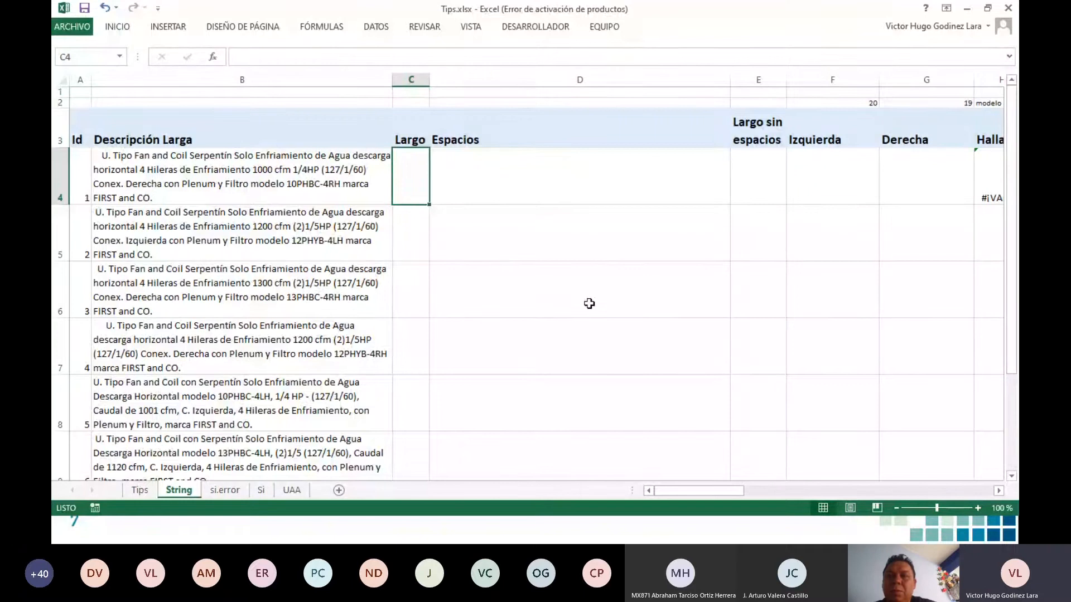
{"action": "left_click", "coordinate": [276, 168]}
{"action": "scroll", "coordinate": [300, 261], "scroll_direction": "down", "scroll_amount": 1}
{"action": "scroll", "coordinate": [300, 262], "scroll_direction": "up", "scroll_amount": 1}
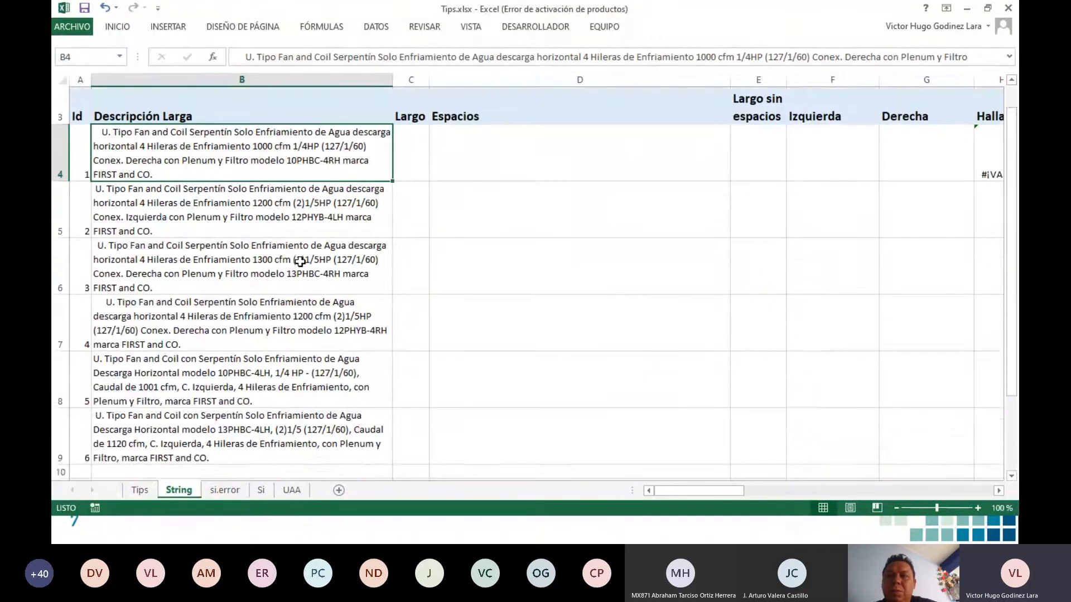
{"action": "left_click_drag", "start_coordinate": [285, 191], "coordinate": [273, 433]}
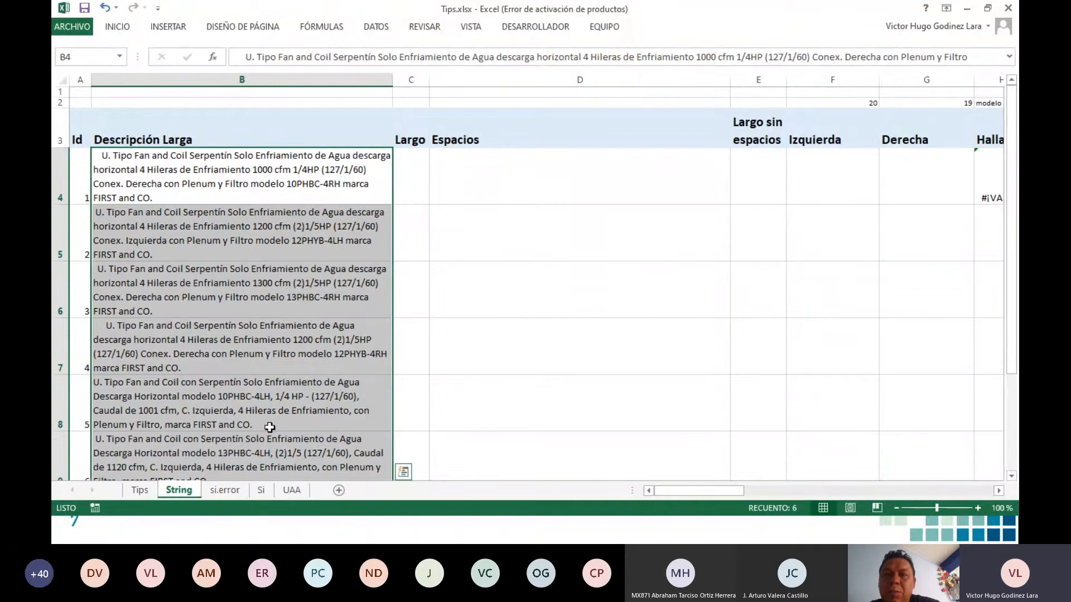
Step: Enter =LARGO(B4) in C4 of the Largo column and fill it down through row 9
{"action": "left_click", "coordinate": [410, 180]}
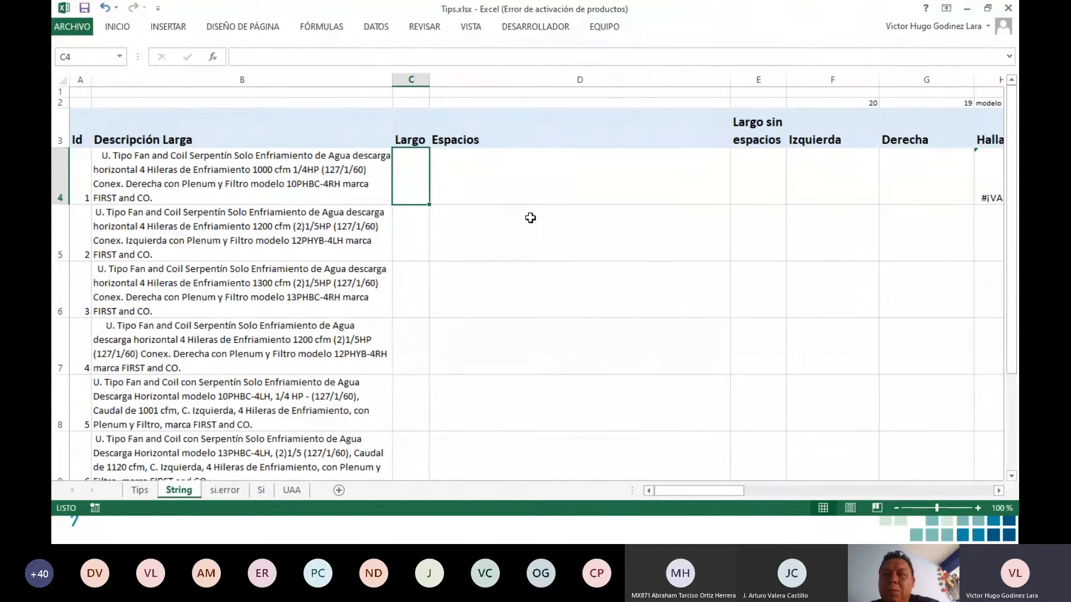
{"action": "type", "text": "="}
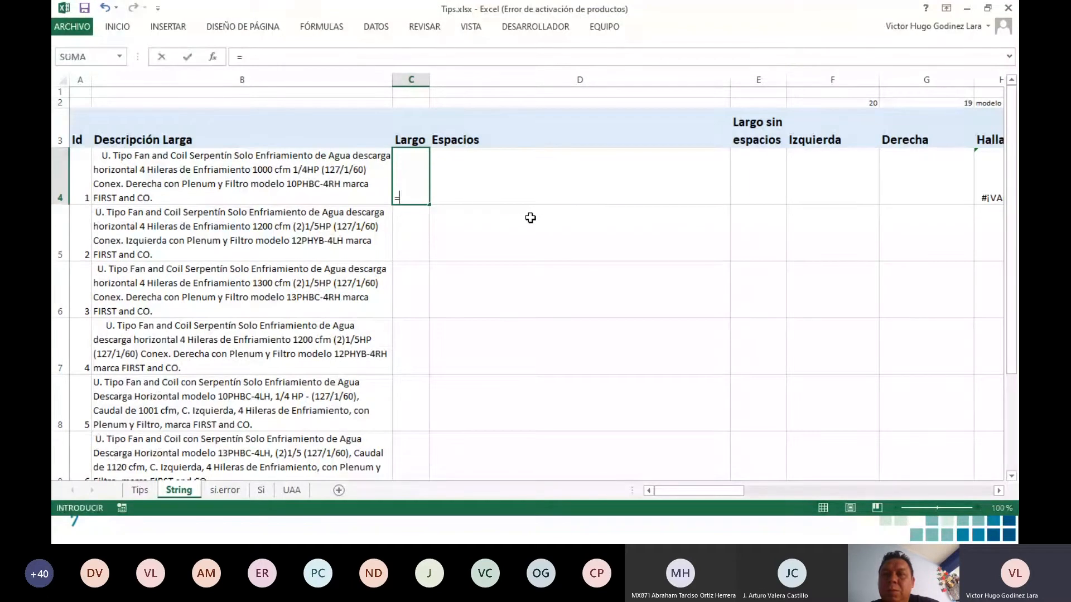
{"action": "type", "text": "LARGO("}
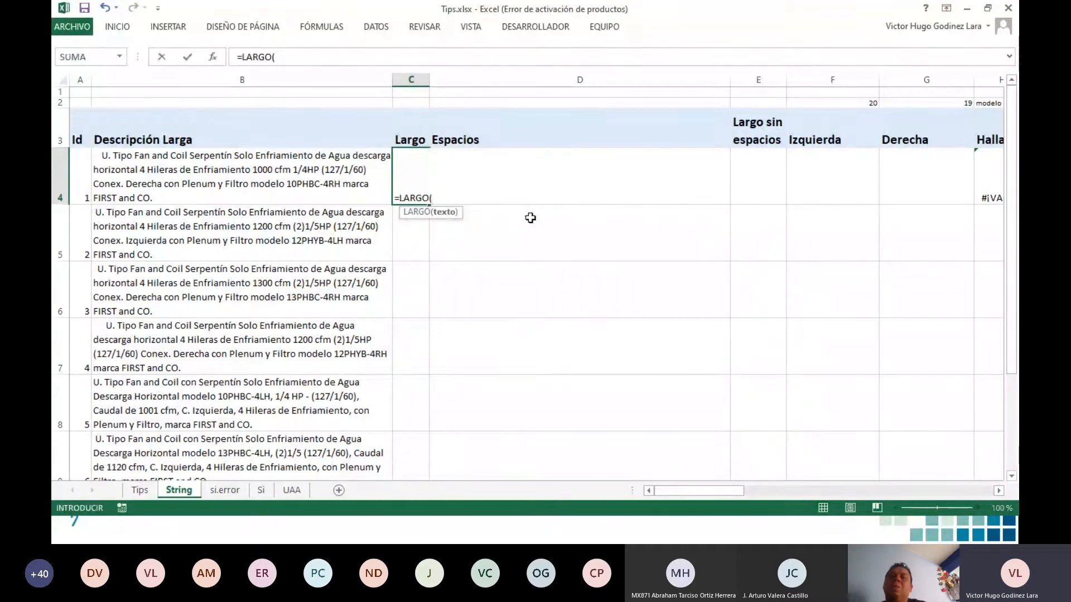
{"action": "left_click", "coordinate": [224, 177]}
{"action": "type", "text": ")"}
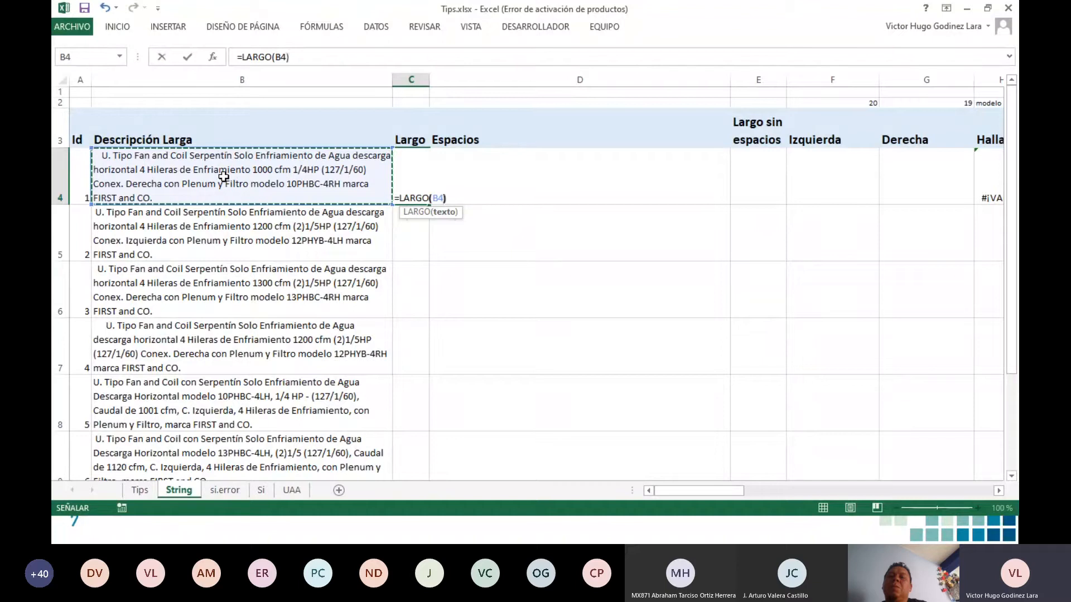
{"action": "key", "text": "Return"}
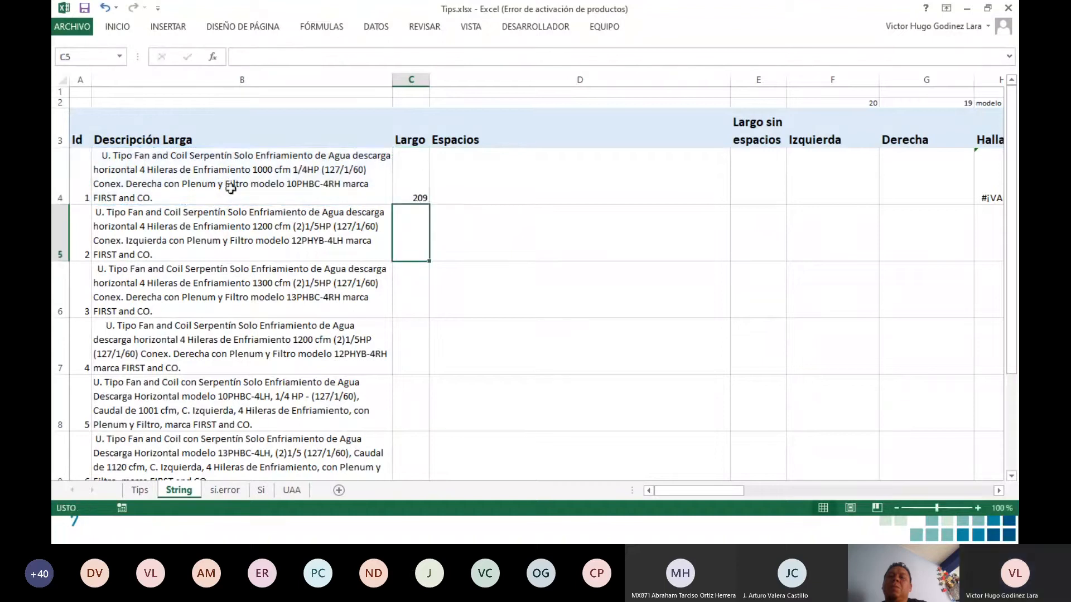
{"action": "left_click", "coordinate": [422, 192]}
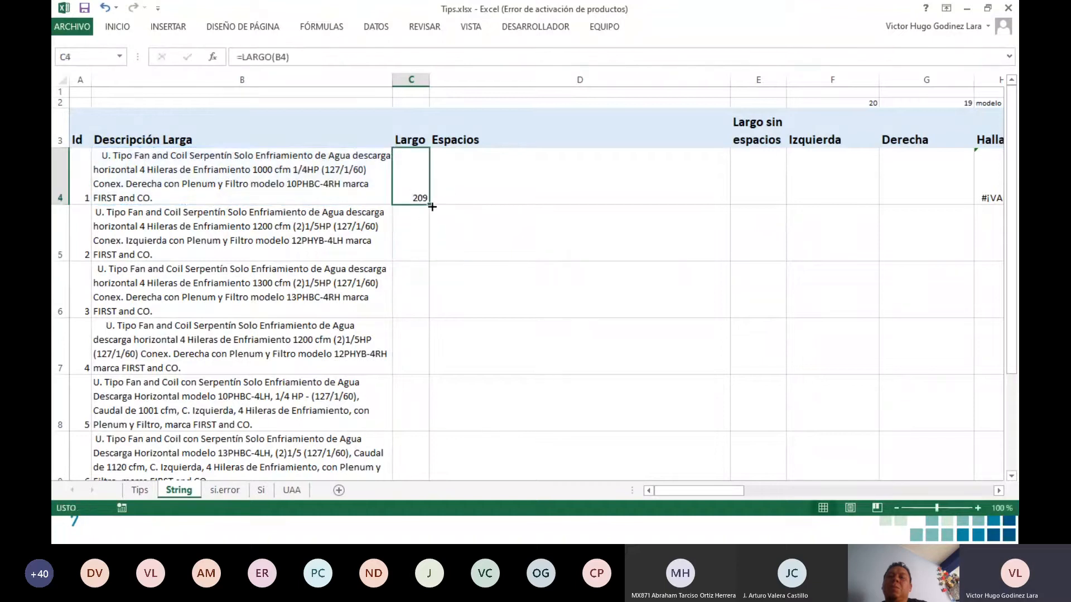
{"action": "double_click", "coordinate": [432, 206]}
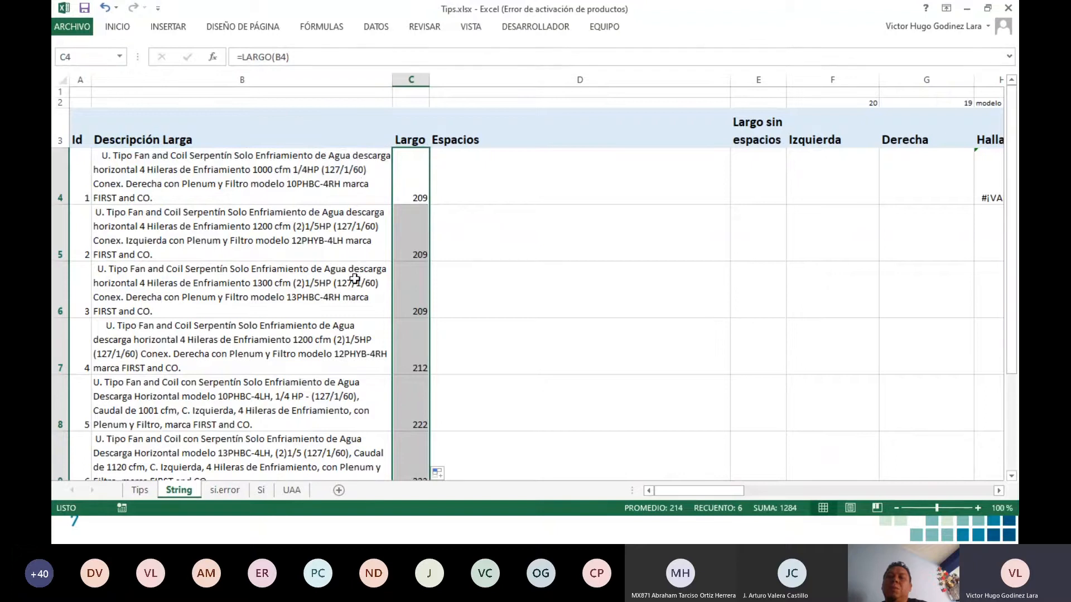
{"action": "scroll", "coordinate": [355, 279], "scroll_direction": "down", "scroll_amount": 1}
{"action": "scroll", "coordinate": [355, 279], "scroll_direction": "up", "scroll_amount": 1}
Step: Enter =ESPACIOS(B4) in D4 of the Espacios column and fill it down through row 9
{"action": "left_click", "coordinate": [568, 167]}
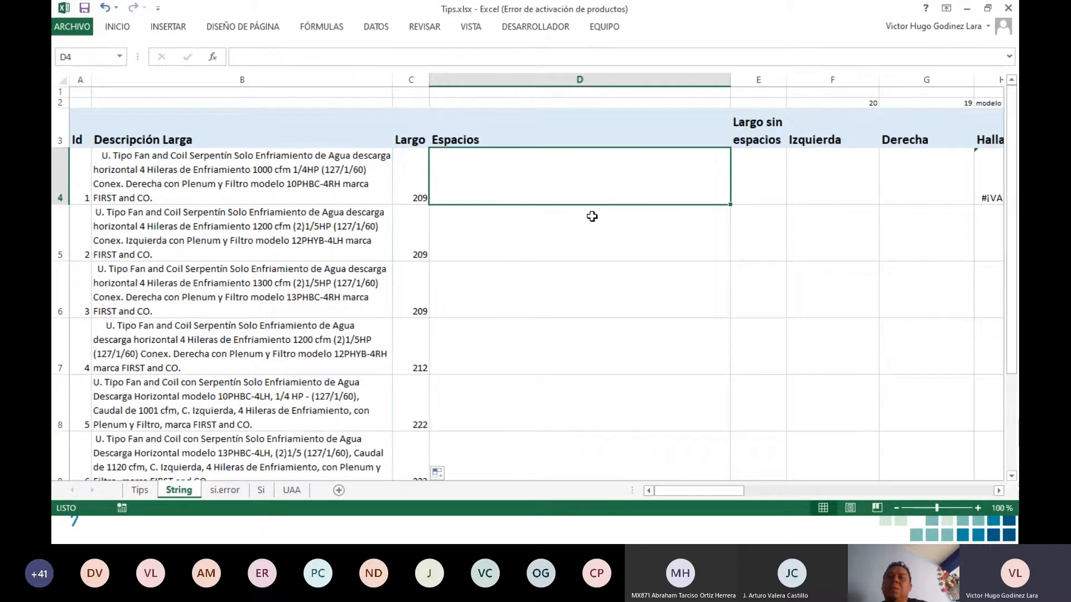
{"action": "type", "text": "="}
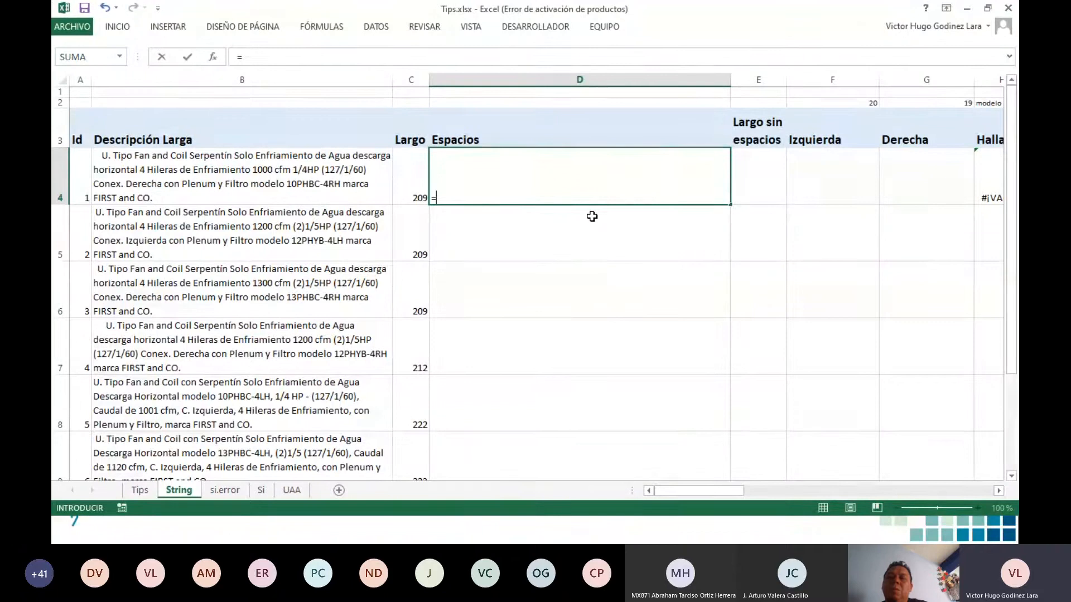
{"action": "type", "text": "es"}
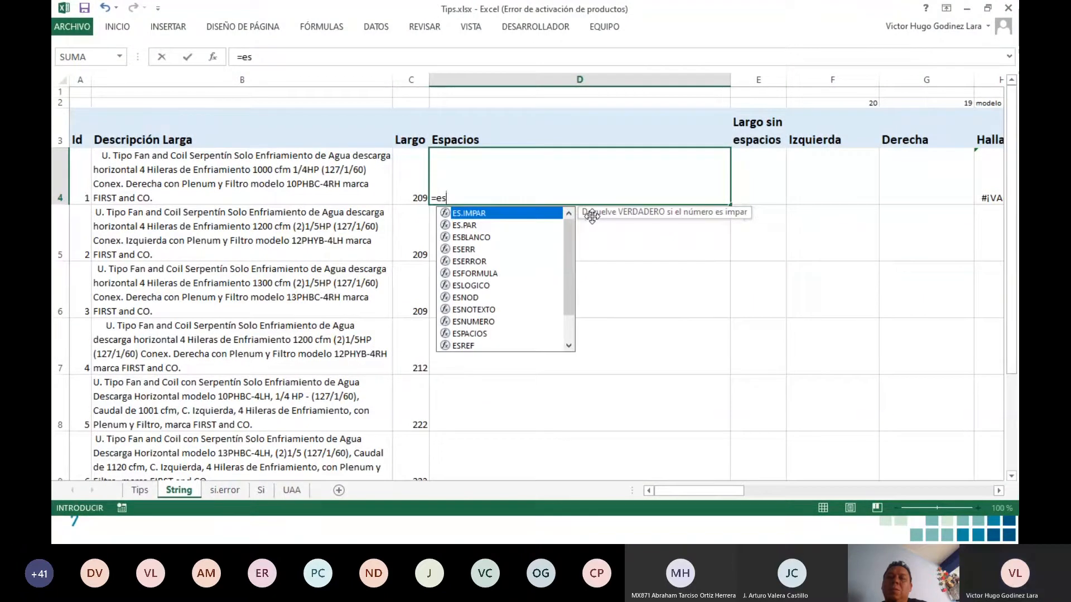
{"action": "type", "text": "p"}
{"action": "key", "text": "Tab"}
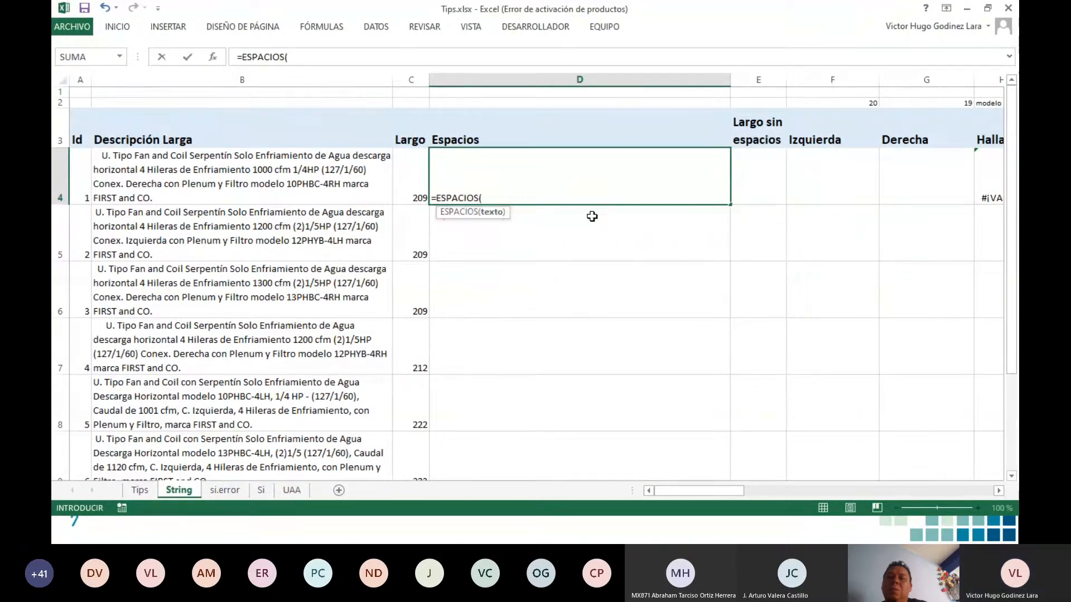
{"action": "left_click", "coordinate": [348, 181]}
{"action": "type", "text": ")"}
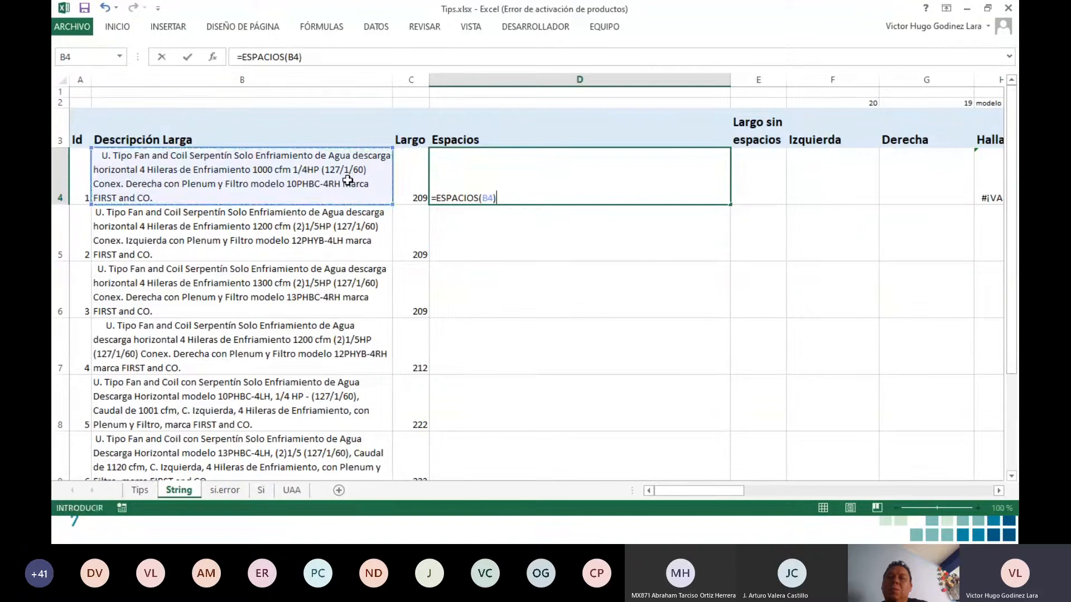
{"action": "key", "text": "Return"}
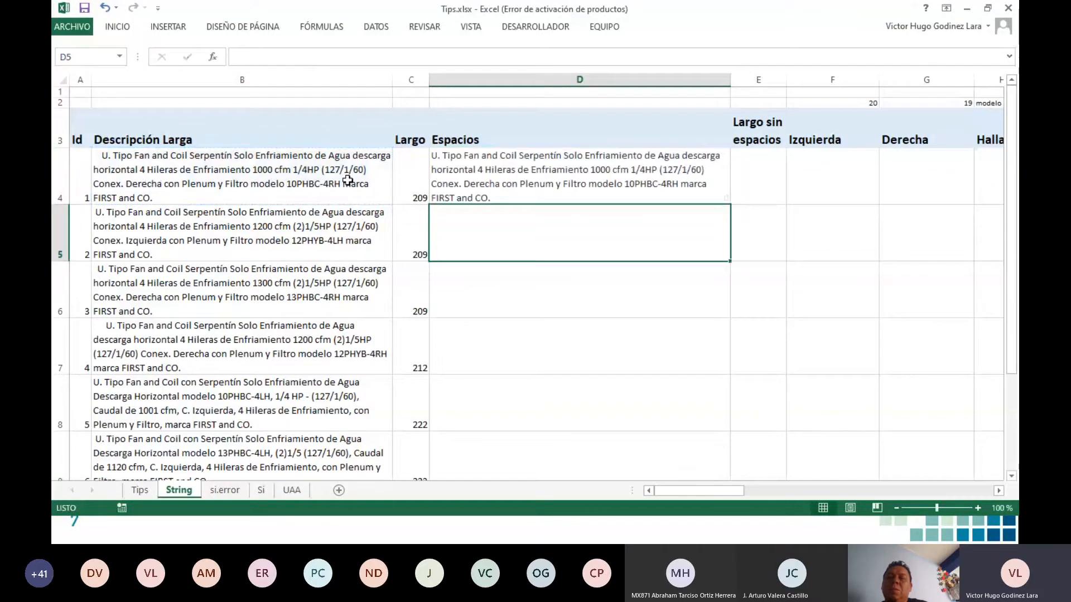
{"action": "left_click", "coordinate": [695, 200]}
{"action": "double_click", "coordinate": [730, 204]}
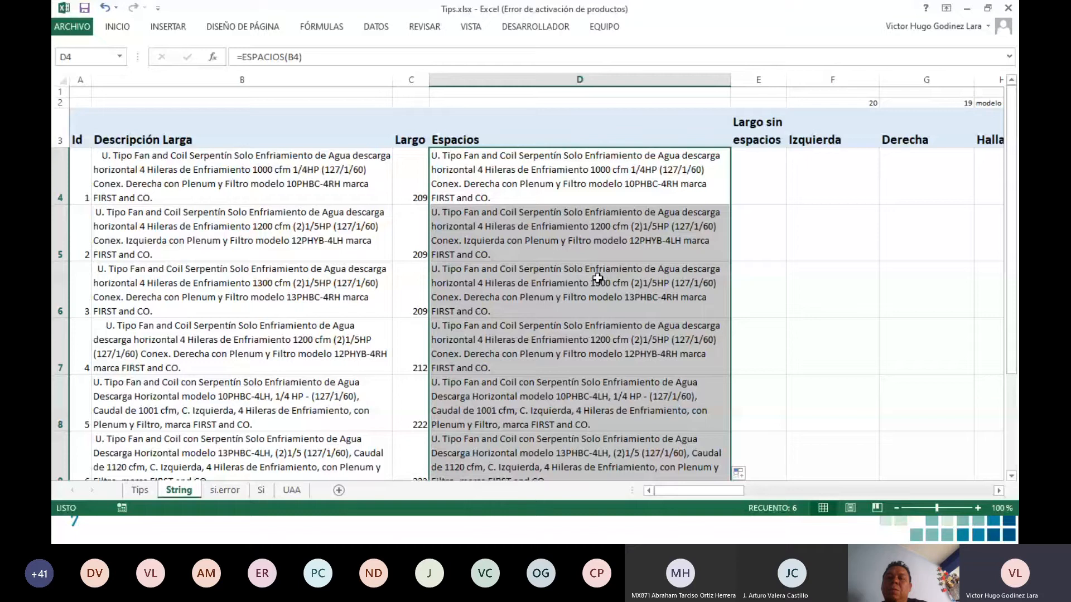
Step: Enter =LARGO(D4) in E4 of the Largo sin espacios column and fill it down through row 9
{"action": "left_click", "coordinate": [753, 191]}
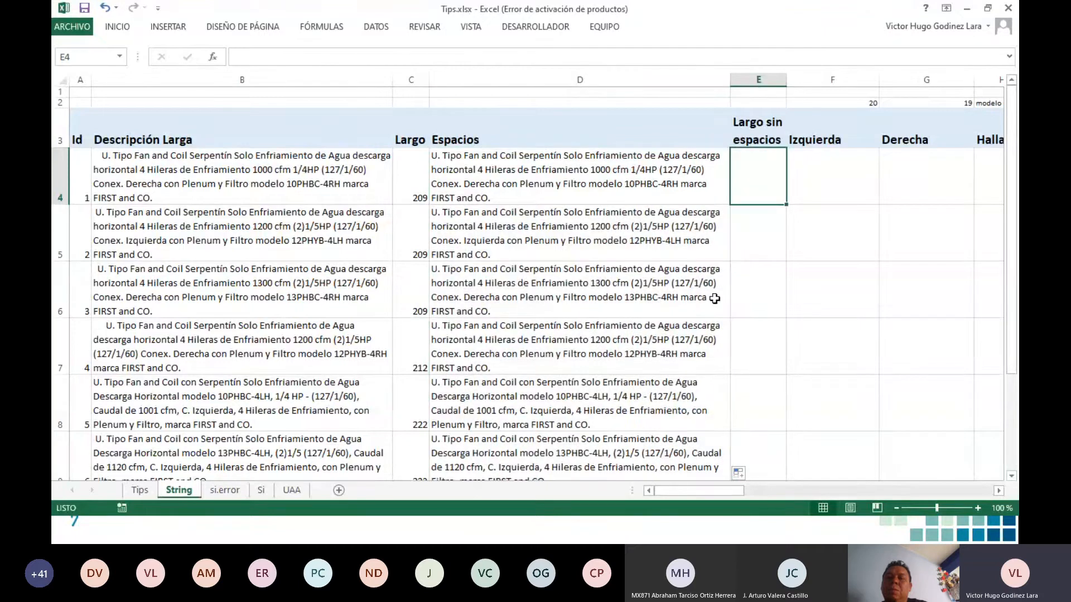
{"action": "type", "text": "="}
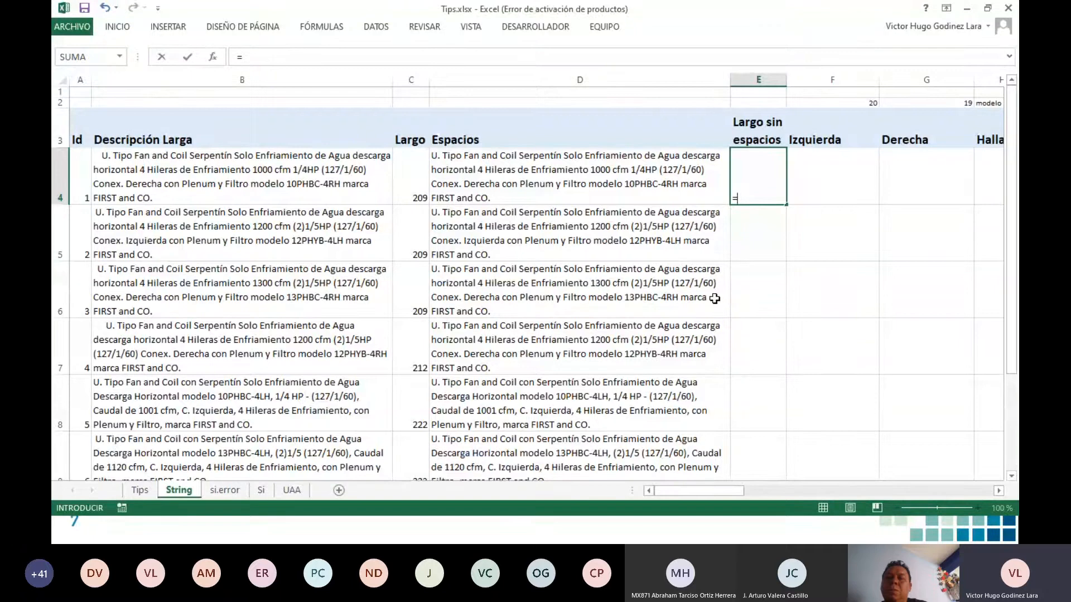
{"action": "type", "text": "la"}
{"action": "key", "text": "Tab"}
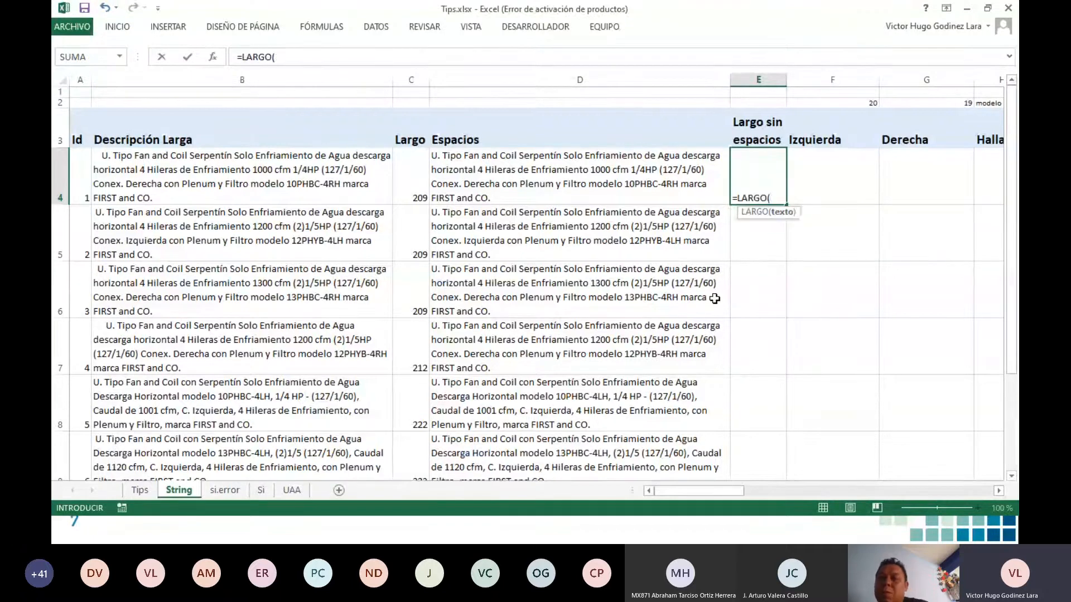
{"action": "key", "text": "Left"}
{"action": "type", "text": ")"}
{"action": "key", "text": "Return"}
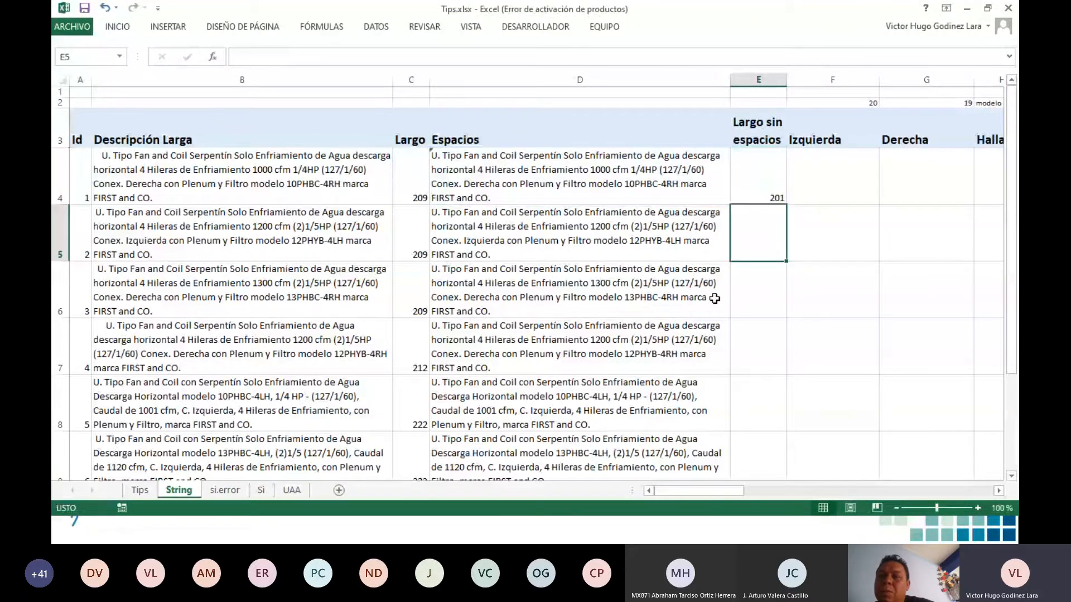
{"action": "left_click", "coordinate": [753, 172]}
{"action": "double_click", "coordinate": [787, 204]}
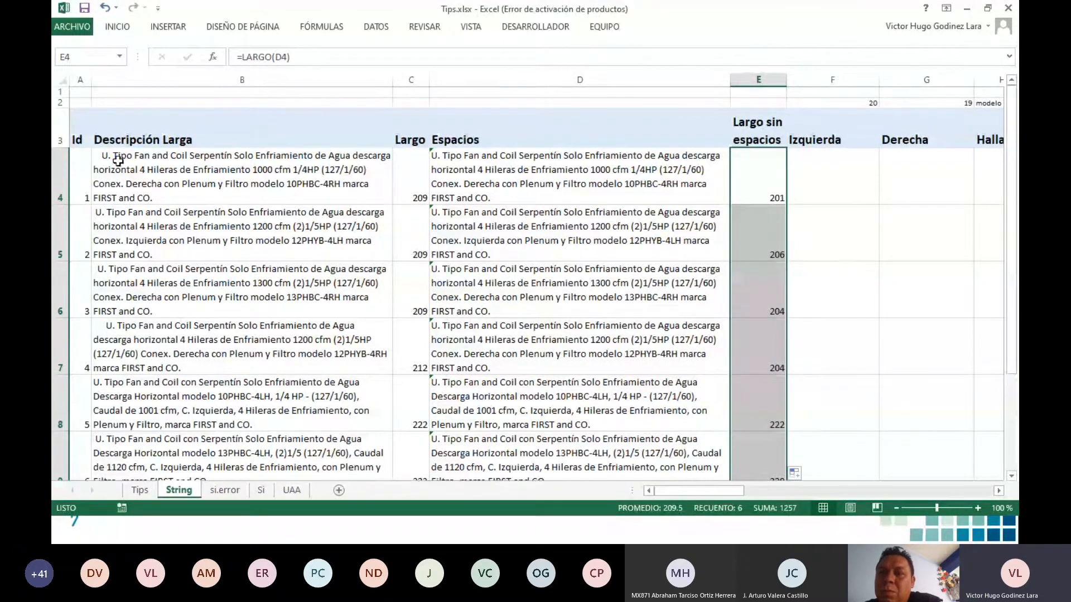
{"action": "left_click", "coordinate": [101, 161]}
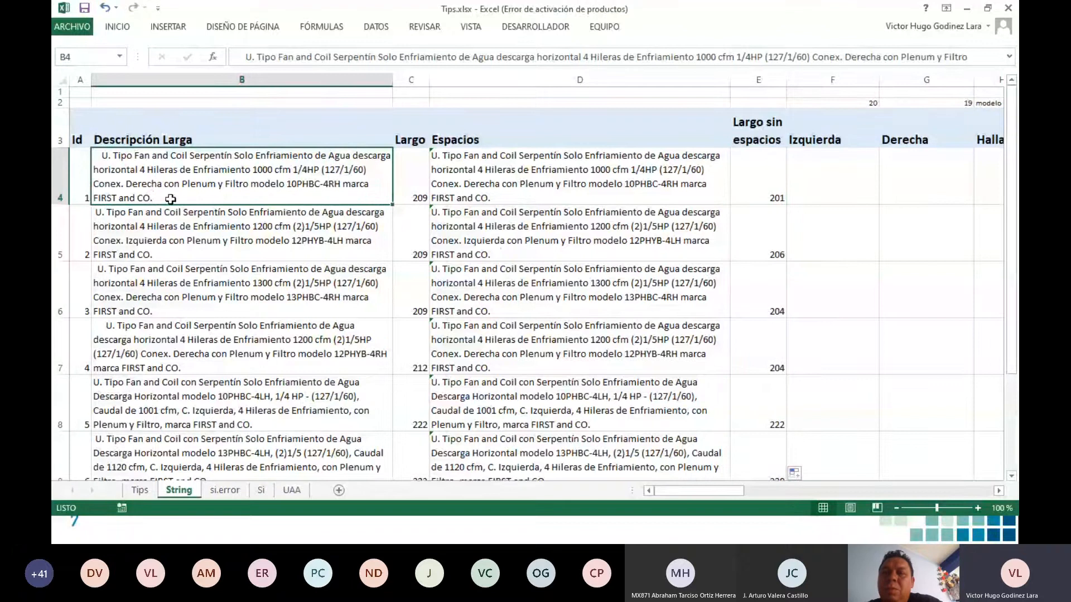
{"action": "left_click", "coordinate": [583, 184]}
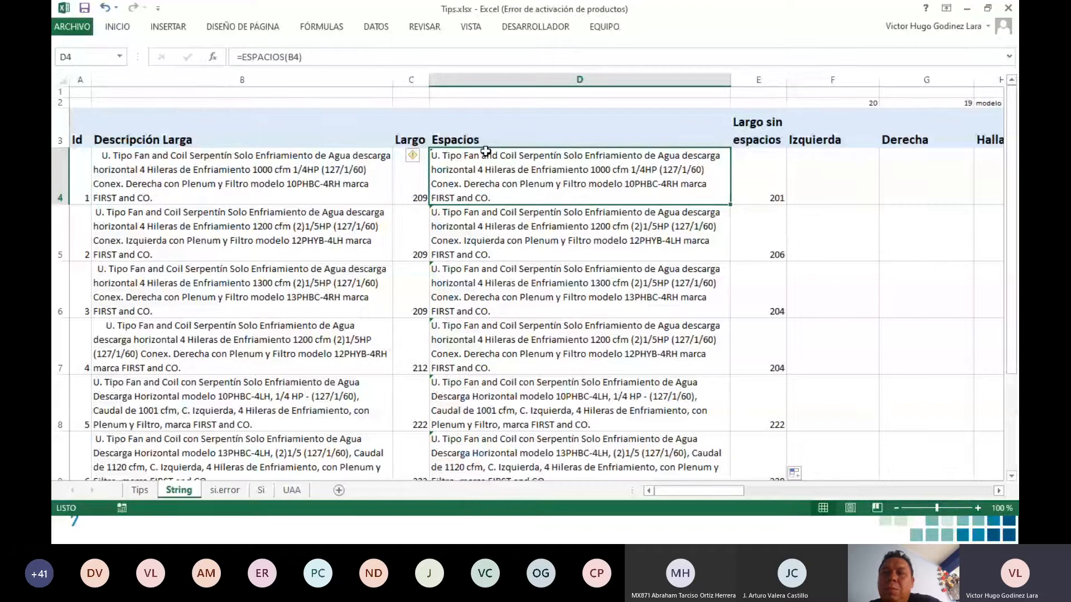
Step: Enter =IZQUIERDA(D4,20) in F4 of the Izquierda column and fill it down through row 9
{"action": "left_click", "coordinate": [811, 174]}
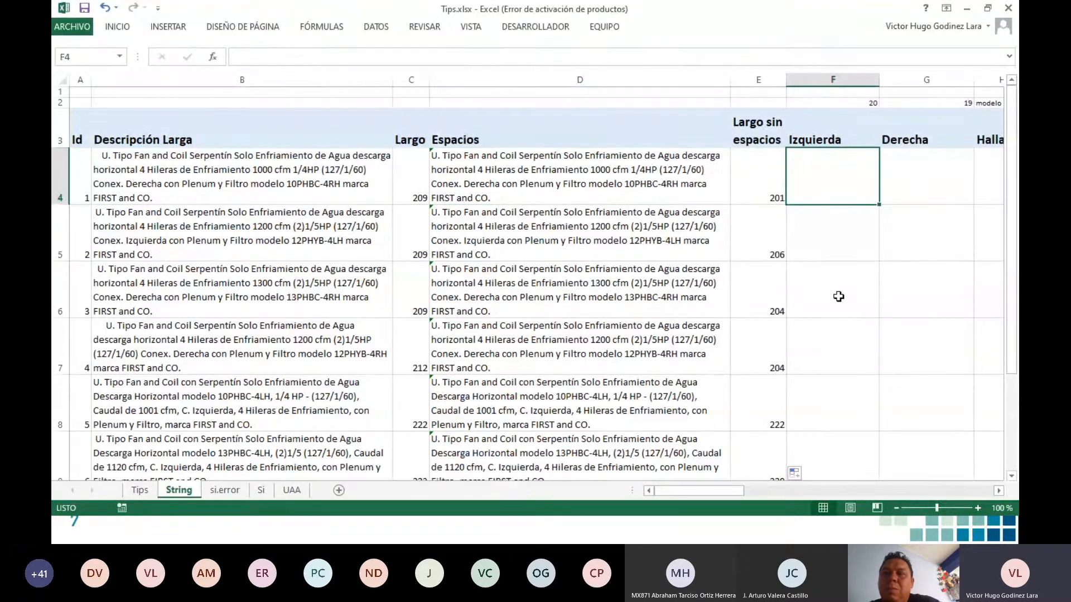
{"action": "type", "text": "=i"}
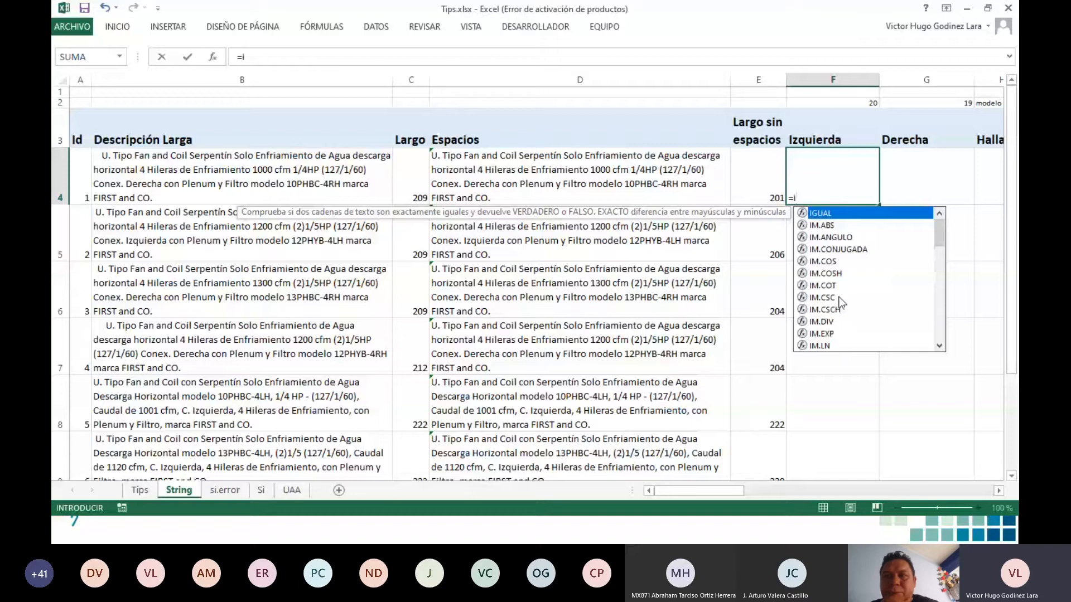
{"action": "type", "text": "z"}
{"action": "key", "text": "Tab"}
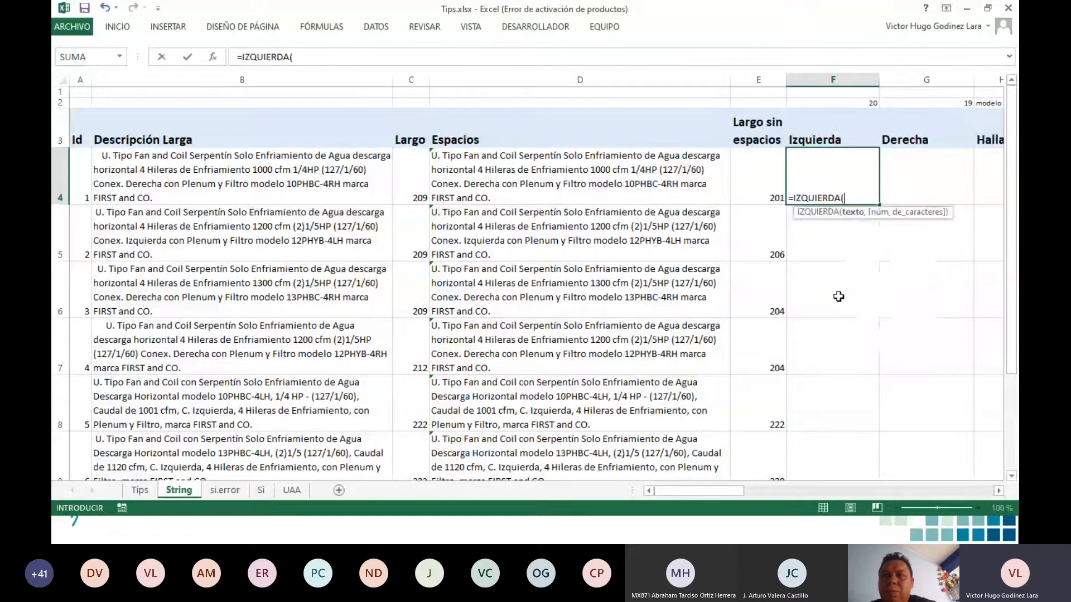
{"action": "left_click", "coordinate": [687, 182]}
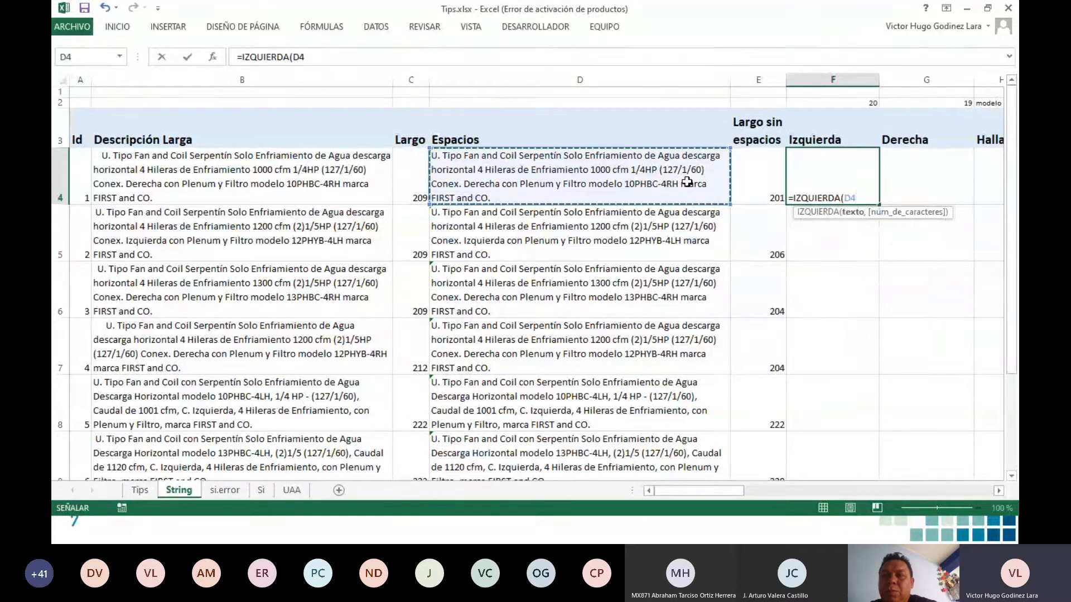
{"action": "type", "text": ",20)"}
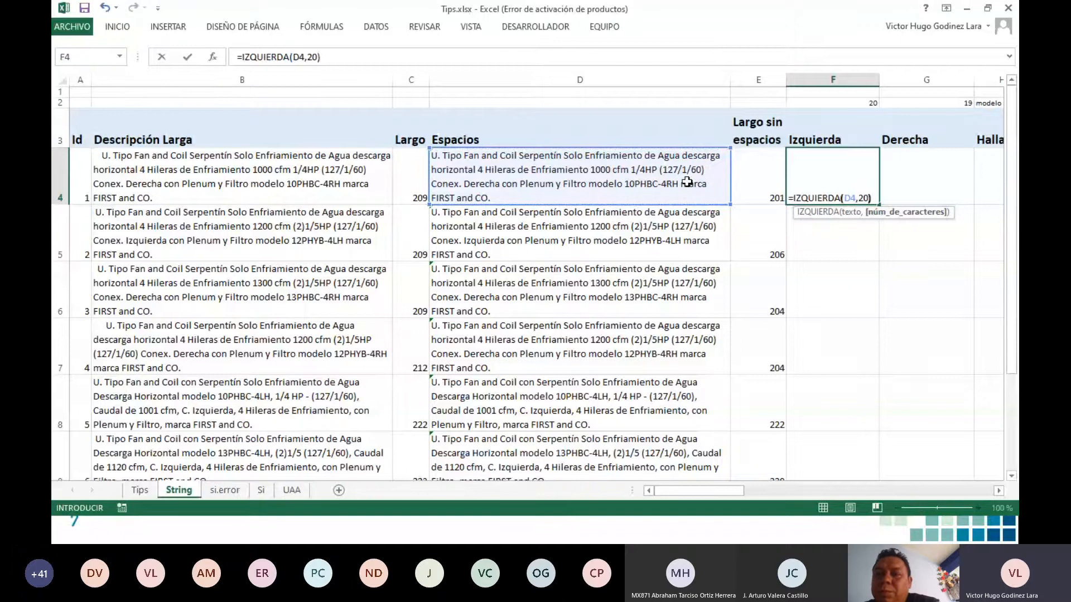
{"action": "key", "text": "Return"}
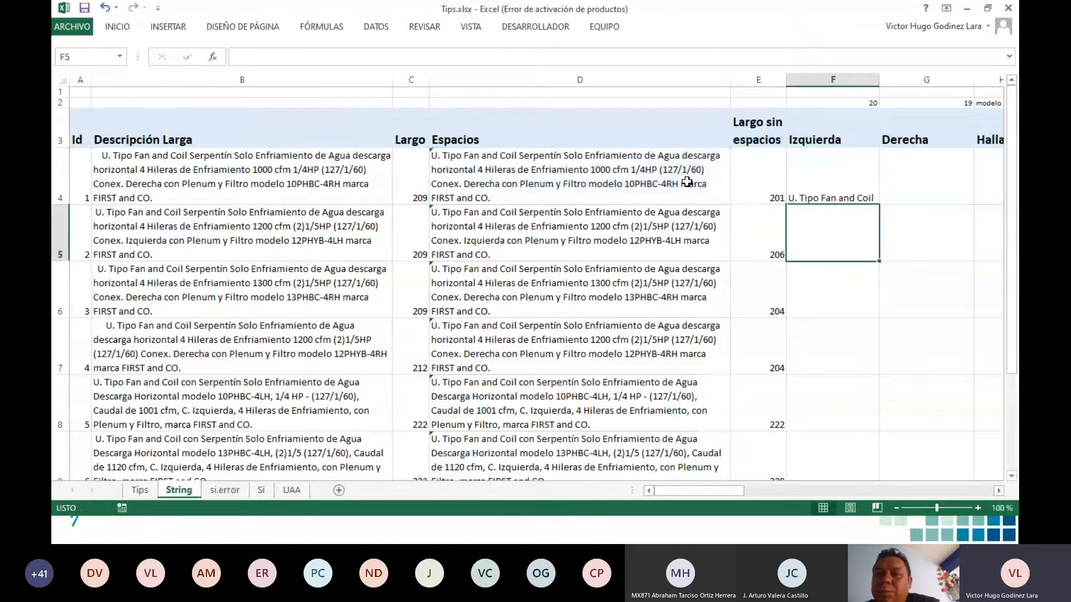
{"action": "left_click", "coordinate": [831, 189]}
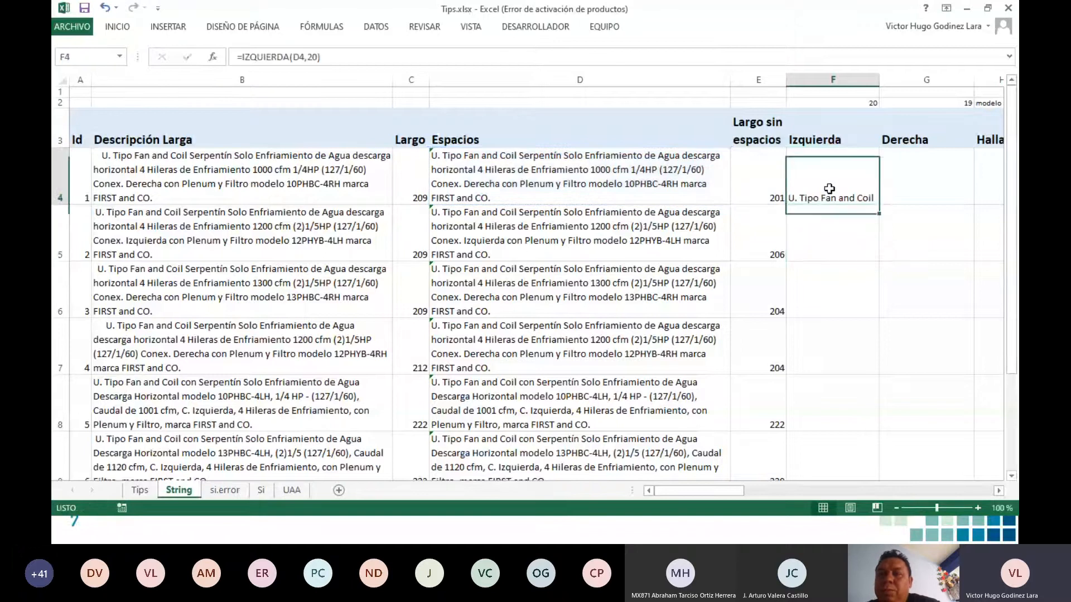
{"action": "double_click", "coordinate": [880, 204]}
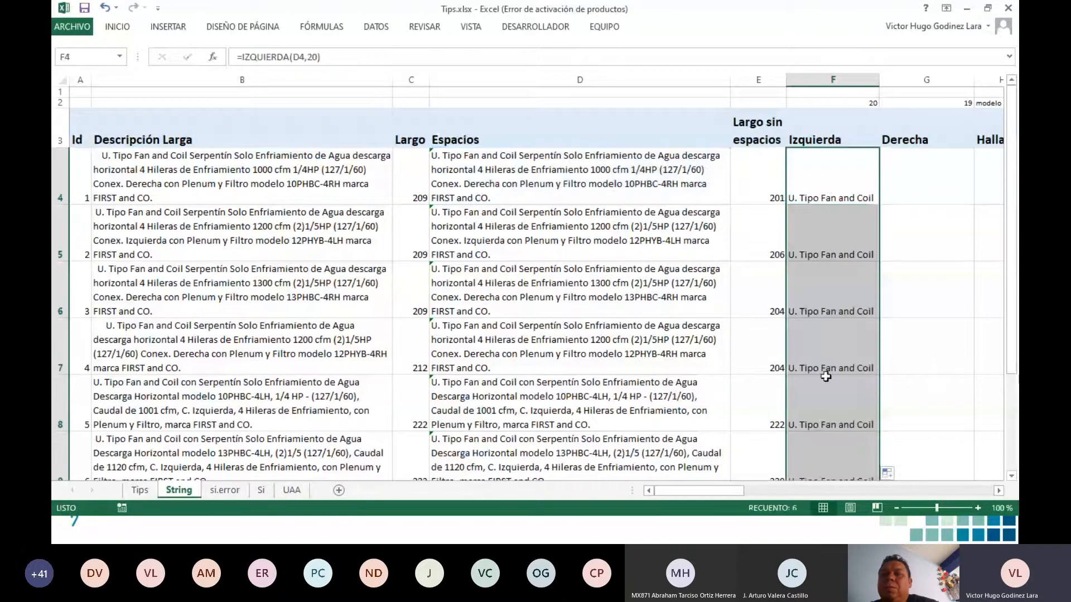
{"action": "left_click", "coordinate": [836, 169]}
Step: Enter =DERECHA(D4,19) in G4 of the Derecha column and fill it down through row 9
{"action": "left_click", "coordinate": [930, 173]}
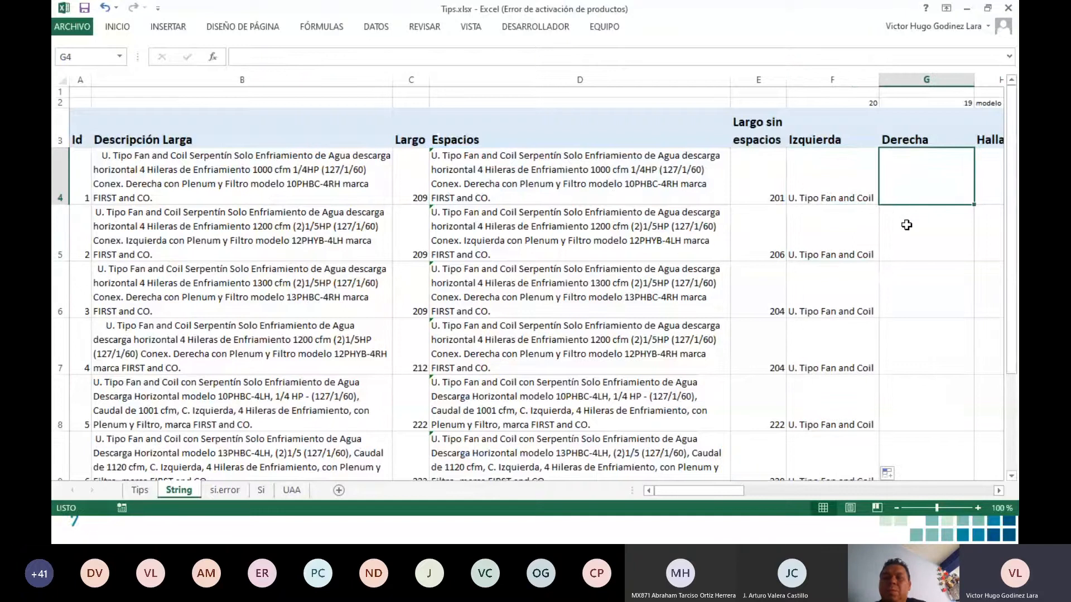
{"action": "type", "text": "d"}
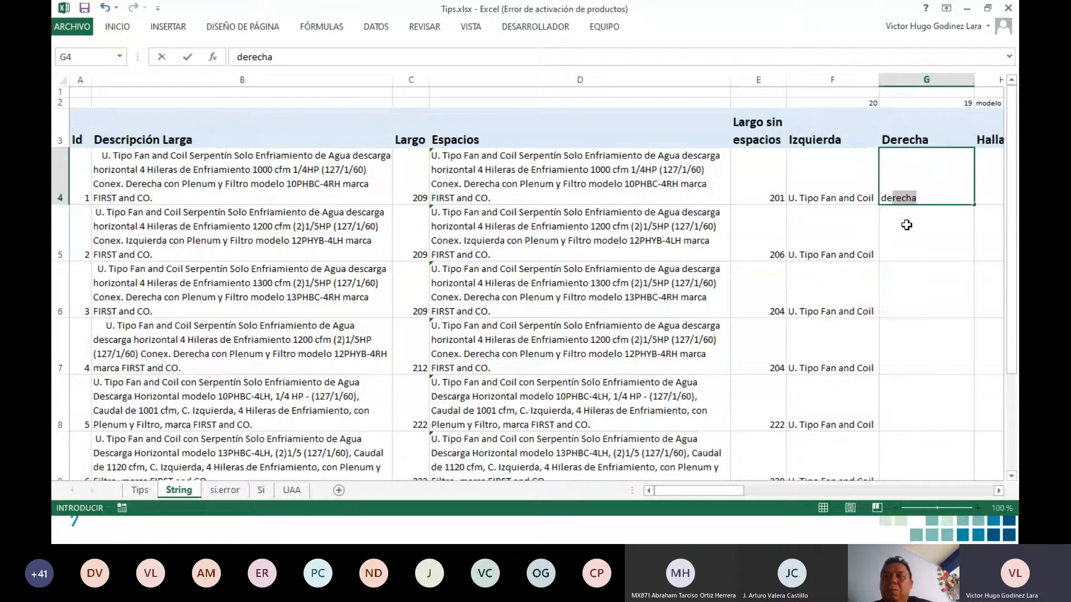
{"action": "key", "text": "Delete"}
{"action": "key", "text": "BackSpace"}
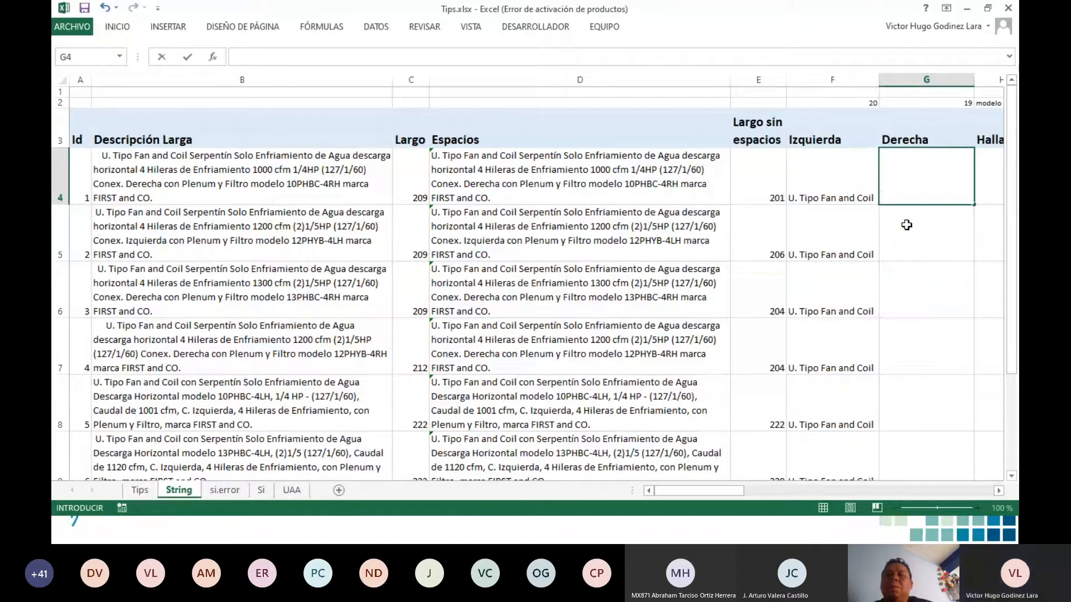
{"action": "type", "text": "=derecha"}
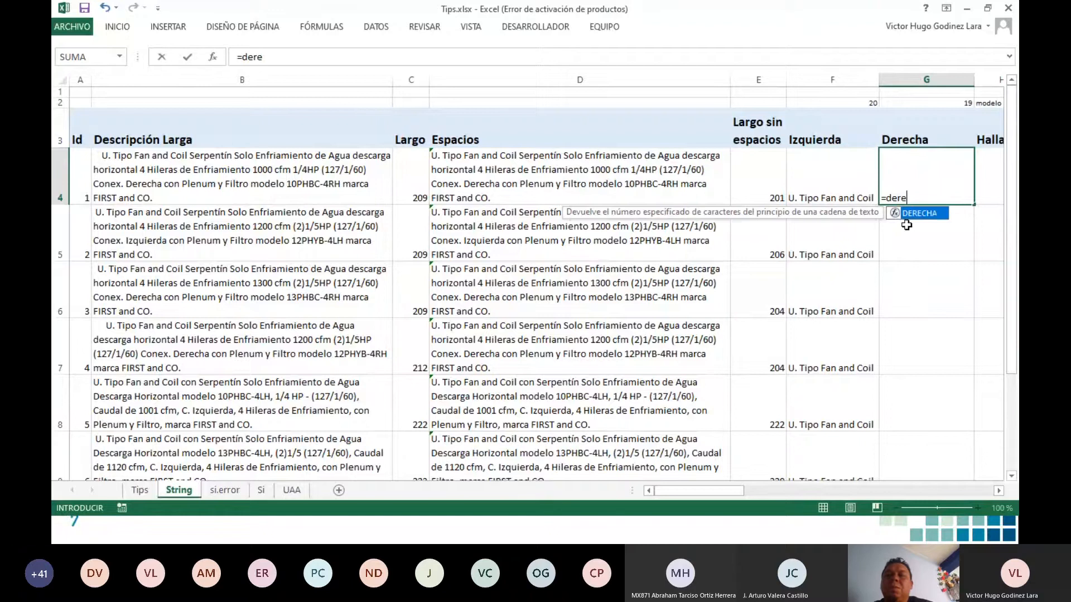
{"action": "key", "text": "Tab"}
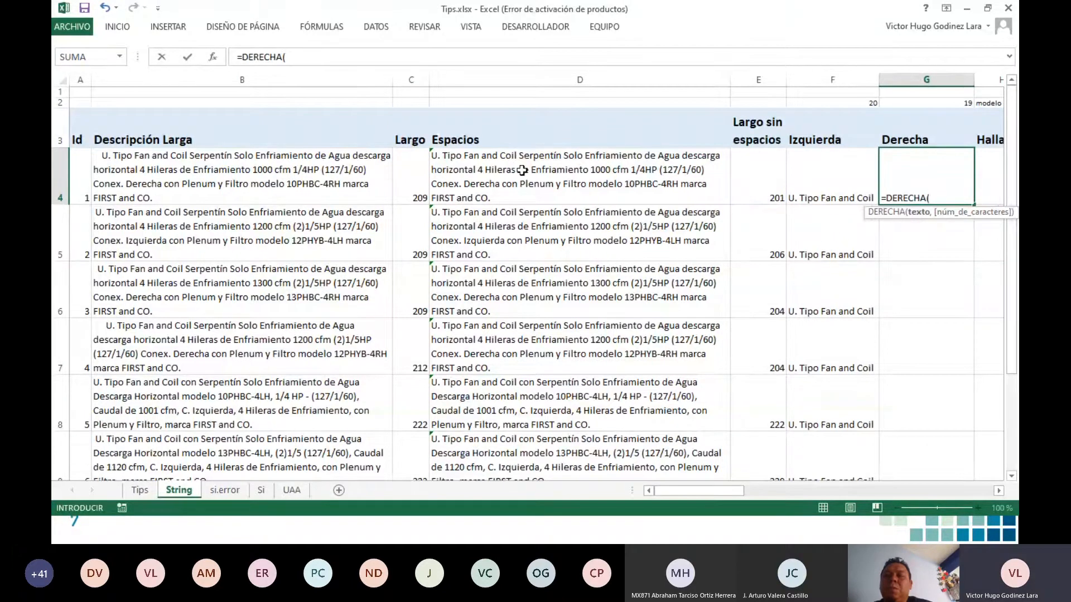
{"action": "left_click", "coordinate": [533, 156]}
{"action": "type", "text": ",19"}
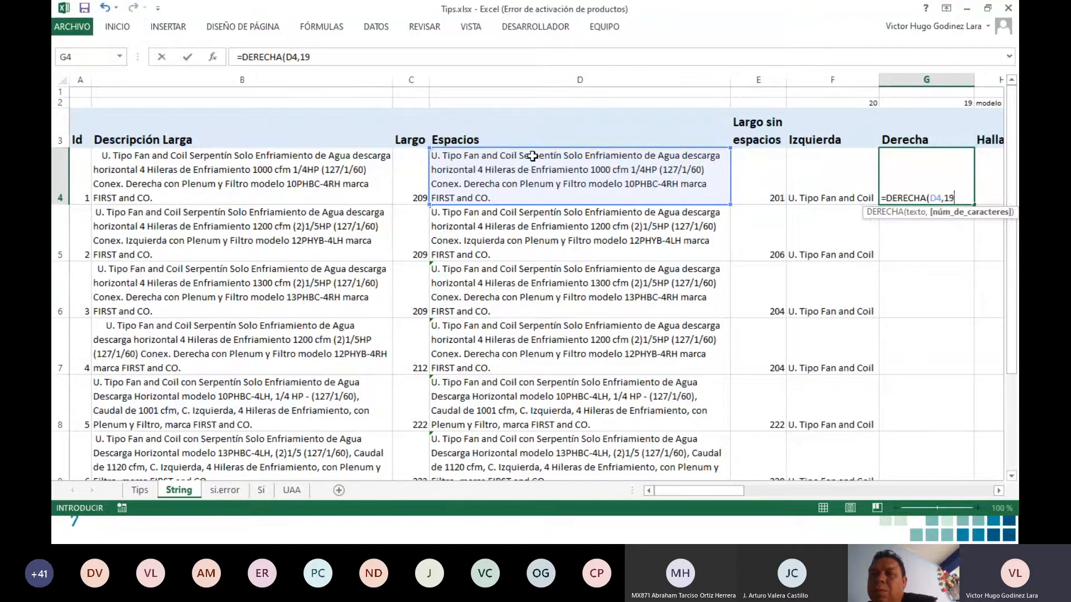
{"action": "key", "text": "Return"}
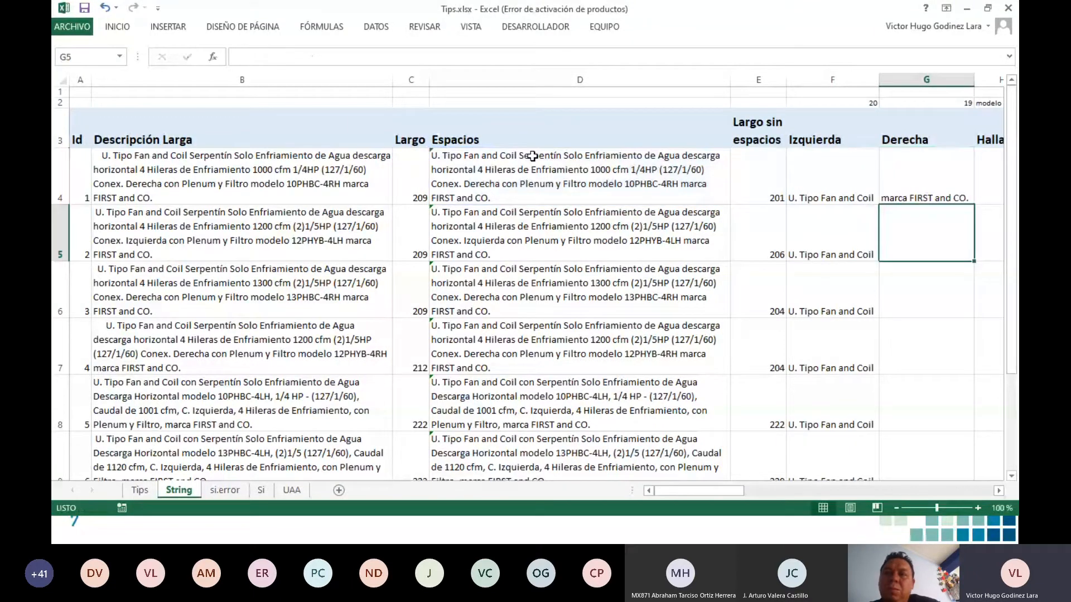
{"action": "left_click", "coordinate": [951, 175]}
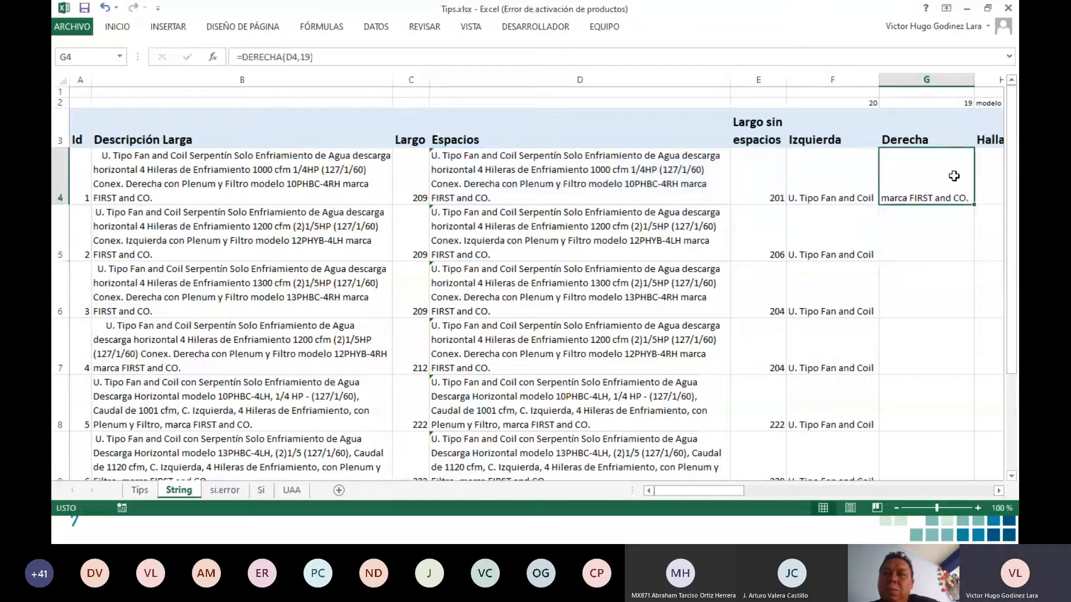
{"action": "double_click", "coordinate": [973, 204]}
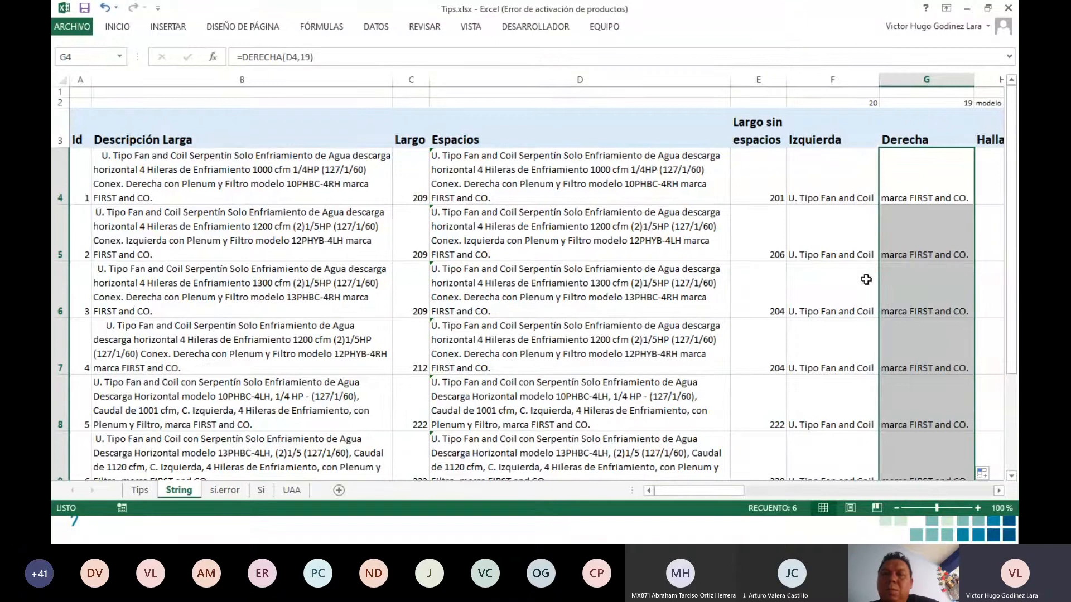
Step: Enter =HALLAR(H2,D4) in H4 of the Hallar column to locate the word modelo in the trimmed description
{"action": "left_click", "coordinate": [934, 190]}
{"action": "key", "text": "Right"}
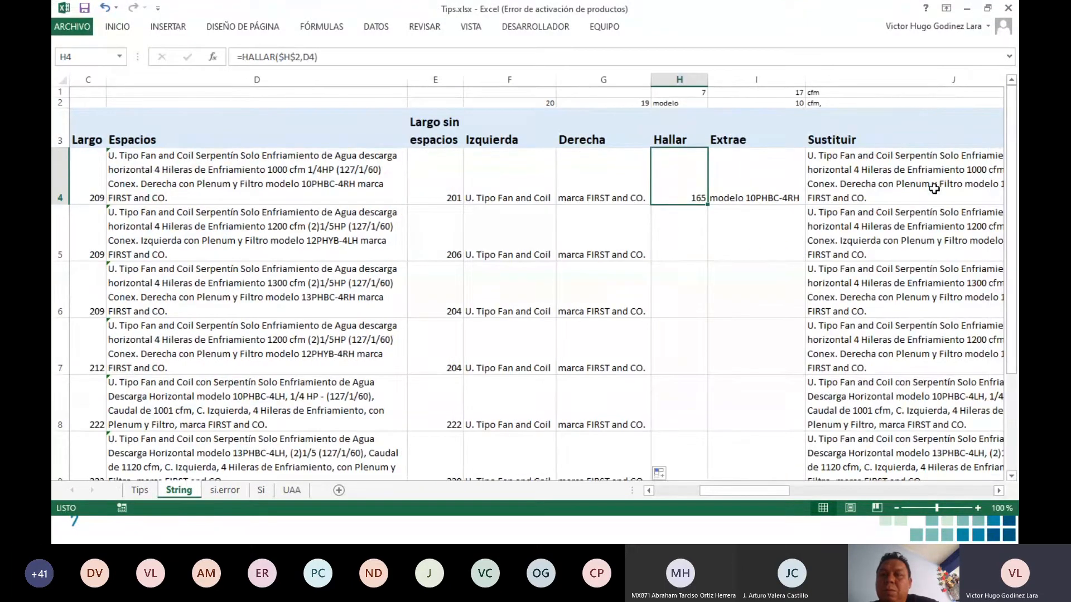
{"action": "type", "text": "="}
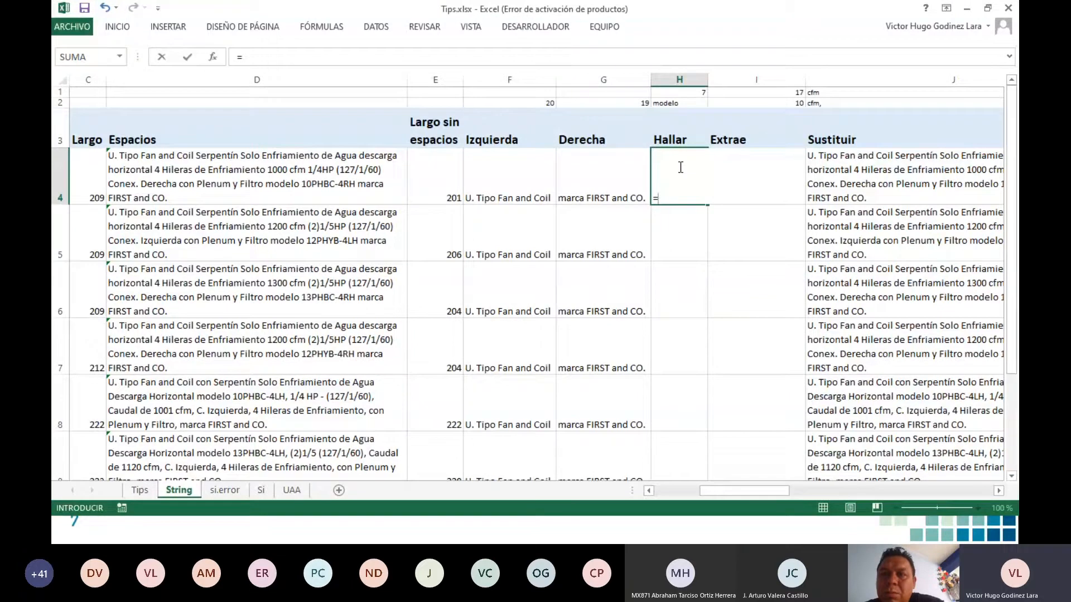
{"action": "left_click", "coordinate": [686, 103]}
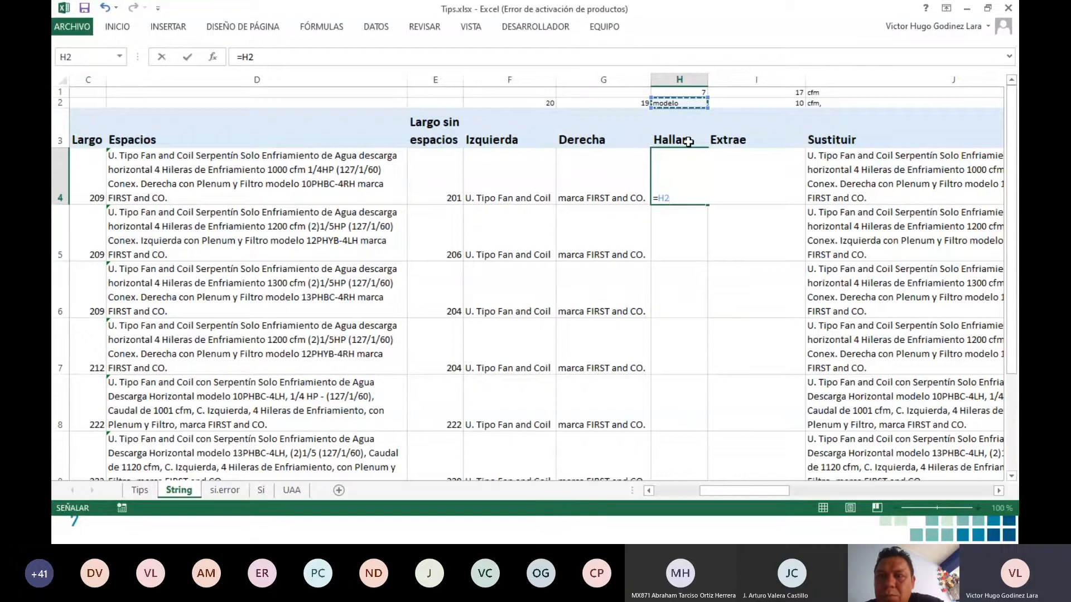
{"action": "key", "text": "BackSpace"}
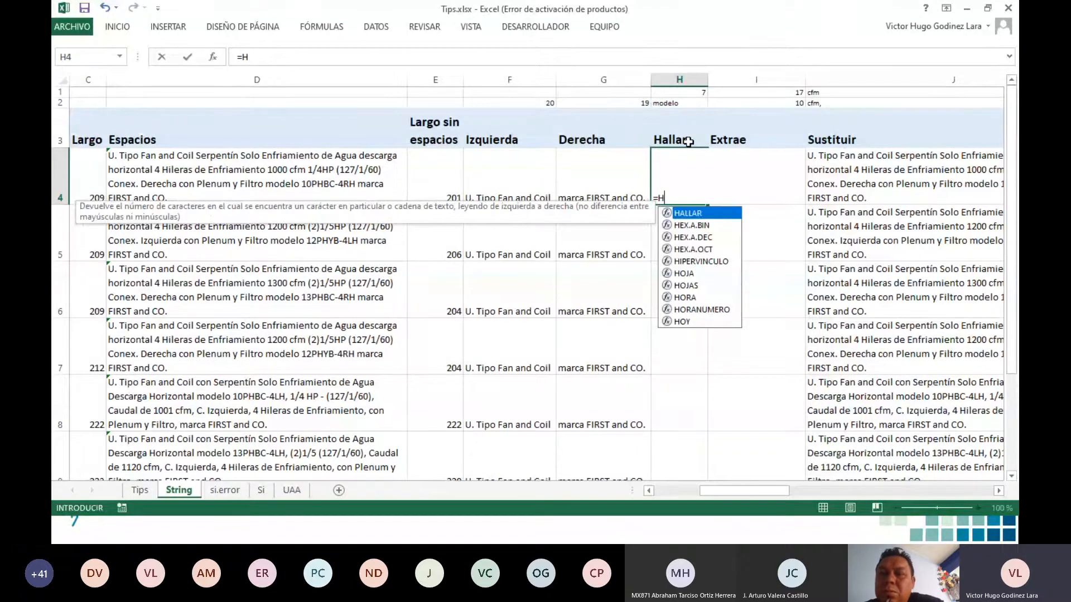
{"action": "key", "text": "Tab"}
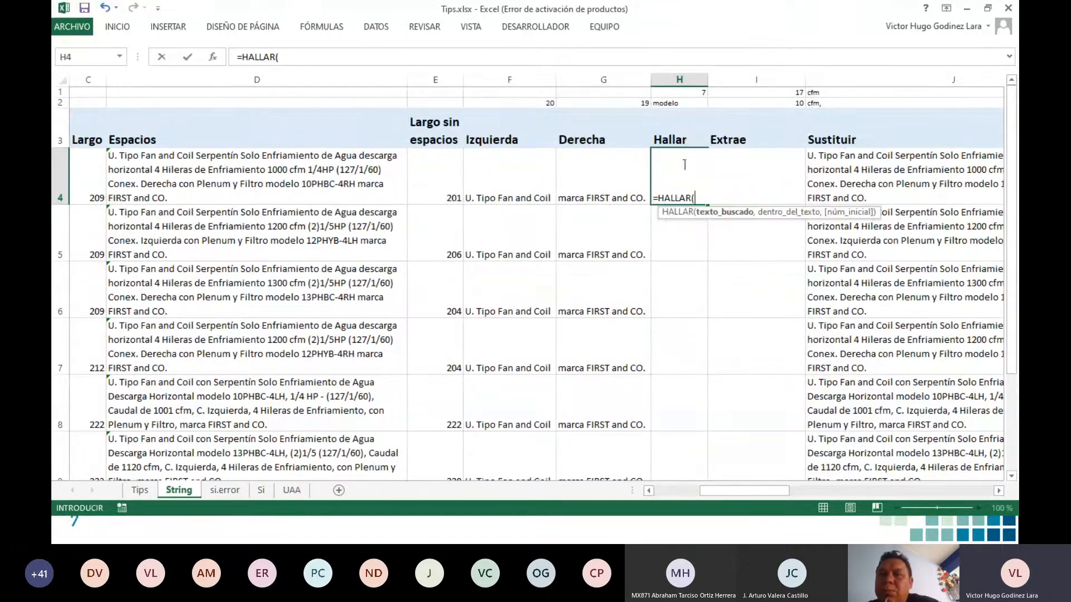
{"action": "left_click", "coordinate": [684, 103]}
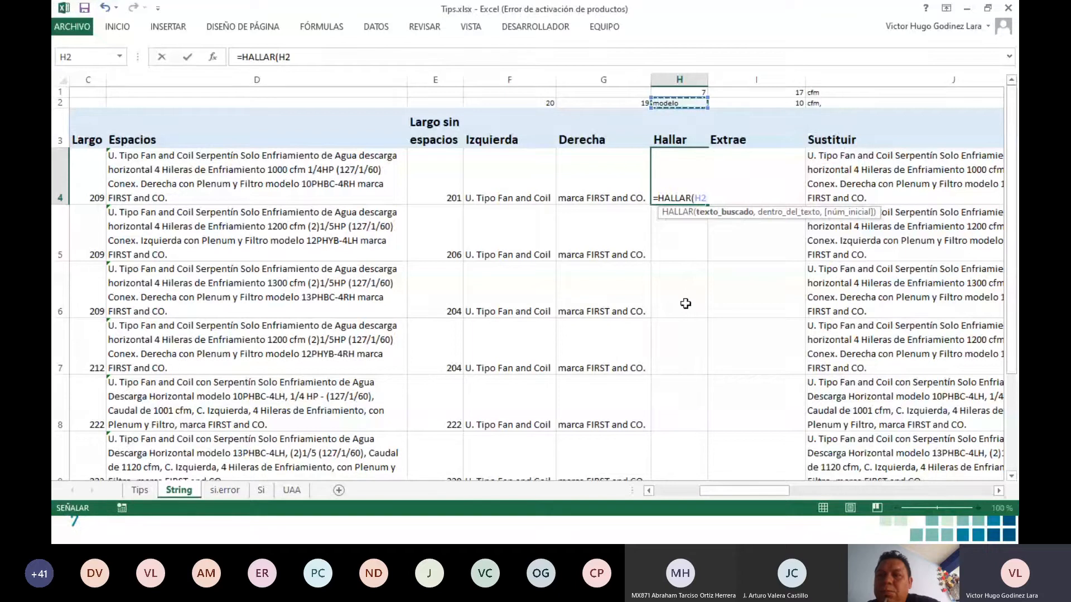
{"action": "type", "text": ","}
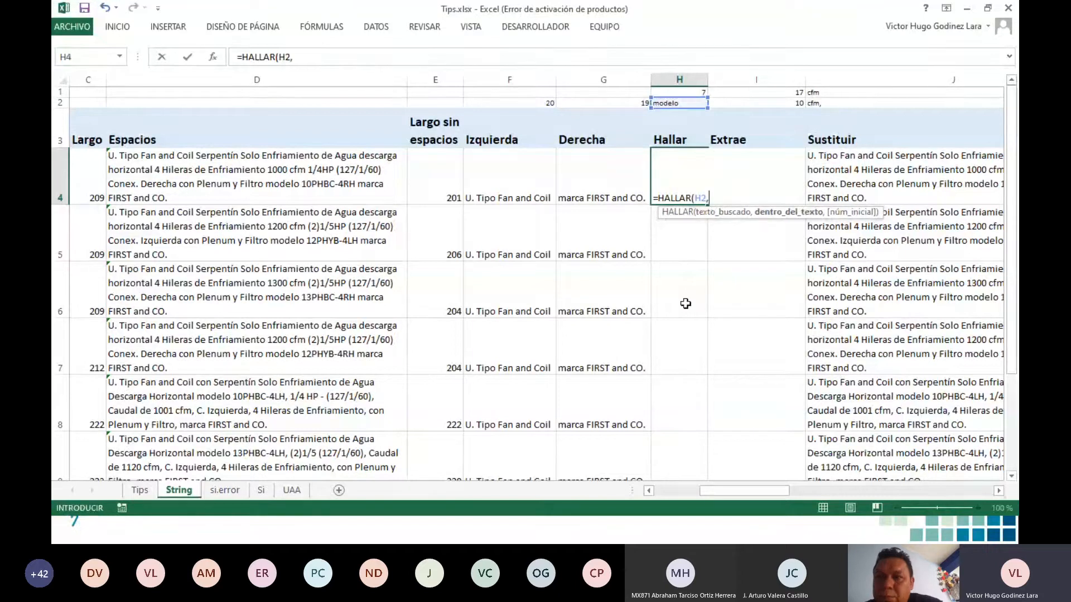
{"action": "left_click", "coordinate": [333, 174]}
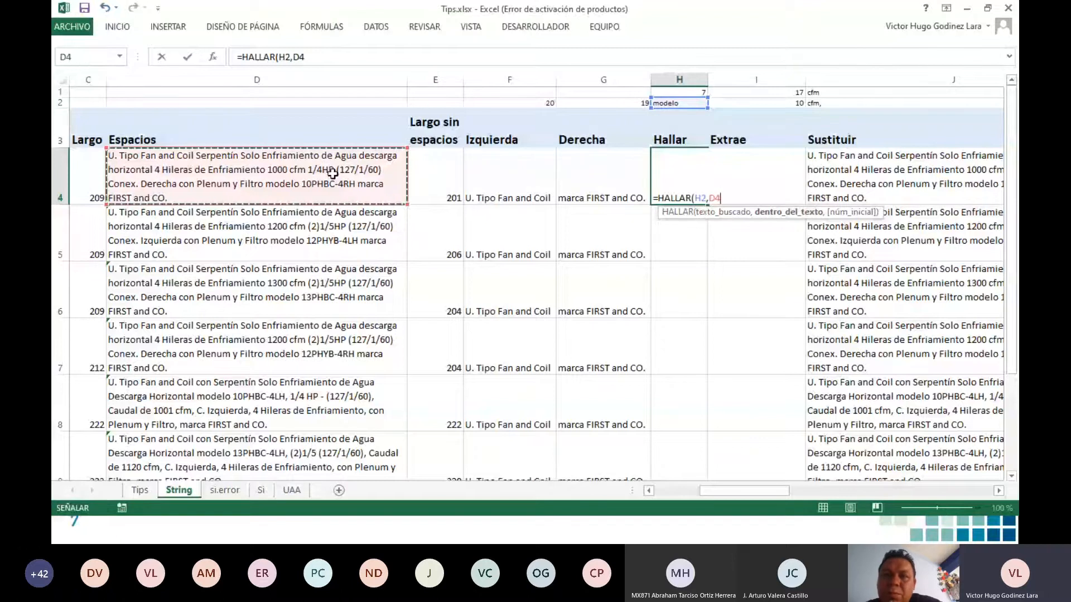
{"action": "type", "text": ")"}
{"action": "key", "text": "Return"}
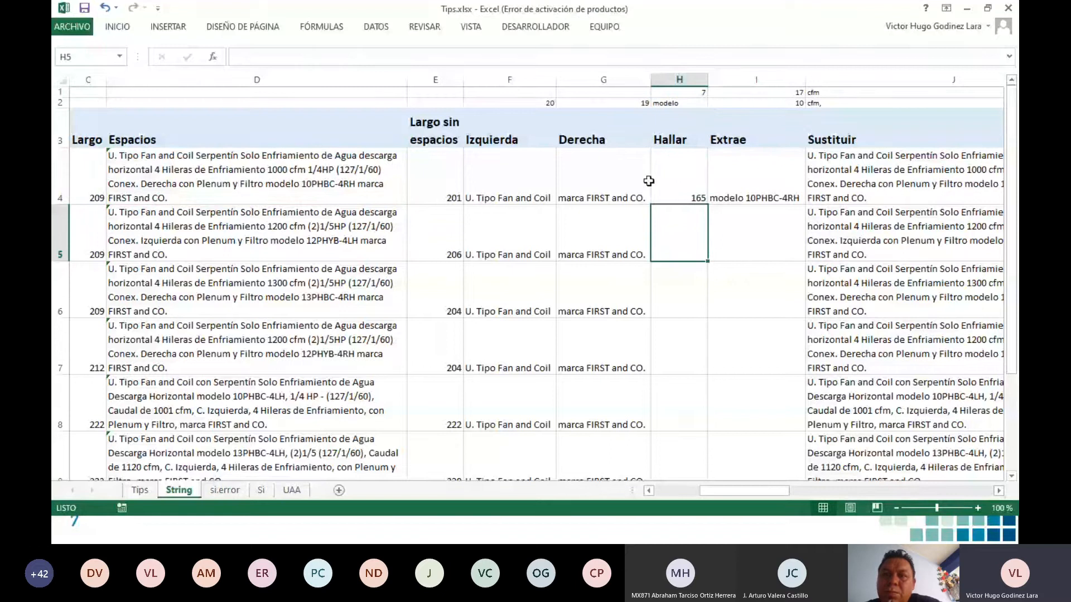
Step: Make the H2 reference absolute so H4 reads =HALLAR($H$2,D4), and fill the formula down through row 9
{"action": "left_click", "coordinate": [704, 172]}
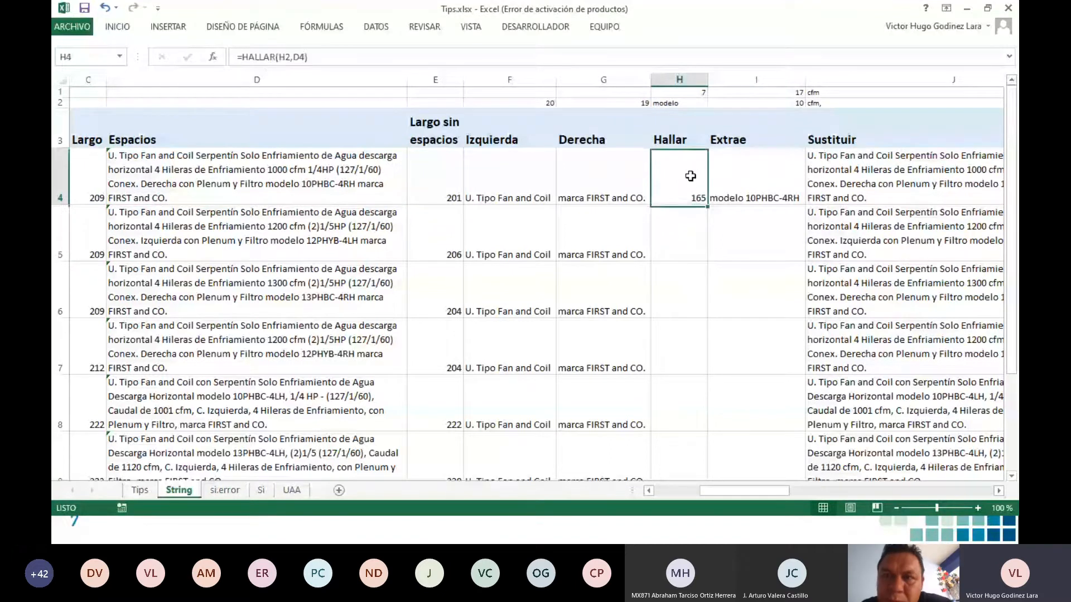
{"action": "left_click", "coordinate": [277, 57]}
{"action": "type", "text": "$H"}
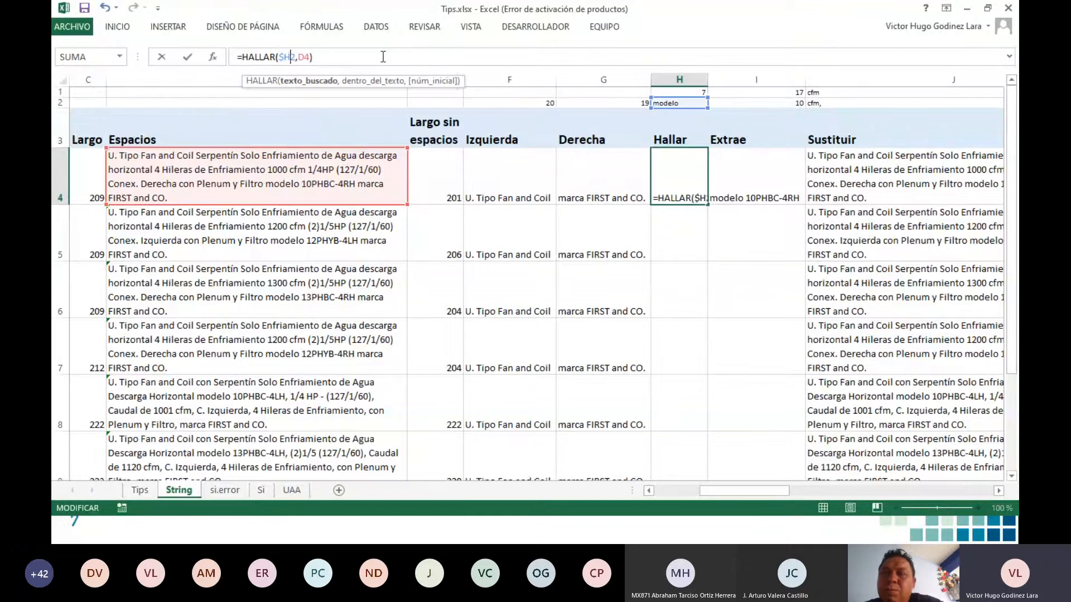
{"action": "type", "text": "$"}
{"action": "key", "text": "Return"}
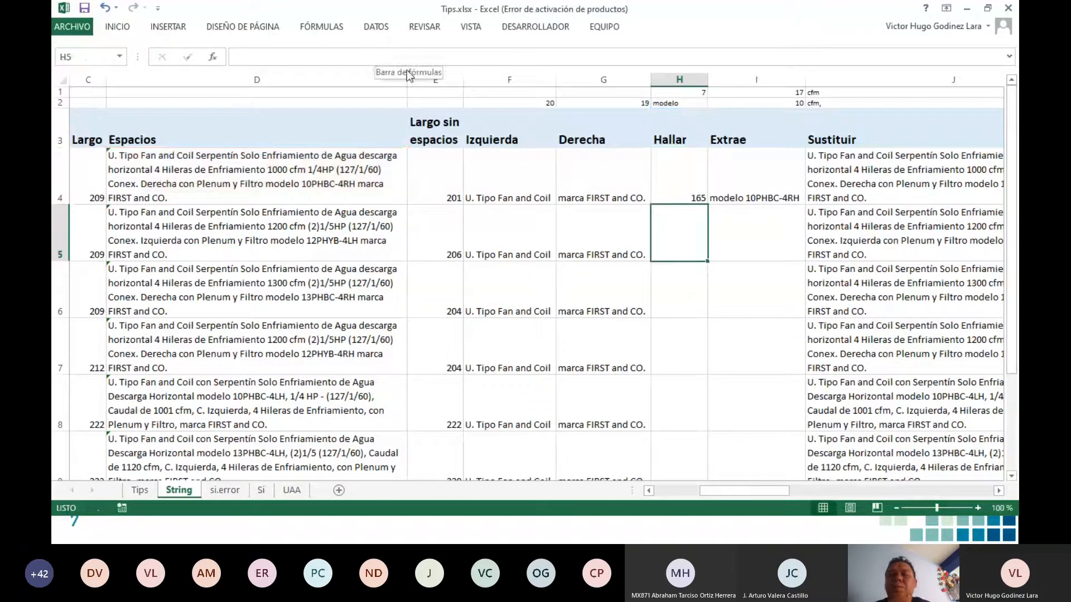
{"action": "left_click", "coordinate": [650, 174]}
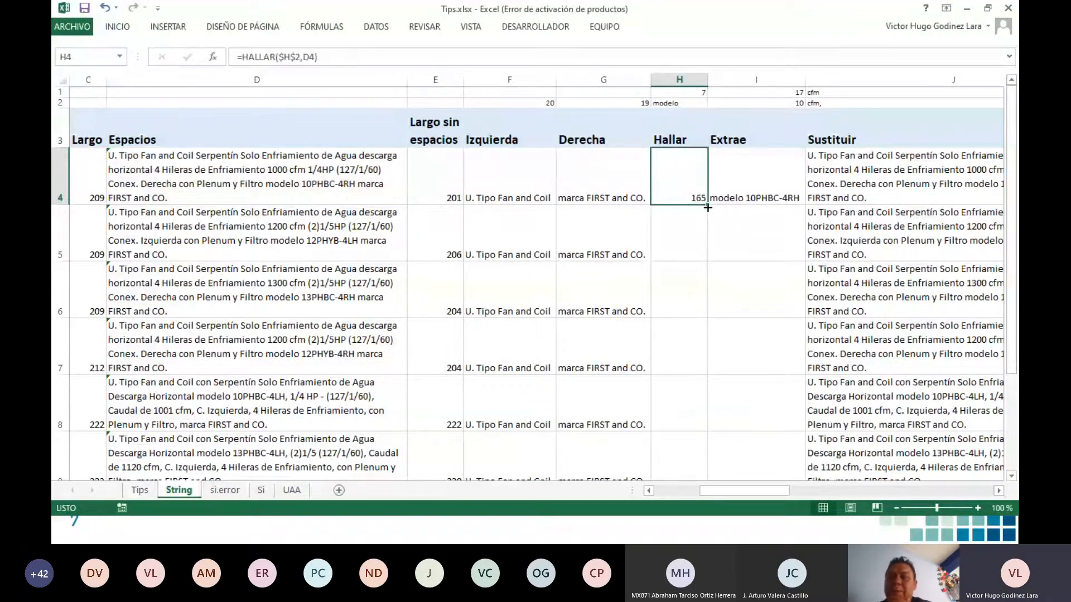
{"action": "double_click", "coordinate": [707, 204]}
{"action": "left_click", "coordinate": [741, 191]}
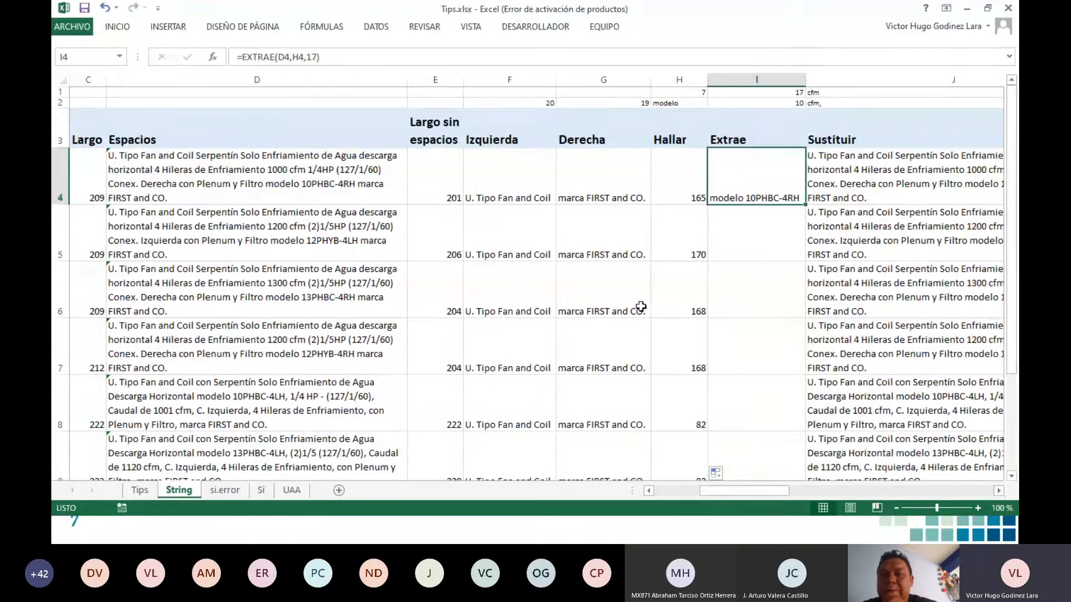
{"action": "double_click", "coordinate": [748, 177]}
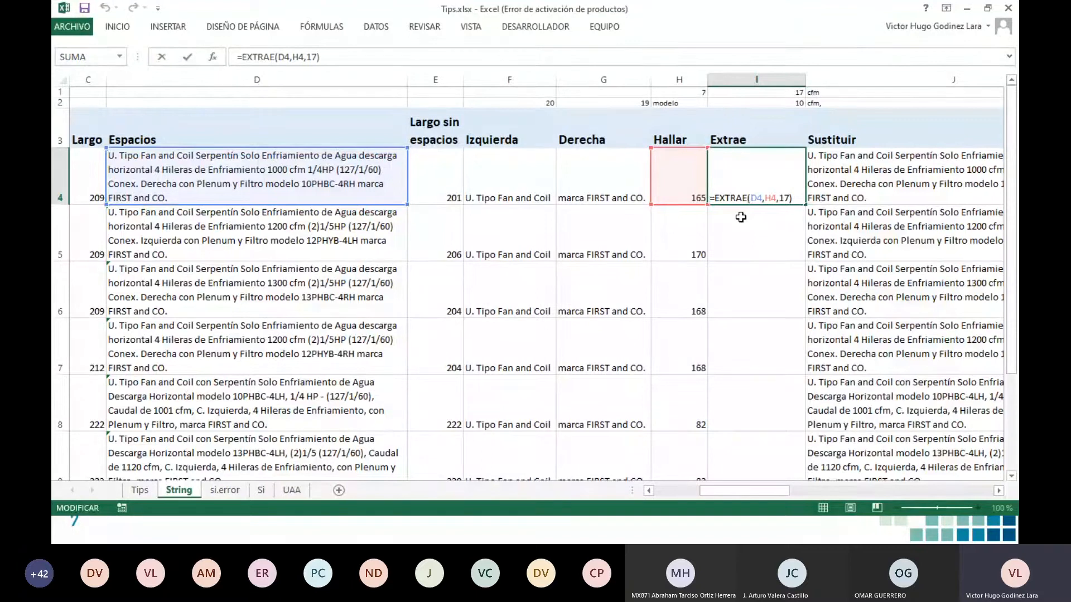
{"action": "key", "text": "ctrl+Return"}
{"action": "key", "text": "Up"}
{"action": "key", "text": "Down"}
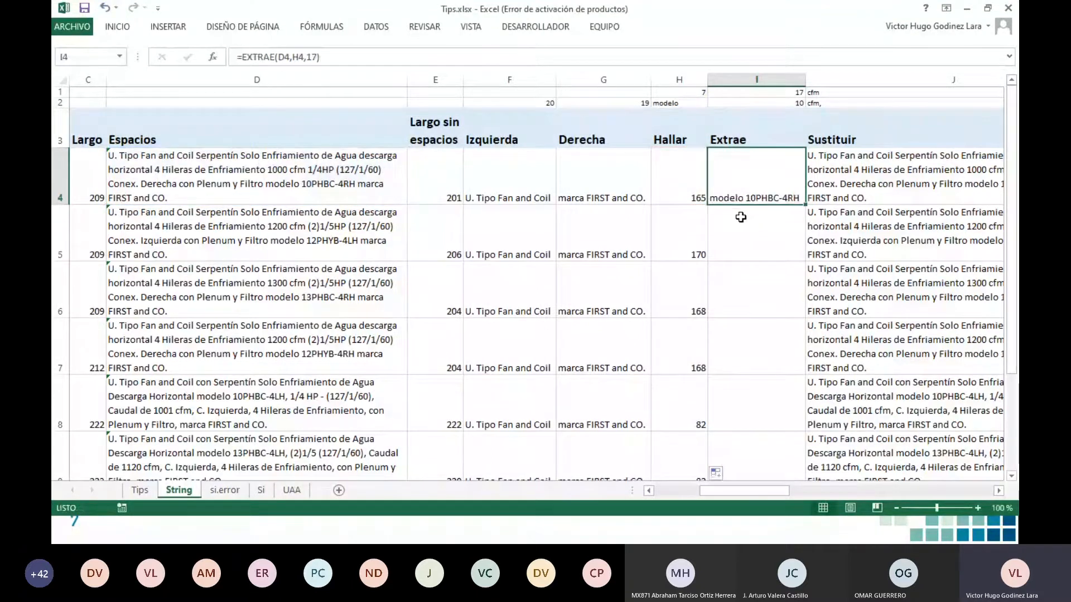
Step: Enter =EXTRAE(D4,H4,17) in I4 of the Extrae column and fill it down through row 9
{"action": "type", "text": "=extr"}
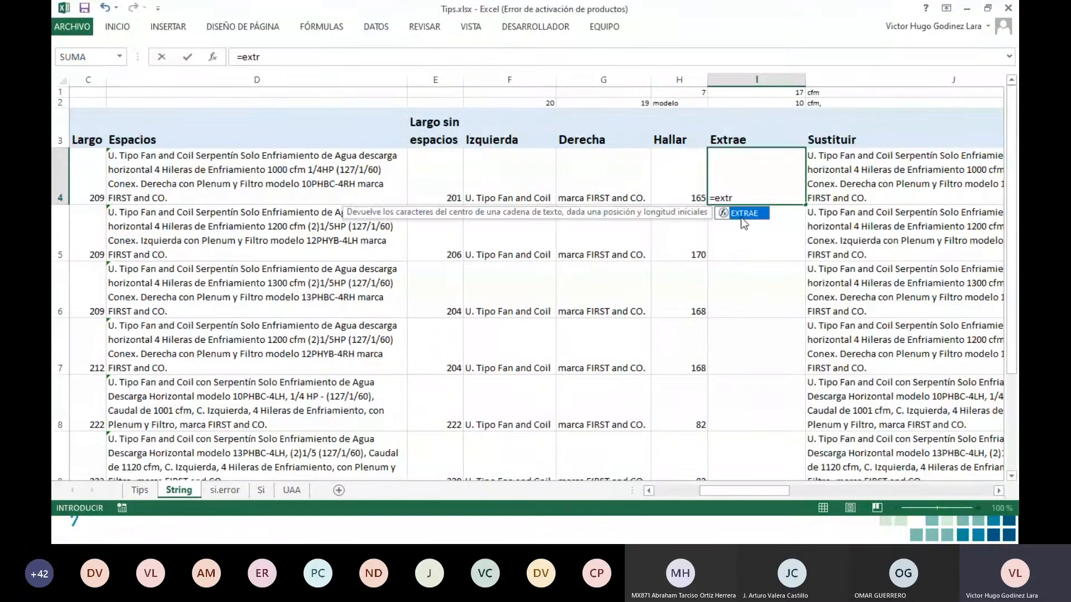
{"action": "double_click", "coordinate": [742, 213]}
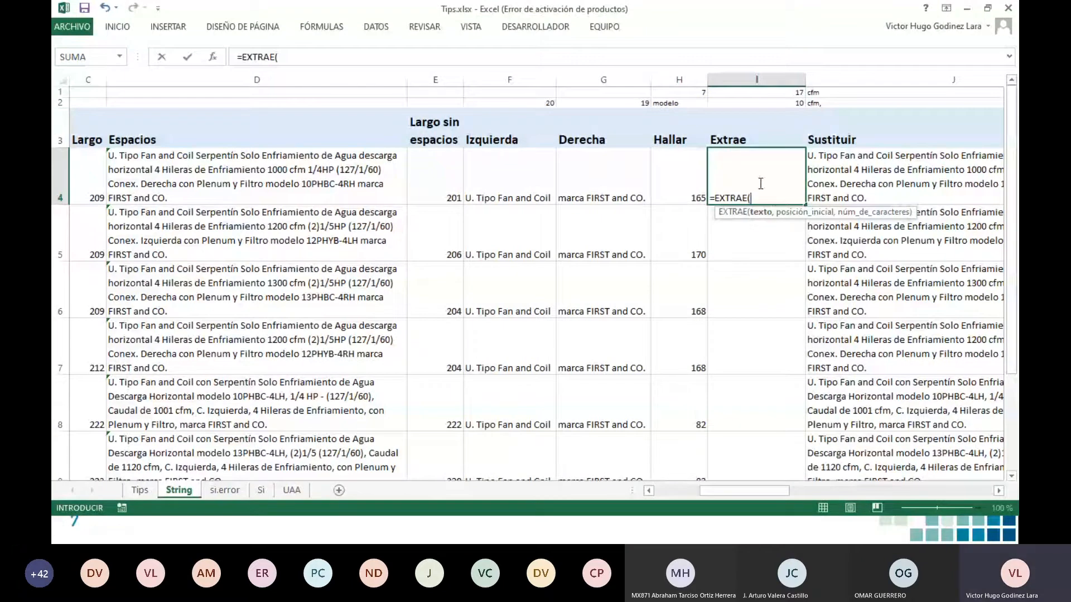
{"action": "left_click", "coordinate": [366, 183]}
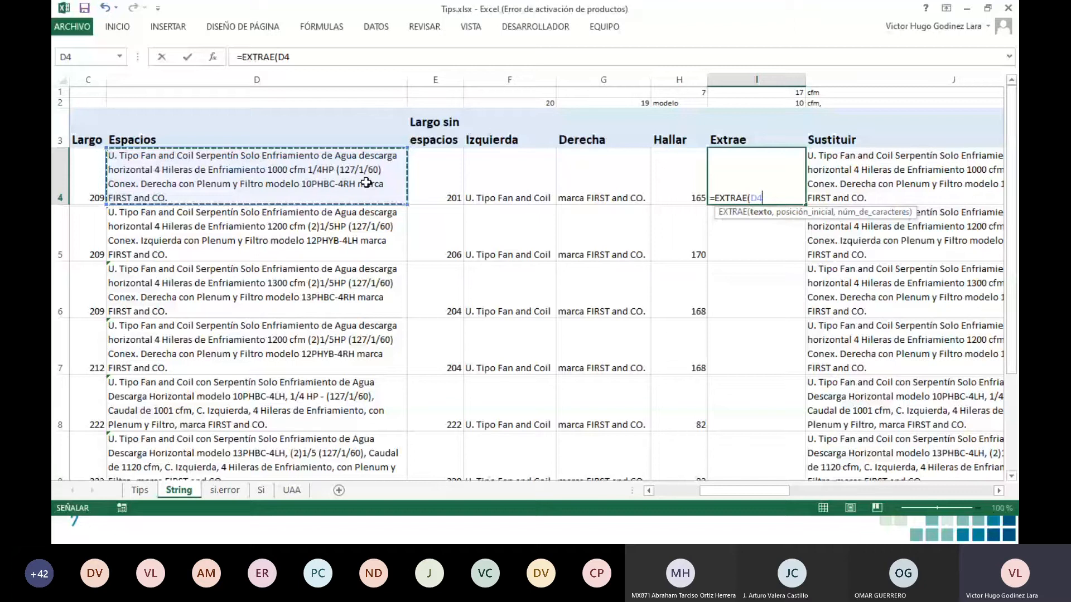
{"action": "type", "text": ","}
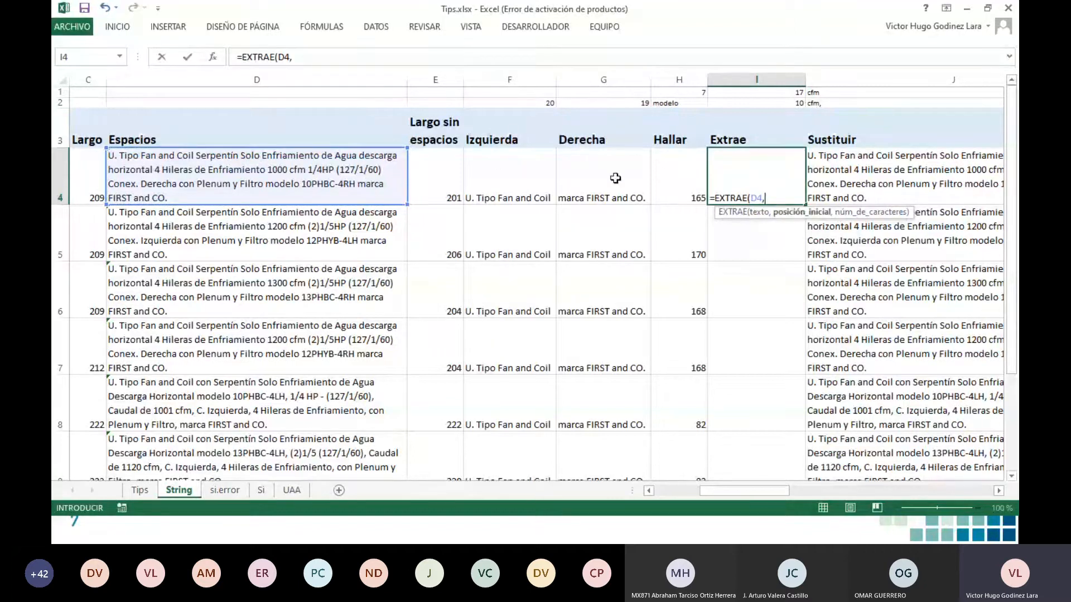
{"action": "left_click", "coordinate": [674, 174]}
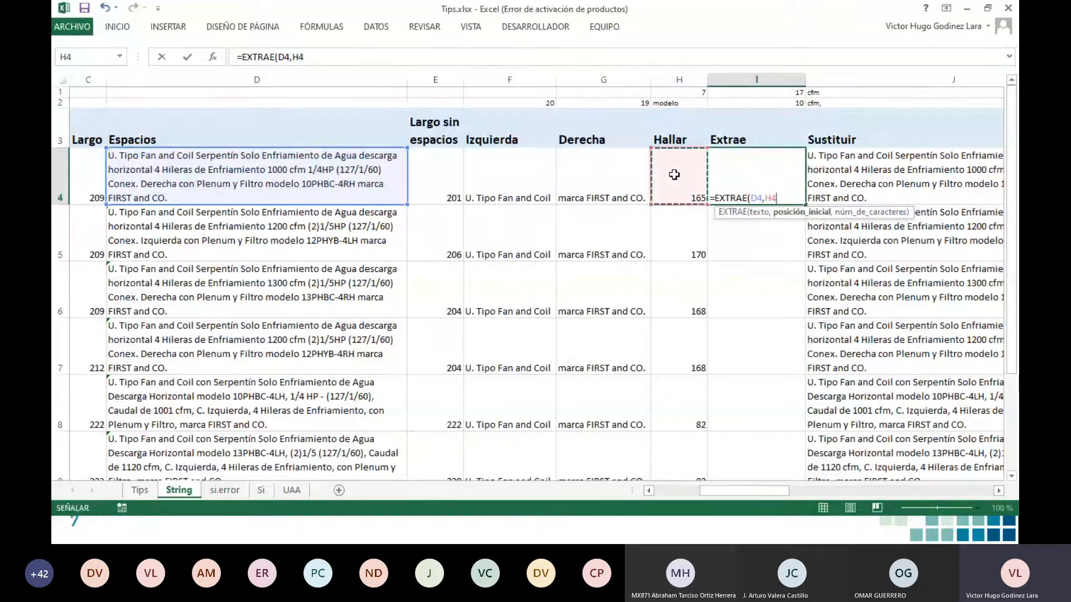
{"action": "type", "text": ","}
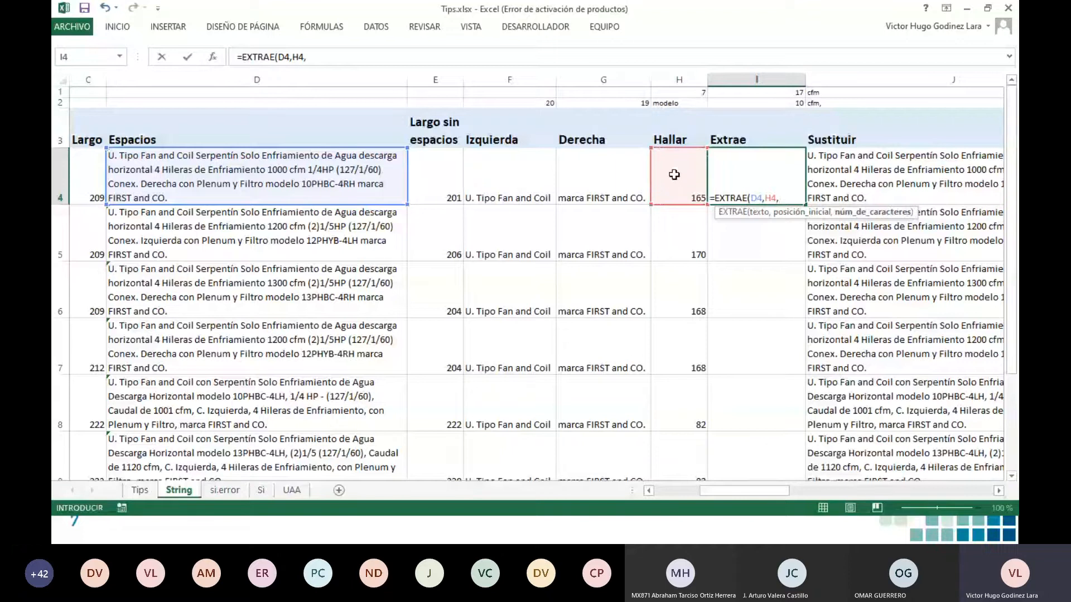
{"action": "type", "text": "17)"}
{"action": "key", "text": "Return"}
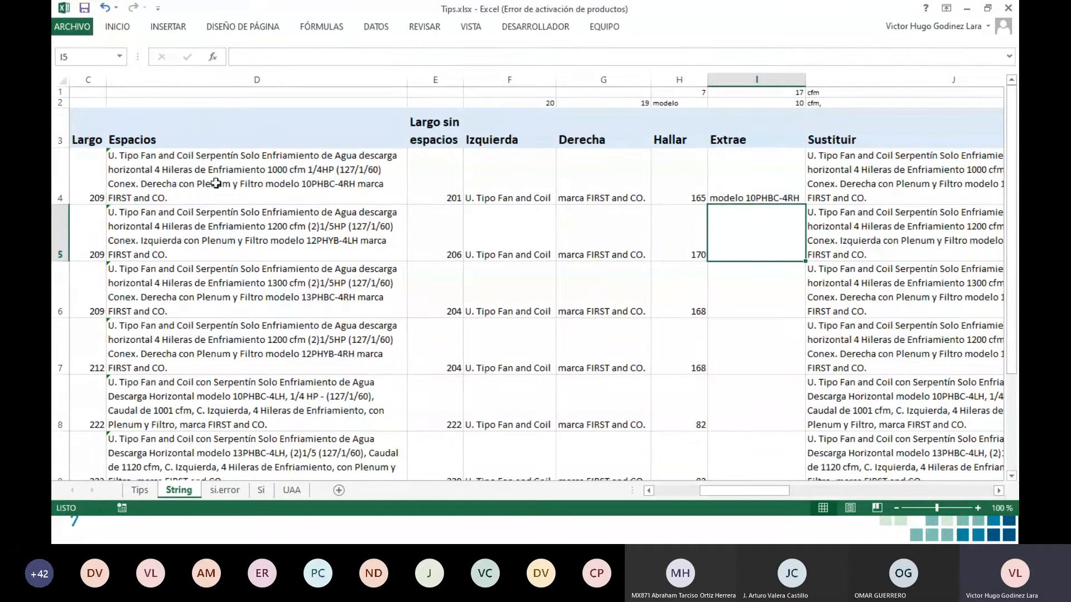
{"action": "left_click", "coordinate": [776, 190]}
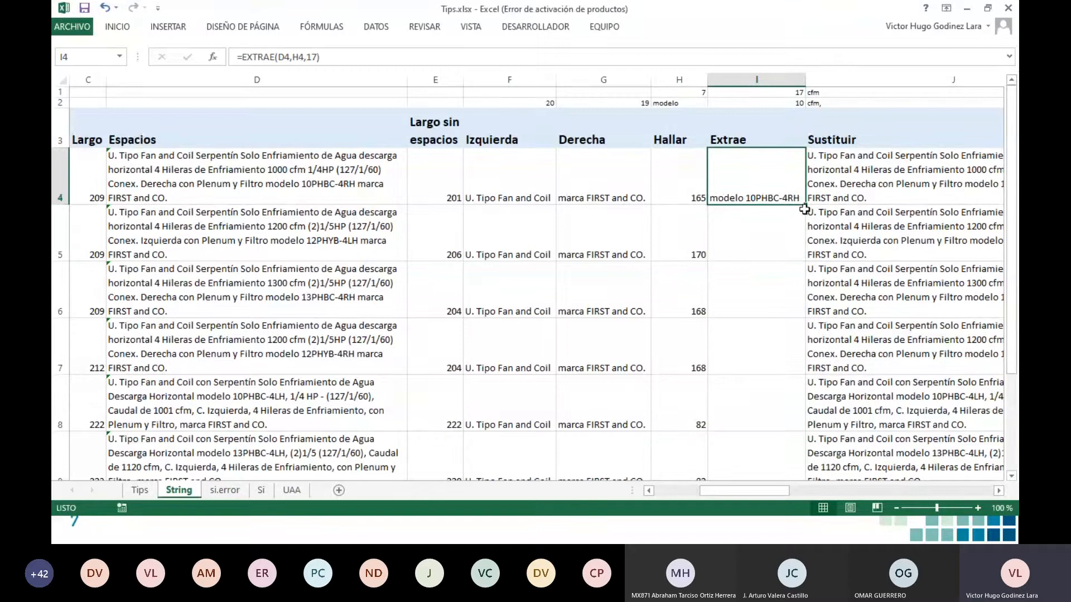
{"action": "double_click", "coordinate": [805, 204]}
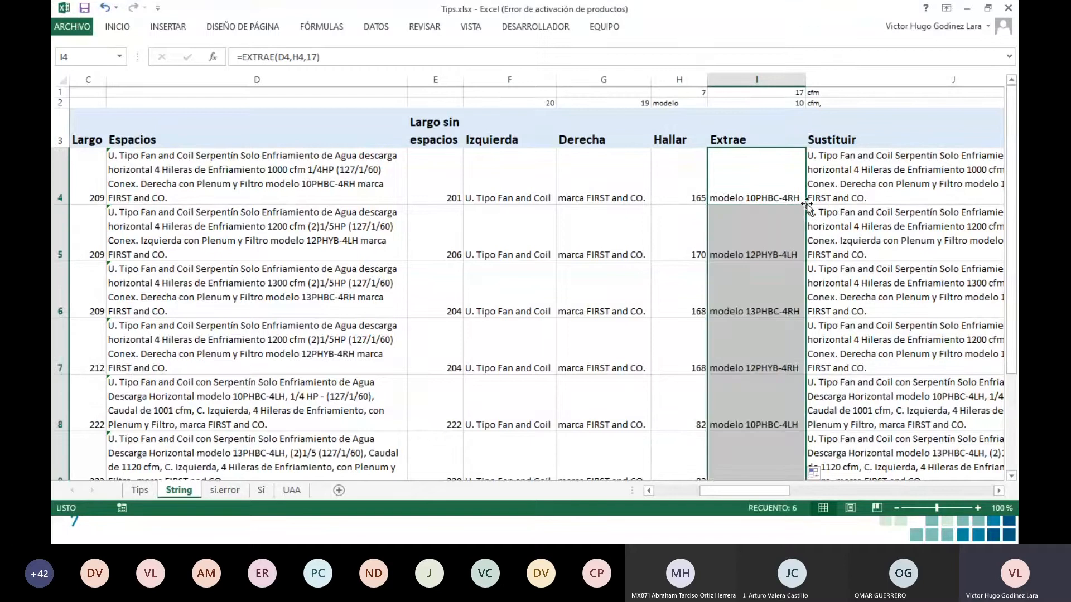
{"action": "left_click", "coordinate": [742, 168]}
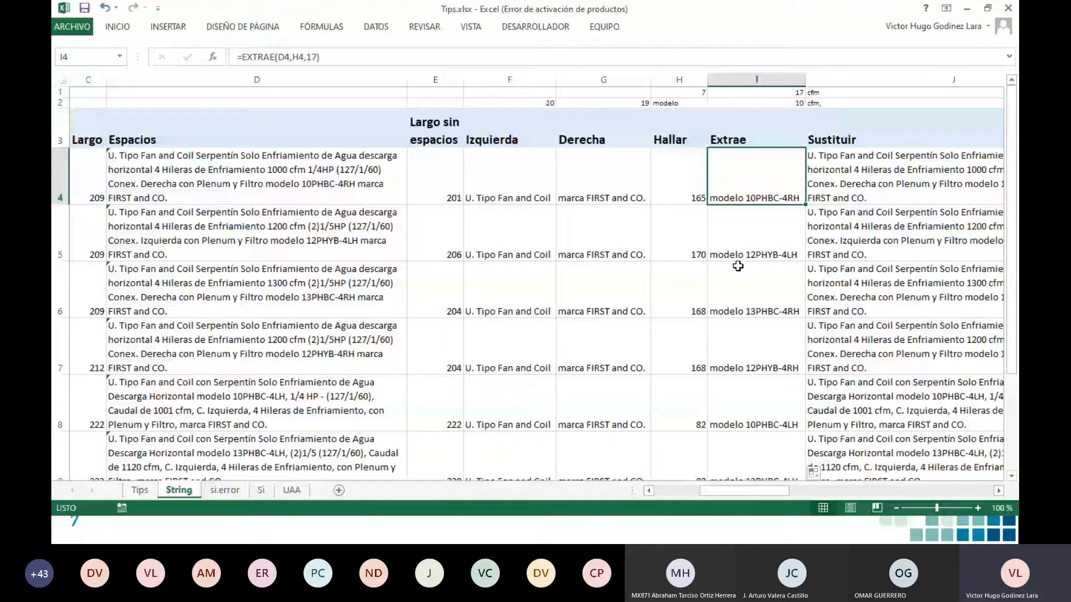
Step: Examine the cfm text in the trimmed descriptions of the Espacios column and compare it with the Sustituir column
{"action": "key", "text": "Right"}
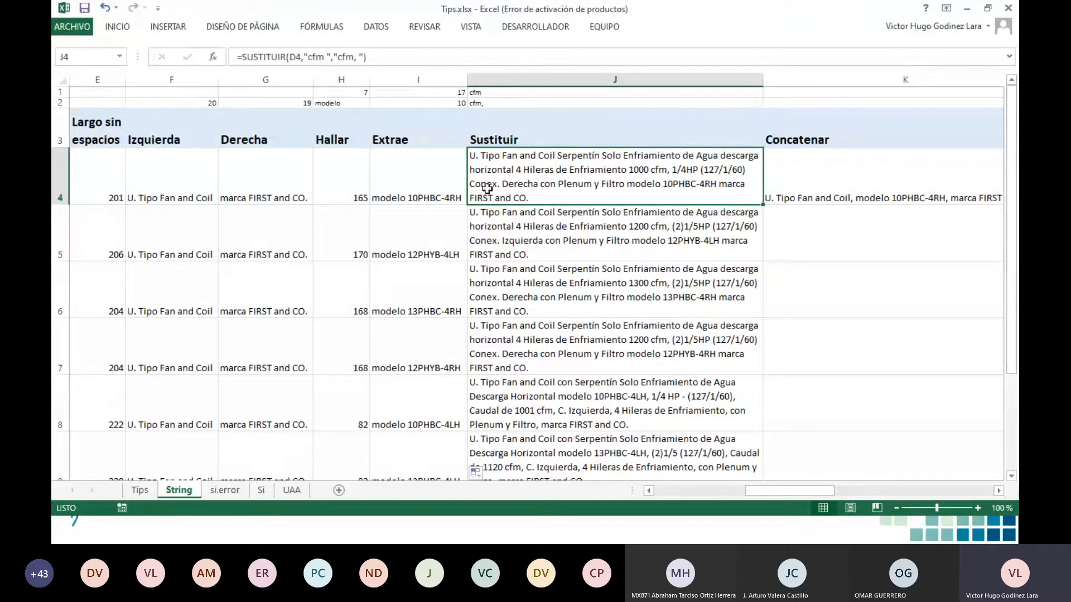
{"action": "key", "text": "Left"}
{"action": "key", "text": "Left"}
{"action": "key", "text": "Left"}
{"action": "key", "text": "Left"}
{"action": "key", "text": "Left"}
{"action": "key", "text": "Left"}
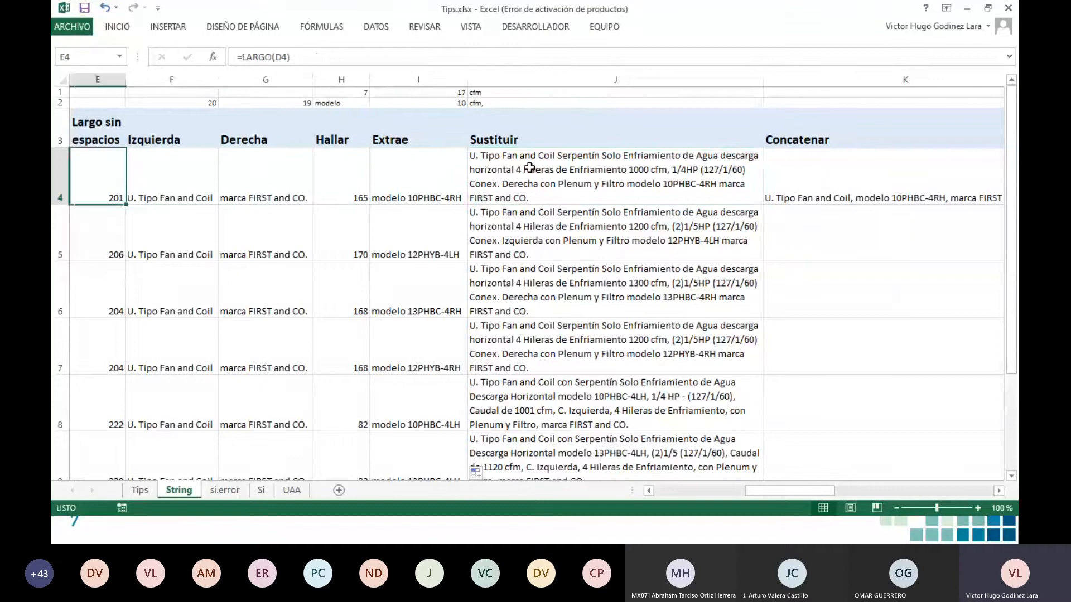
{"action": "left_click", "coordinate": [306, 80]}
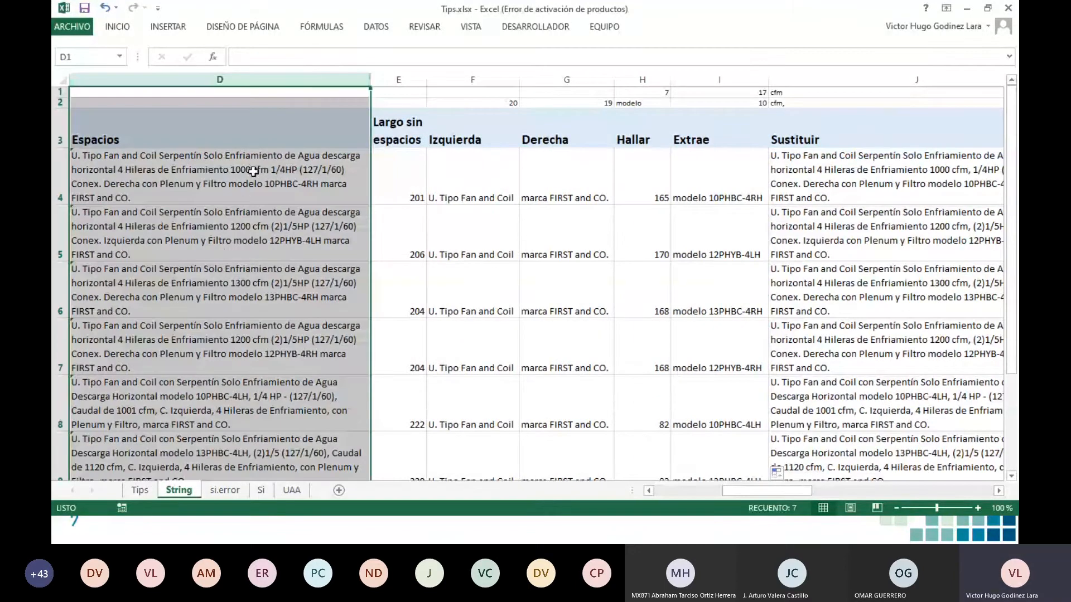
{"action": "left_click", "coordinate": [251, 188]}
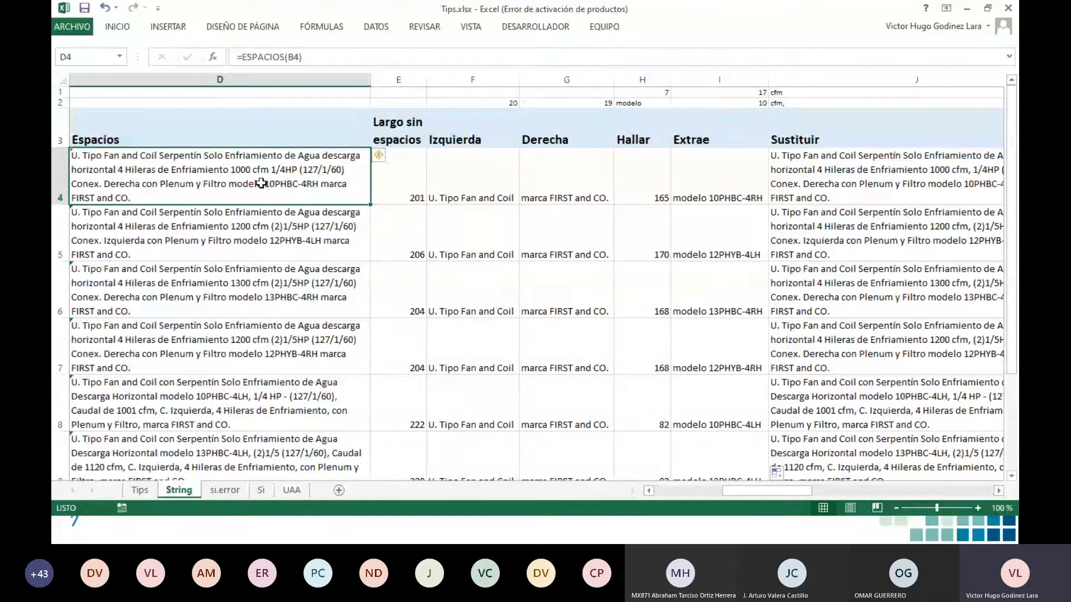
{"action": "left_click", "coordinate": [267, 239]}
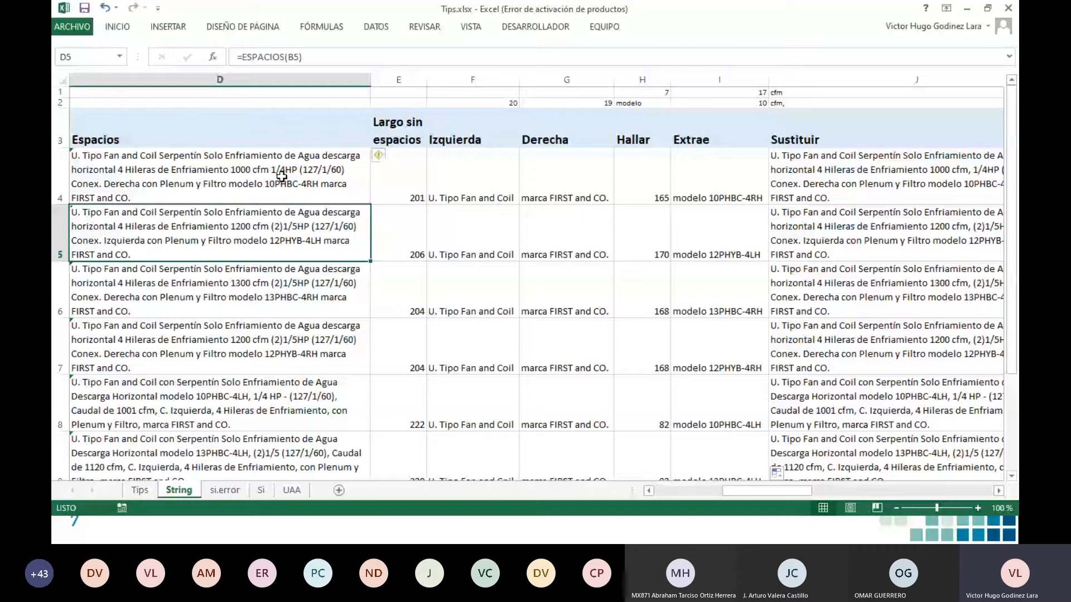
{"action": "key", "text": "Down"}
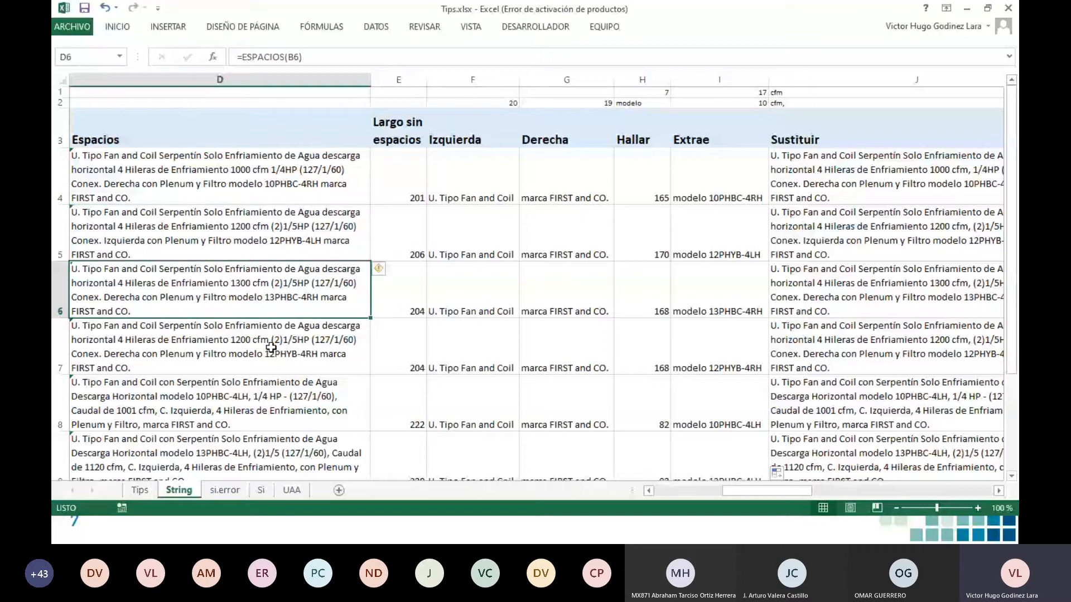
{"action": "left_click", "coordinate": [270, 197]}
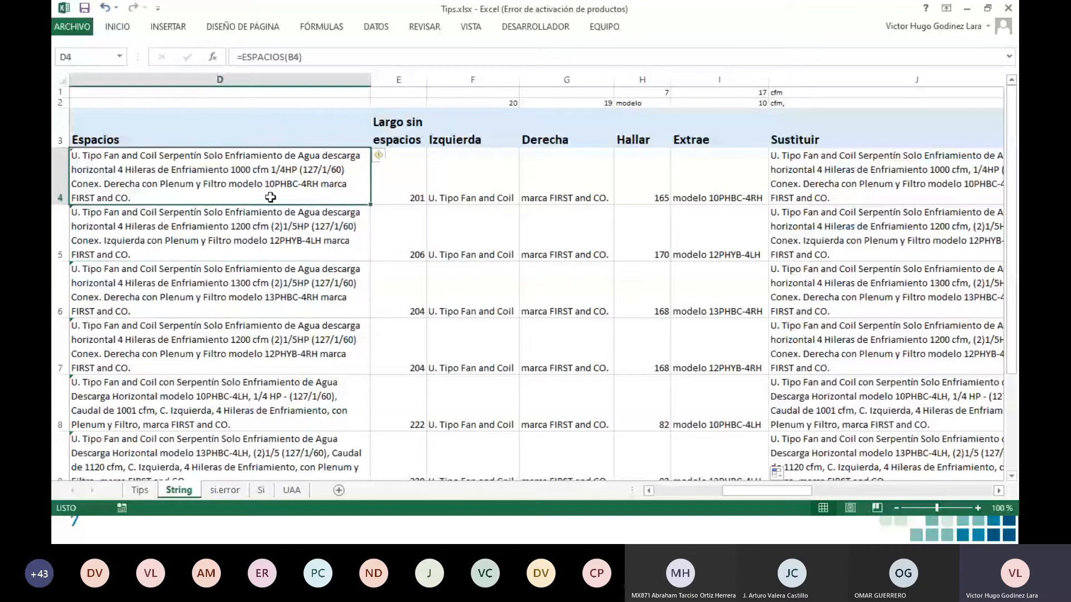
Step: Enter =SUSTITUIR(D4,"cfm ","cfm, ") in J4 of the Sustituir column
{"action": "left_click", "coordinate": [862, 163]}
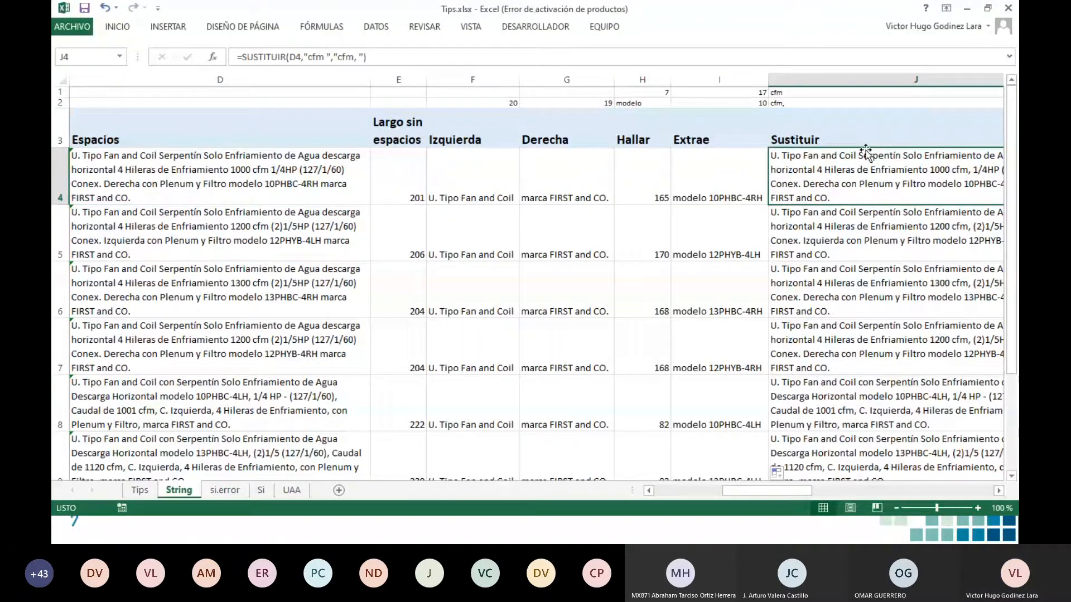
{"action": "type", "text": "="}
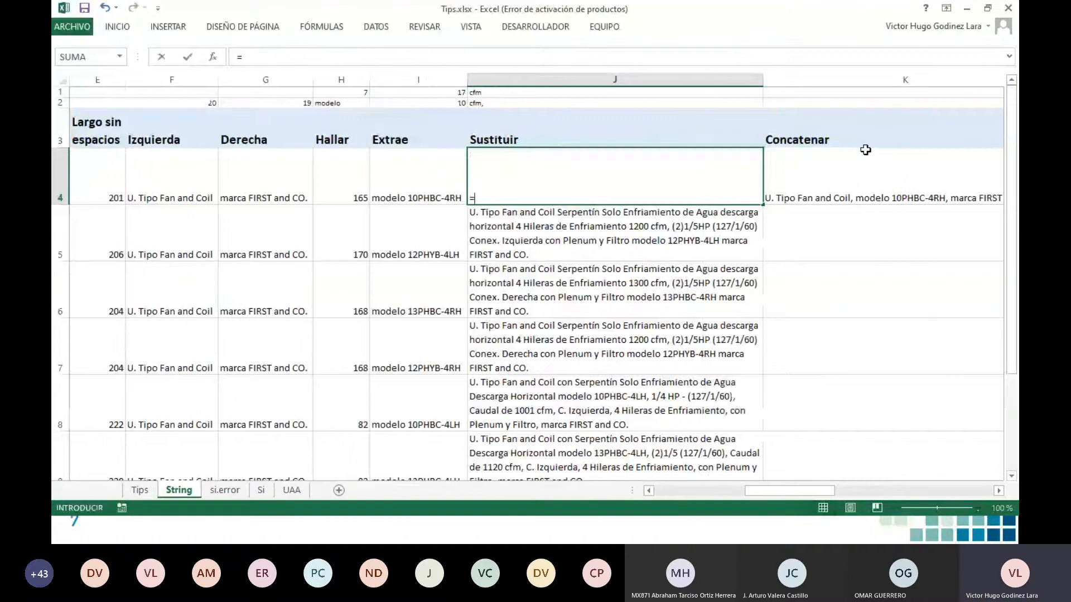
{"action": "type", "text": "sus"}
{"action": "key", "text": "Tab"}
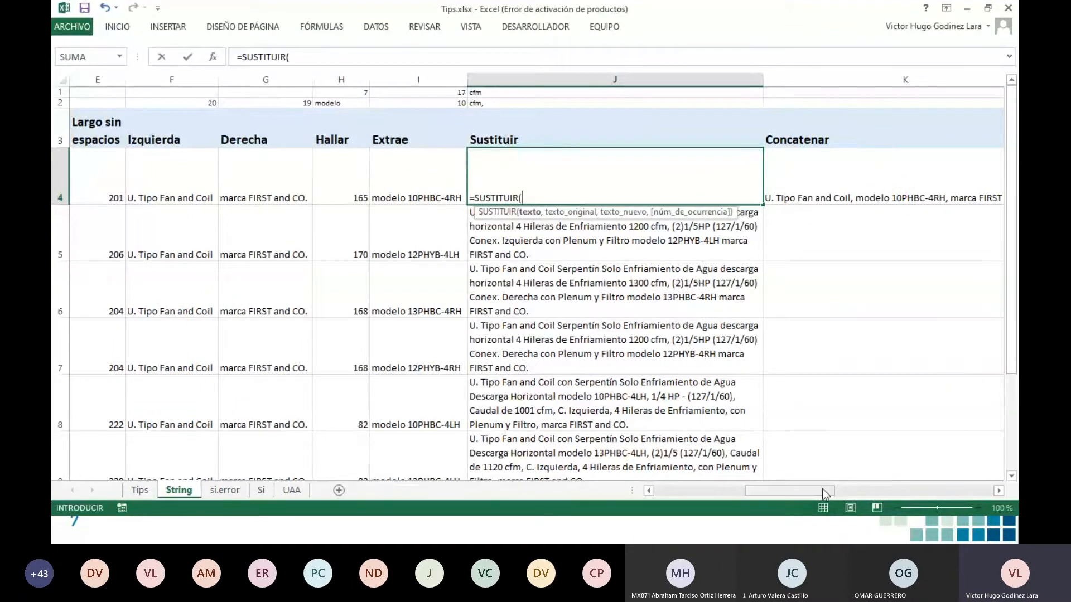
{"action": "left_click_drag", "start_coordinate": [822, 489], "coordinate": [800, 490]}
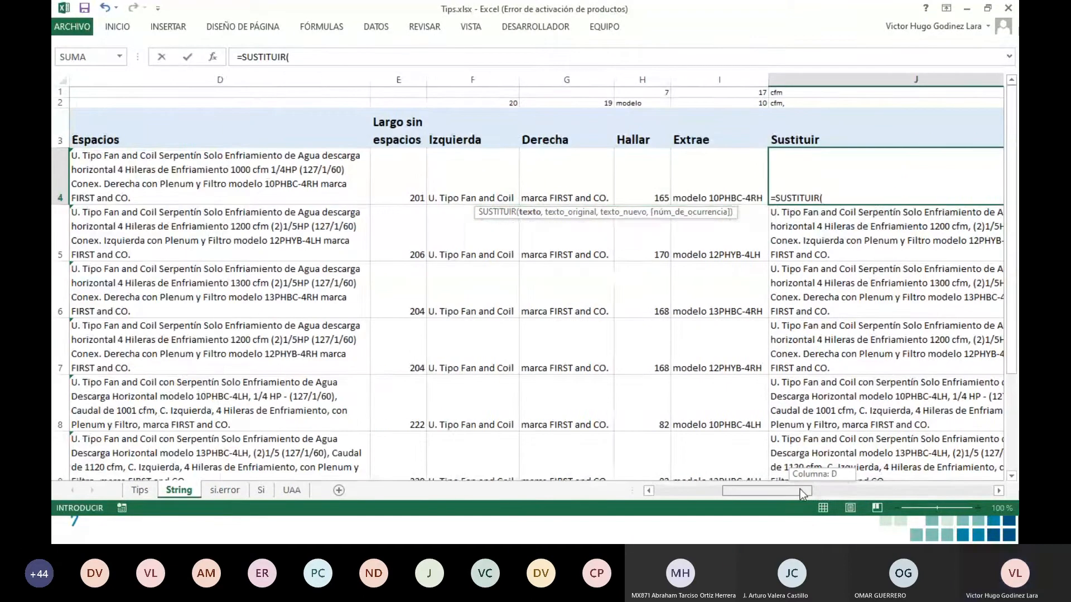
{"action": "left_click", "coordinate": [268, 173]}
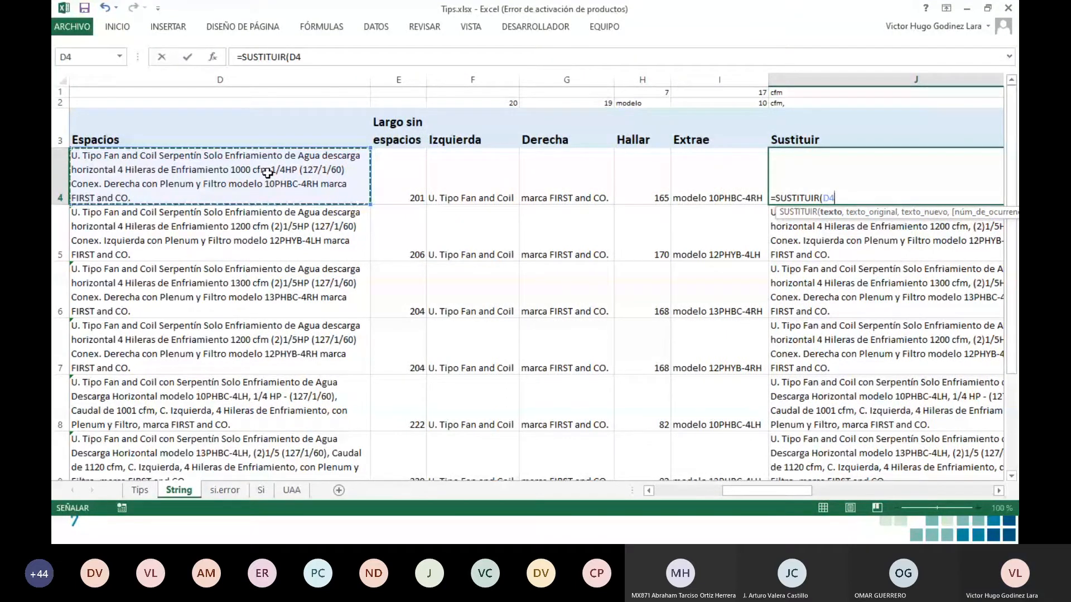
{"action": "type", "text": ","}
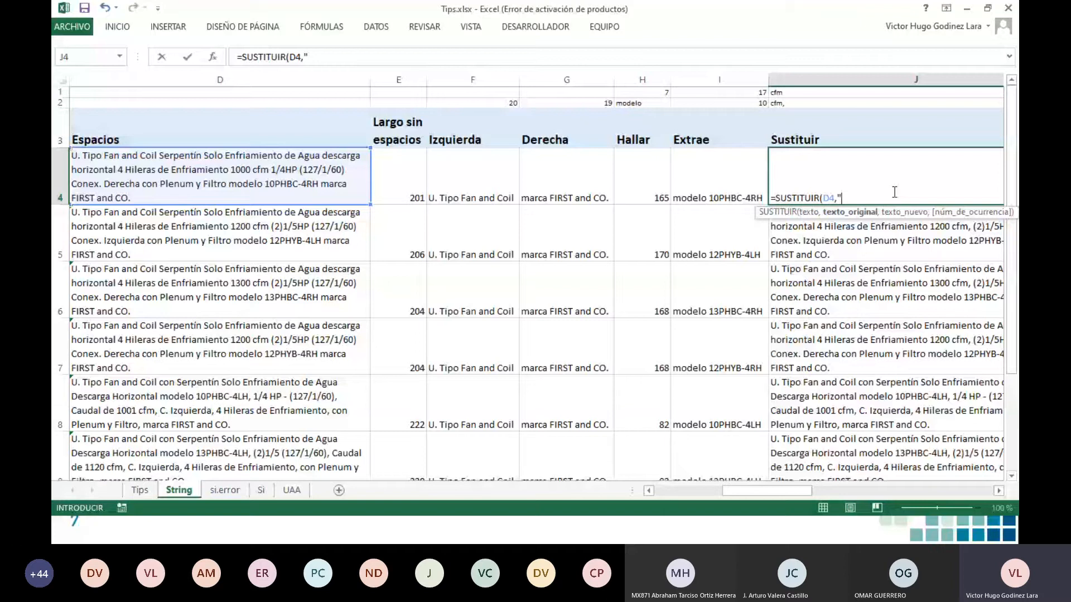
{"action": "type", "text": "cfm \","}
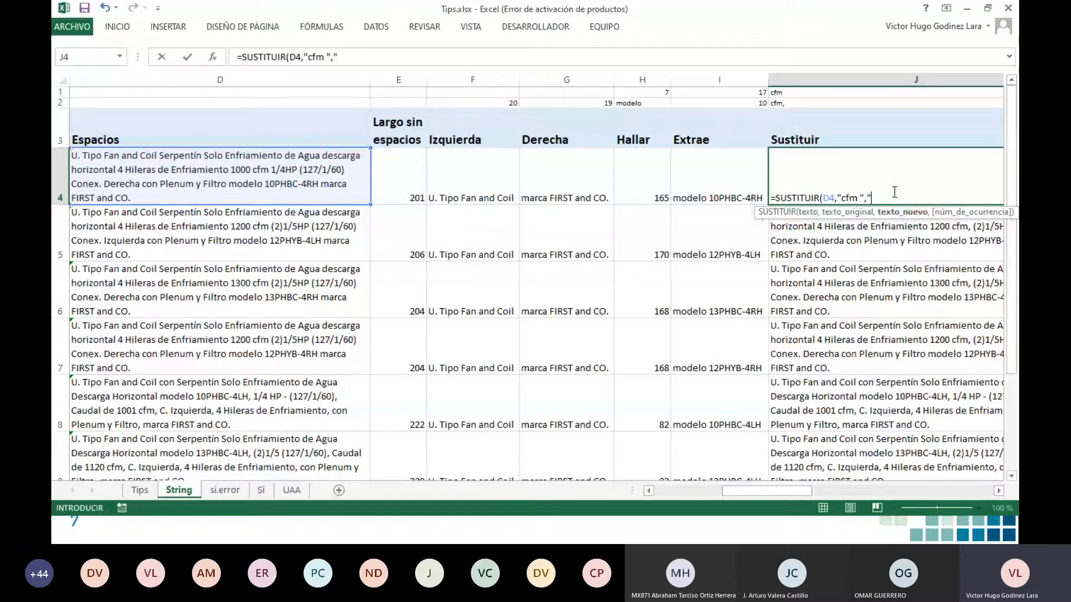
{"action": "type", "text": "\"cfm \",\"cfm, \")"}
{"action": "key", "text": "Return"}
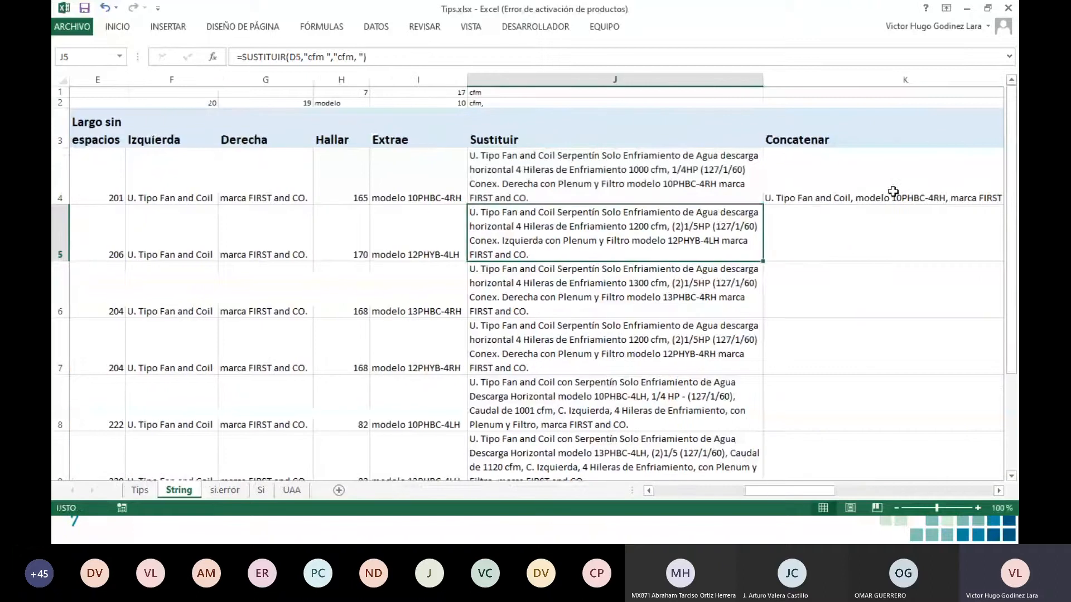
Step: Fill the SUSTITUIR formula from J4 down through row 9 of the Sustituir column
{"action": "left_click", "coordinate": [678, 173]}
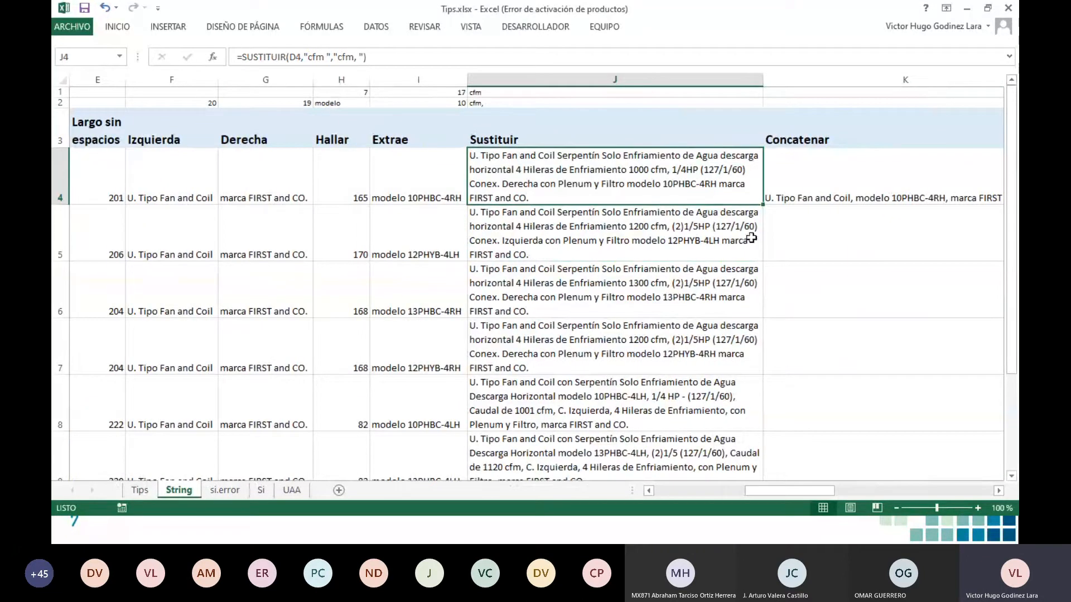
{"action": "double_click", "coordinate": [765, 204]}
{"action": "left_click", "coordinate": [650, 172]}
Step: Enter =CONCATENAR(F4,I4,G4) in K4 of the Concatenar column to join the left, extracted and right texts
{"action": "key", "text": "Right"}
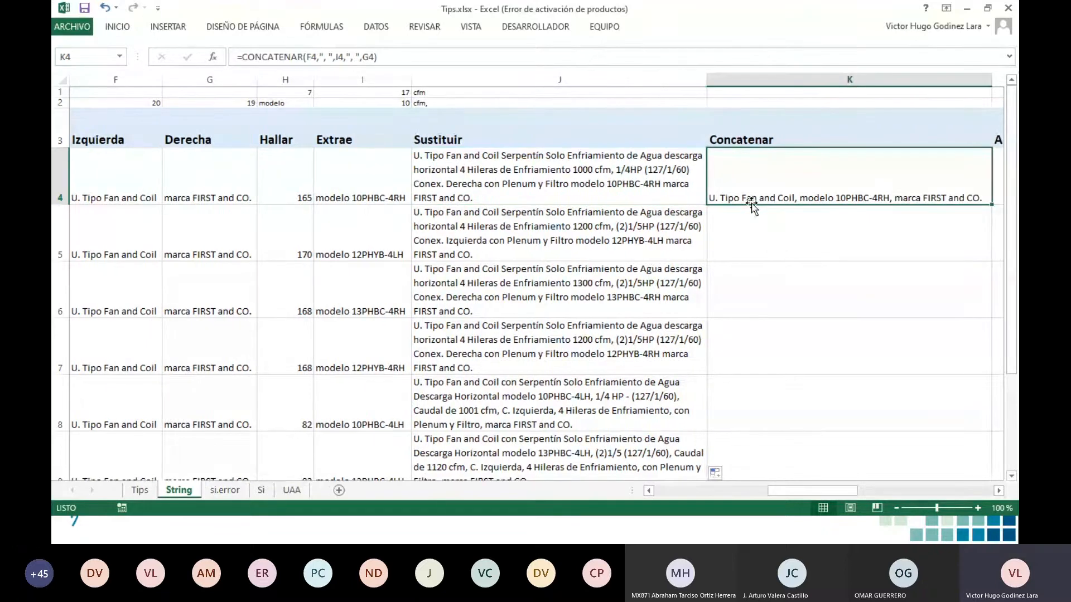
{"action": "type", "text": "=con"}
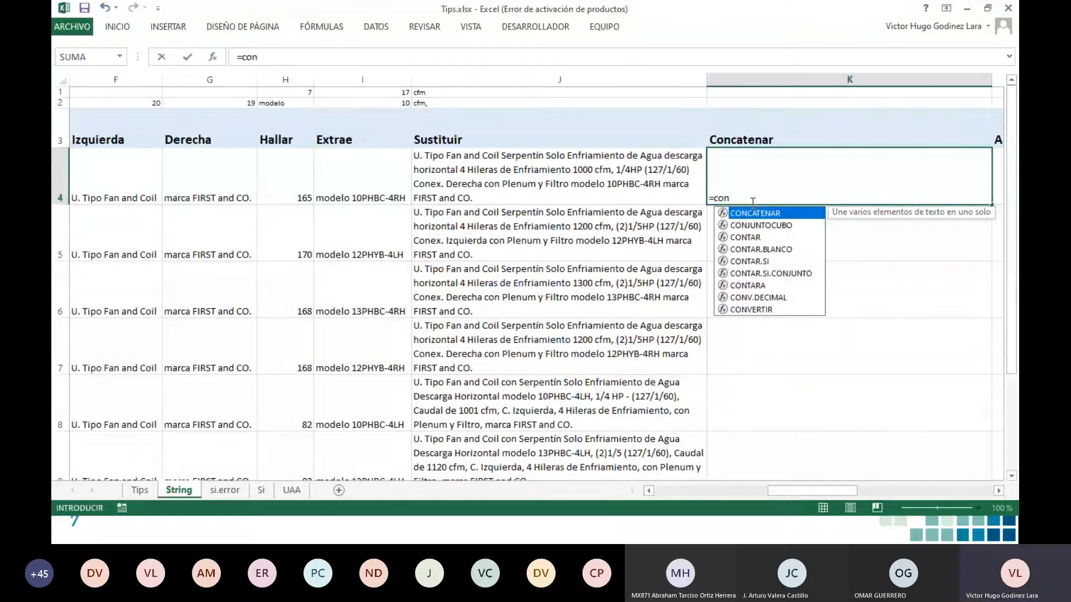
{"action": "key", "text": "Tab"}
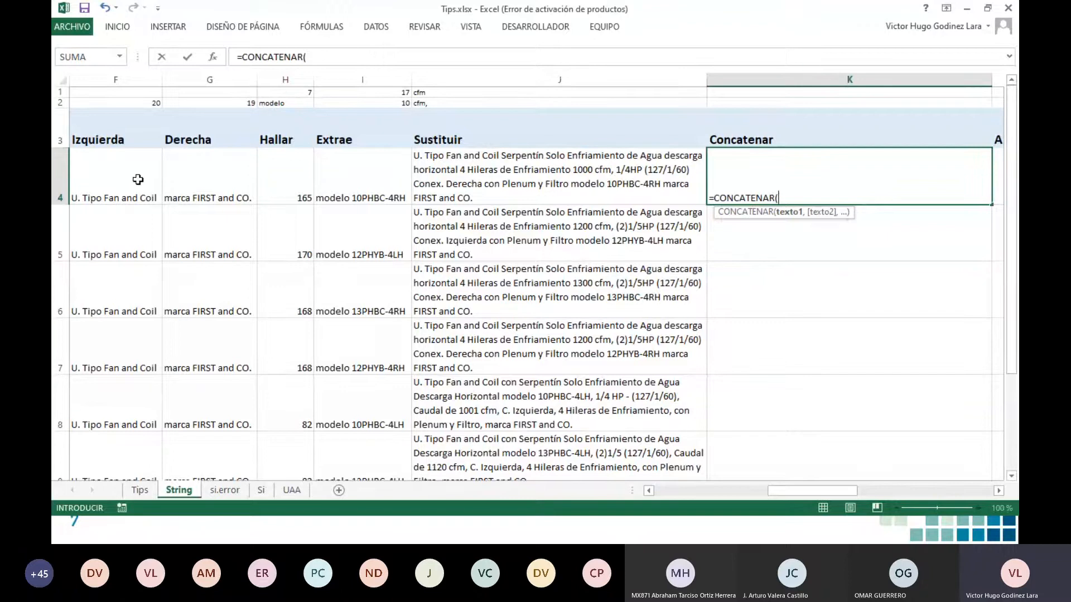
{"action": "left_click_drag", "start_coordinate": [791, 491], "coordinate": [757, 490]}
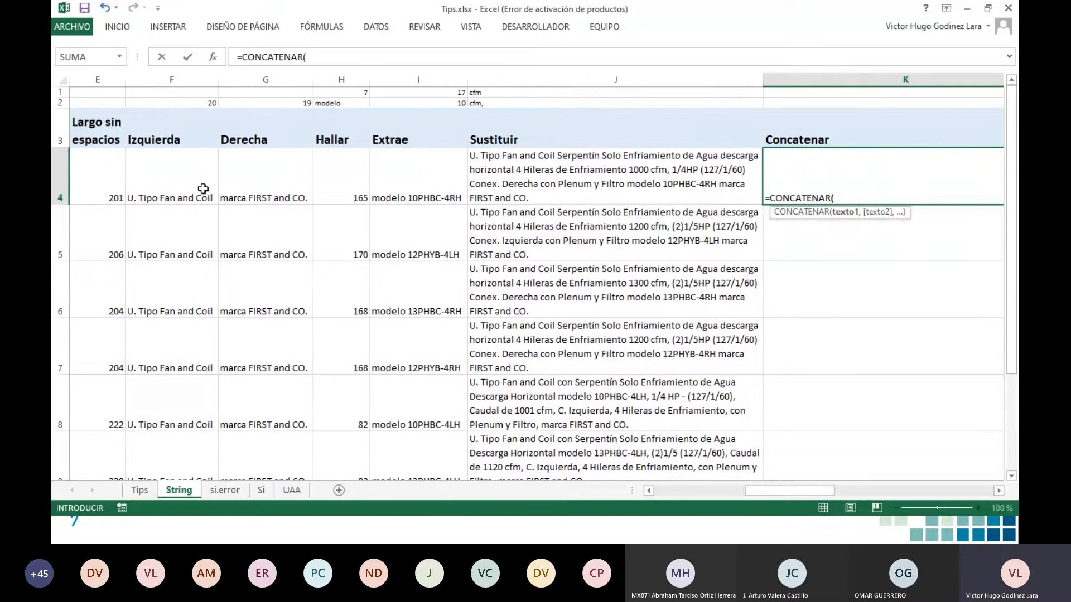
{"action": "left_click", "coordinate": [203, 188]}
{"action": "type", "text": ","}
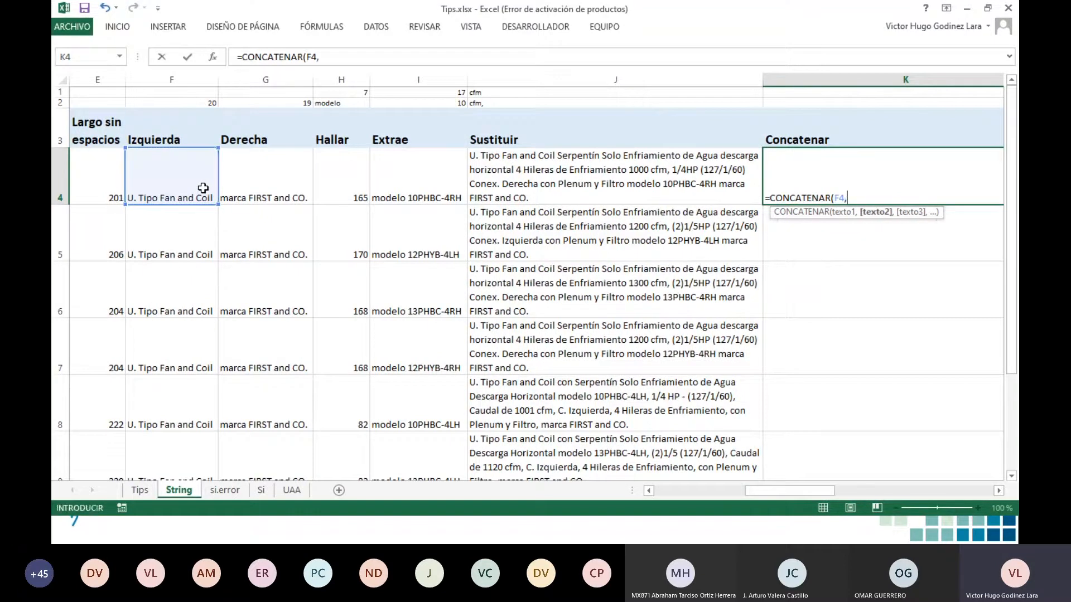
{"action": "left_click", "coordinate": [282, 176]}
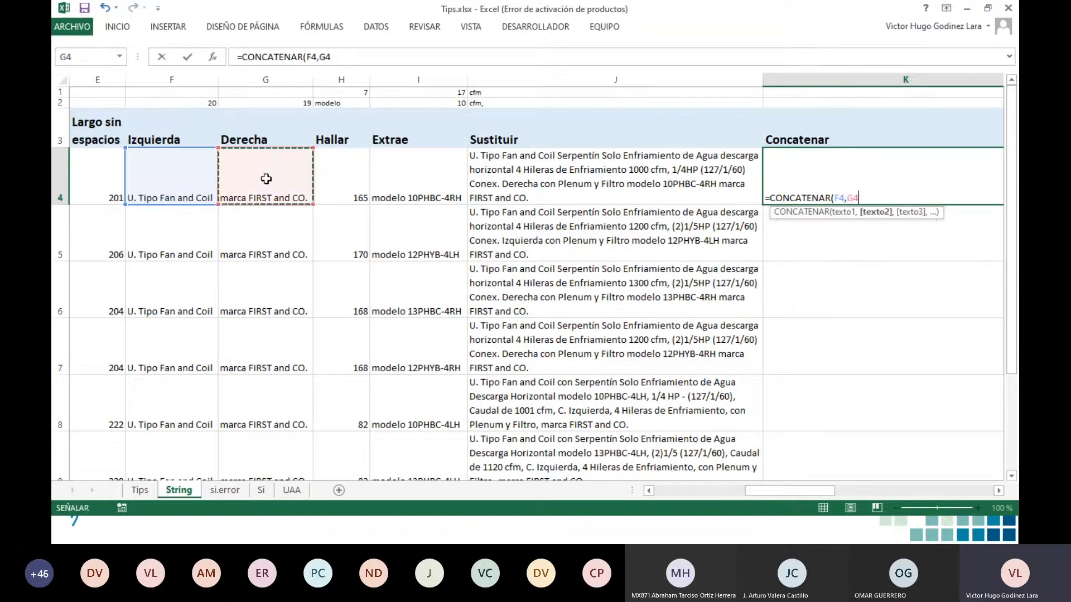
{"action": "left_click", "coordinate": [441, 174]}
{"action": "type", "text": ","}
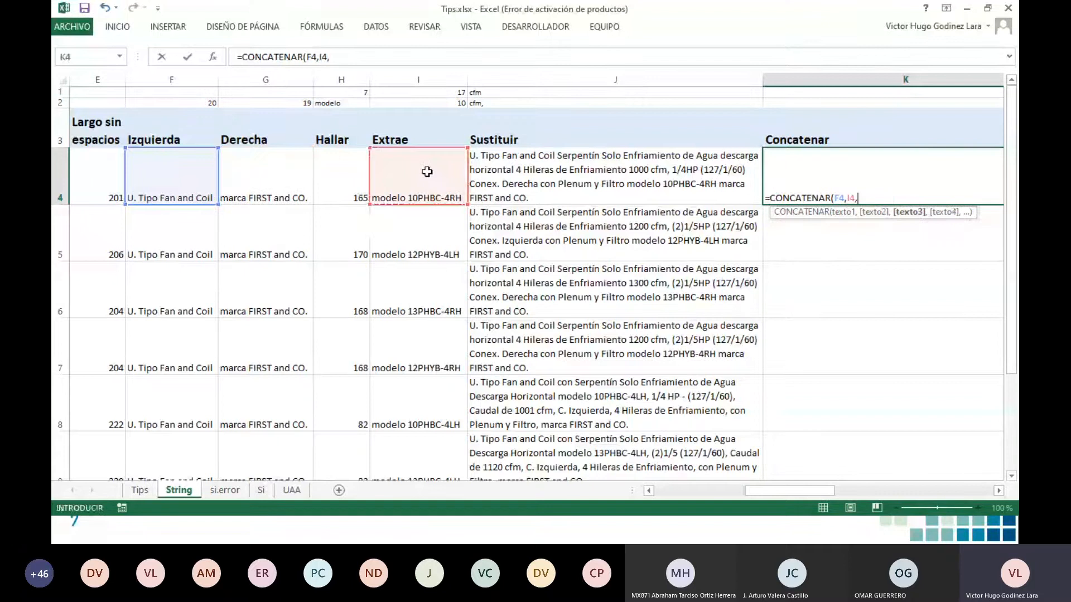
{"action": "left_click", "coordinate": [274, 178]}
{"action": "type", "text": ")"}
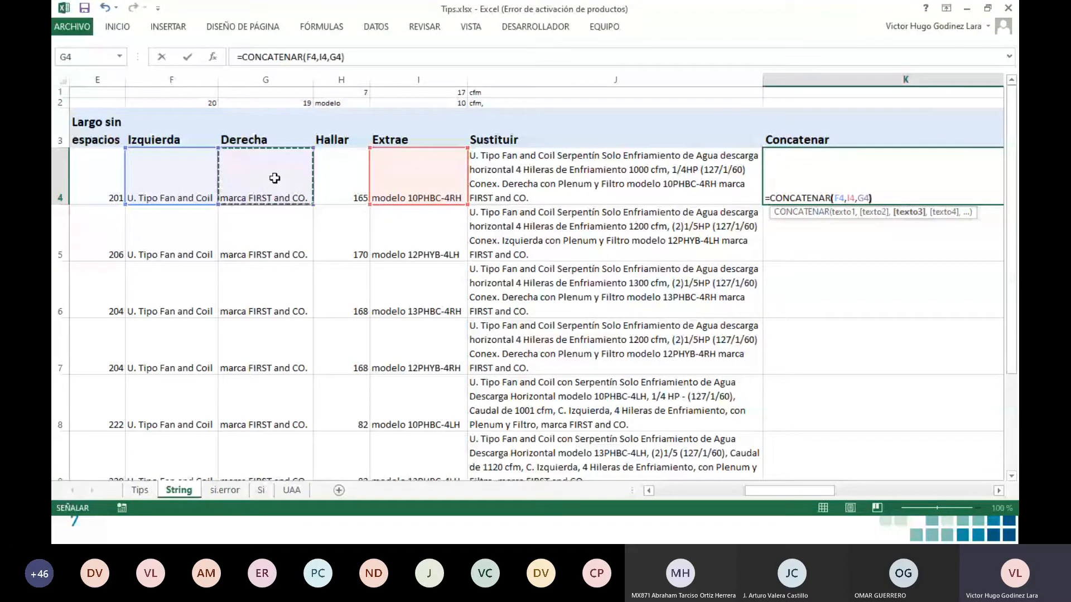
{"action": "key", "text": "ctrl+Return"}
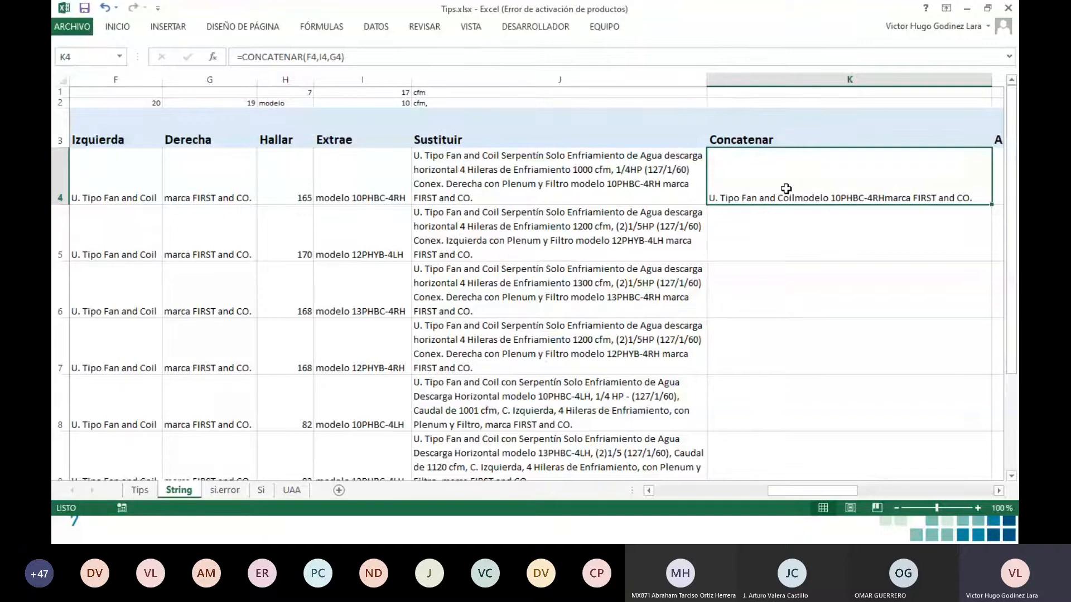
Step: Insert a quoted space " " as a separate argument between F4 and I4 in the K4 CONCATENAR formula
{"action": "left_click", "coordinate": [321, 57]}
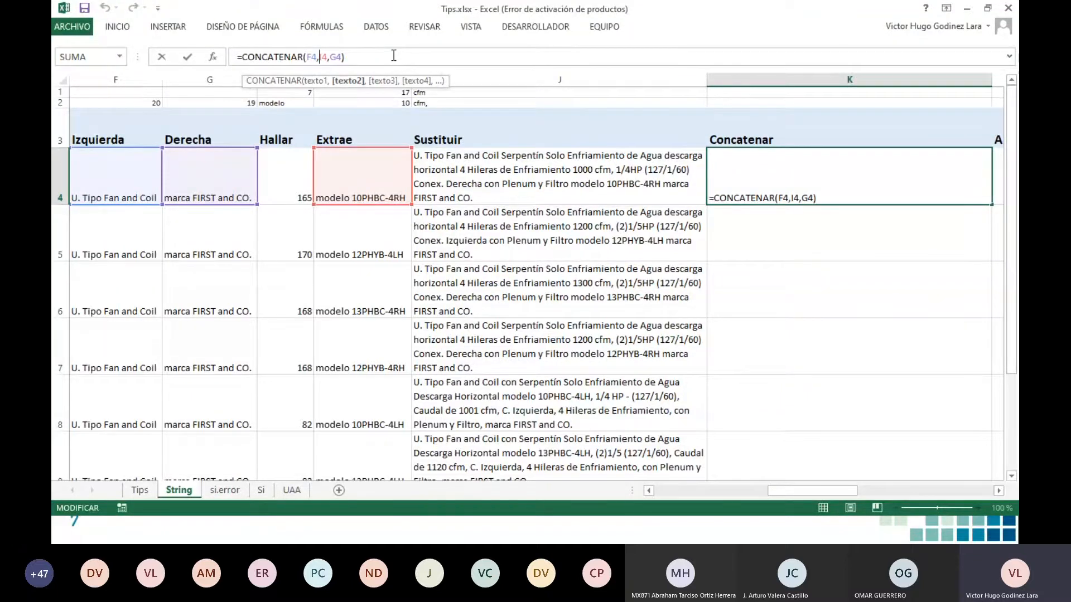
{"action": "type", "text": "\""}
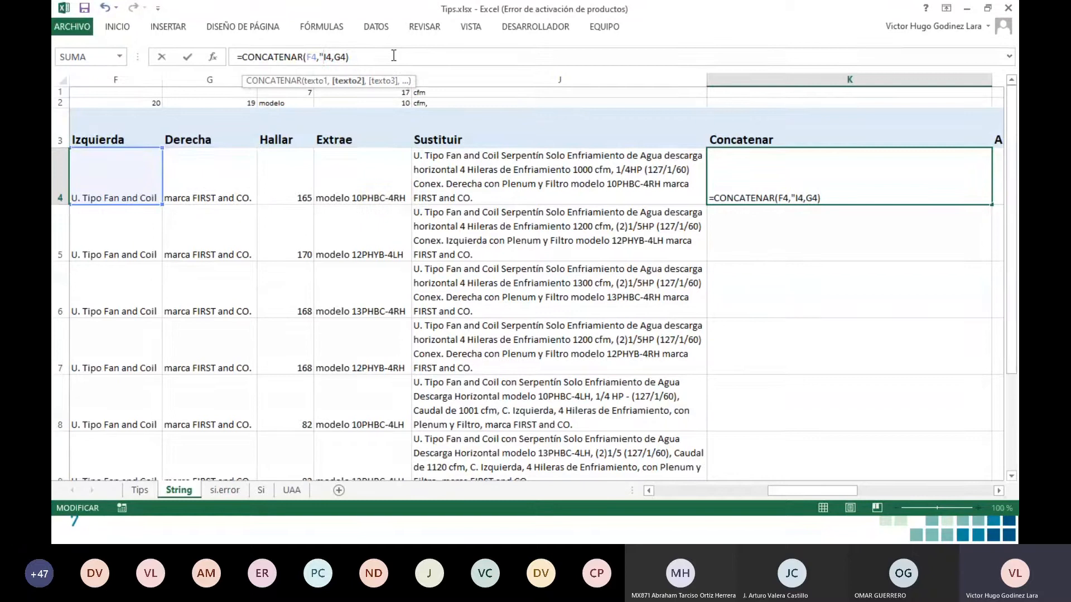
{"action": "type", "text": " \""}
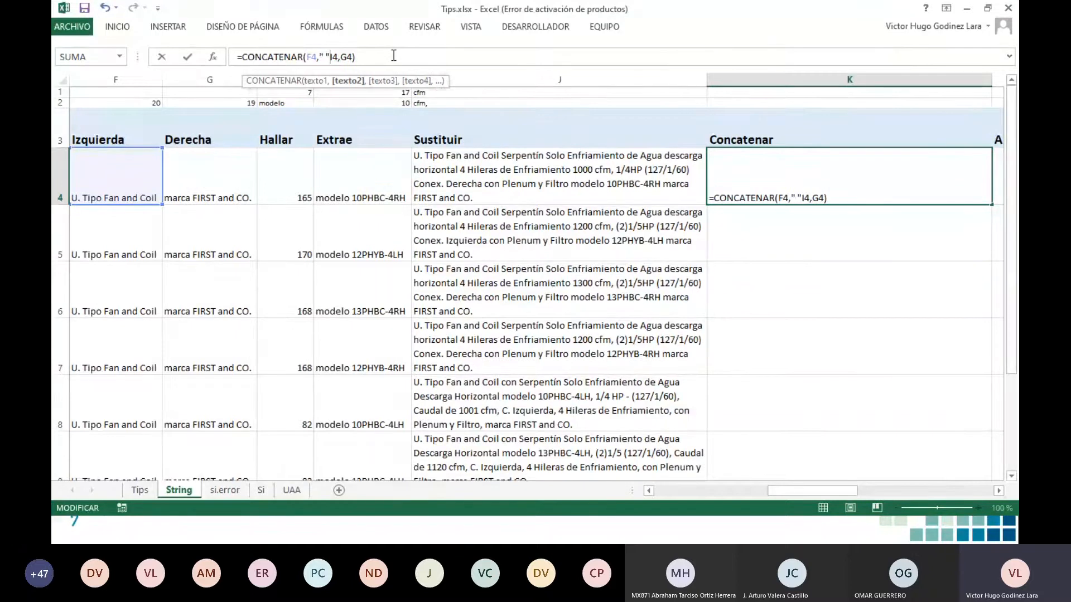
{"action": "type", "text": ","}
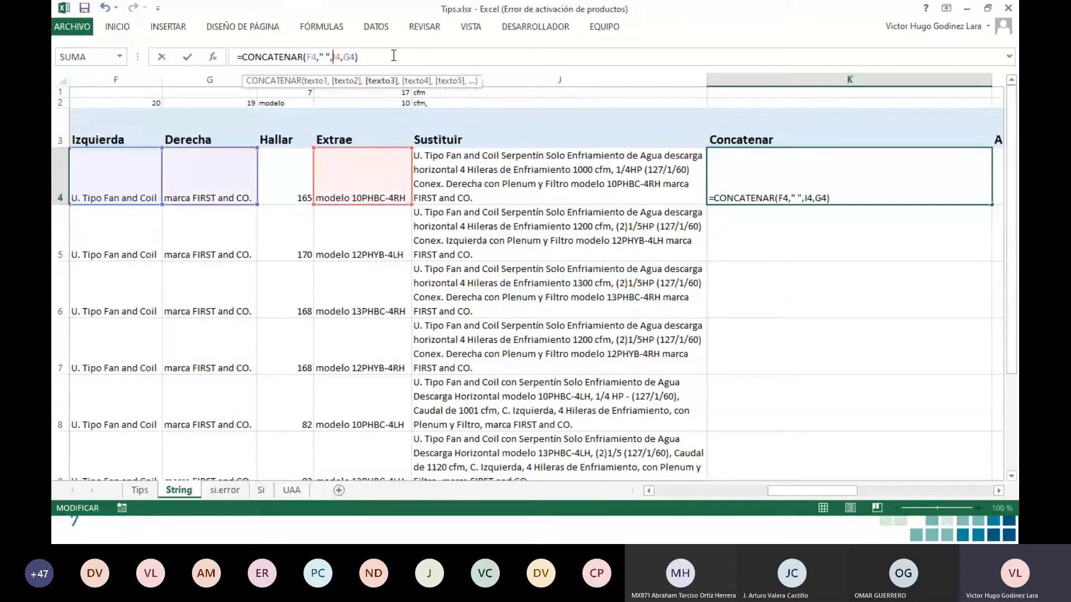
Step: Insert the separator " ," as its own argument between I4 and G4 in the K4 formula
{"action": "left_click", "coordinate": [347, 57]}
{"action": "type", "text": "\","}
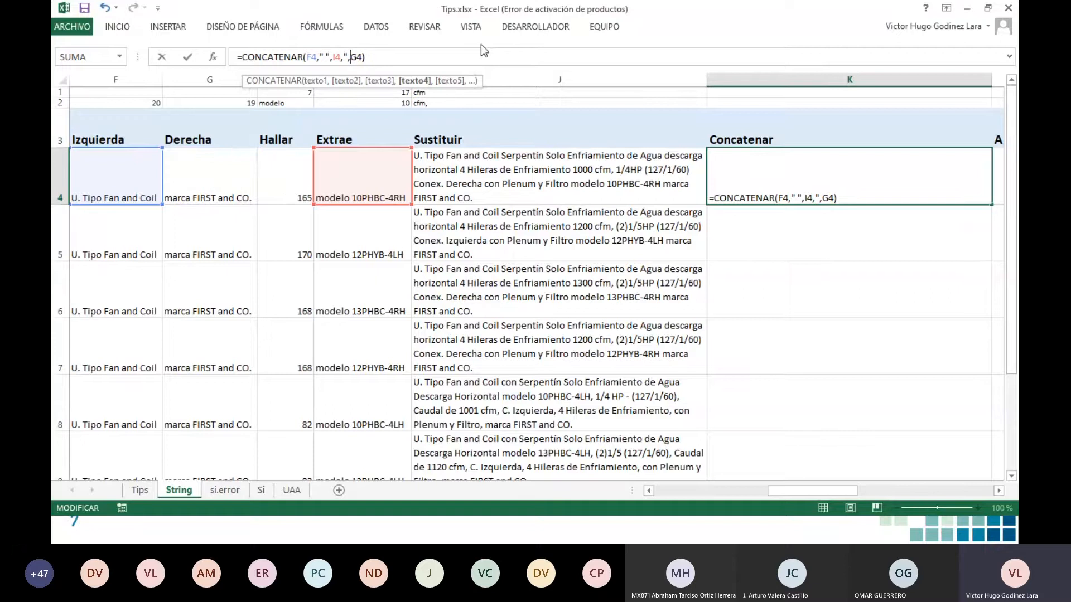
{"action": "type", "text": "\","}
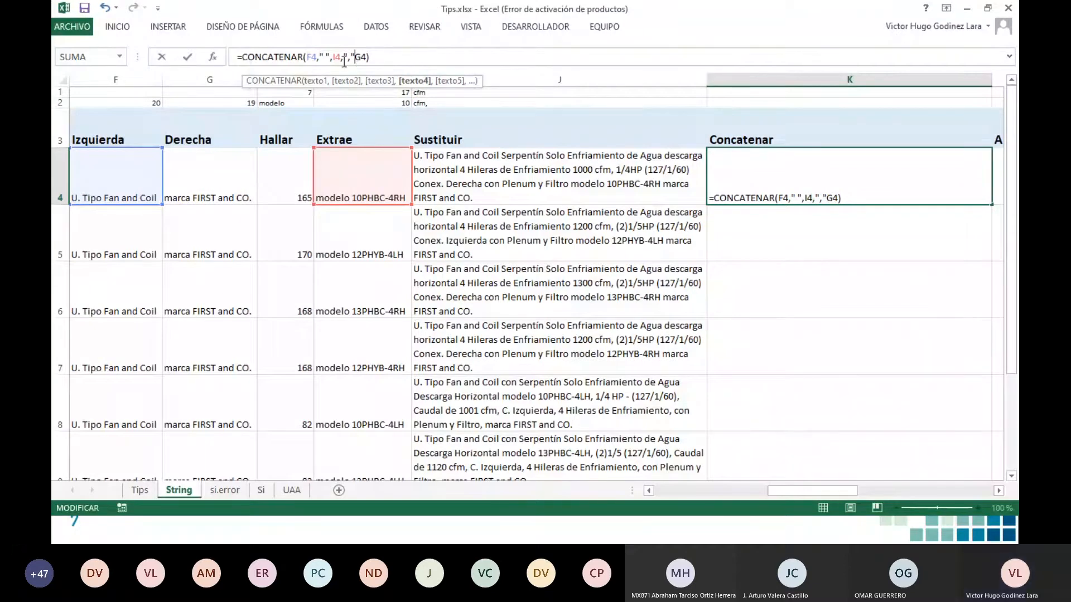
{"action": "left_click", "coordinate": [348, 57]}
{"action": "type", "text": "\""}
{"action": "left_click", "coordinate": [359, 57]}
{"action": "type", "text": ","}
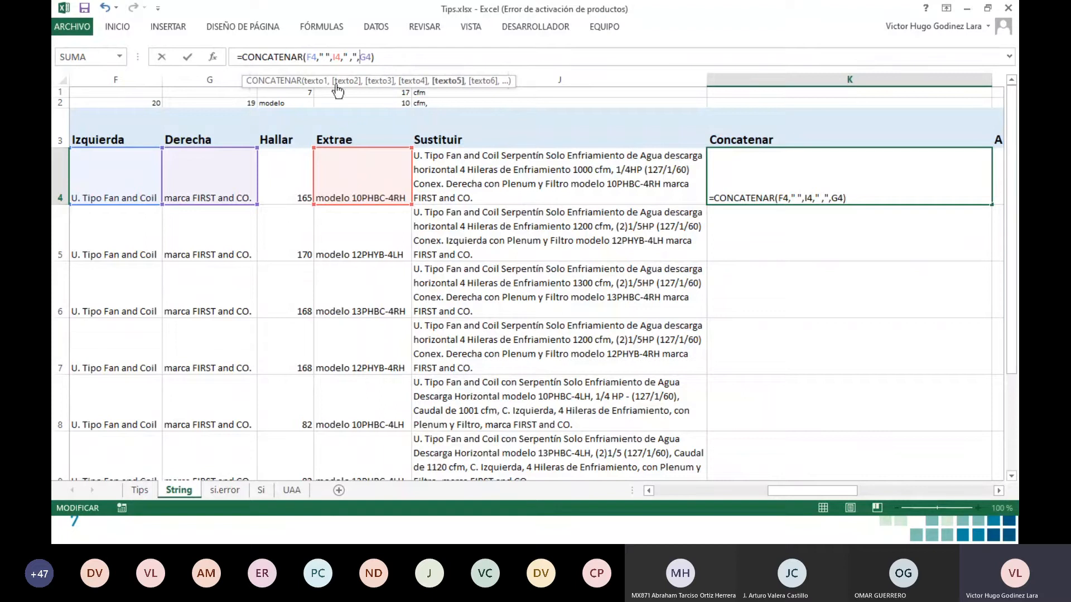
Step: Add a comma before the space in the first separator so K4 reads =CONCATENAR(F4,", ",I4," ,",G4)
{"action": "left_click", "coordinate": [326, 57]}
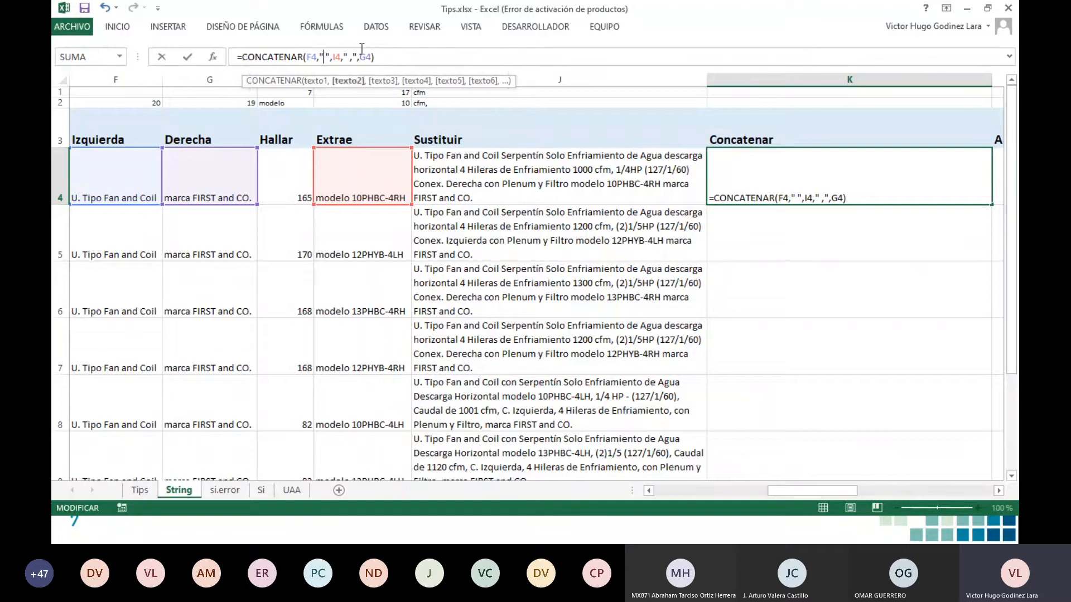
{"action": "type", "text": ","}
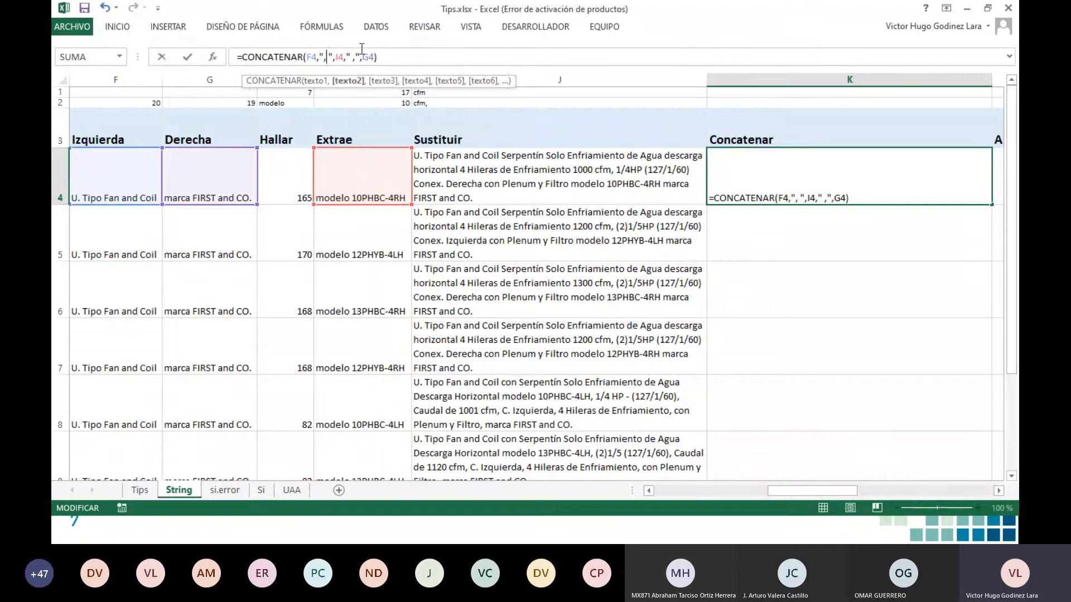
{"action": "key", "text": "Return"}
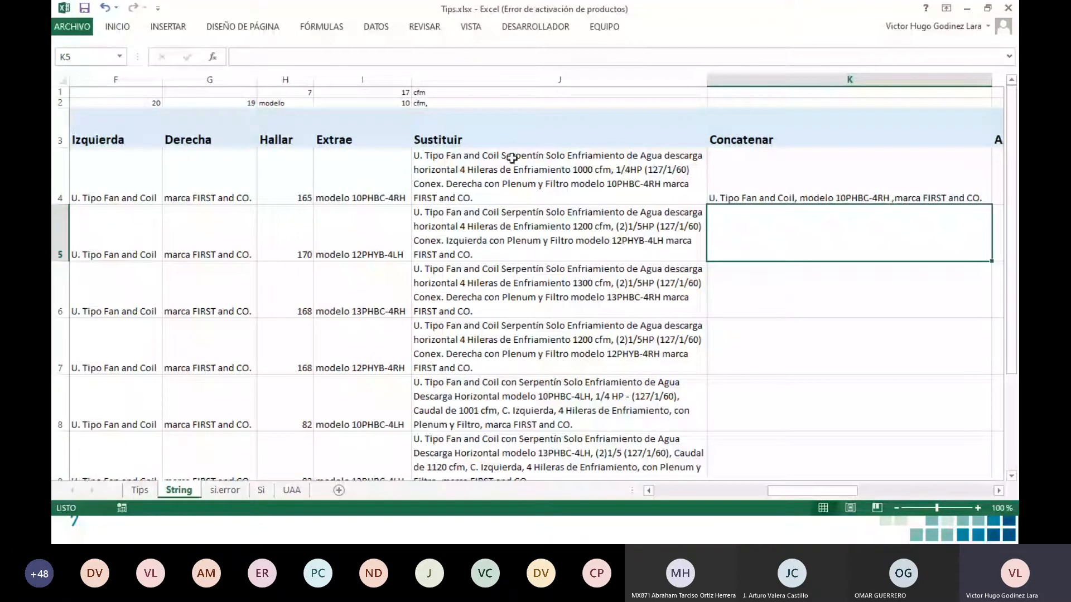
Step: Fill the K4 CONCATENAR formula down the Concatenar column for the remaining descriptions
{"action": "left_click", "coordinate": [778, 183]}
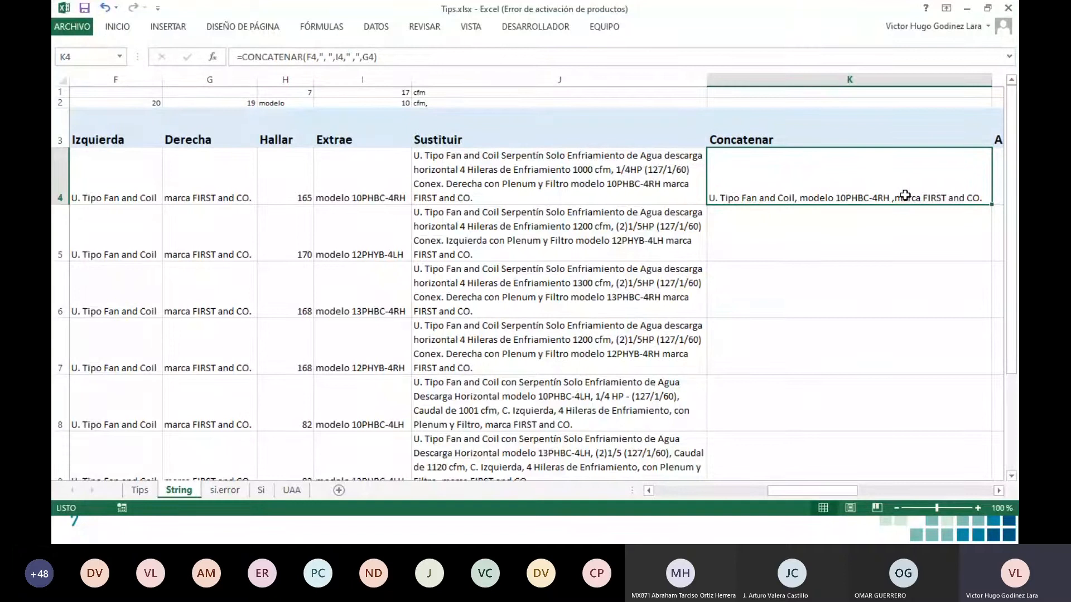
{"action": "double_click", "coordinate": [991, 204]}
Step: Enter =ALEATORIO.ENTRE(0,200)+ALEATORIO() in L4 of the Aleatorio column to generate a random decimal amount
{"action": "key", "text": "Right"}
{"action": "key", "text": "Right"}
{"action": "key", "text": "Right"}
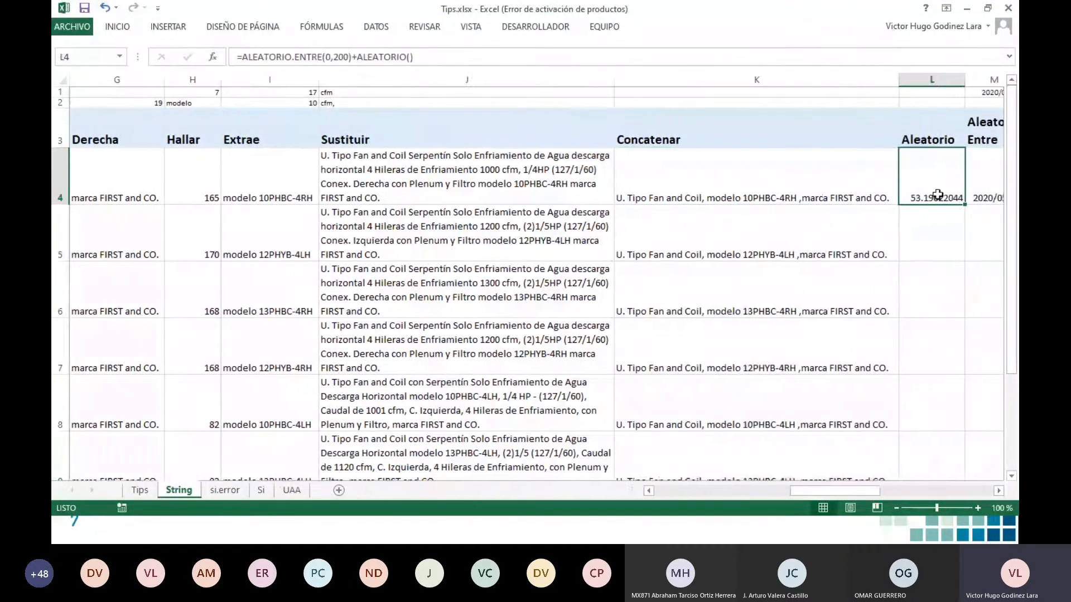
{"action": "key", "text": "Left"}
{"action": "key", "text": "Left"}
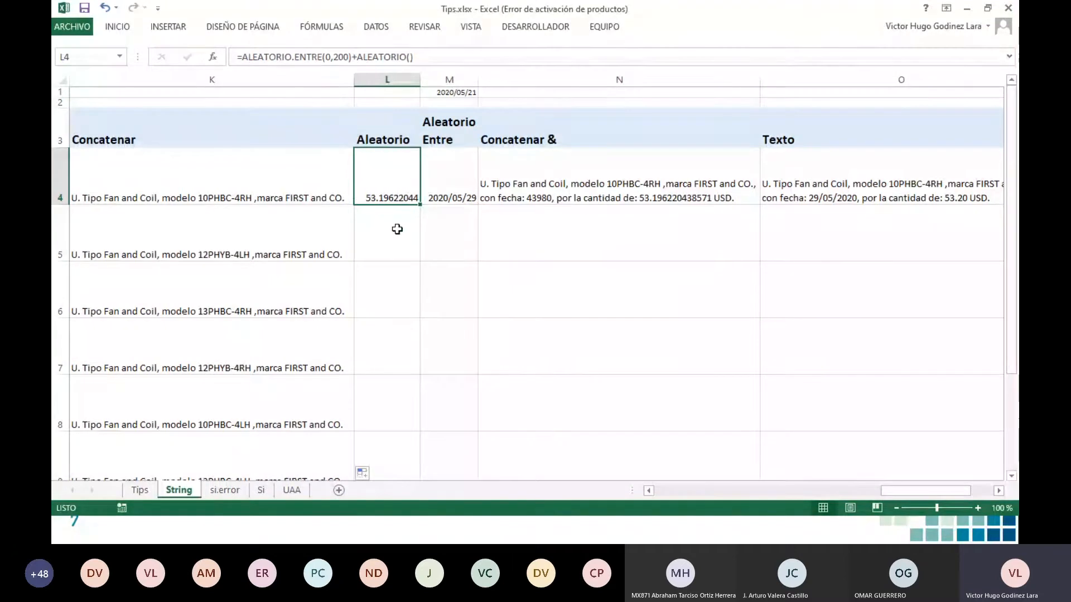
{"action": "type", "text": "="}
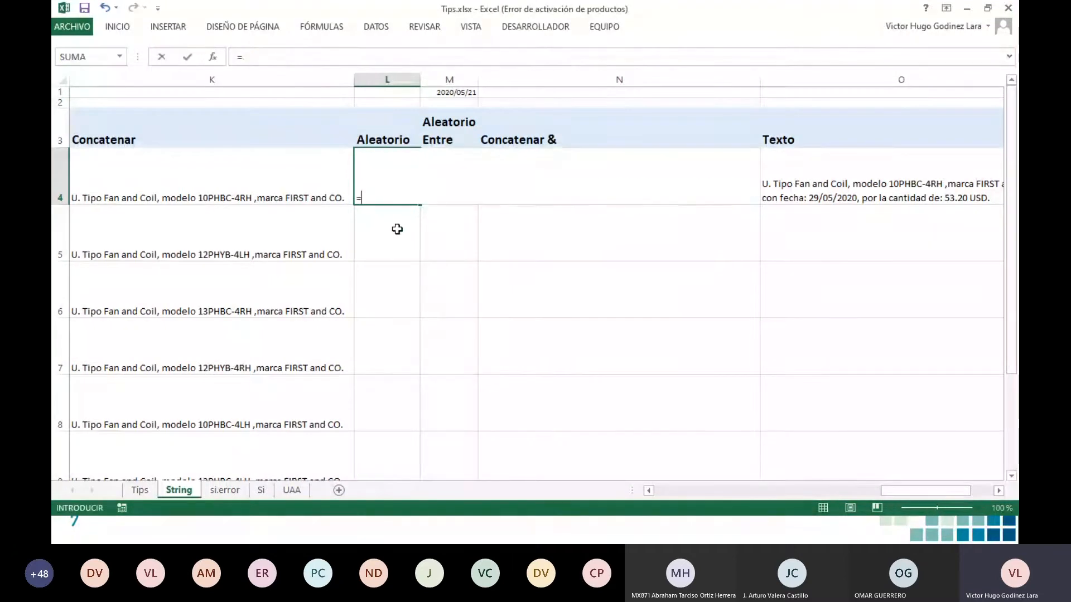
{"action": "type", "text": "ale"}
{"action": "key", "text": "Down"}
{"action": "key", "text": "Tab"}
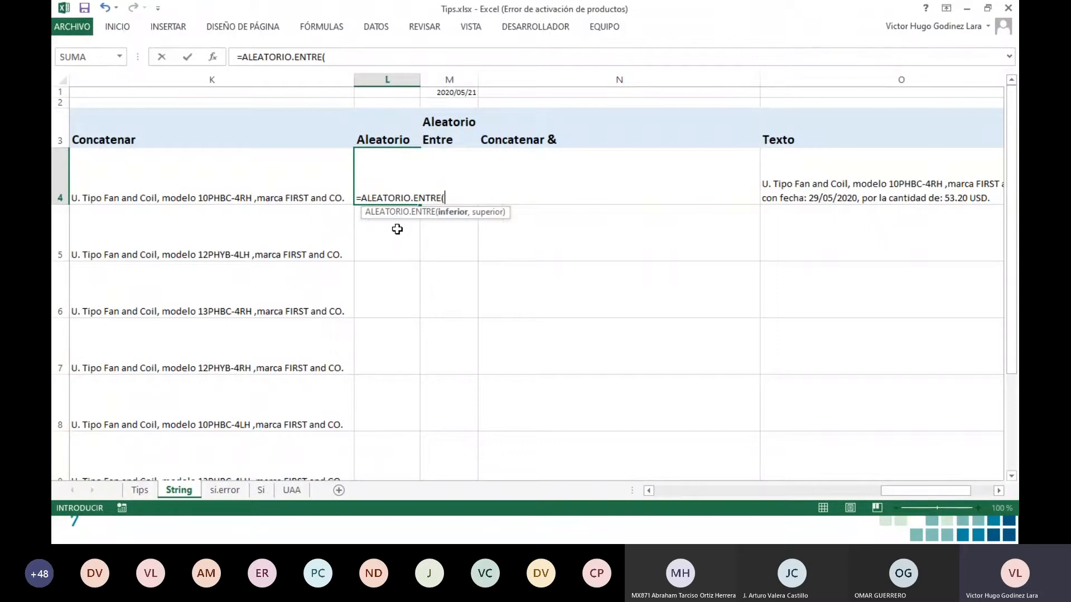
{"action": "type", "text": "0,200"}
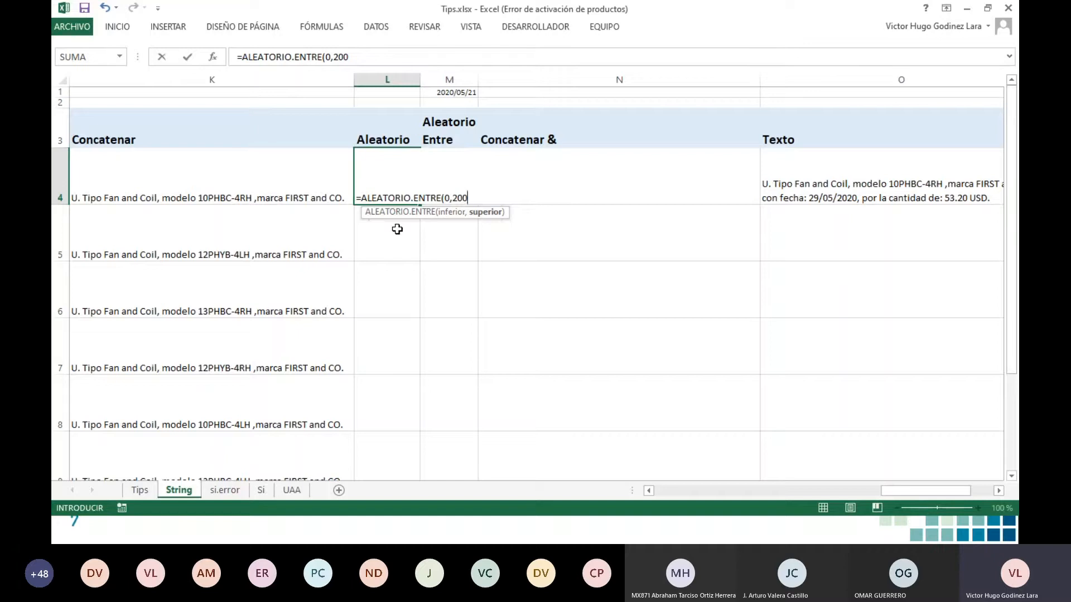
{"action": "type", "text": ")"}
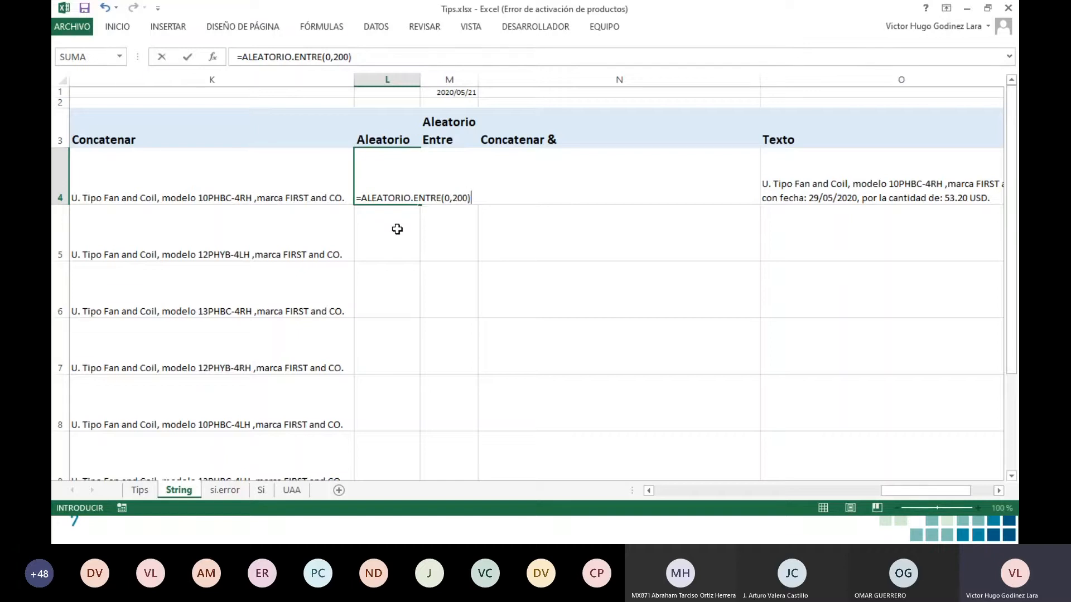
{"action": "type", "text": "+al"}
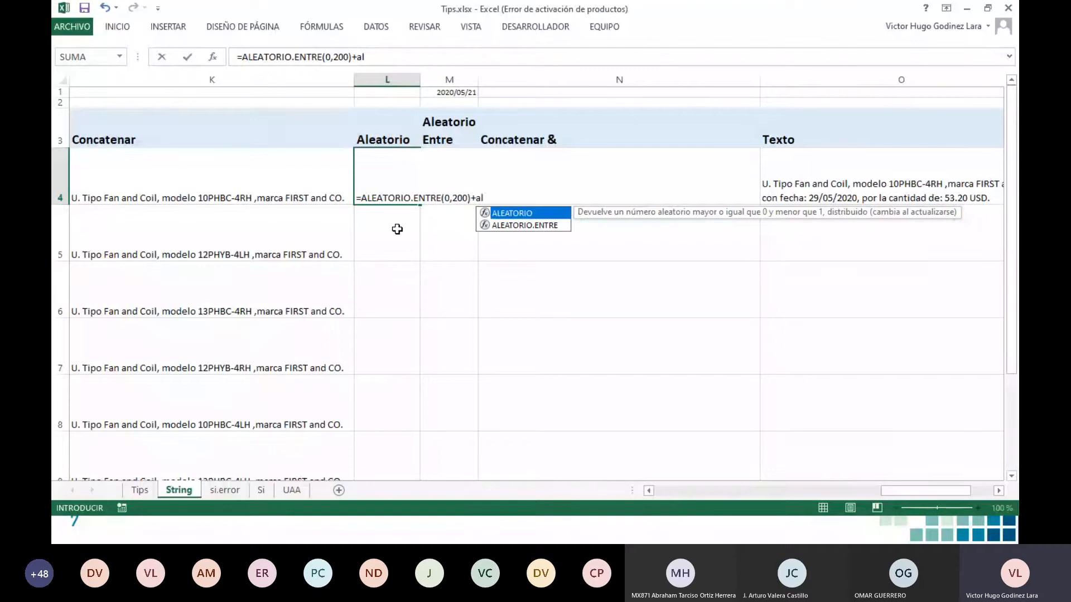
{"action": "key", "text": "Tab"}
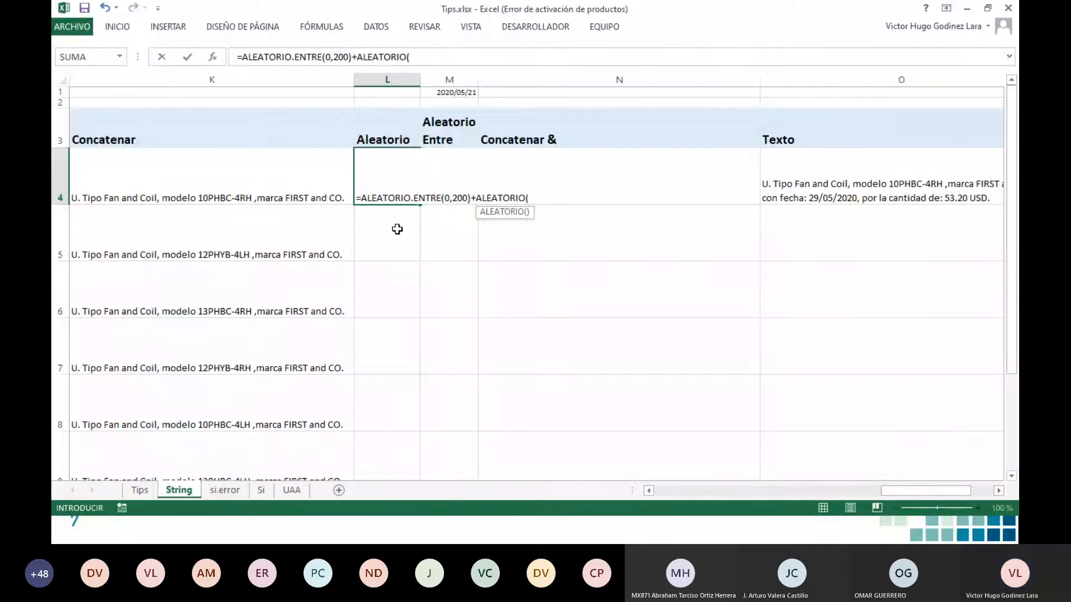
{"action": "type", "text": ")"}
{"action": "key", "text": "Return"}
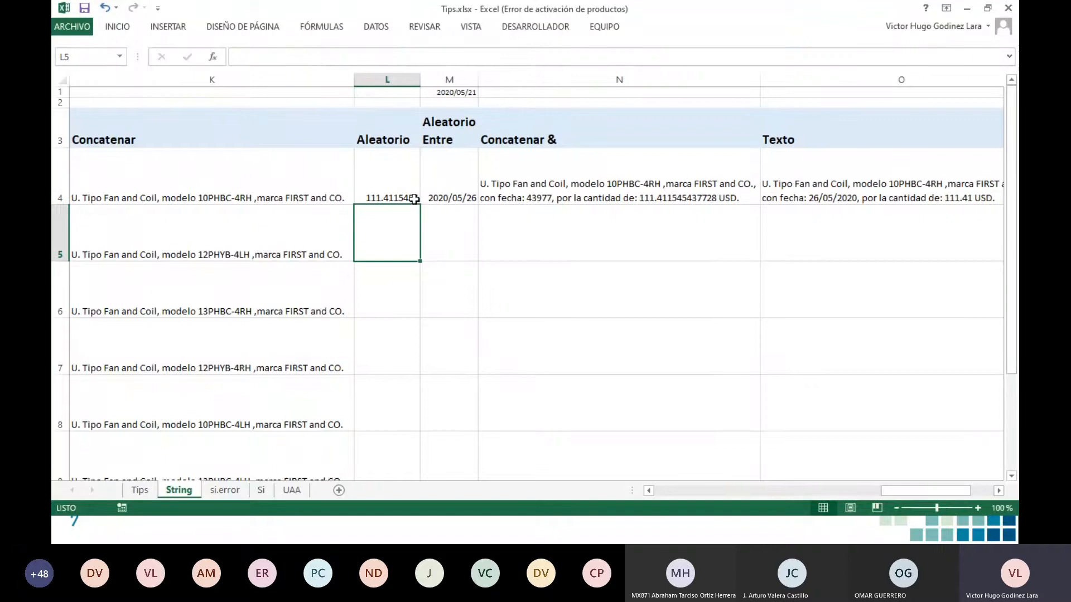
Step: Fill the L4 random-number formula down the Aleatorio column for the remaining rows
{"action": "left_click", "coordinate": [414, 199]}
{"action": "double_click", "coordinate": [421, 206]}
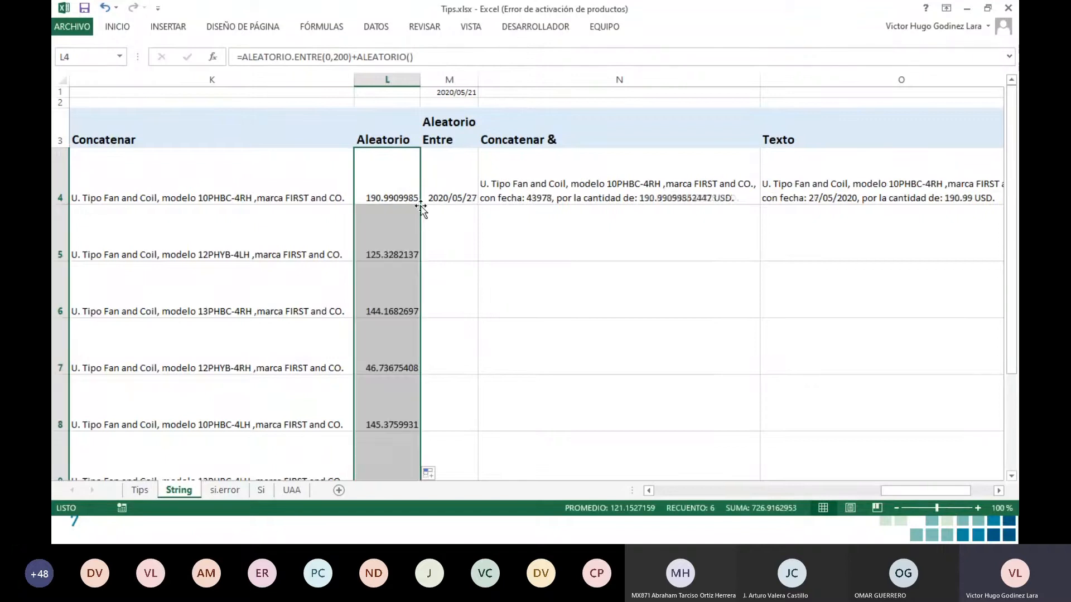
{"action": "left_click", "coordinate": [389, 196]}
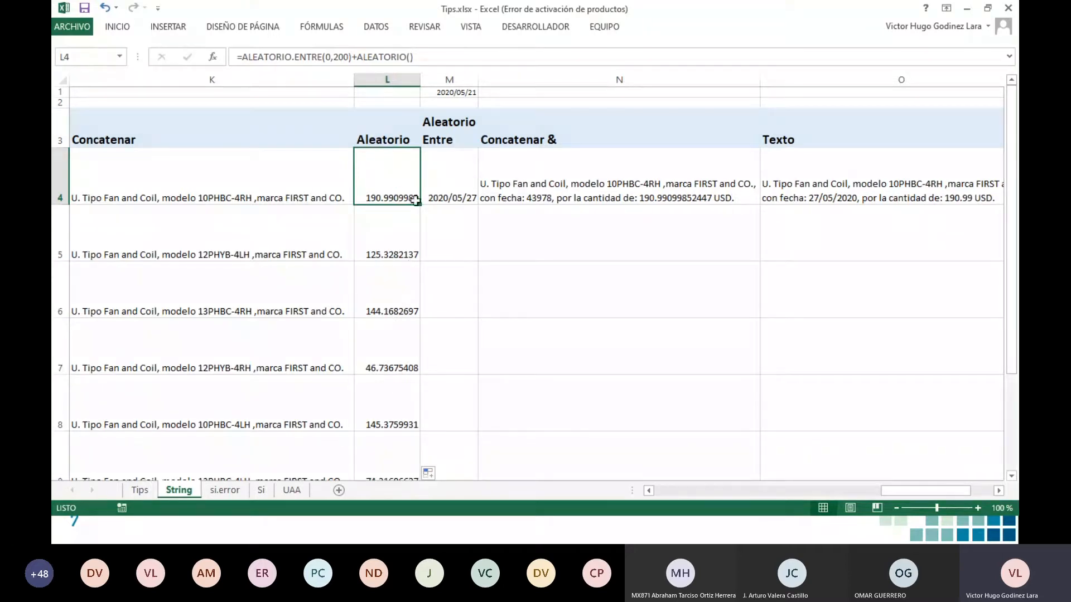
Step: Fill the M4 random date formula down the Aleatorio Entre column and check the base date formula in M1
{"action": "left_click", "coordinate": [445, 192]}
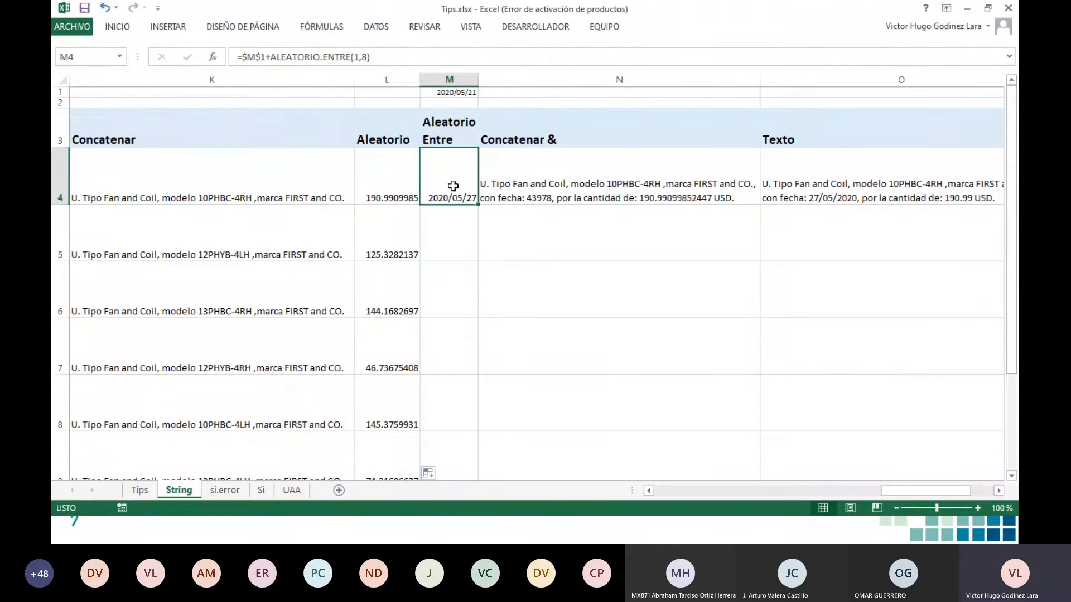
{"action": "double_click", "coordinate": [481, 204]}
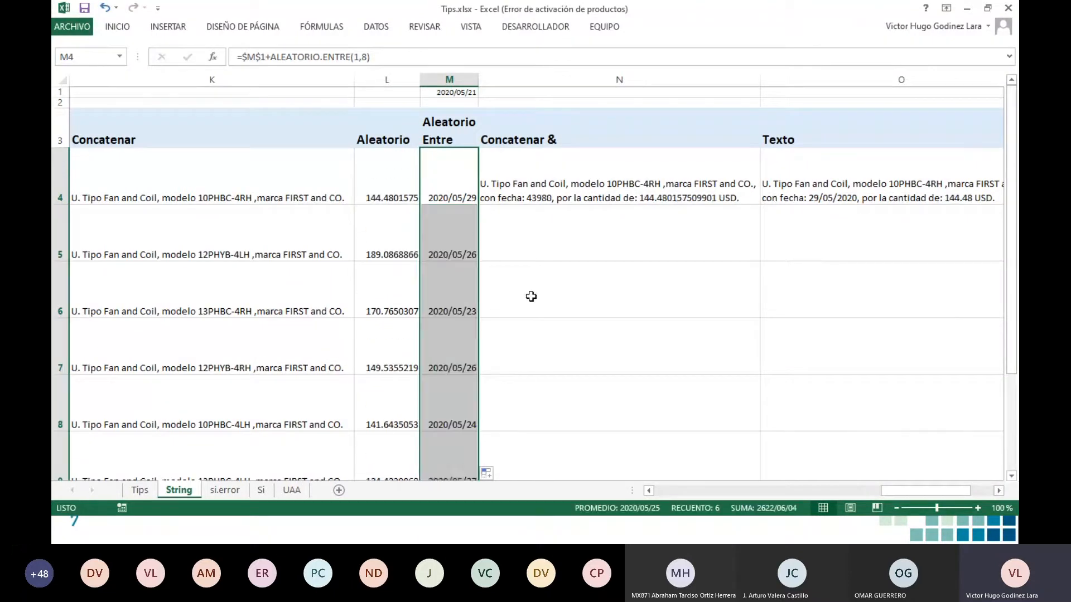
{"action": "left_click", "coordinate": [460, 193]}
{"action": "left_click", "coordinate": [459, 91]}
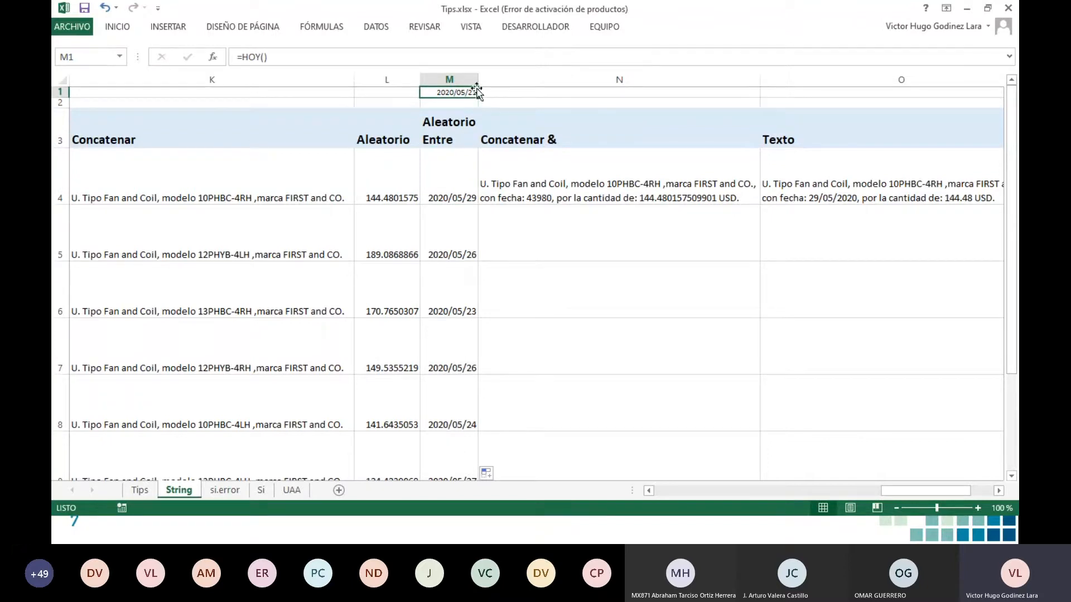
{"action": "left_click", "coordinate": [461, 193]}
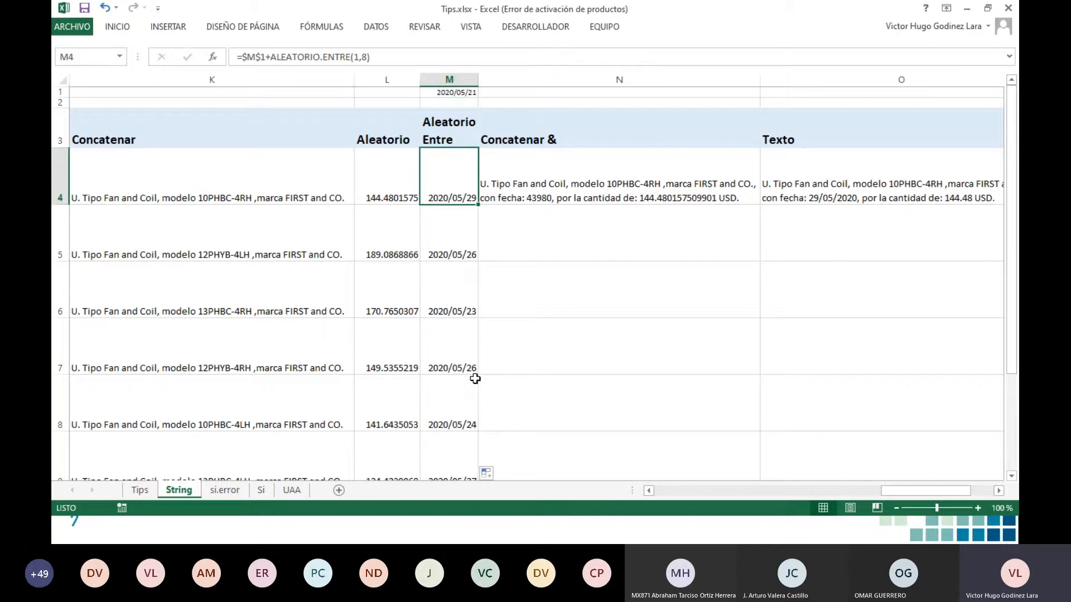
{"action": "scroll", "coordinate": [465, 266], "scroll_direction": "down", "scroll_amount": 1}
{"action": "scroll", "coordinate": [461, 266], "scroll_direction": "up", "scroll_amount": 1}
Step: Examine how the N4 formula in the Concatenar & column joins text, date and amount, leaving the formula as it is
{"action": "left_click", "coordinate": [626, 181]}
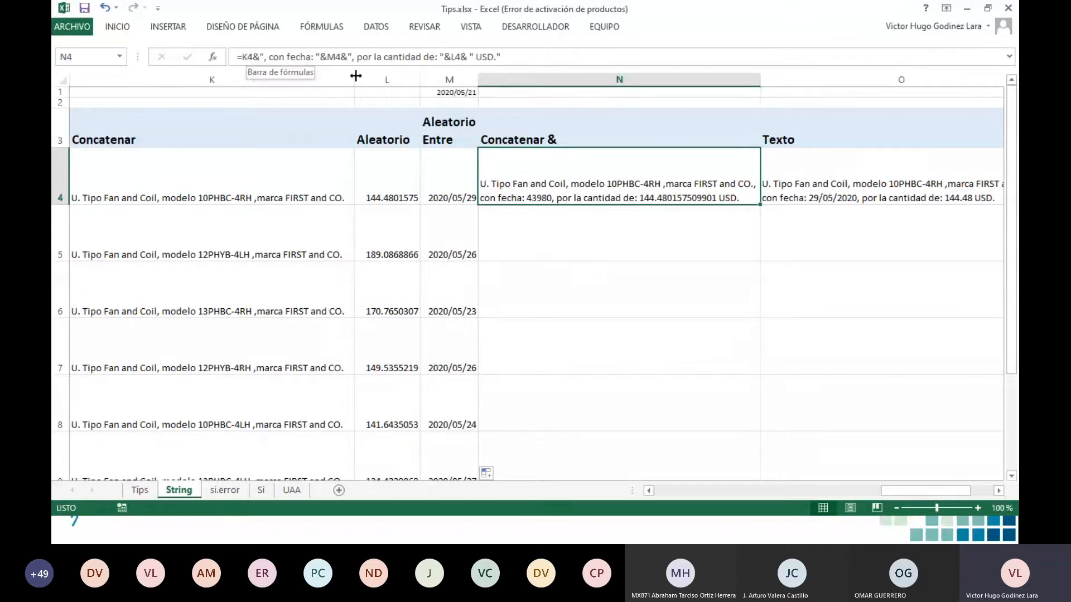
{"action": "left_click", "coordinate": [538, 259]}
{"action": "left_click", "coordinate": [553, 185]}
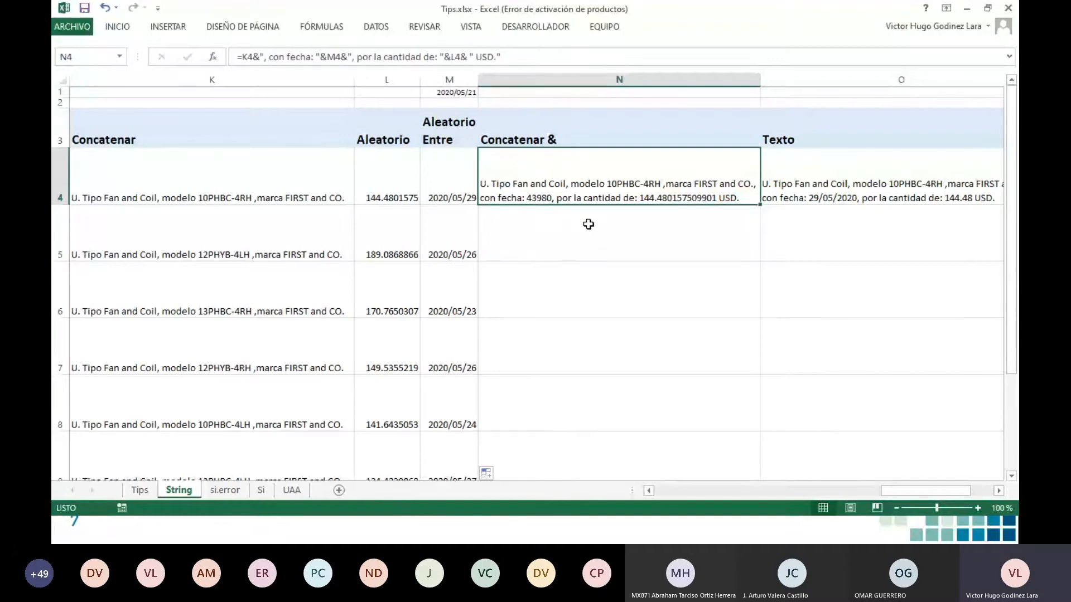
{"action": "double_click", "coordinate": [560, 162]}
{"action": "left_click_drag", "start_coordinate": [893, 491], "coordinate": [886, 491]}
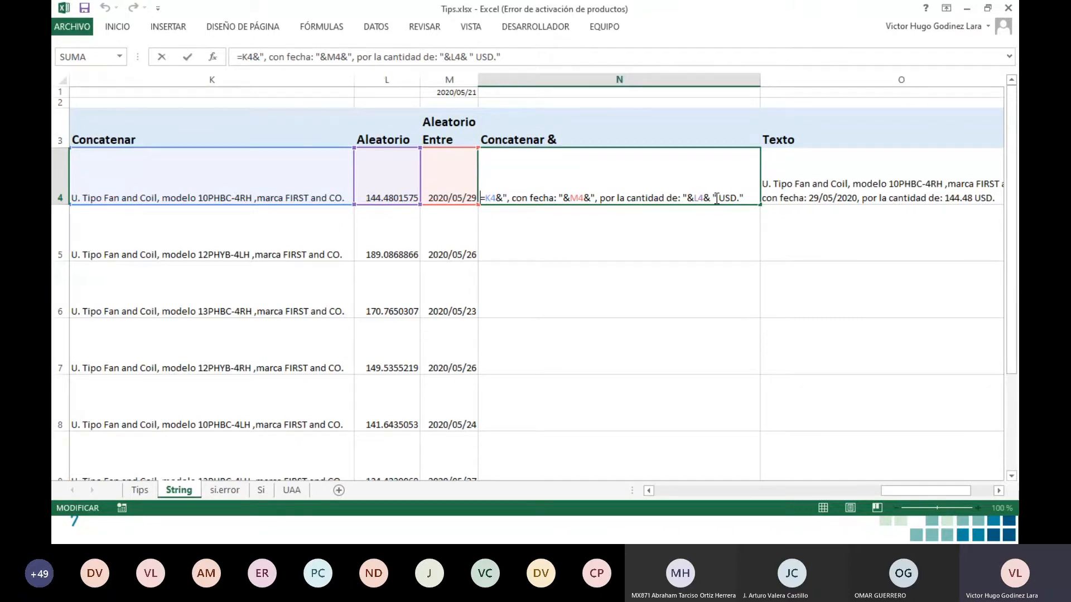
{"action": "key", "text": "Home"}
{"action": "type", "text": "="}
{"action": "left_click", "coordinate": [679, 229]}
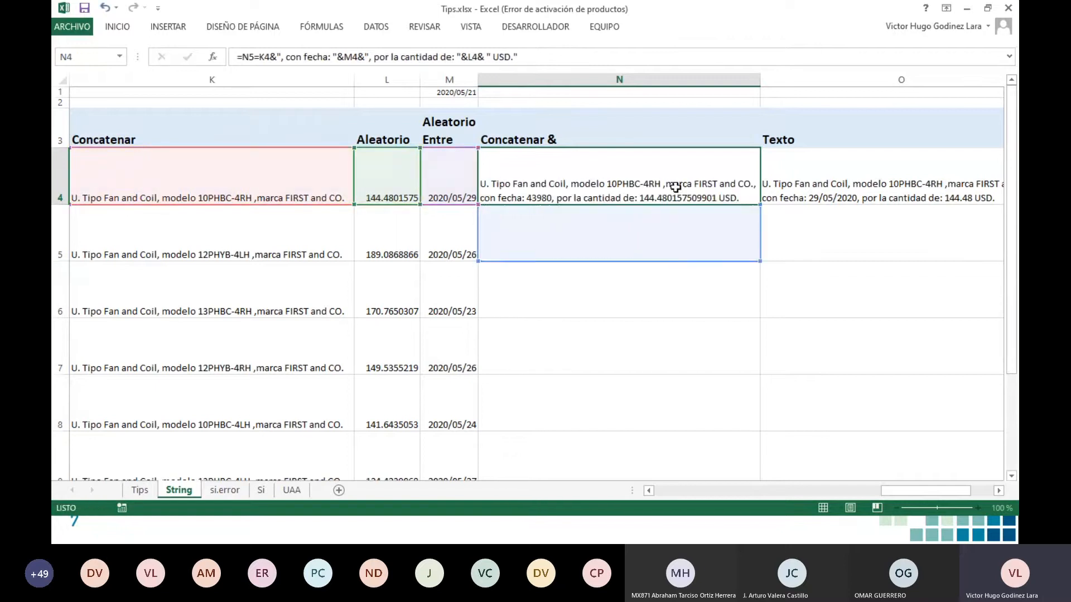
{"action": "key", "text": "Escape"}
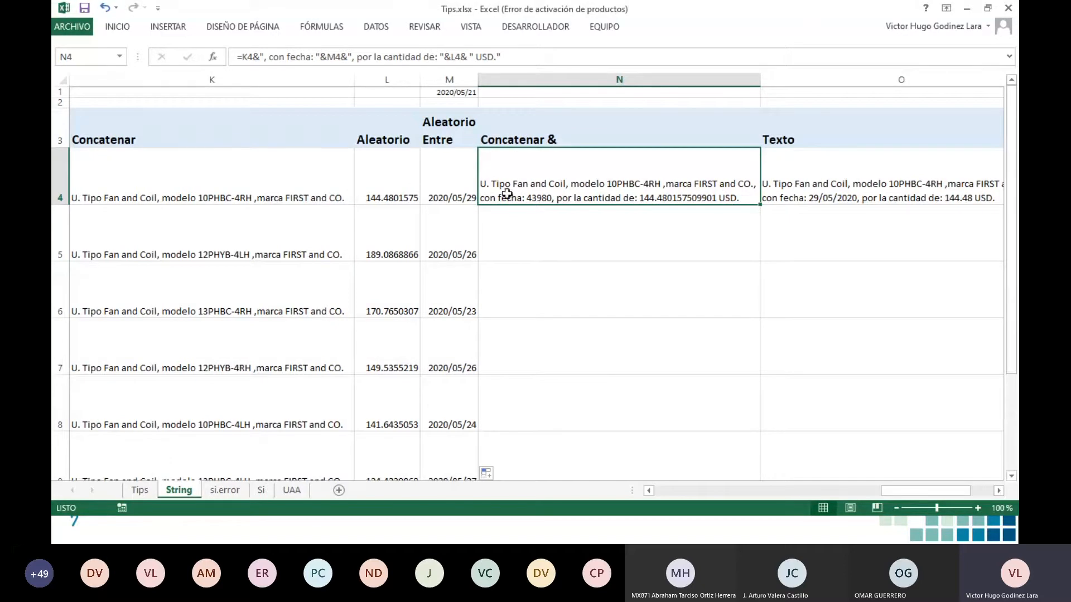
Step: Fill the N4 formula down the Concatenar & column for the remaining rows
{"action": "double_click", "coordinate": [759, 205]}
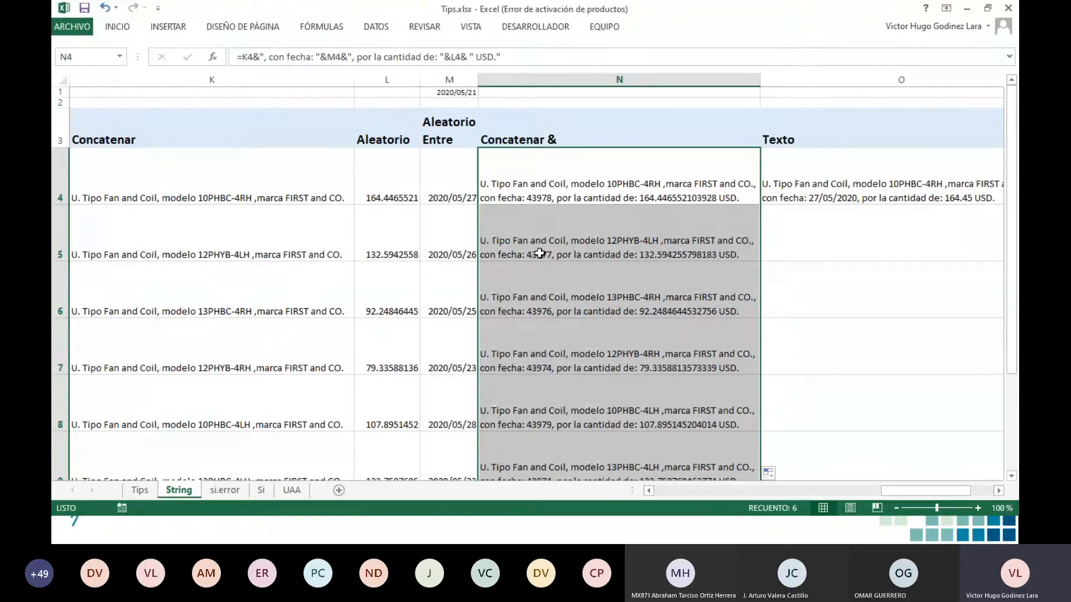
Step: Examine how the TEXTO functions in the O4 formula format the date from M4 and the amount from L4
{"action": "left_click", "coordinate": [825, 184]}
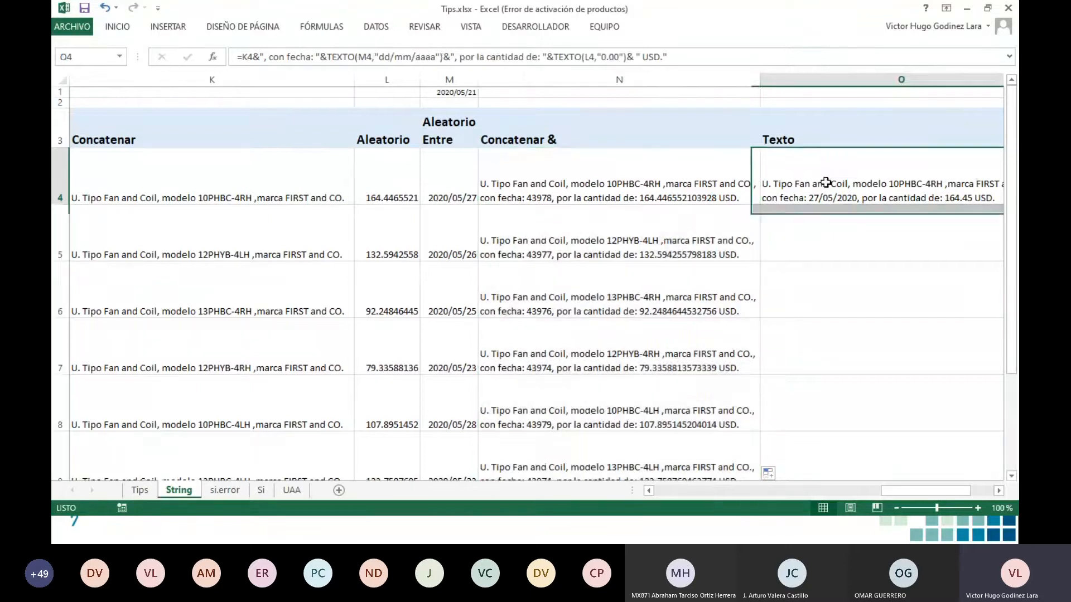
{"action": "left_click", "coordinate": [999, 491]}
{"action": "left_click", "coordinate": [999, 491]}
{"action": "left_click", "coordinate": [999, 491]}
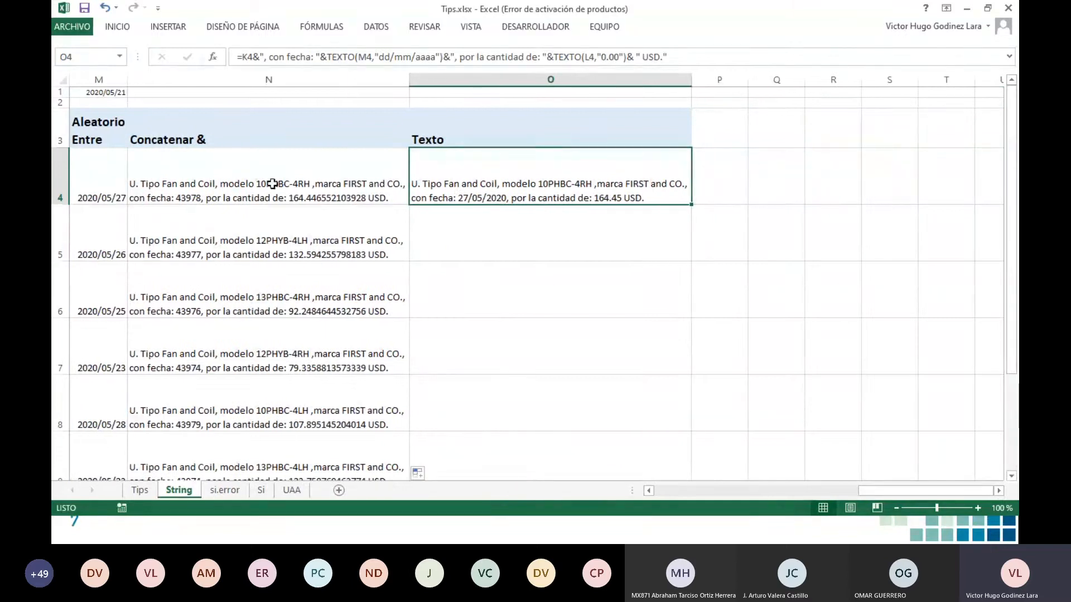
{"action": "double_click", "coordinate": [492, 181]}
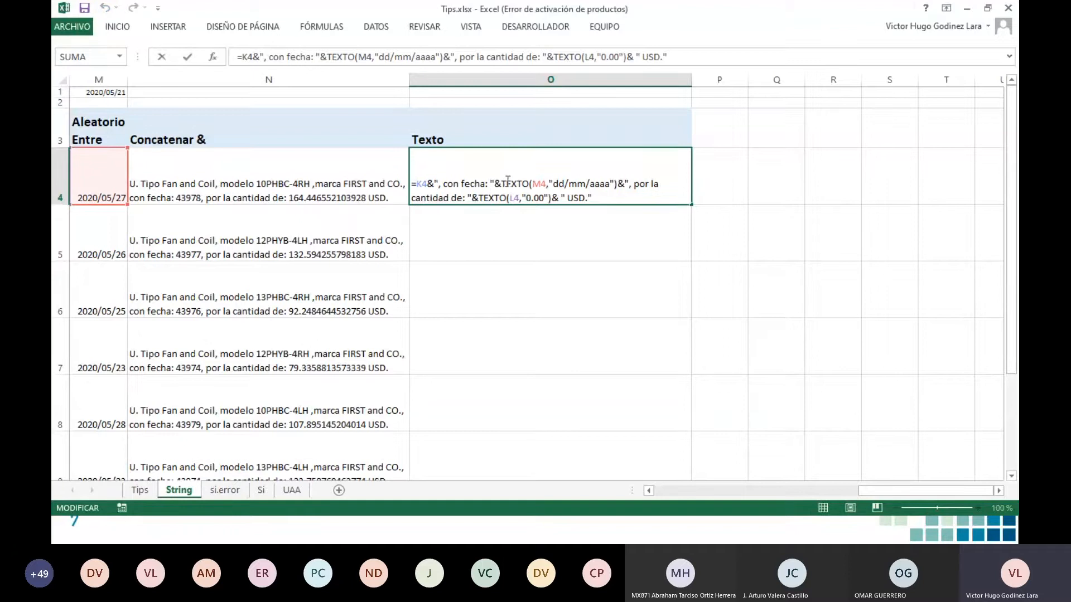
{"action": "left_click_drag", "start_coordinate": [502, 181], "coordinate": [531, 180]}
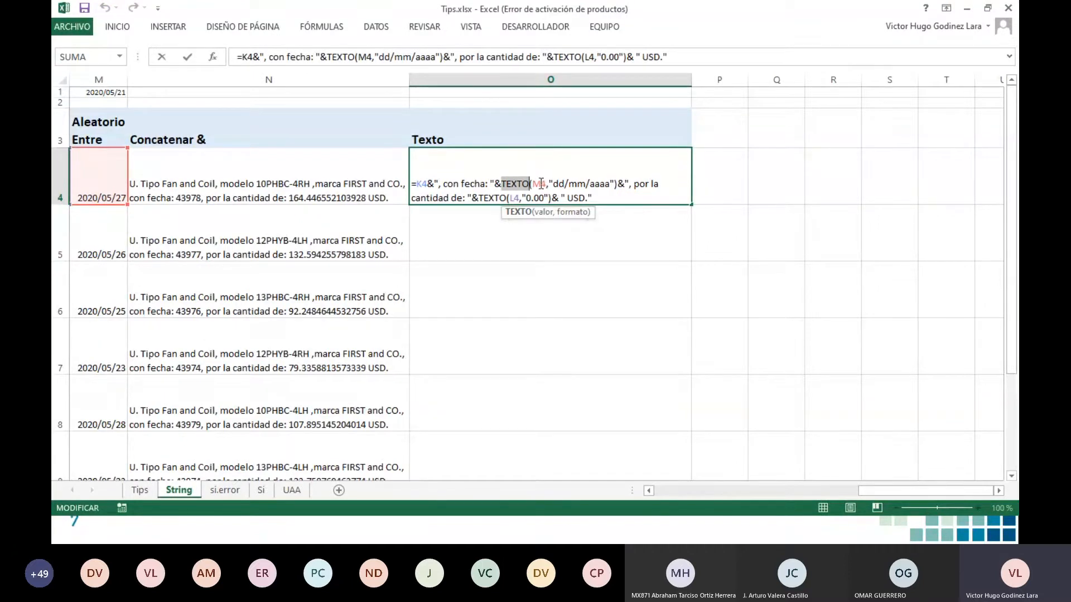
{"action": "left_click_drag", "start_coordinate": [547, 184], "coordinate": [615, 183]}
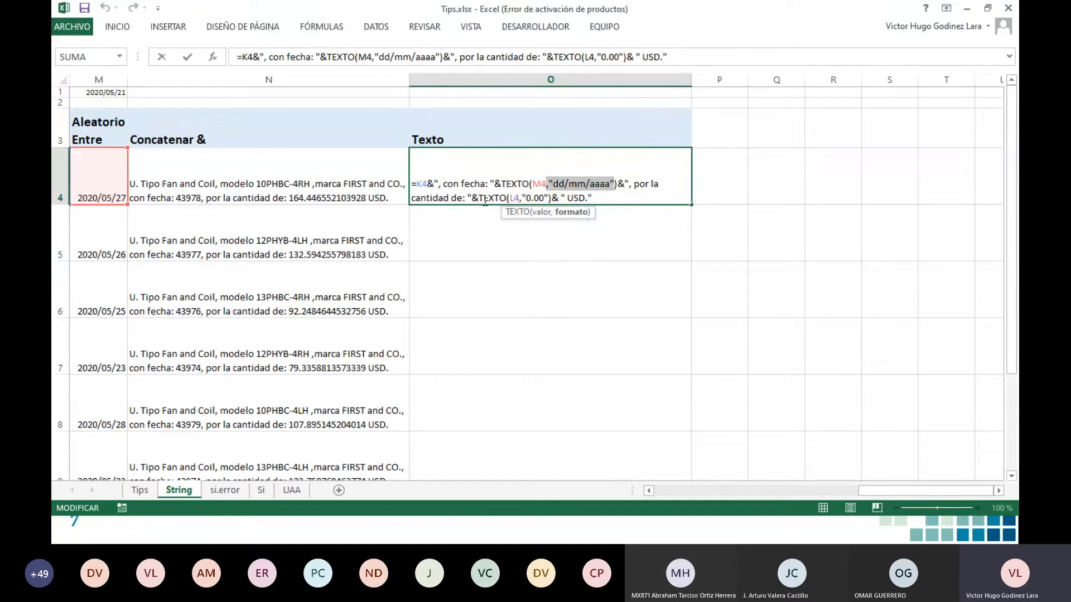
{"action": "left_click_drag", "start_coordinate": [479, 198], "coordinate": [520, 197]}
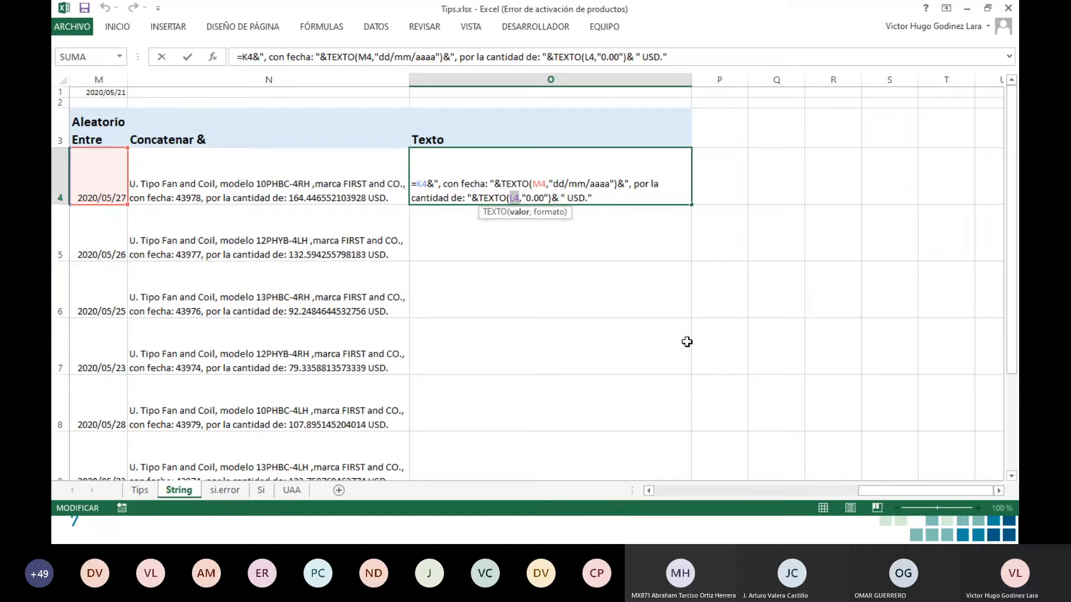
{"action": "left_click_drag", "start_coordinate": [871, 490], "coordinate": [844, 490]}
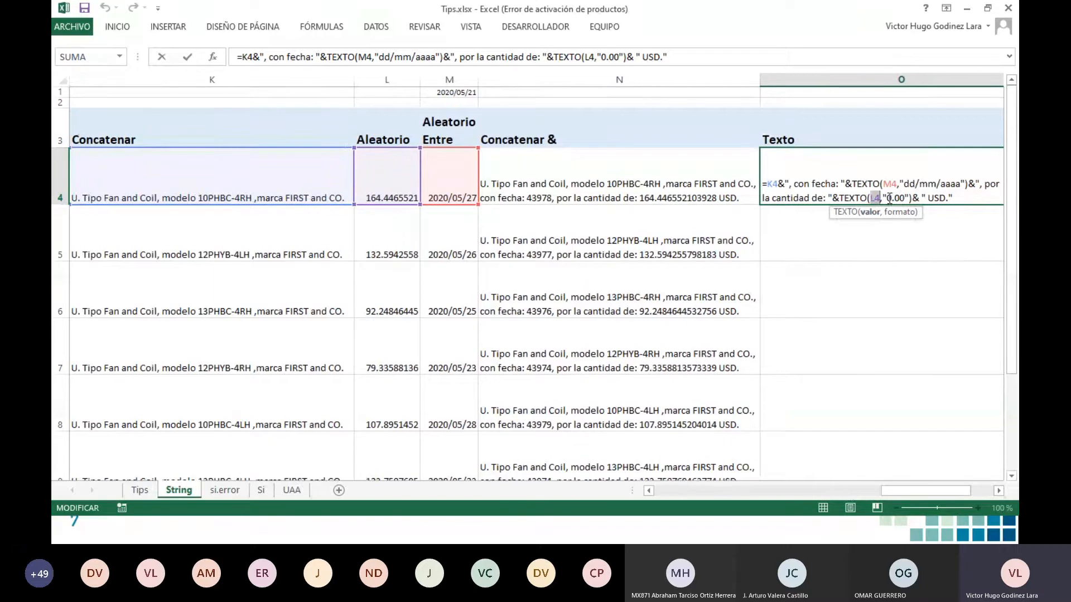
{"action": "left_click", "coordinate": [961, 198]}
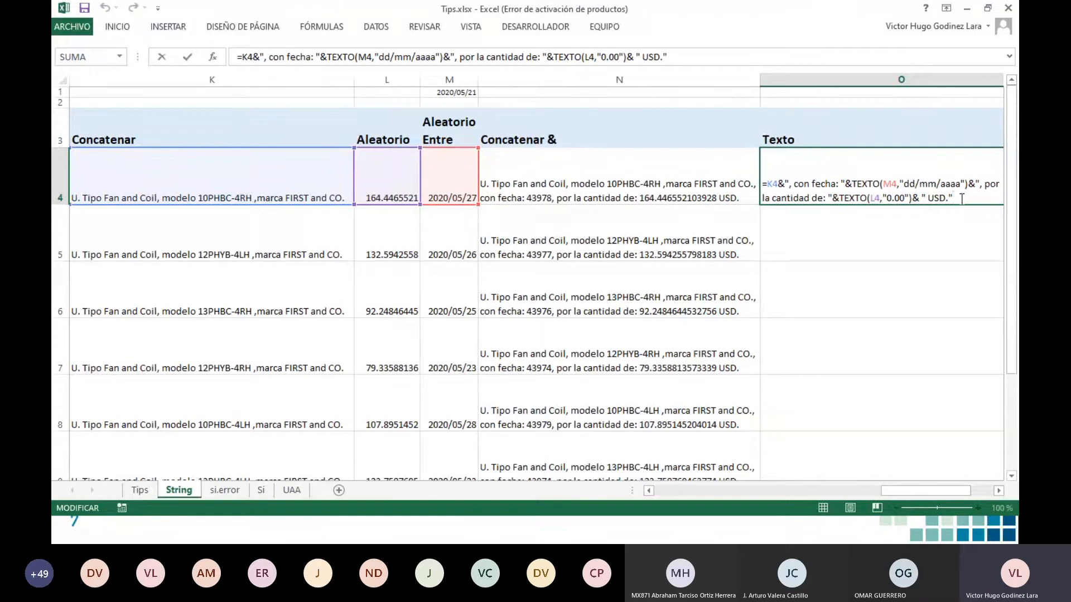
{"action": "left_click", "coordinate": [723, 57]}
{"action": "key", "text": "Return"}
Step: Fill the O4 formula with the TEXTO functions down the Texto column for the remaining rows
{"action": "left_click", "coordinate": [563, 201]}
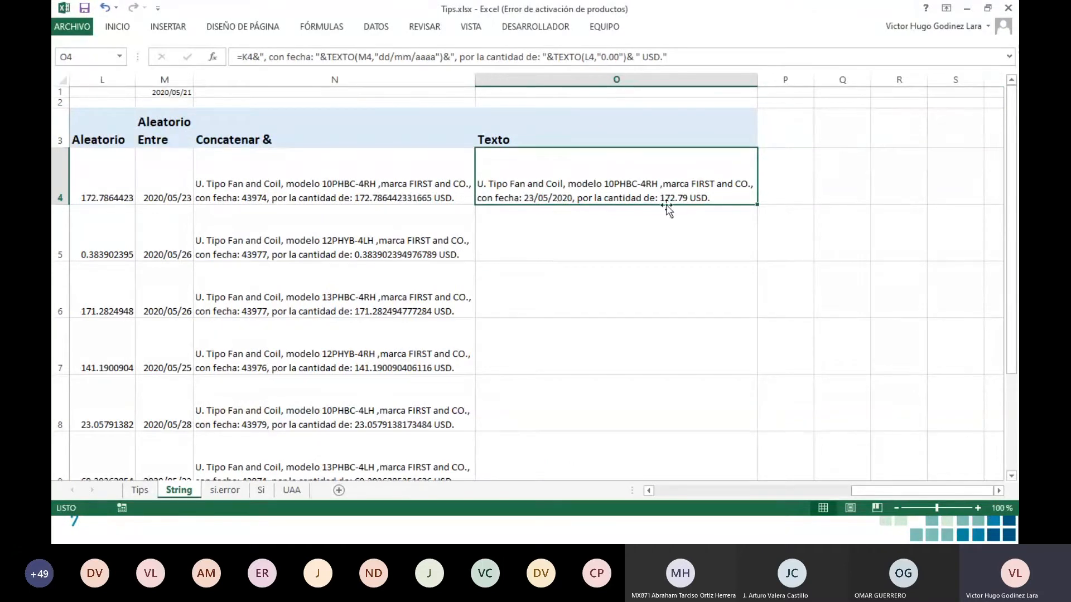
{"action": "double_click", "coordinate": [759, 207]}
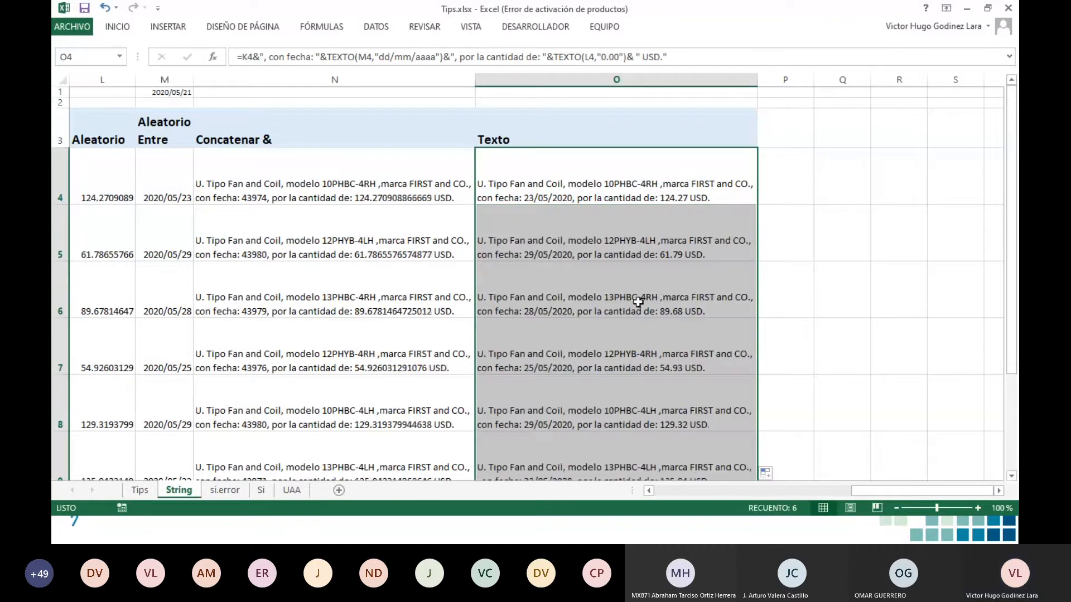
{"action": "left_click", "coordinate": [589, 177]}
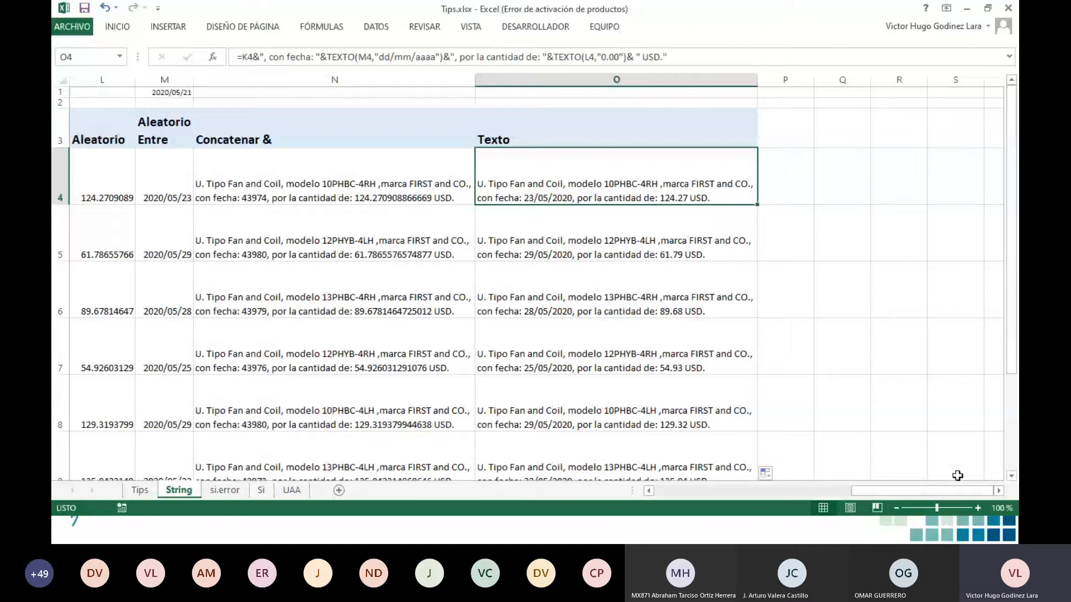
Step: On the si.error sheet, copy the formula text from B3 into B4 as the working formula =EXTRAE(A4,HALLAR("modelo ",A4)+7,24)
{"action": "left_click", "coordinate": [223, 491]}
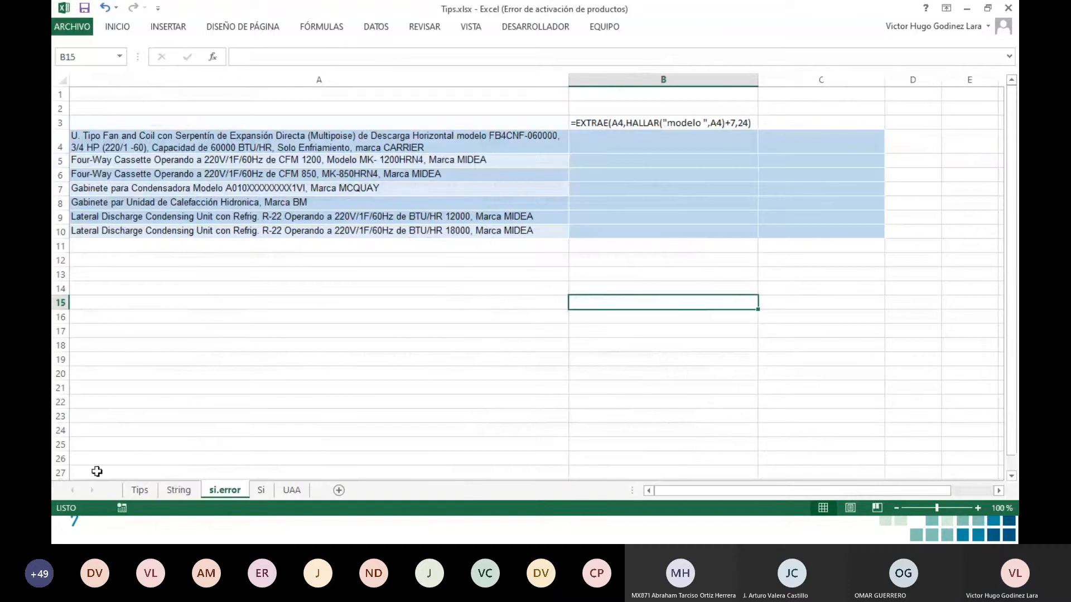
{"action": "left_click", "coordinate": [617, 125]}
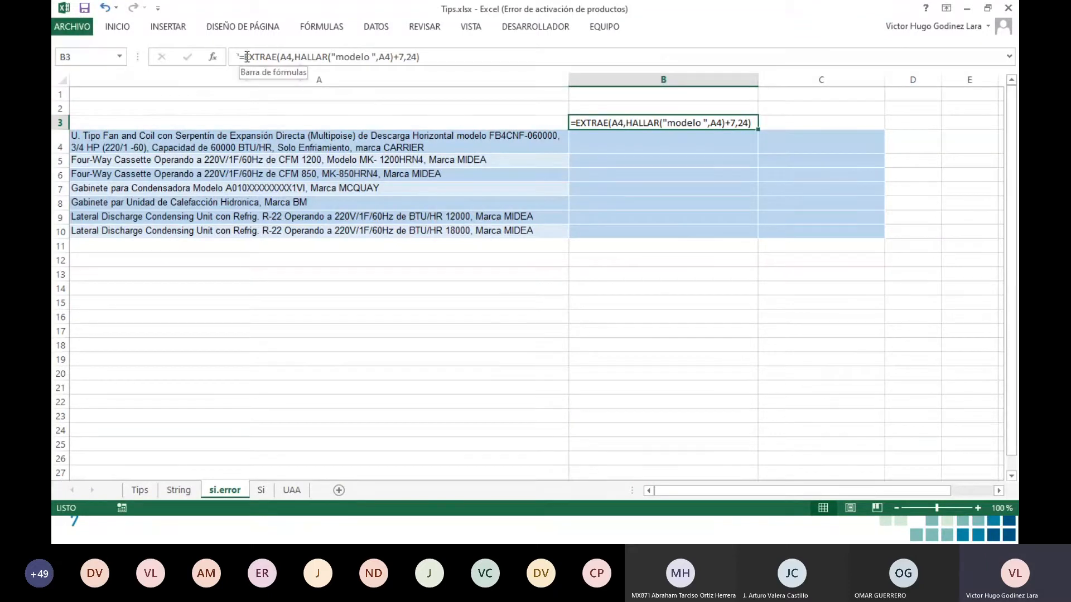
{"action": "left_click_drag", "start_coordinate": [242, 57], "coordinate": [446, 57]}
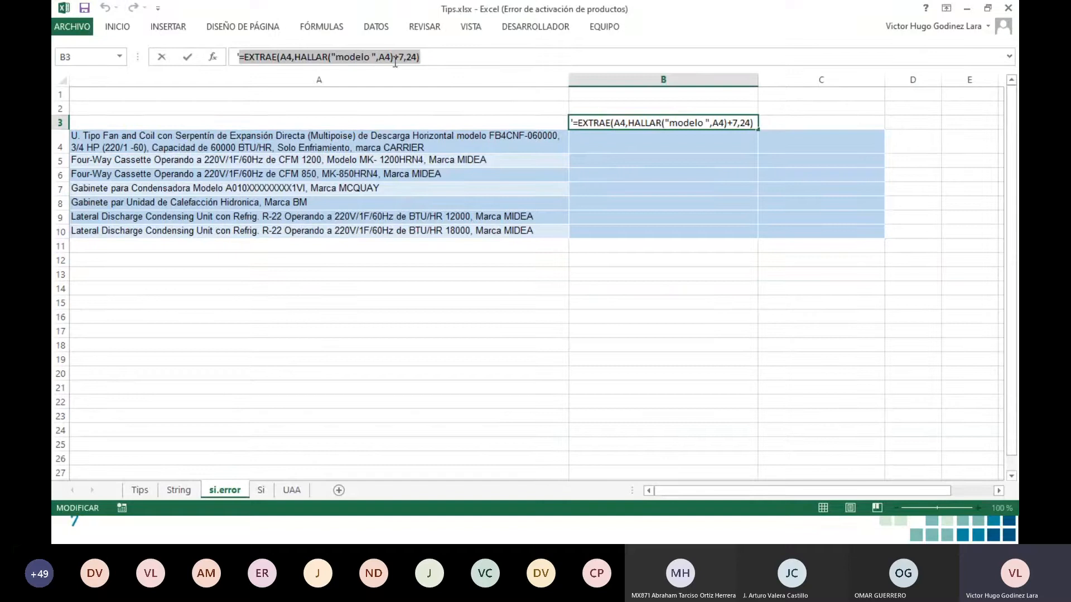
{"action": "key", "text": "ctrl+c"}
{"action": "left_click", "coordinate": [632, 136]}
{"action": "key", "text": "ctrl+v"}
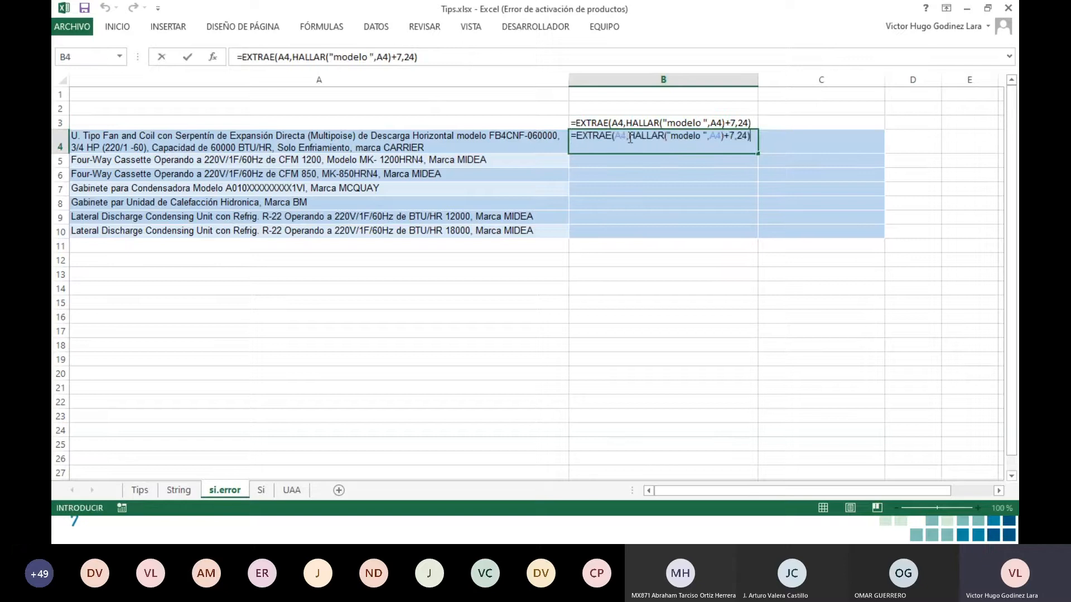
{"action": "key", "text": "Return"}
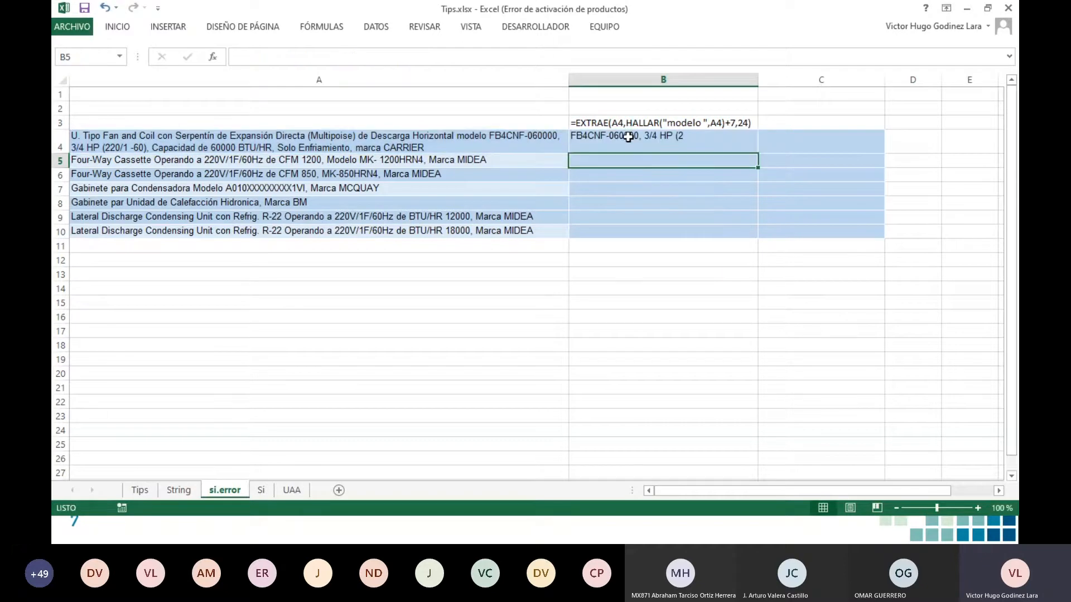
Step: Review the +7 offset and the 24-character length in the B4 formula, and fill it down through B10
{"action": "left_click", "coordinate": [629, 137]}
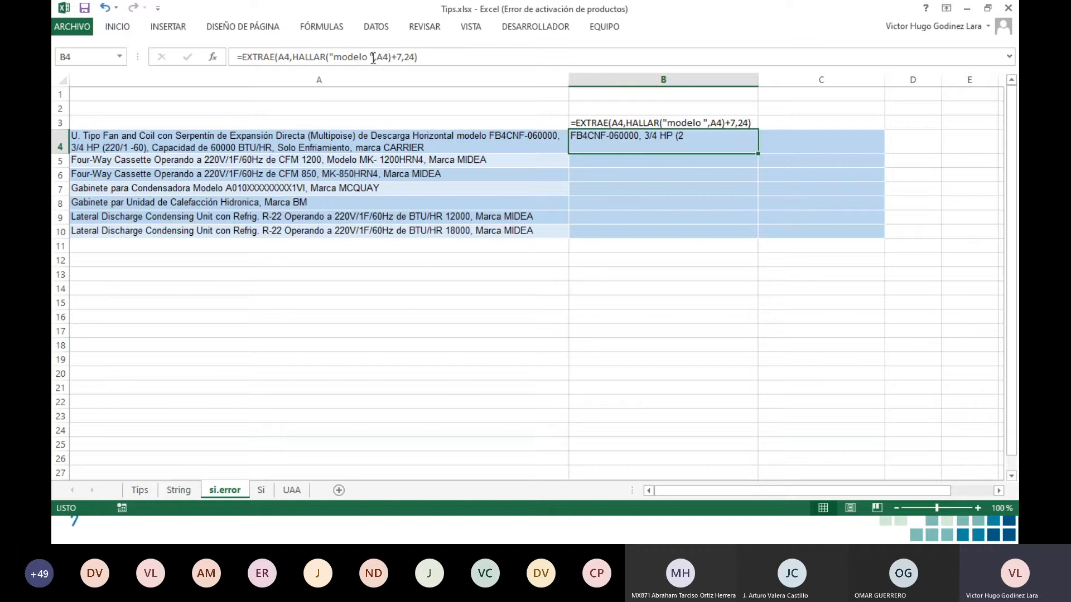
{"action": "left_click_drag", "start_coordinate": [393, 54], "coordinate": [401, 57]}
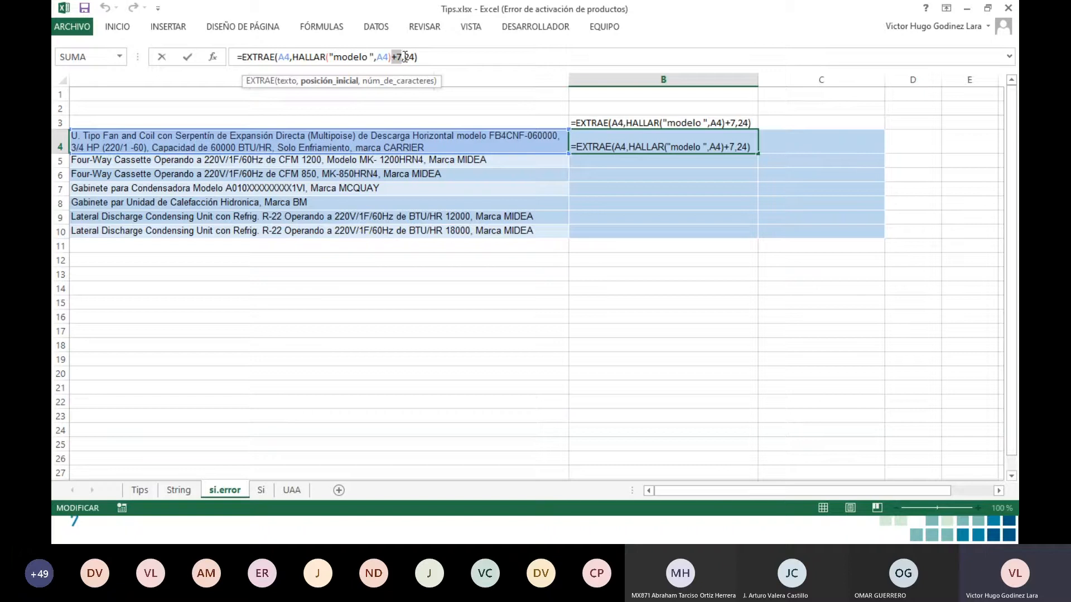
{"action": "left_click_drag", "start_coordinate": [405, 56], "coordinate": [414, 56]}
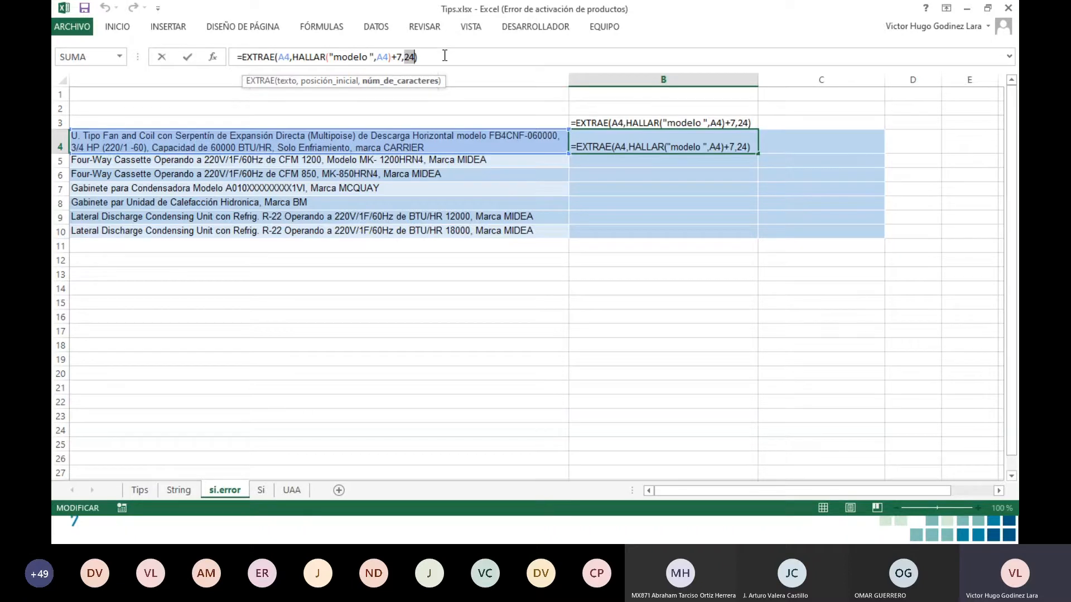
{"action": "key", "text": "Return"}
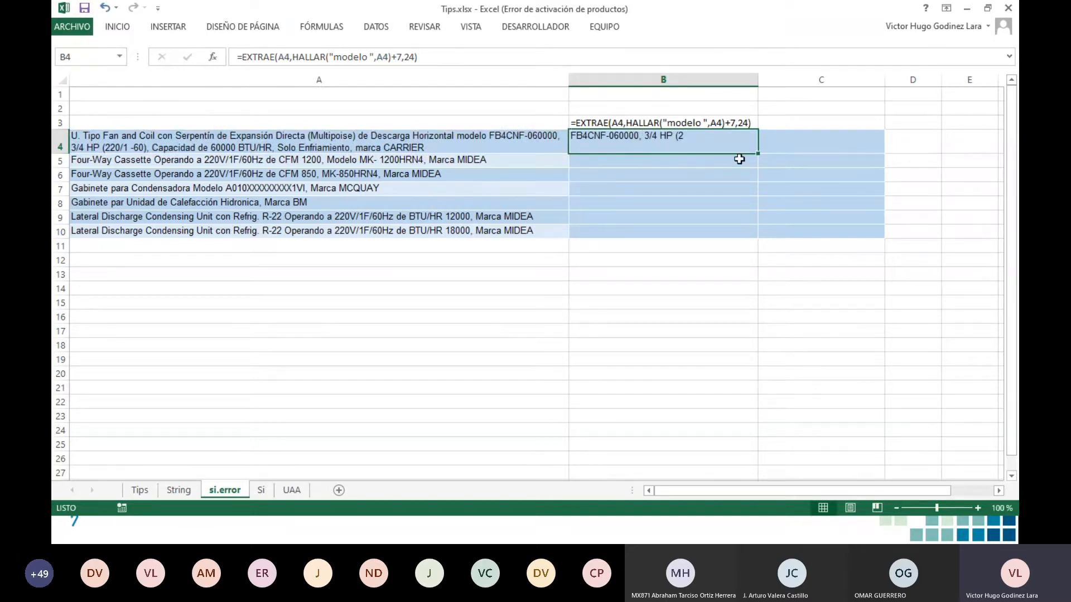
{"action": "double_click", "coordinate": [759, 153]}
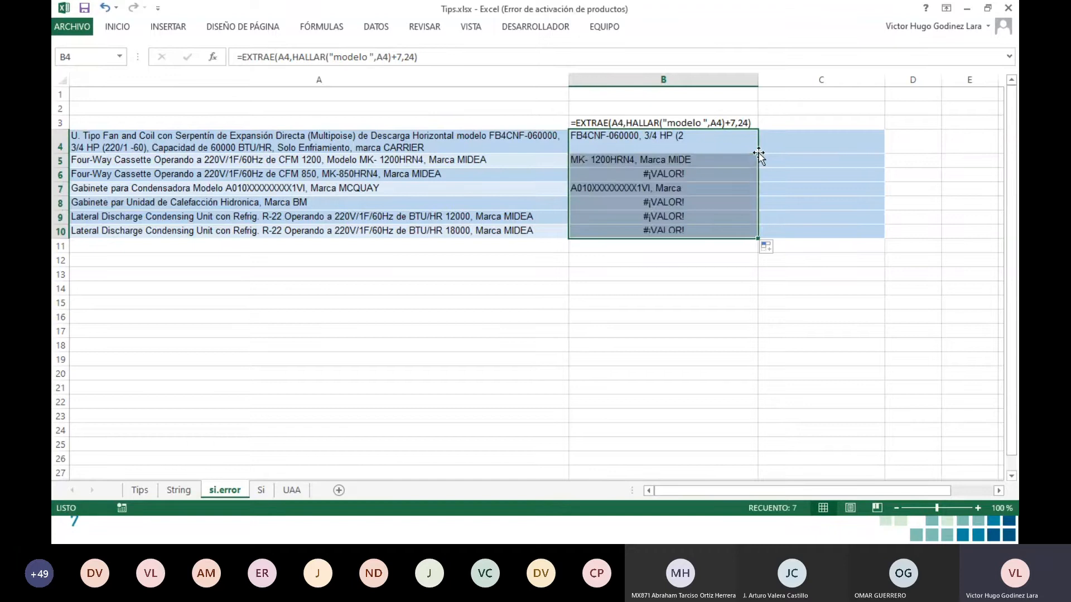
Step: Compare the formulas in B6 and B4 with the descriptions in A6, A8 and A9 to find what causes the errors
{"action": "left_click", "coordinate": [634, 173]}
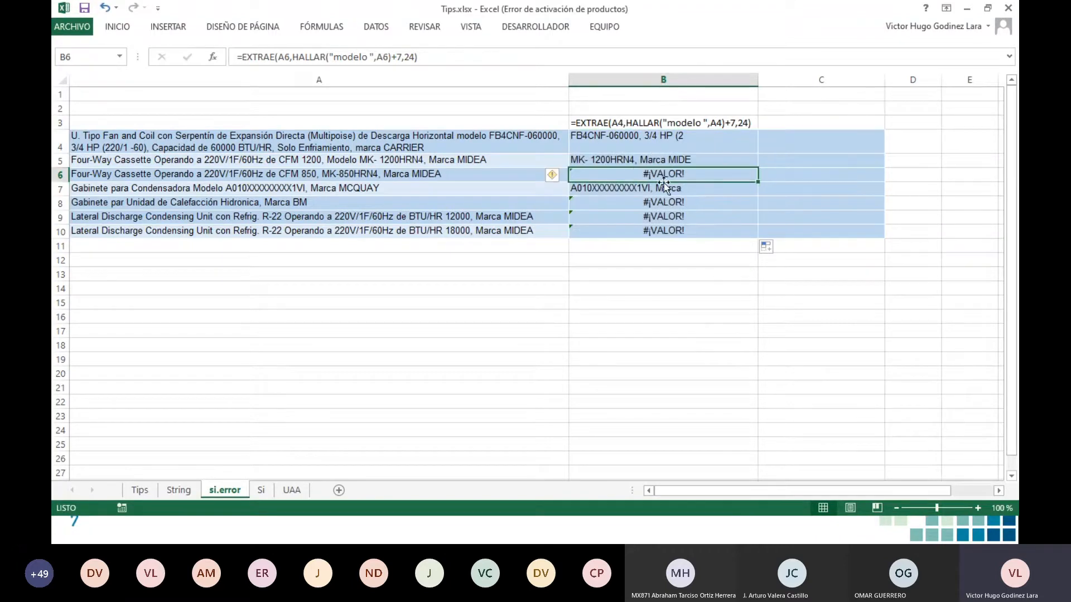
{"action": "left_click", "coordinate": [285, 204]}
{"action": "left_click", "coordinate": [227, 219]}
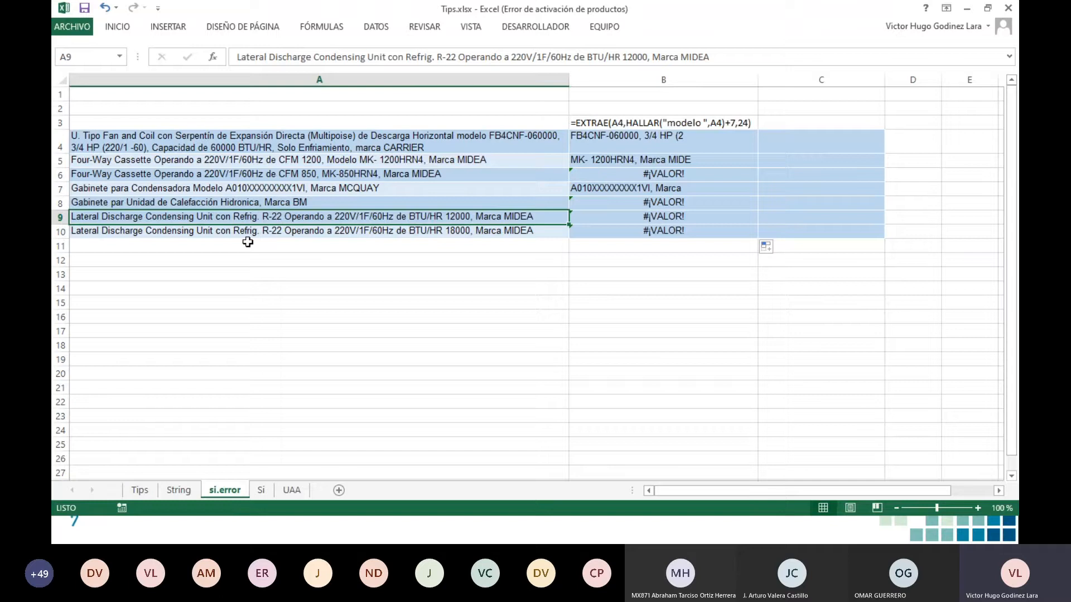
{"action": "left_click", "coordinate": [240, 203]}
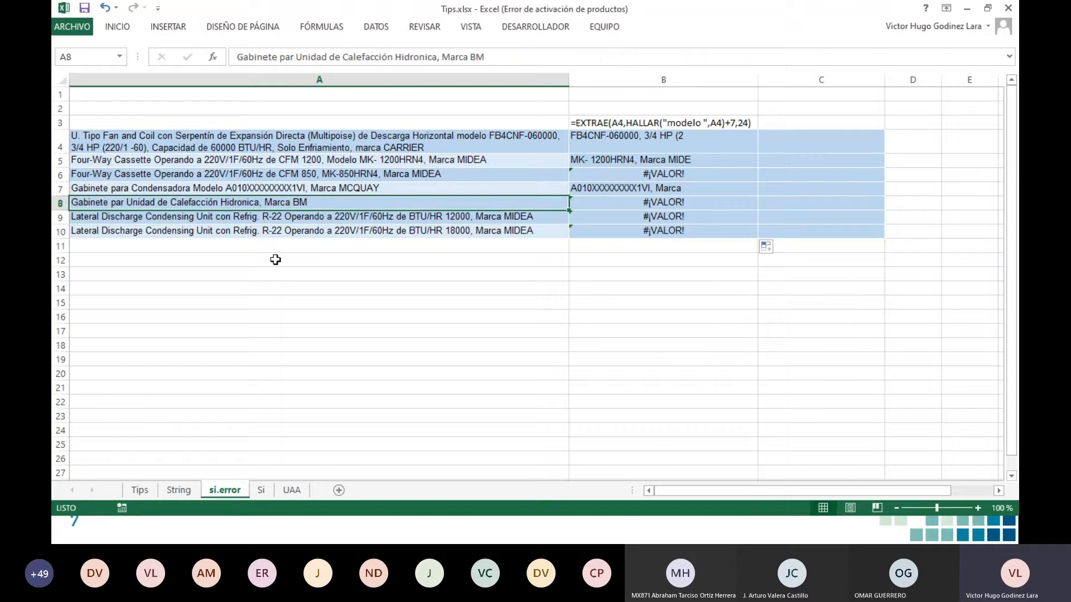
{"action": "left_click", "coordinate": [277, 175]}
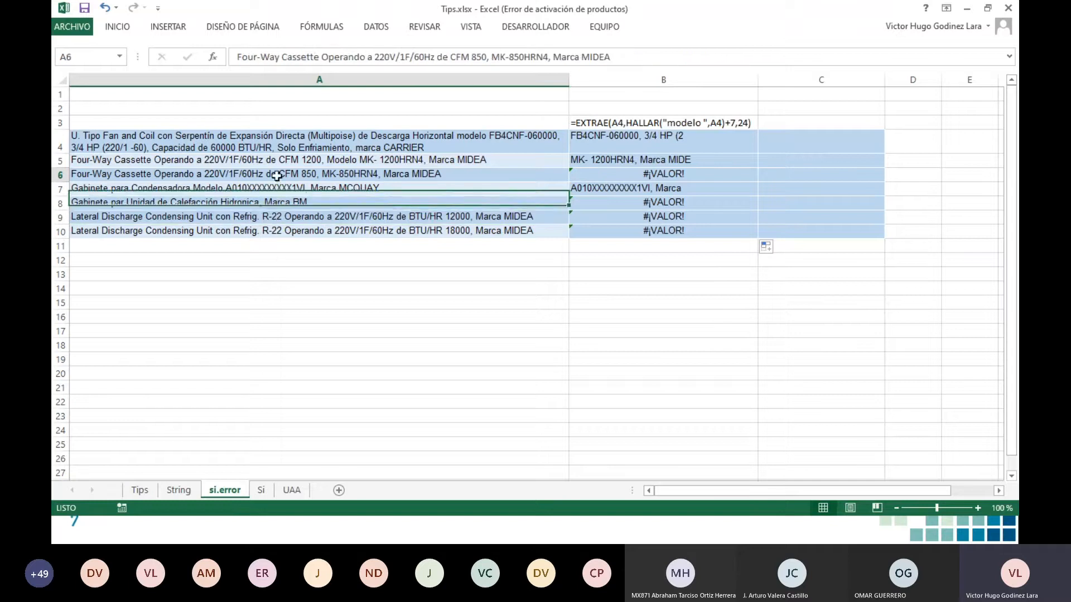
{"action": "left_click", "coordinate": [337, 218]}
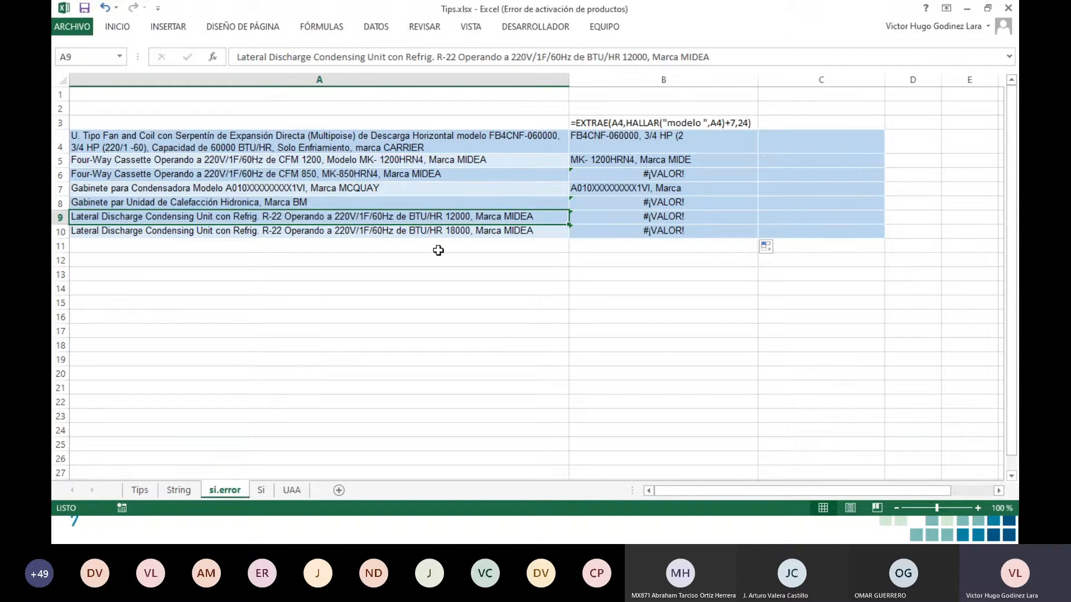
{"action": "left_click", "coordinate": [679, 146]}
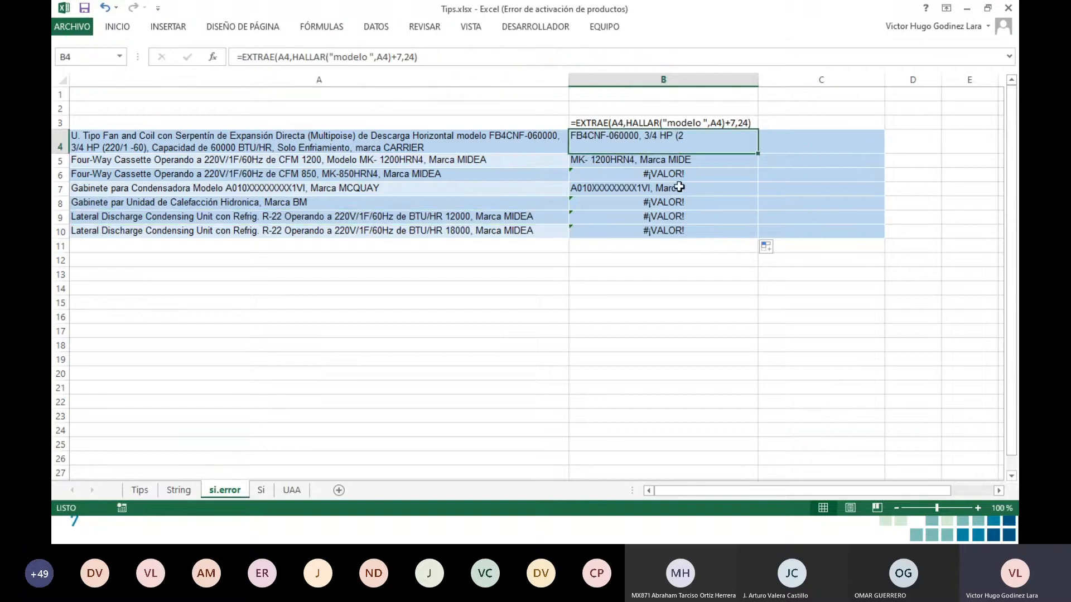
Step: Enter =SI.ERROR(EXTRAE(A4,HALLAR("modelo ",A4)+7,24),"") in C4, reusing the copied EXTRAE formula without its equals sign
{"action": "left_click", "coordinate": [797, 144]}
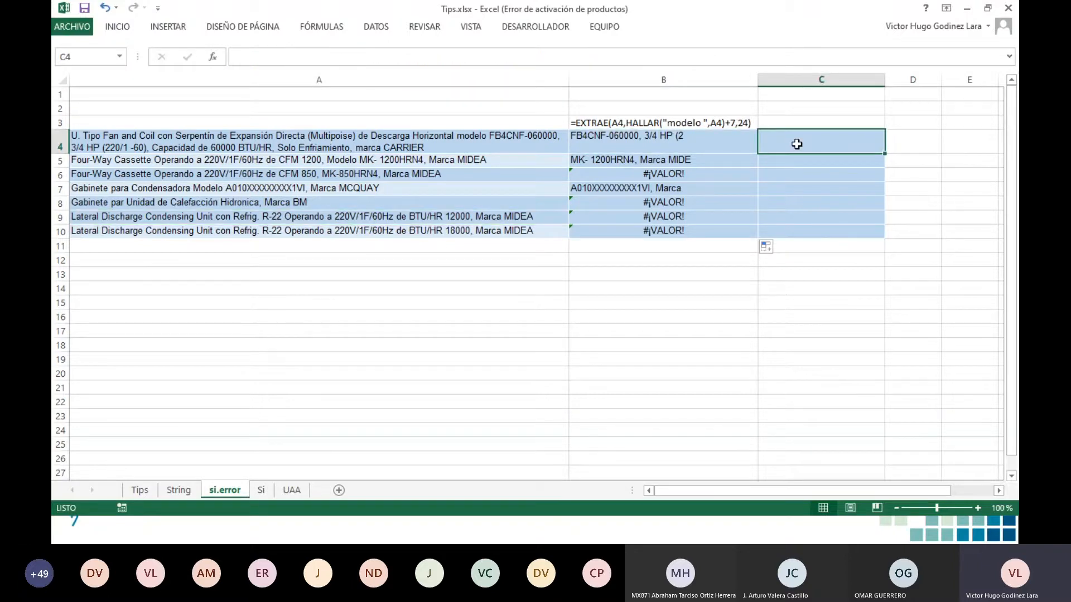
{"action": "type", "text": "="}
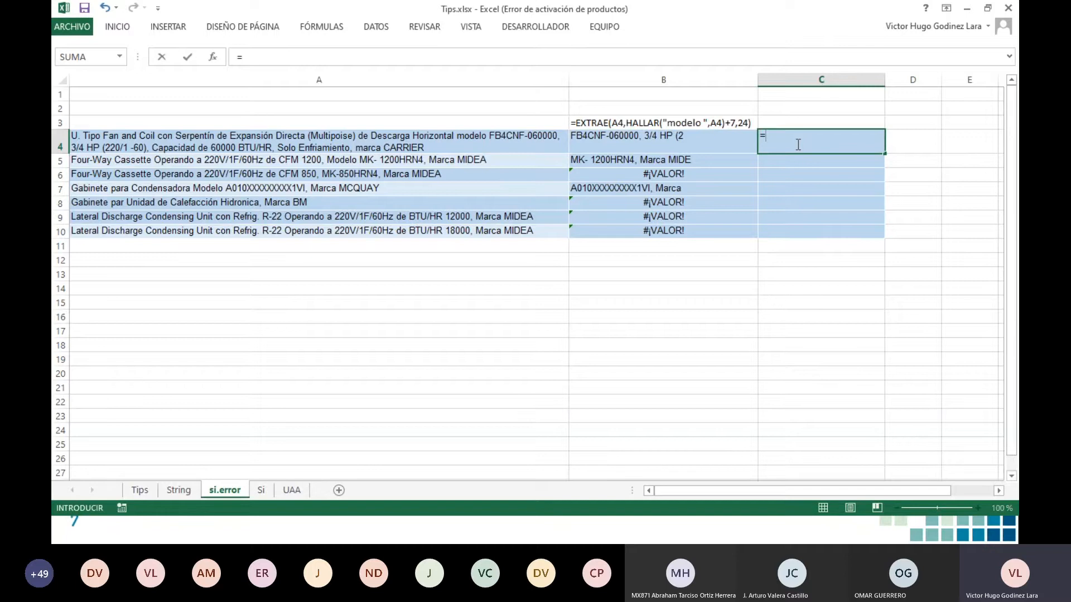
{"action": "type", "text": "si"}
{"action": "key", "text": "Down"}
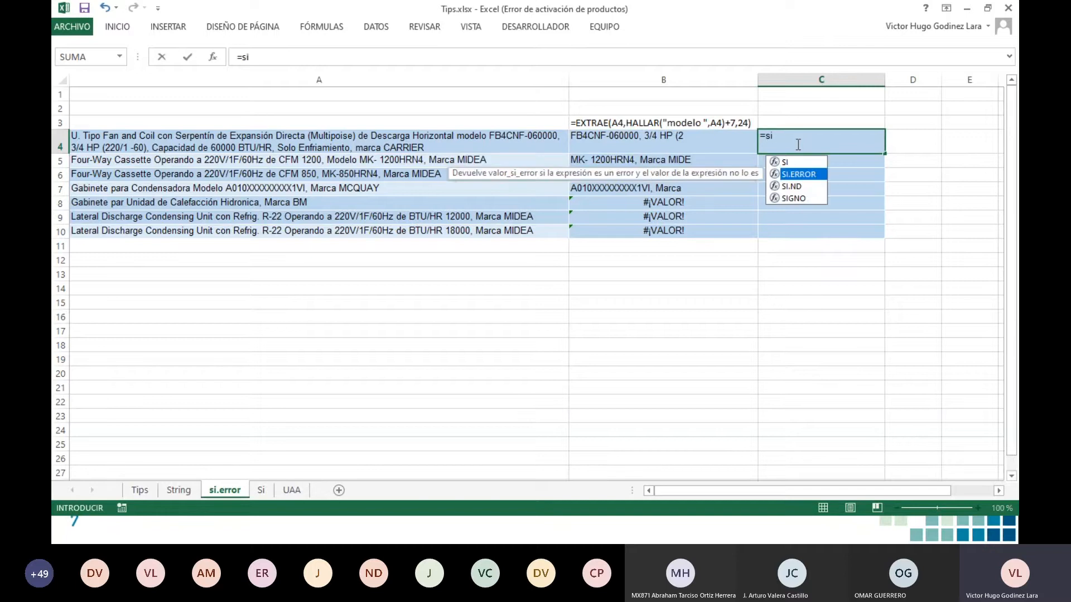
{"action": "key", "text": "Tab"}
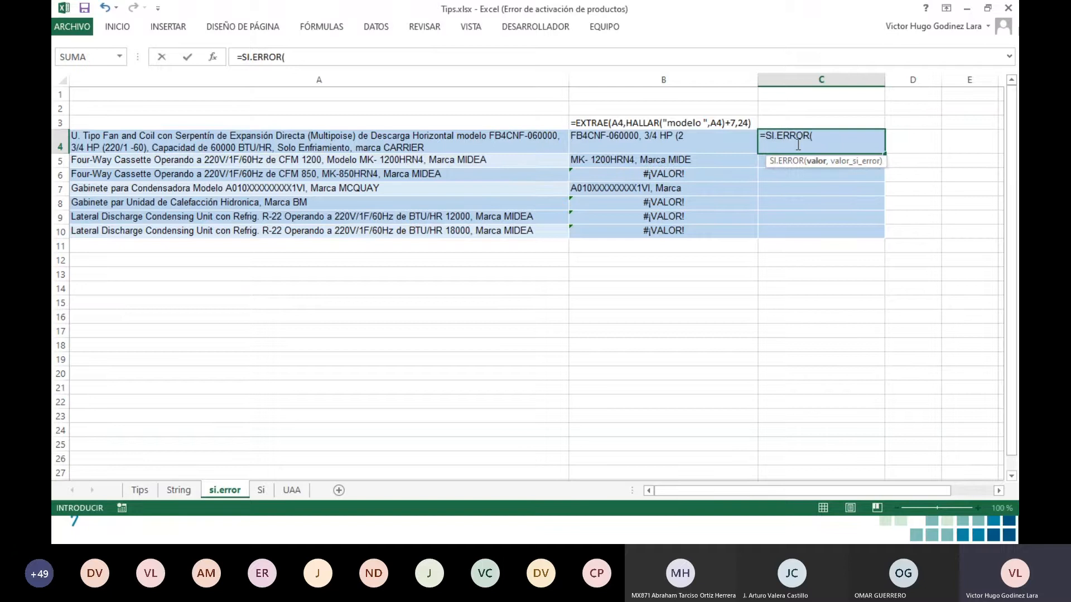
{"action": "key", "text": "ctrl+v"}
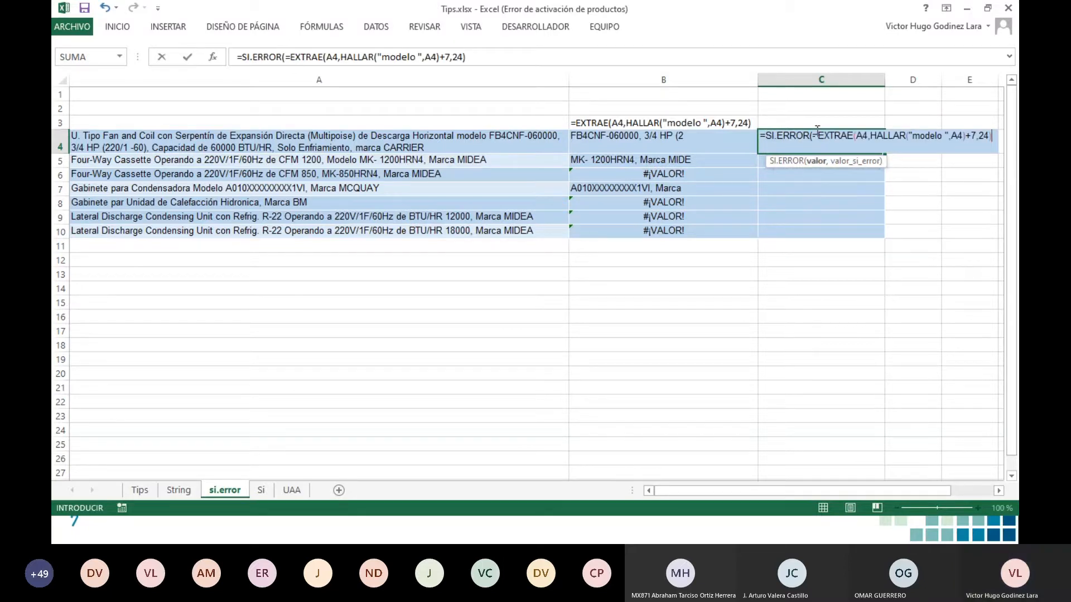
{"action": "left_click", "coordinate": [819, 138]}
{"action": "key", "text": "BackSpace"}
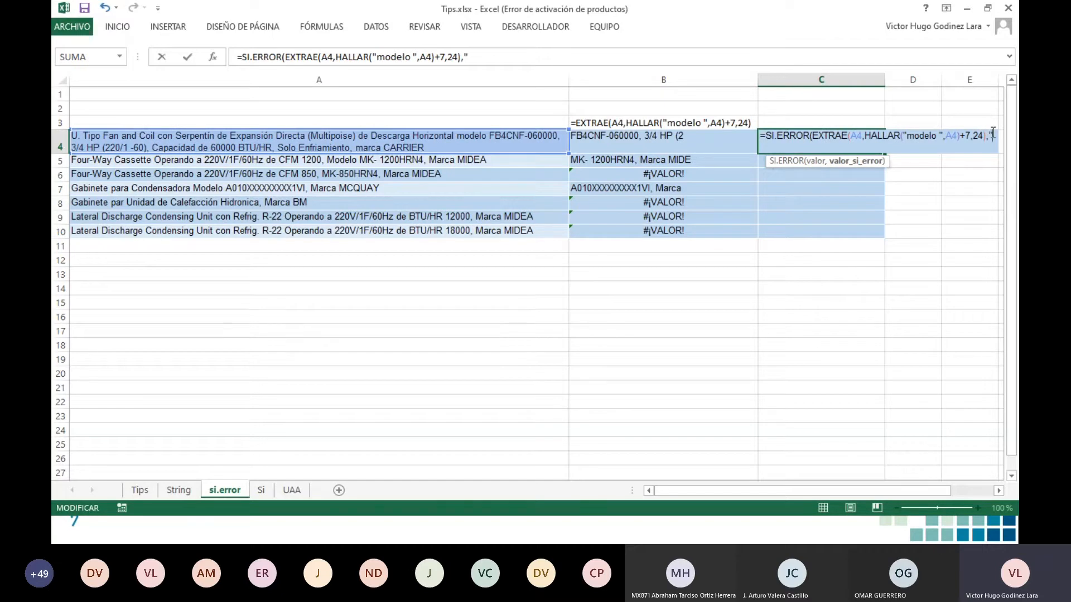
{"action": "type", "text": "\"\")"}
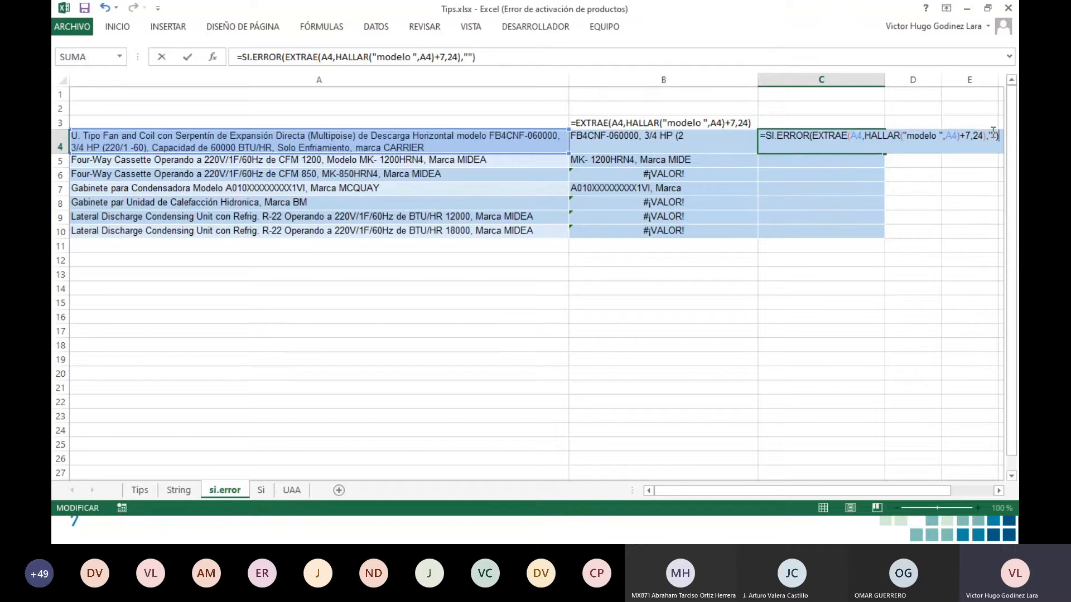
{"action": "key", "text": "Return"}
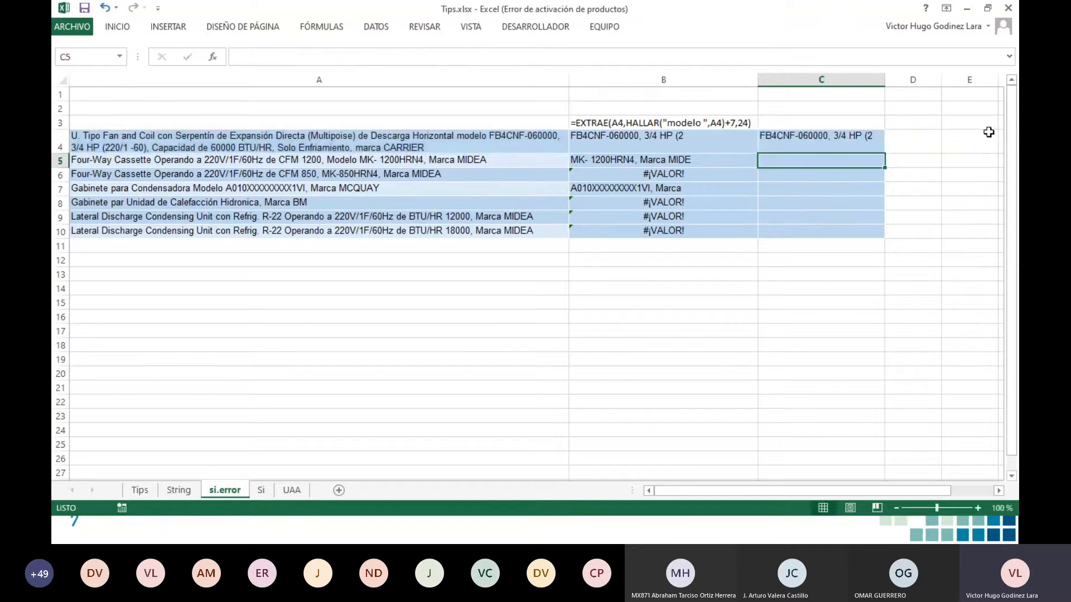
Step: Fill the C4 SI.ERROR formula down through C10 and check the resulting cells
{"action": "left_click", "coordinate": [848, 139]}
{"action": "double_click", "coordinate": [885, 152]}
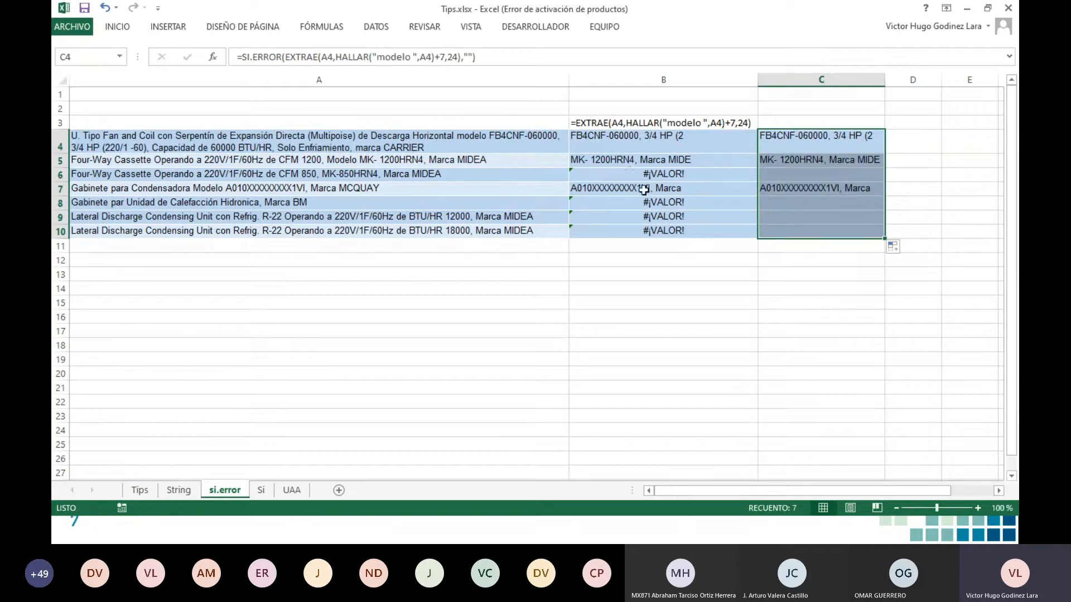
{"action": "left_click", "coordinate": [842, 228]}
{"action": "left_click", "coordinate": [828, 137]}
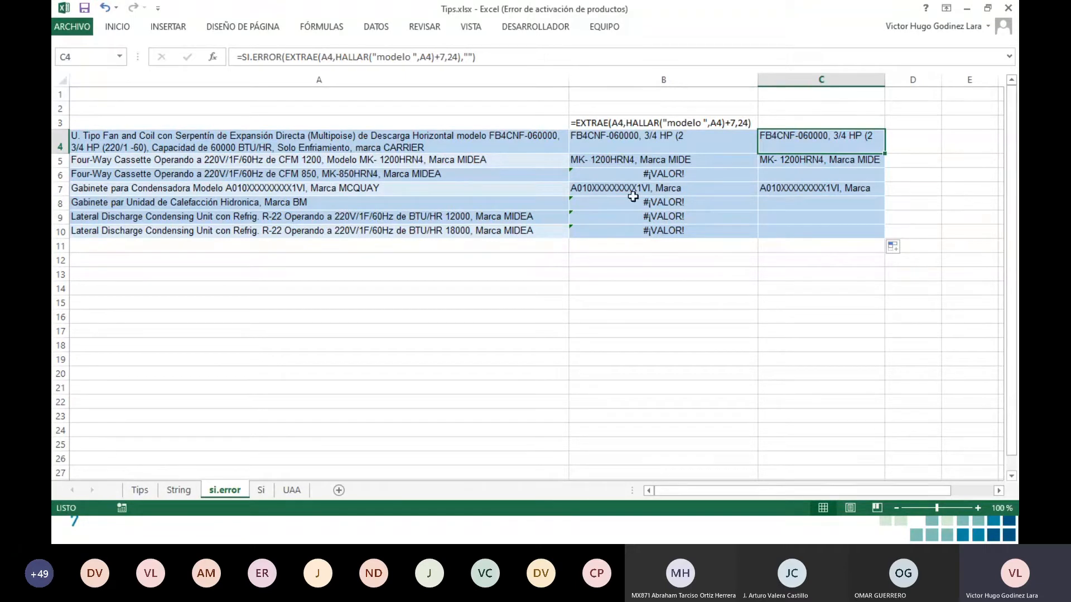
Step: Open the Si sheet and examine the B26 formula in the "Menor o igual que 250" table
{"action": "left_click", "coordinate": [260, 490]}
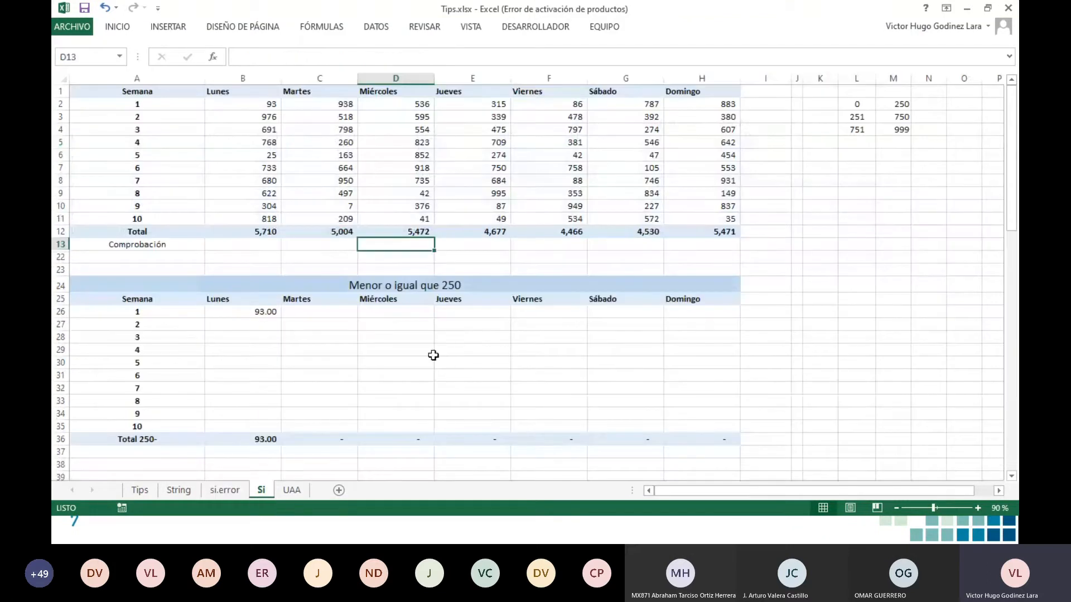
{"action": "left_click", "coordinate": [239, 316]}
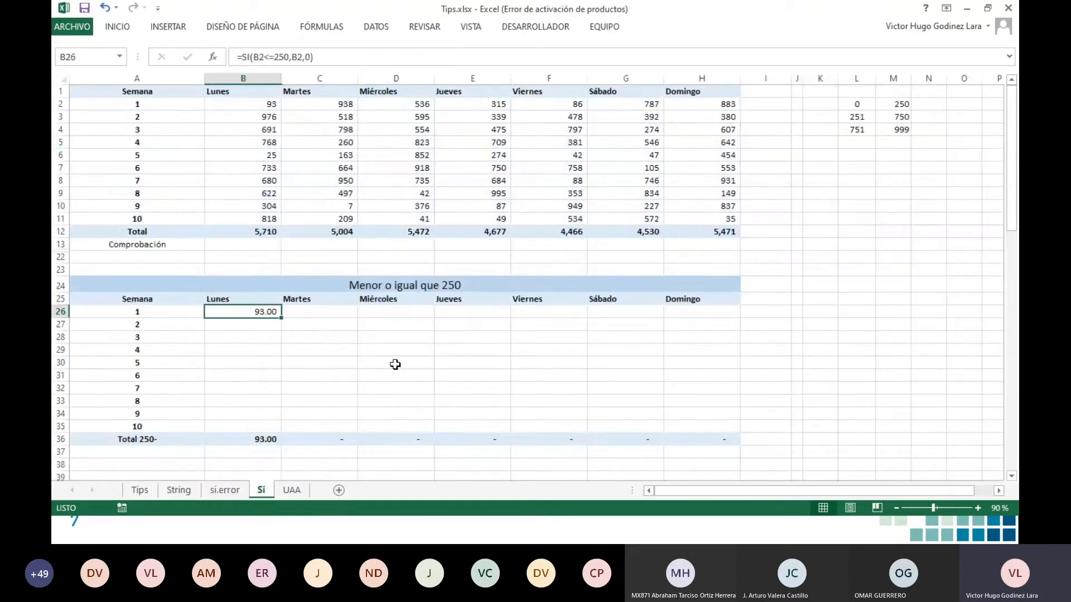
{"action": "left_click", "coordinate": [326, 363]}
{"action": "left_click", "coordinate": [260, 328]}
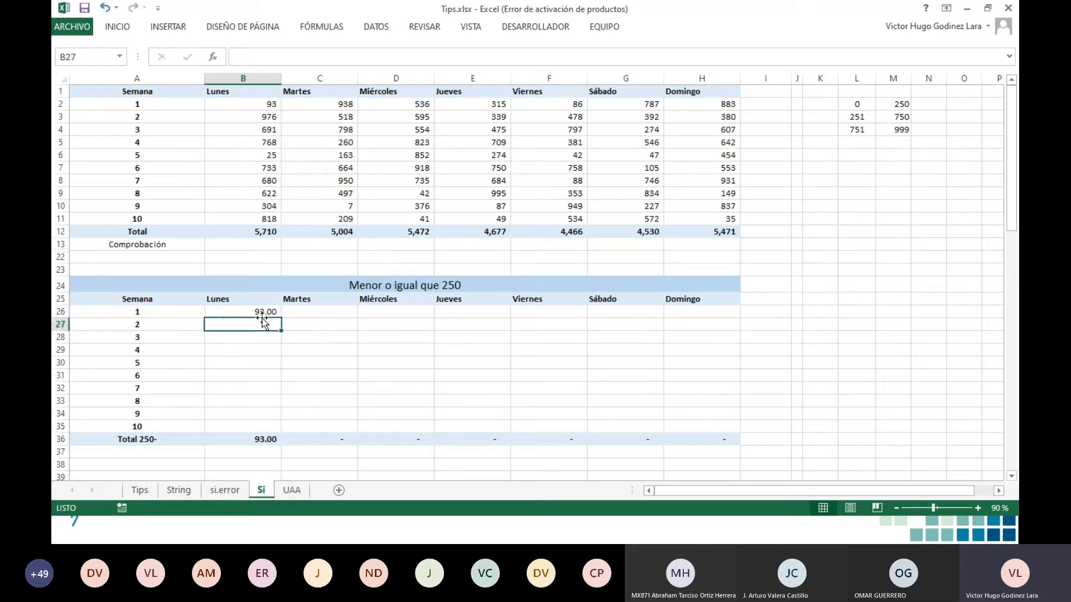
{"action": "left_click", "coordinate": [269, 311]}
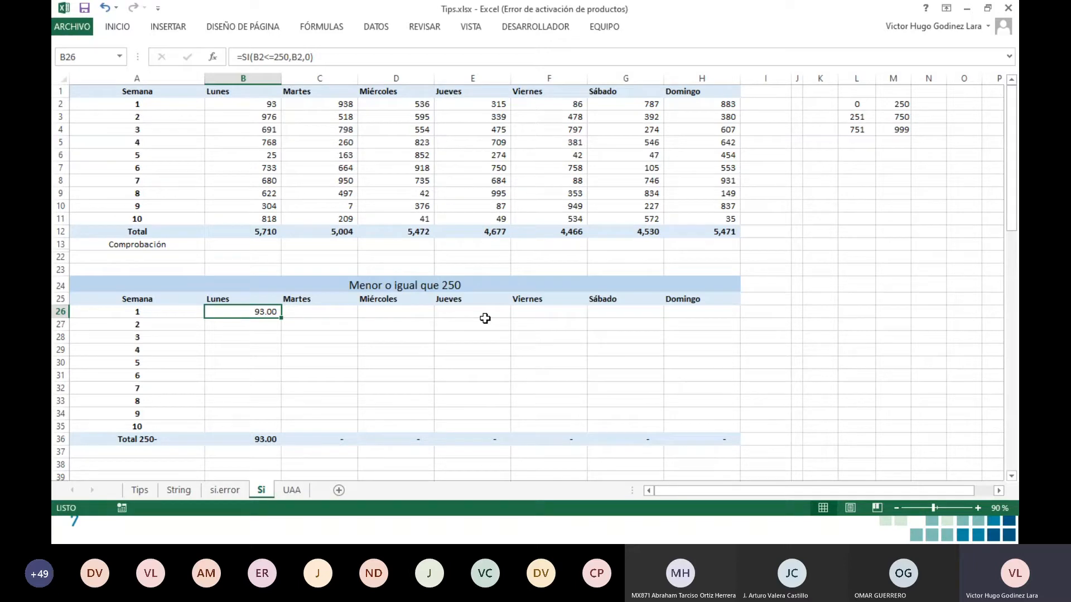
{"action": "left_click", "coordinate": [260, 364]}
Step: Re-enter the formula =SI(B2<=250,B2,0) in B26 for week 1 Lunes of the "Menor o igual que 250" table
{"action": "left_click", "coordinate": [273, 312]}
{"action": "type", "text": "="}
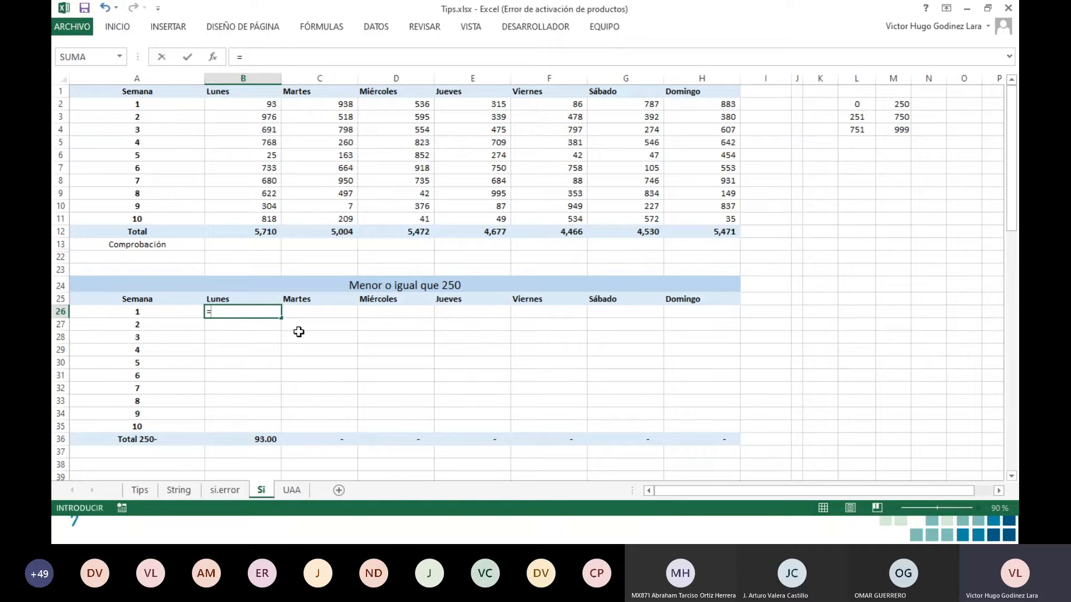
{"action": "type", "text": "si"}
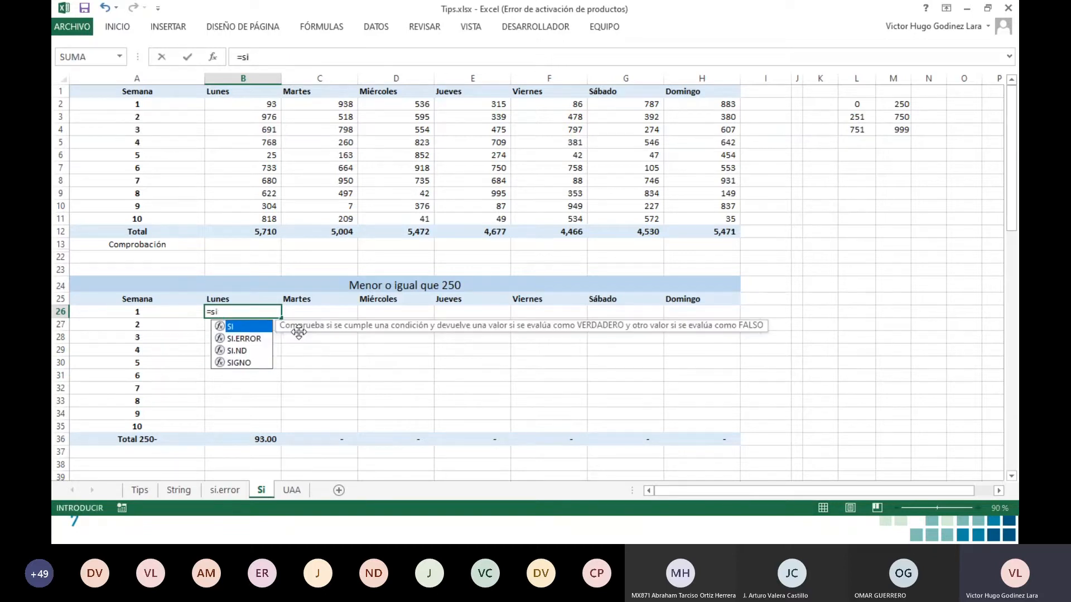
{"action": "type", "text": "("}
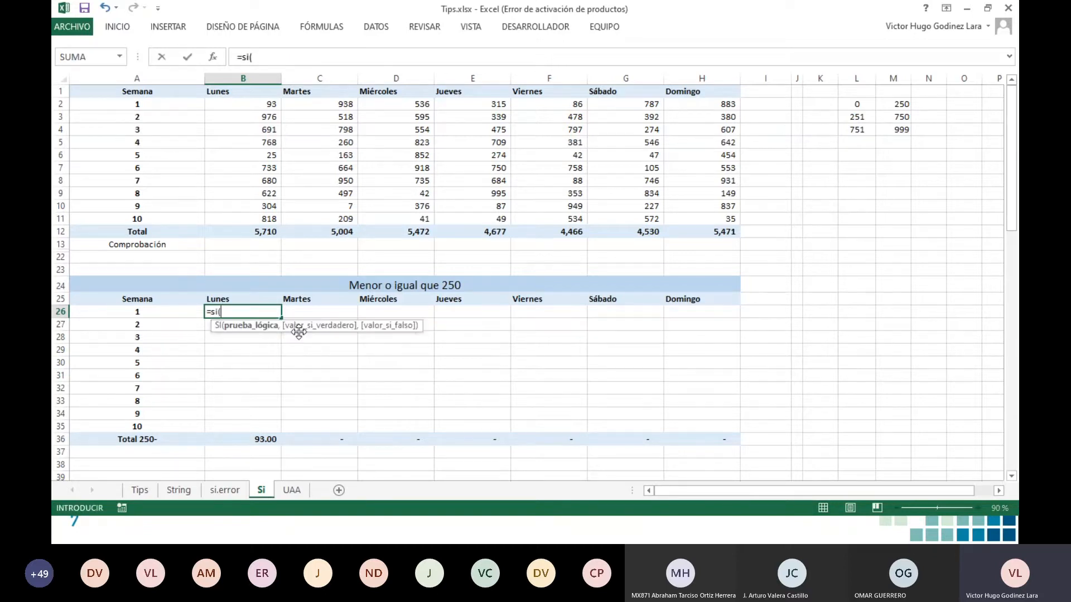
{"action": "left_click", "coordinate": [260, 102]}
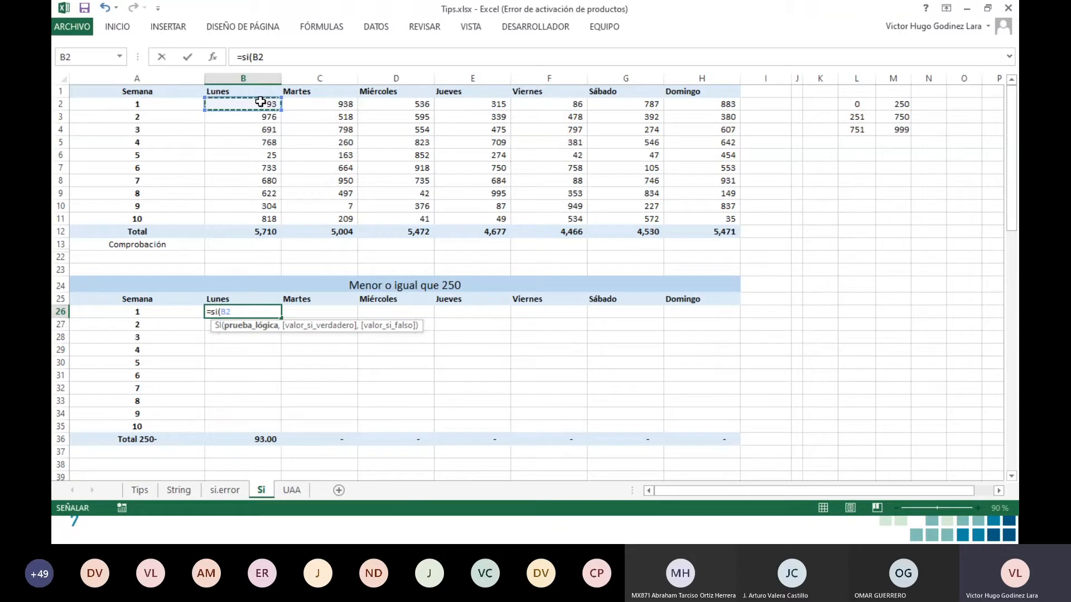
{"action": "type", "text": "<=250"}
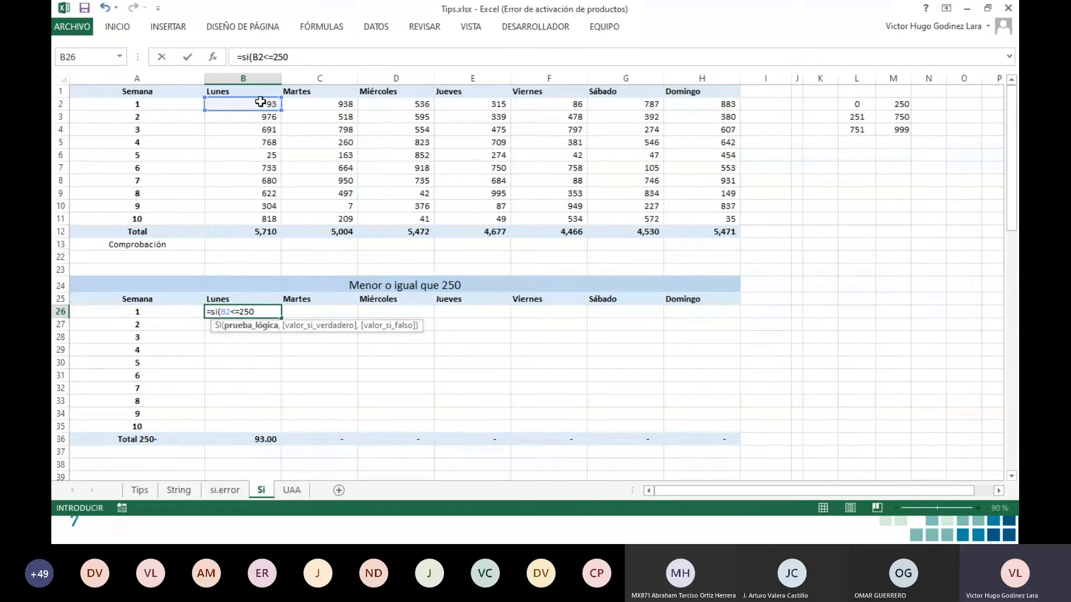
{"action": "type", "text": ","}
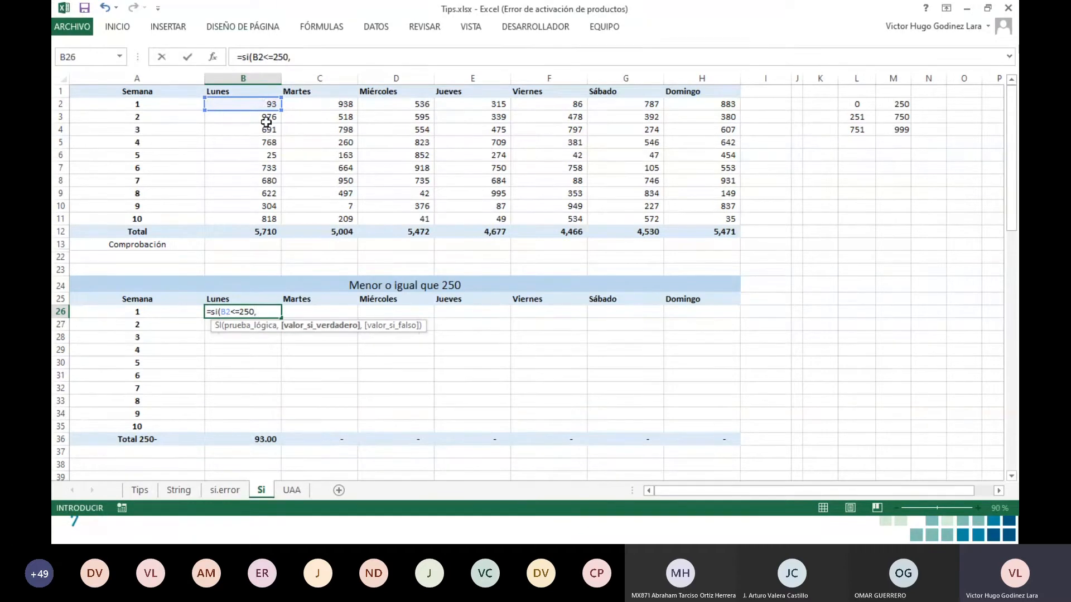
{"action": "left_click", "coordinate": [263, 104]}
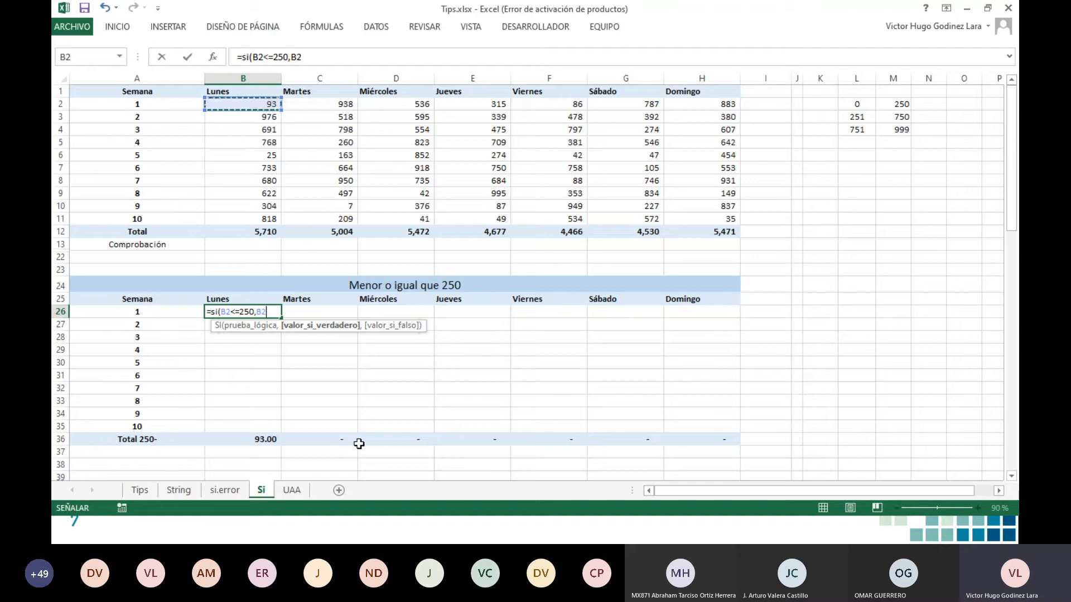
{"action": "type", "text": ",0"}
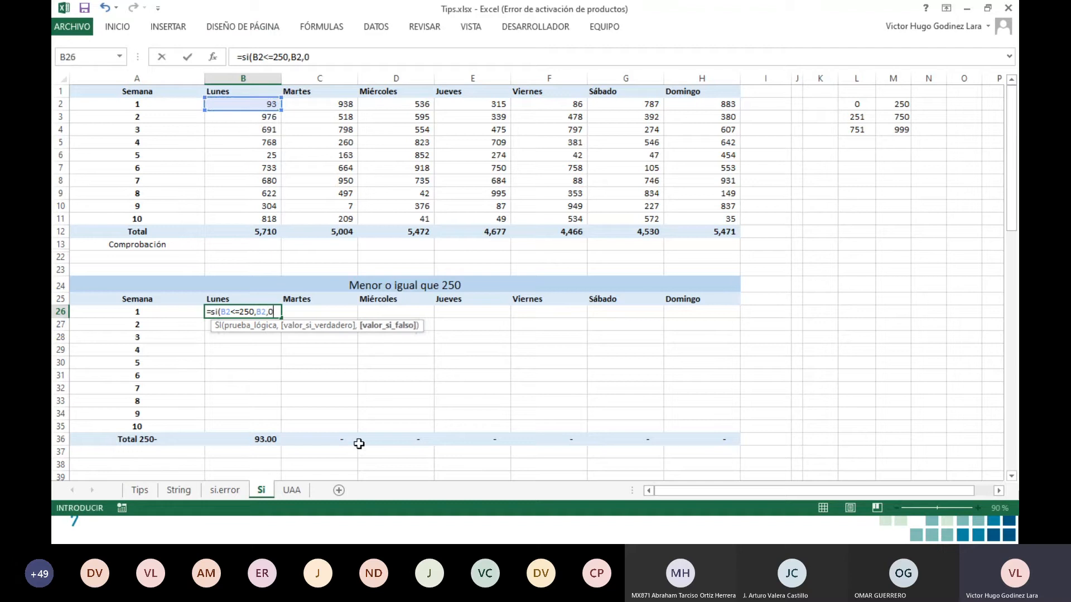
{"action": "key", "text": "Return"}
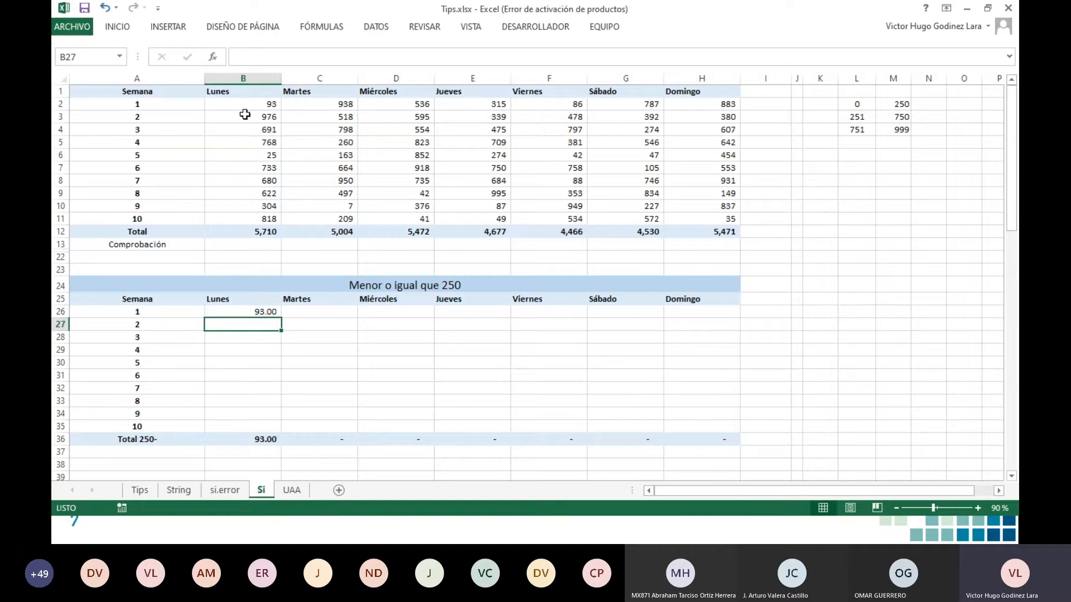
Step: Fill the B26 formula down to row 35 and across through Domingo, covering B26:H35
{"action": "left_click", "coordinate": [268, 312]}
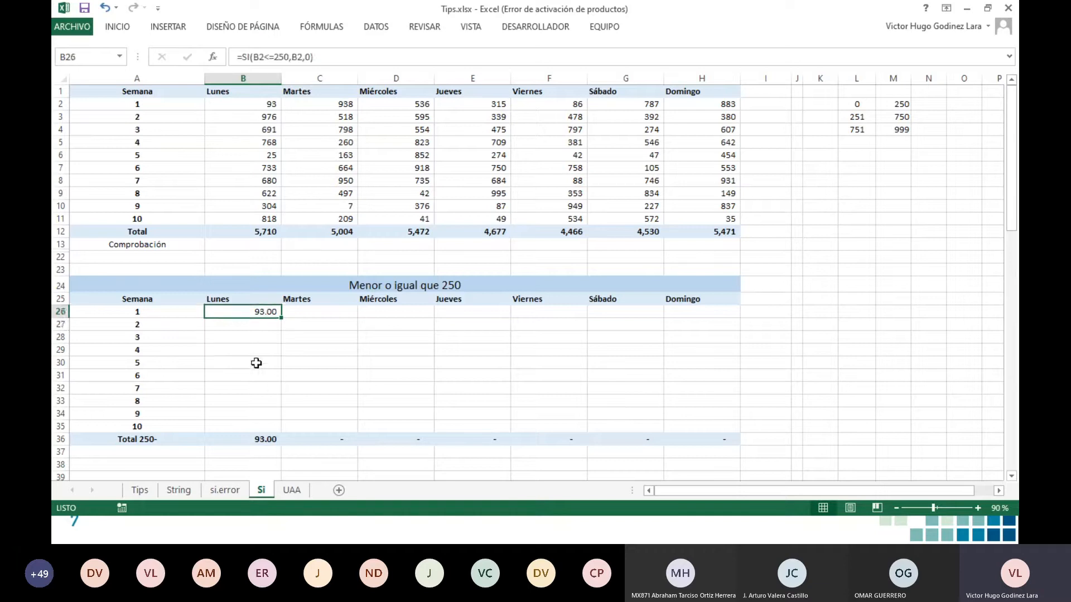
{"action": "double_click", "coordinate": [281, 318]}
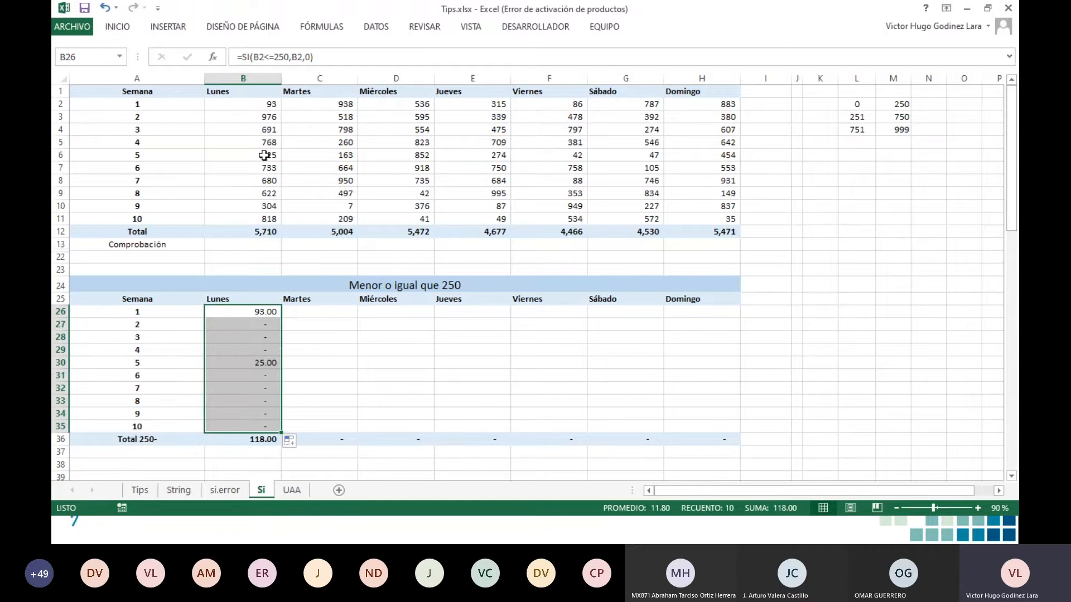
{"action": "left_click", "coordinate": [266, 105]}
{"action": "left_click", "coordinate": [264, 155]}
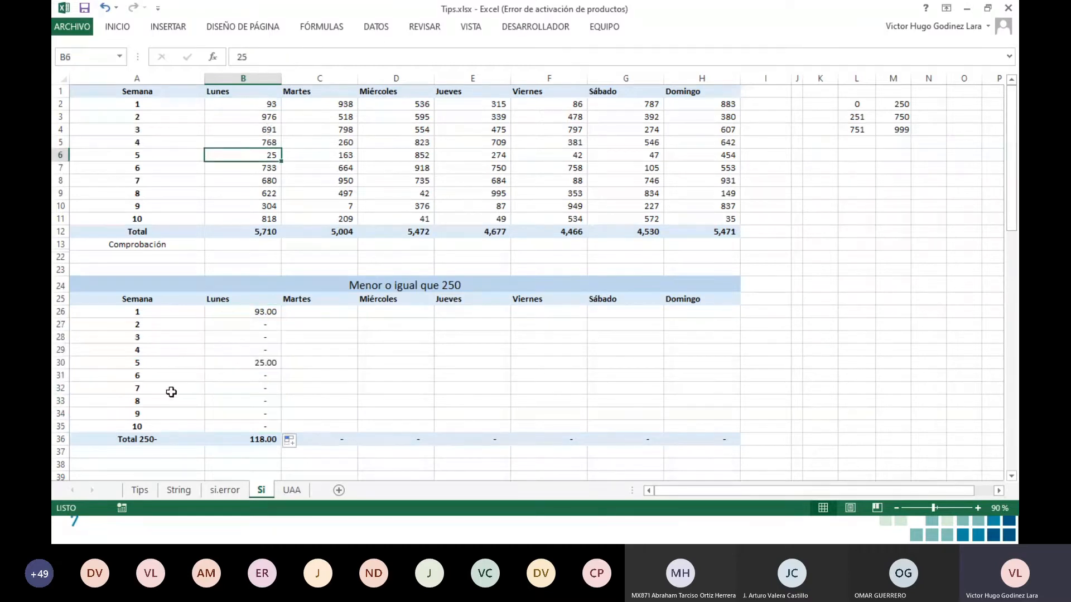
{"action": "left_click_drag", "start_coordinate": [265, 311], "coordinate": [731, 424]}
{"action": "left_click", "coordinate": [841, 316]}
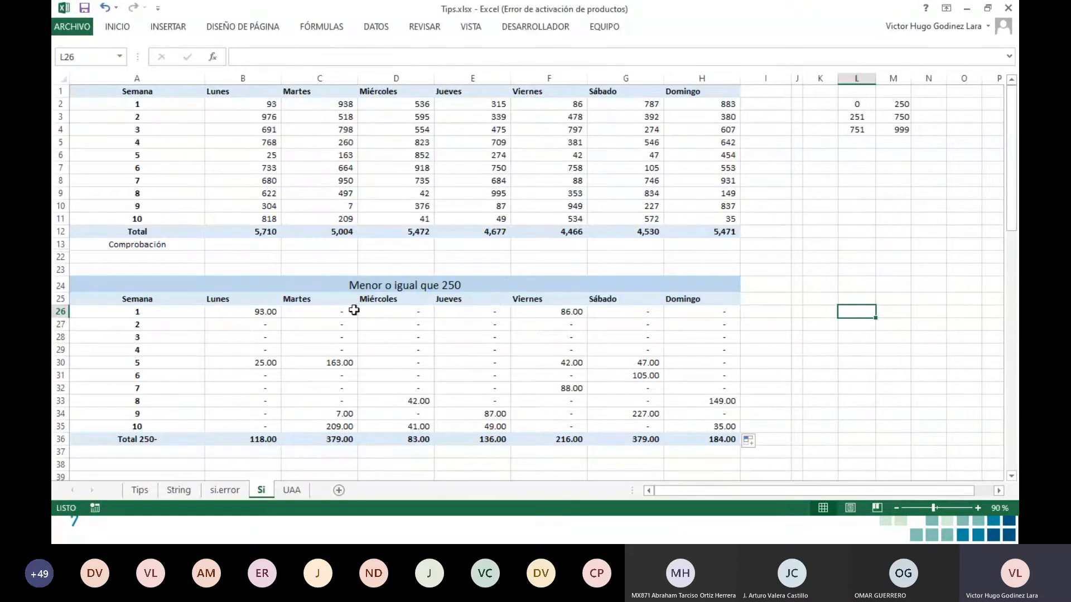
Step: Hide rows 24 to 36, which hold the "Menor o igual que 250" table
{"action": "left_click_drag", "start_coordinate": [58, 283], "coordinate": [73, 440]}
{"action": "right_click", "coordinate": [299, 334]}
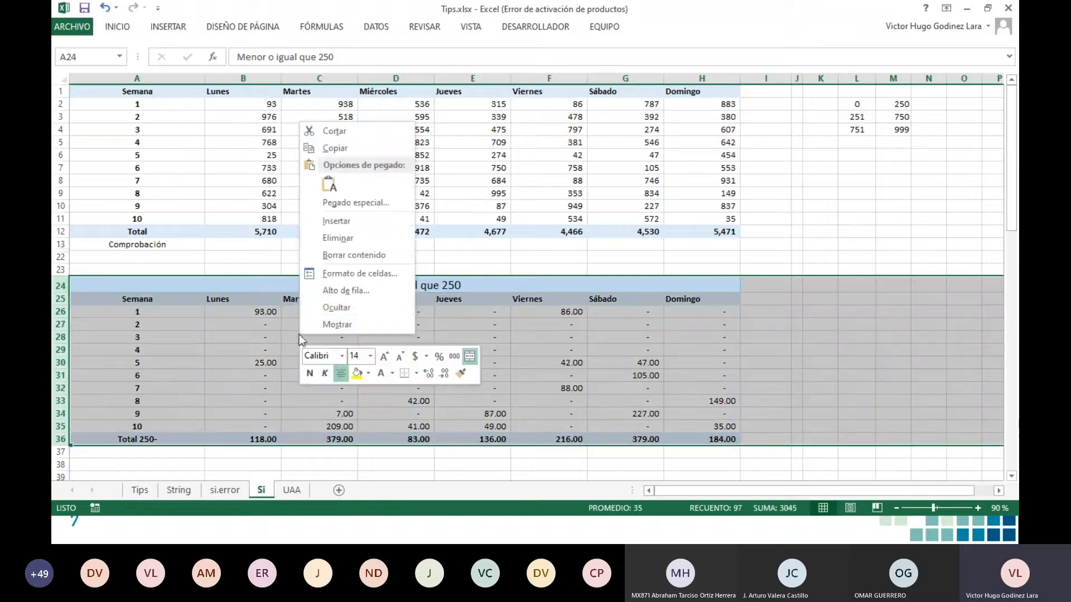
{"action": "left_click", "coordinate": [324, 307]}
Step: Re-enter the formula =SI(B2>750,B2,0) in B42 for week 1 Lunes of the "Mayor que 750" table
{"action": "left_click", "coordinate": [251, 349]}
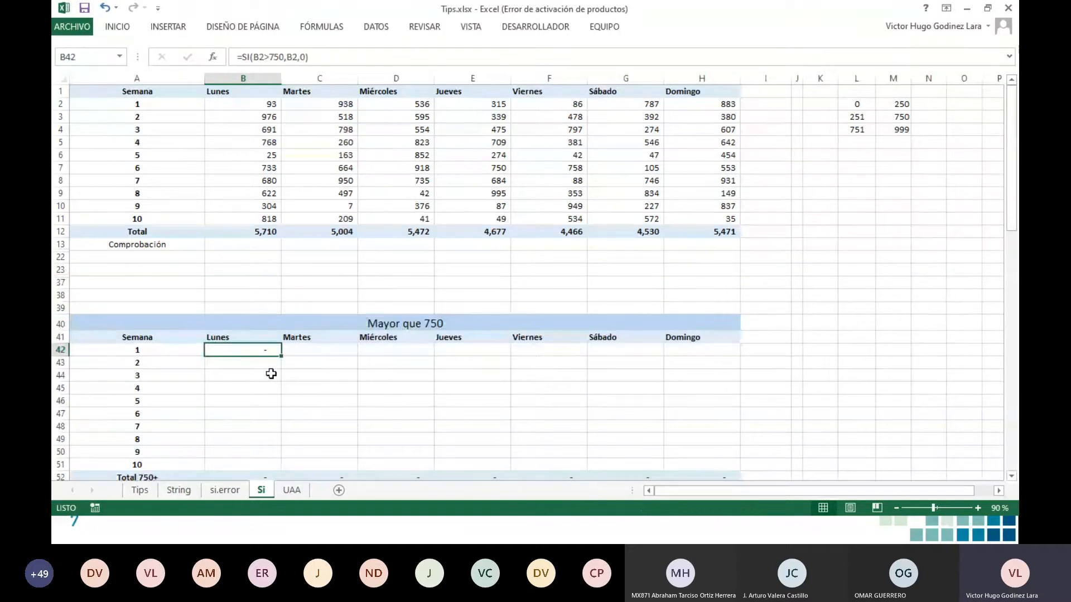
{"action": "type", "text": "="}
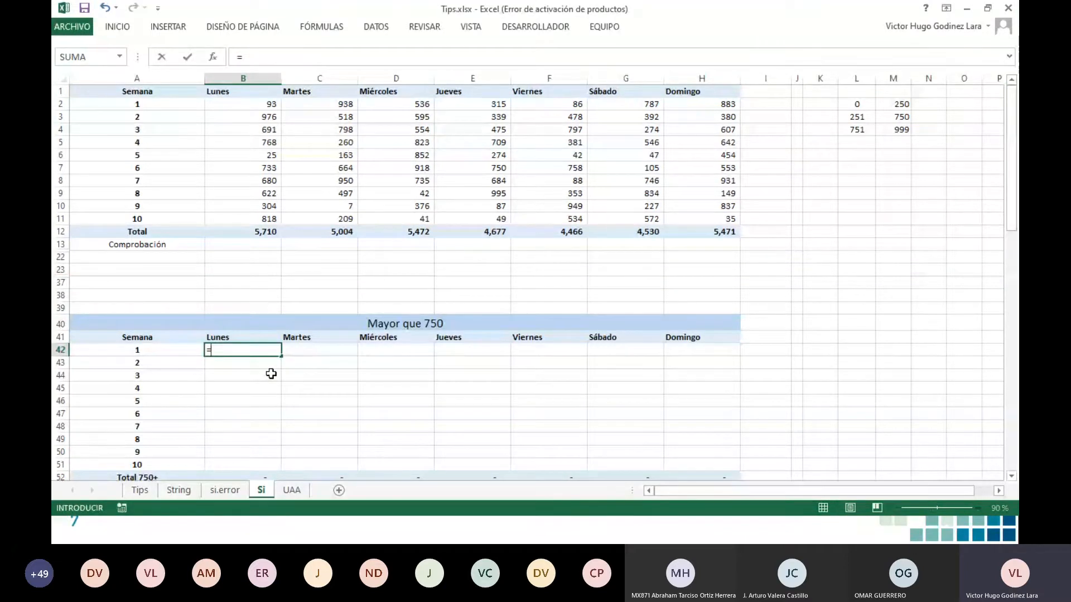
{"action": "type", "text": "si("}
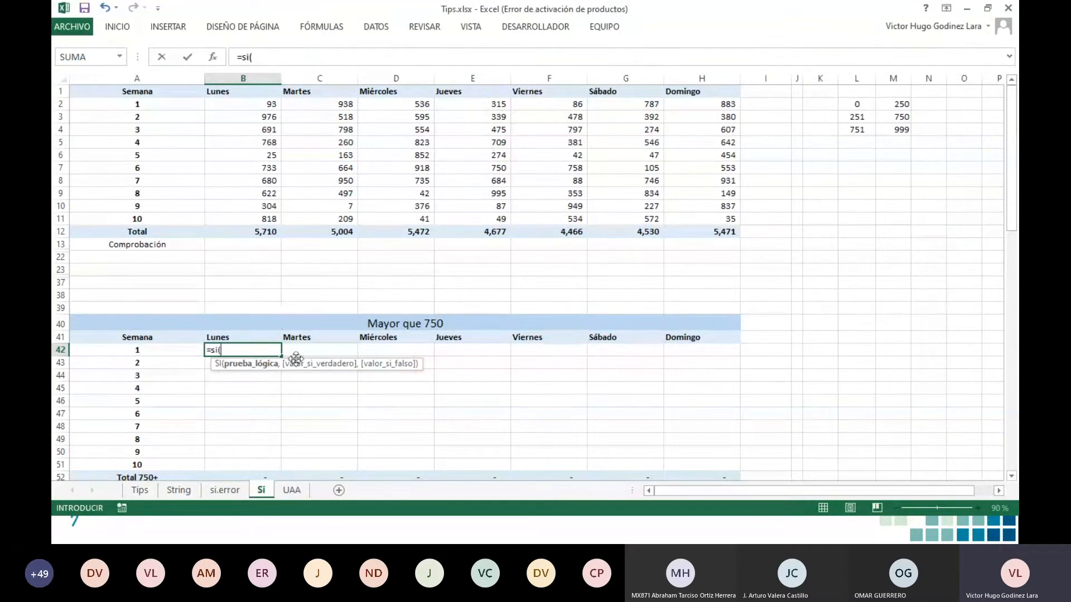
{"action": "left_click", "coordinate": [263, 102]}
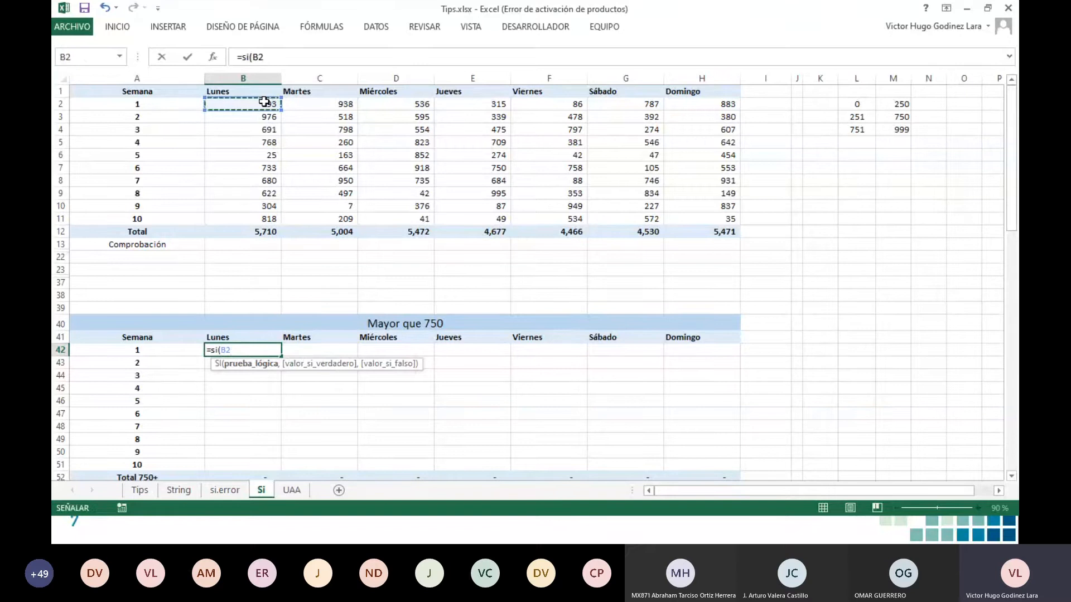
{"action": "type", "text": "<"}
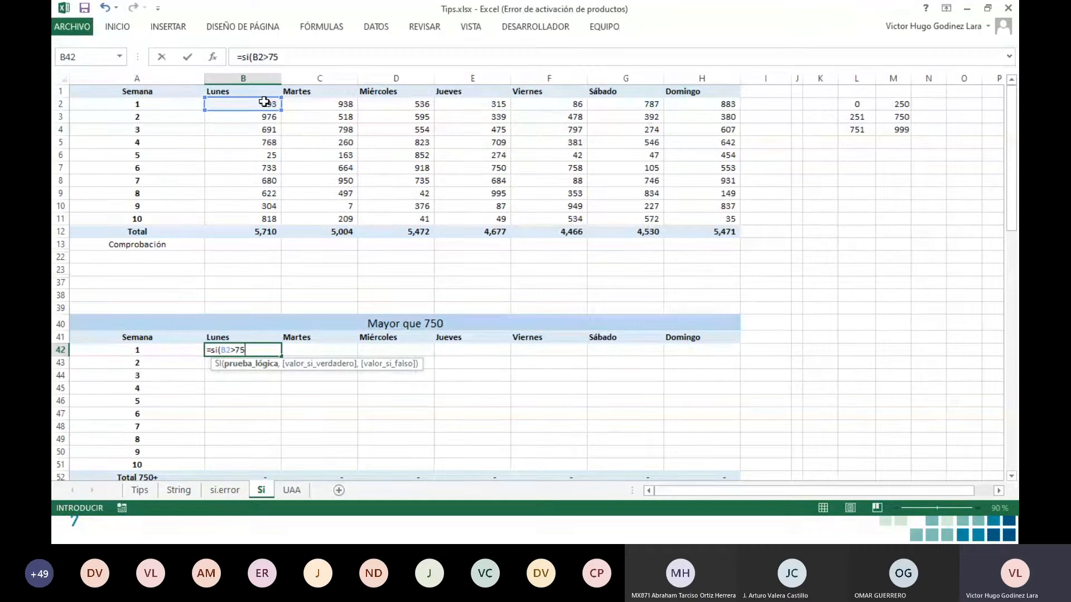
{"action": "type", "text": "750,"}
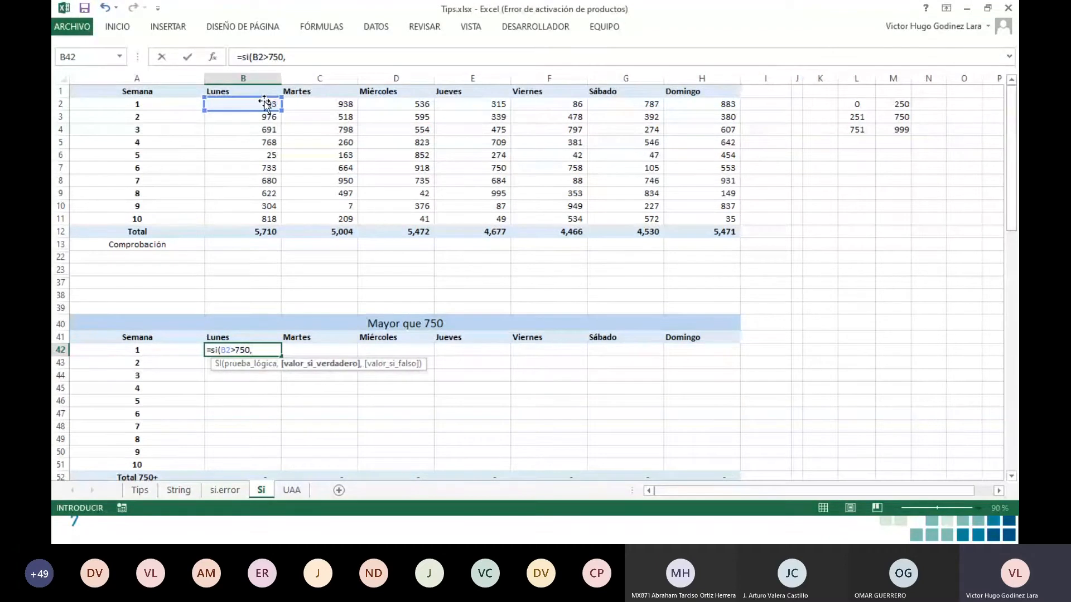
{"action": "left_click", "coordinate": [247, 103]}
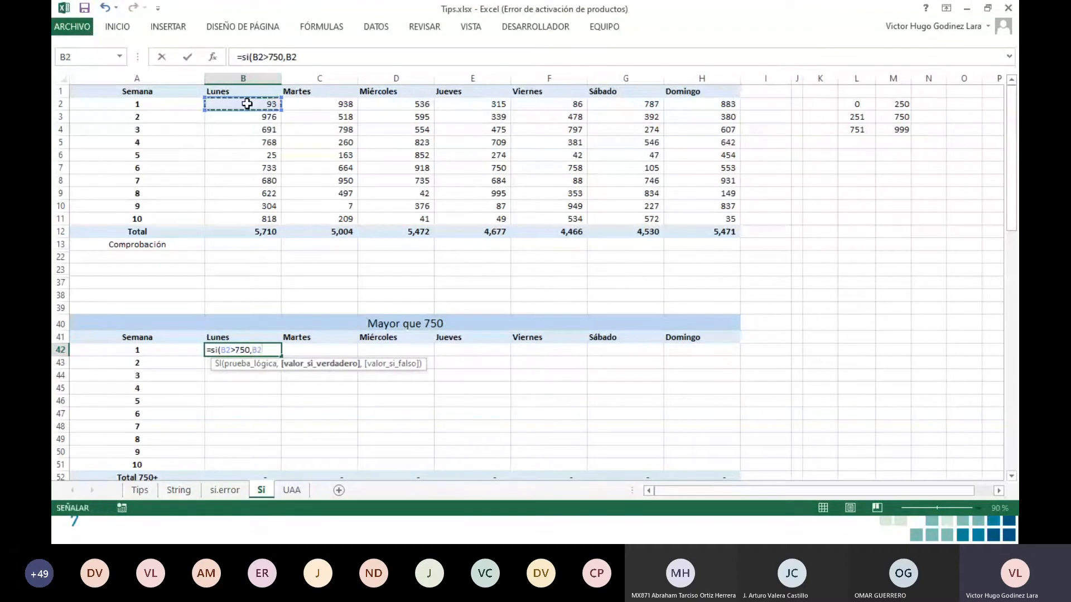
{"action": "type", "text": ",0"}
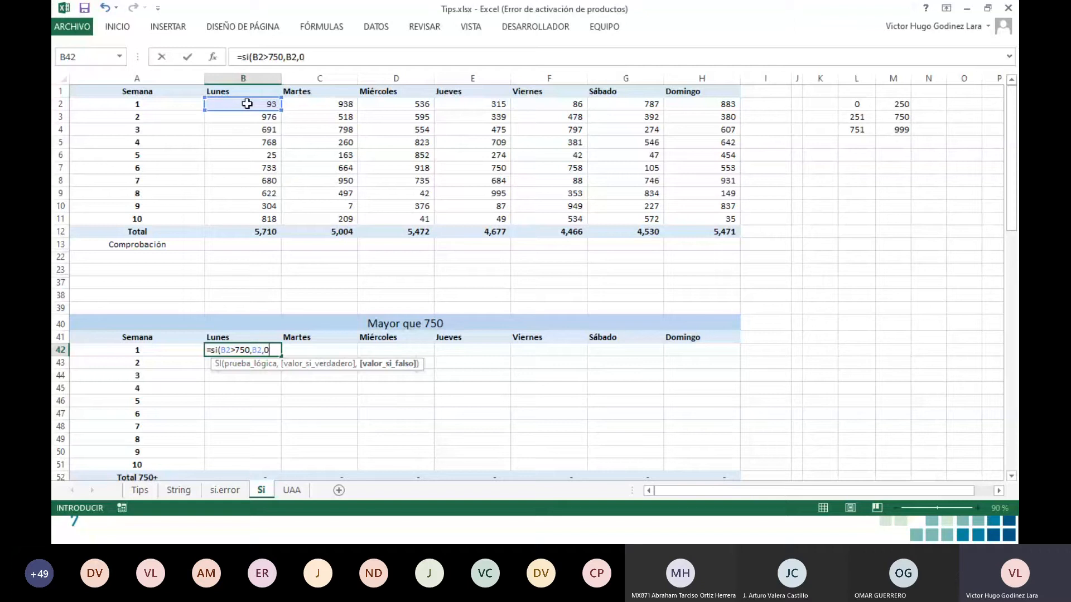
{"action": "type", "text": ")"}
{"action": "key", "text": "Return"}
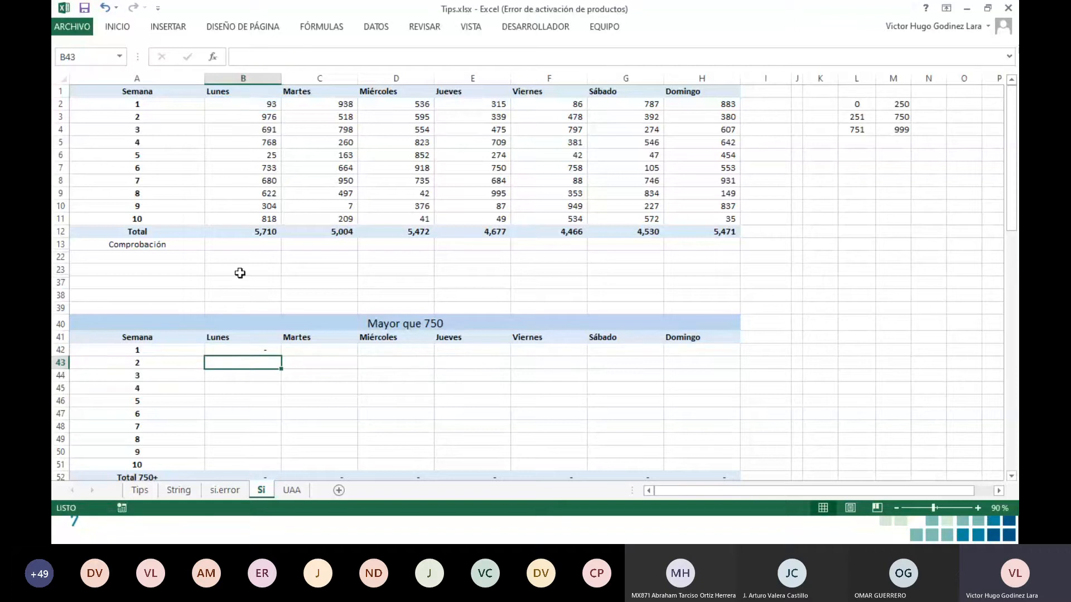
Step: Fill the B42 formula down to row 51 and across through Domingo, then check the table and its totals
{"action": "left_click", "coordinate": [265, 350]}
{"action": "double_click", "coordinate": [281, 369]}
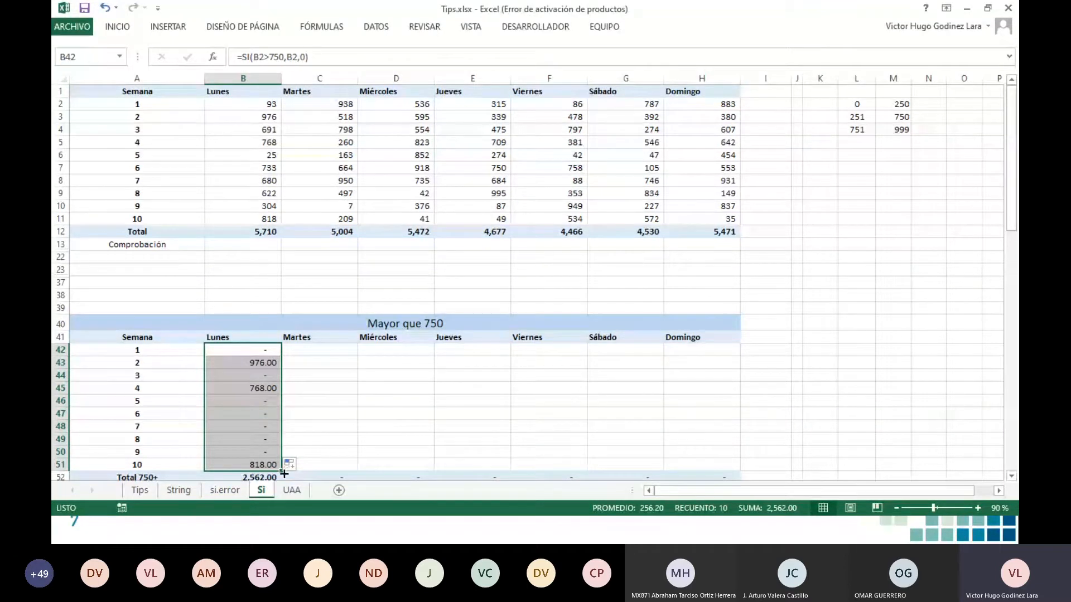
{"action": "left_click_drag", "start_coordinate": [284, 473], "coordinate": [708, 452]}
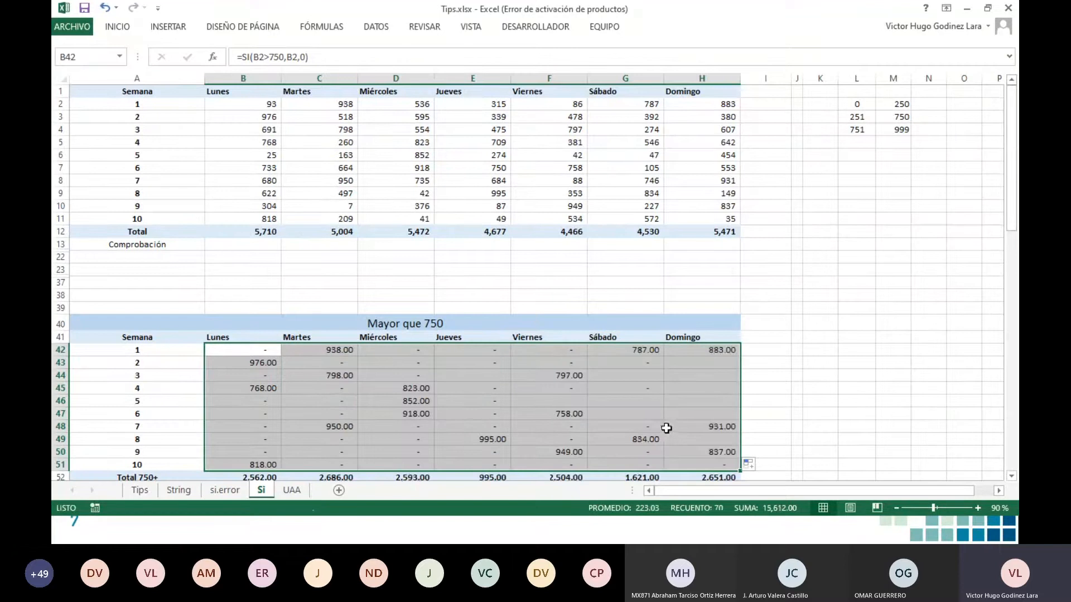
{"action": "left_click", "coordinate": [504, 291]}
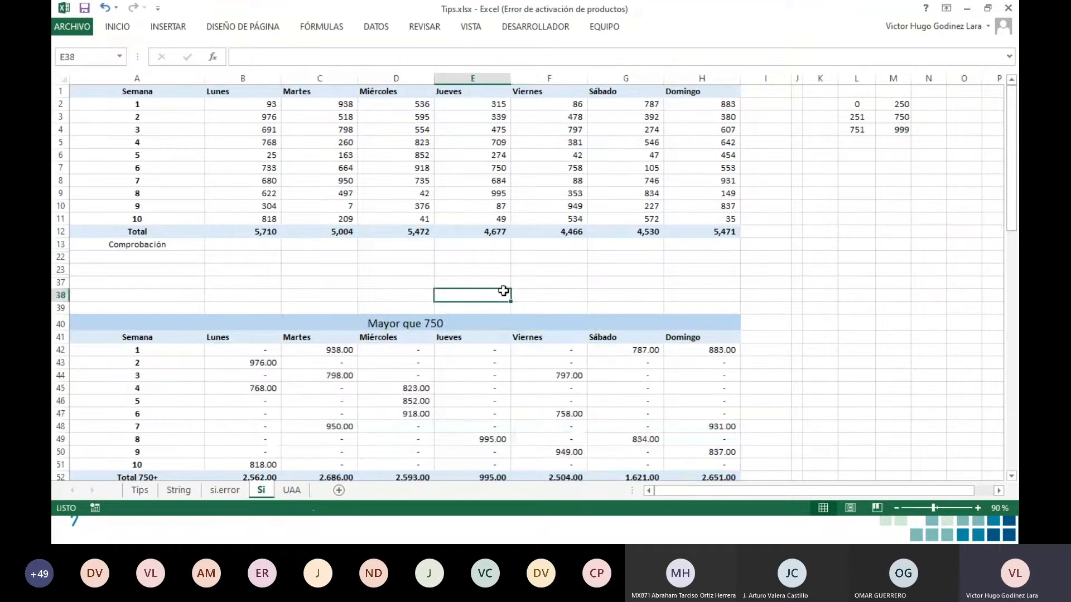
{"action": "scroll", "coordinate": [504, 291], "scroll_direction": "down", "scroll_amount": 1}
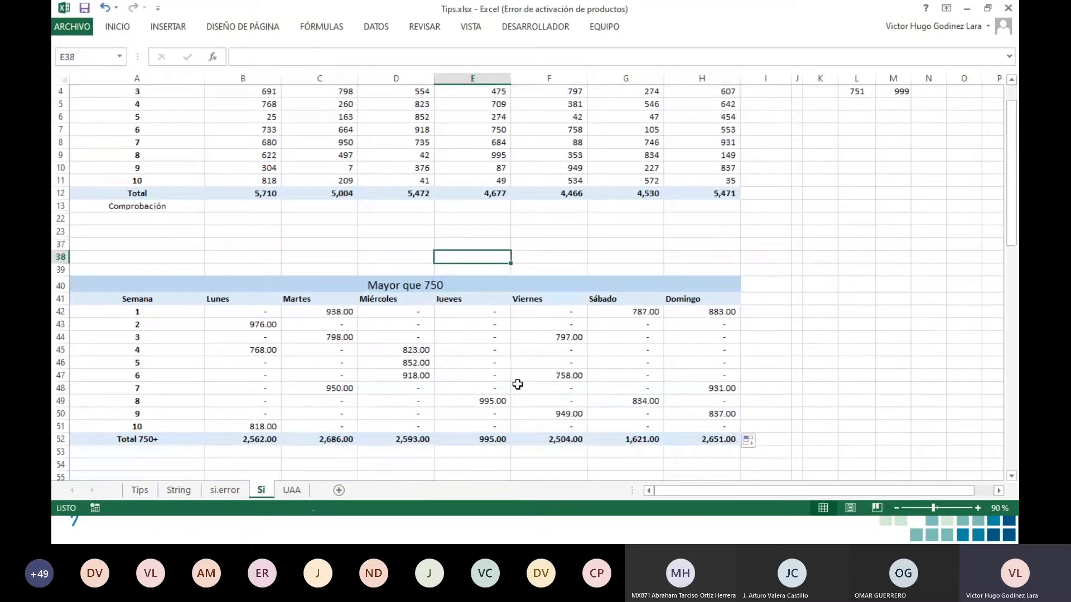
{"action": "scroll", "coordinate": [495, 371], "scroll_direction": "up", "scroll_amount": 1}
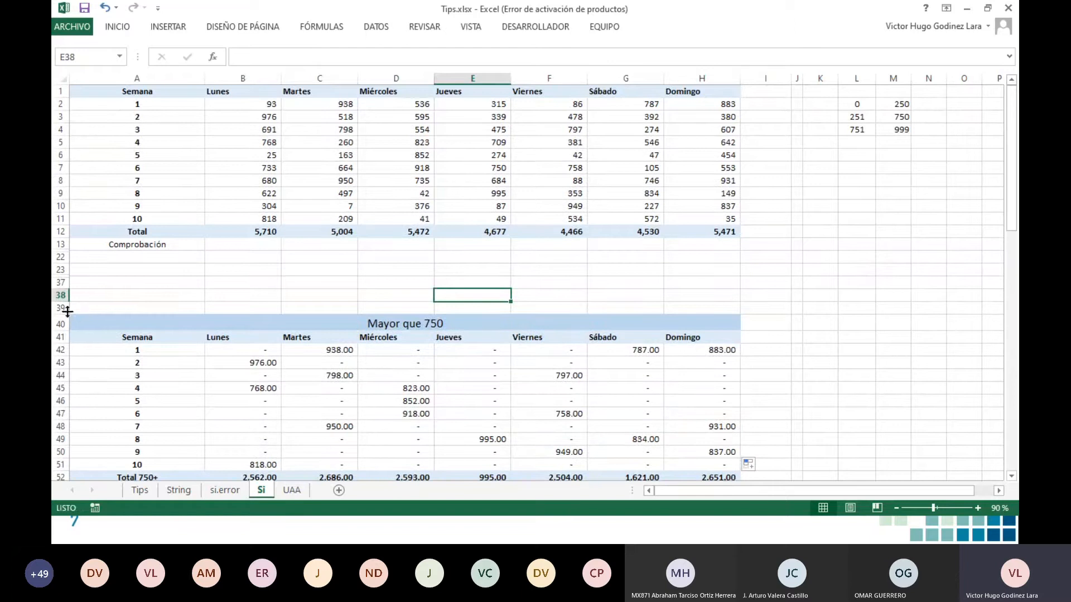
Step: Hide rows 39 to 52, which hold the "Mayor que 750" table
{"action": "left_click_drag", "start_coordinate": [67, 311], "coordinate": [65, 449]}
{"action": "right_click", "coordinate": [220, 339]}
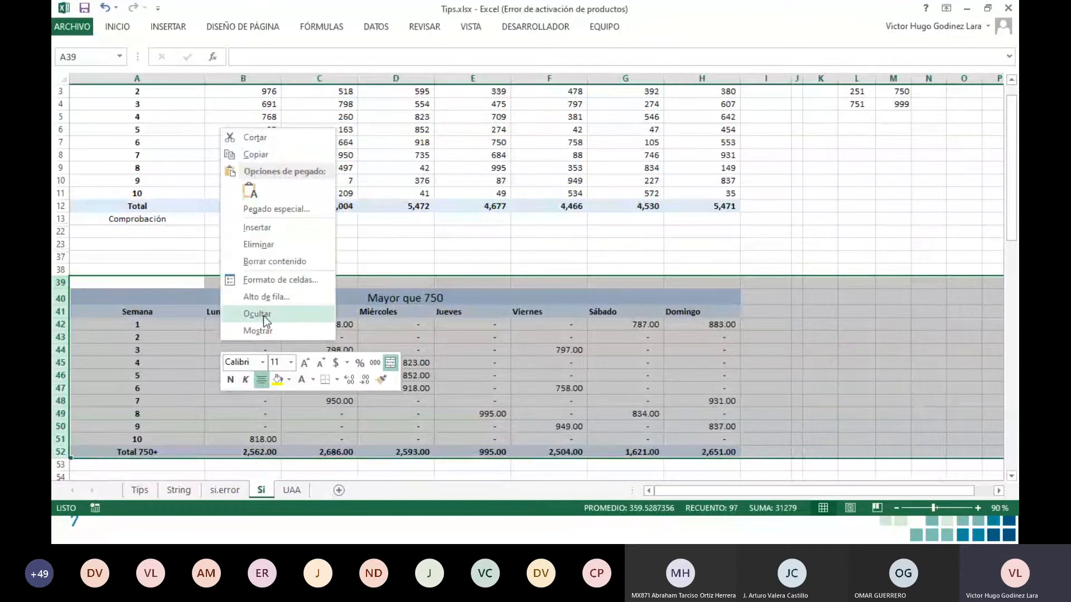
{"action": "left_click", "coordinate": [263, 315]}
Step: Re-enter the formula =SI(Y(B2>250,B2<=750),B2,0) in B58 for week 1 Lunes of the "Mayor que 250 y menor o igual que 750" table
{"action": "left_click", "coordinate": [245, 347]}
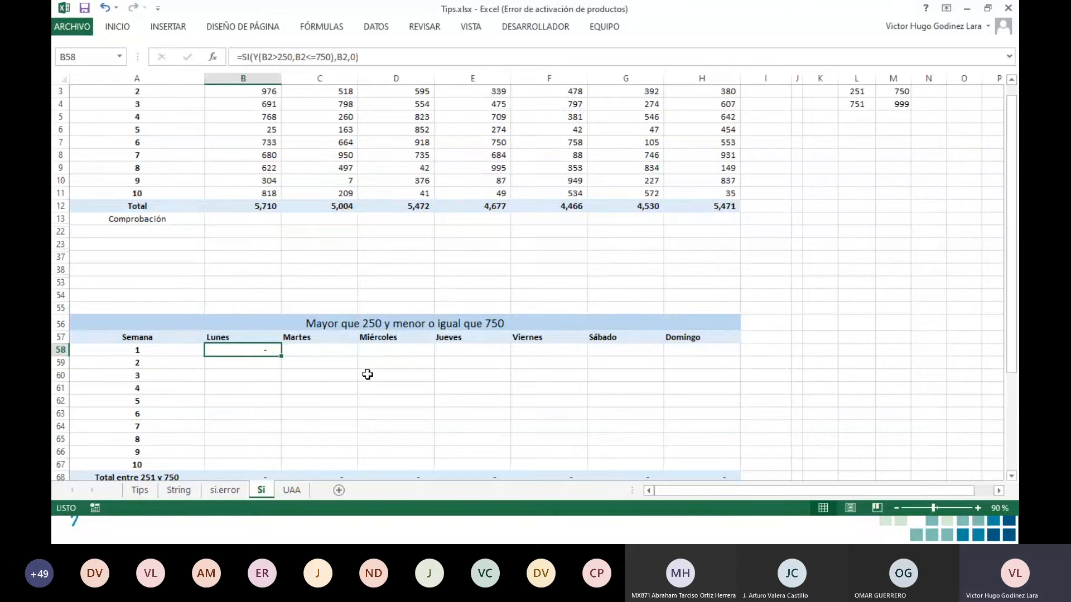
{"action": "type", "text": "=si"}
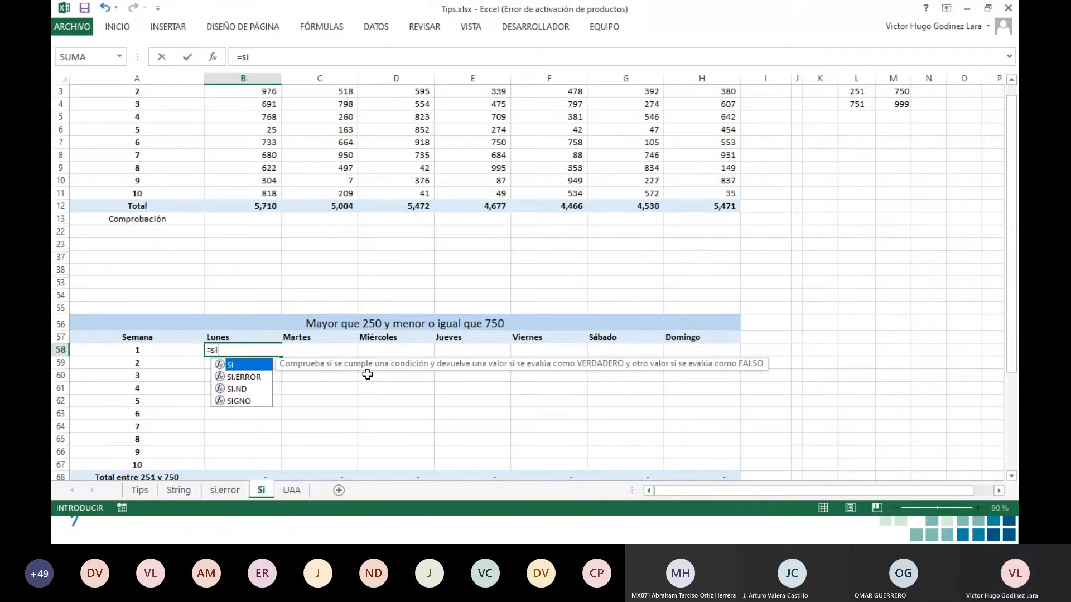
{"action": "type", "text": "("}
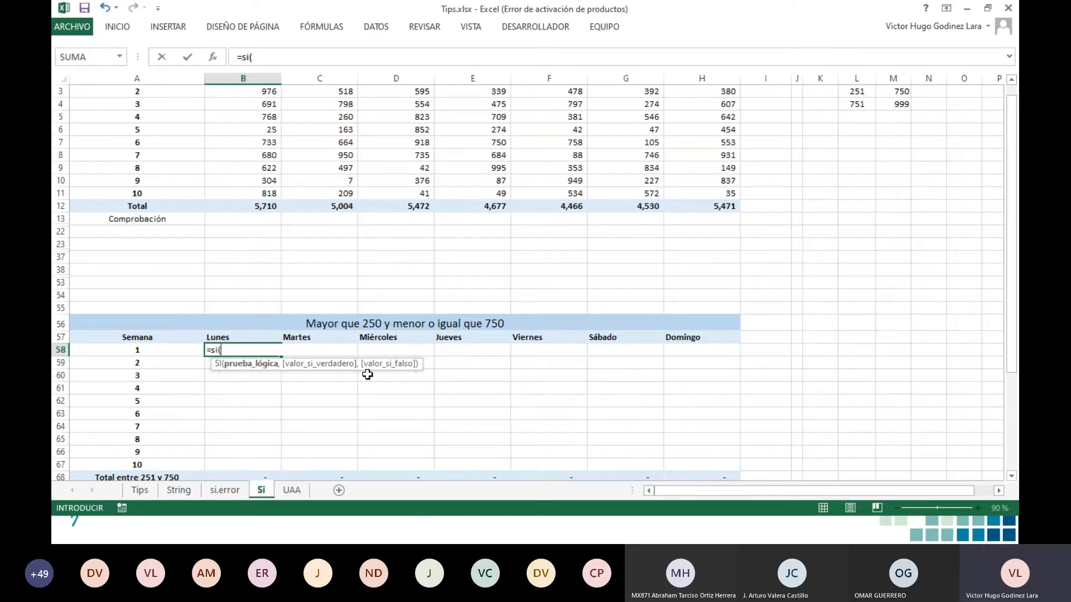
{"action": "type", "text": "Y"}
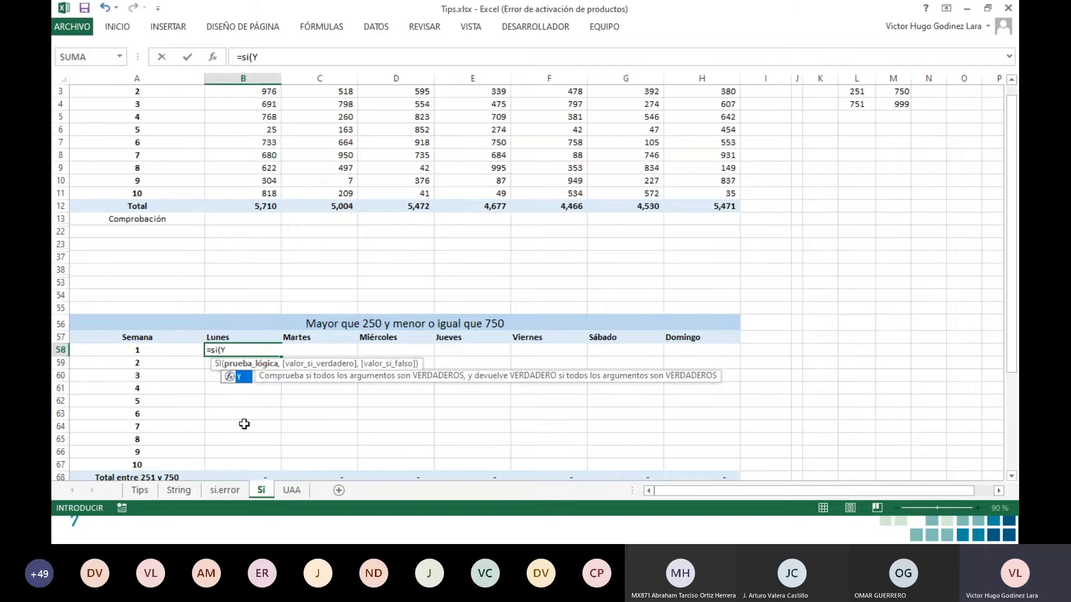
{"action": "type", "text": "("}
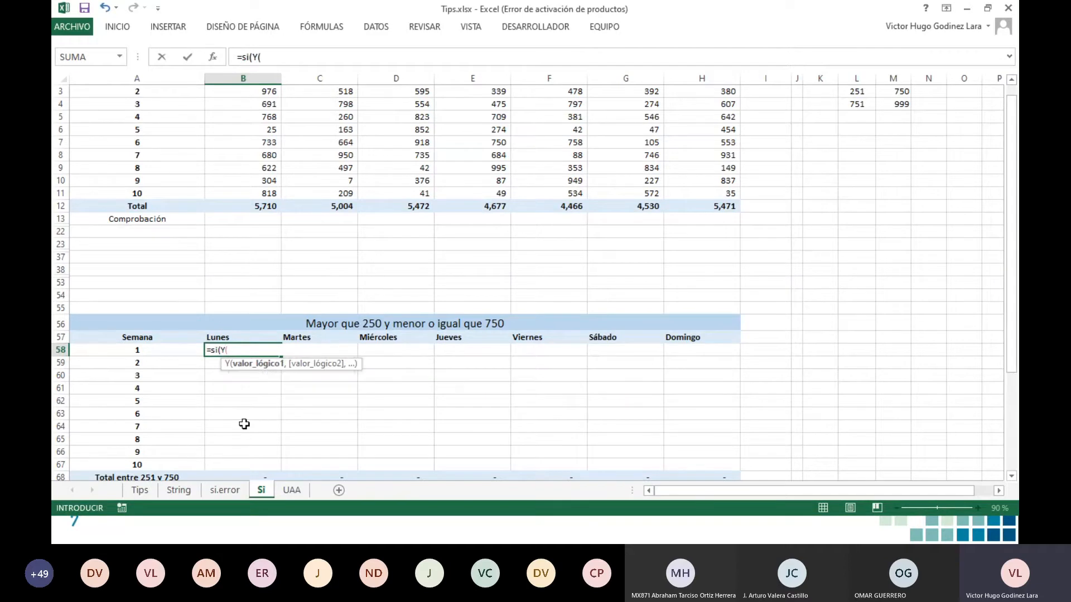
{"action": "scroll", "coordinate": [251, 385], "scroll_direction": "up", "scroll_amount": 1}
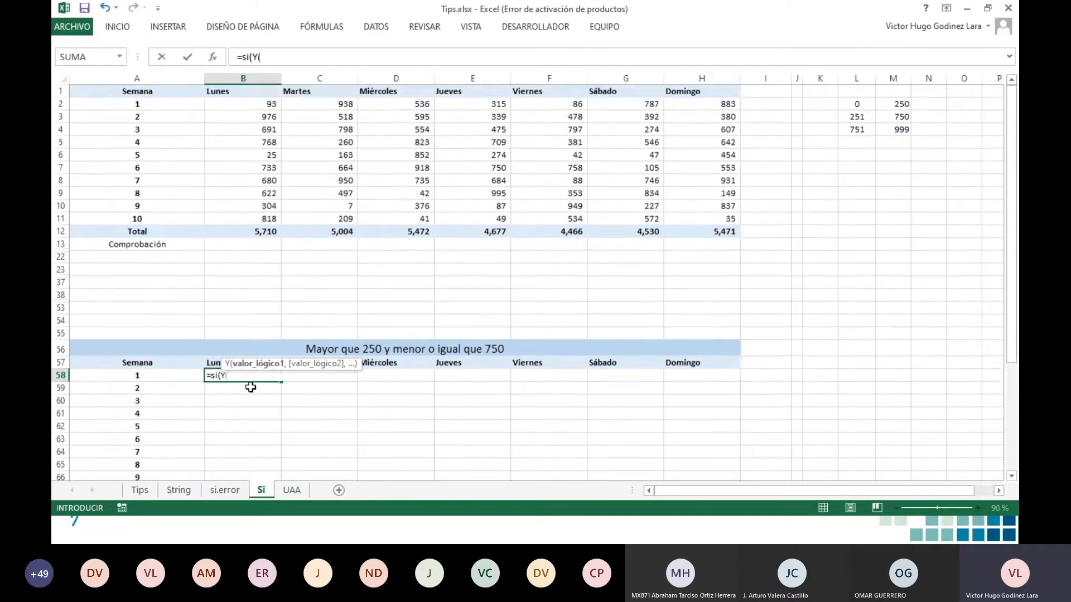
{"action": "left_click", "coordinate": [274, 104]}
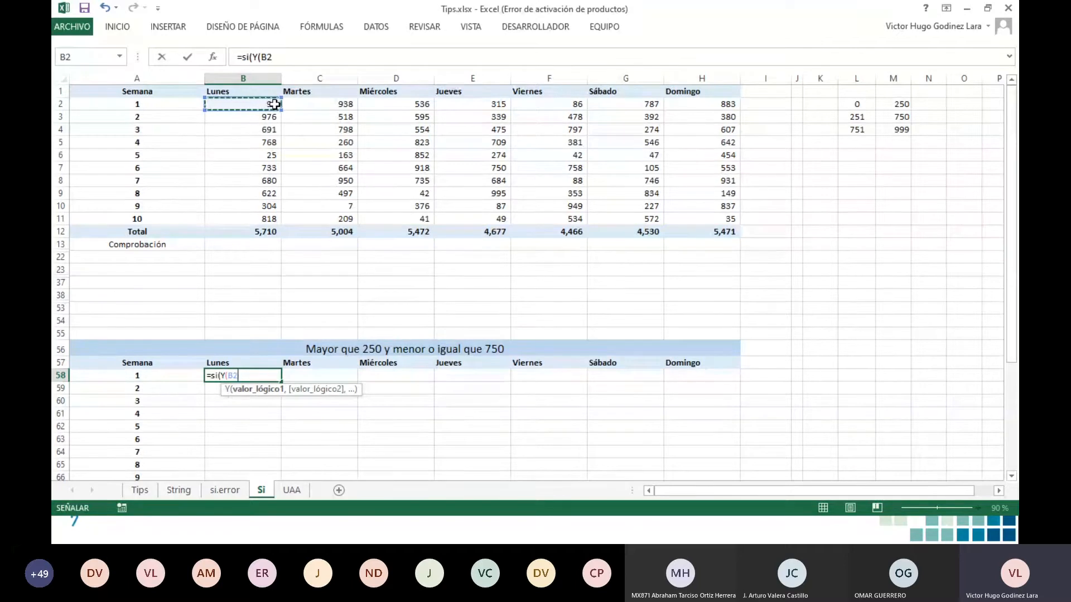
{"action": "type", "text": ">"}
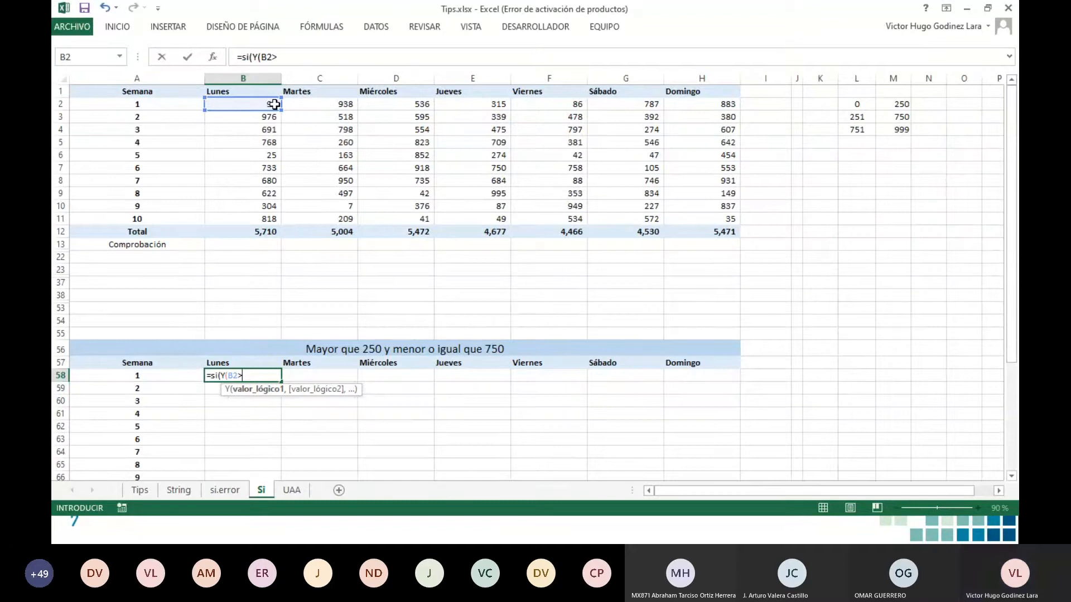
{"action": "type", "text": "250"}
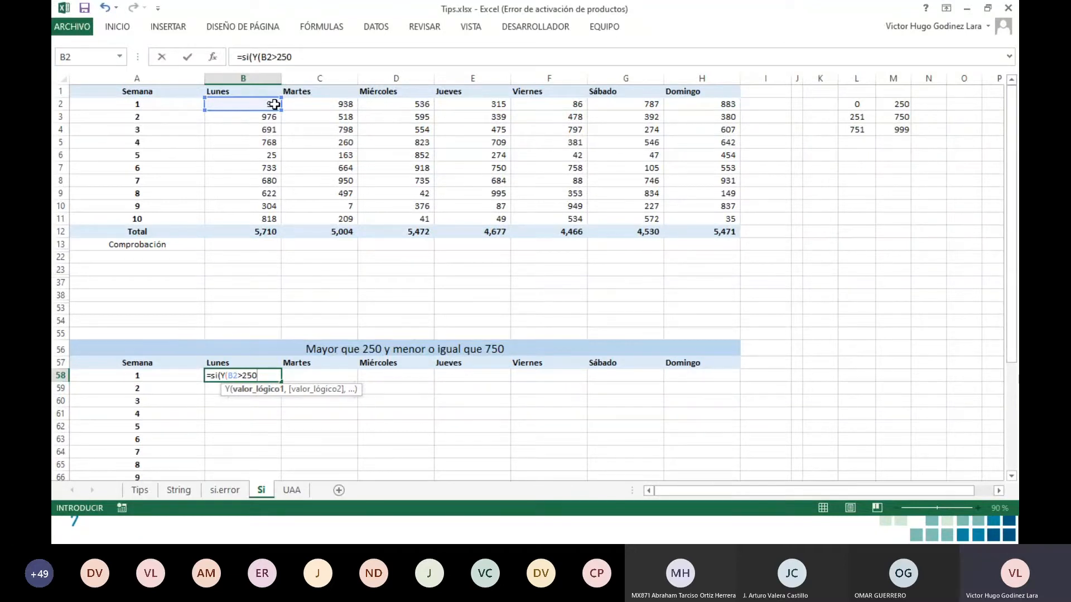
{"action": "type", "text": ","}
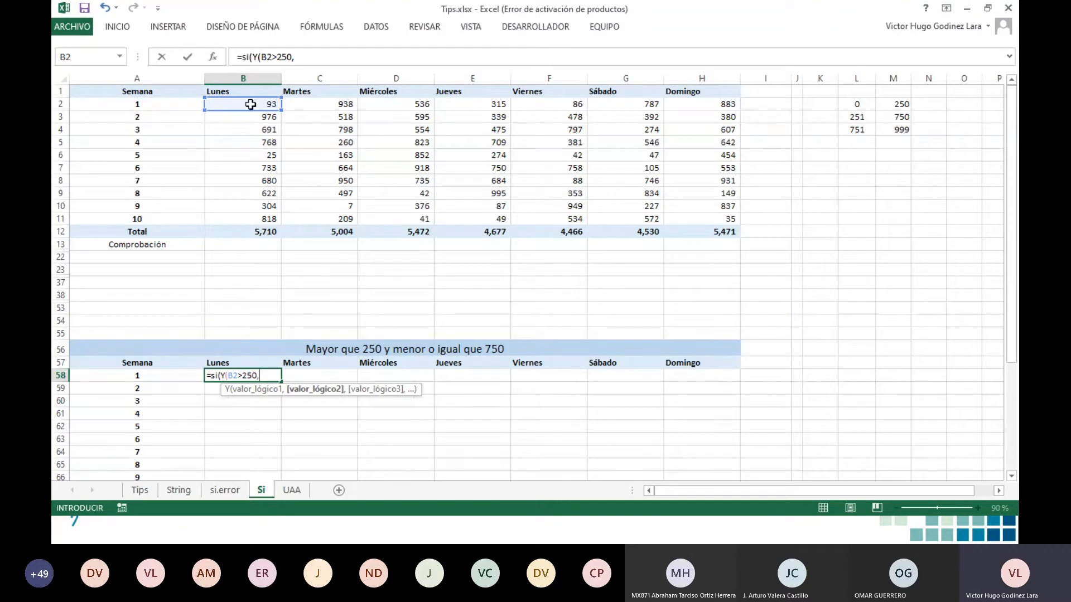
{"action": "left_click", "coordinate": [250, 105]}
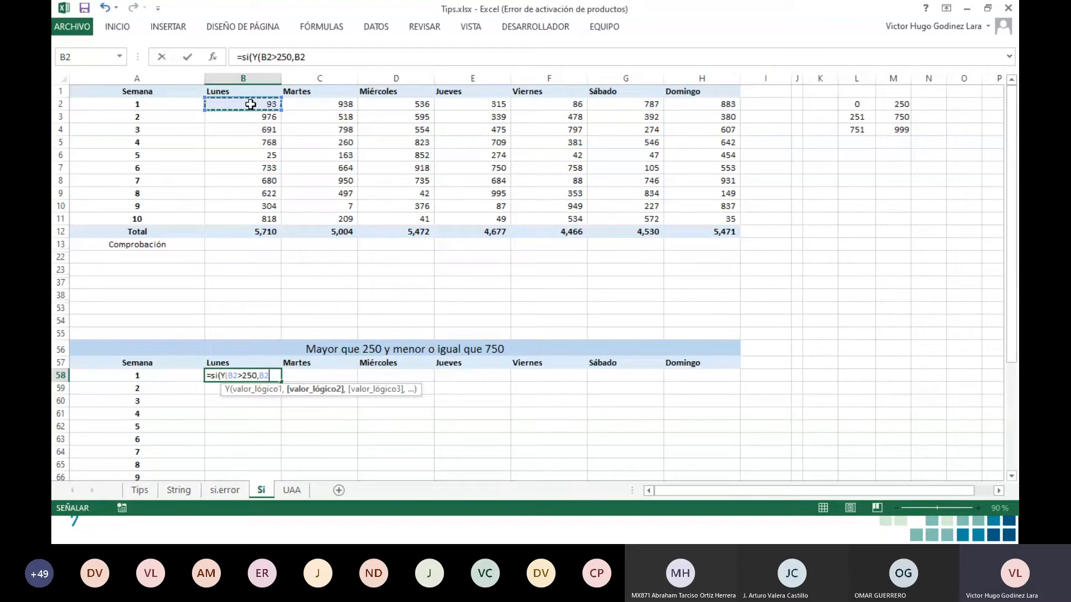
{"action": "type", "text": "<=750"}
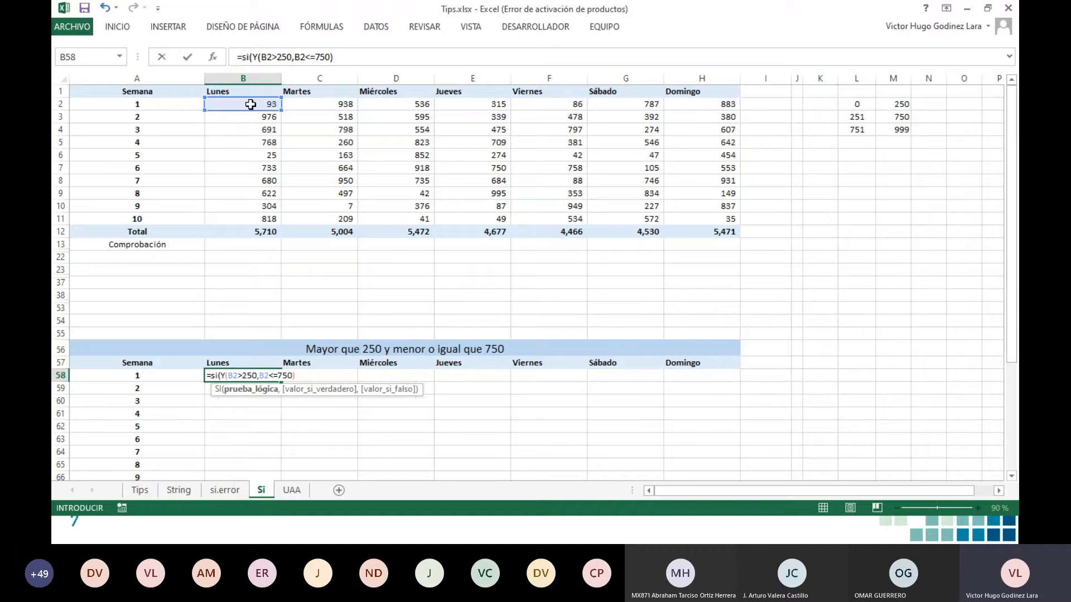
{"action": "type", "text": ","}
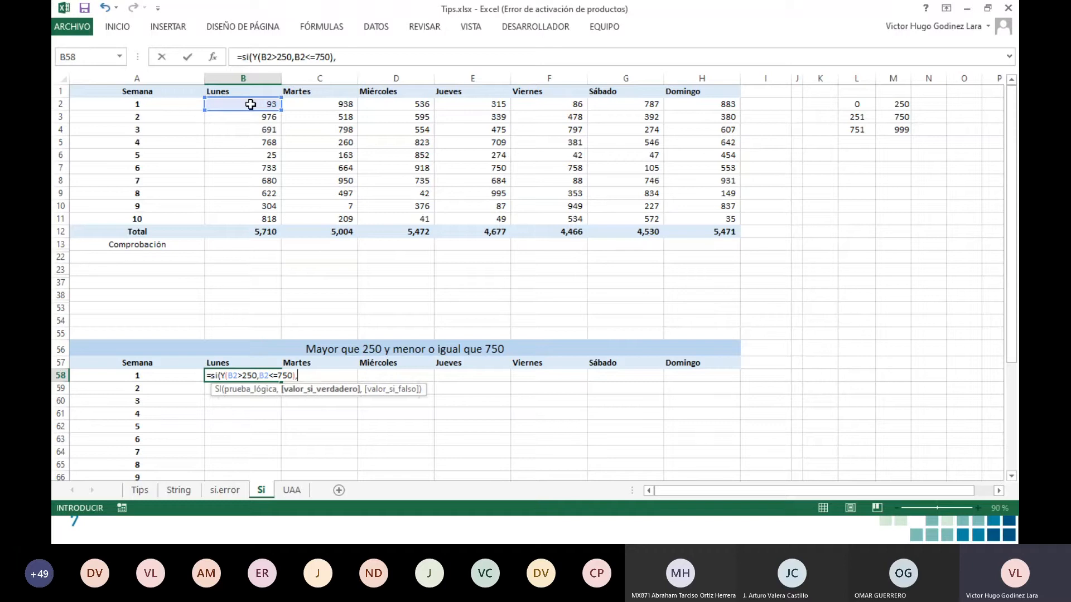
{"action": "left_click", "coordinate": [260, 102]}
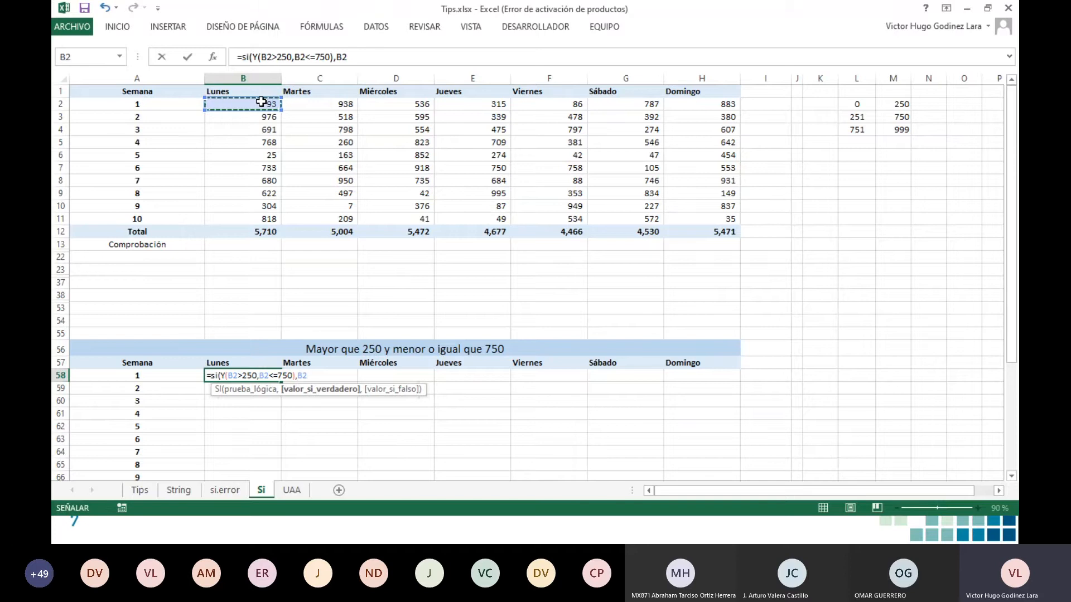
{"action": "type", "text": ",0"}
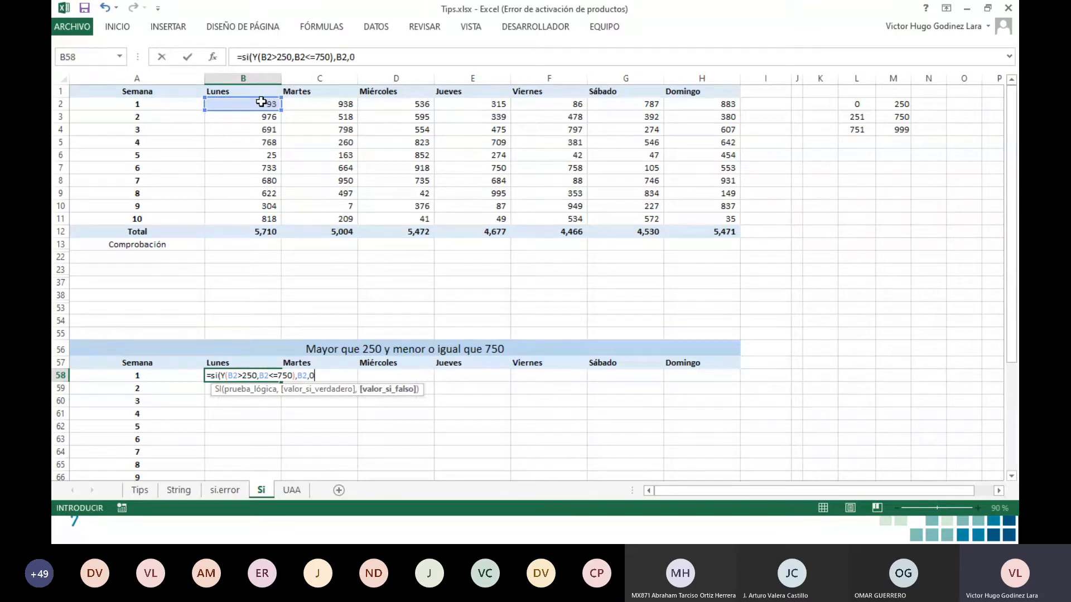
{"action": "key", "text": "Return"}
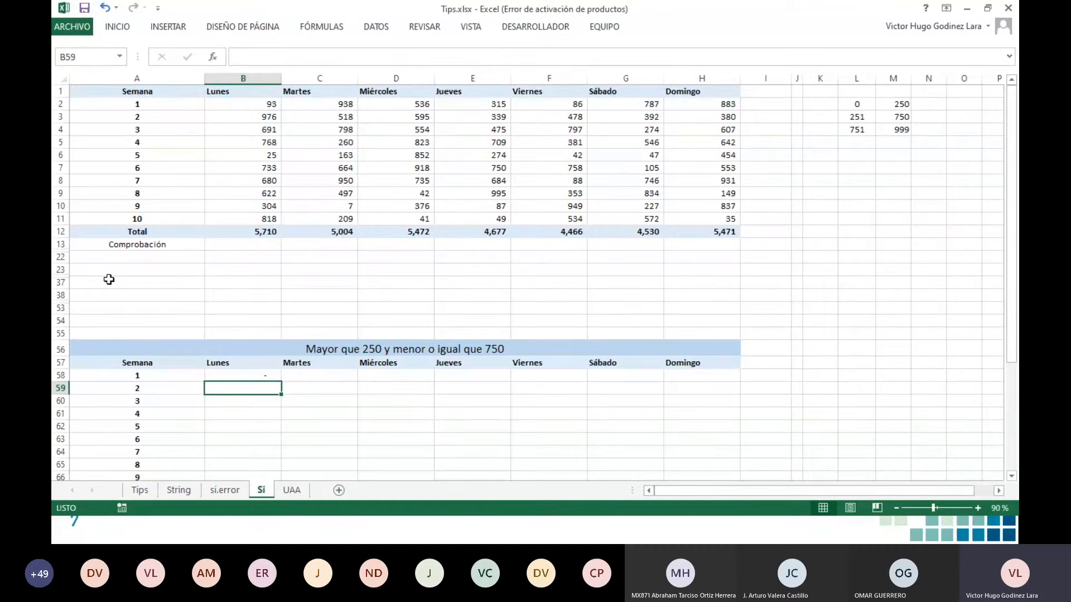
Step: Hide the empty rows 23 to 54 above the "Mayor que 250 y menor o igual que 750" table
{"action": "left_click_drag", "start_coordinate": [61, 269], "coordinate": [61, 320]}
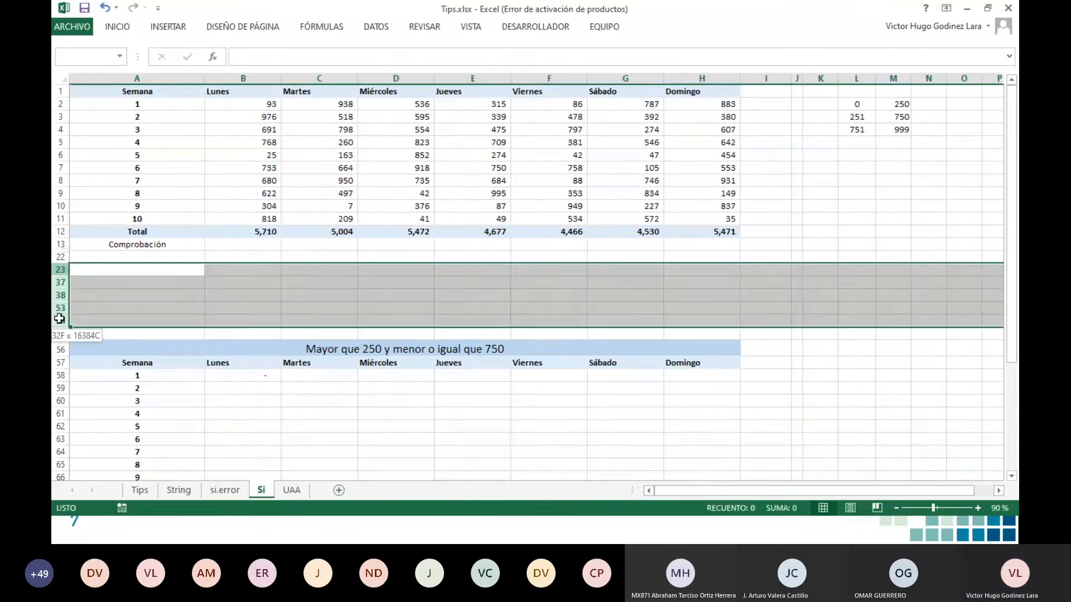
{"action": "right_click", "coordinate": [93, 299]}
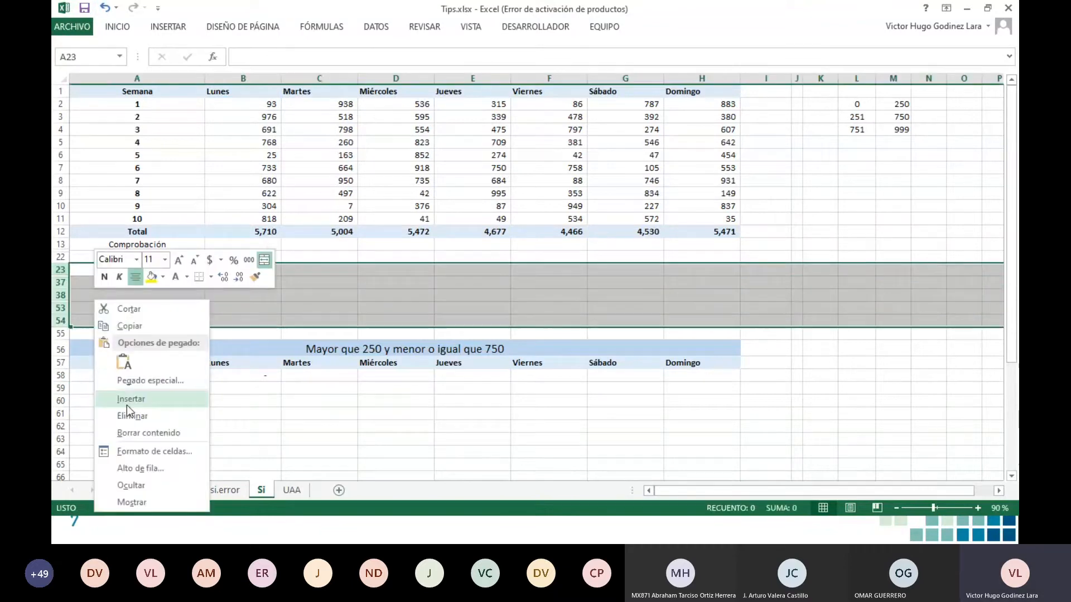
{"action": "left_click", "coordinate": [132, 478]}
Step: Fill the B58 formula down to row 67 and across through Domingo
{"action": "left_click", "coordinate": [261, 313]}
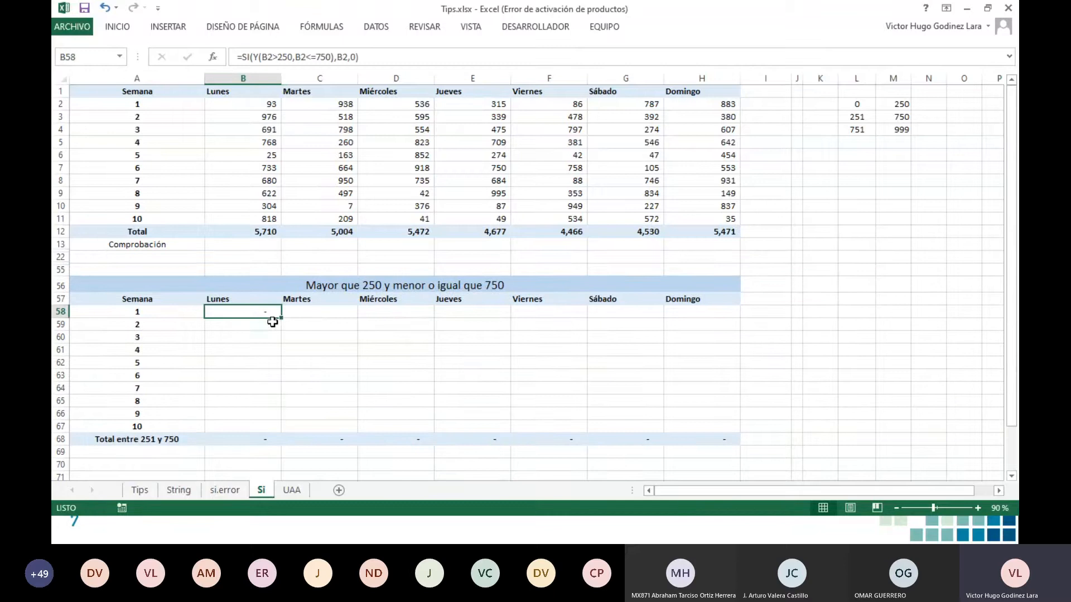
{"action": "double_click", "coordinate": [280, 318]}
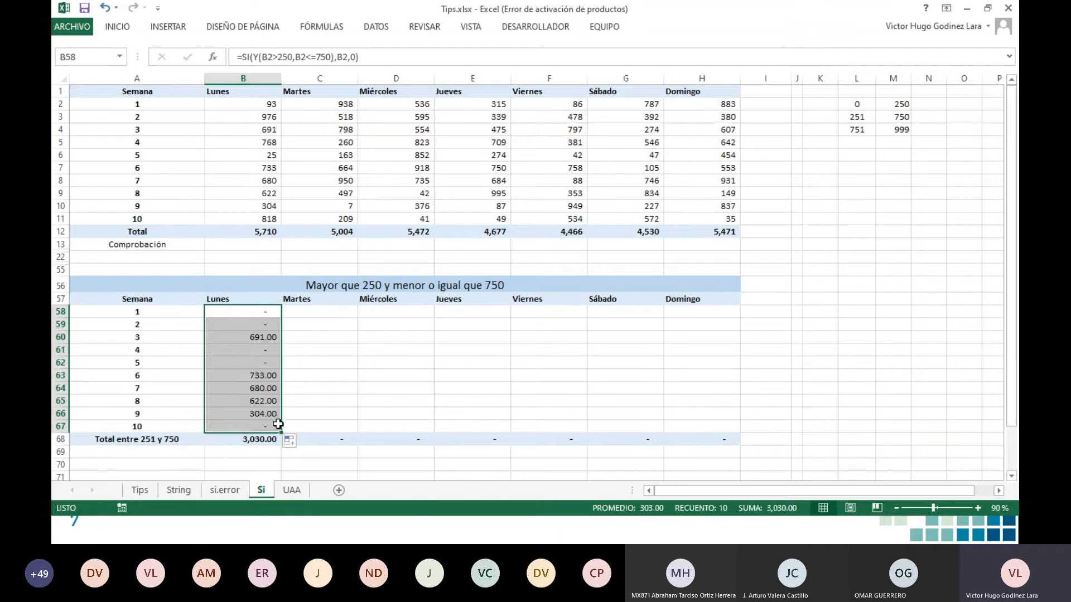
{"action": "left_click_drag", "start_coordinate": [282, 433], "coordinate": [719, 426]}
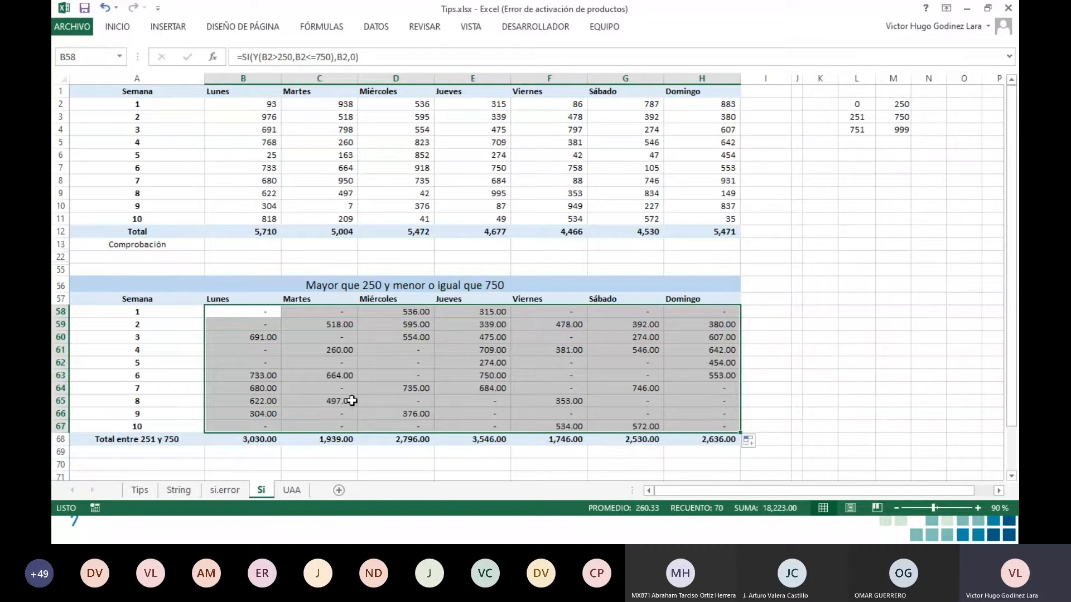
Step: Unhide all hidden rows between row 13 and row 56
{"action": "left_click_drag", "start_coordinate": [61, 244], "coordinate": [62, 285]}
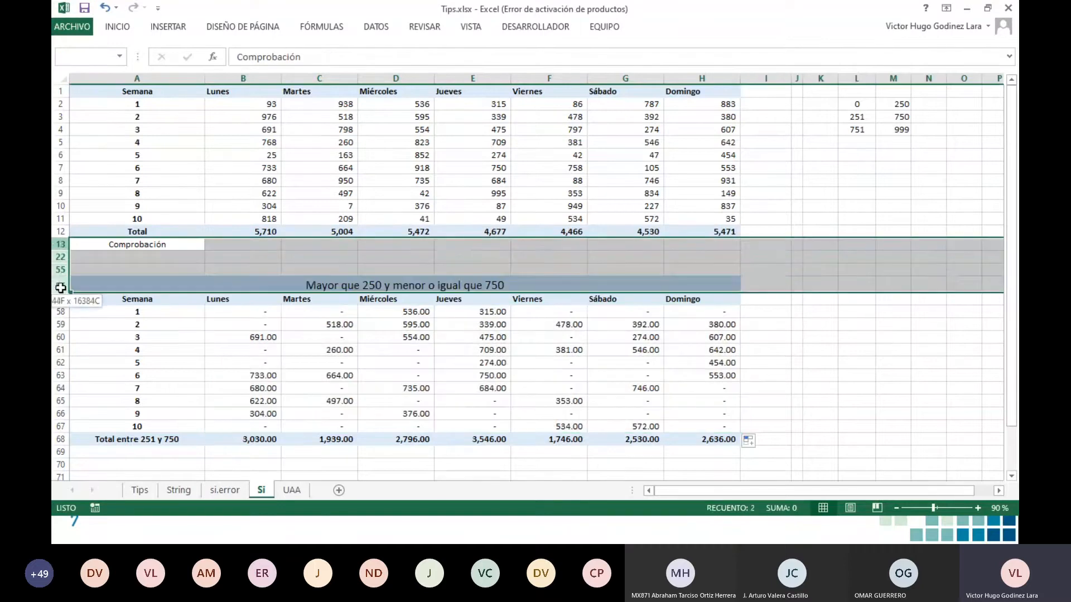
{"action": "right_click", "coordinate": [120, 271]}
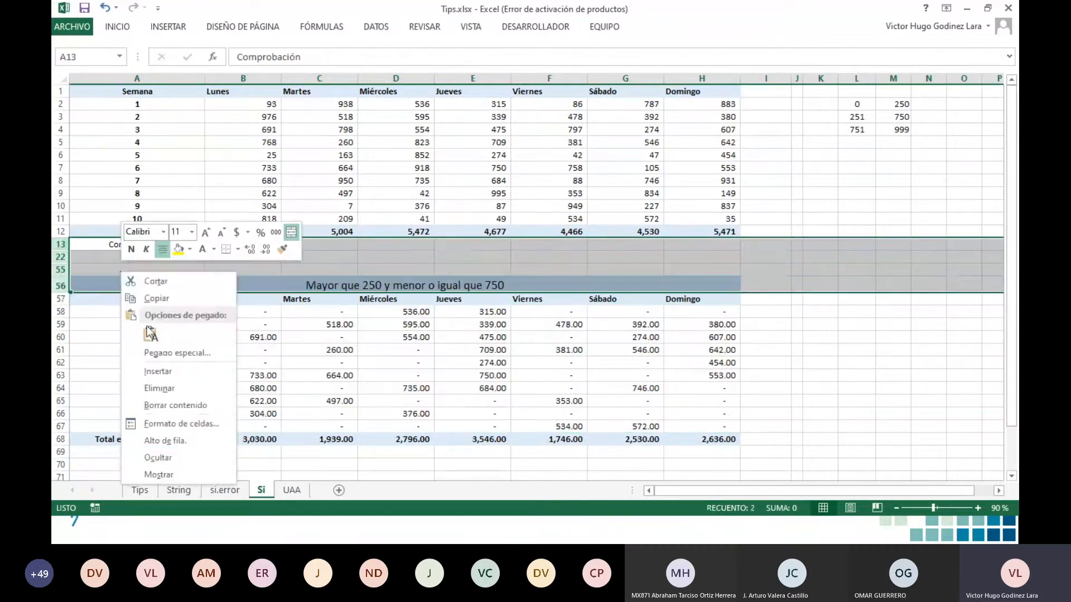
{"action": "left_click", "coordinate": [176, 464]}
Step: Review the "Menor o igual que 250", "Mayor que 750" and "Mayor que 250 y menor o igual que 750" tables and the Comprobación block
{"action": "scroll", "coordinate": [364, 292], "scroll_direction": "down", "scroll_amount": 4}
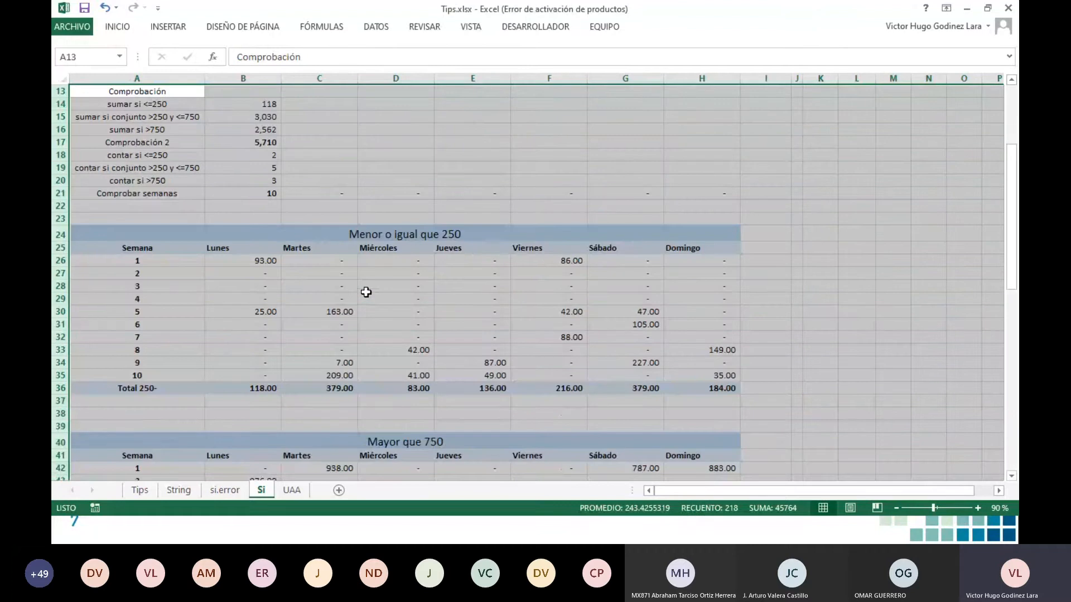
{"action": "scroll", "coordinate": [434, 262], "scroll_direction": "down", "scroll_amount": 5}
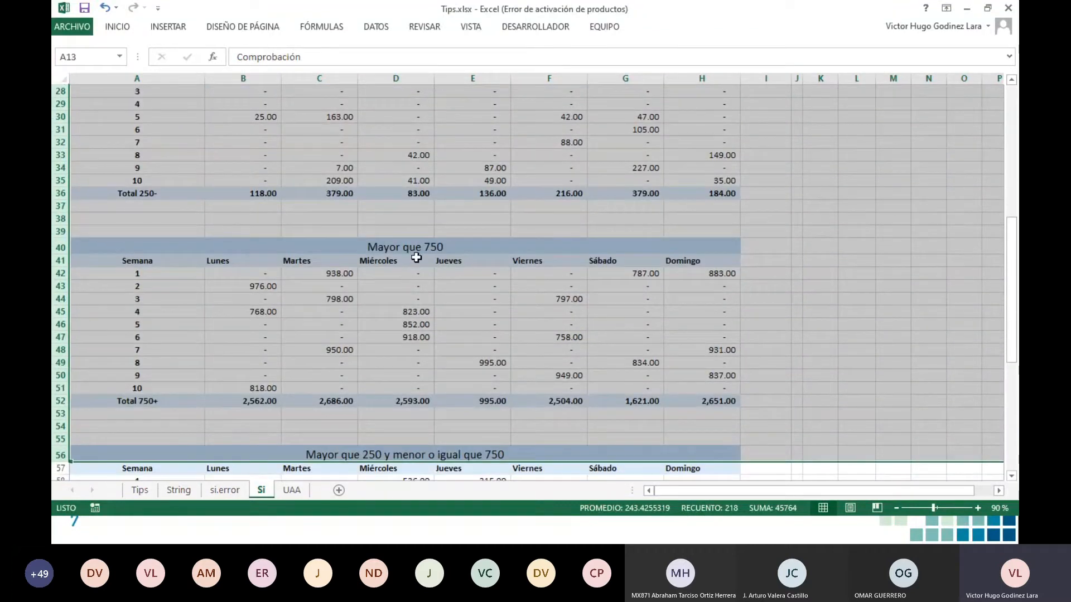
{"action": "scroll", "coordinate": [416, 258], "scroll_direction": "down", "scroll_amount": 5}
{"action": "left_click", "coordinate": [396, 299]}
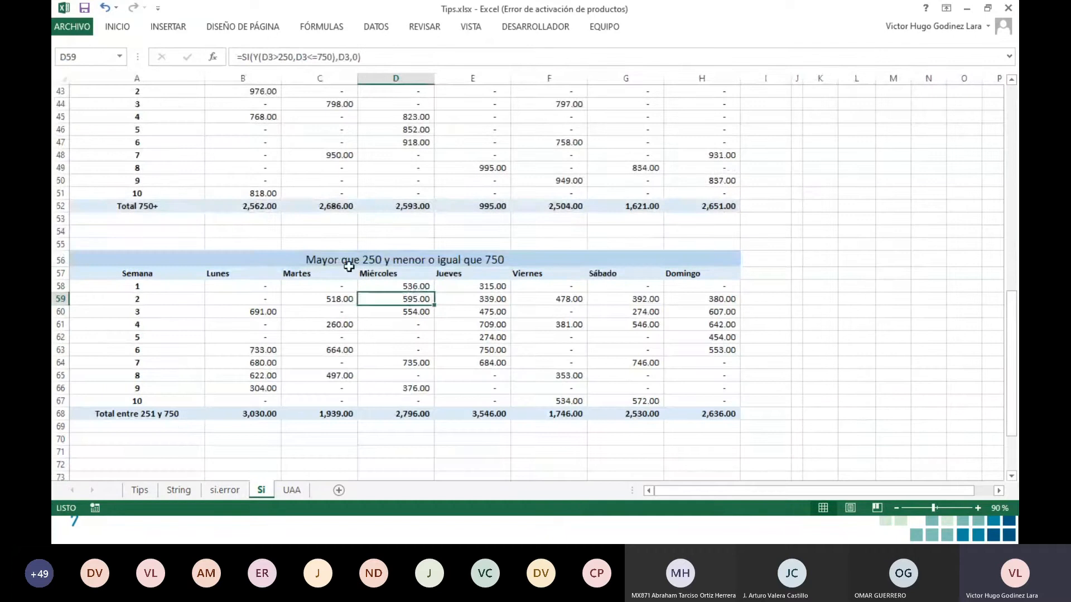
{"action": "left_click", "coordinate": [346, 264]}
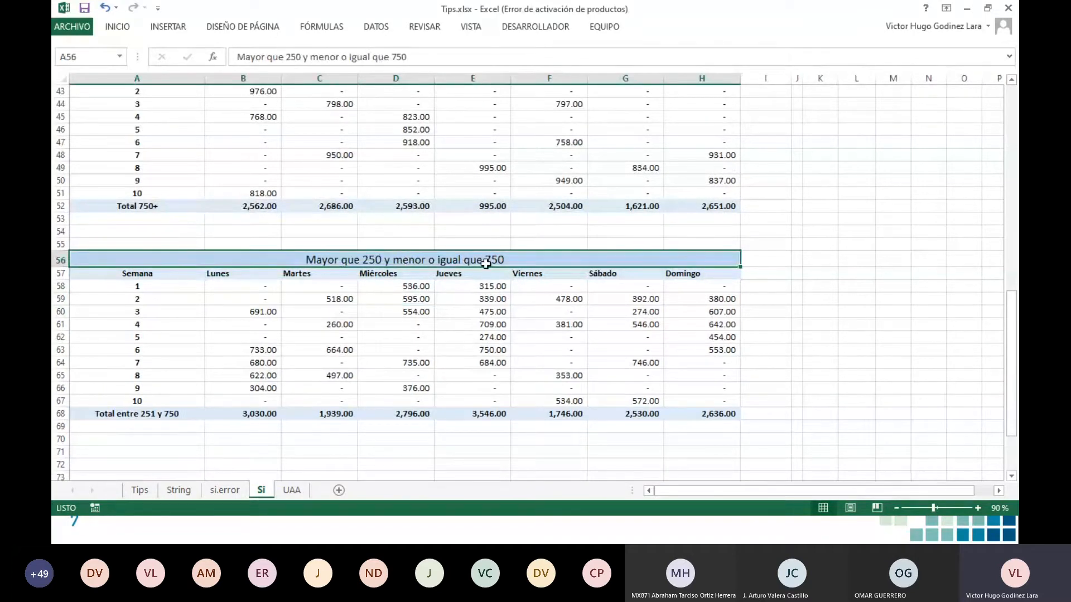
{"action": "scroll", "coordinate": [479, 296], "scroll_direction": "up", "scroll_amount": 2}
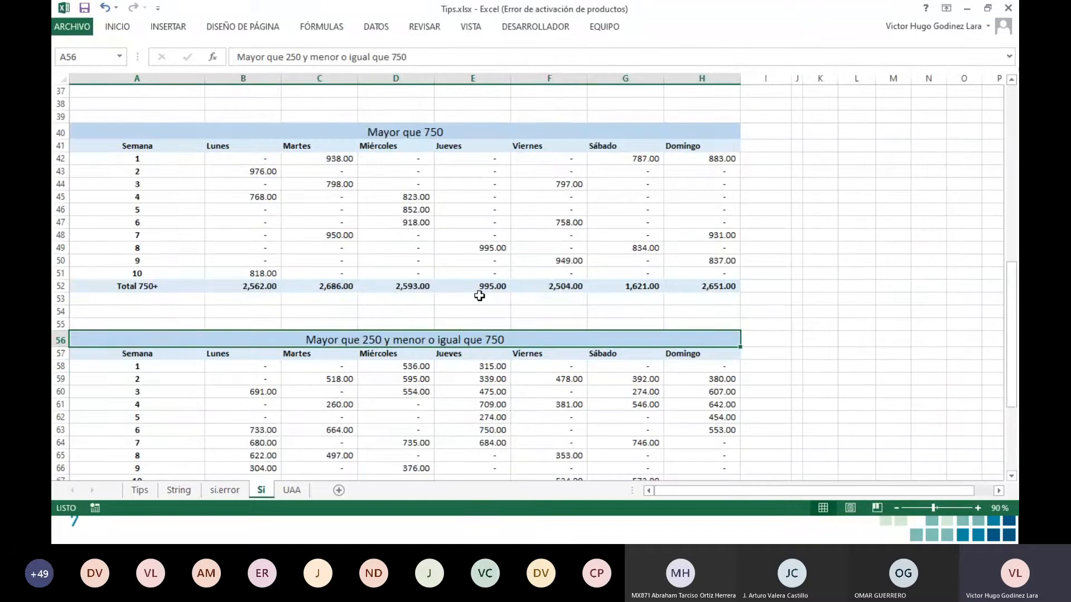
{"action": "scroll", "coordinate": [446, 332], "scroll_direction": "down", "scroll_amount": 2}
{"action": "scroll", "coordinate": [446, 332], "scroll_direction": "up", "scroll_amount": 14}
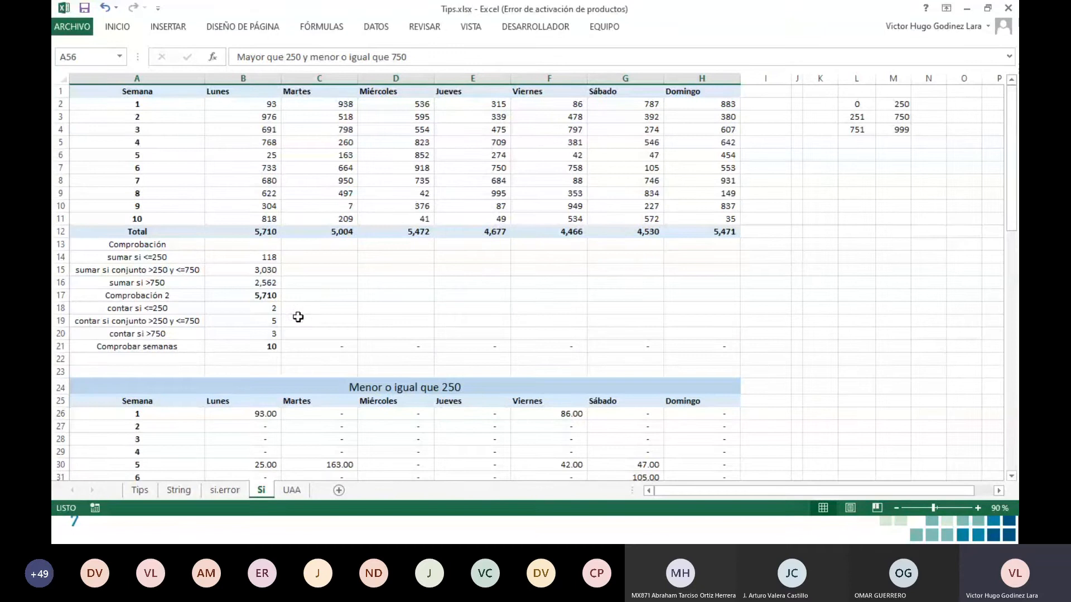
Step: Start a SUMAR.SI formula in B14 with the Lunes values B2:B11 as the criteria range
{"action": "left_click", "coordinate": [265, 257]}
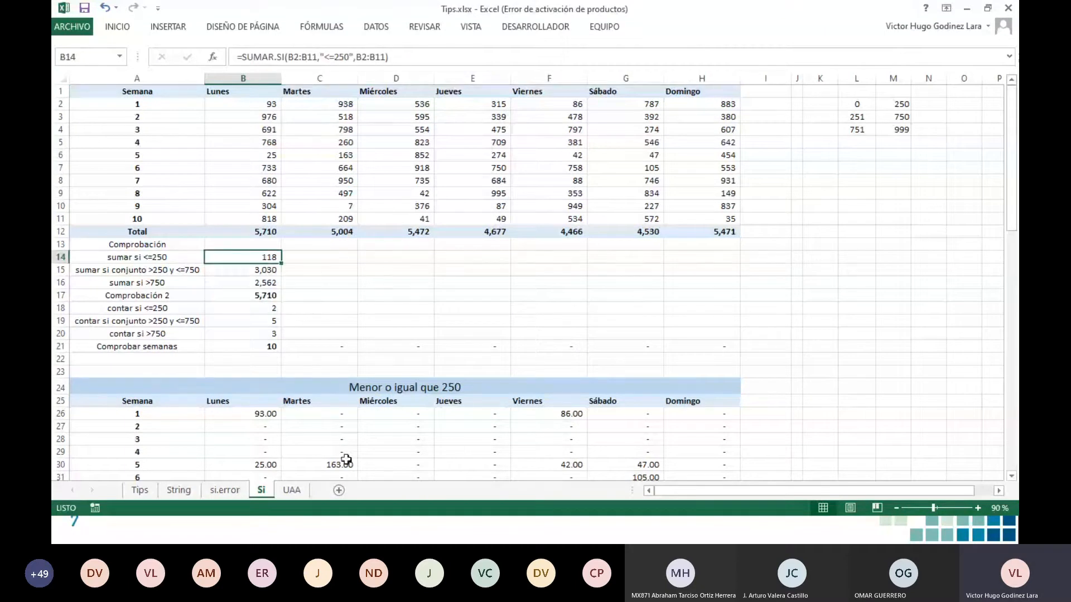
{"action": "scroll", "coordinate": [354, 372], "scroll_direction": "down", "scroll_amount": 4}
{"action": "scroll", "coordinate": [353, 372], "scroll_direction": "up", "scroll_amount": 4}
{"action": "type", "text": "="}
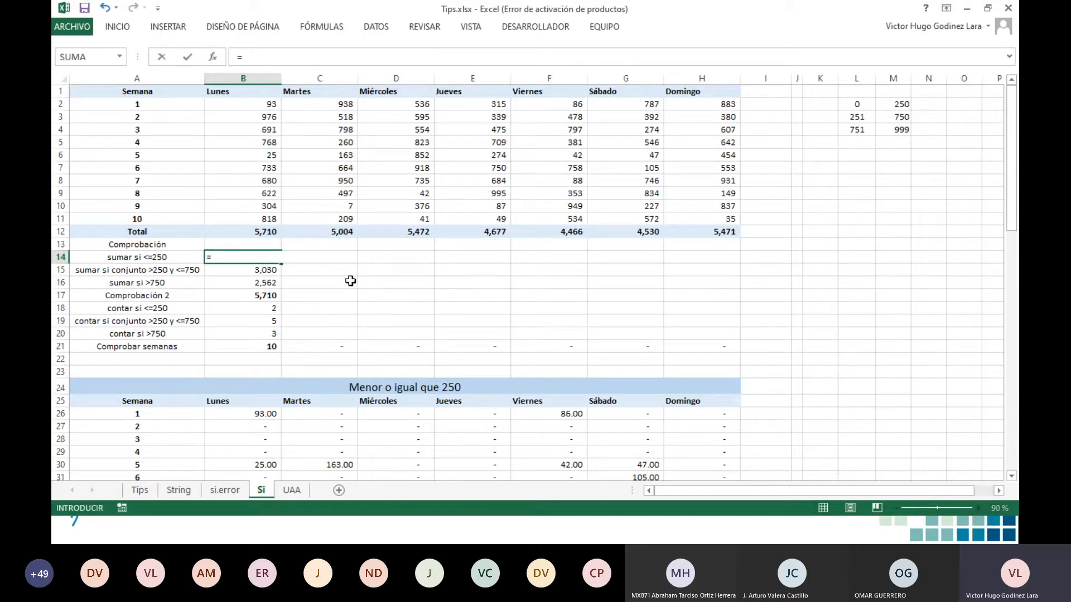
{"action": "type", "text": "su"}
{"action": "key", "text": "BackSpace"}
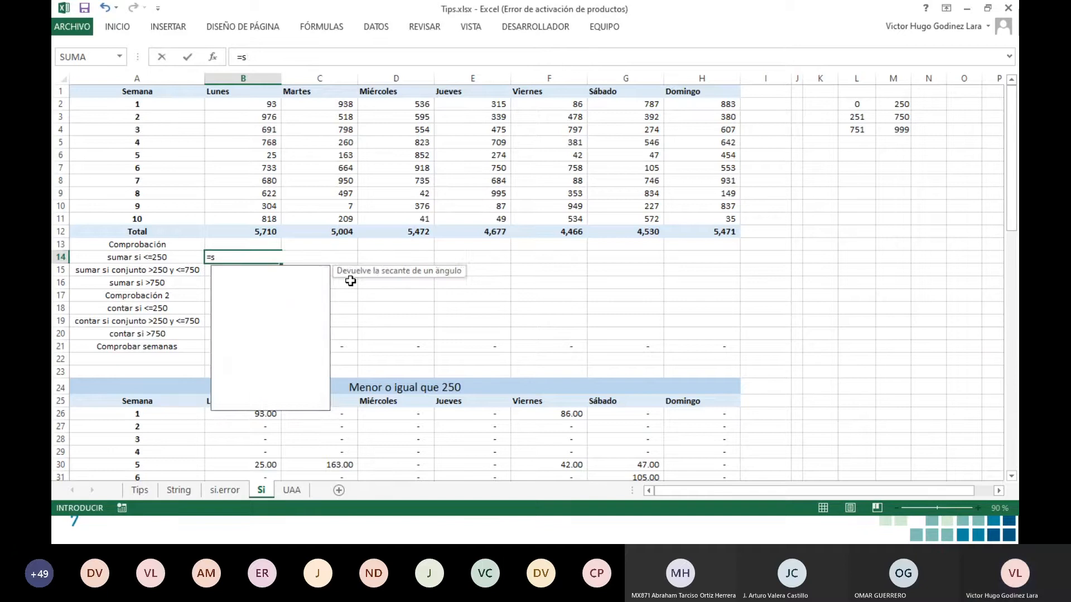
{"action": "type", "text": "um"}
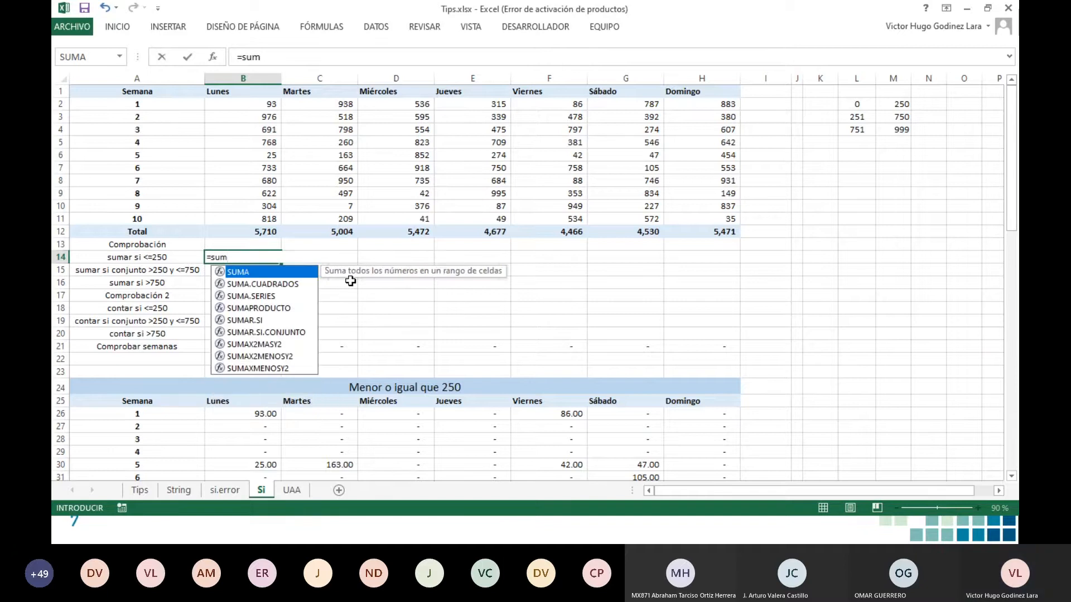
{"action": "type", "text": "ar"}
{"action": "key", "text": "Tab"}
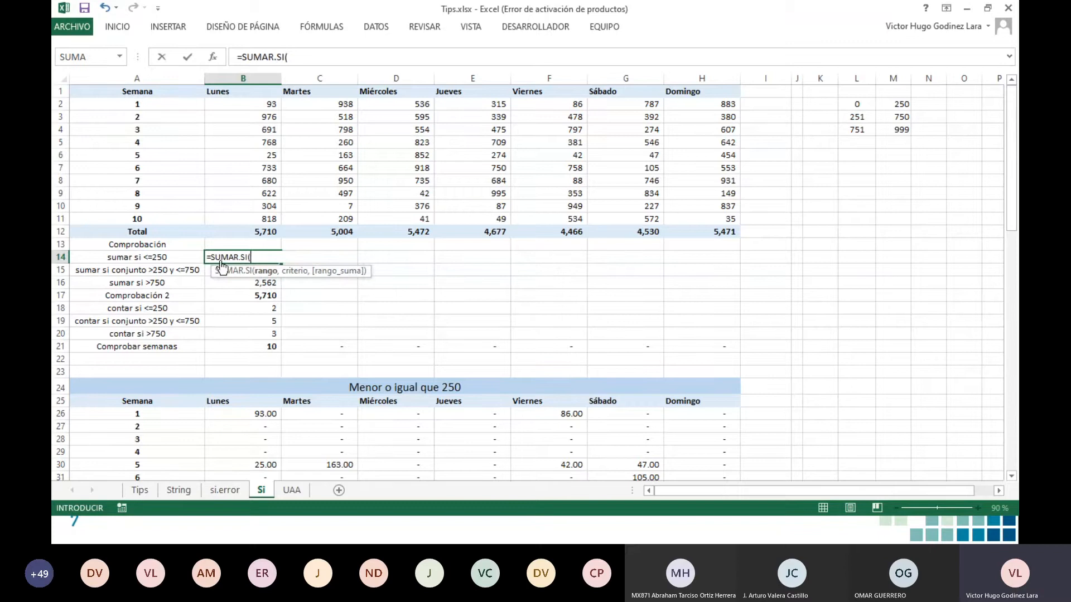
{"action": "left_click_drag", "start_coordinate": [258, 101], "coordinate": [270, 219]}
Step: Complete the B14 SUMAR.SI formula with the criterion "<=250" and B2:B11 as the sum range
{"action": "type", "text": ",\"<=20"}
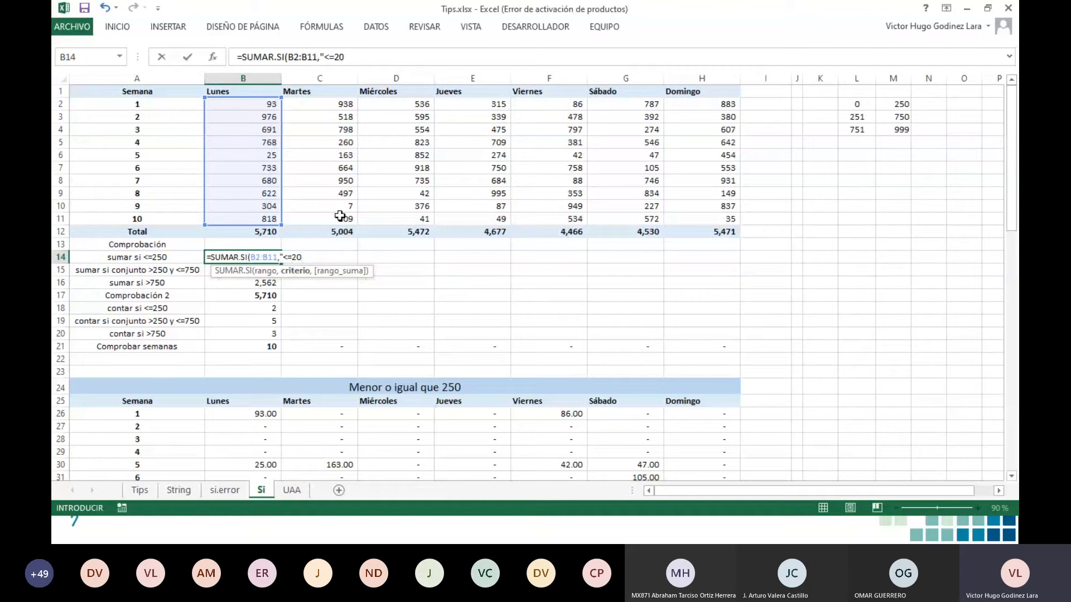
{"action": "key", "text": "BackSpace"}
{"action": "type", "text": "50\""}
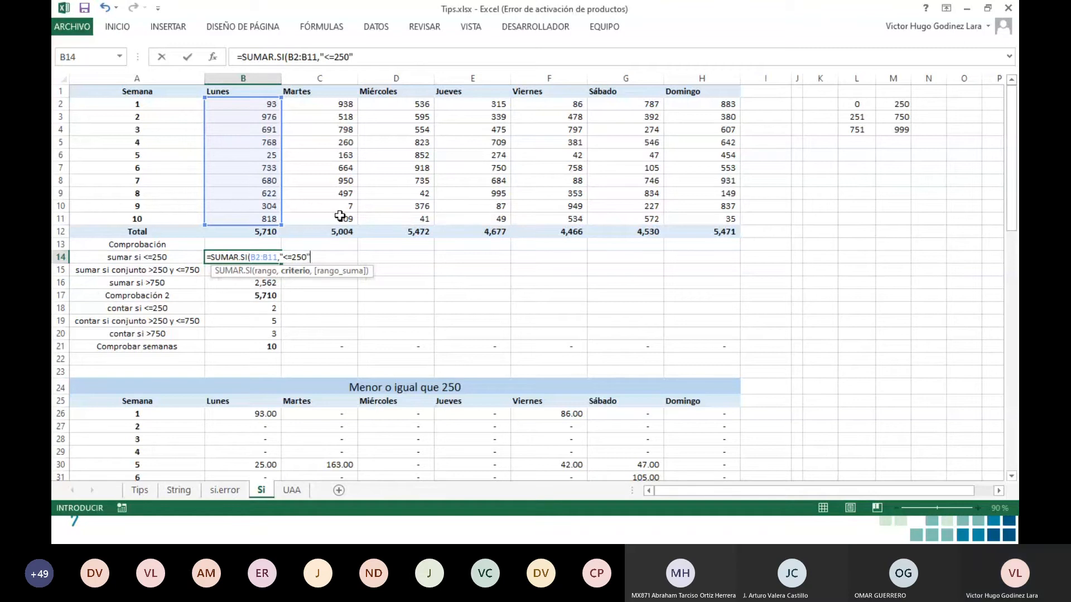
{"action": "type", "text": ","}
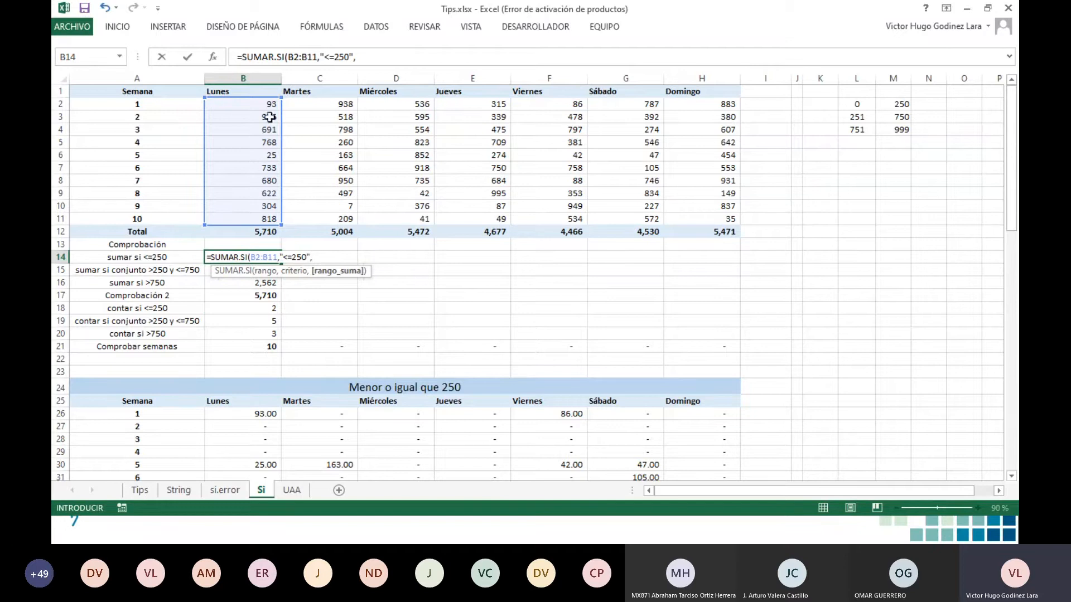
{"action": "left_click_drag", "start_coordinate": [270, 105], "coordinate": [254, 220]}
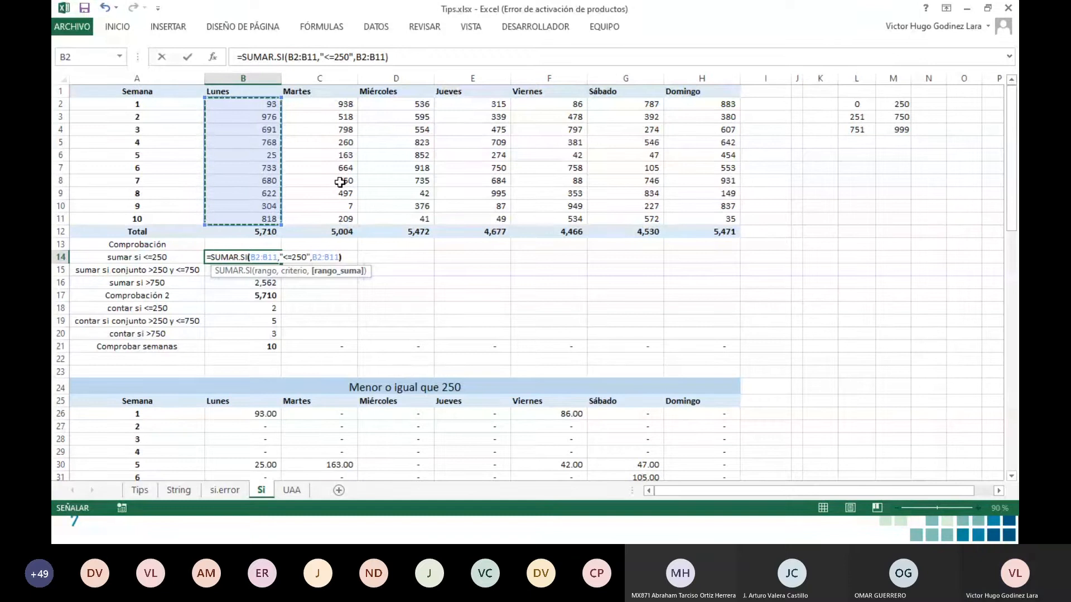
{"action": "key", "text": "Return"}
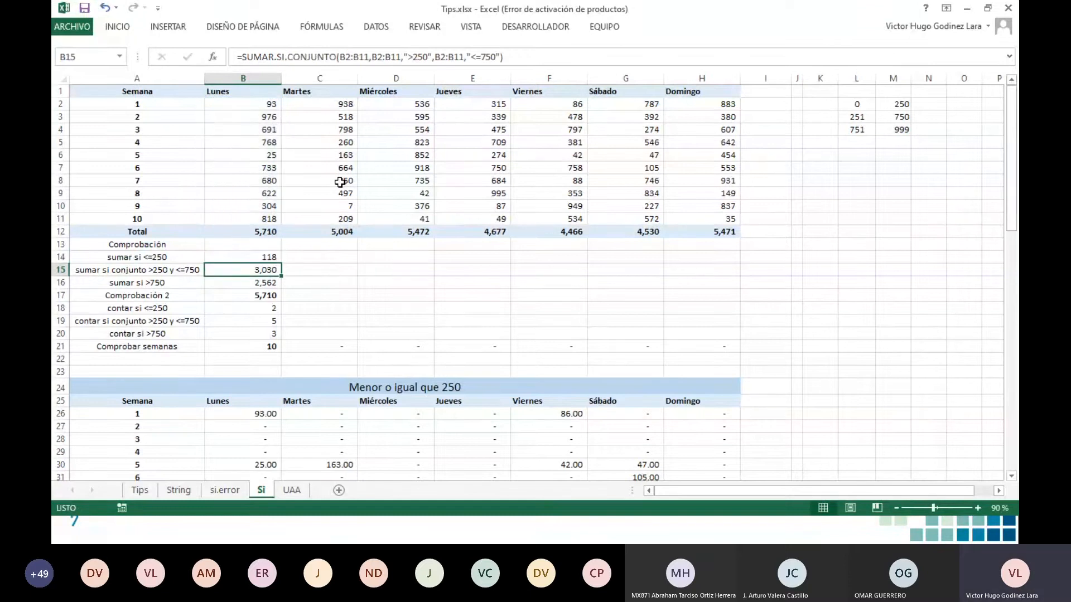
Step: Compare the B14 sum with the Lunes values and total in the "Menor o igual que 250" table and with the source values
{"action": "left_click", "coordinate": [264, 256]}
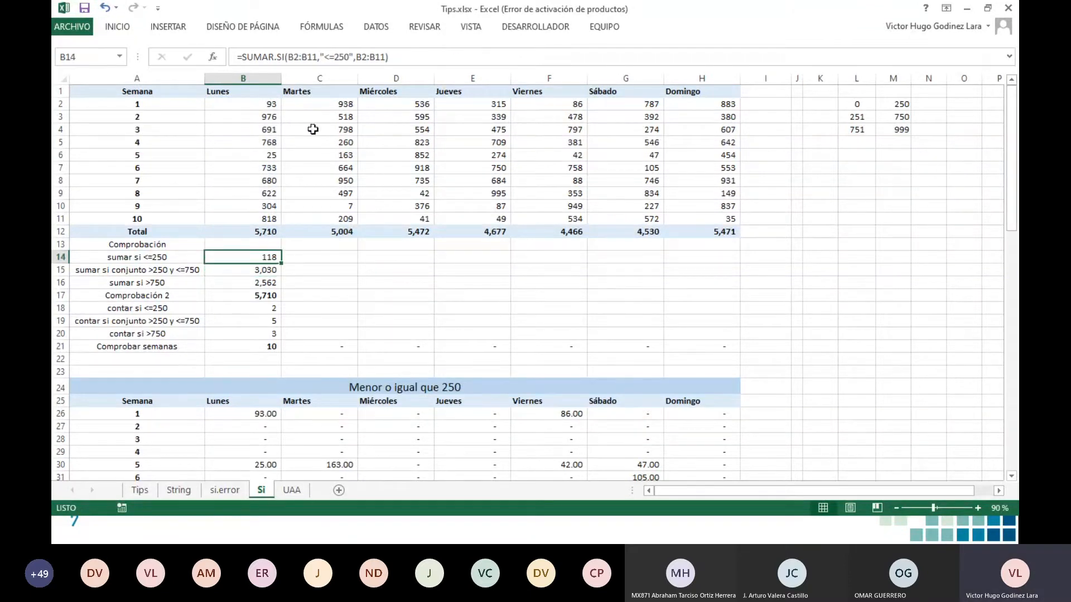
{"action": "scroll", "coordinate": [316, 283], "scroll_direction": "down", "scroll_amount": 3}
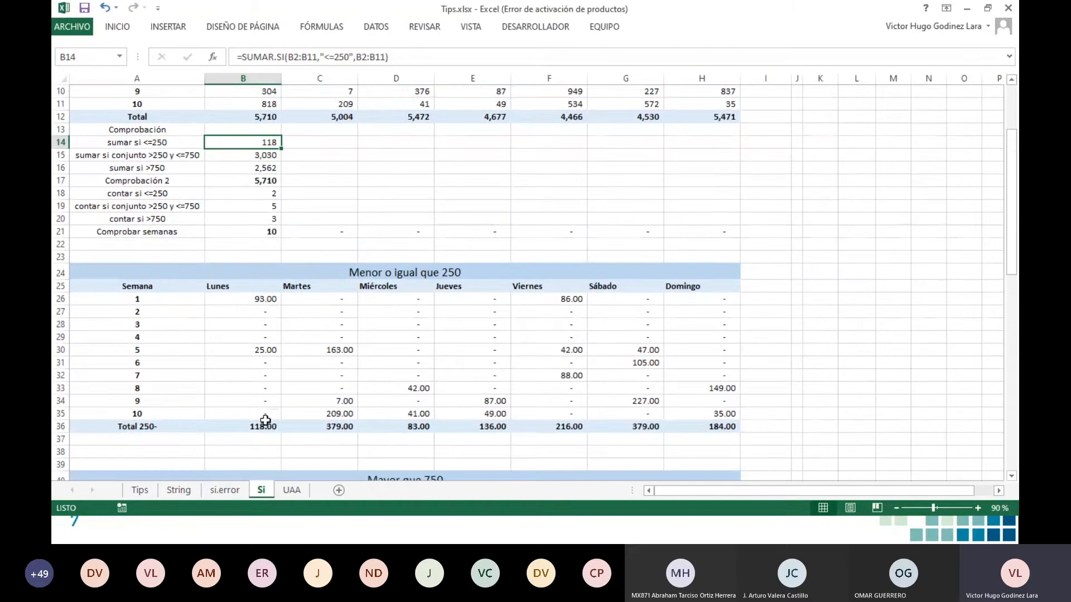
{"action": "left_click", "coordinate": [264, 425]}
{"action": "left_click_drag", "start_coordinate": [267, 299], "coordinate": [263, 416]}
{"action": "scroll", "coordinate": [349, 361], "scroll_direction": "up", "scroll_amount": 3}
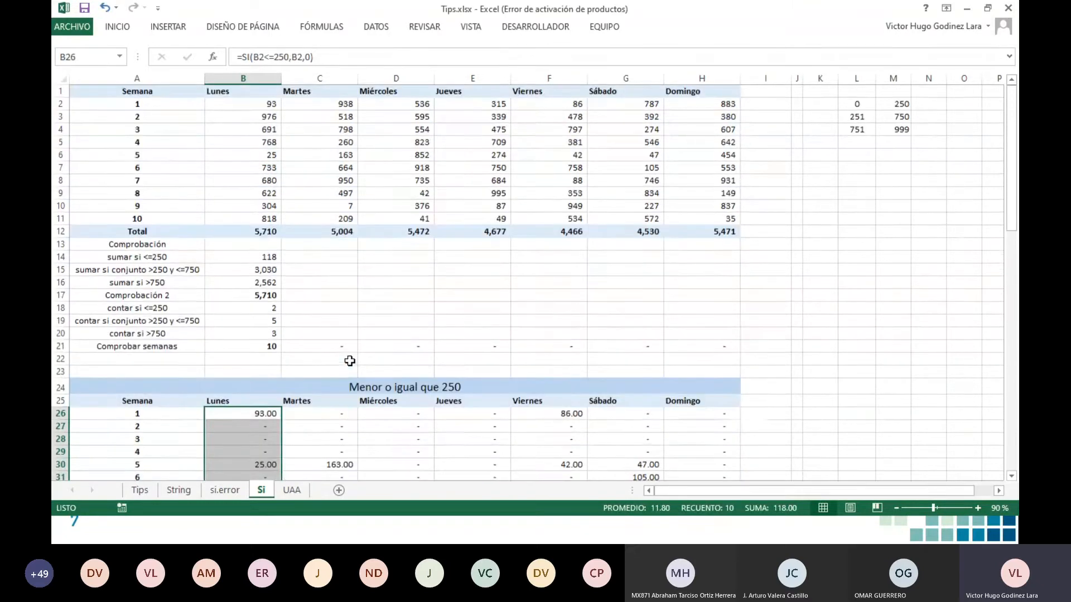
{"action": "left_click", "coordinate": [270, 257]}
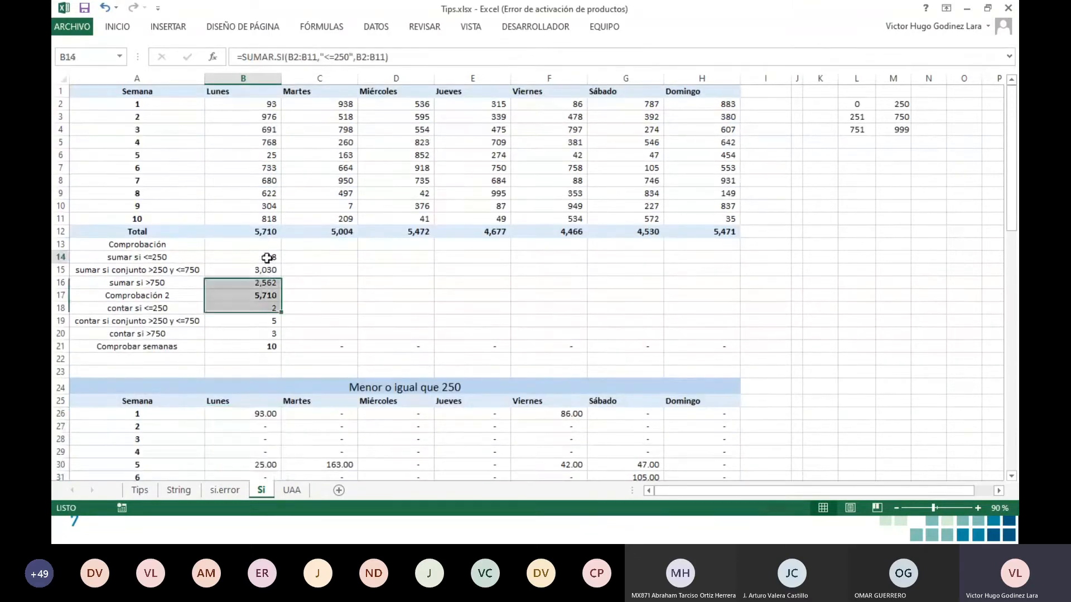
{"action": "left_click", "coordinate": [270, 103]}
{"action": "left_click", "coordinate": [266, 157]}
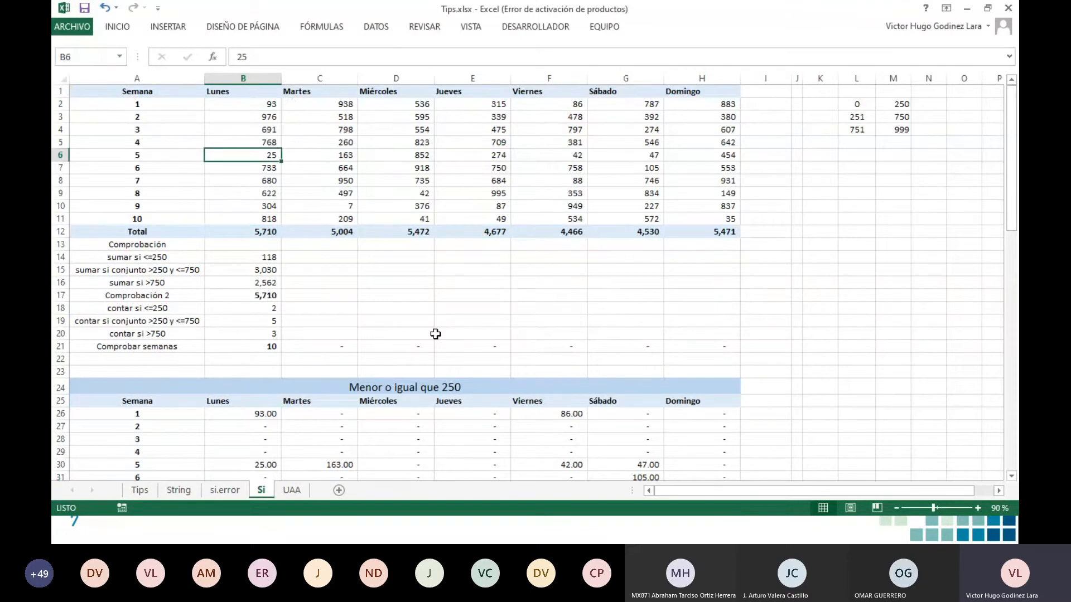
Step: Fill the B14 formula across through Domingo and compare the row with the "Total 250-" row
{"action": "left_click", "coordinate": [258, 259]}
{"action": "left_click_drag", "start_coordinate": [280, 263], "coordinate": [717, 259]}
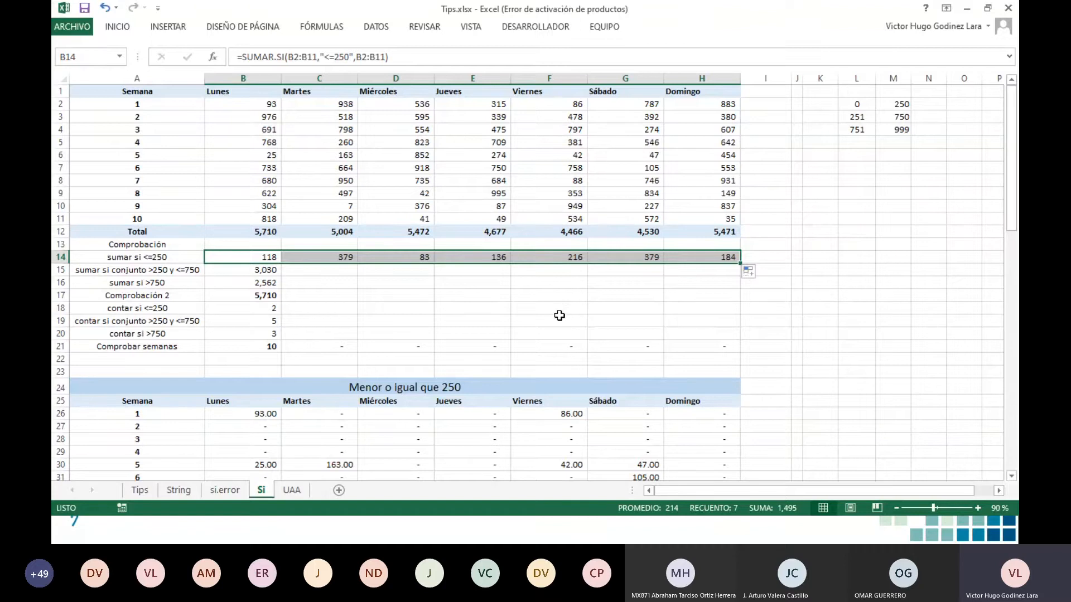
{"action": "left_click", "coordinate": [360, 285]}
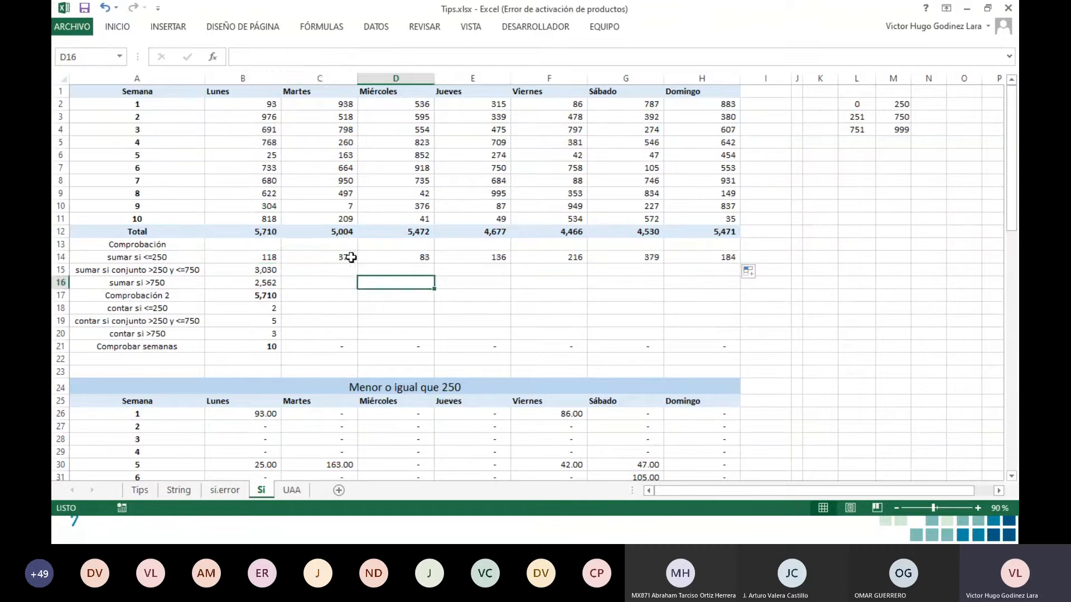
{"action": "left_click", "coordinate": [351, 256]}
{"action": "scroll", "coordinate": [538, 280], "scroll_direction": "down", "scroll_amount": 2}
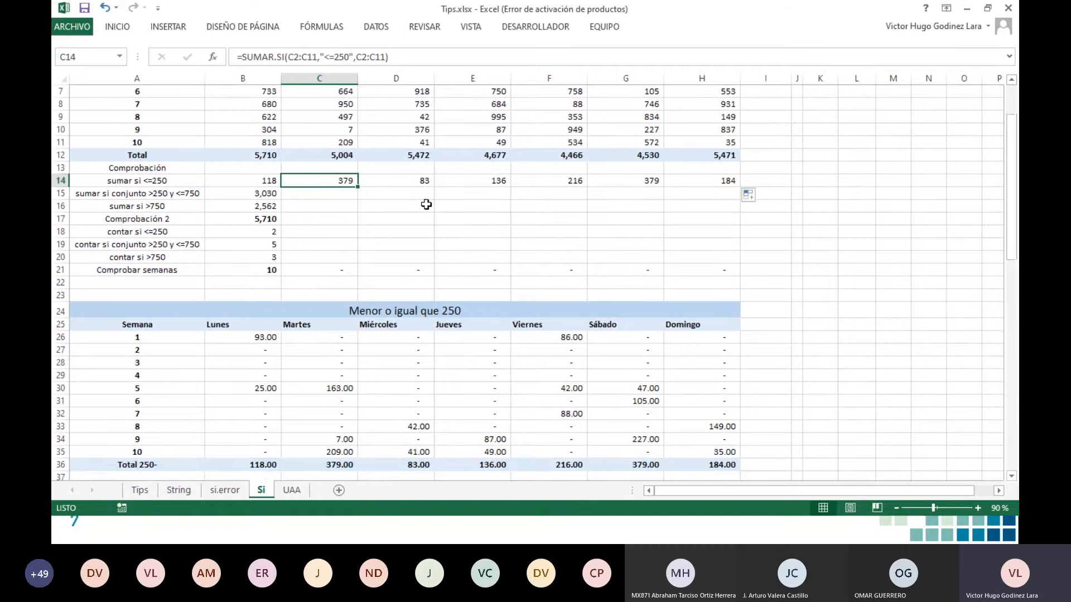
{"action": "scroll", "coordinate": [426, 204], "scroll_direction": "up", "scroll_amount": 2}
Step: Examine the SUMAR.SI.CONJUNTO formula in B15, checking its sum range, criteria ranges and the ">250" and "<=750" criteria
{"action": "left_click", "coordinate": [244, 255]}
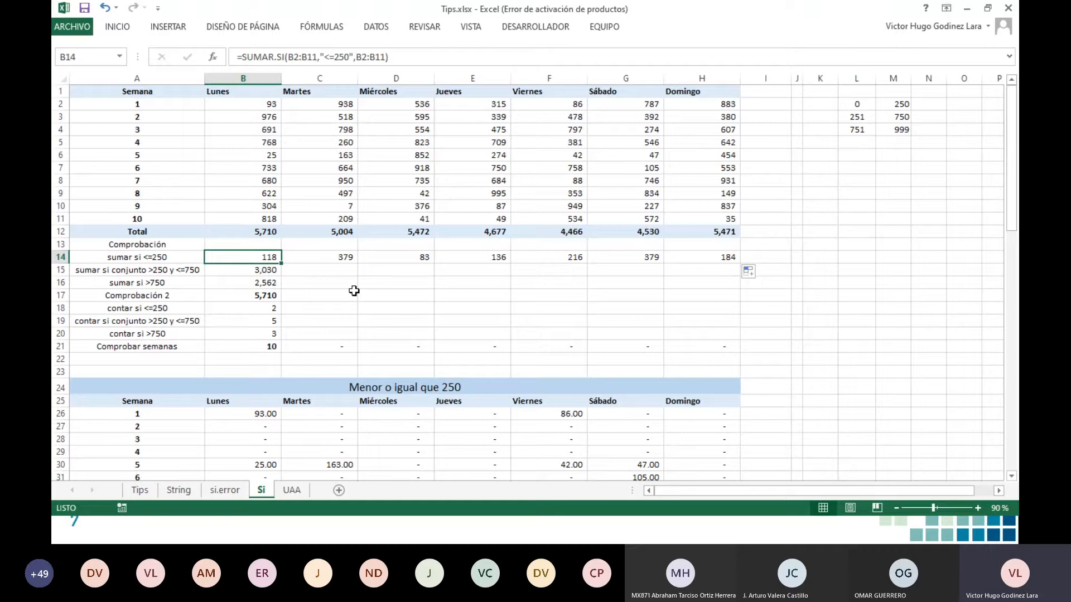
{"action": "left_click", "coordinate": [258, 273]}
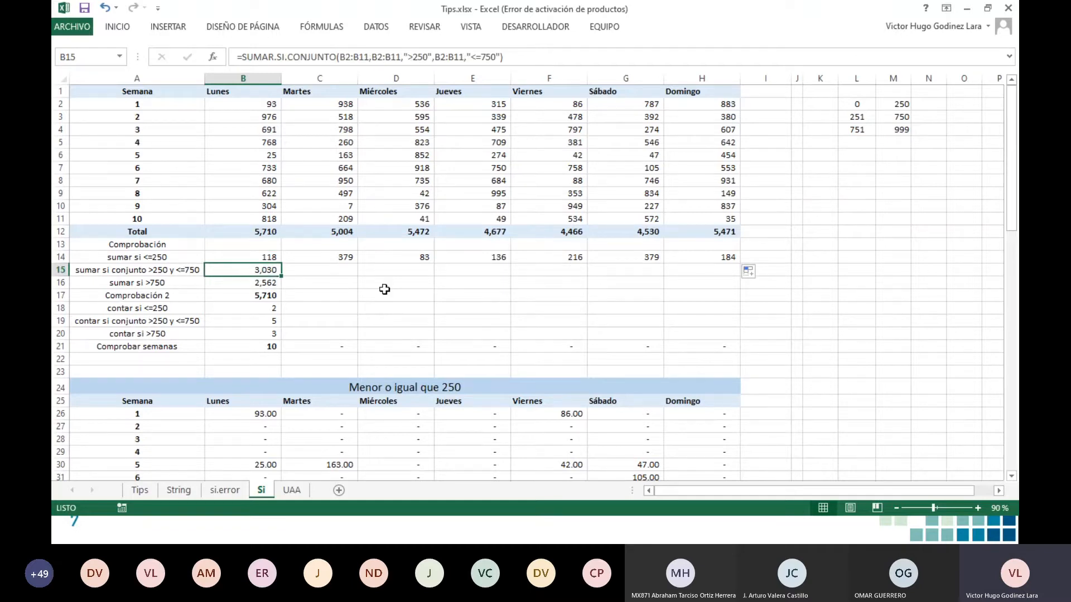
{"action": "left_click", "coordinate": [263, 260]}
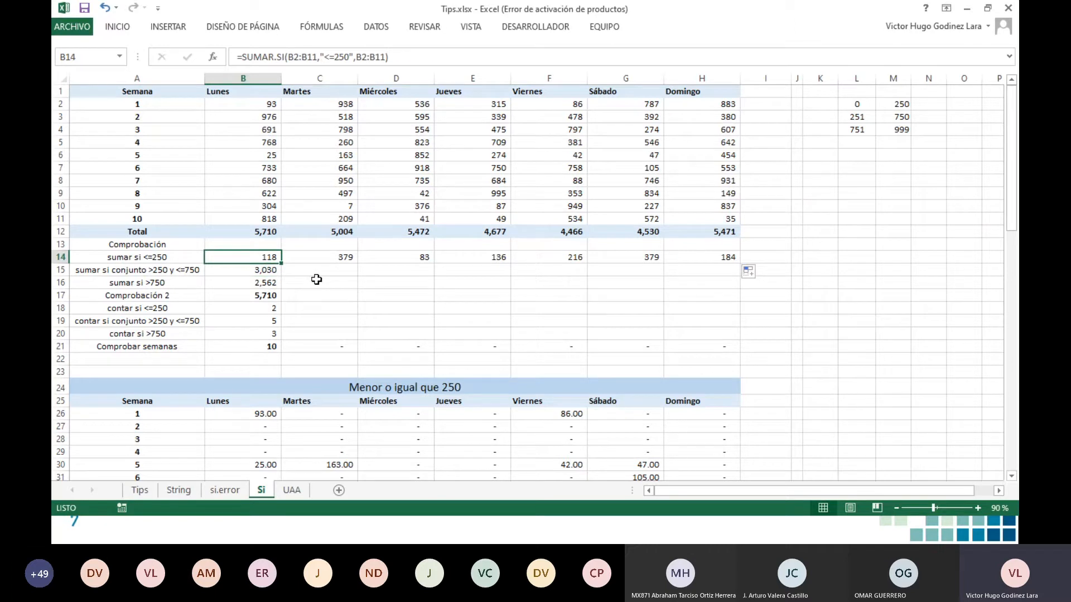
{"action": "left_click", "coordinate": [267, 270]}
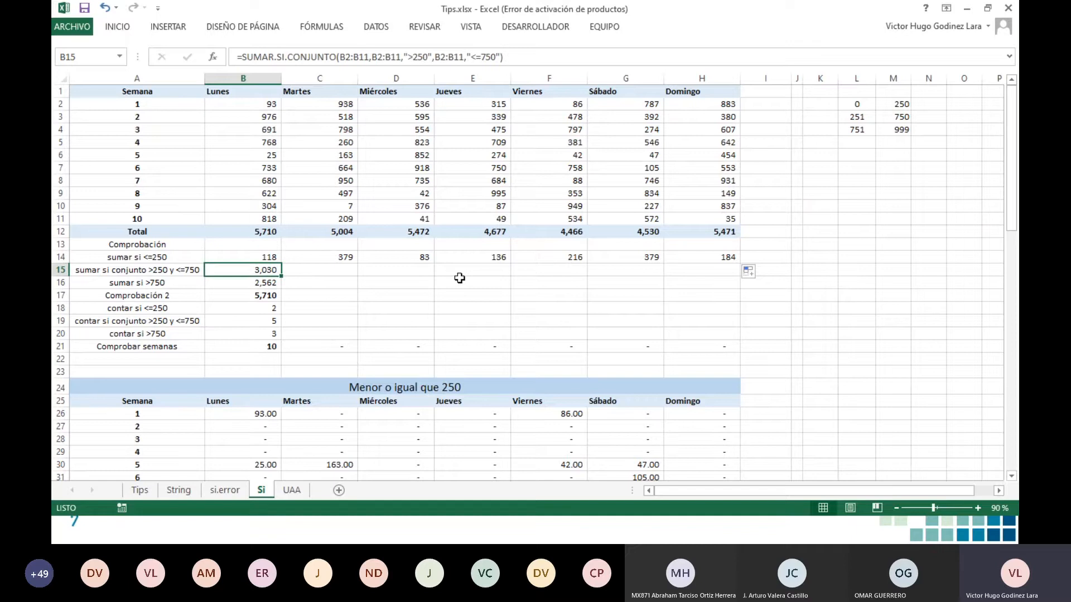
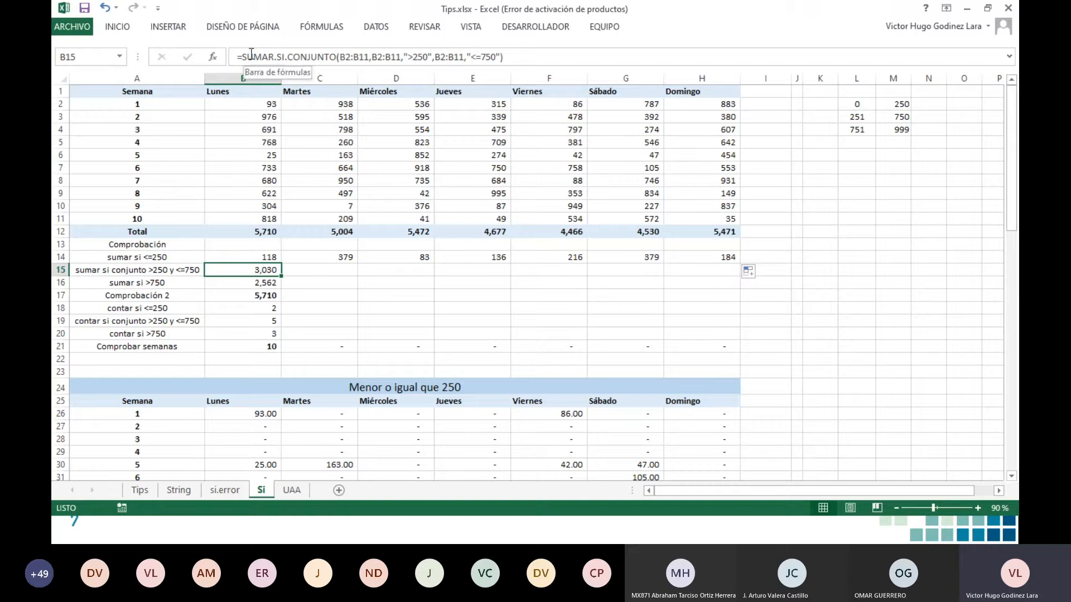
{"action": "left_click", "coordinate": [340, 58]}
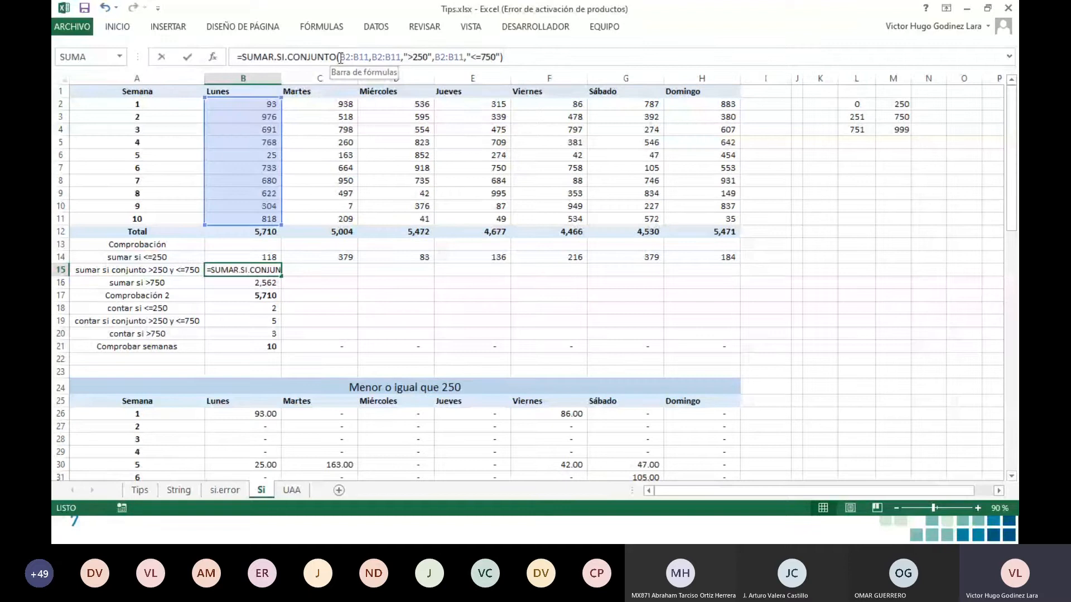
{"action": "left_click_drag", "start_coordinate": [341, 58], "coordinate": [366, 56]}
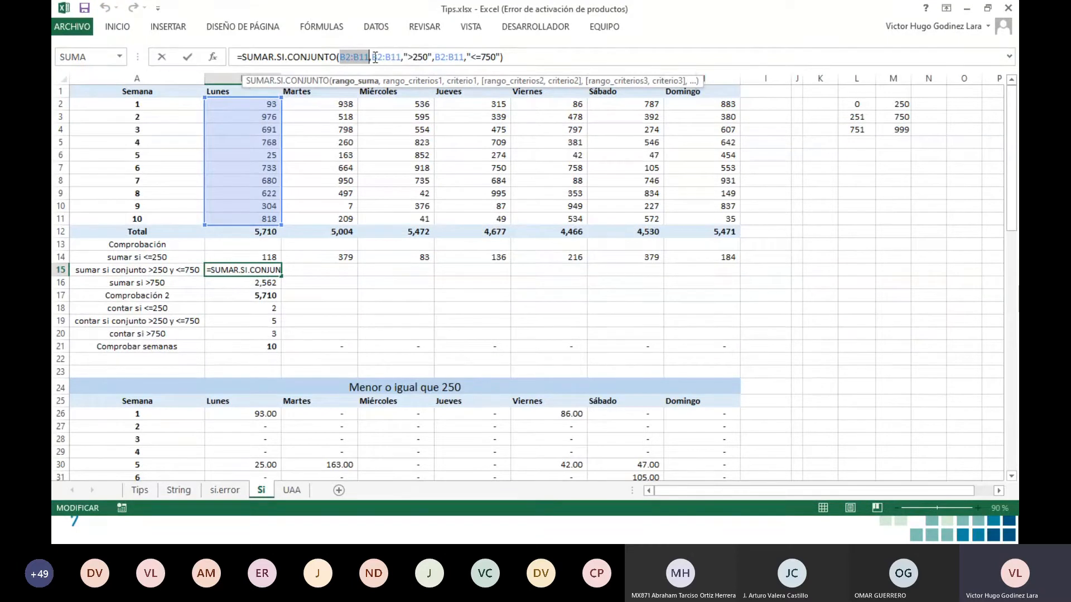
{"action": "left_click_drag", "start_coordinate": [404, 58], "coordinate": [430, 56]}
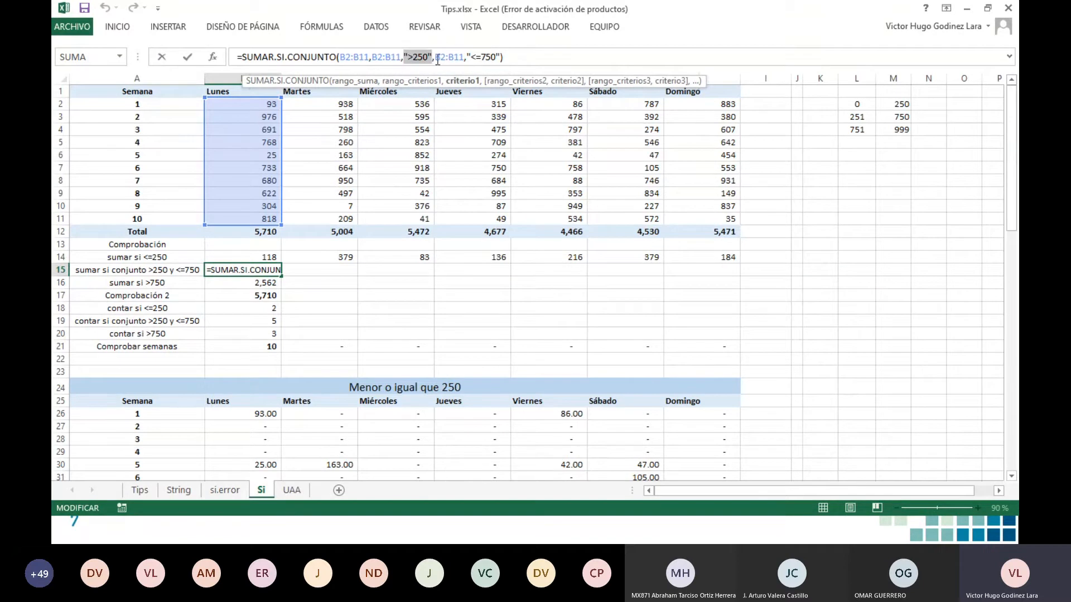
{"action": "left_click", "coordinate": [434, 58]}
{"action": "left_click_drag", "start_coordinate": [435, 57], "coordinate": [465, 57]}
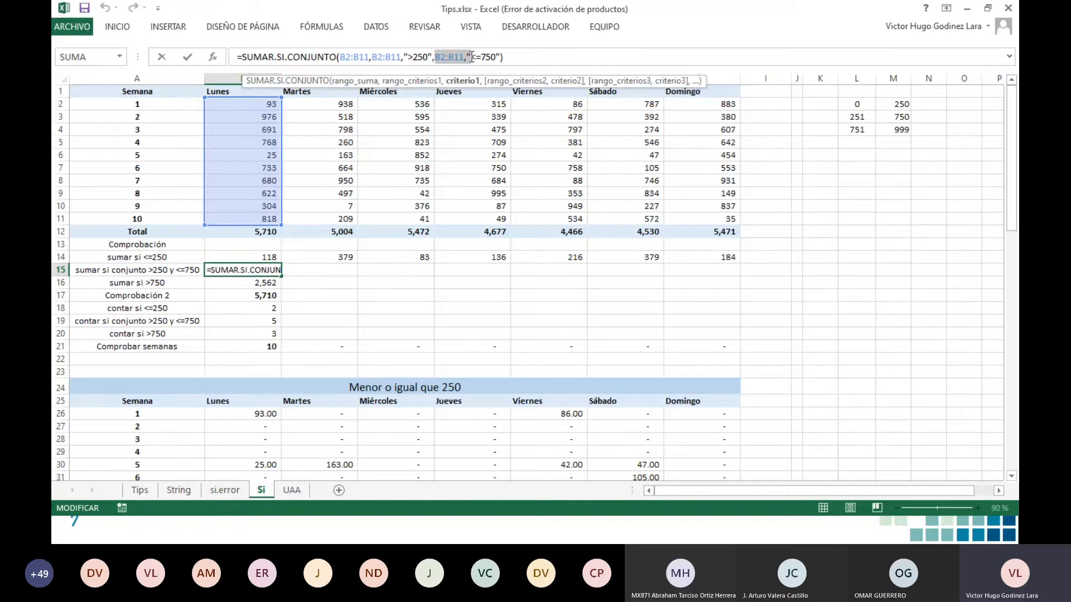
{"action": "key", "text": "Return"}
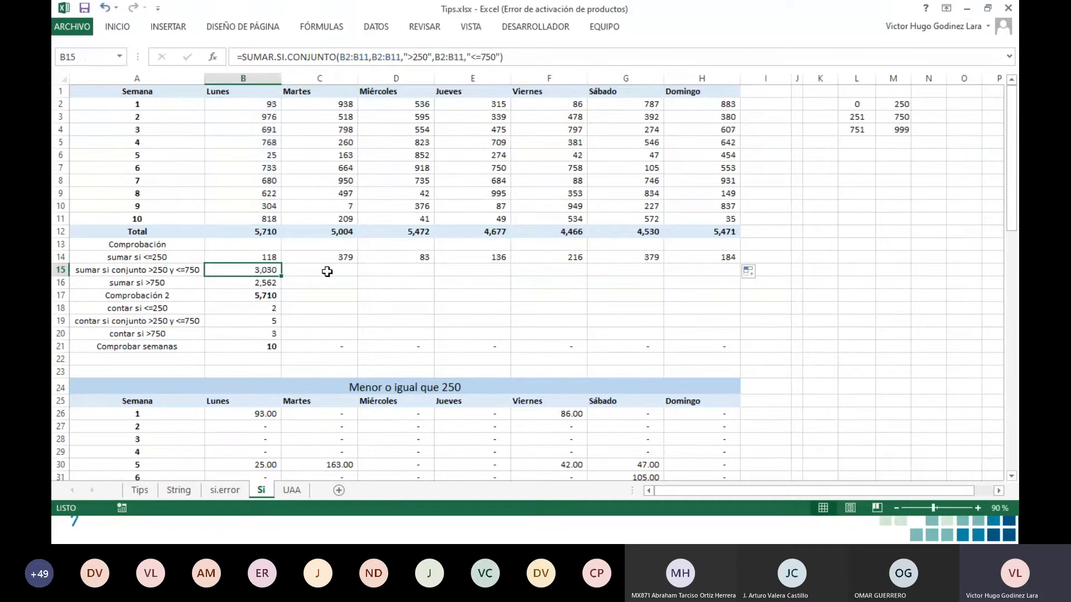
{"action": "left_click", "coordinate": [309, 296]}
{"action": "left_click", "coordinate": [275, 268]}
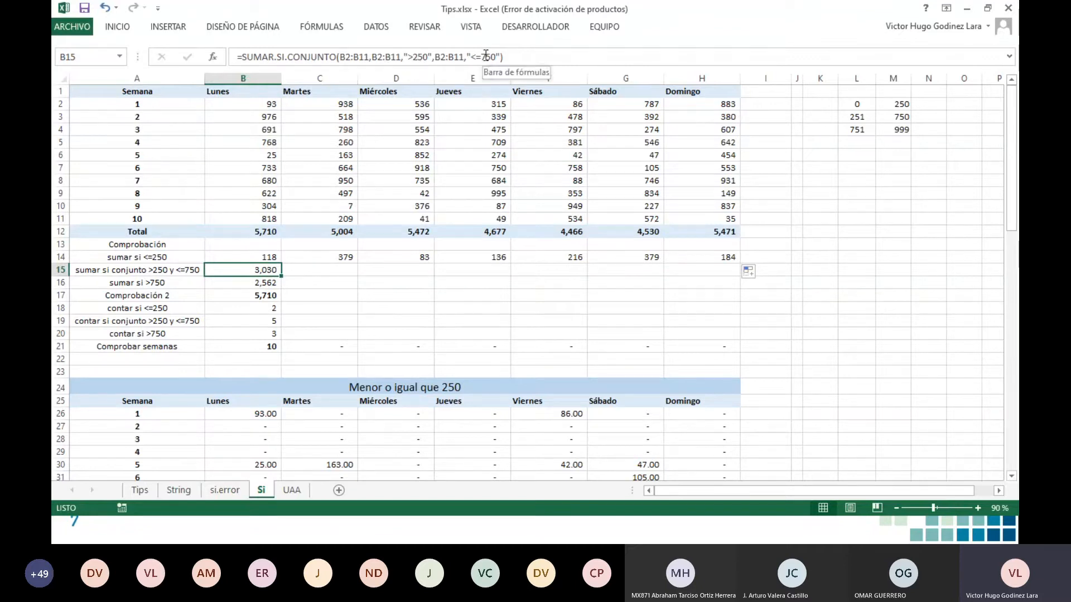
{"action": "double_click", "coordinate": [268, 270]}
{"action": "key", "text": "Escape"}
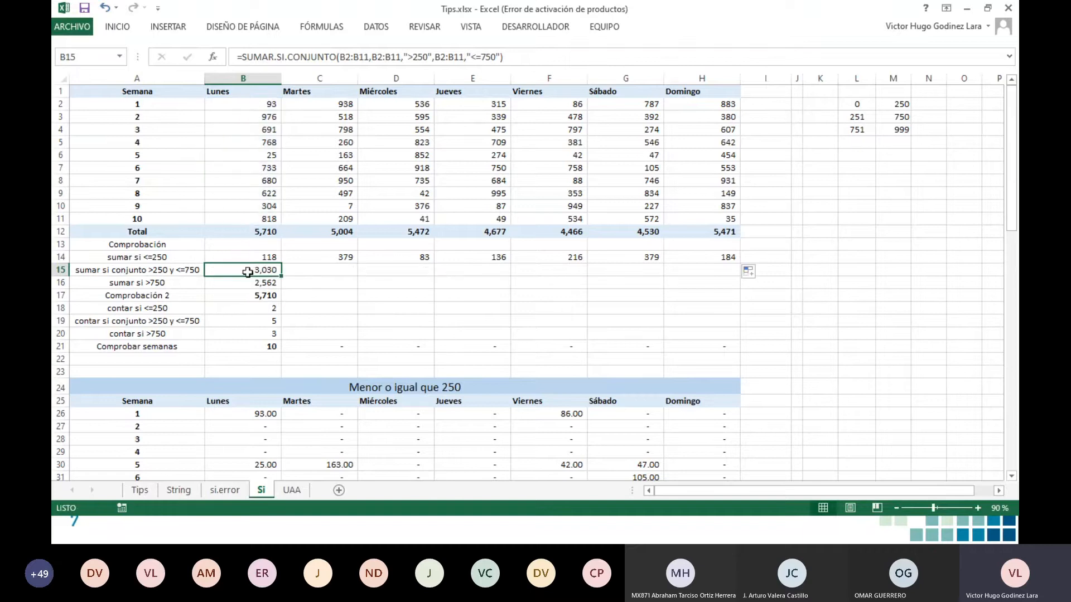
Step: Compare the B15 result with the Lunes values and total in the "Mayor que 250 y menor o igual que 750" table
{"action": "scroll", "coordinate": [262, 271], "scroll_direction": "down", "scroll_amount": 11}
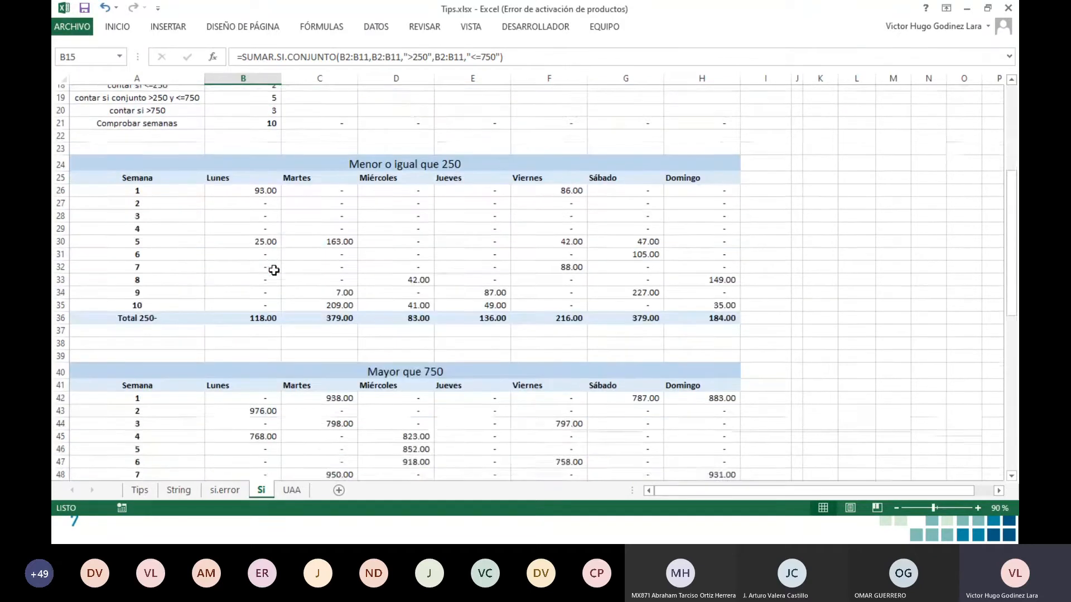
{"action": "scroll", "coordinate": [274, 271], "scroll_direction": "down", "scroll_amount": 4}
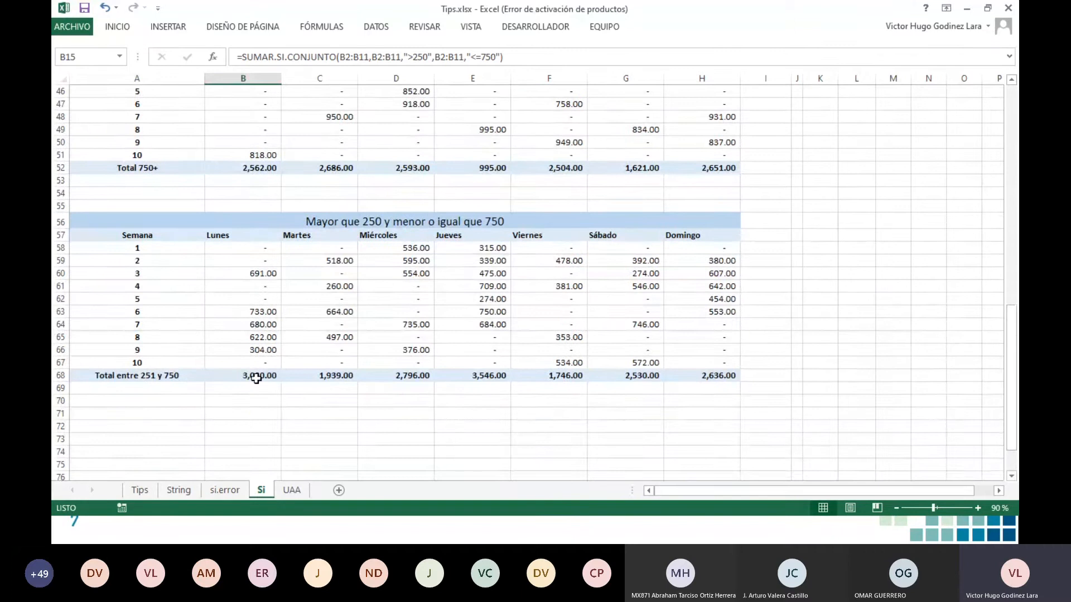
{"action": "left_click", "coordinate": [261, 373]}
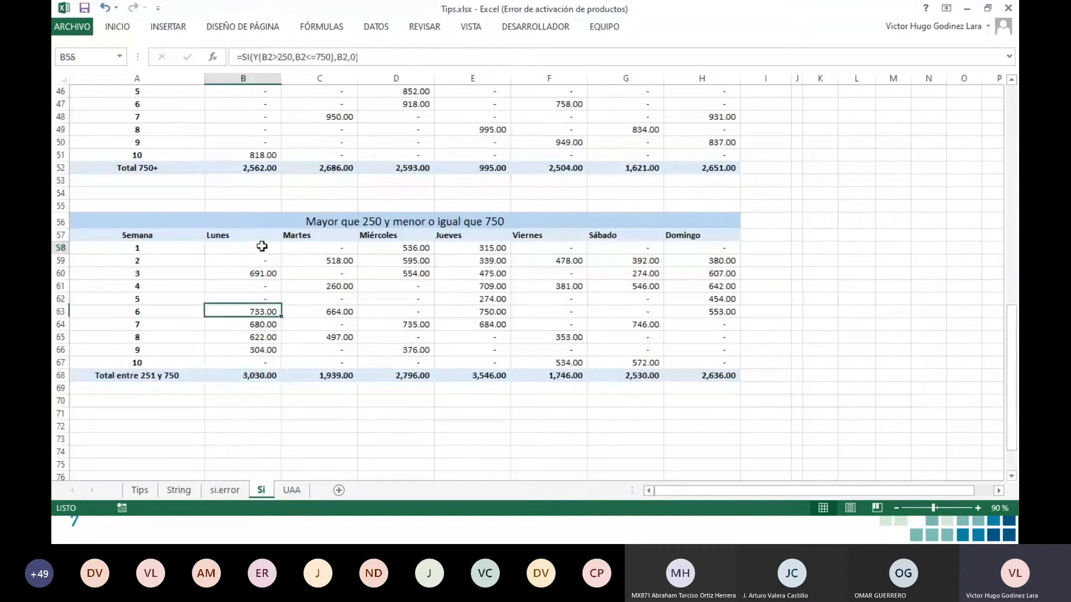
{"action": "left_click_drag", "start_coordinate": [262, 247], "coordinate": [264, 361]}
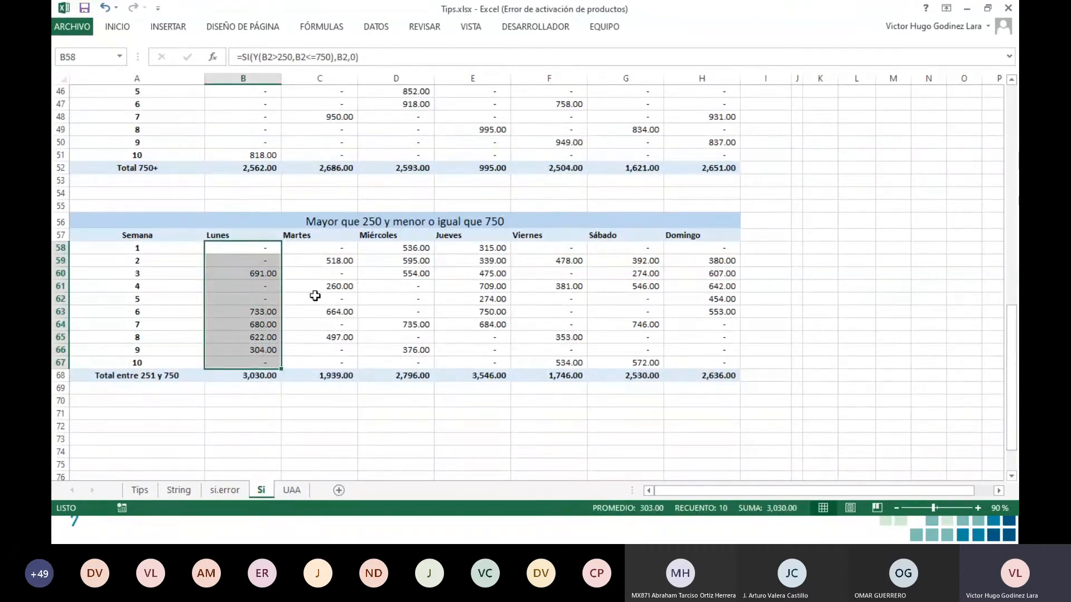
{"action": "scroll", "coordinate": [315, 296], "scroll_direction": "up", "scroll_amount": 7}
{"action": "scroll", "coordinate": [315, 296], "scroll_direction": "up", "scroll_amount": 6}
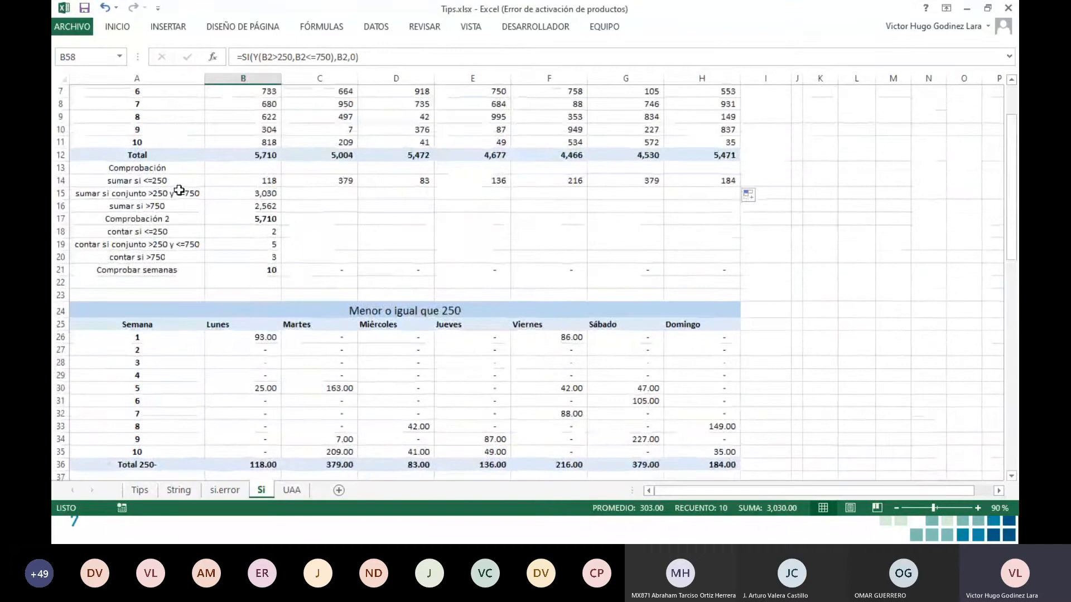
Step: Review the B15 and B16 sum formulas and fill both across through Domingo
{"action": "left_click", "coordinate": [167, 192]}
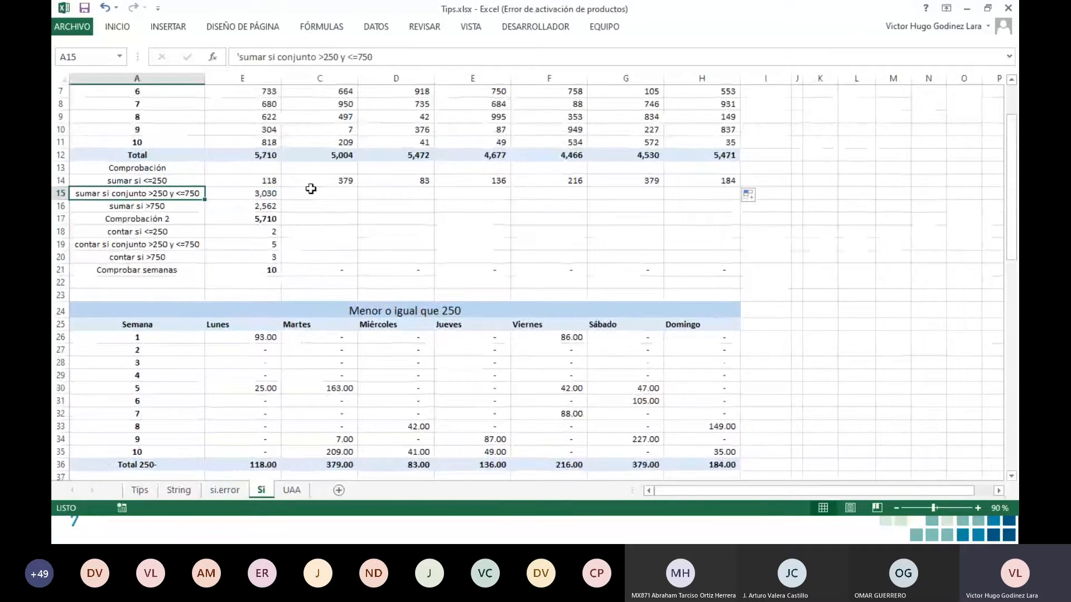
{"action": "left_click", "coordinate": [235, 195]}
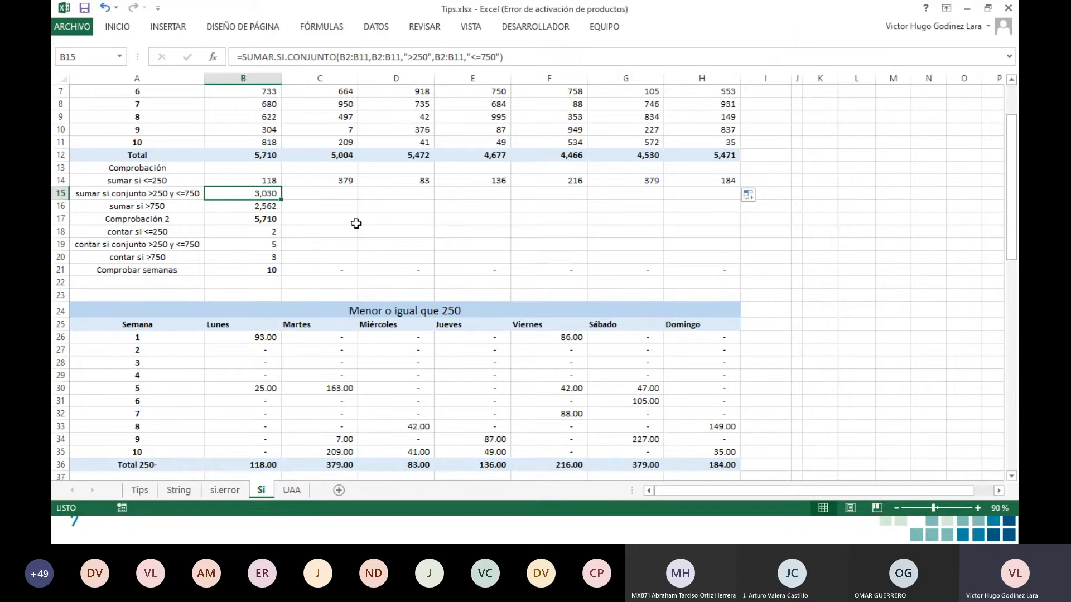
{"action": "scroll", "coordinate": [356, 223], "scroll_direction": "up", "scroll_amount": 2}
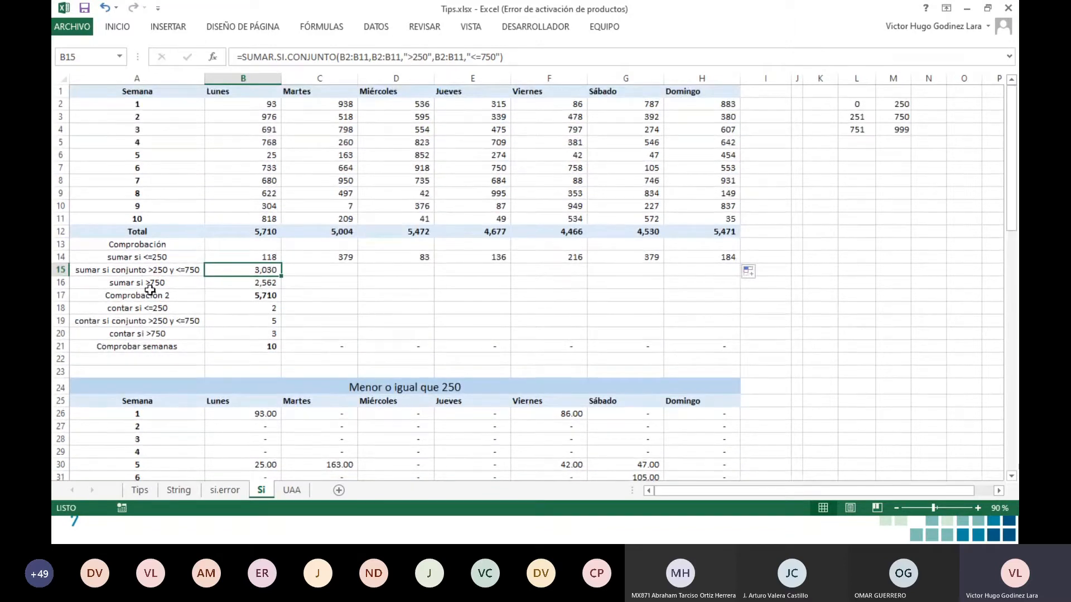
{"action": "key", "text": "Down"}
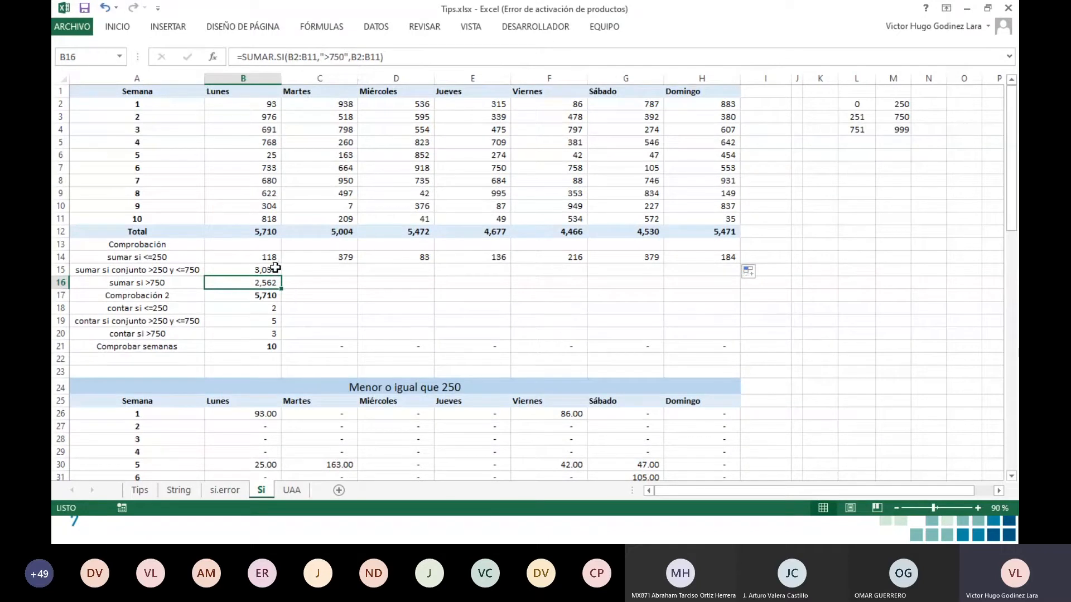
{"action": "left_click_drag", "start_coordinate": [274, 270], "coordinate": [744, 282]}
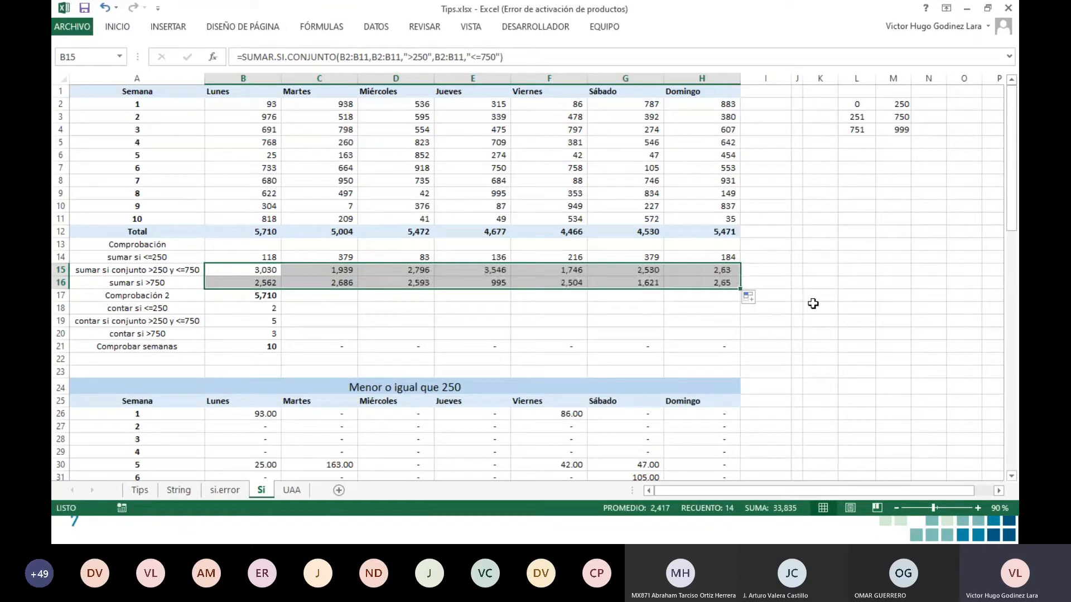
{"action": "left_click", "coordinate": [821, 284]}
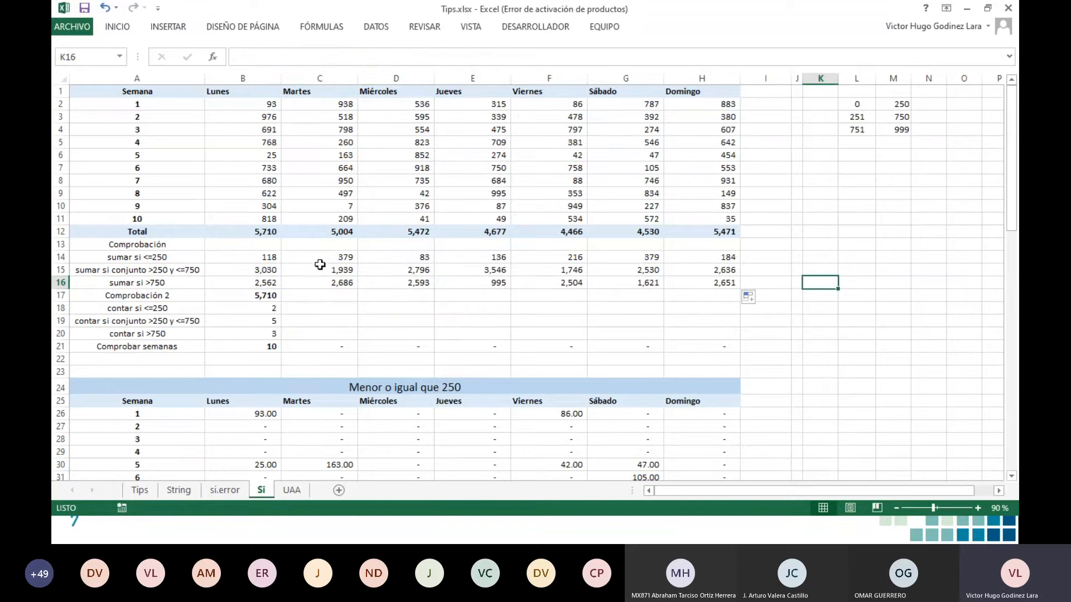
Step: Check the SUMA(B14:B16) formula in the "Comprobación 2" row and fill it across through Domingo
{"action": "left_click", "coordinate": [299, 297]}
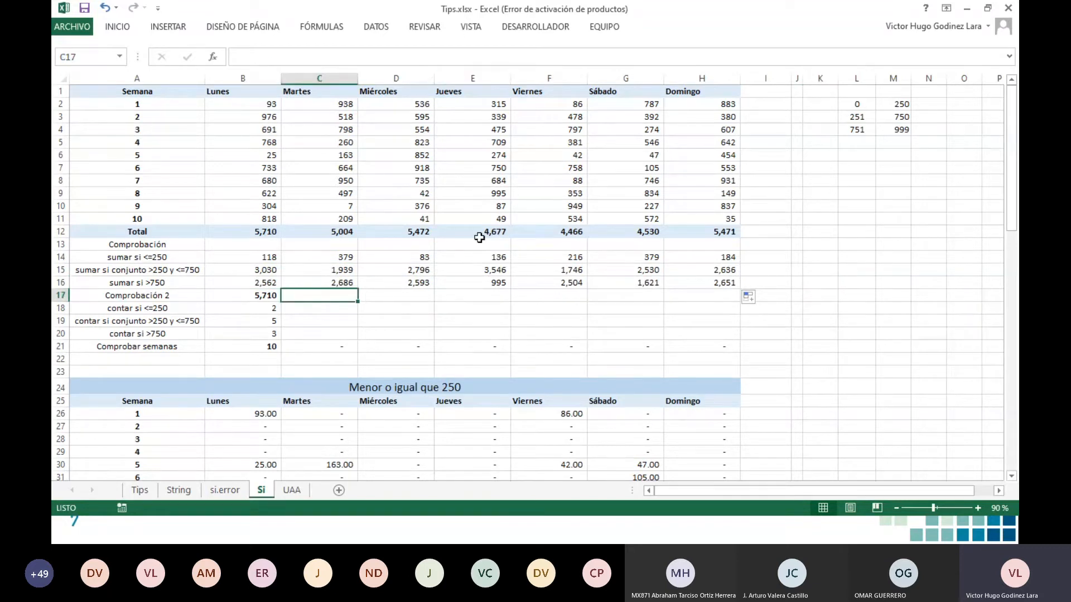
{"action": "left_click", "coordinate": [265, 295]}
{"action": "double_click", "coordinate": [265, 294]}
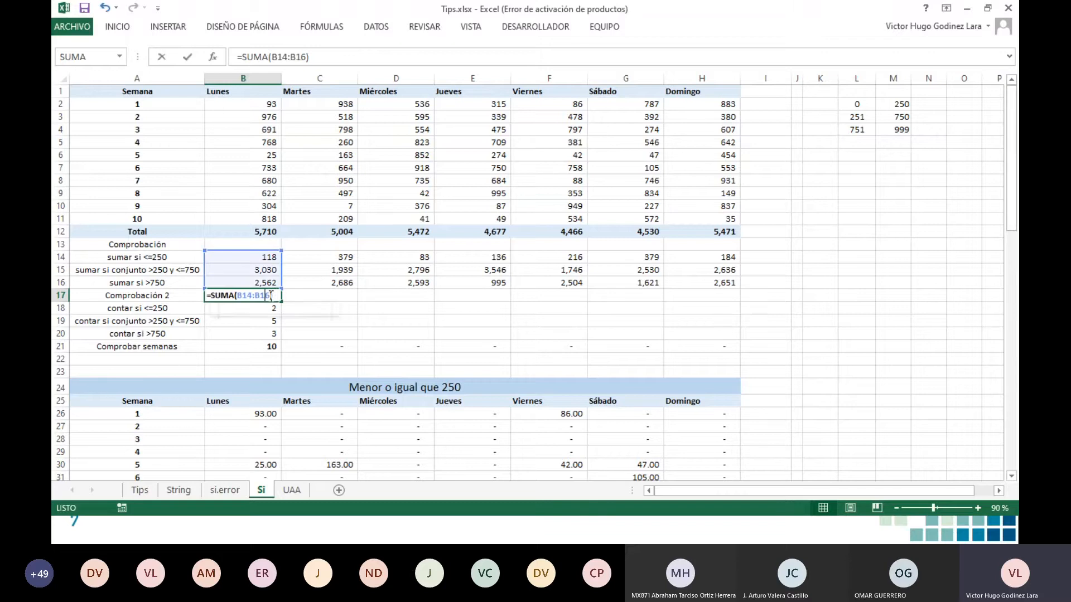
{"action": "key", "text": "ctrl+Return"}
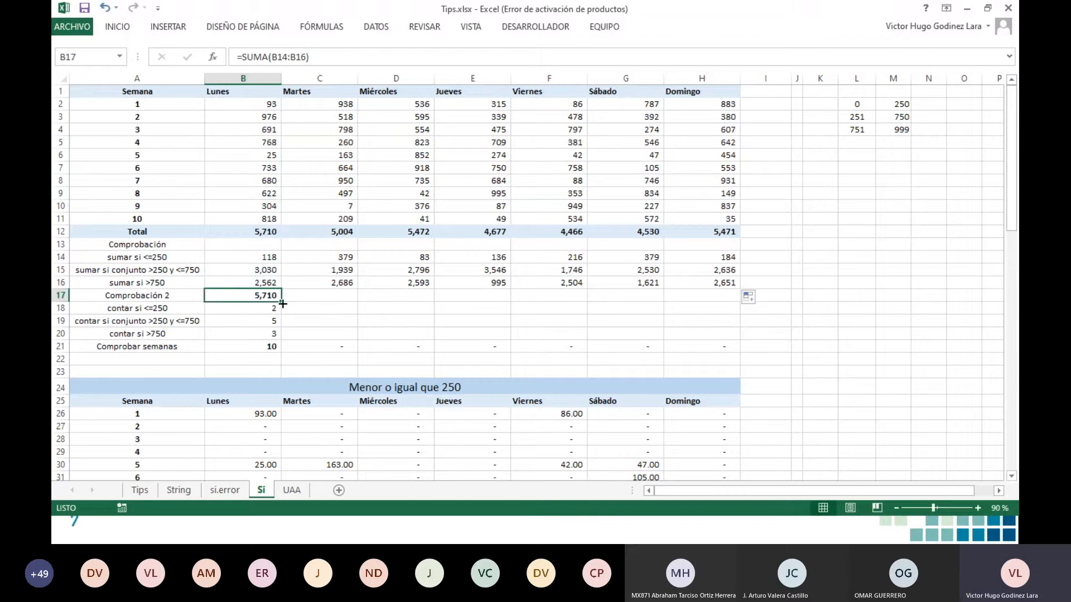
{"action": "left_click_drag", "start_coordinate": [281, 301], "coordinate": [717, 296]}
Step: Compare the B18 count with the Lunes values in the "Menor o igual que 250" table
{"action": "left_click", "coordinate": [244, 307]}
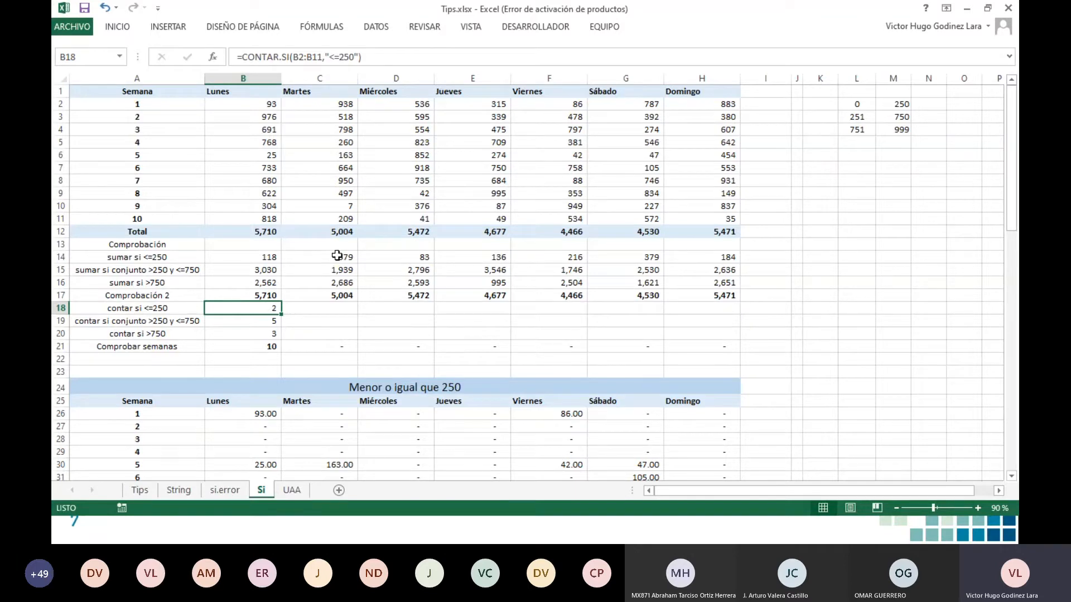
{"action": "scroll", "coordinate": [337, 258], "scroll_direction": "down", "scroll_amount": 2}
{"action": "left_click", "coordinate": [266, 339]}
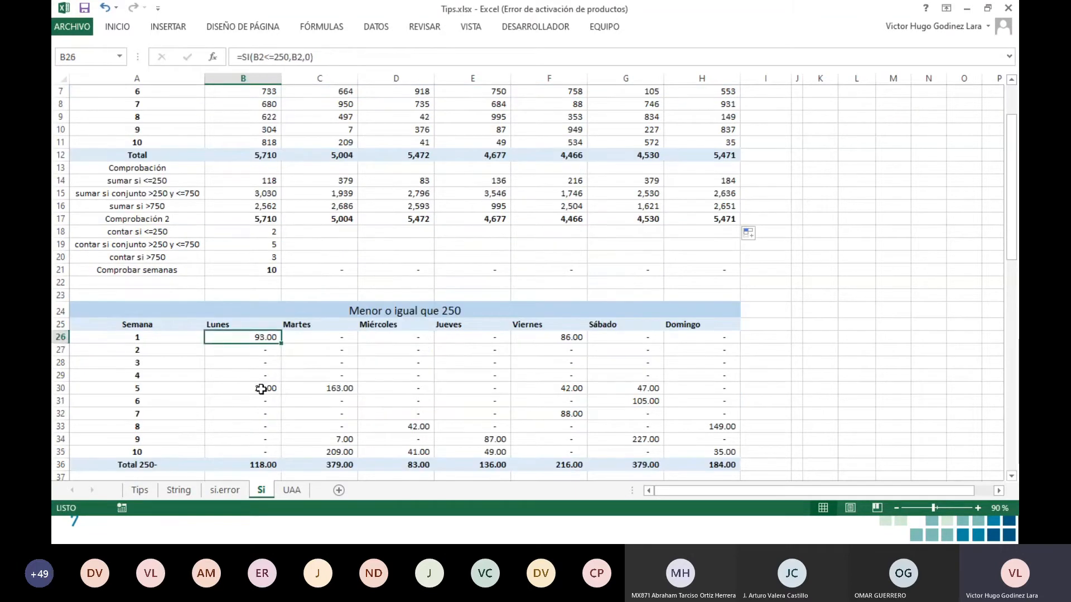
{"action": "left_click", "coordinate": [261, 386]}
{"action": "scroll", "coordinate": [263, 335], "scroll_direction": "up", "scroll_amount": 2}
Step: Examine the range and "<=250" criterion of the CONTAR.SI formula in B18
{"action": "left_click", "coordinate": [262, 307]}
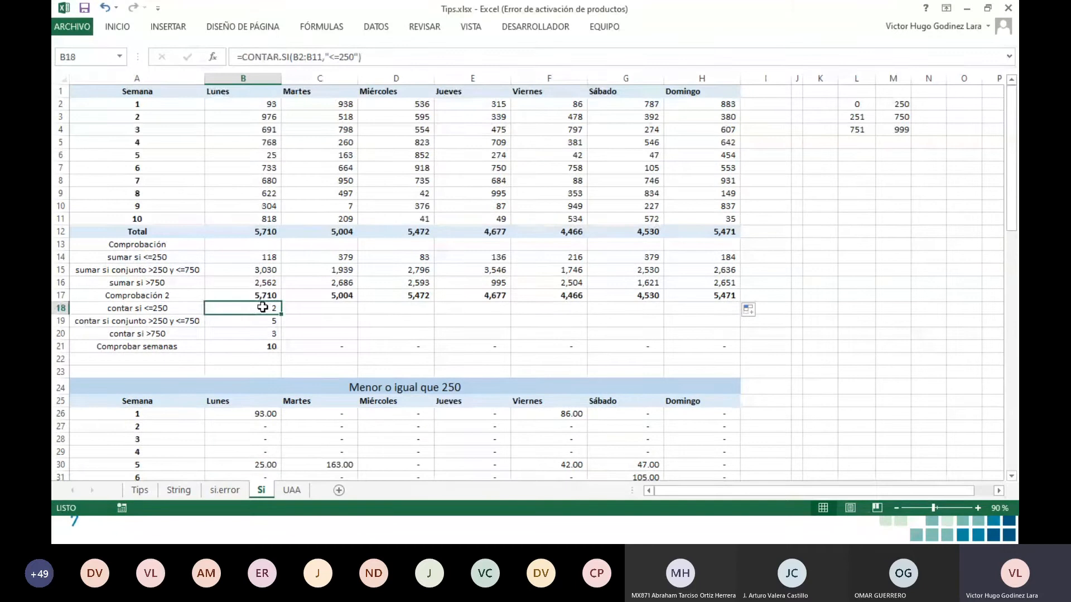
{"action": "double_click", "coordinate": [262, 307]}
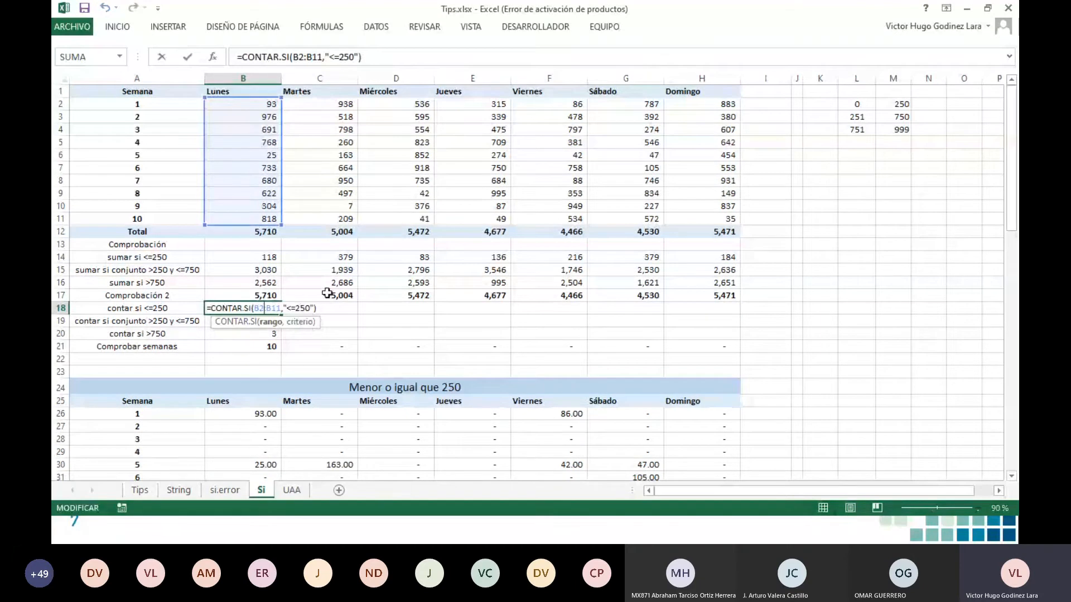
{"action": "left_click", "coordinate": [286, 309]}
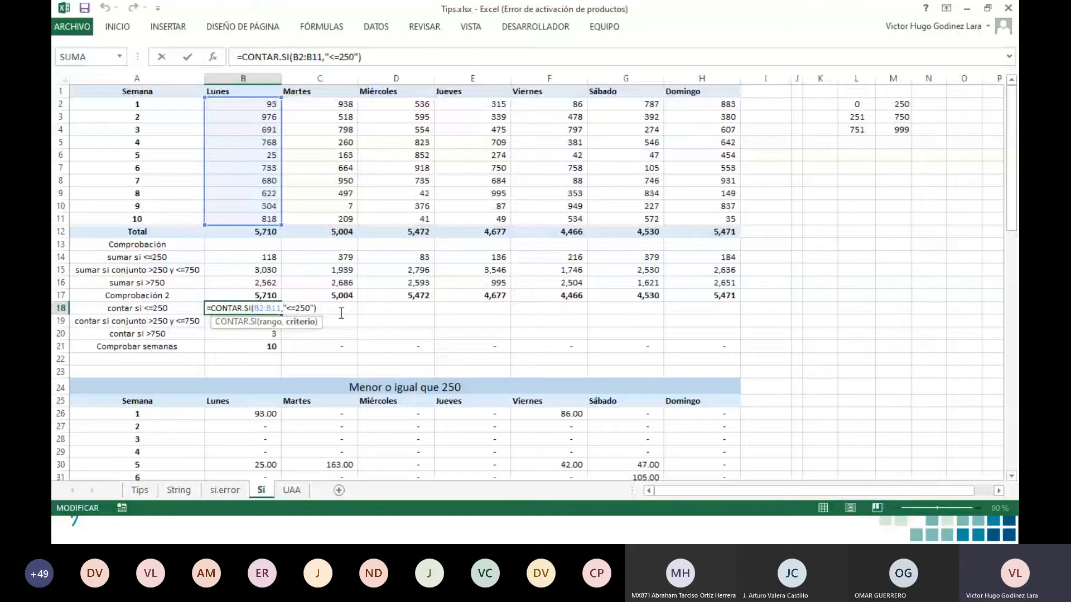
{"action": "key", "text": "ctrl+Return"}
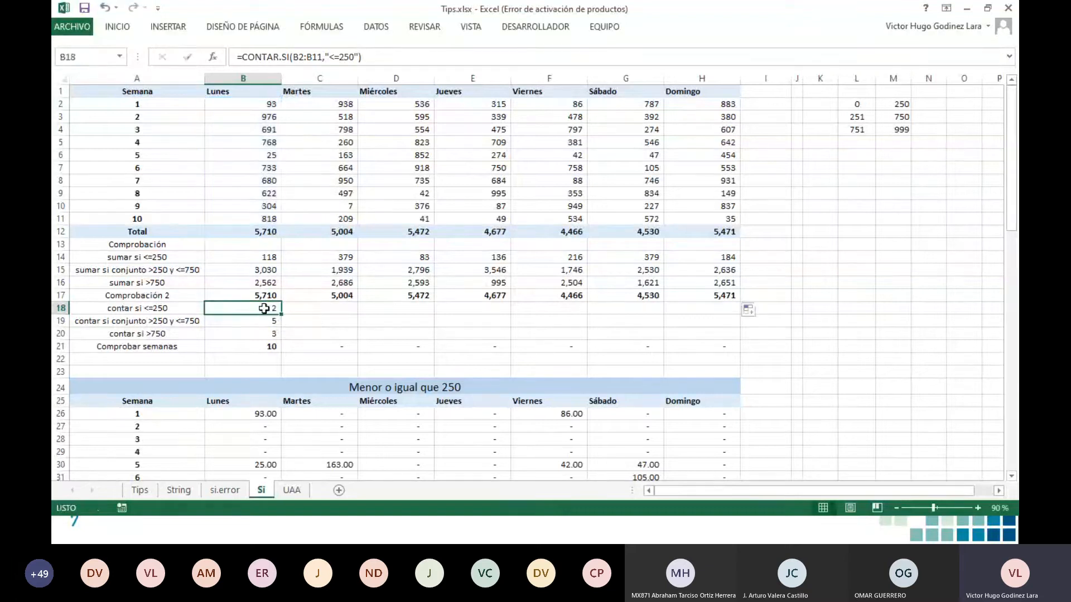
Step: Examine the CONTAR.SI.CONJUNTO formula in B19, checking its ranges and the ">250" and "<=750" criteria
{"action": "left_click", "coordinate": [153, 321]}
{"action": "left_click", "coordinate": [249, 322]}
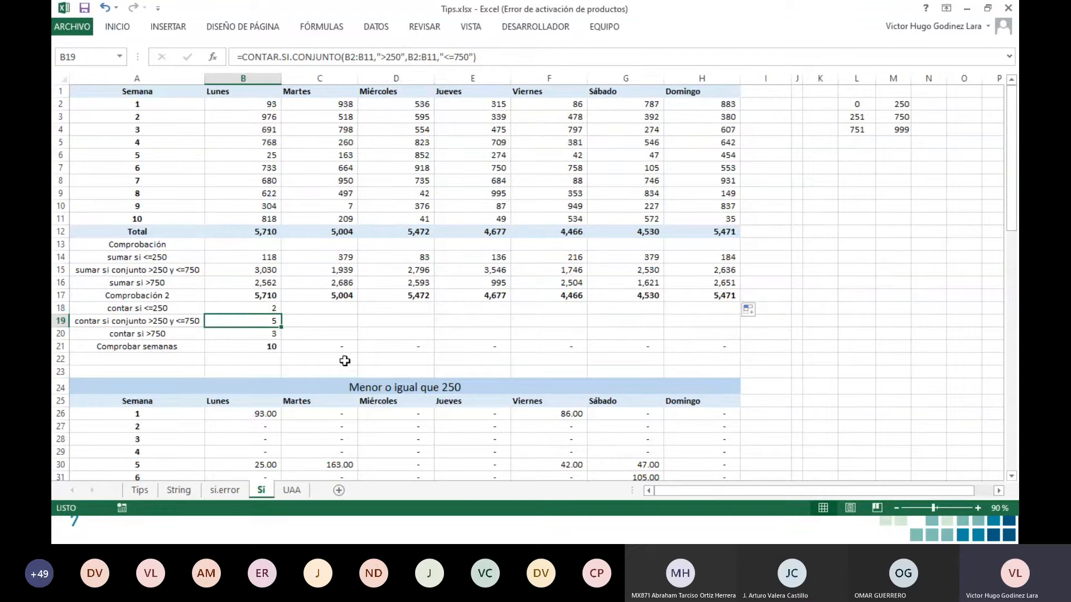
{"action": "left_click", "coordinate": [294, 334]}
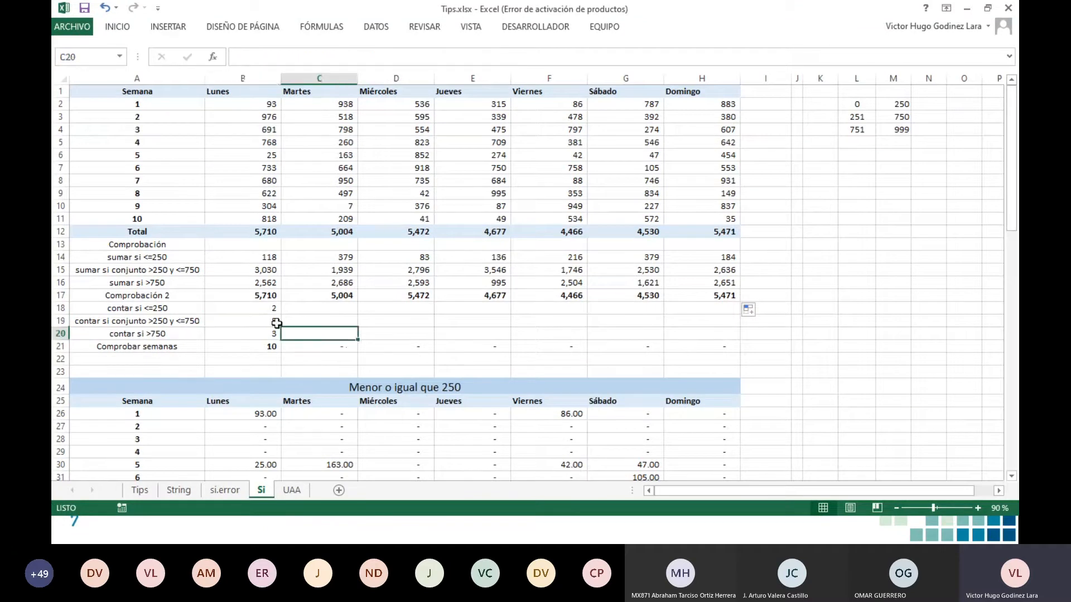
{"action": "left_click", "coordinate": [277, 323]}
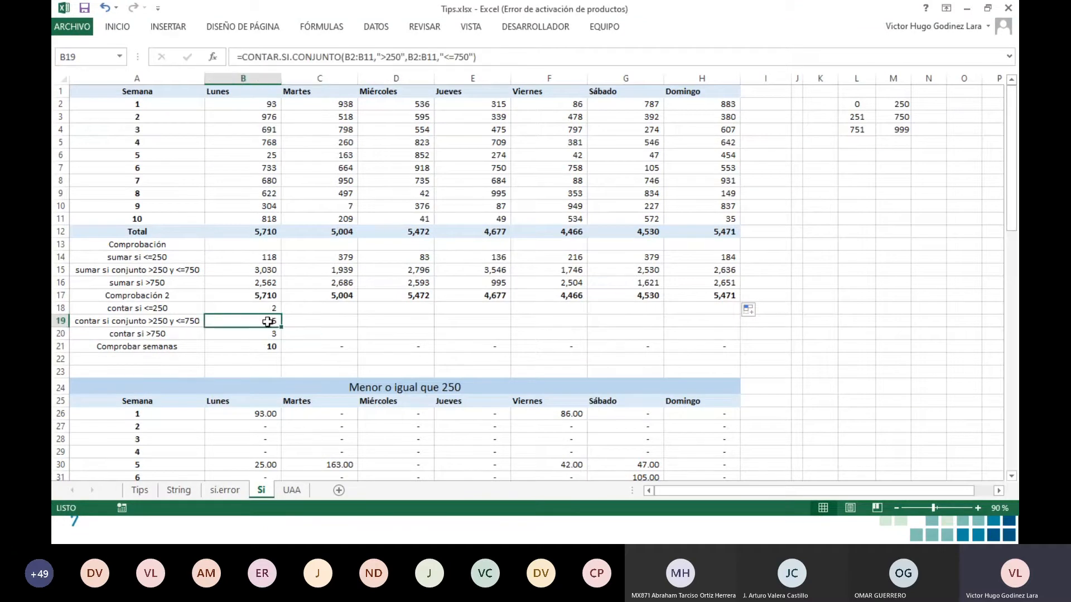
{"action": "double_click", "coordinate": [268, 319]}
{"action": "key", "text": "Escape"}
Step: Compare the B19 count with the individual Lunes values in the "Mayor que 250 y menor o igual que 750" table
{"action": "scroll", "coordinate": [279, 303], "scroll_direction": "down", "scroll_amount": 7}
{"action": "scroll", "coordinate": [280, 302], "scroll_direction": "down", "scroll_amount": 8}
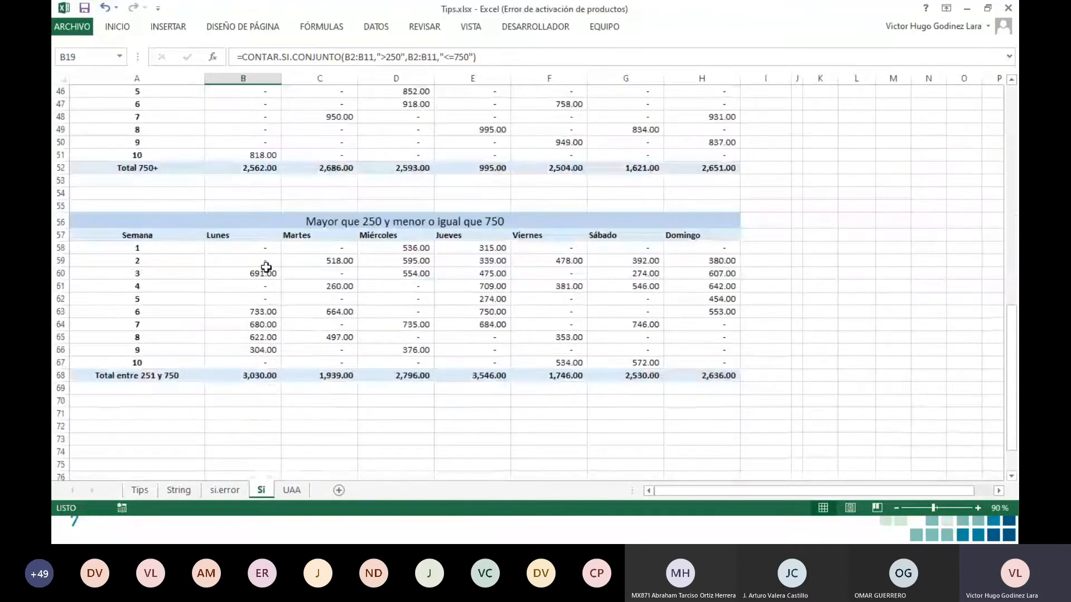
{"action": "left_click", "coordinate": [266, 271]}
{"action": "left_click", "coordinate": [269, 311]}
{"action": "left_click", "coordinate": [265, 326]}
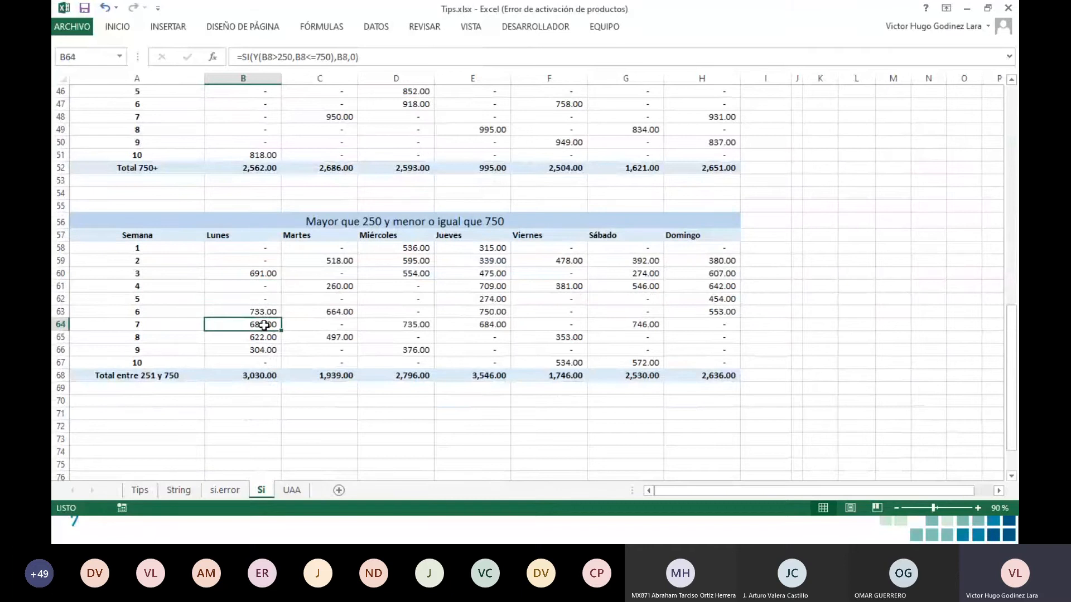
{"action": "left_click", "coordinate": [263, 338]}
{"action": "left_click", "coordinate": [265, 350]}
{"action": "scroll", "coordinate": [318, 323], "scroll_direction": "up", "scroll_amount": 13}
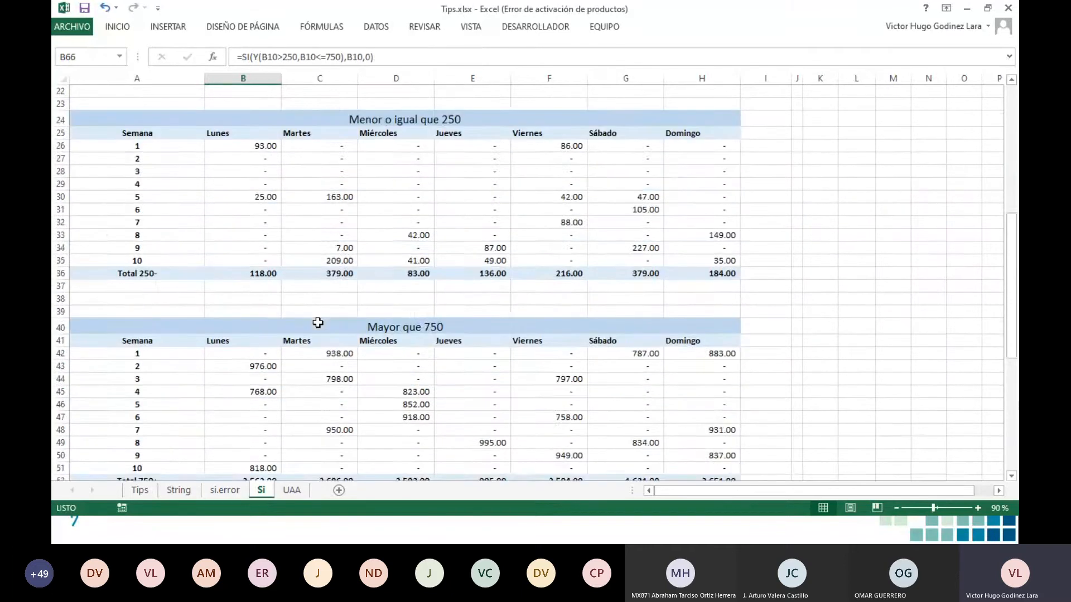
{"action": "scroll", "coordinate": [266, 235], "scroll_direction": "up", "scroll_amount": 2}
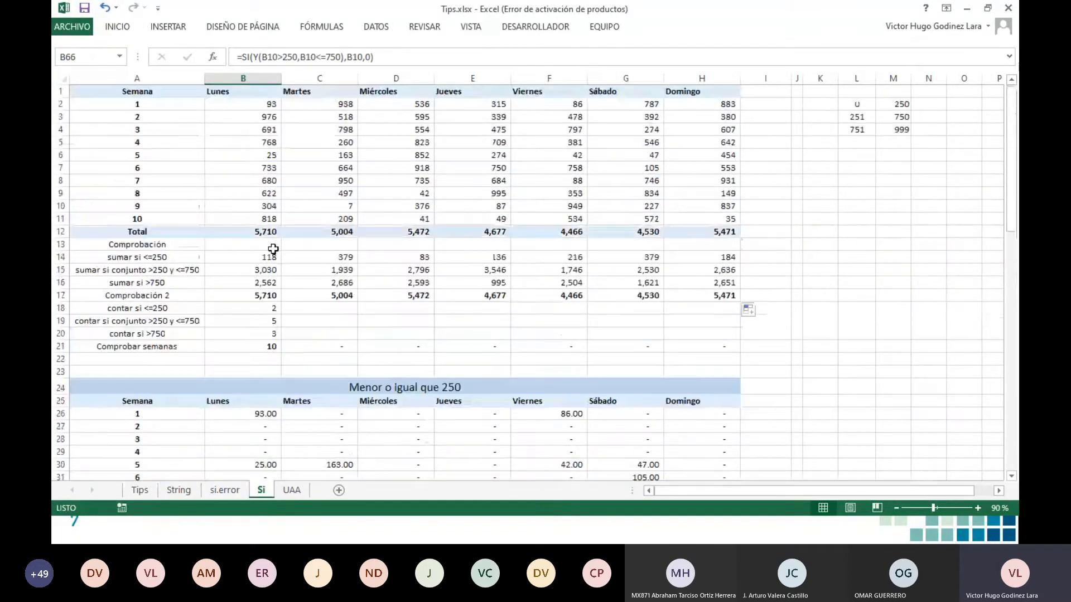
Step: Check the B21 sum of counts against the week list in A2:A11 and fill B18:B20 across through Domingo
{"action": "left_click_drag", "start_coordinate": [262, 308], "coordinate": [261, 331]}
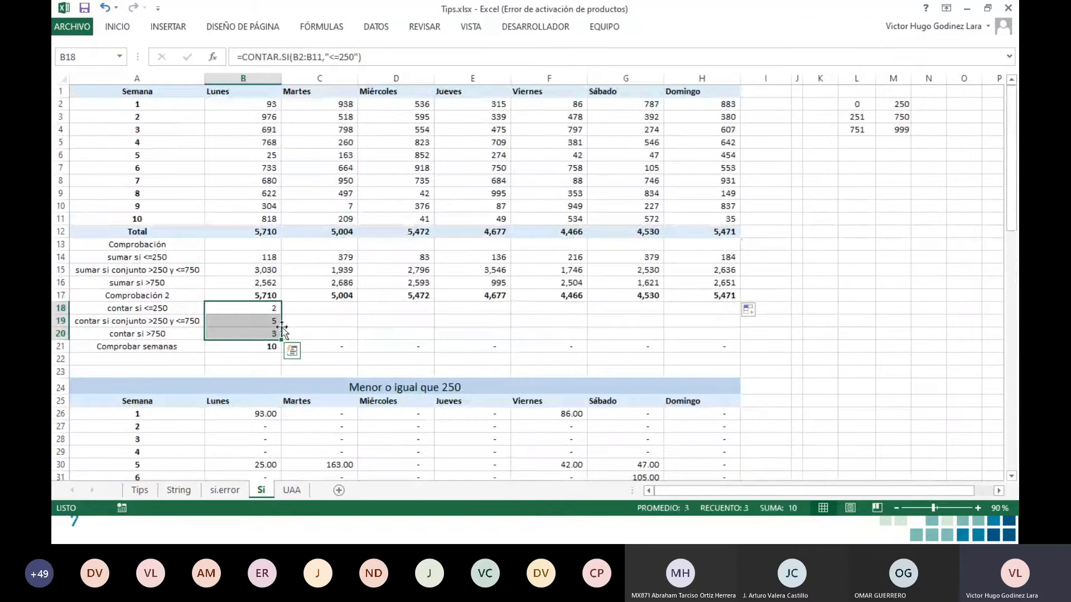
{"action": "left_click", "coordinate": [245, 348]}
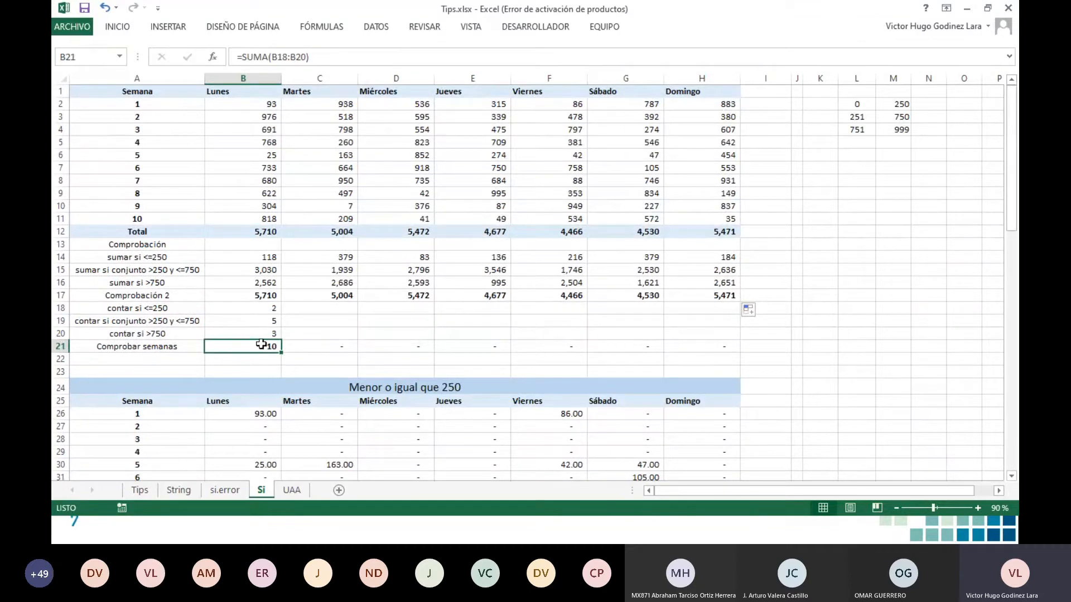
{"action": "left_click_drag", "start_coordinate": [160, 103], "coordinate": [163, 216]}
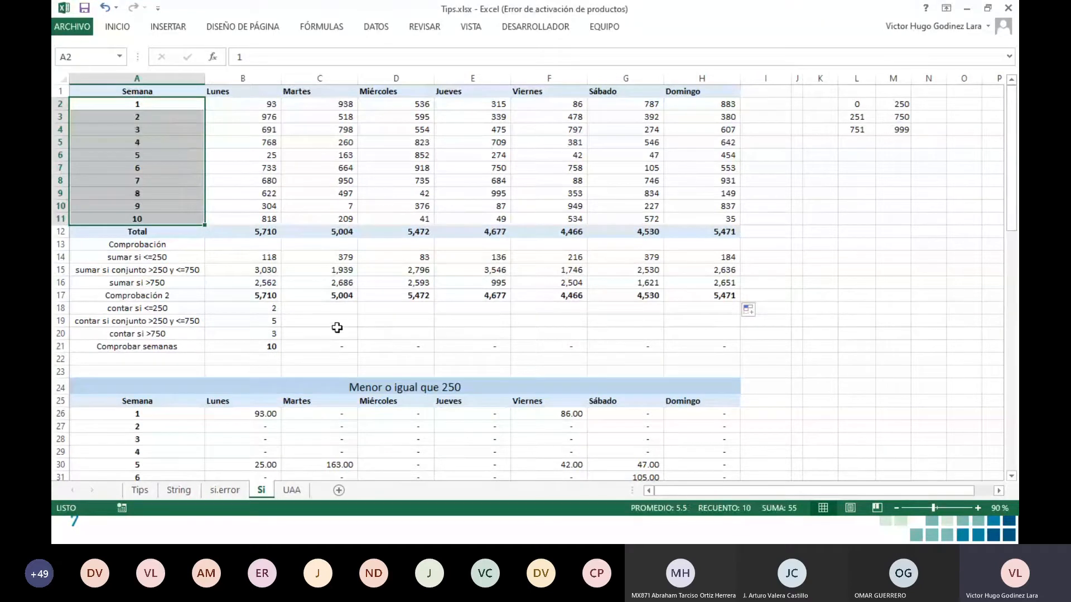
{"action": "left_click_drag", "start_coordinate": [273, 308], "coordinate": [740, 340]}
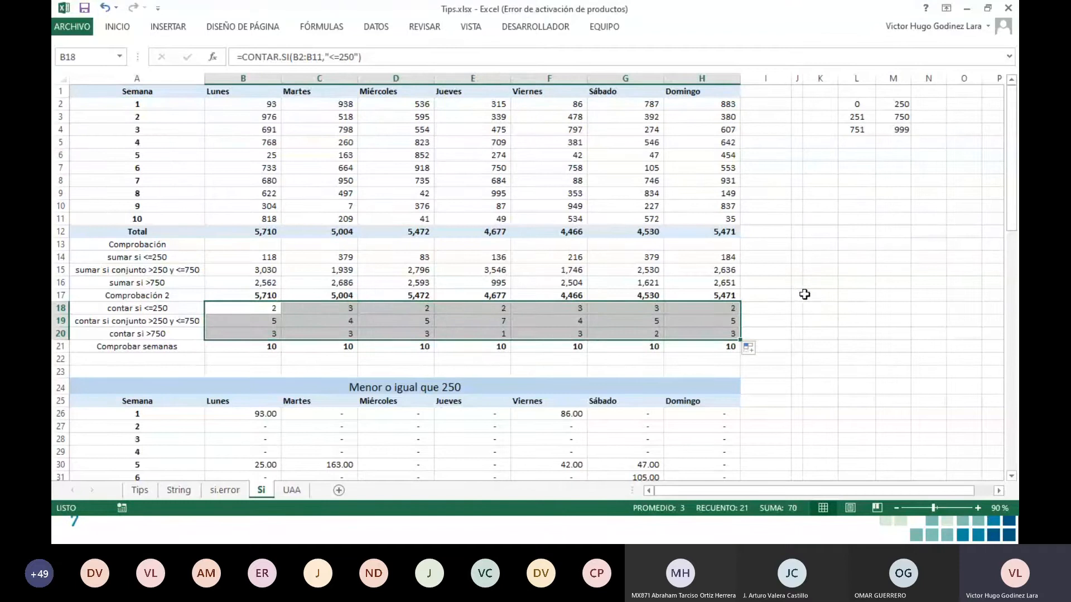
Step: Review the completed "Comprobación" rows with the conditional sums and counts for every day
{"action": "left_click", "coordinate": [214, 272]}
{"action": "left_click", "coordinate": [189, 249]}
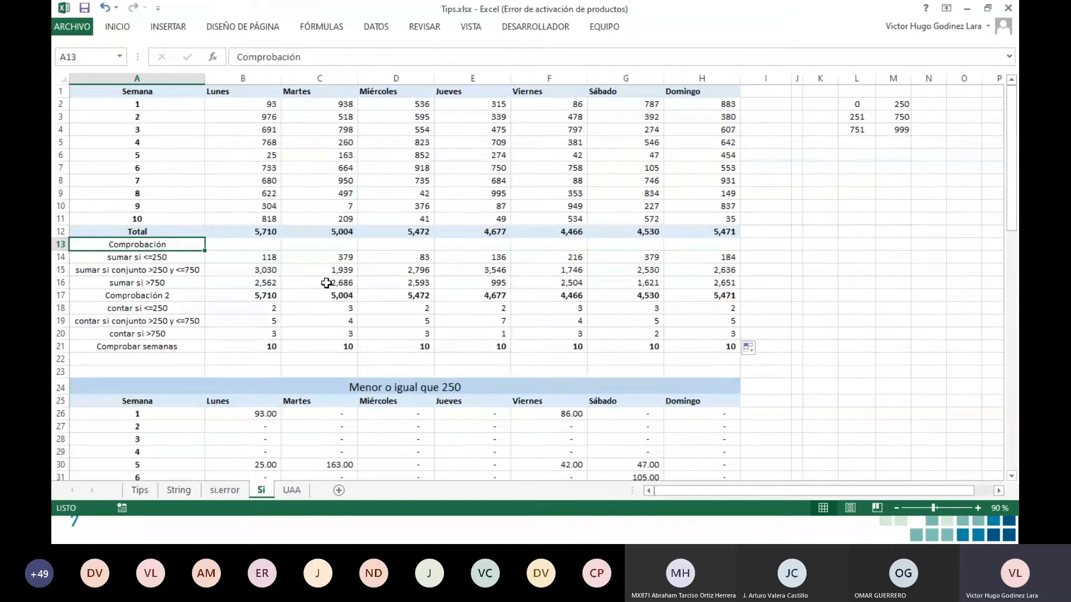
{"action": "left_click", "coordinate": [166, 308]}
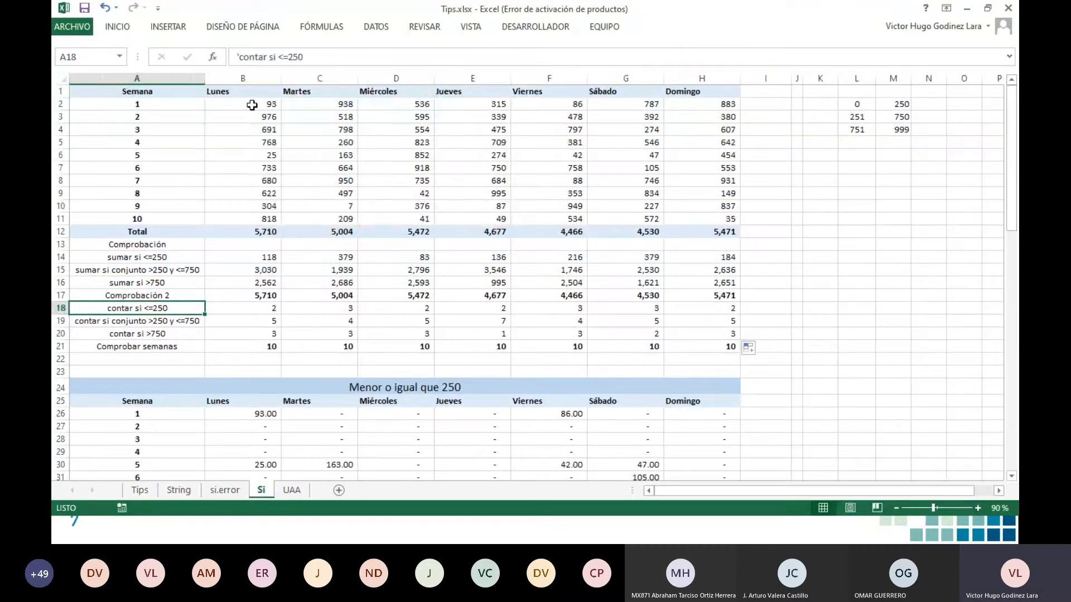
Step: Highlight the values in B2:H11 greater than 750 with "Relleno verde con texto verde oscuro" conditional formatting
{"action": "left_click_drag", "start_coordinate": [245, 104], "coordinate": [708, 218]}
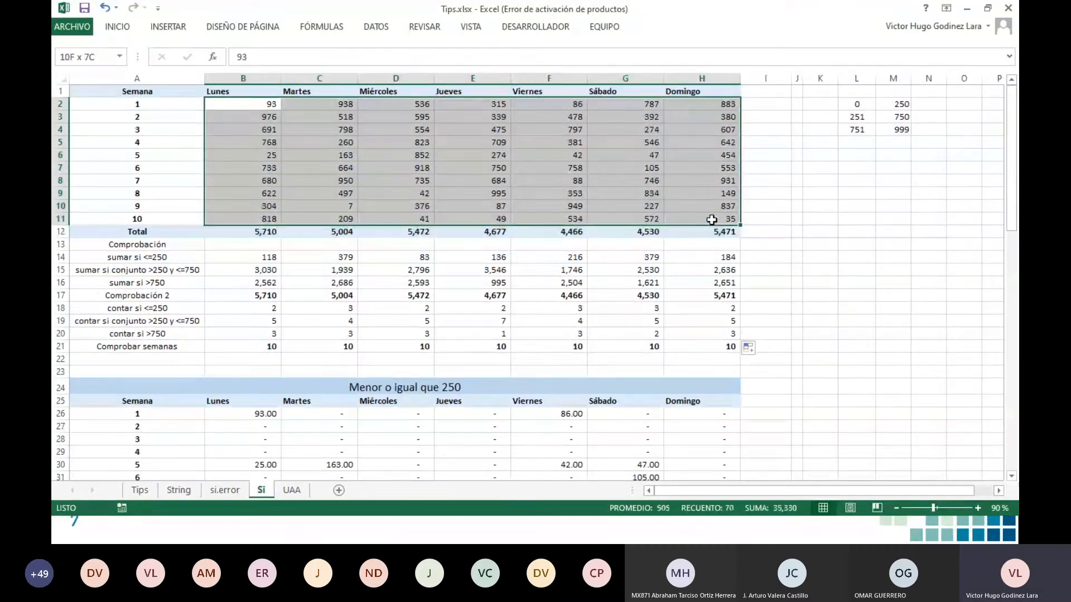
{"action": "left_click", "coordinate": [114, 27]}
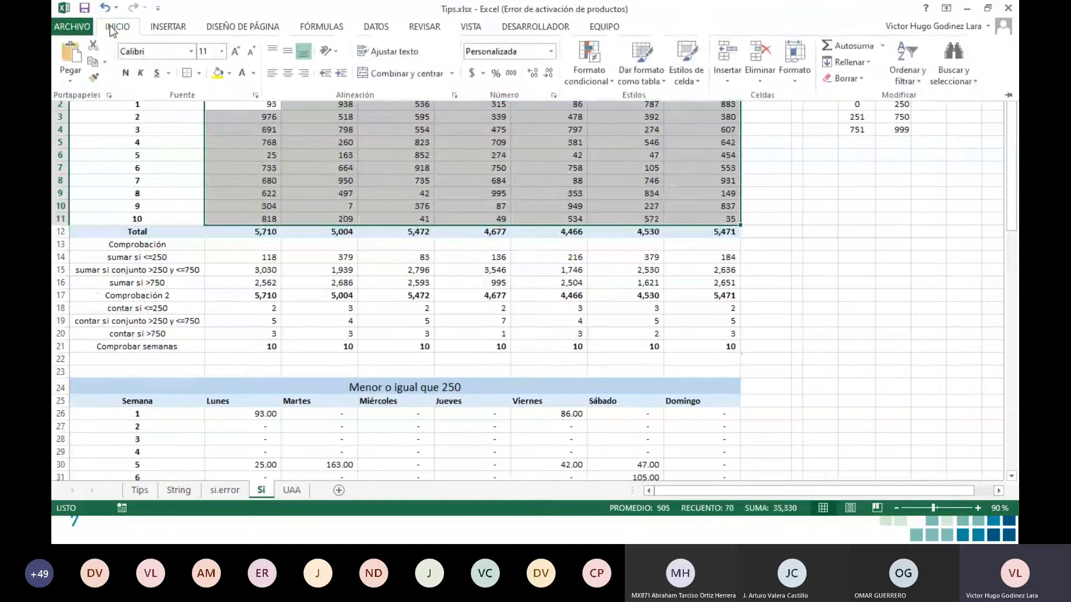
{"action": "left_click", "coordinate": [594, 62]}
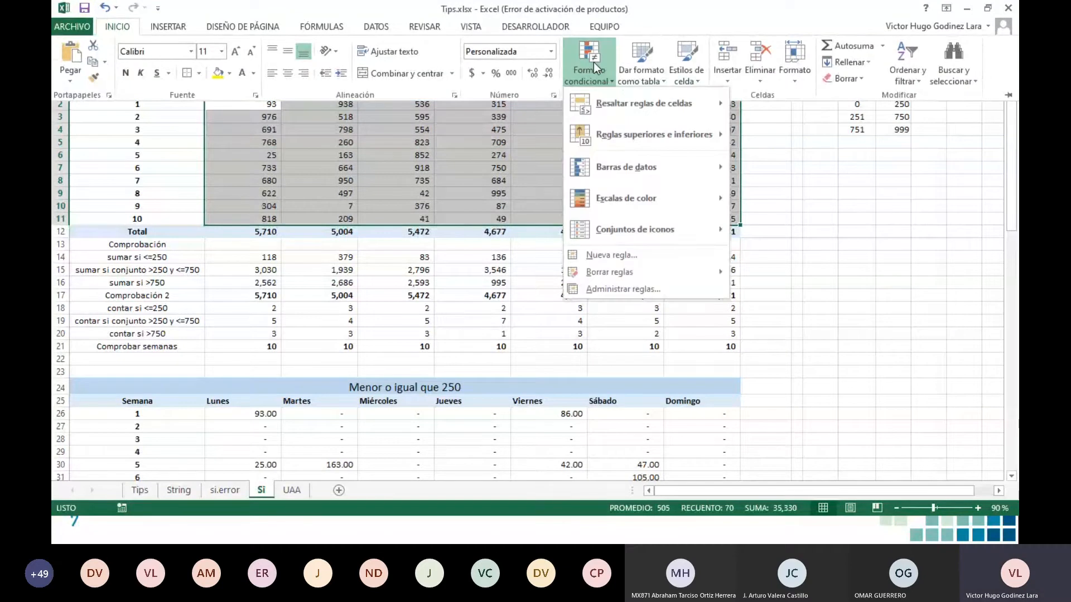
{"action": "mouse_move", "coordinate": [621, 108]}
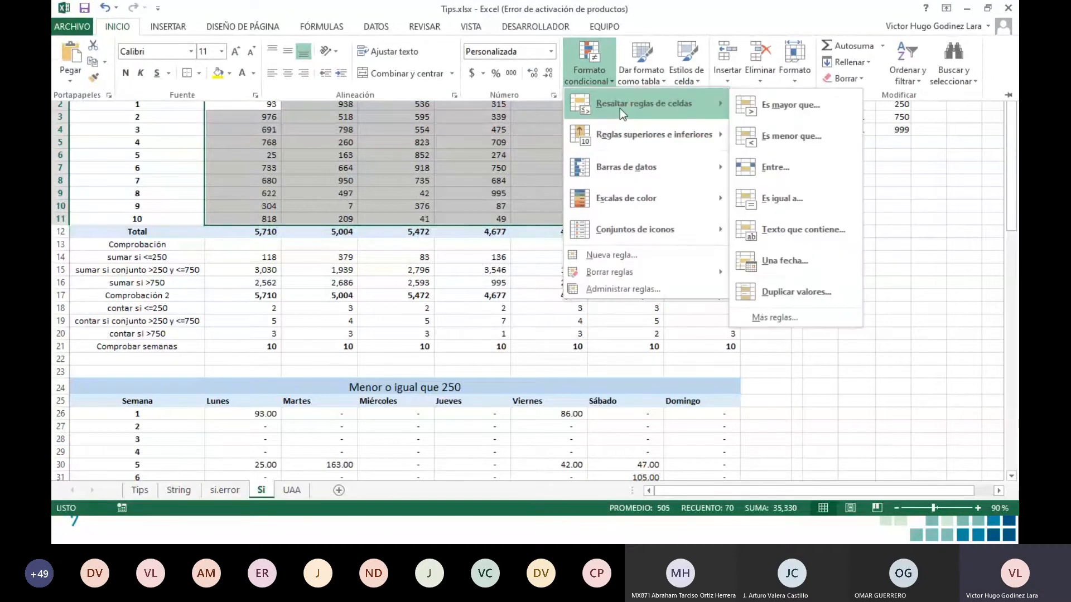
{"action": "left_click", "coordinate": [775, 106]}
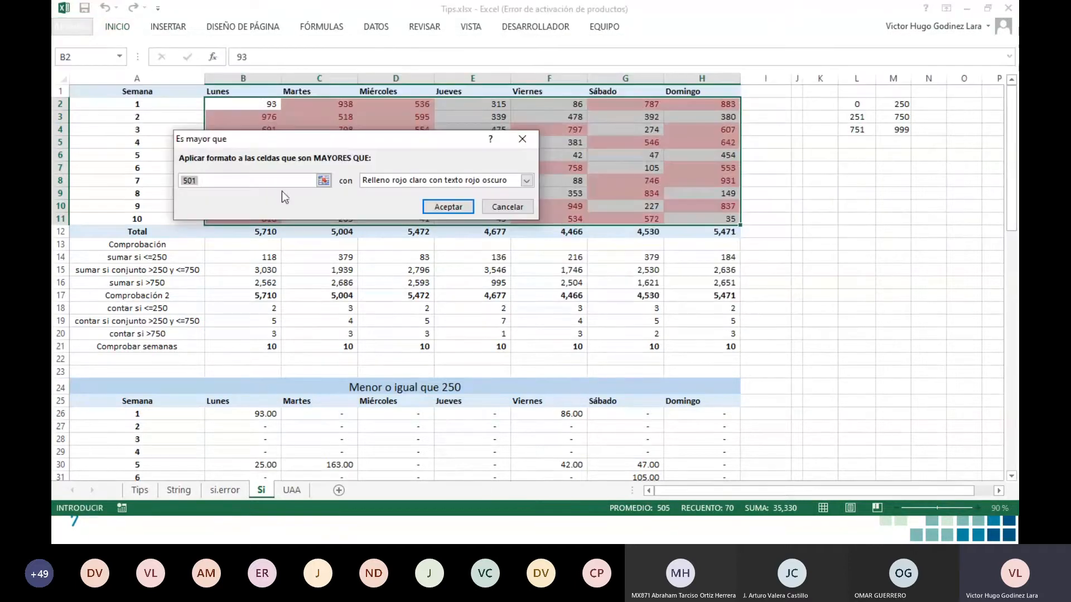
{"action": "type", "text": "750"}
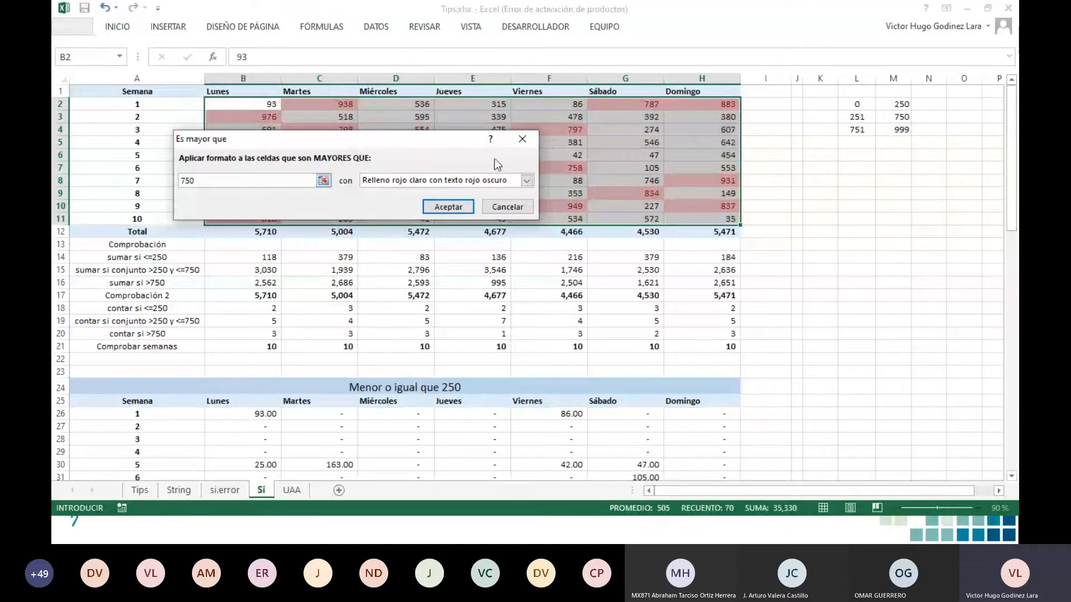
{"action": "left_click", "coordinate": [527, 180]}
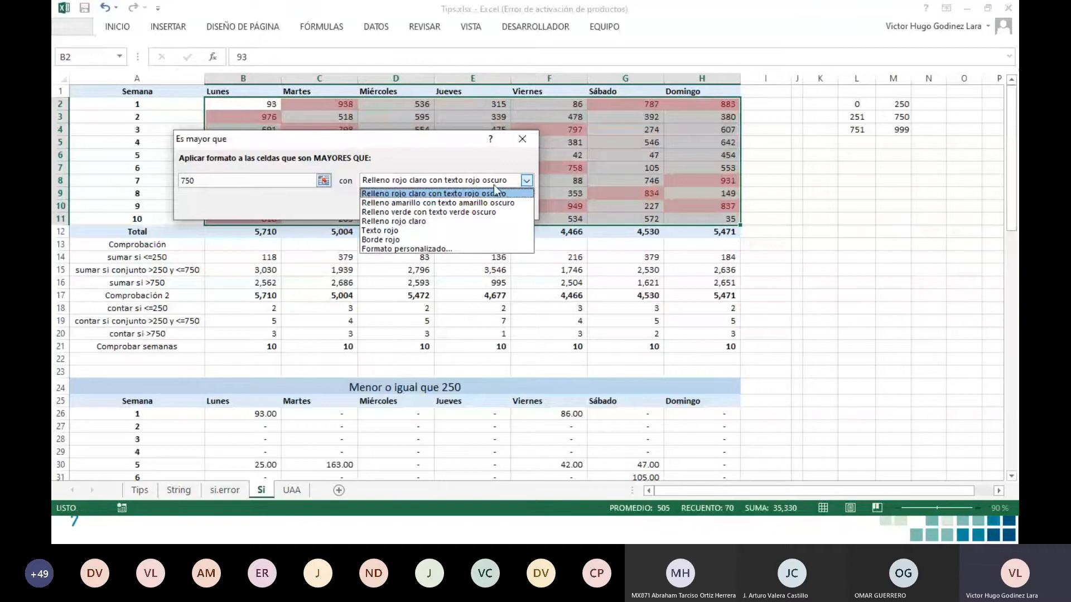
{"action": "left_click", "coordinate": [435, 212]}
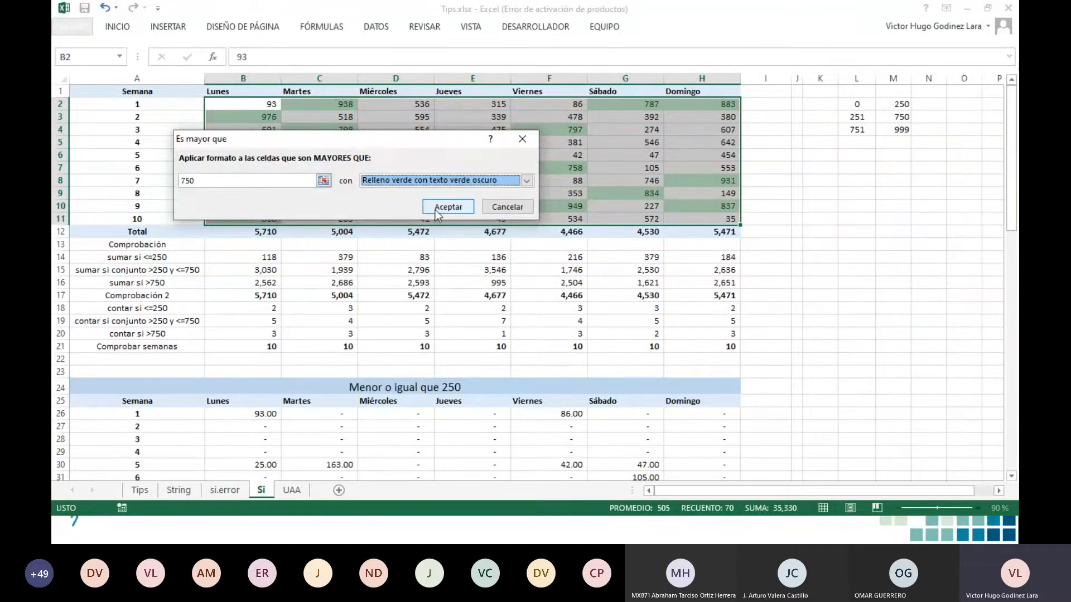
{"action": "left_click", "coordinate": [435, 210]}
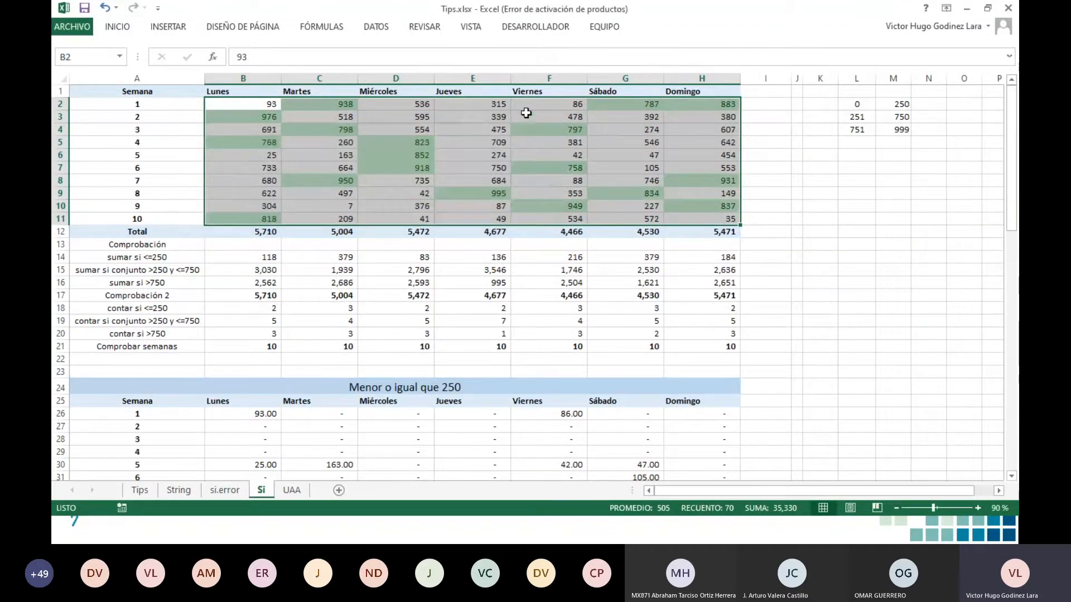
Step: Add a conditional formatting rule to B2:H11 that marks values less than 250 with "Relleno rojo claro con texto rojo oscuro"
{"action": "left_click", "coordinate": [118, 26]}
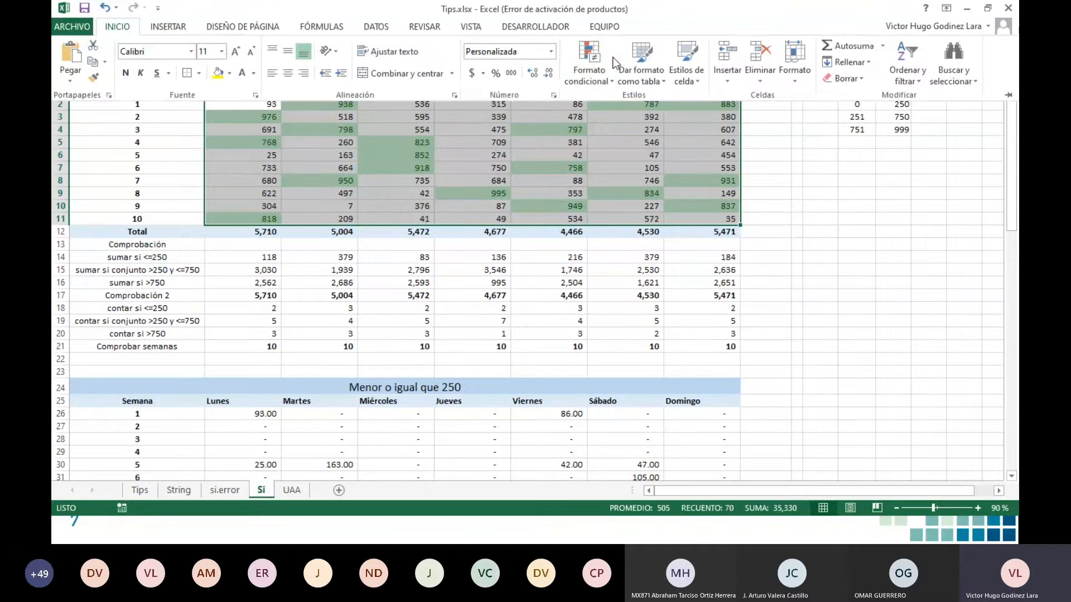
{"action": "left_click", "coordinate": [584, 51]}
{"action": "mouse_move", "coordinate": [689, 105]}
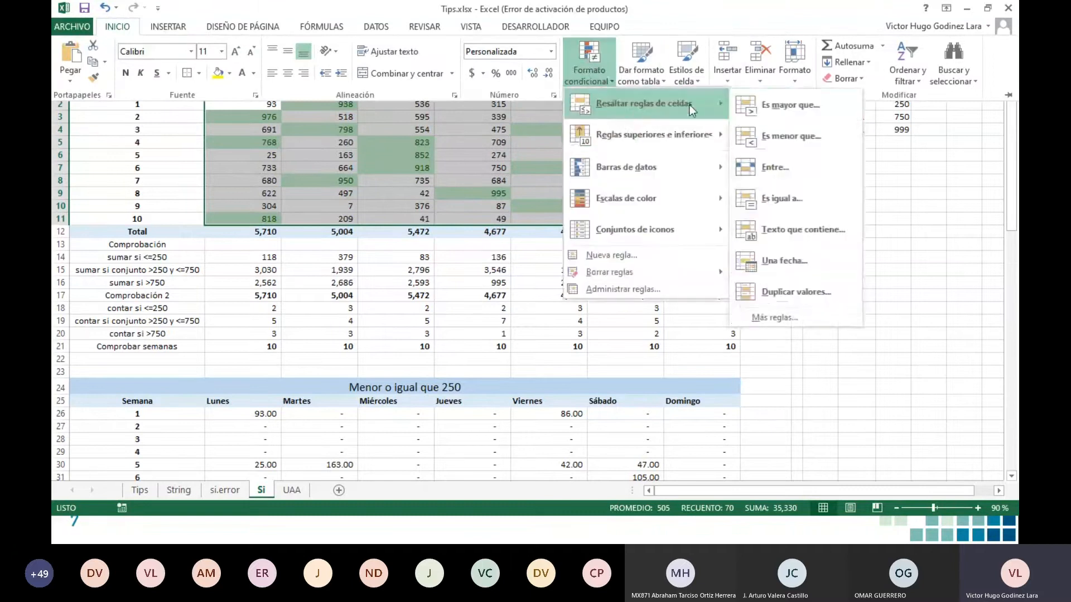
{"action": "left_click", "coordinate": [792, 136]}
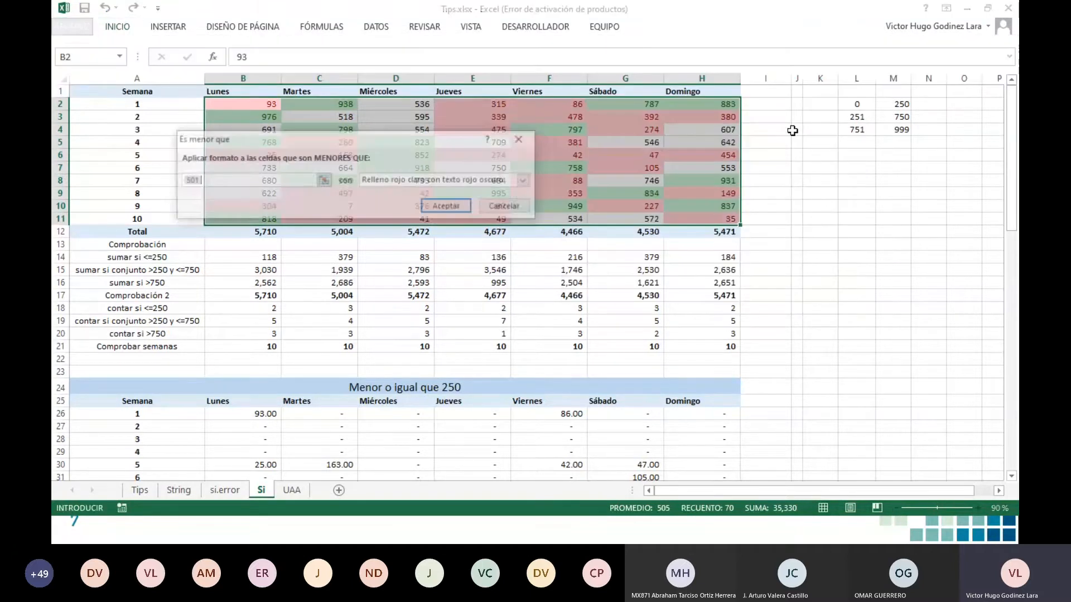
{"action": "type", "text": "250"}
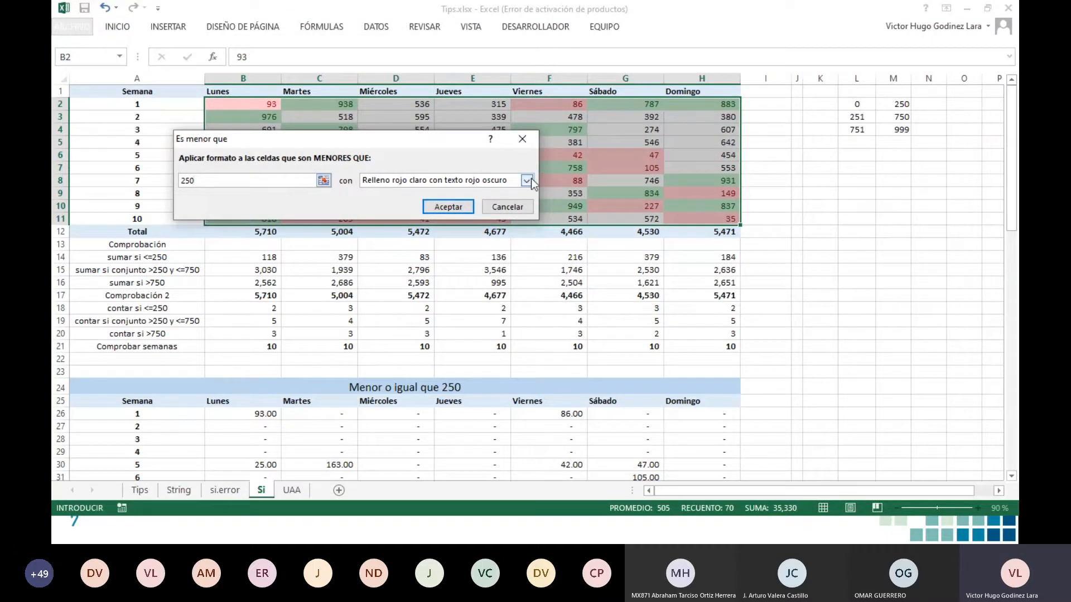
{"action": "left_click", "coordinate": [448, 207]}
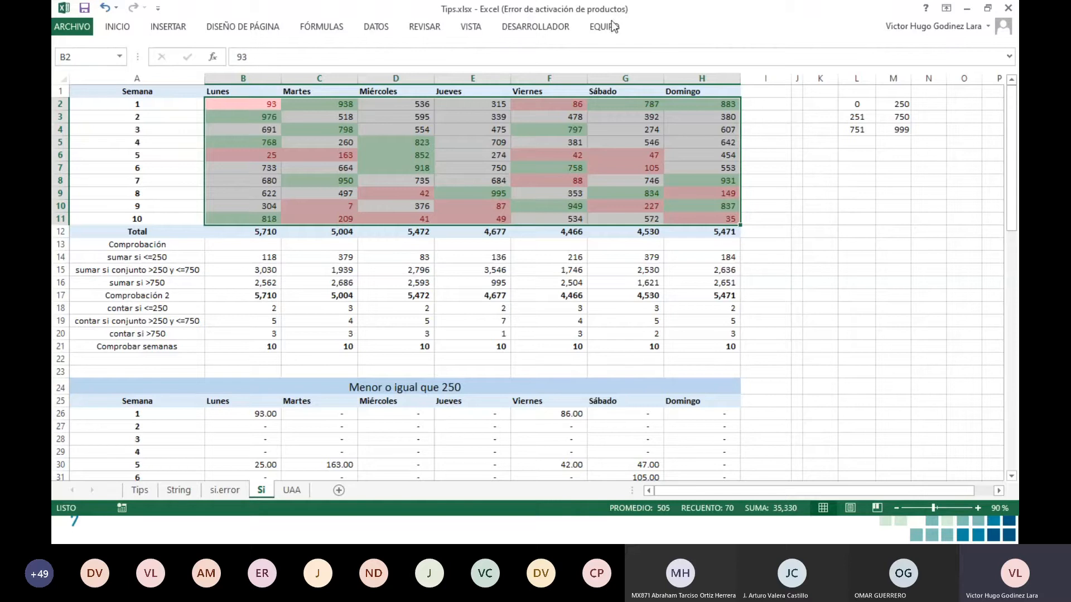
Step: Apply a between rule for 251 and 750 to B2:H11 with "Relleno rojo claro con texto rojo oscuro"
{"action": "left_click", "coordinate": [124, 22]}
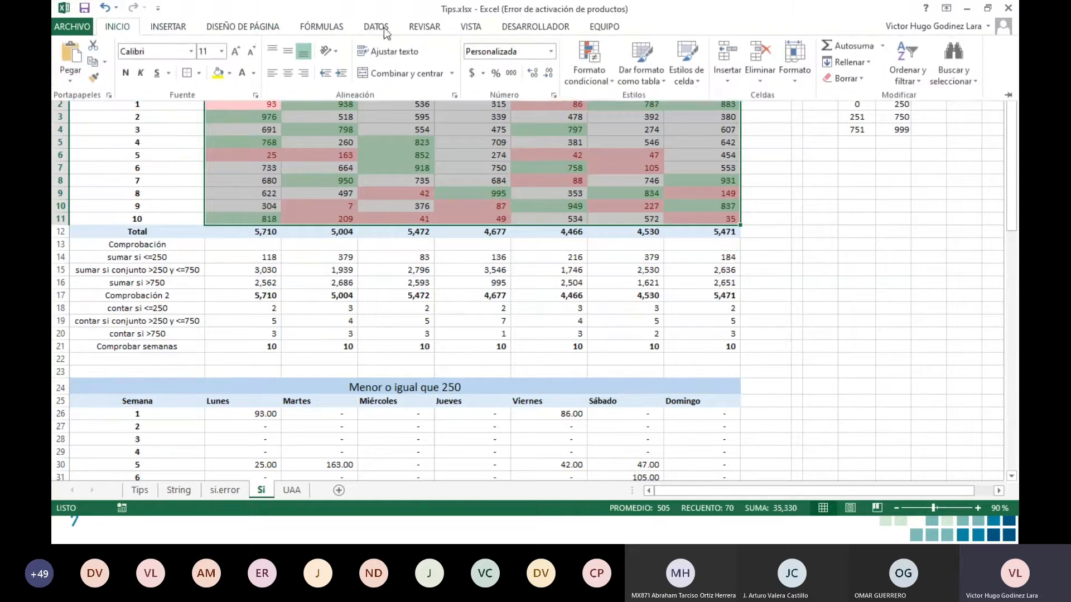
{"action": "left_click", "coordinate": [586, 54]}
{"action": "mouse_move", "coordinate": [620, 106]}
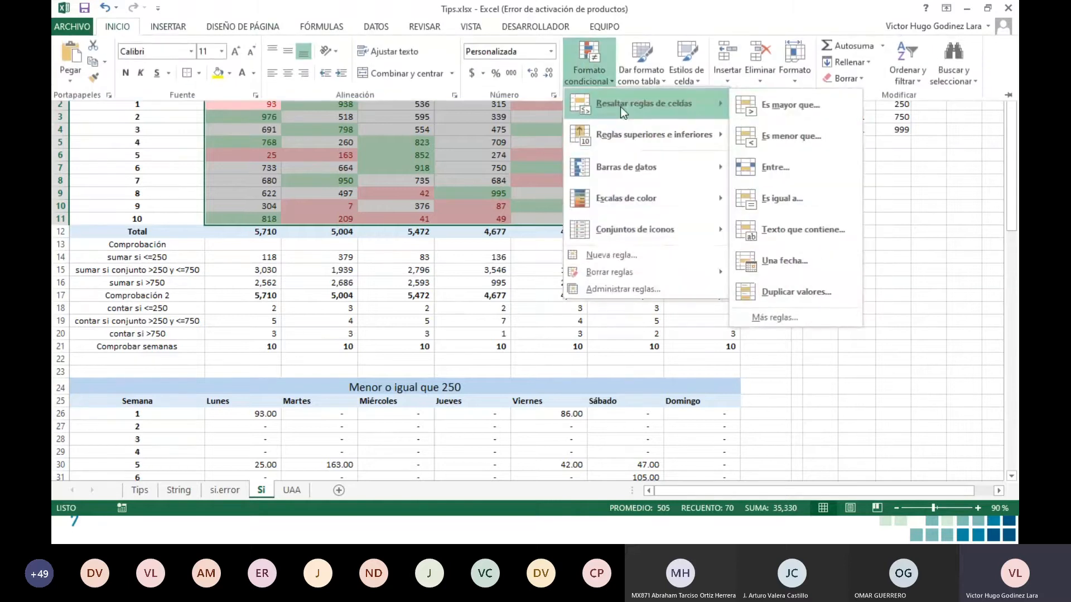
{"action": "left_click", "coordinate": [770, 166]}
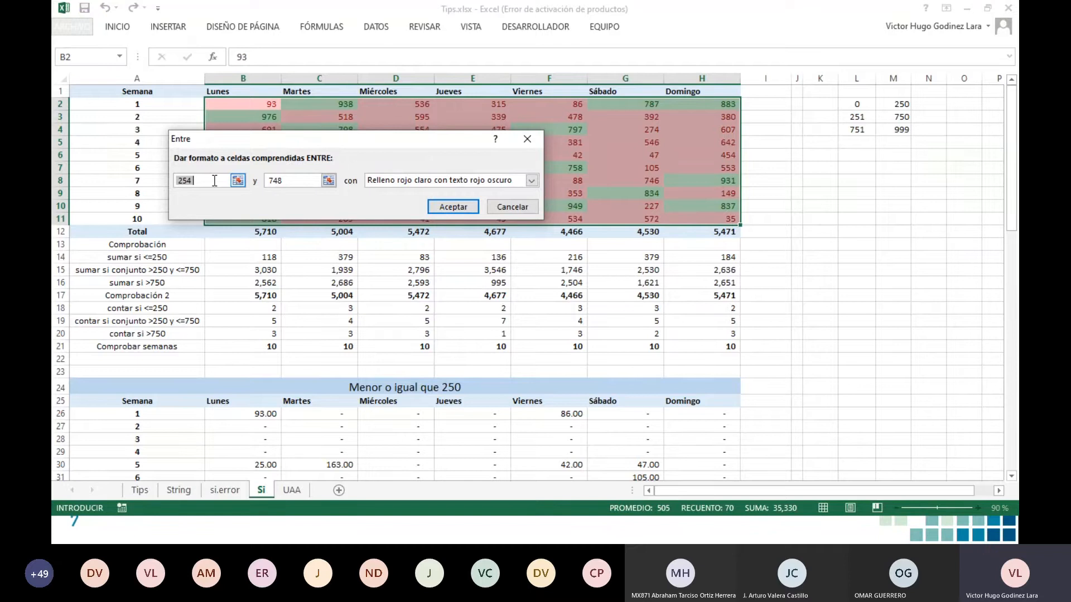
{"action": "type", "text": "251"}
{"action": "key", "text": "Tab"}
{"action": "type", "text": "7"}
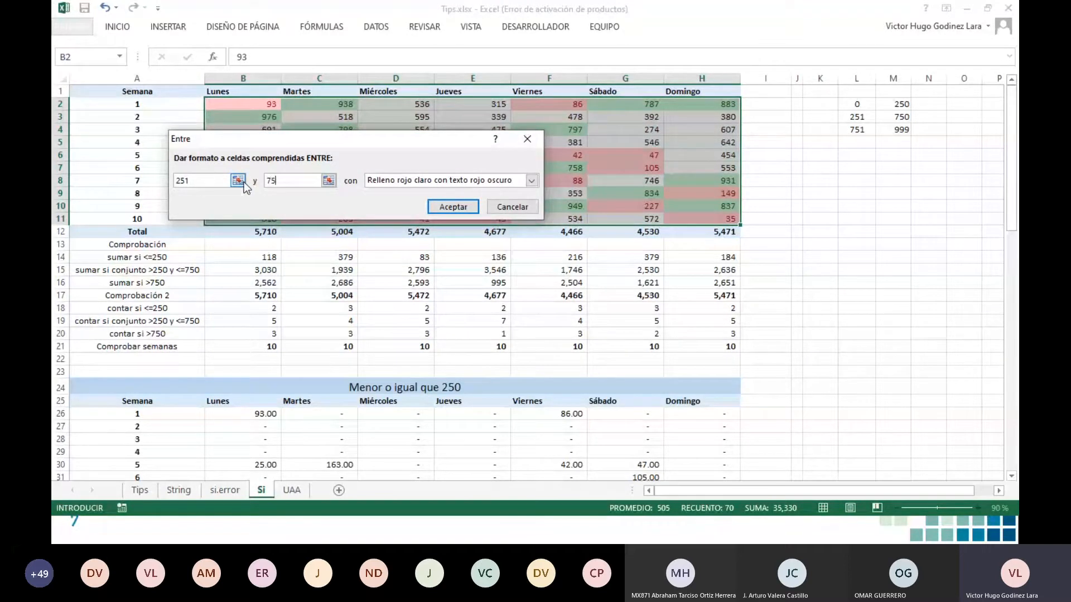
{"action": "type", "text": "50"}
{"action": "left_click", "coordinate": [449, 208]}
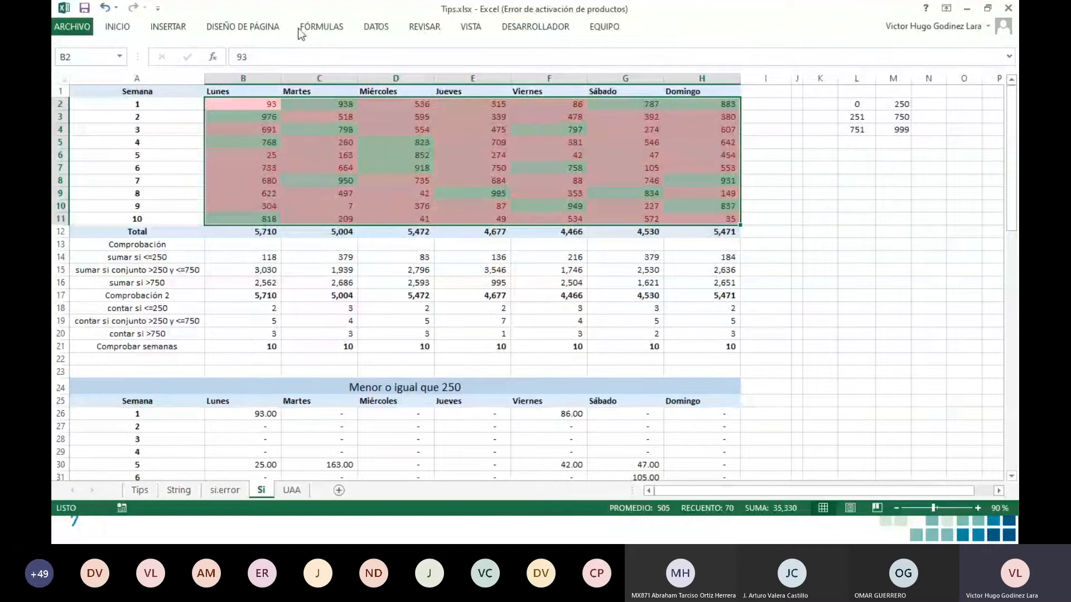
Step: Highlight the B2:H11 values between 250 and 750 with "Relleno amarillo con texto amarillo oscuro" conditional formatting
{"action": "left_click", "coordinate": [136, 26]}
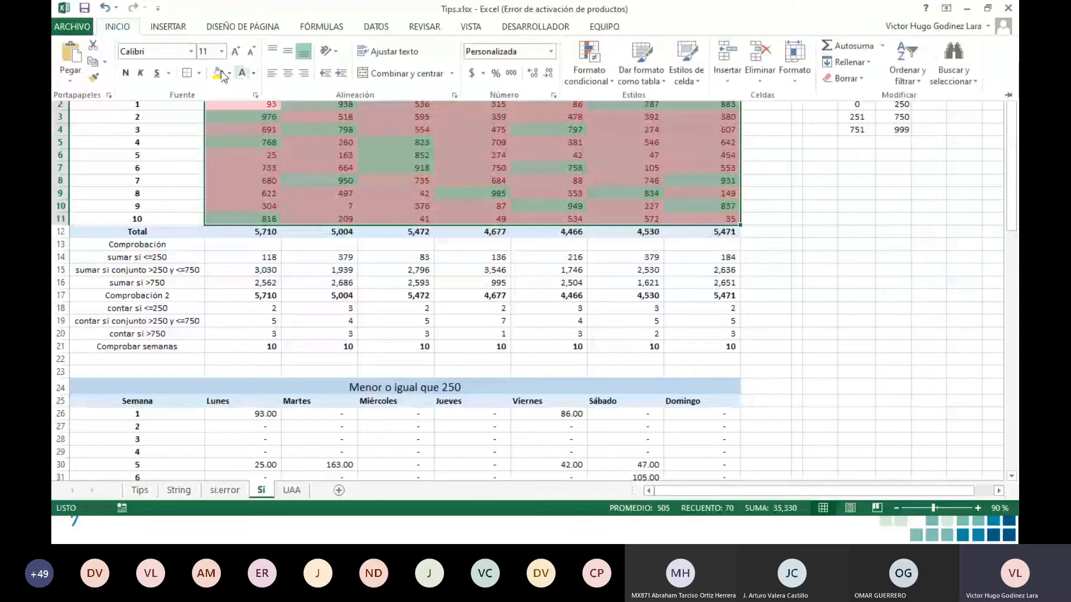
{"action": "left_click", "coordinate": [578, 53]}
{"action": "mouse_move", "coordinate": [622, 104]}
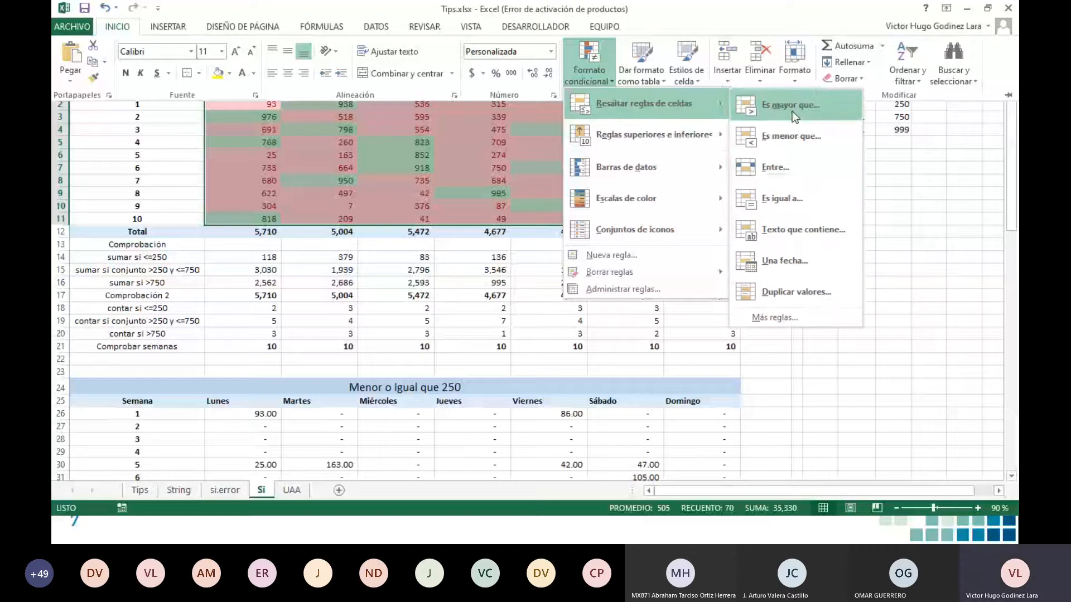
{"action": "left_click", "coordinate": [793, 166]}
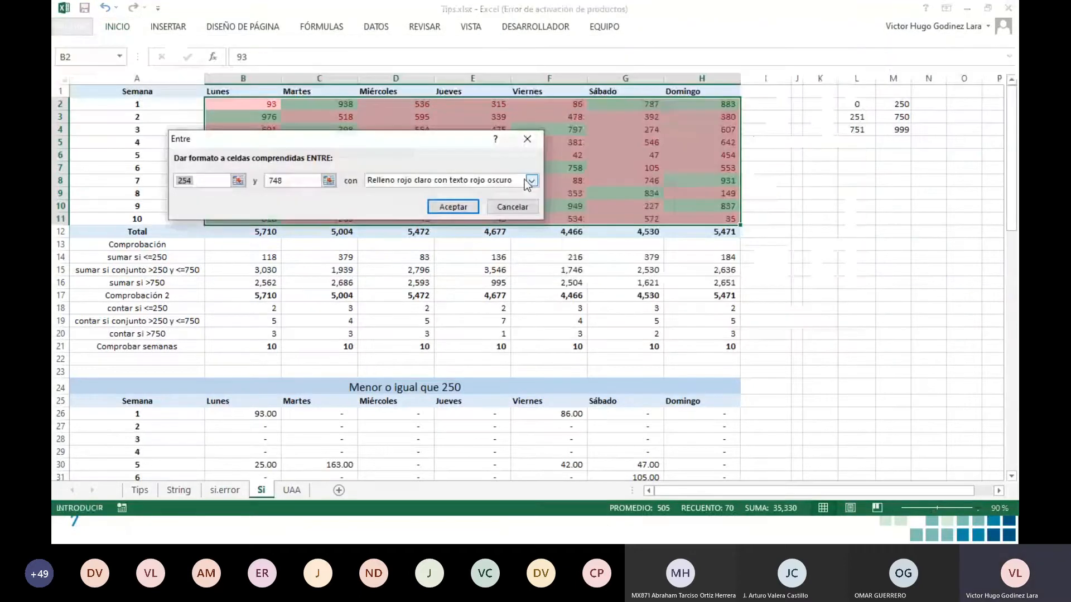
{"action": "left_click", "coordinate": [531, 181]}
{"action": "left_click", "coordinate": [499, 203]}
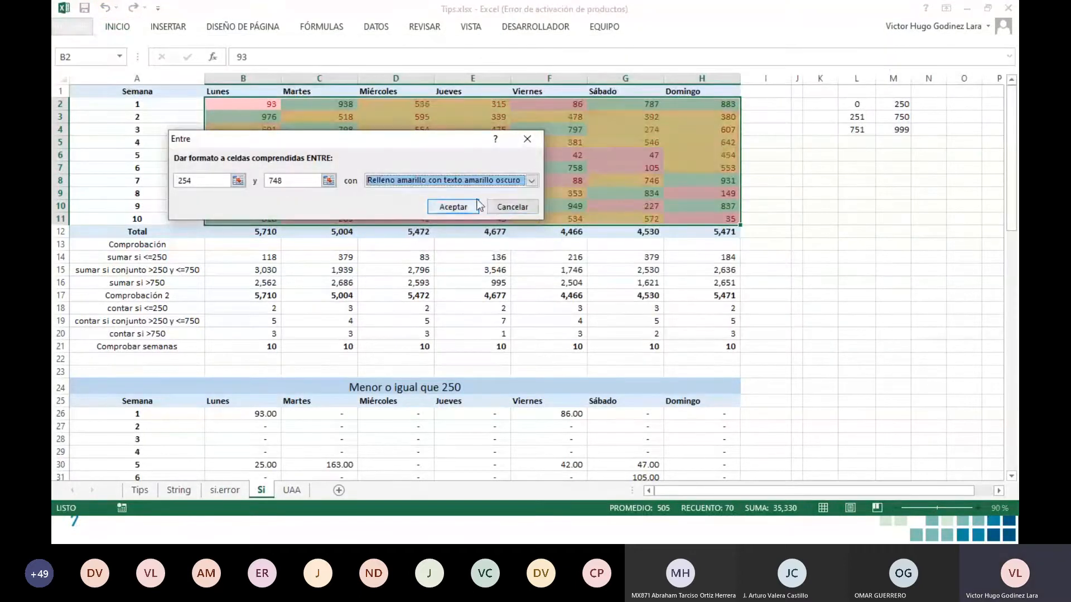
{"action": "left_click", "coordinate": [200, 180]}
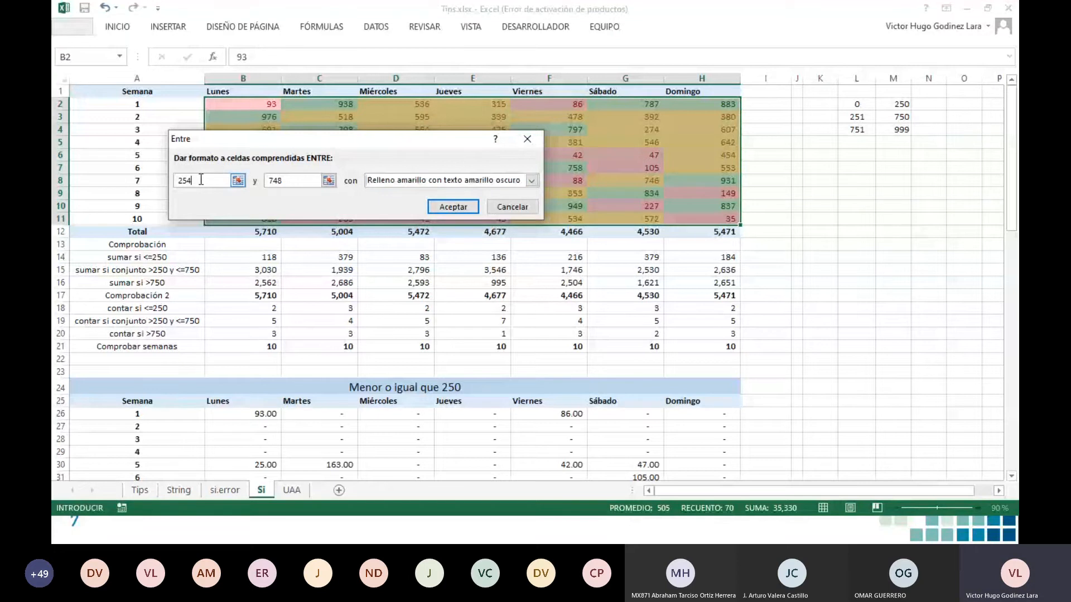
{"action": "key", "text": "BackSpace"}
{"action": "type", "text": "0"}
{"action": "left_click", "coordinate": [302, 182]}
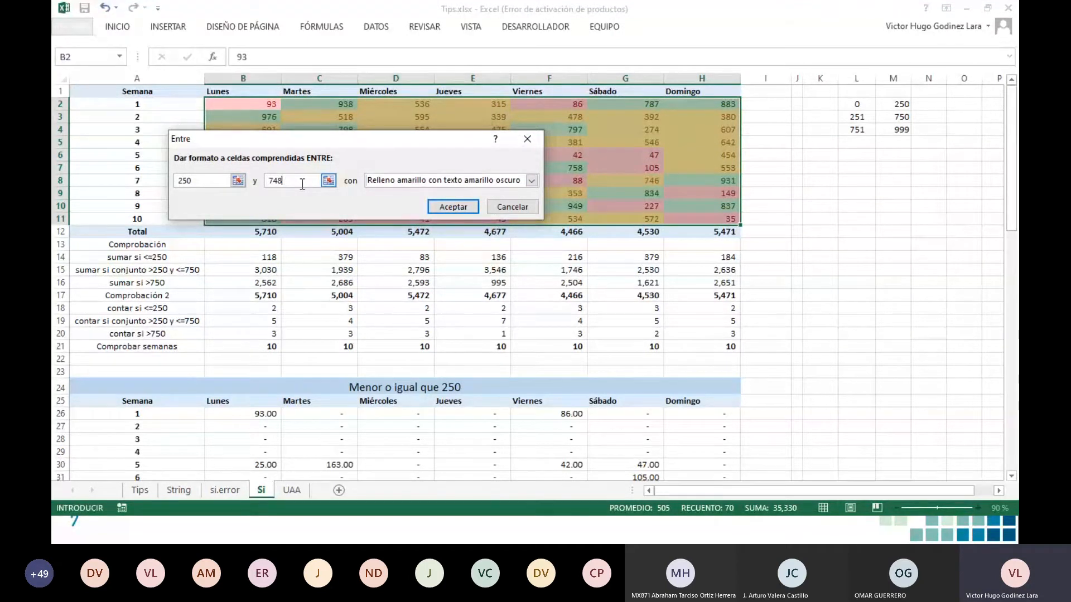
{"action": "key", "text": "BackSpace"}
{"action": "key", "text": "BackSpace"}
{"action": "type", "text": "50"}
{"action": "left_click", "coordinate": [473, 207]}
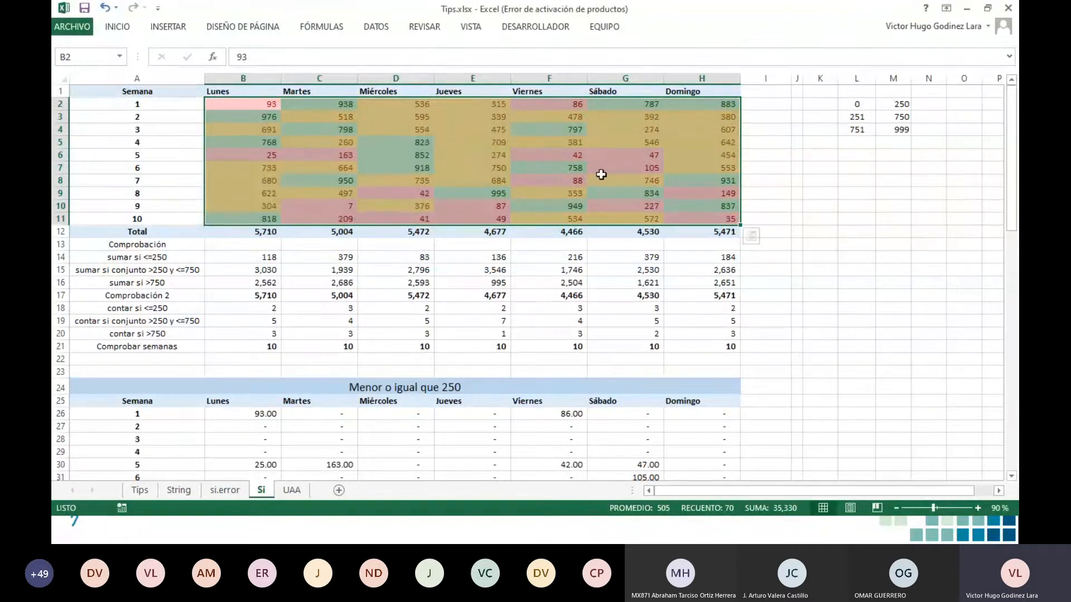
Step: Add a greater-than-751 rule to B2:H11 with "Relleno verde con texto verde oscuro"
{"action": "left_click", "coordinate": [120, 28]}
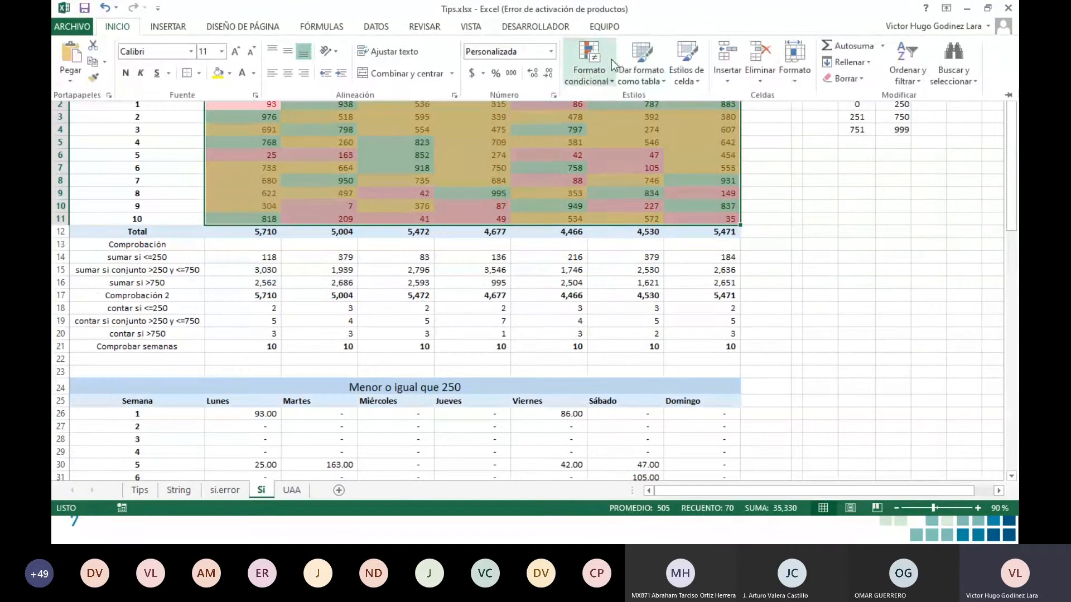
{"action": "left_click", "coordinate": [589, 58]}
{"action": "mouse_move", "coordinate": [697, 105]}
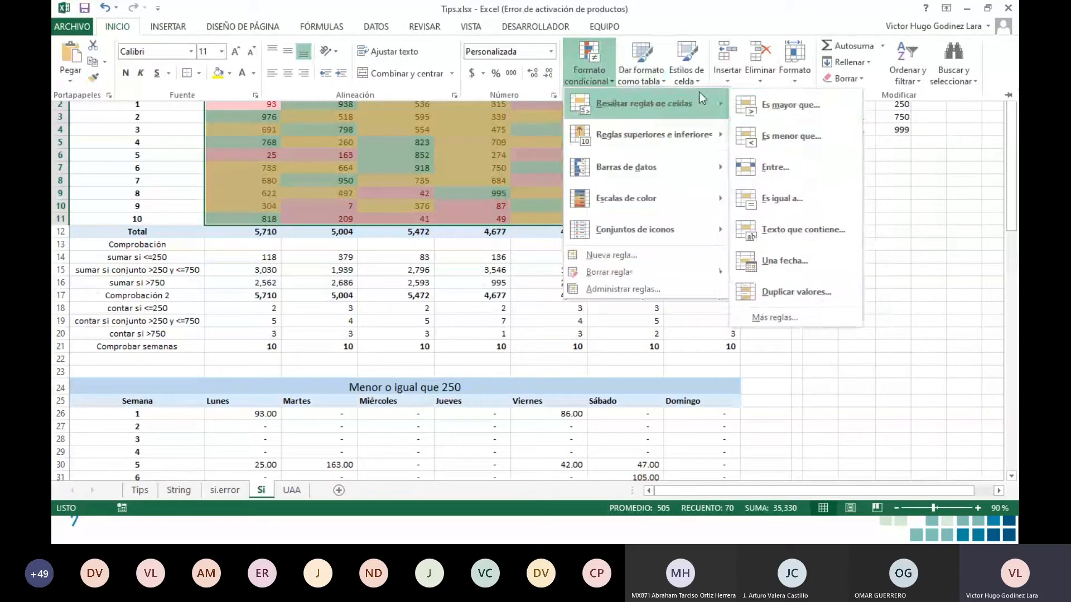
{"action": "left_click", "coordinate": [774, 106]}
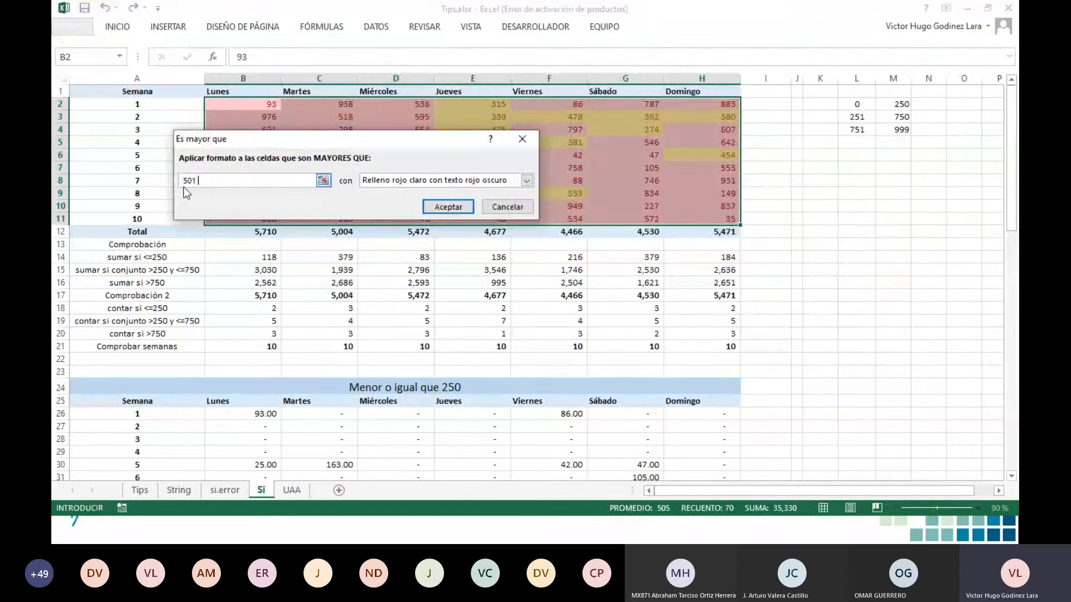
{"action": "type", "text": "7"}
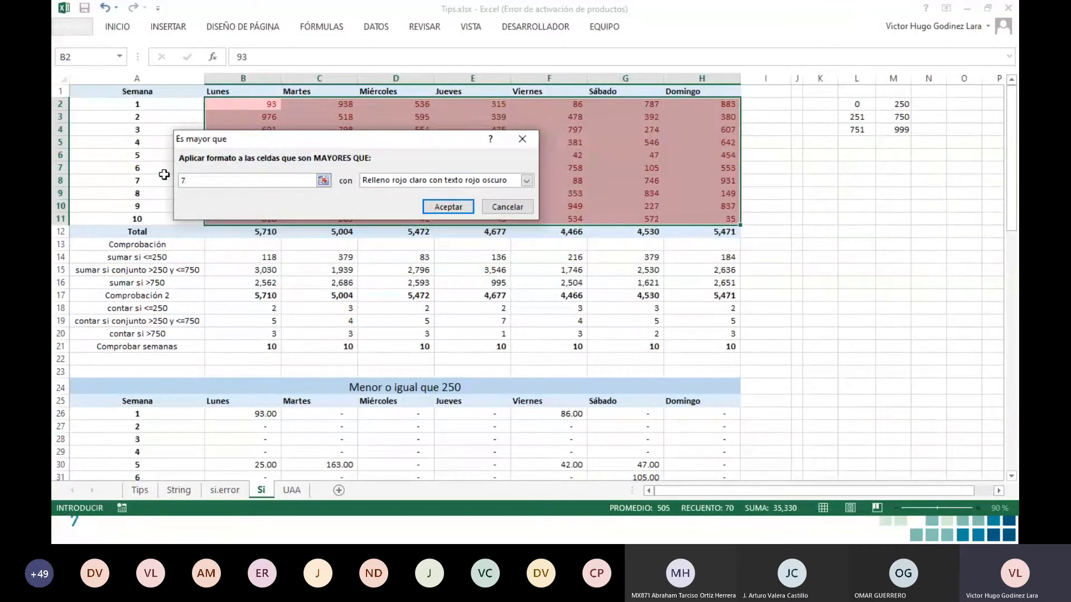
{"action": "type", "text": "51"}
{"action": "left_click", "coordinate": [526, 180]}
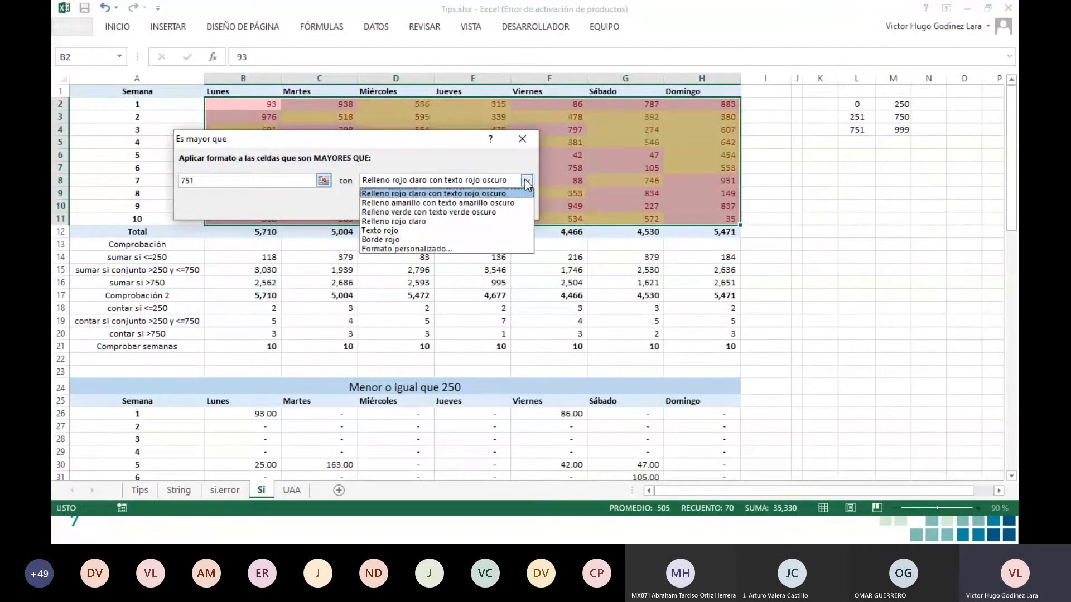
{"action": "left_click", "coordinate": [457, 212]}
{"action": "left_click", "coordinate": [457, 209]}
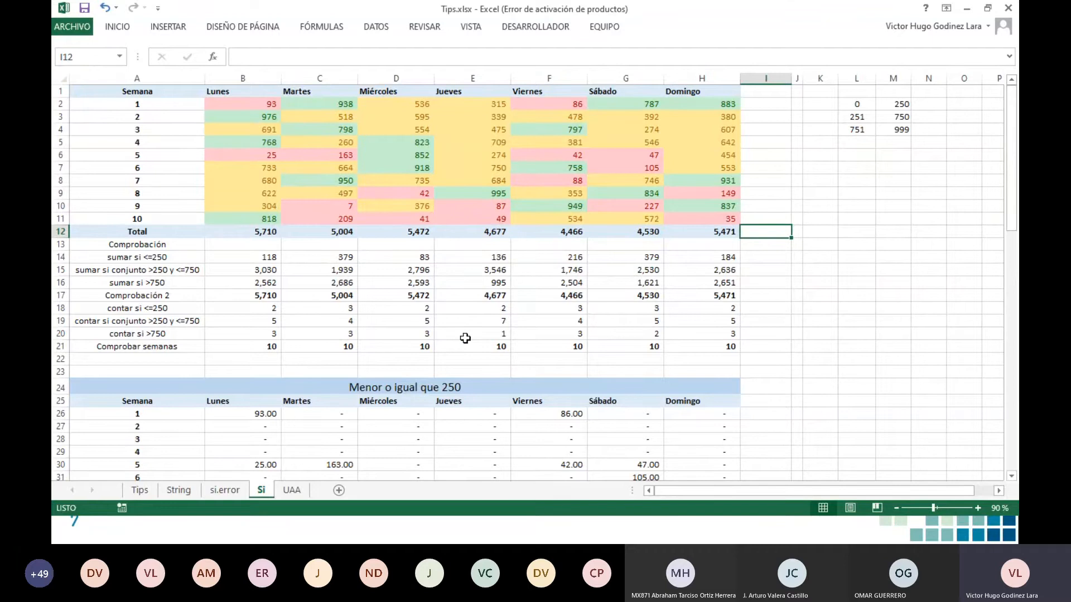
Step: Review the conditional counts in B18:H20 and the conditional sums in B14:H16 against the color-coded weekly values
{"action": "left_click", "coordinate": [240, 308]}
{"action": "left_click_drag", "start_coordinate": [262, 310], "coordinate": [686, 333]}
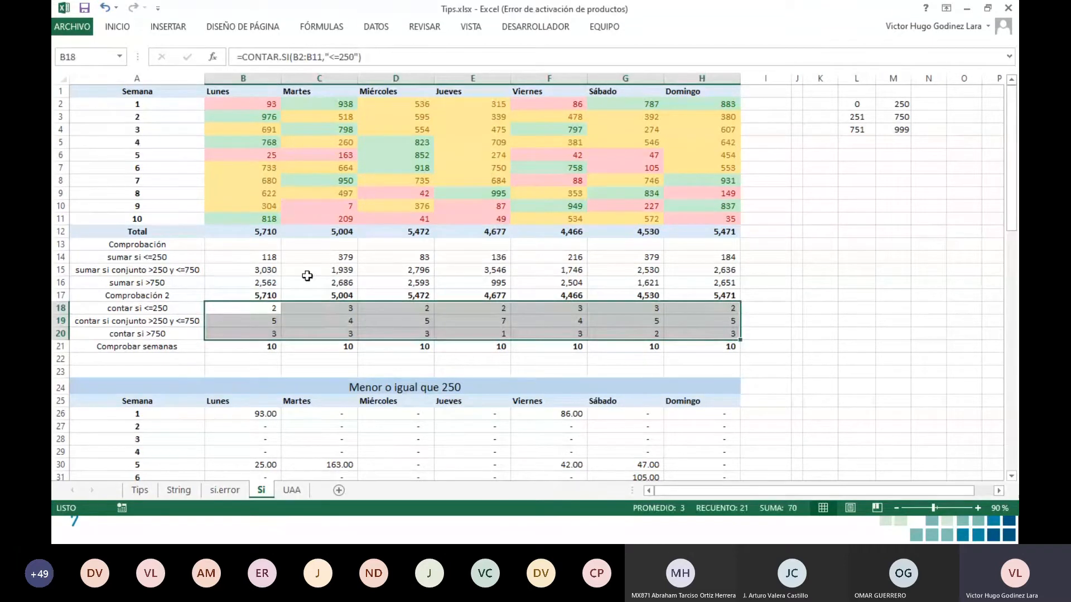
{"action": "left_click_drag", "start_coordinate": [262, 256], "coordinate": [693, 282]}
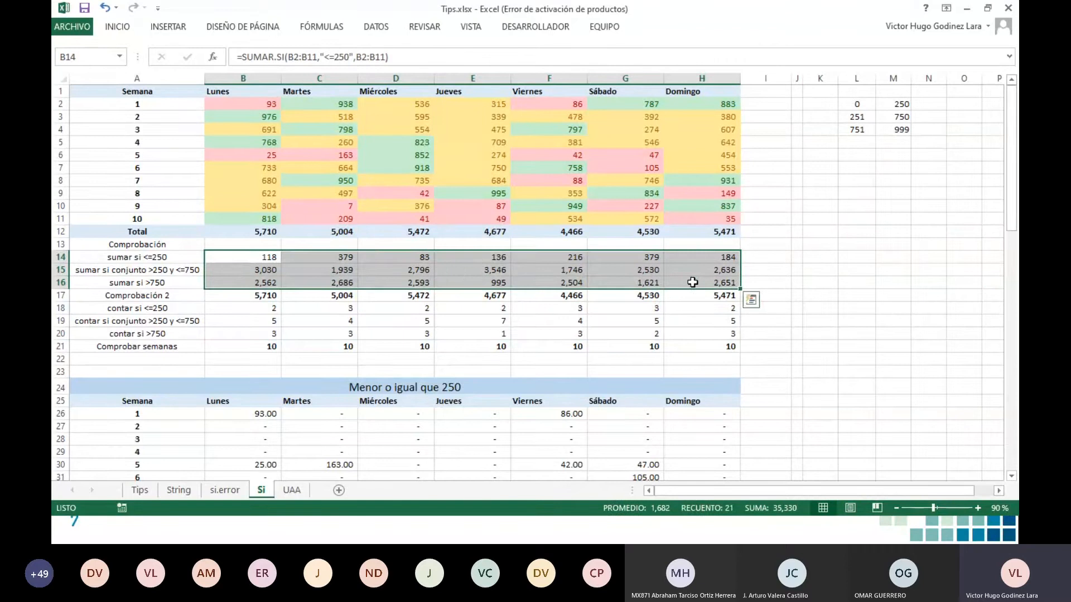
{"action": "left_click", "coordinate": [753, 159]}
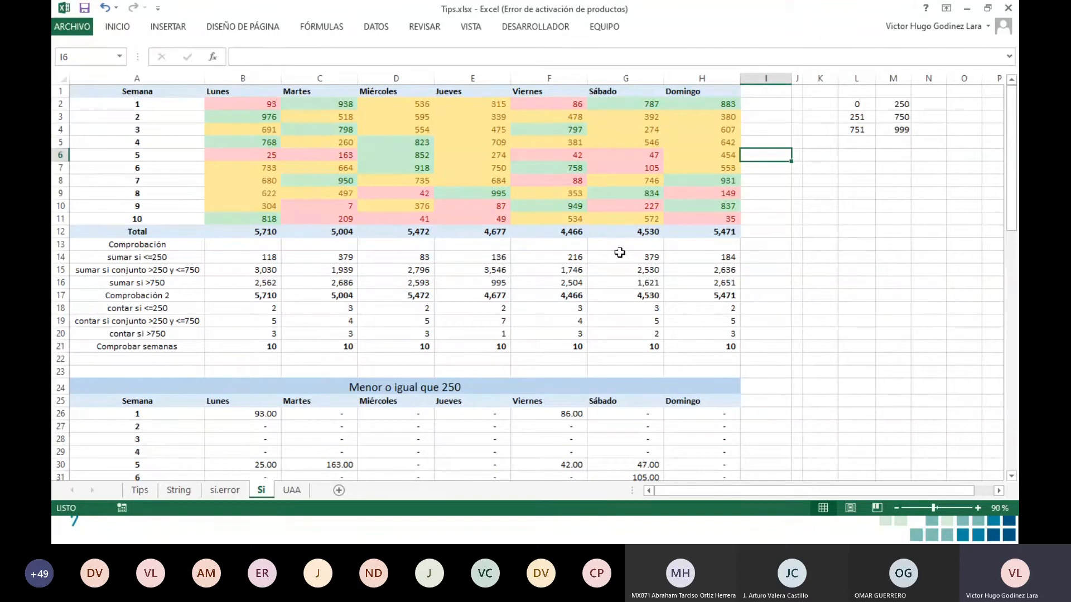
Step: Switch to the PowerPoint presentation and review the function list on the "Tips generales" slide
{"action": "key", "text": "alt+Tab"}
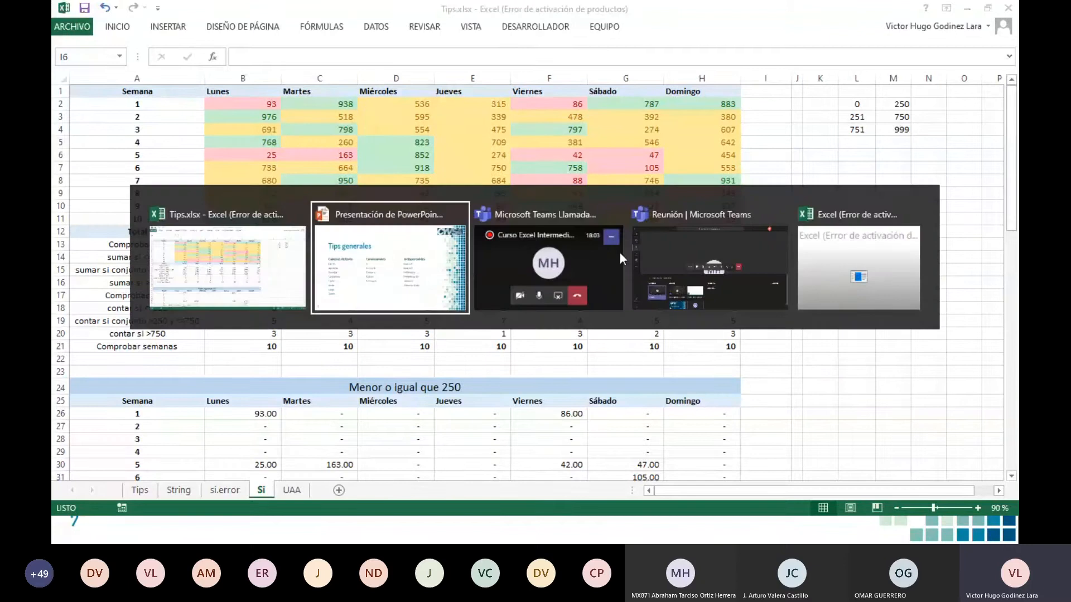
{"action": "key", "text": "alt+Tab"}
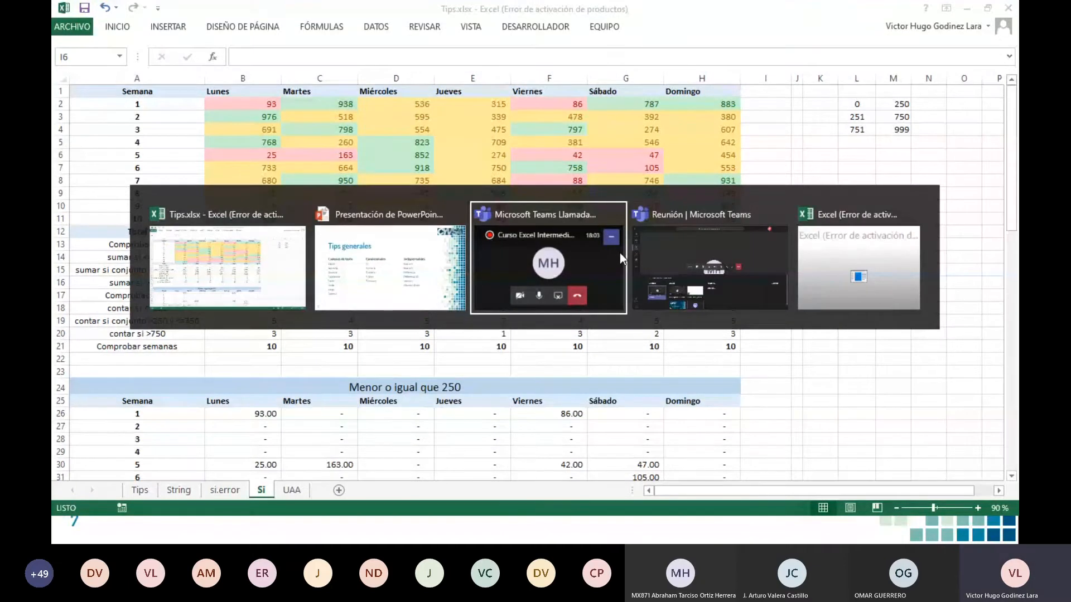
{"action": "key", "text": "alt+Tab"}
{"action": "key", "text": "alt+Tab"}
{"action": "key", "text": "alt+Tab"}
{"action": "key", "text": "alt+Tab"}
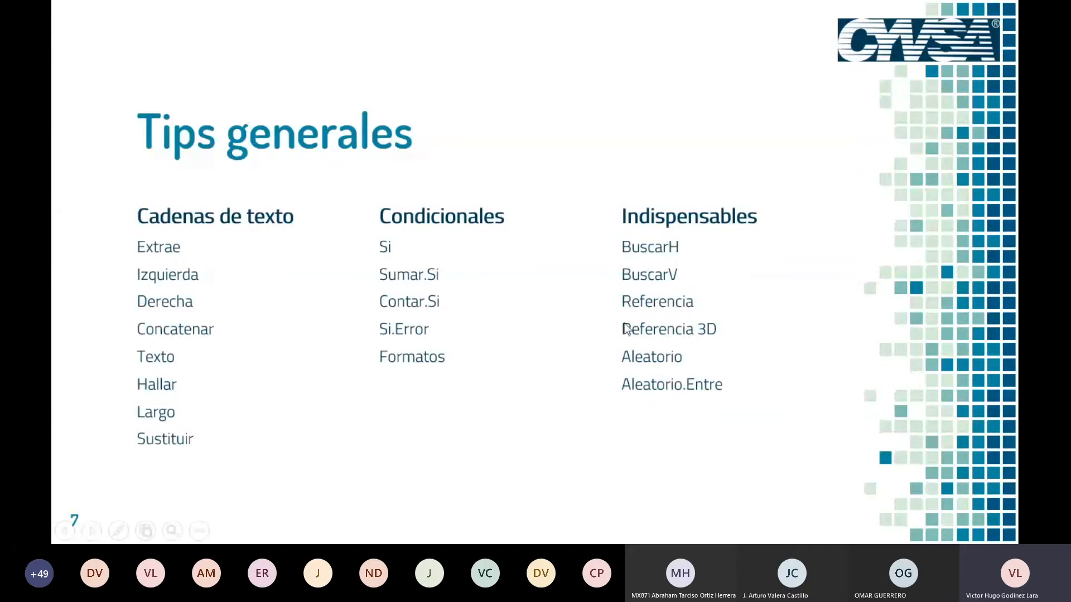
Step: Return from the presentation to the Si sheet of the Tips.xlsx workbook in Excel
{"action": "key", "text": "alt+Tab"}
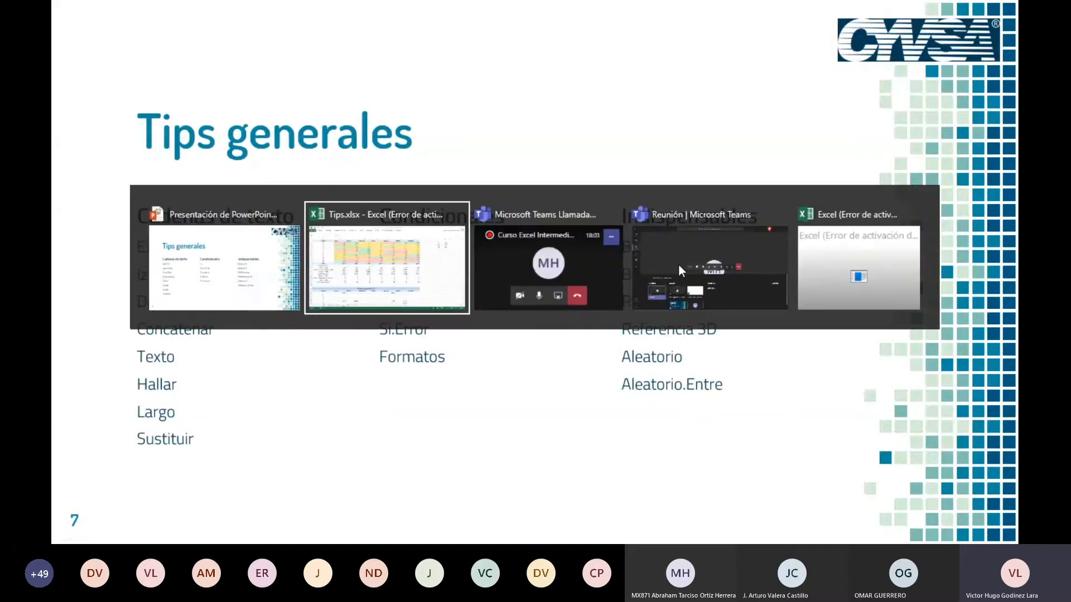
{"action": "key", "text": "alt+Tab"}
{"action": "key", "text": "alt+Tab"}
{"action": "key", "text": "alt+Tab"}
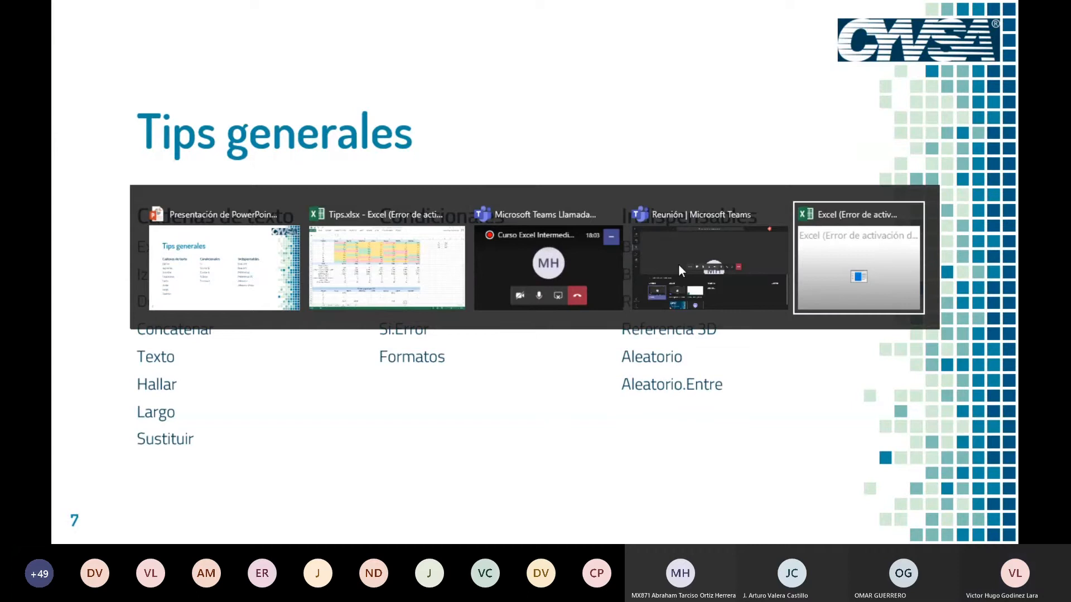
{"action": "key", "text": "alt+Tab"}
{"action": "key", "text": "alt+Tab"}
{"action": "left_click", "coordinate": [891, 219]}
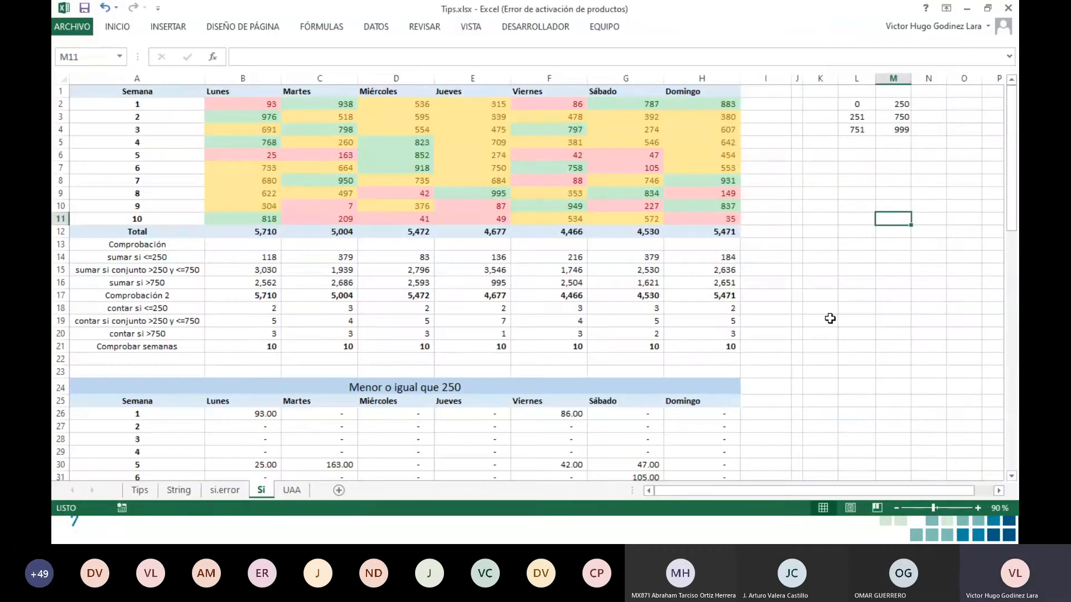
Step: Examine the Semana column in A1:A12 and follow the week 5 row across its Lunes, Martes and Miércoles values
{"action": "left_click", "coordinate": [862, 180]}
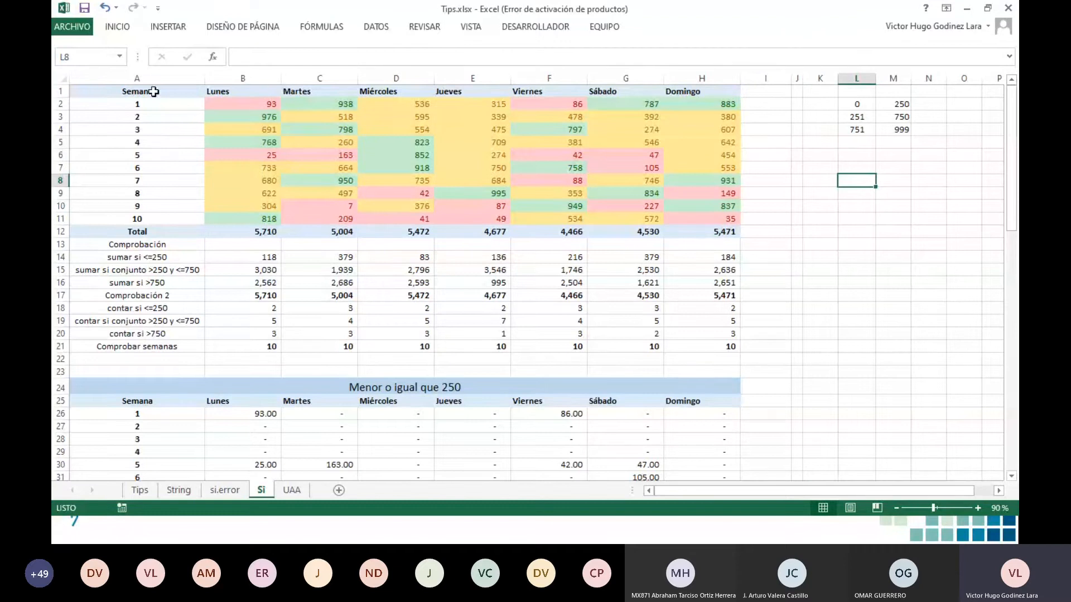
{"action": "left_click_drag", "start_coordinate": [155, 91], "coordinate": [155, 233]}
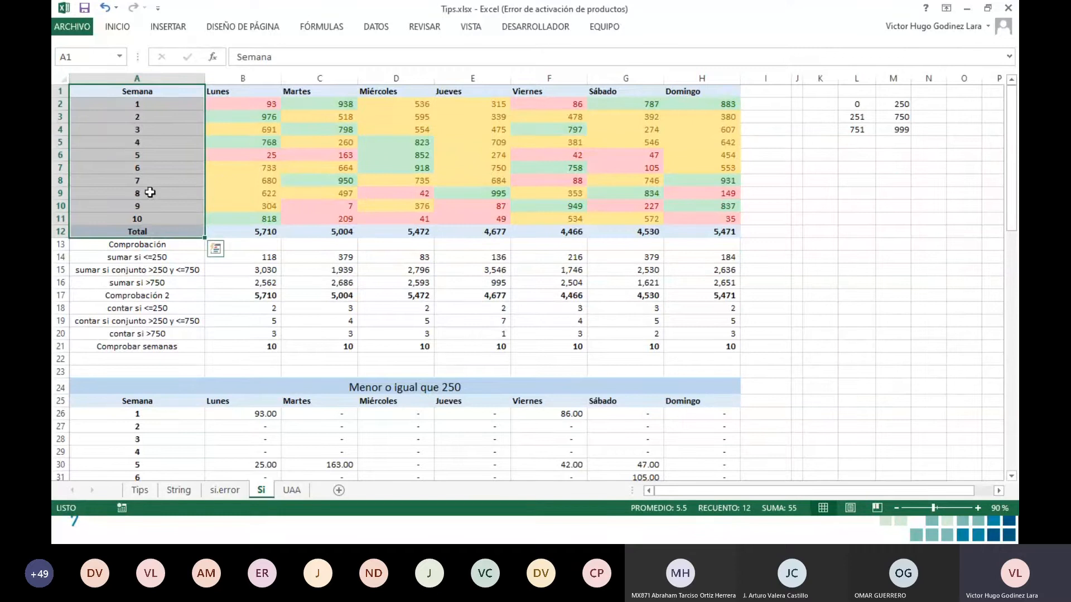
{"action": "left_click", "coordinate": [152, 157]}
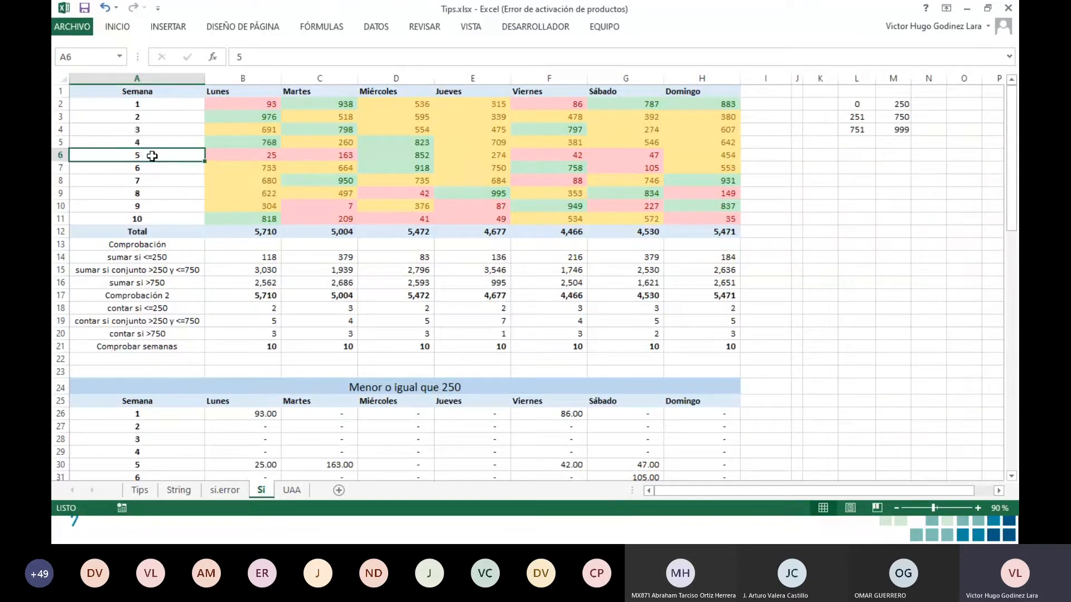
{"action": "left_click", "coordinate": [241, 154]}
{"action": "left_click", "coordinate": [308, 154]}
{"action": "left_click", "coordinate": [393, 155]}
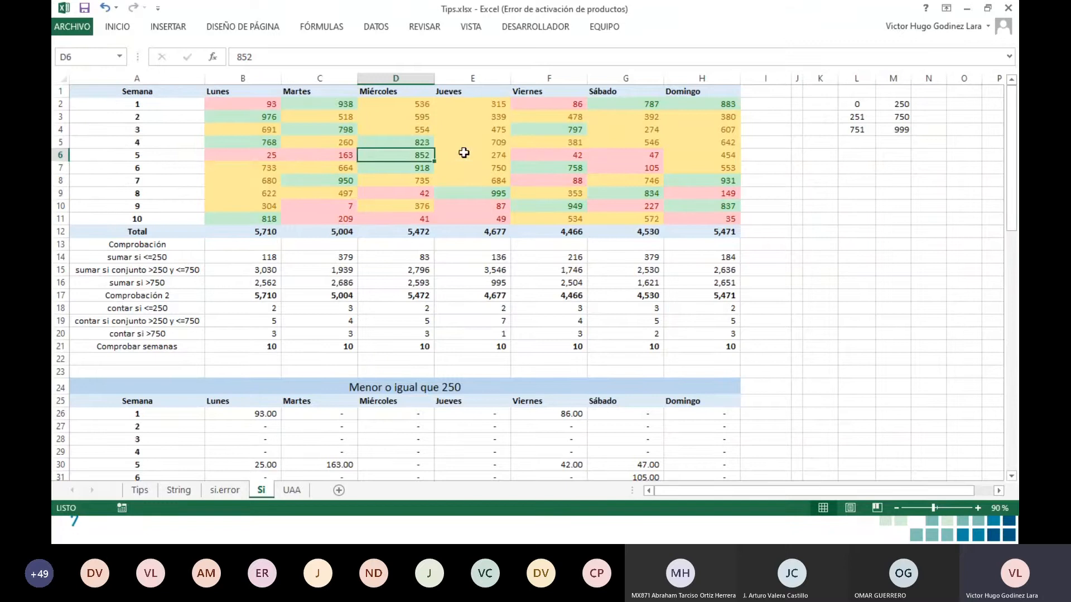
Step: Examine the week 5 row and the daily values in B2:H11 of the weekly table
{"action": "left_click", "coordinate": [463, 154]}
{"action": "left_click", "coordinate": [187, 156]}
{"action": "left_click", "coordinate": [244, 156]}
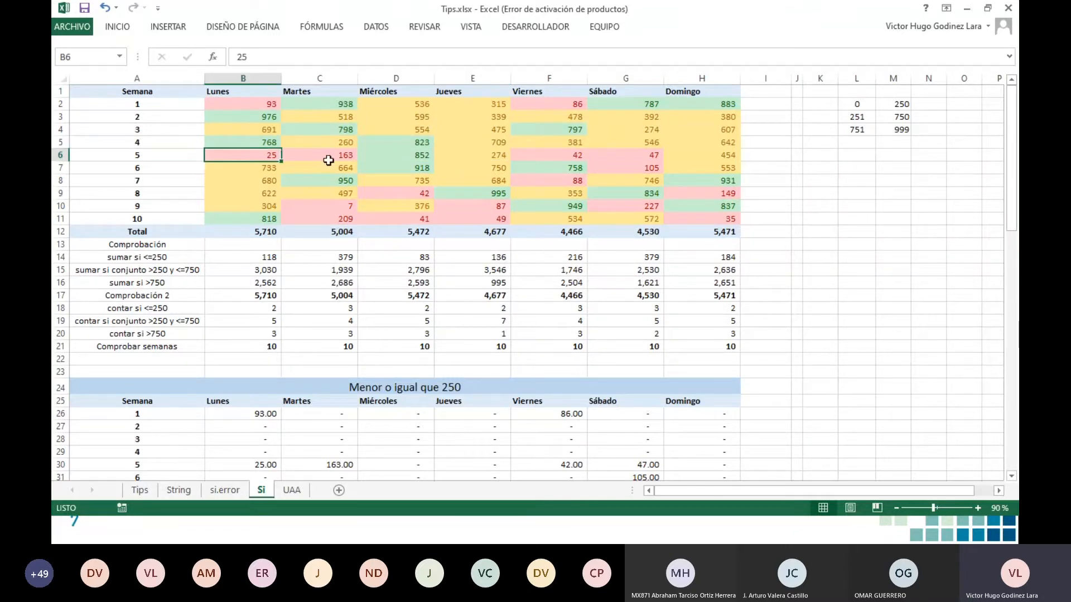
{"action": "left_click", "coordinate": [393, 156]}
{"action": "left_click", "coordinate": [472, 168]}
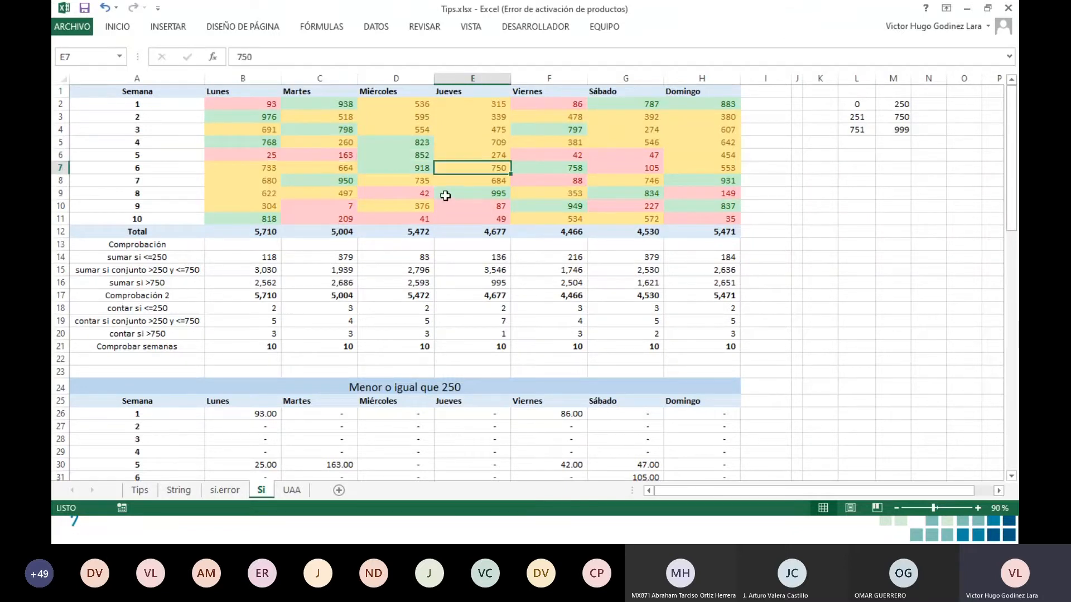
{"action": "left_click", "coordinate": [142, 157]}
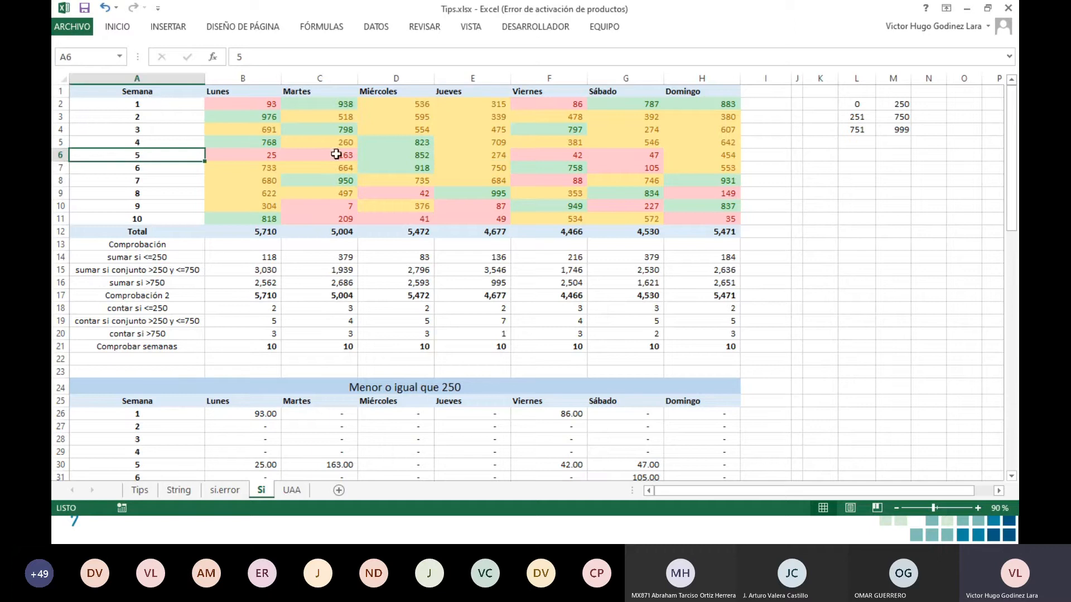
{"action": "left_click", "coordinate": [467, 155]}
{"action": "left_click", "coordinate": [125, 29]}
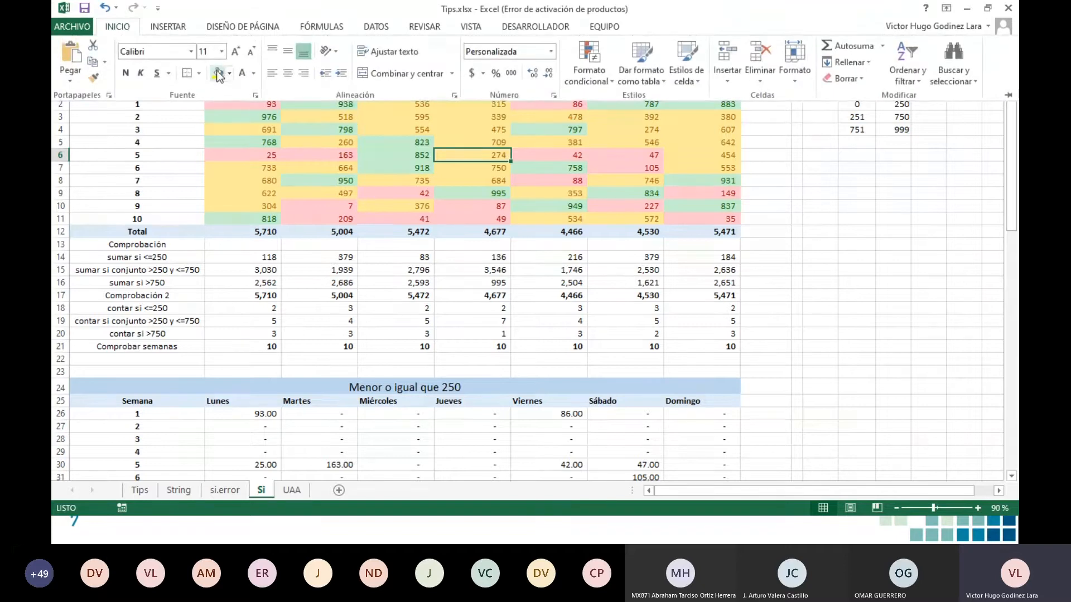
{"action": "left_click", "coordinate": [459, 192]}
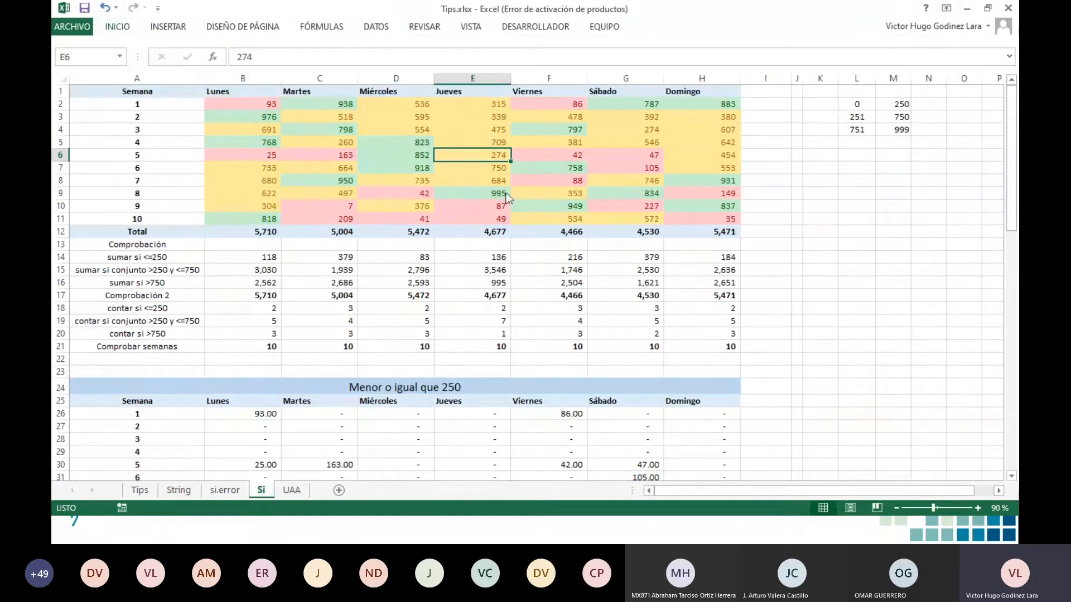
{"action": "left_click_drag", "start_coordinate": [259, 104], "coordinate": [721, 219]}
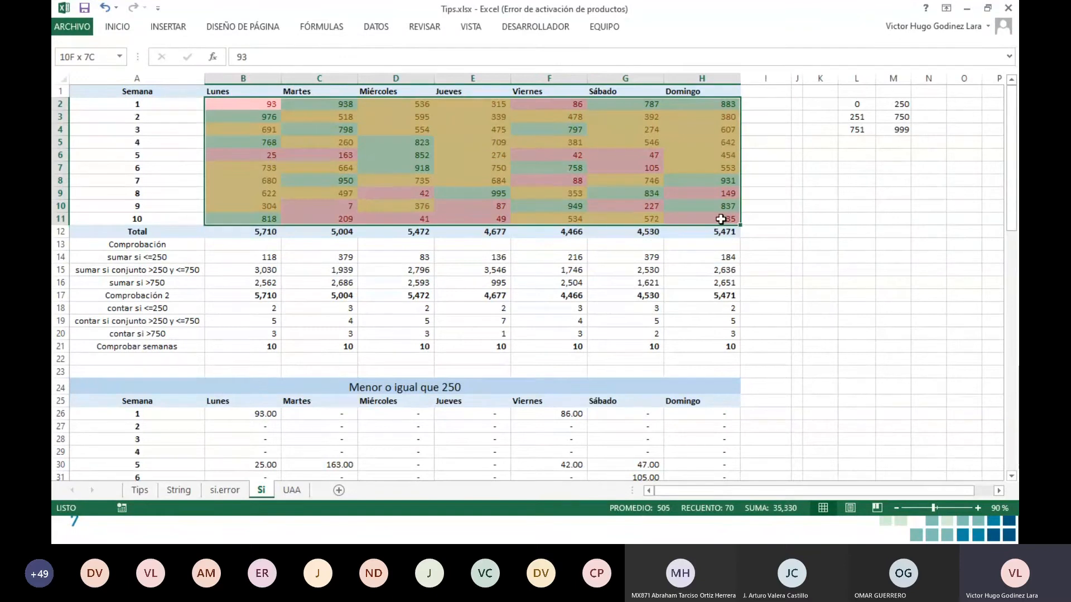
{"action": "left_click", "coordinate": [776, 165]}
Step: Enter =BUSCARV(5,A2:H11,6) in cell L11 to look up week 5's Viernes value, and check it against the table
{"action": "left_click", "coordinate": [854, 223]}
{"action": "type", "text": "="}
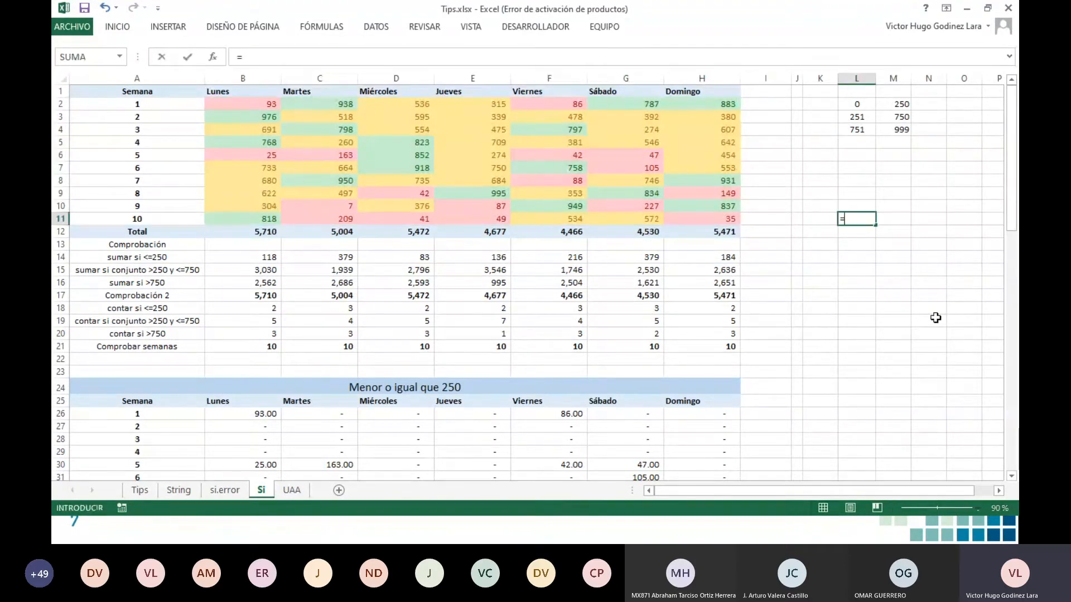
{"action": "type", "text": "bu"}
{"action": "key", "text": "Down"}
{"action": "key", "text": "Down"}
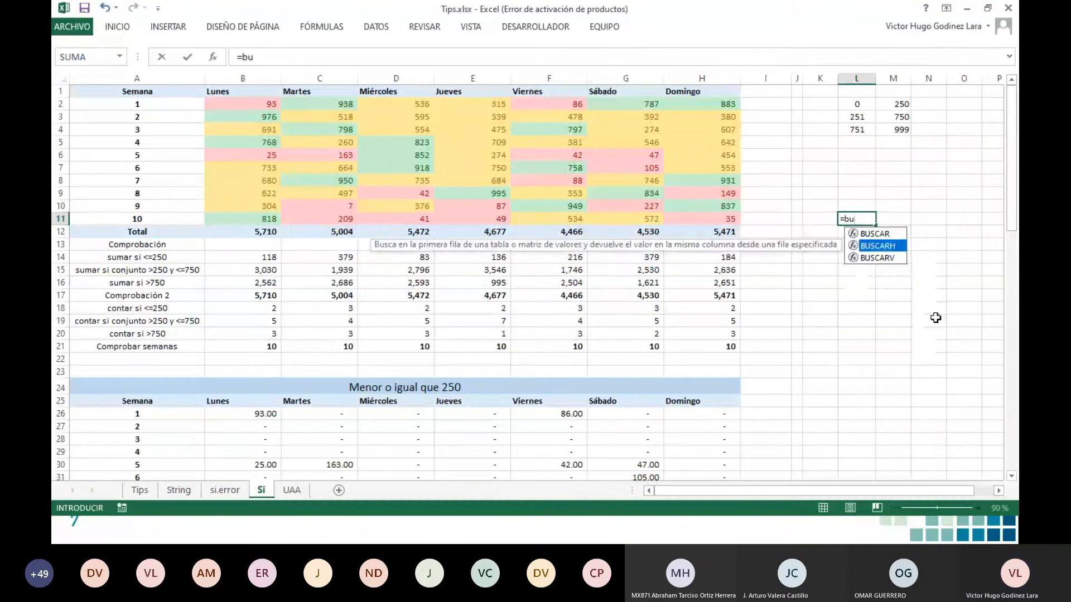
{"action": "key", "text": "Tab"}
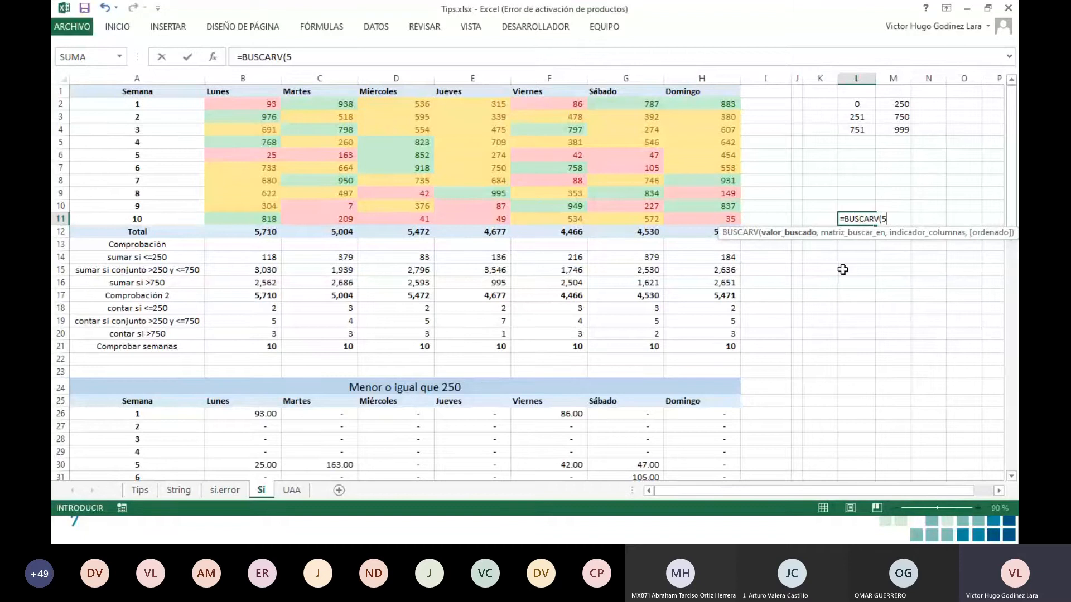
{"action": "type", "text": "5,"}
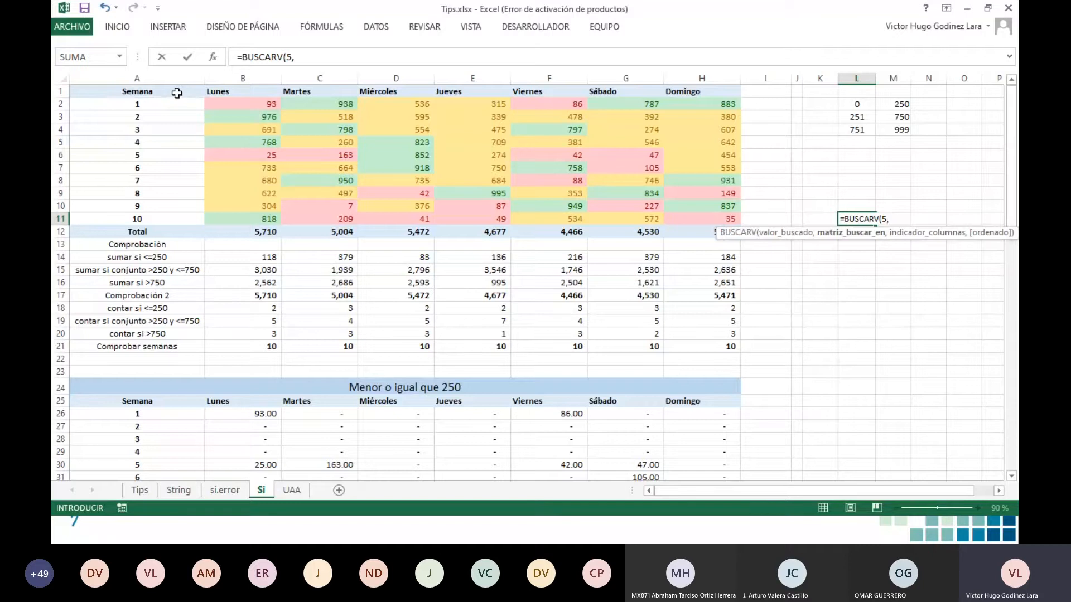
{"action": "left_click_drag", "start_coordinate": [178, 102], "coordinate": [703, 217]}
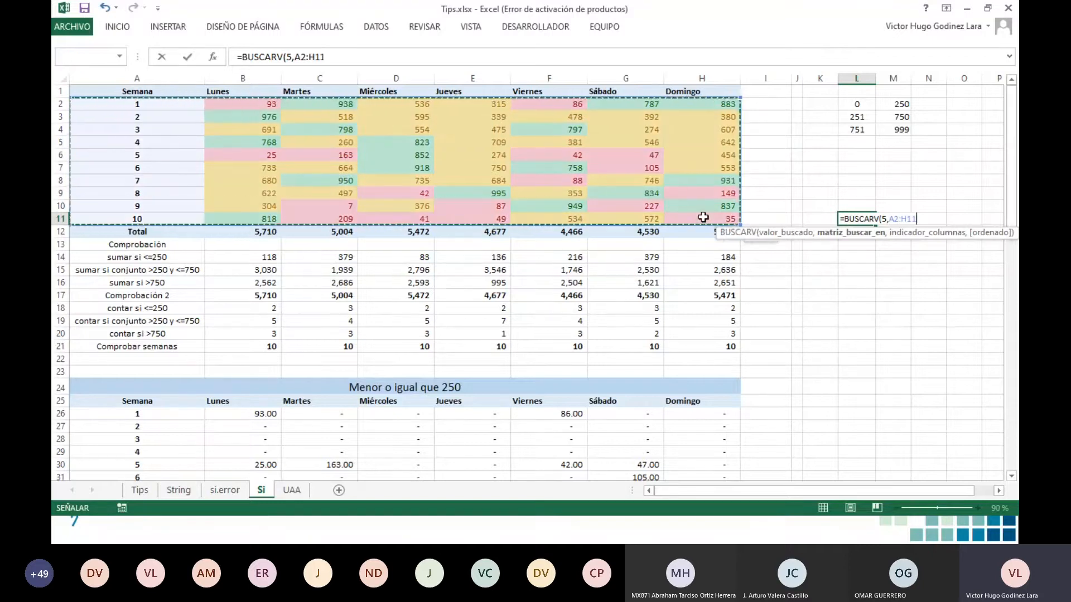
{"action": "type", "text": ",6"}
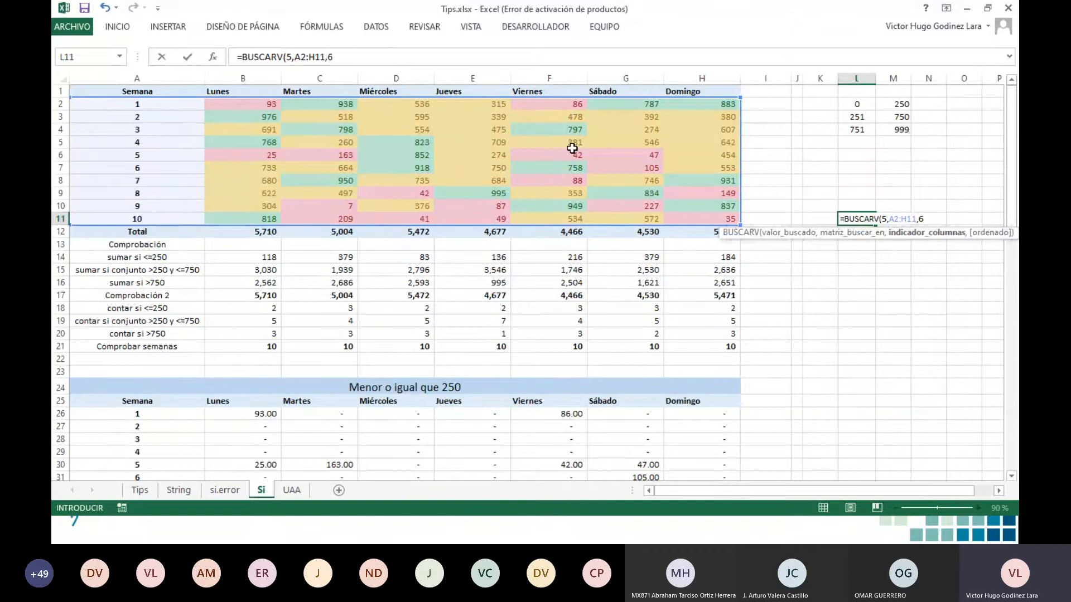
{"action": "key", "text": "Return"}
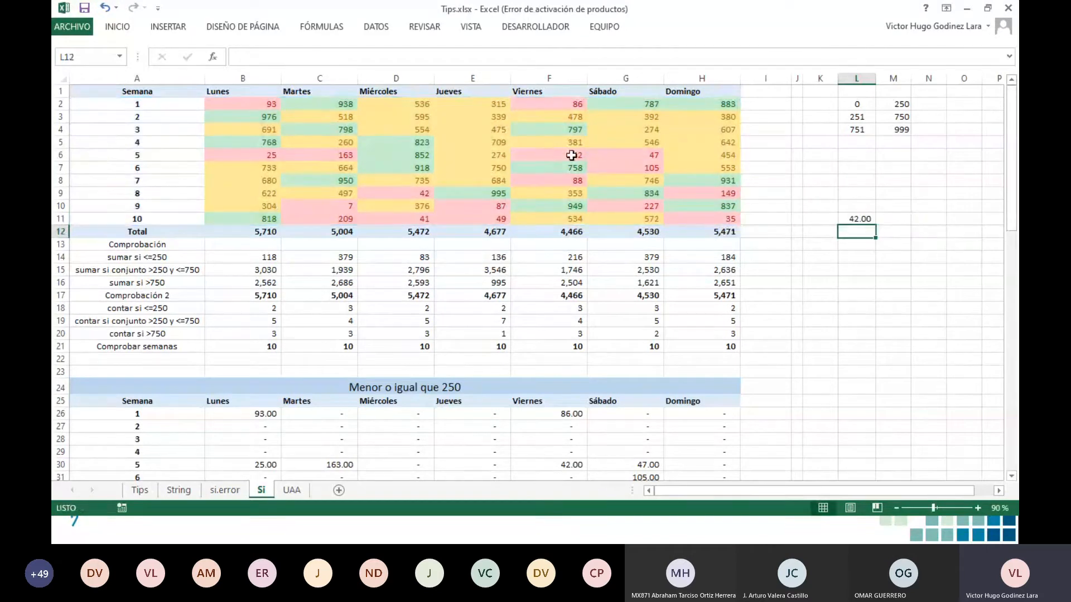
{"action": "left_click", "coordinate": [574, 154]}
{"action": "left_click", "coordinate": [858, 219]}
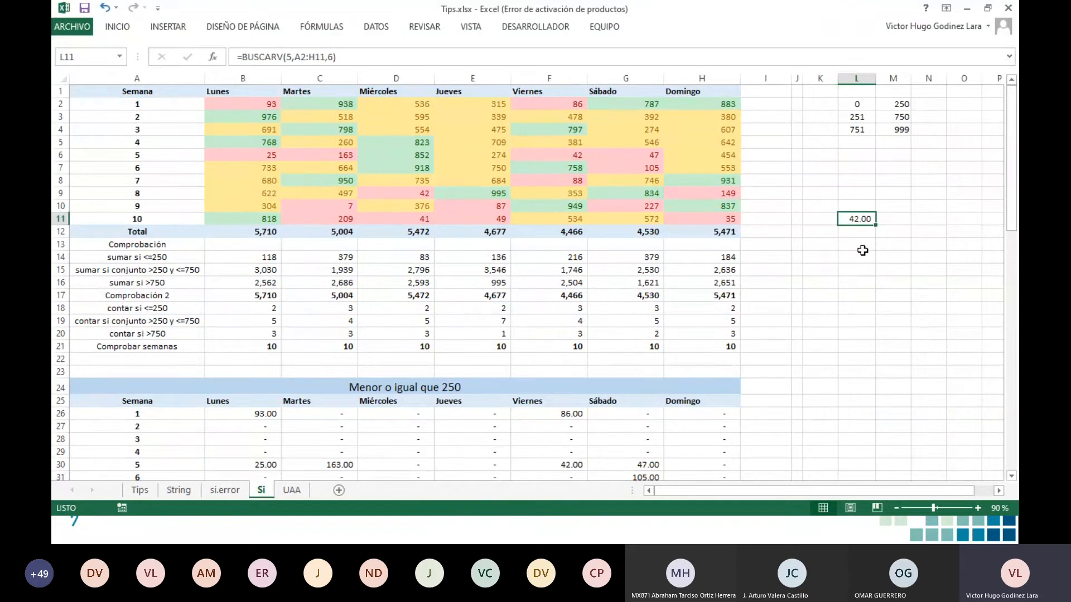
Step: Enter =BUSCARH("Viernes",A1:H11,11) in cell L12 to look up the week 10 value under the Viernes heading
{"action": "key", "text": "Return"}
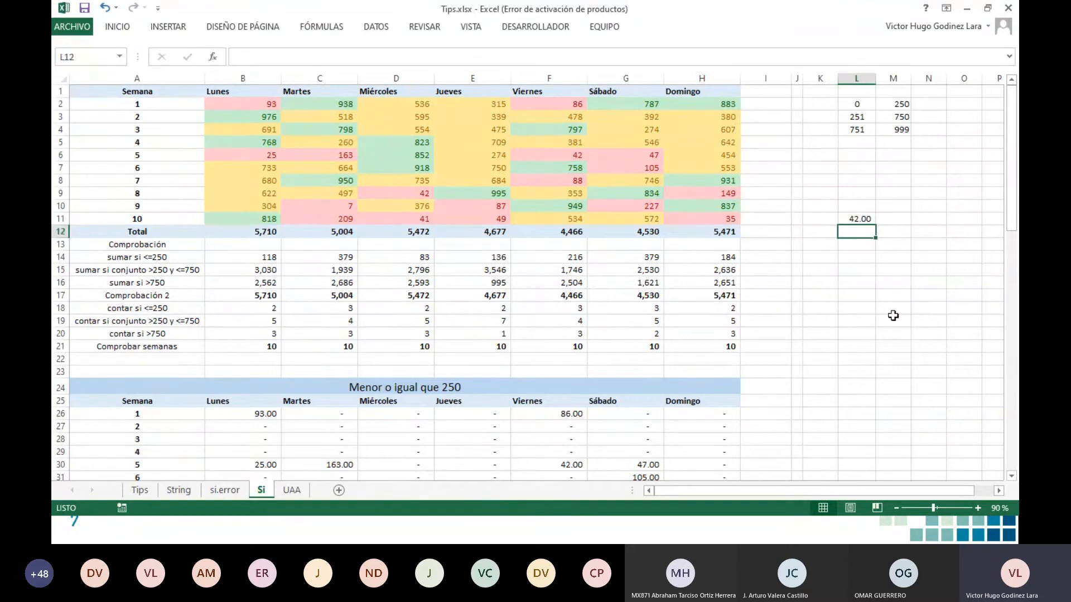
{"action": "type", "text": "="}
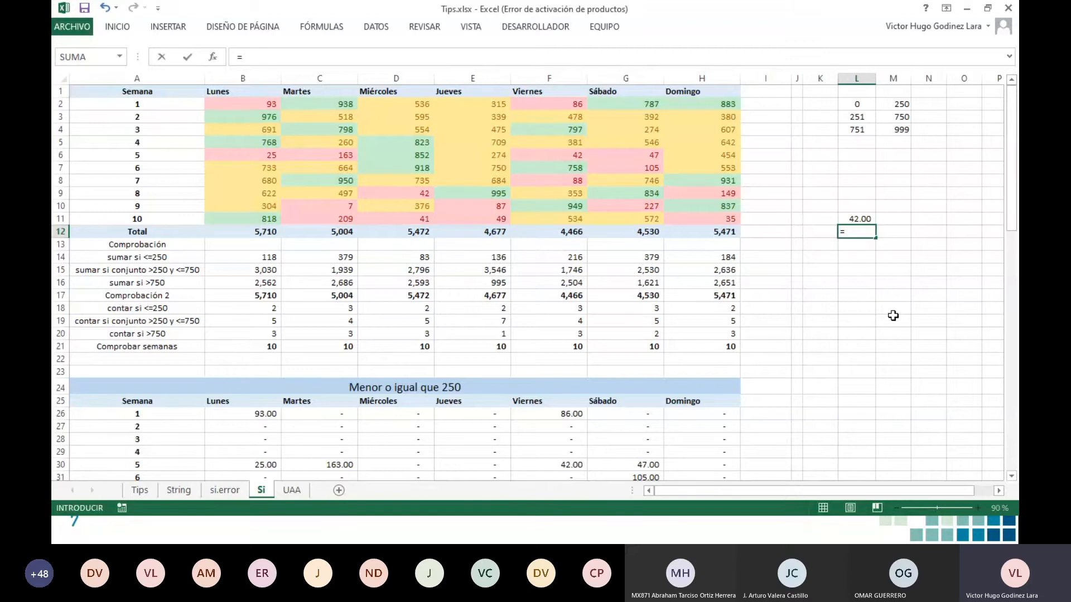
{"action": "type", "text": "bu"}
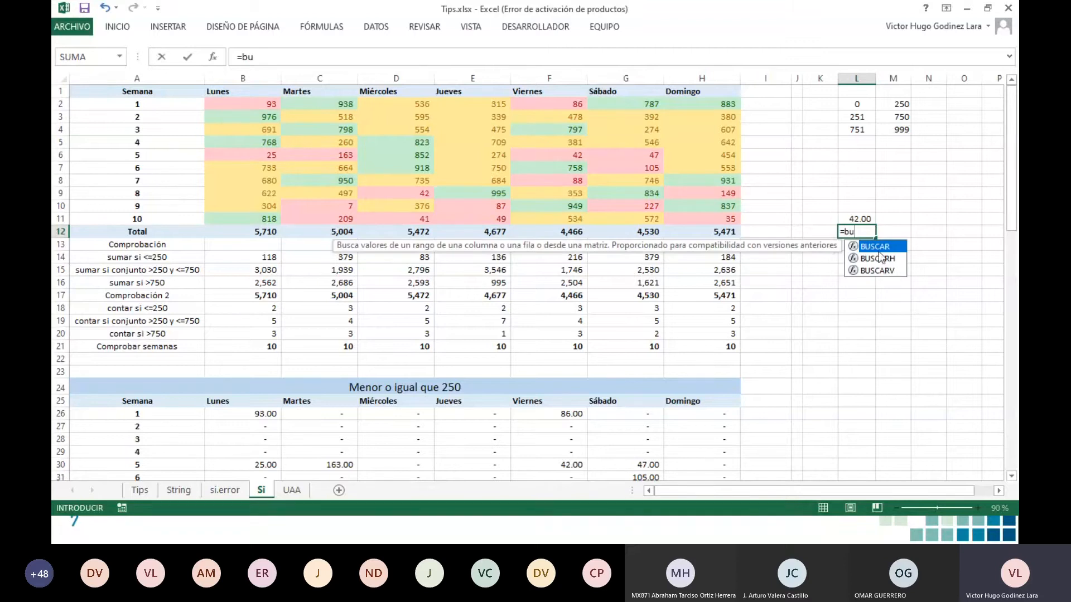
{"action": "left_click", "coordinate": [881, 259]}
{"action": "double_click", "coordinate": [884, 262]}
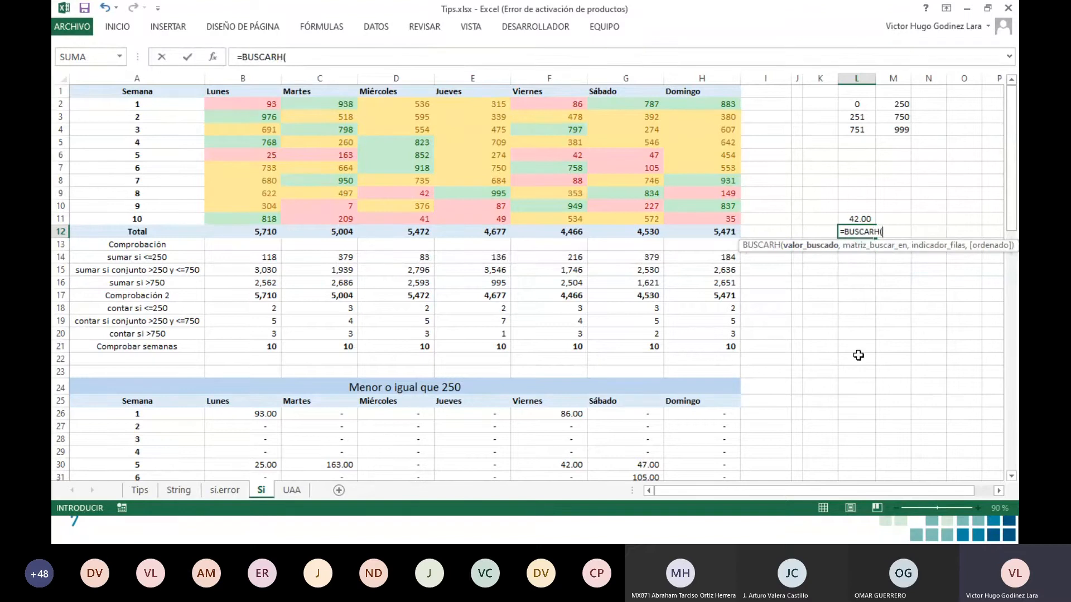
{"action": "type", "text": "\""}
{"action": "type", "text": "Viernes"}
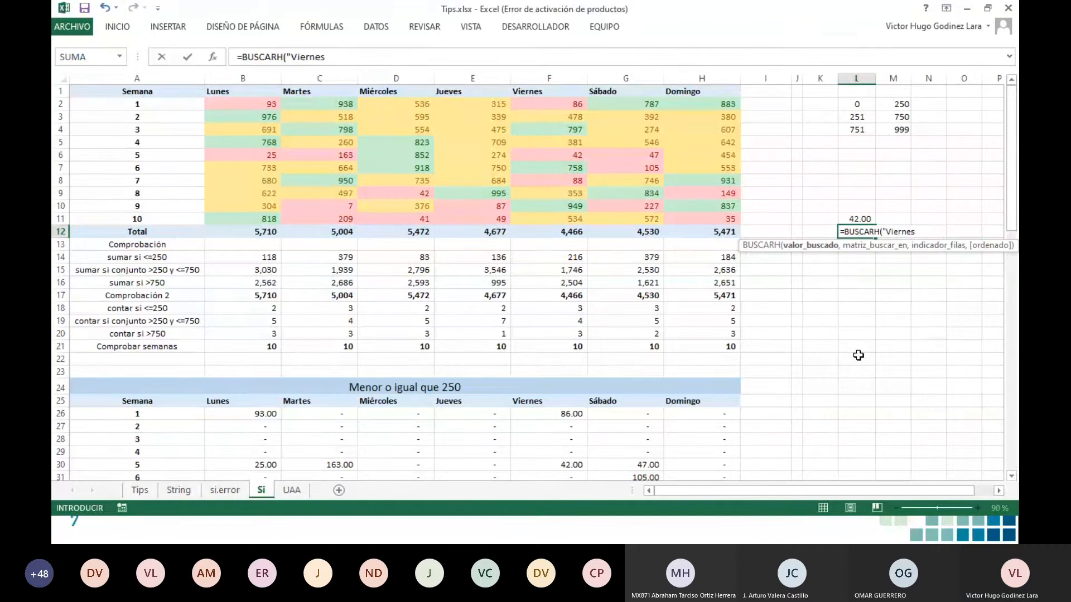
{"action": "type", "text": "\","}
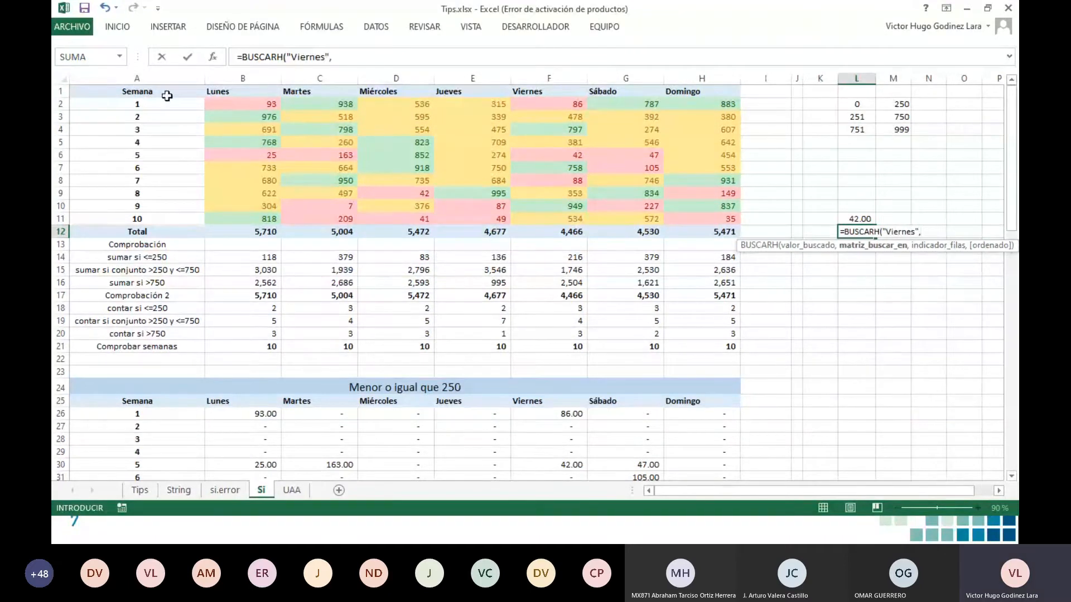
{"action": "left_click_drag", "start_coordinate": [165, 93], "coordinate": [698, 224]}
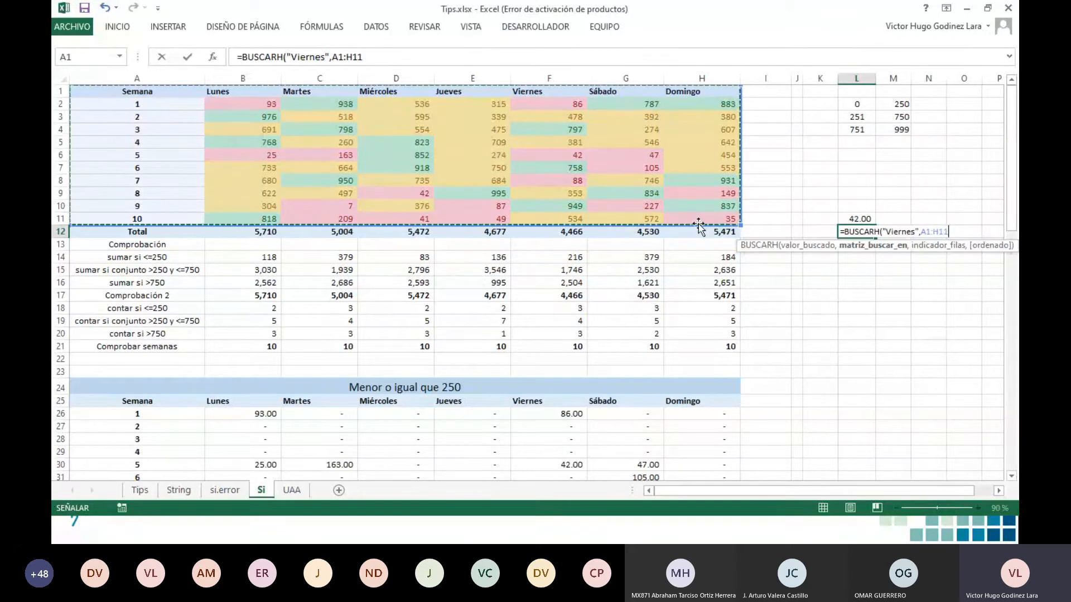
{"action": "type", "text": ","}
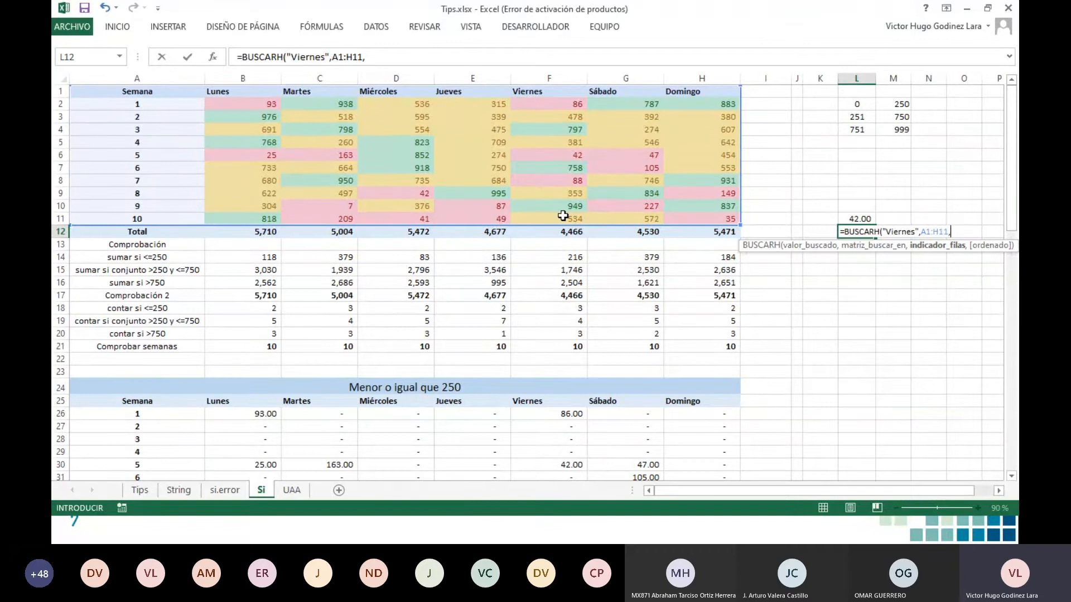
{"action": "type", "text": "11"}
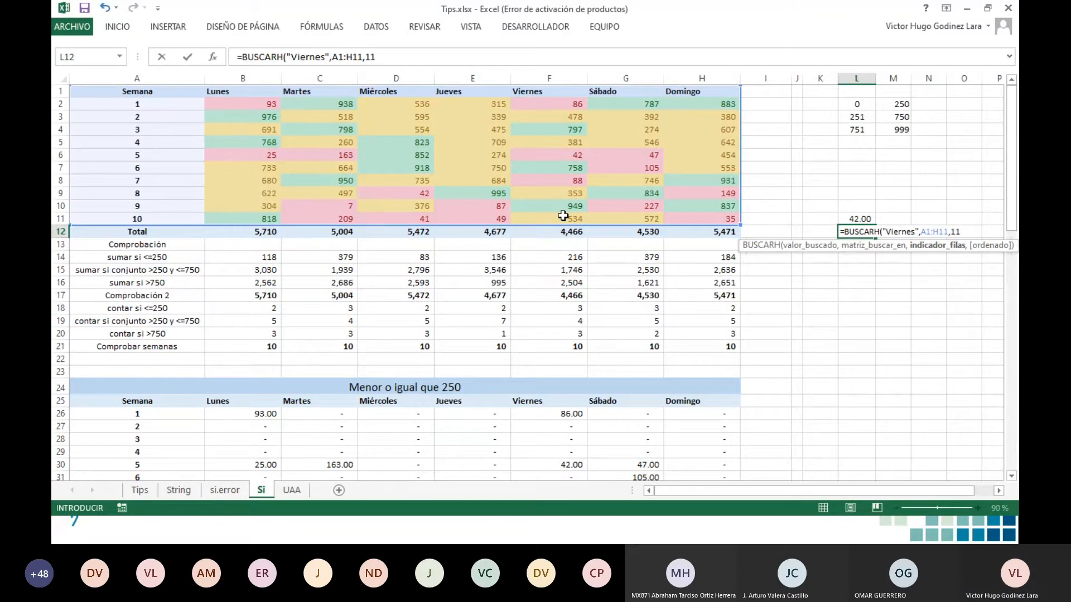
{"action": "type", "text": ")"}
{"action": "key", "text": "Return"}
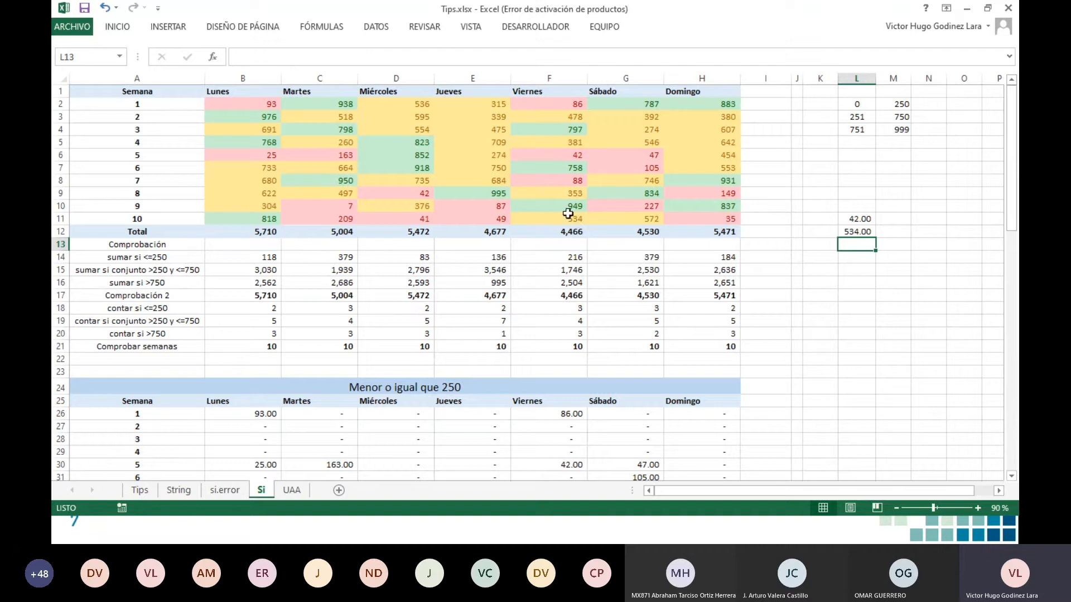
Step: Compare the horizontal lookup formula in L12 with the vertical lookup formula in L11
{"action": "left_click", "coordinate": [857, 231]}
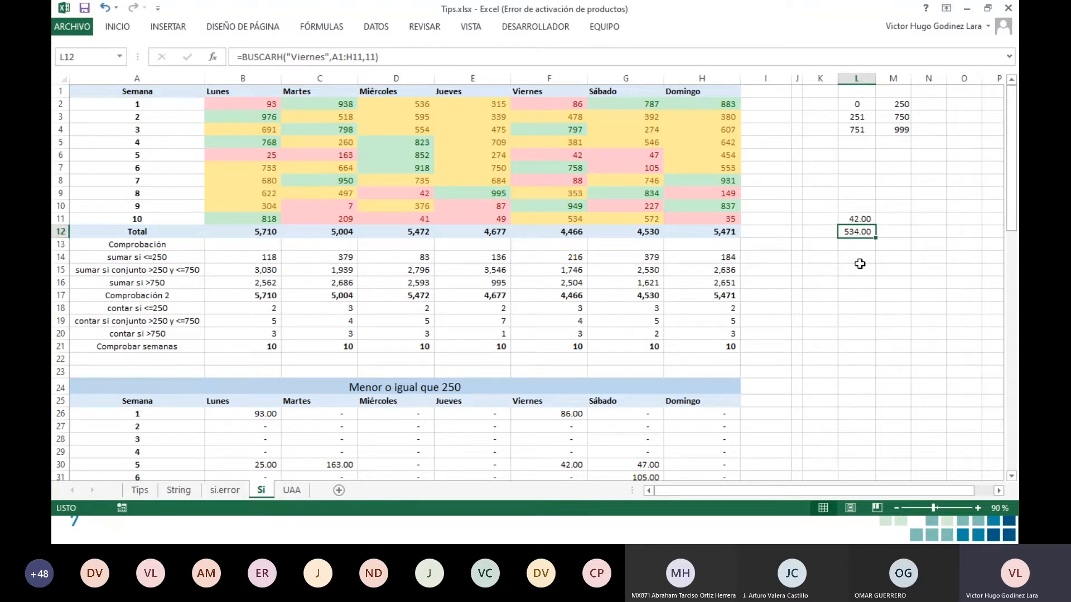
{"action": "left_click", "coordinate": [863, 219]}
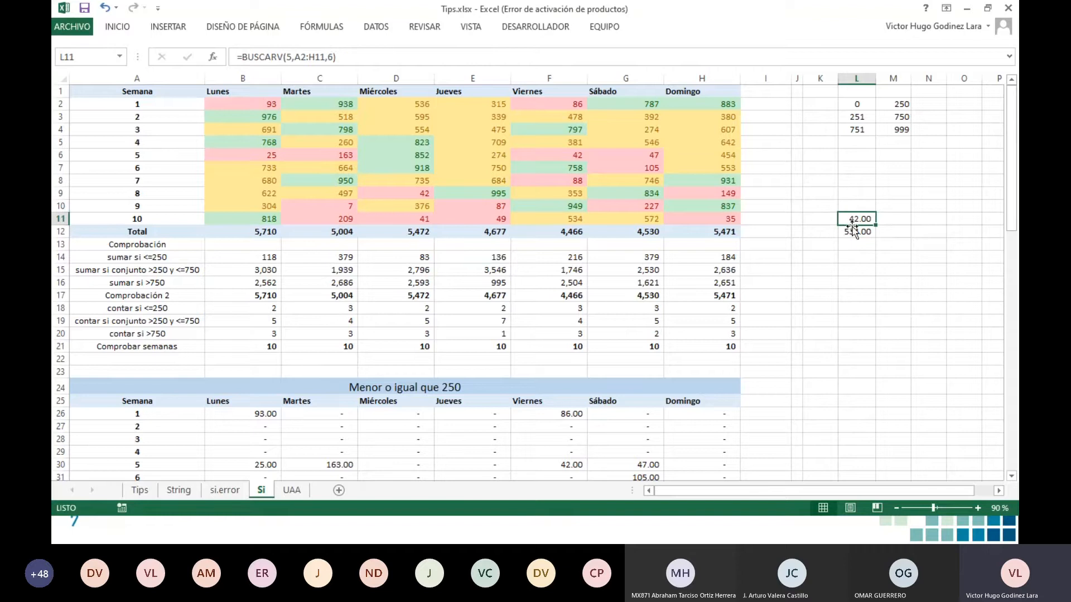
{"action": "left_click", "coordinate": [857, 235]}
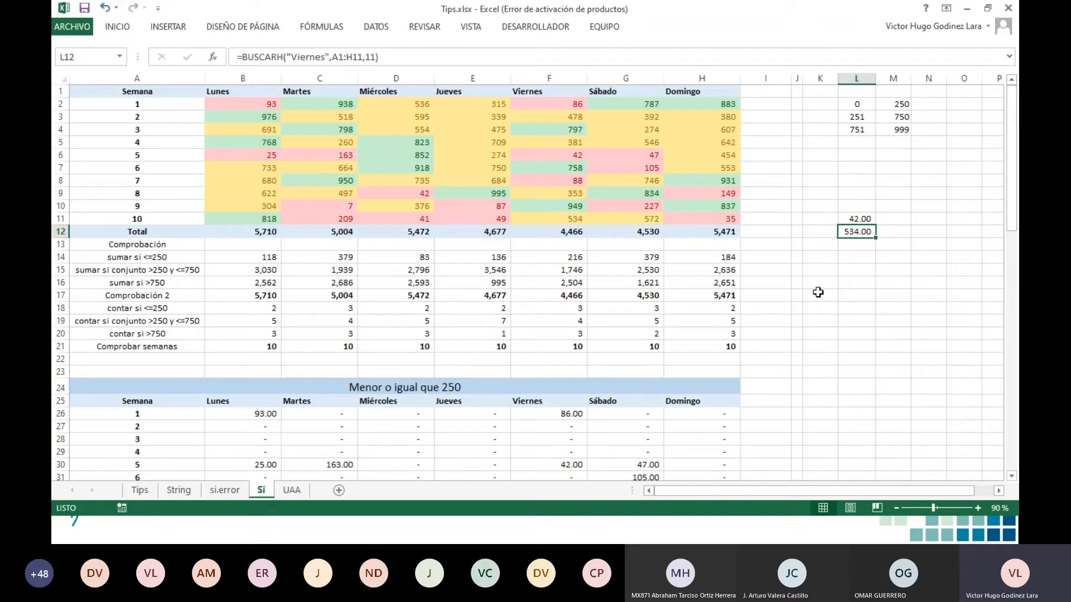
Step: Switch to the PowerPoint slide show and advance from the Tips generales slide to the following slide
{"action": "key", "text": "alt+Tab"}
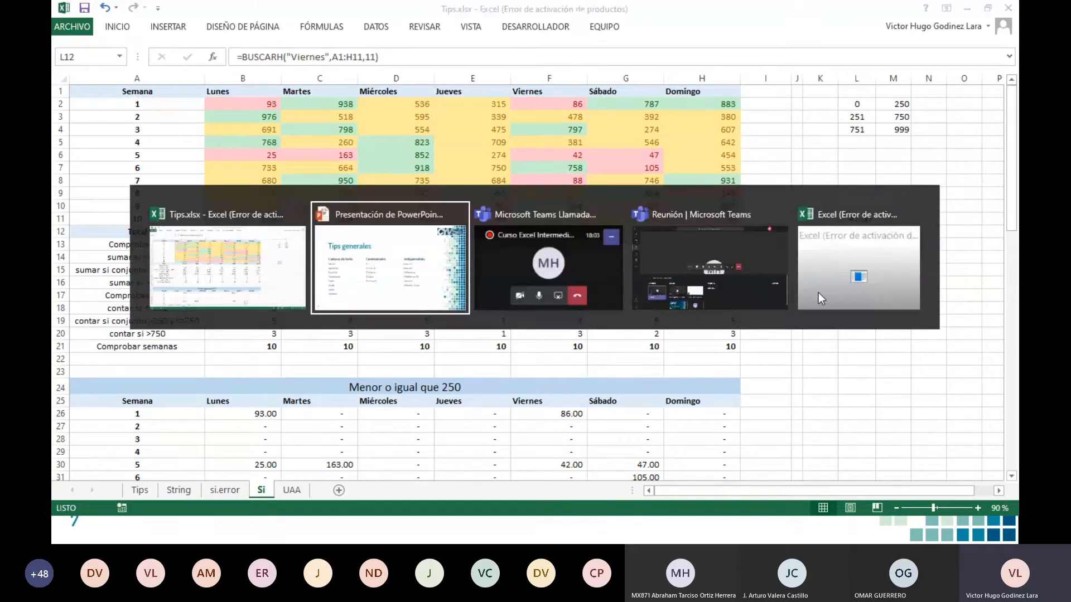
{"action": "key", "text": "alt+Tab"}
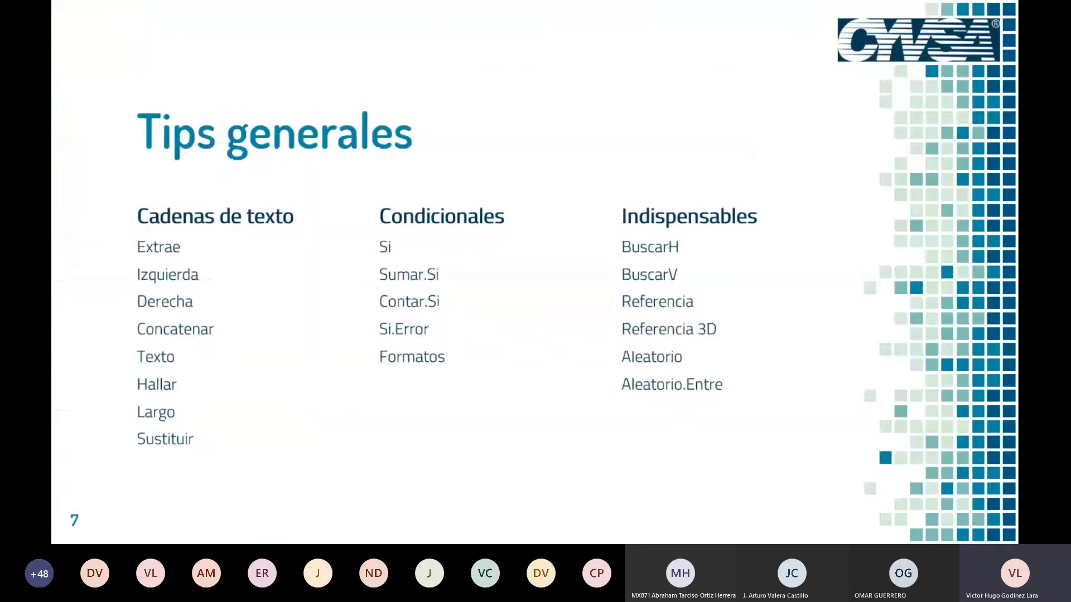
{"action": "left_click", "coordinate": [350, 179]}
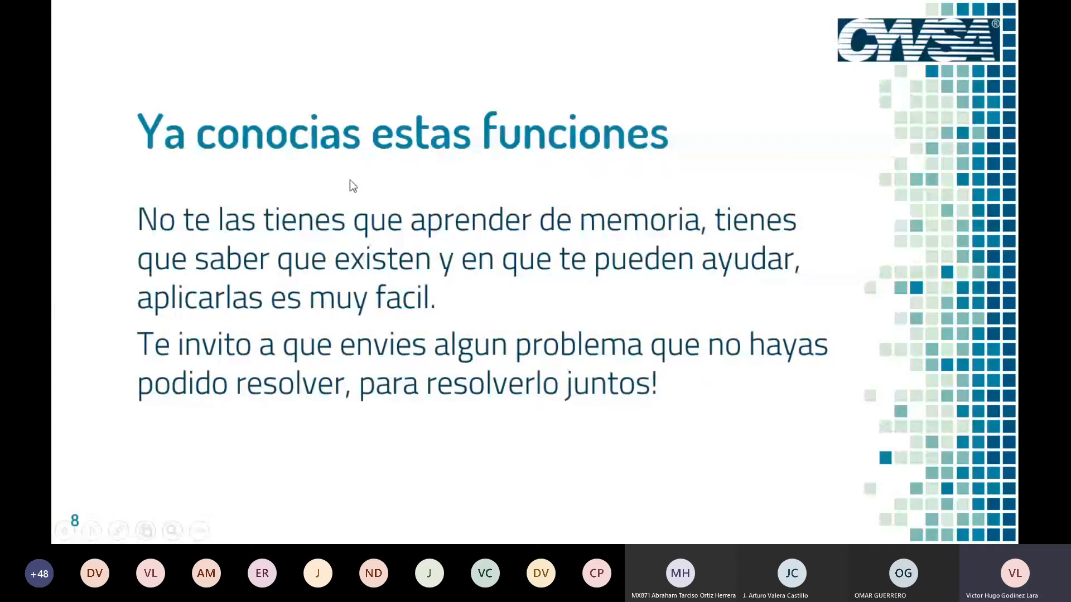
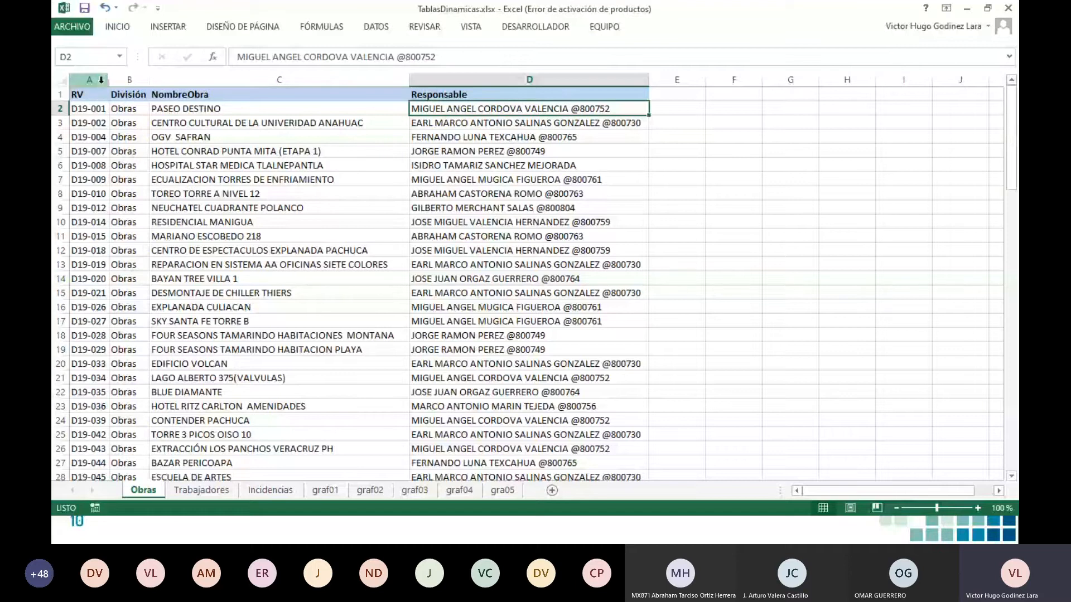
Step: Convert the range A1:D99 on the Obras sheet of TablasDinamicas.xlsx into a table with headers
{"action": "key", "text": "ctrl+Home"}
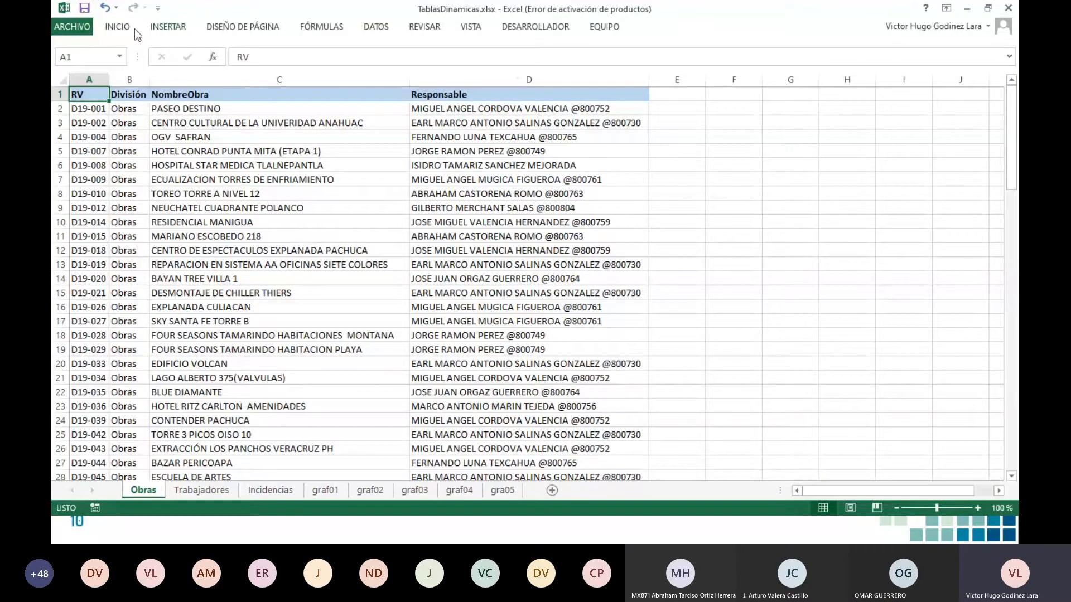
{"action": "left_click", "coordinate": [157, 31]}
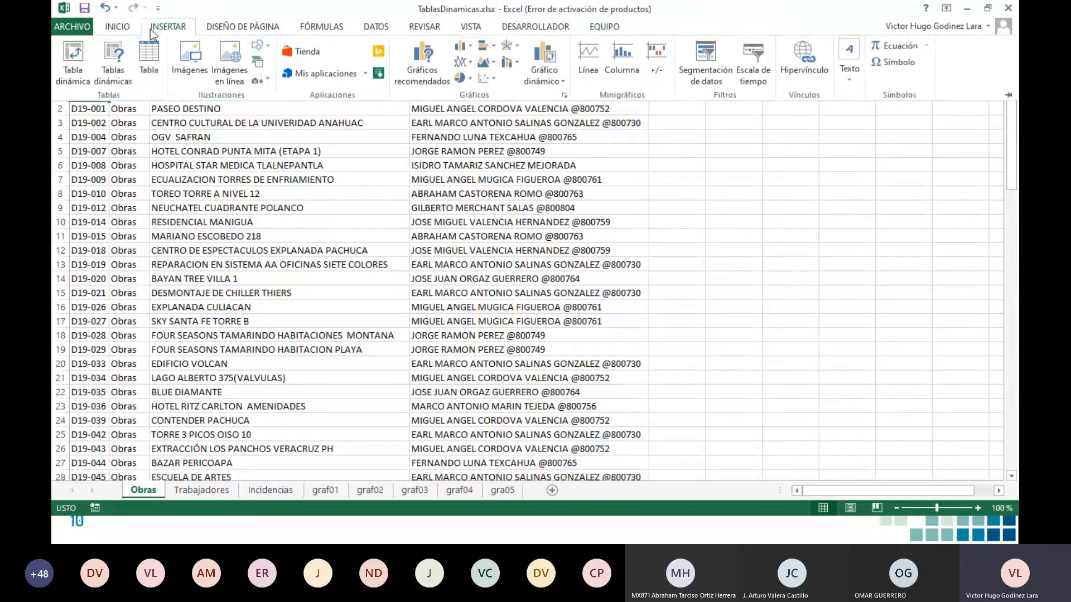
{"action": "left_click", "coordinate": [149, 61]}
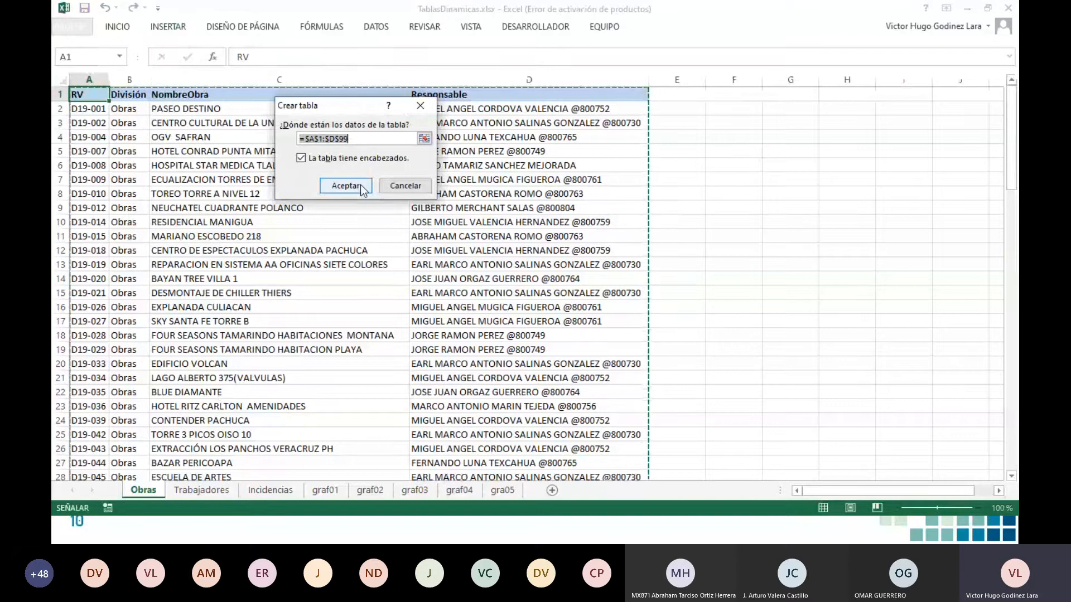
{"action": "left_click", "coordinate": [346, 185]}
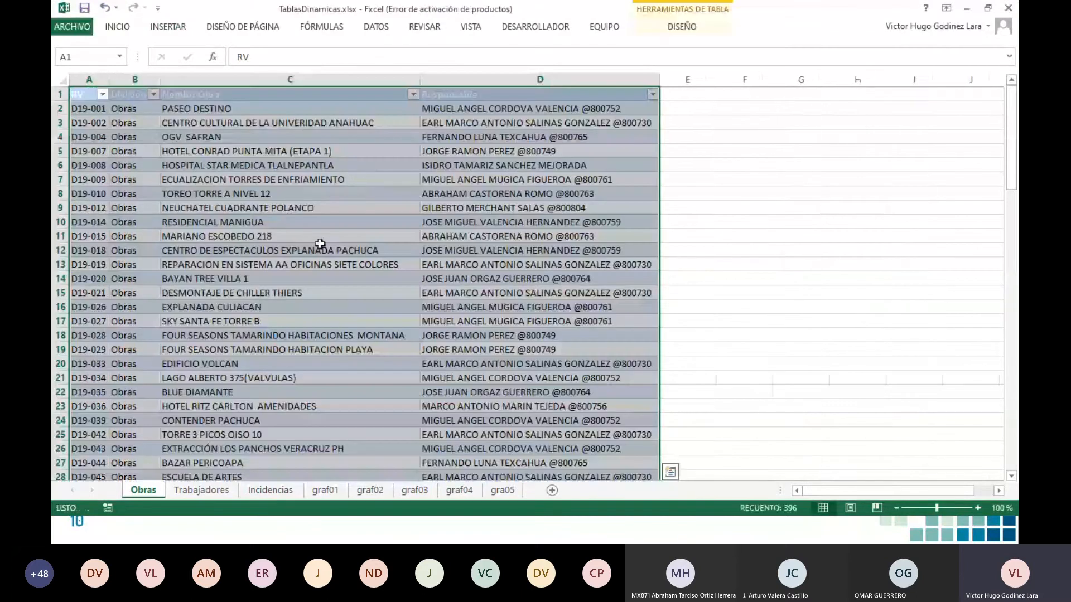
Step: Review the rows of the new table on the Obras sheet from the header through the later records
{"action": "left_click", "coordinate": [289, 218]}
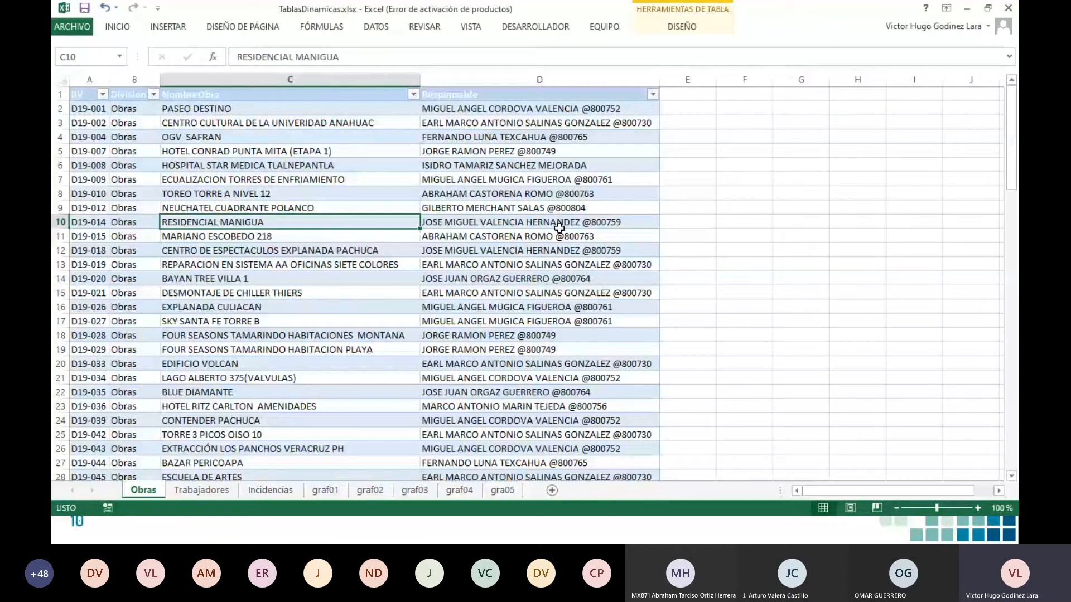
{"action": "scroll", "coordinate": [368, 182], "scroll_direction": "down", "scroll_amount": 13}
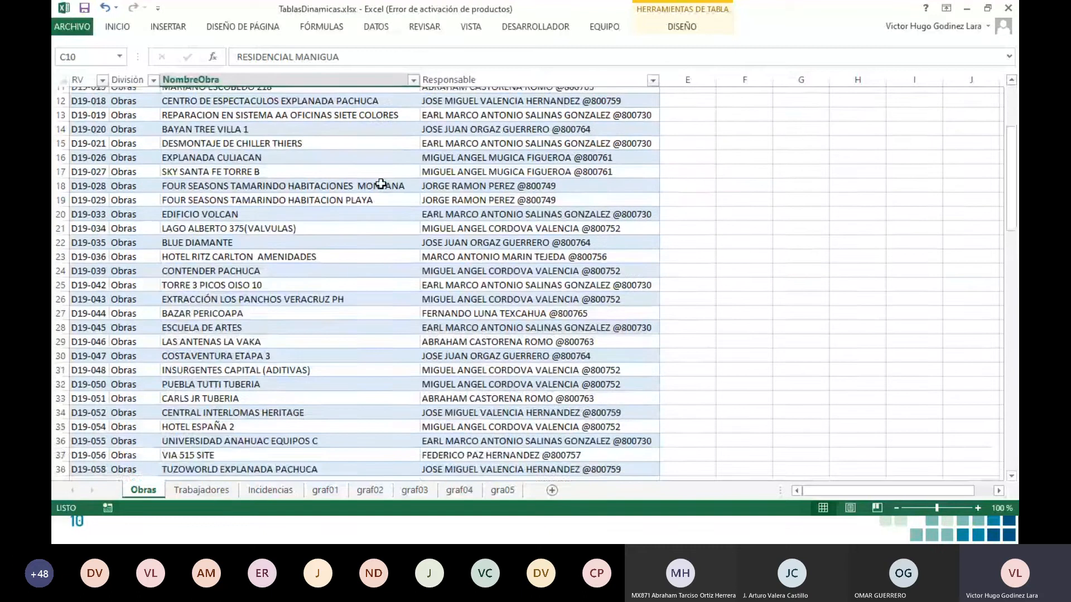
{"action": "scroll", "coordinate": [381, 184], "scroll_direction": "down", "scroll_amount": 3}
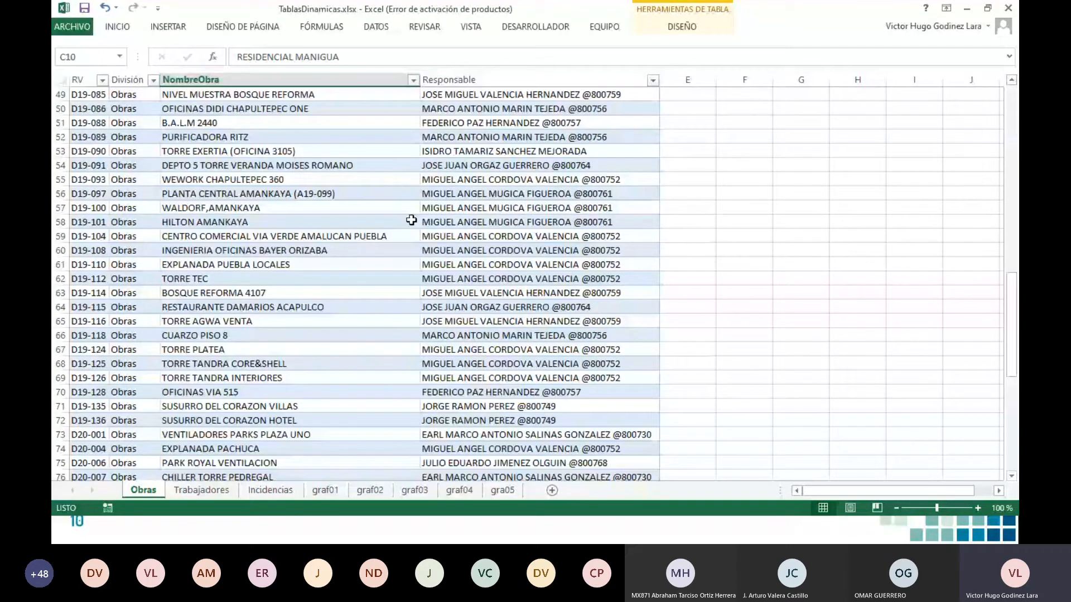
{"action": "scroll", "coordinate": [411, 221], "scroll_direction": "up", "scroll_amount": 16}
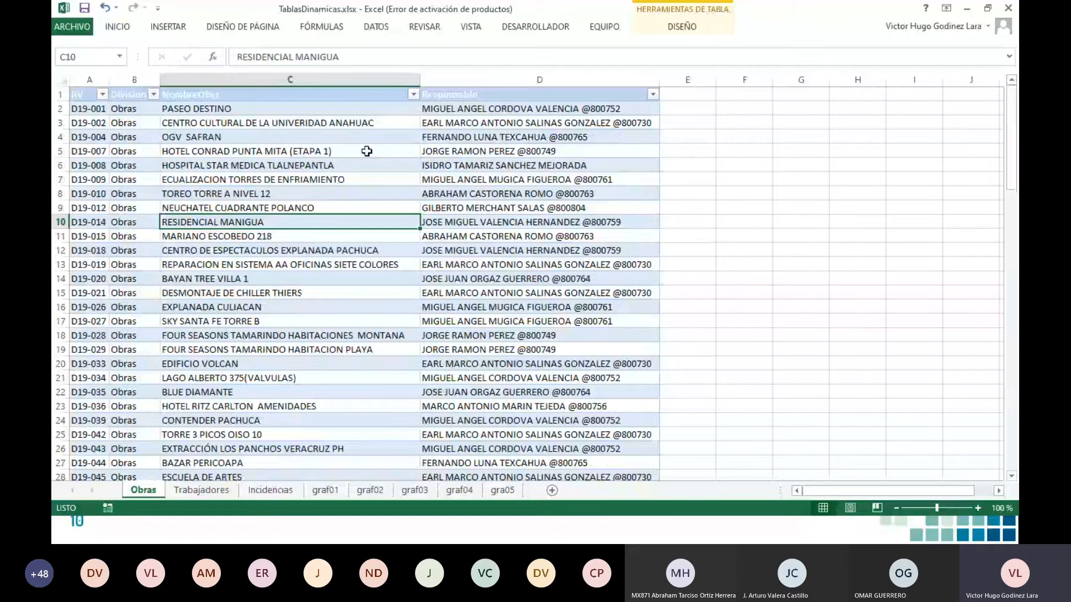
{"action": "scroll", "coordinate": [377, 146], "scroll_direction": "down", "scroll_amount": 6}
{"action": "scroll", "coordinate": [377, 145], "scroll_direction": "up", "scroll_amount": 6}
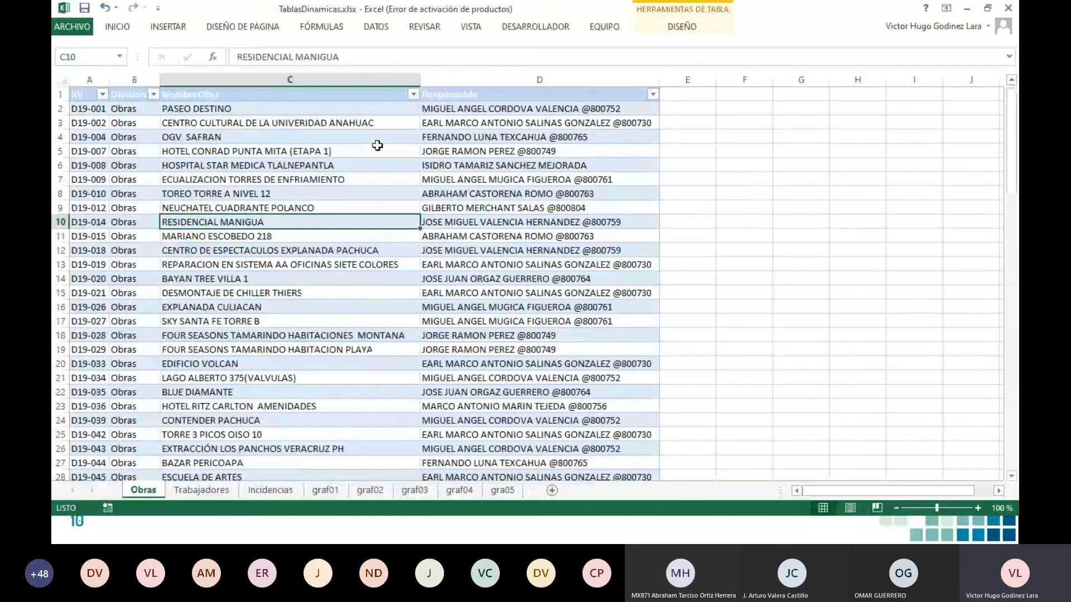
Step: Insert a pivot table based on Tabla1 in the existing worksheet, located at cell F4 of the Obras sheet
{"action": "left_click", "coordinate": [85, 101]}
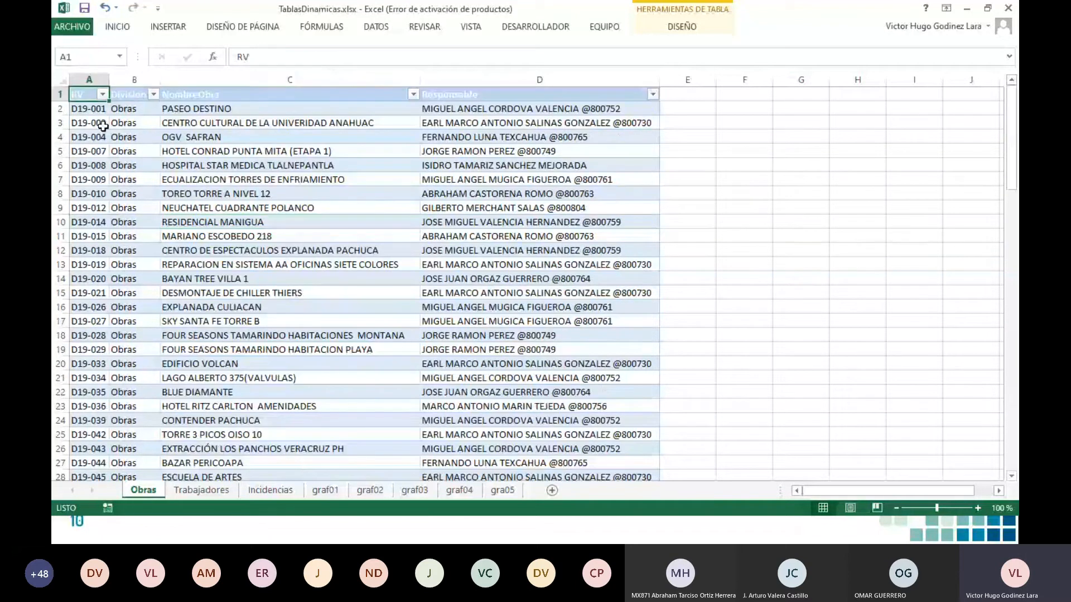
{"action": "left_click", "coordinate": [126, 28]}
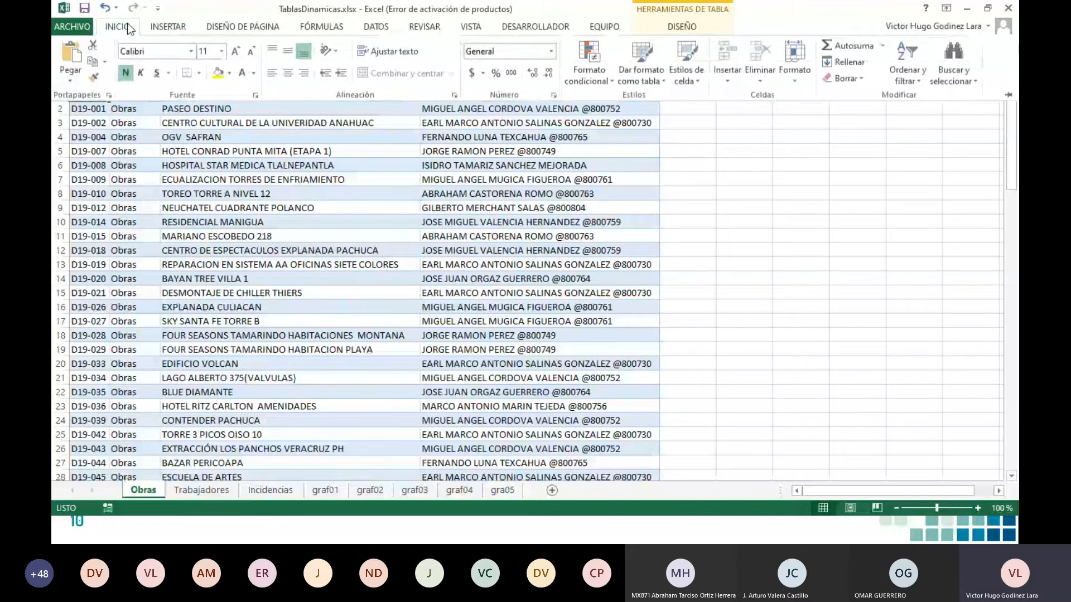
{"action": "left_click", "coordinate": [167, 27]}
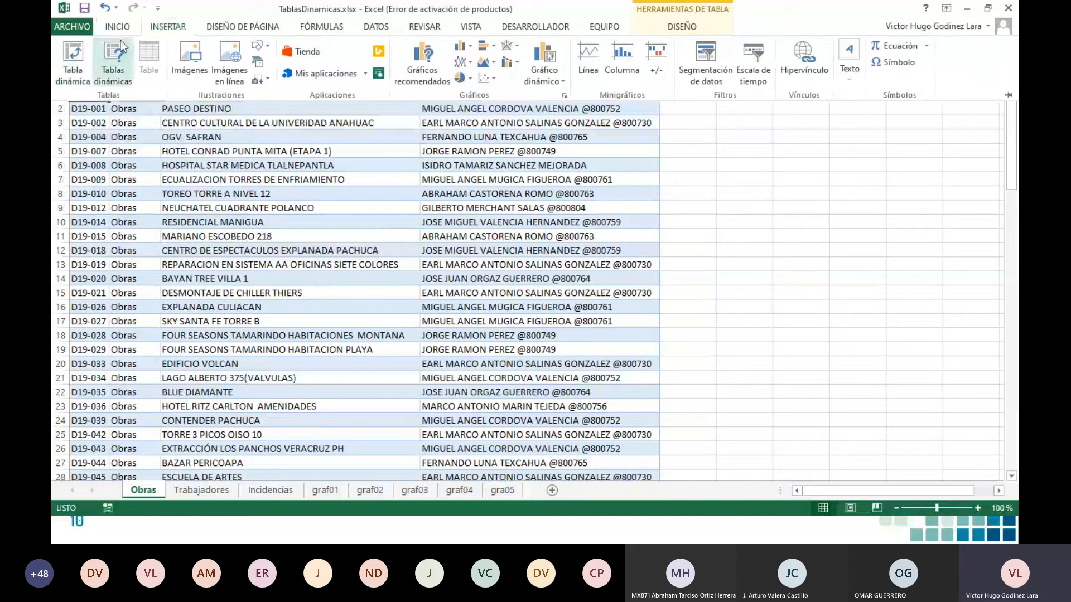
{"action": "left_click", "coordinate": [76, 55]}
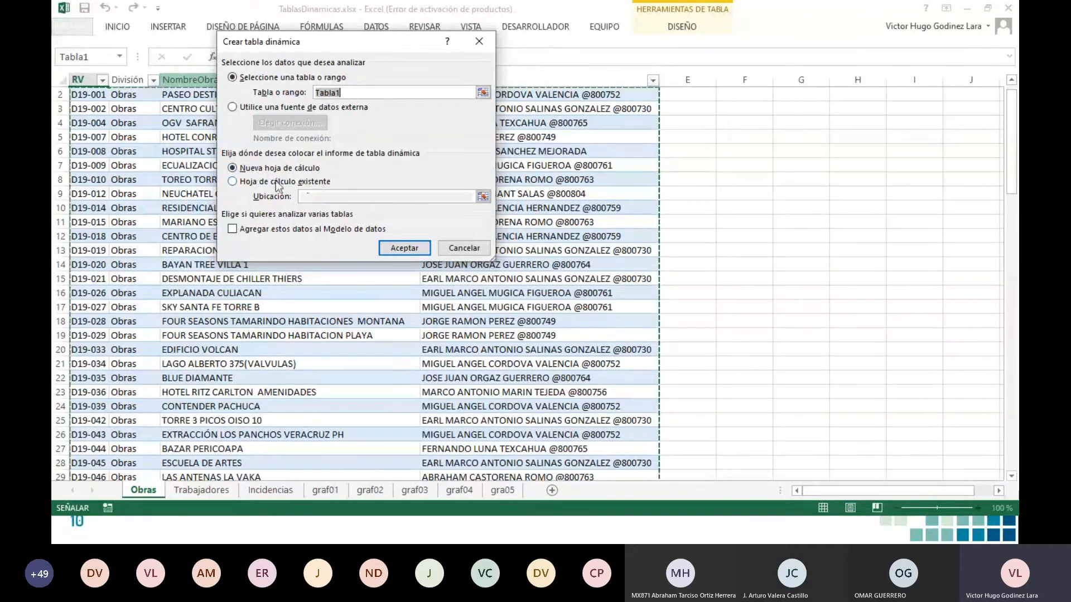
{"action": "left_click", "coordinate": [252, 183]}
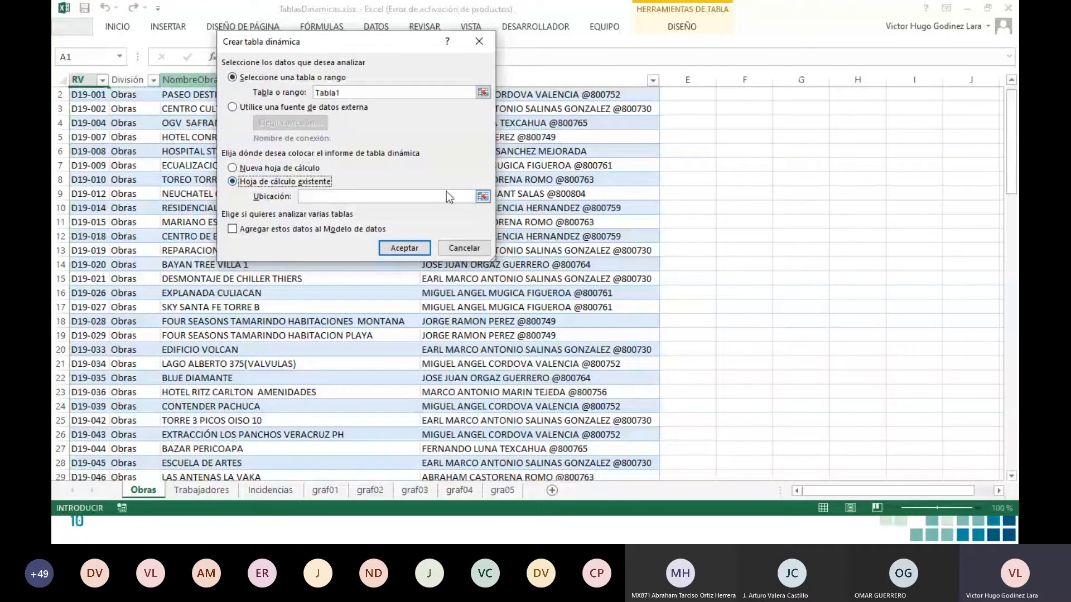
{"action": "left_click", "coordinate": [483, 197]}
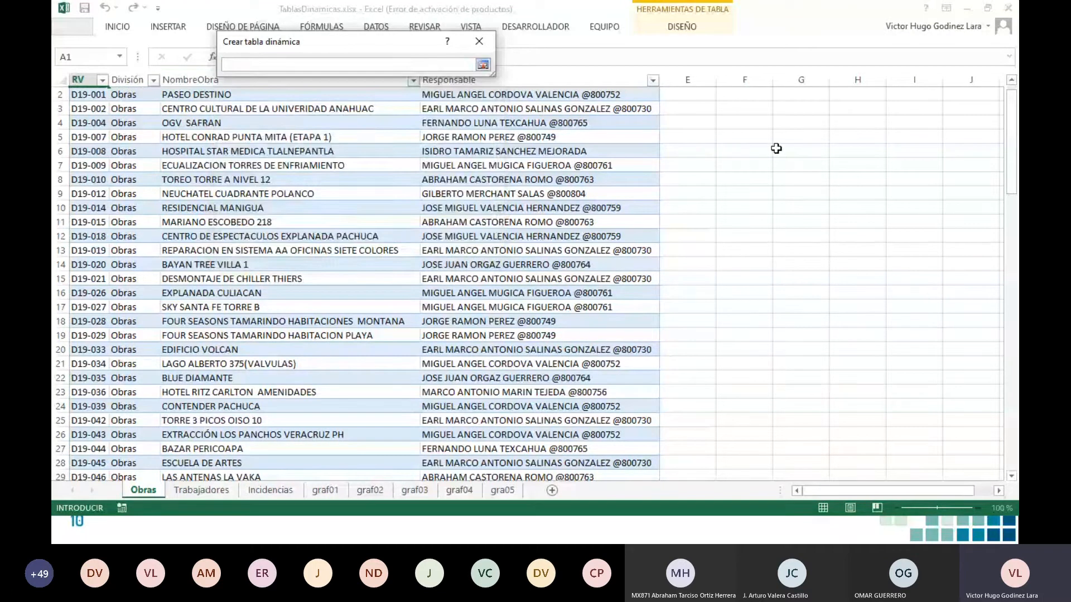
{"action": "left_click", "coordinate": [756, 125]}
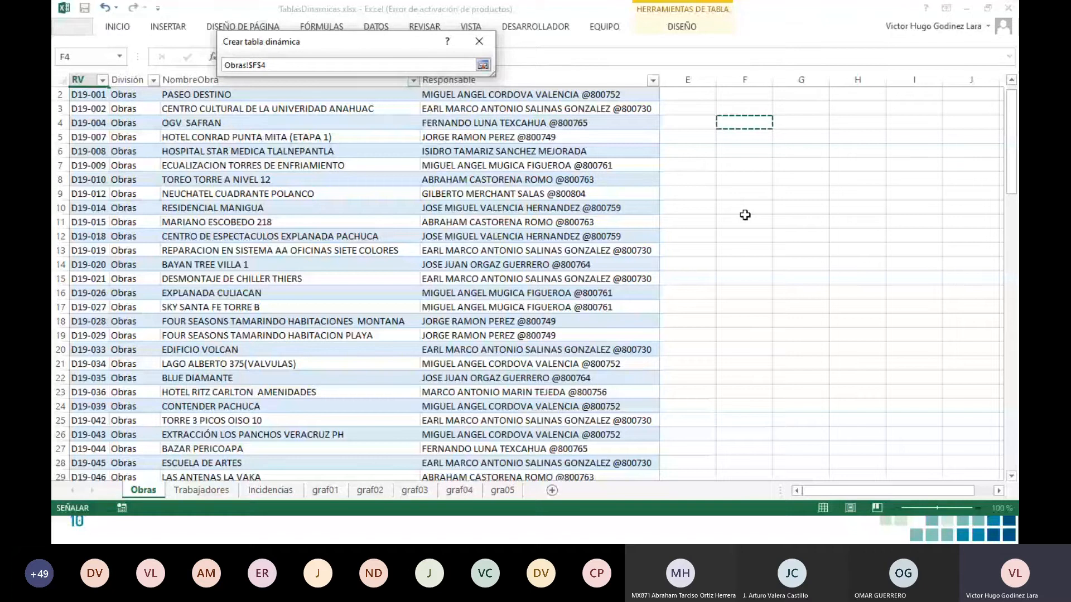
{"action": "key", "text": "Return"}
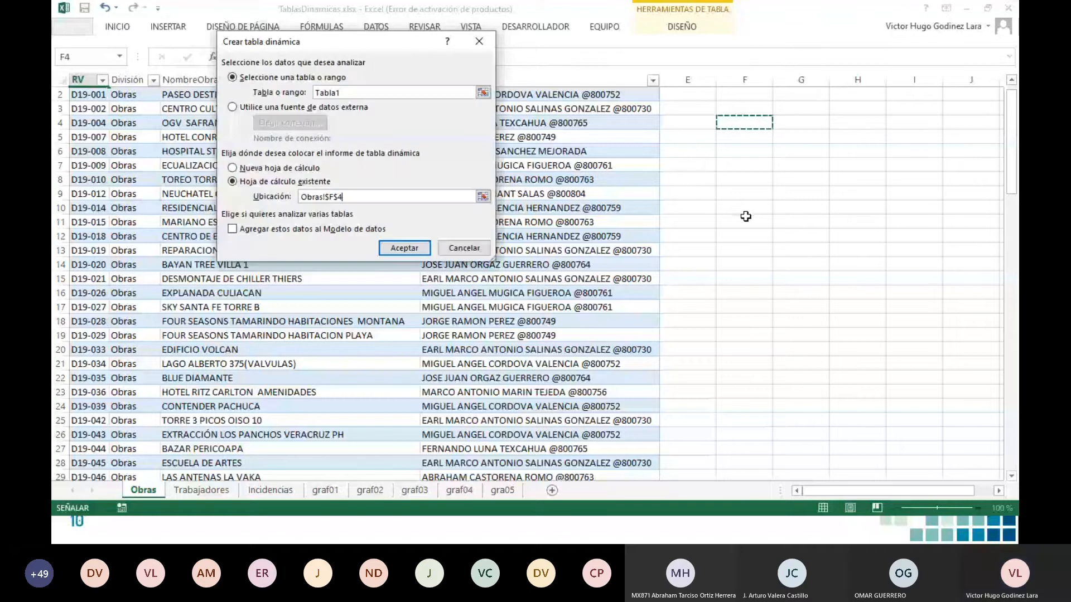
{"action": "key", "text": "Return"}
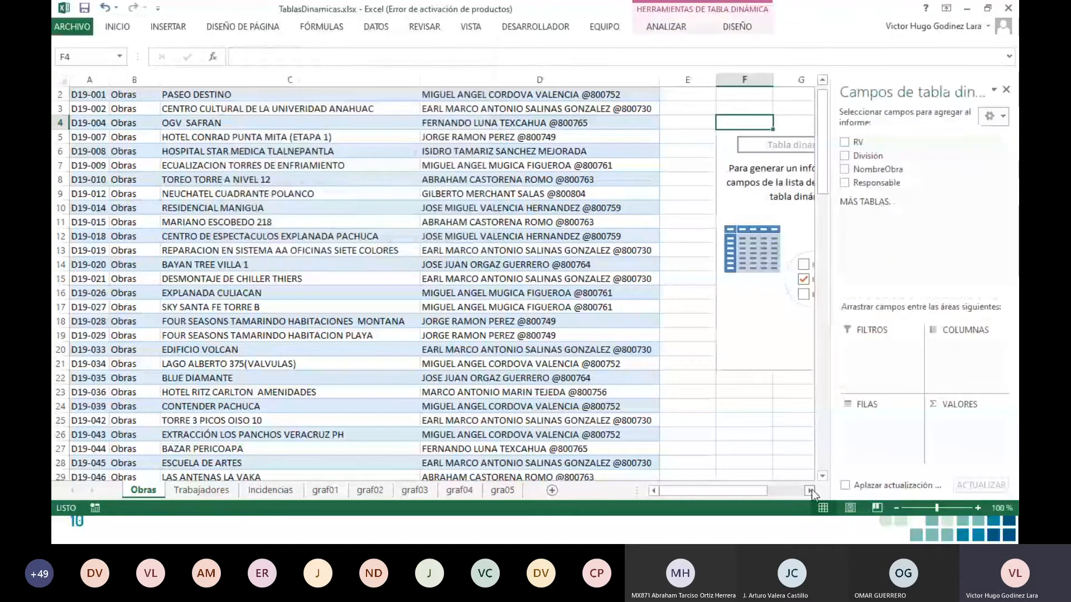
Step: Set the pivot table's rows to the Responsable field and its values to the count of RV
{"action": "left_click", "coordinate": [809, 490]}
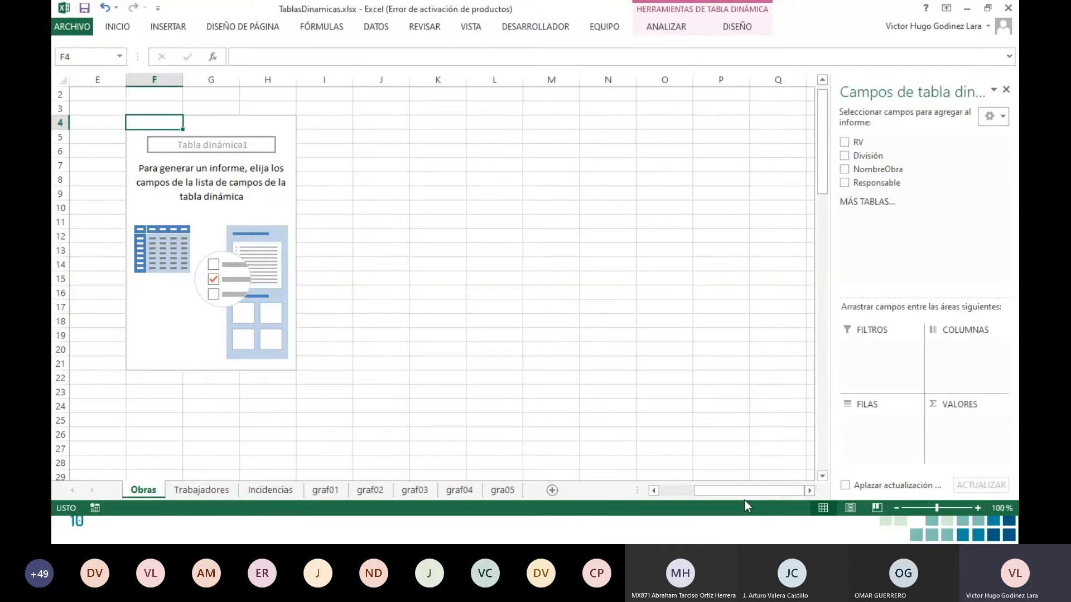
{"action": "left_click_drag", "start_coordinate": [741, 491], "coordinate": [725, 490]}
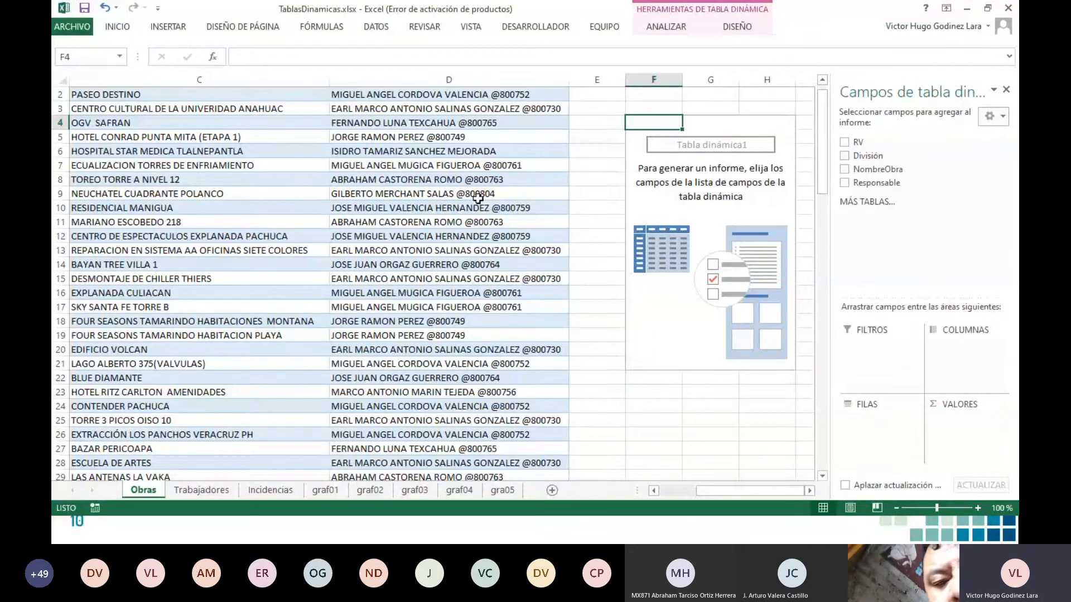
{"action": "scroll", "coordinate": [490, 217], "scroll_direction": "up", "scroll_amount": 1}
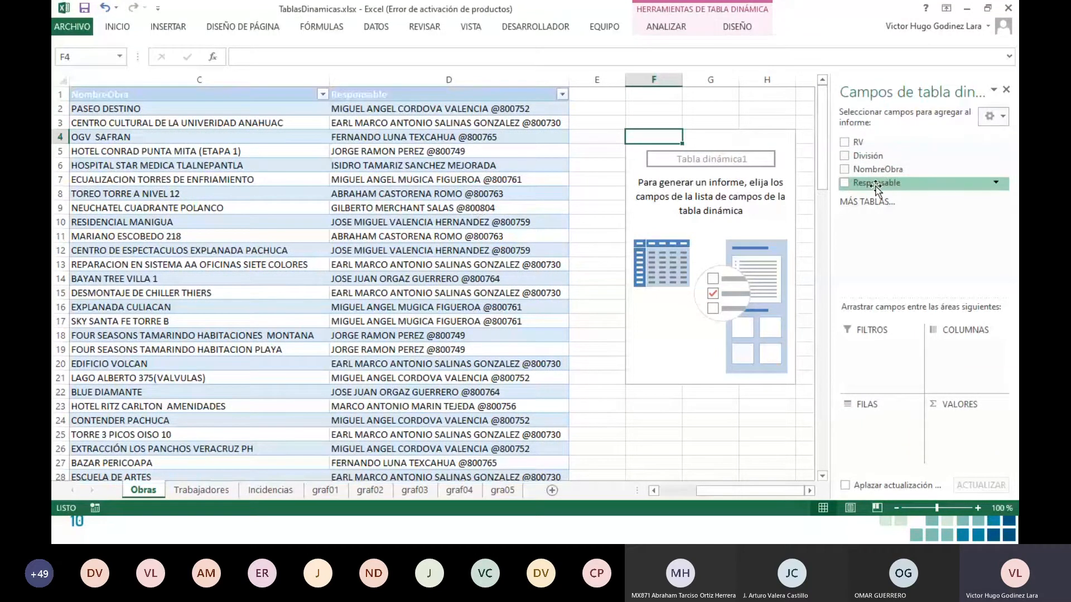
{"action": "left_click_drag", "start_coordinate": [876, 186], "coordinate": [881, 427]}
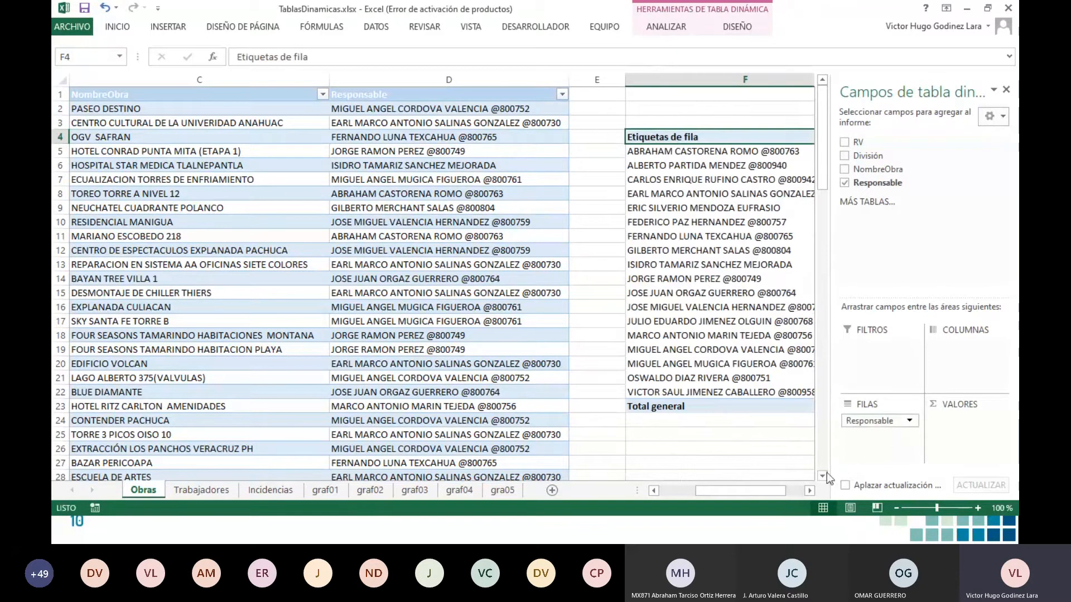
{"action": "left_click", "coordinate": [810, 490]}
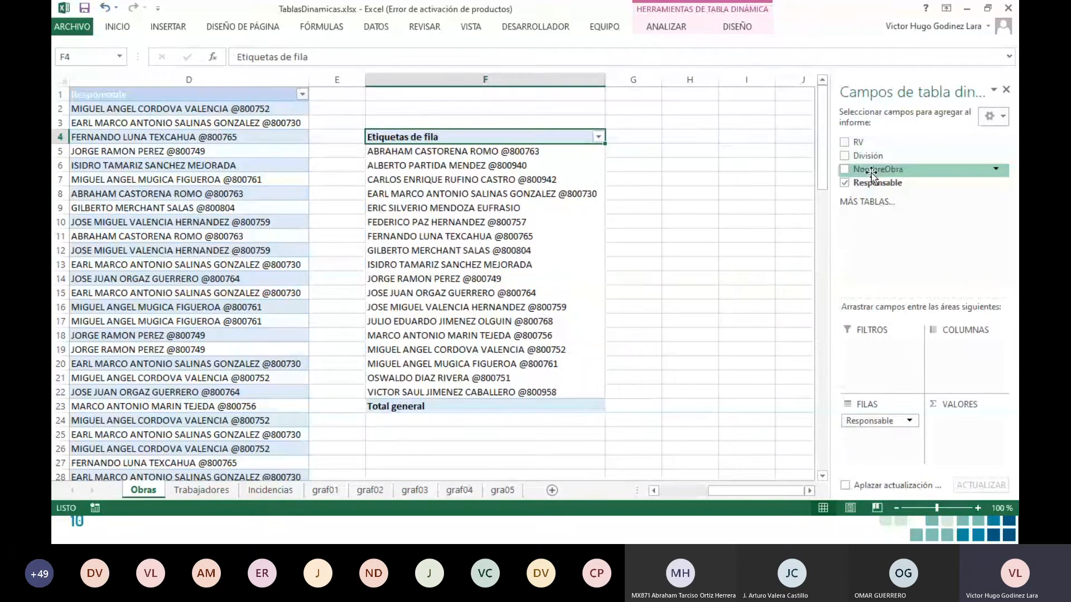
{"action": "left_click_drag", "start_coordinate": [871, 173], "coordinate": [963, 415]}
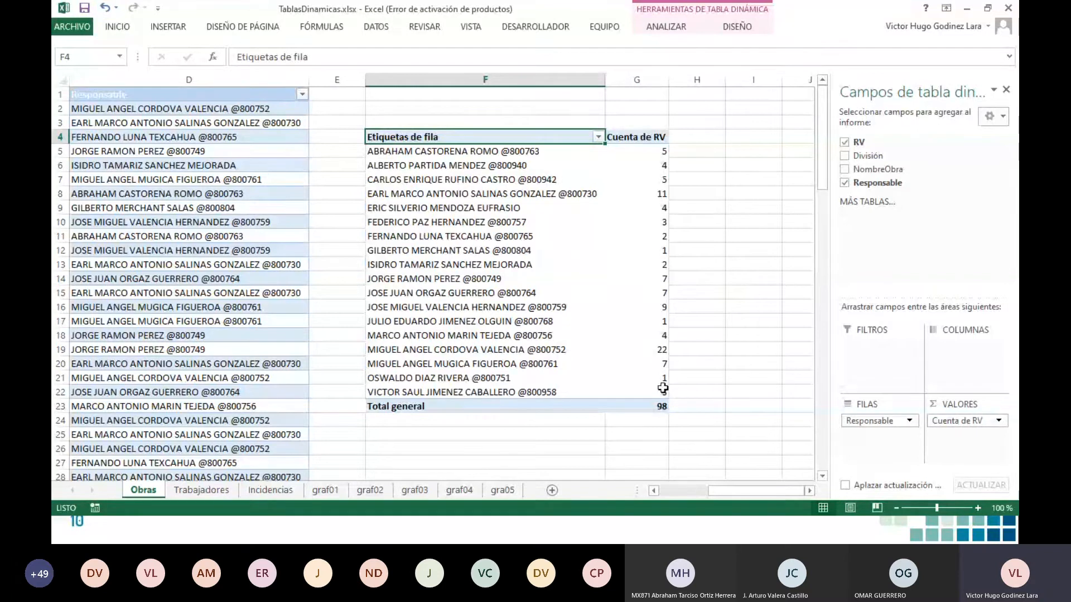
Step: Sort the pivot table by the Cuenta de RV values from largest to smallest
{"action": "left_click", "coordinate": [659, 151]}
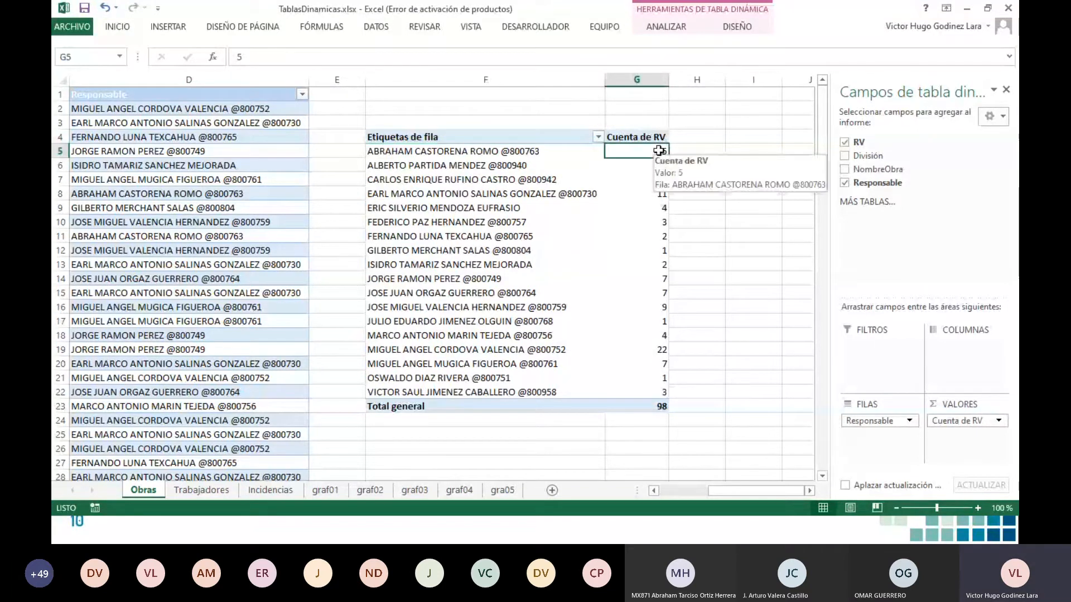
{"action": "right_click", "coordinate": [659, 150]}
{"action": "mouse_move", "coordinate": [693, 232]}
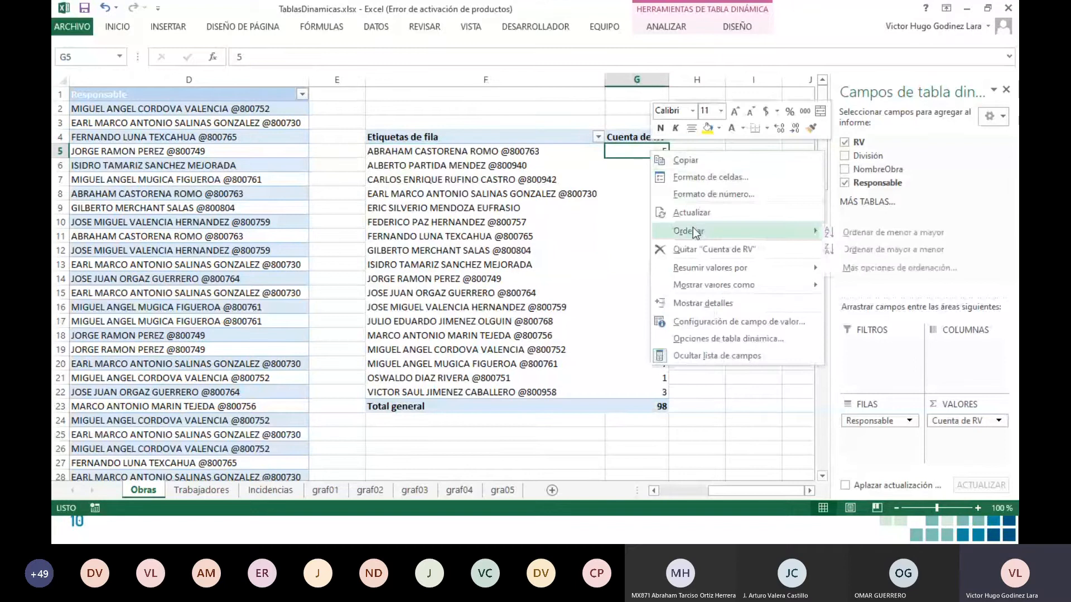
{"action": "left_click", "coordinate": [842, 249]}
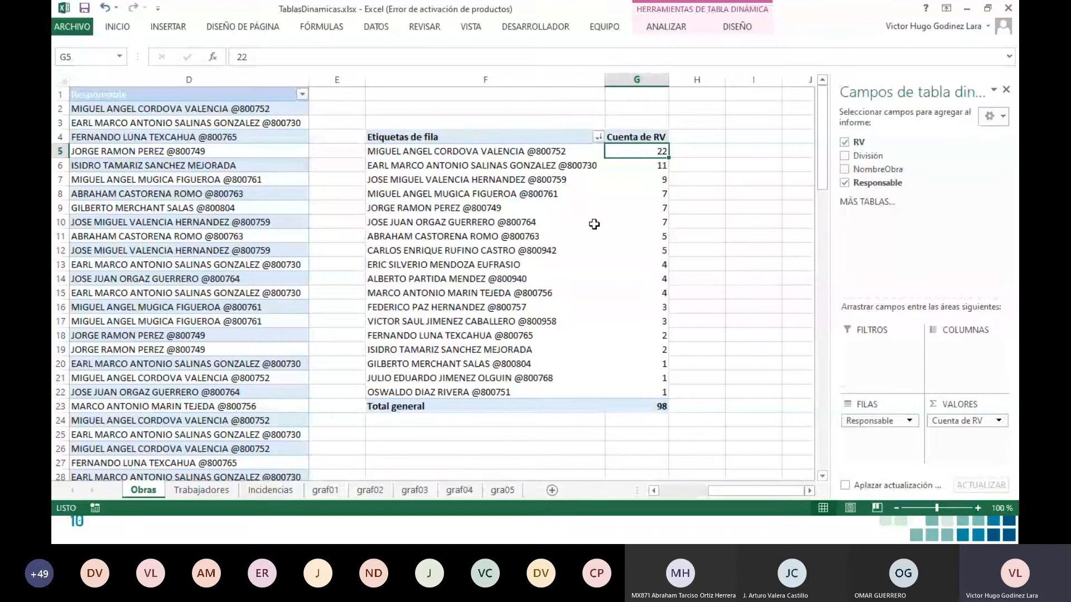
Step: Add the División field to the rows above Responsable, and move it to the pivot table's columns
{"action": "left_click_drag", "start_coordinate": [879, 422], "coordinate": [879, 418]}
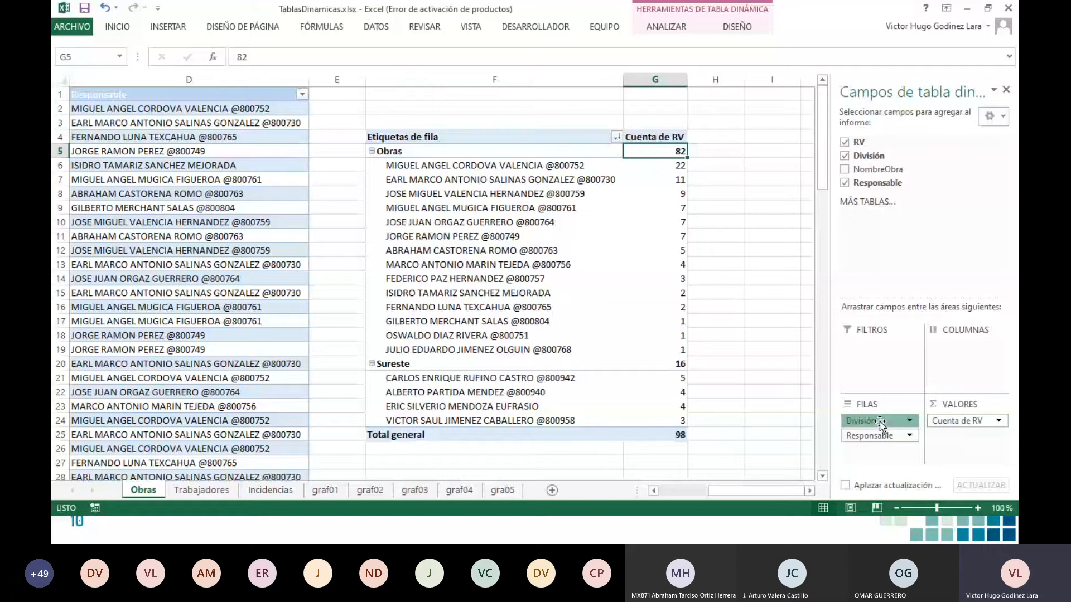
{"action": "left_click_drag", "start_coordinate": [880, 424], "coordinate": [968, 357]}
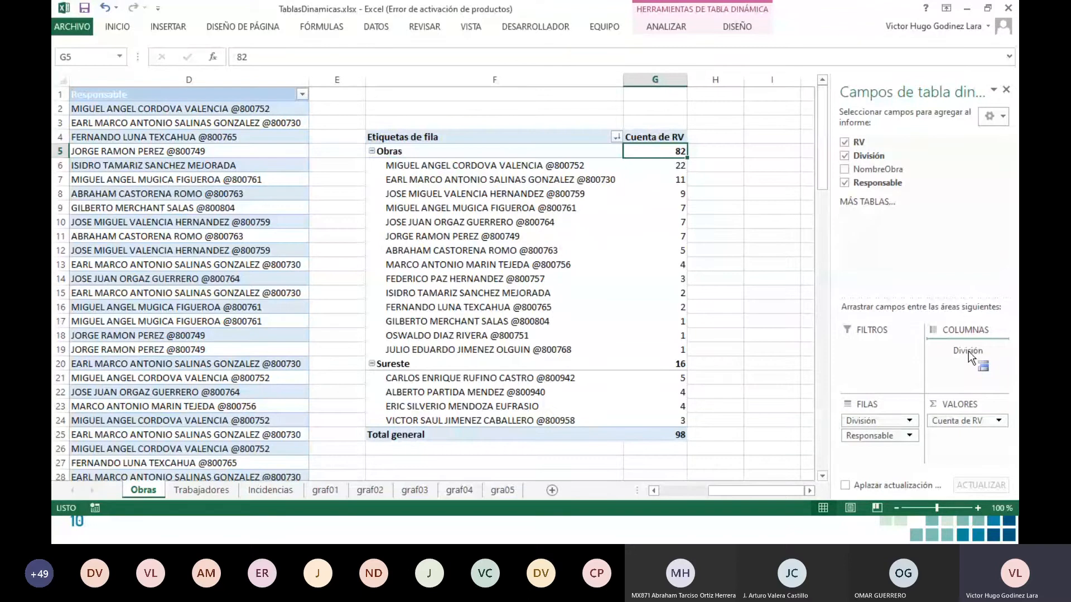
{"action": "left_click_drag", "start_coordinate": [968, 350], "coordinate": [968, 352]}
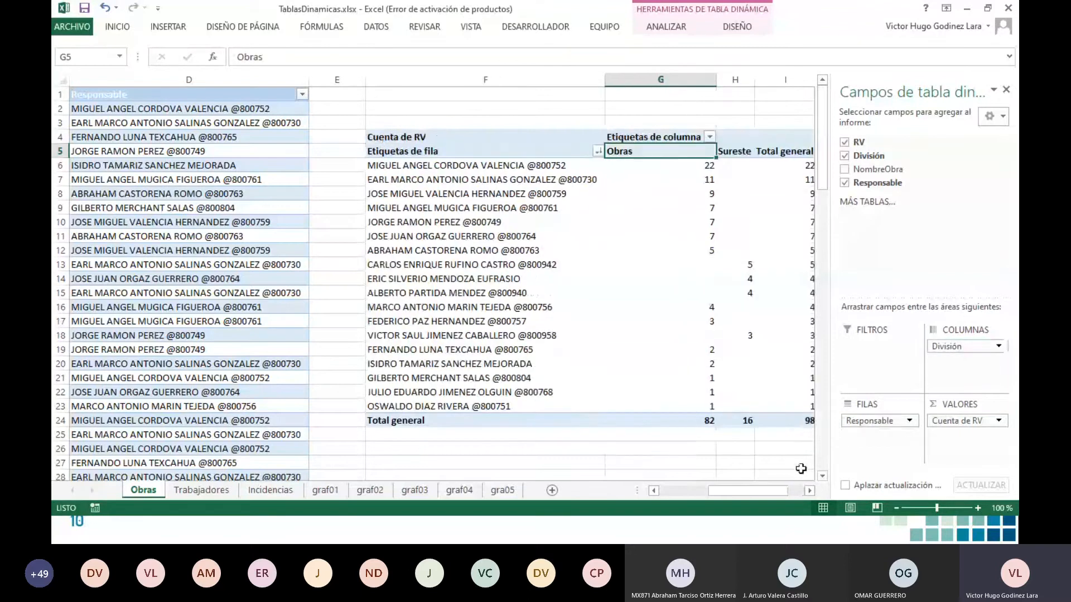
Step: Examine the pivot table's responsible persons, division counts and grand totals, and compare them with the source table
{"action": "left_click", "coordinate": [808, 490]}
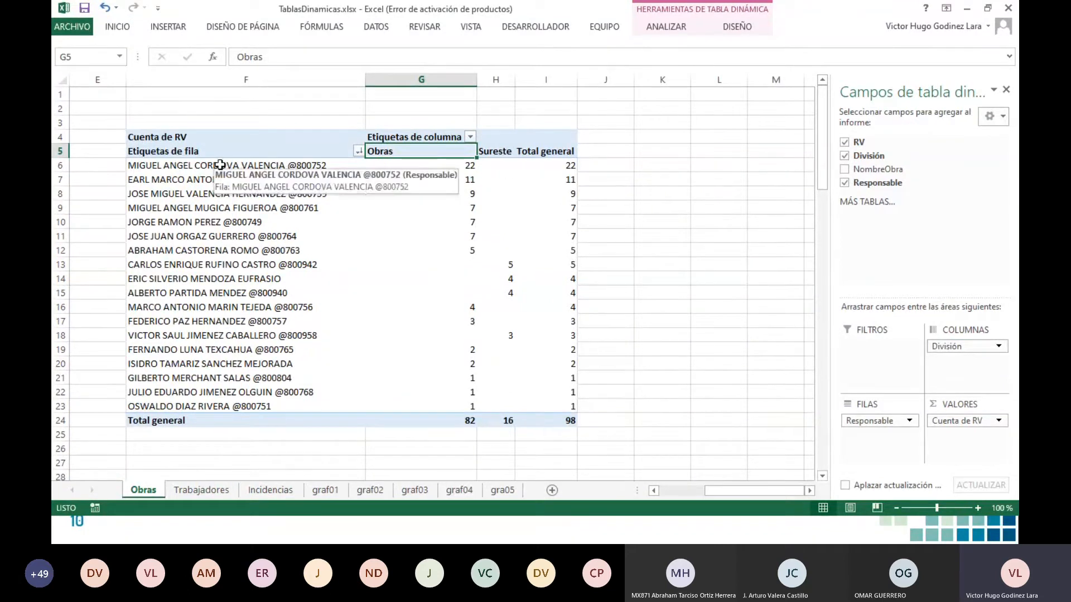
{"action": "left_click_drag", "start_coordinate": [221, 165], "coordinate": [274, 406]}
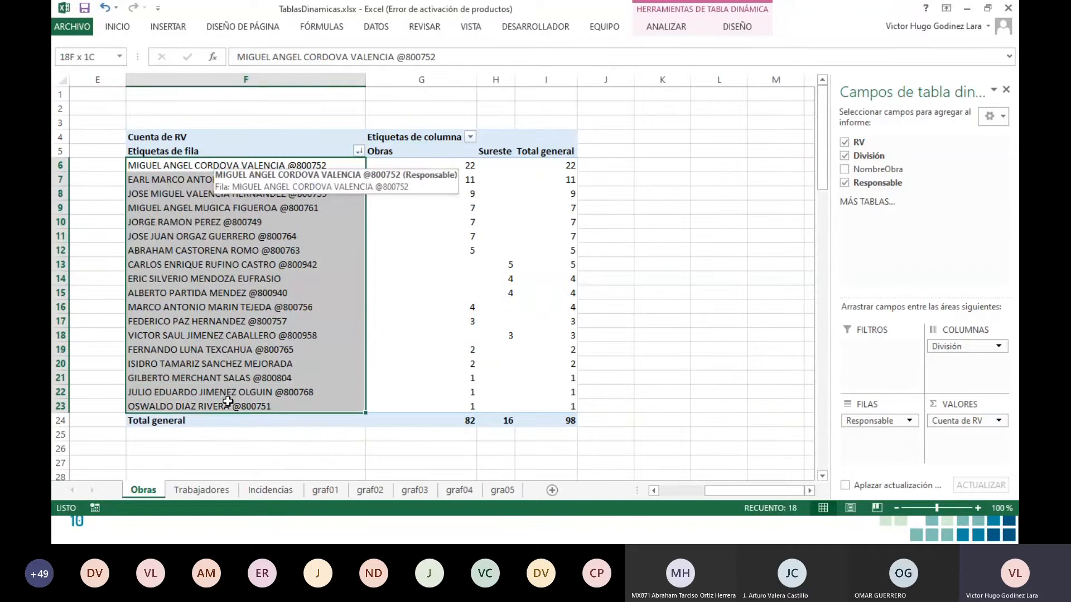
{"action": "left_click", "coordinate": [444, 180]}
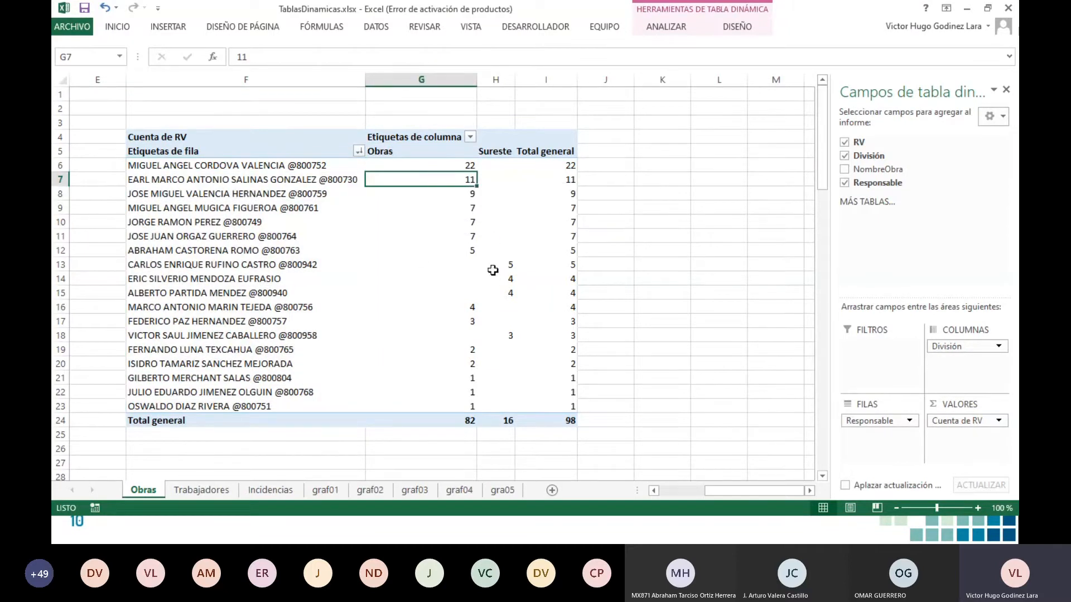
{"action": "mouse_move", "coordinate": [493, 271]}
{"action": "left_click_drag", "start_coordinate": [558, 420], "coordinate": [313, 156]}
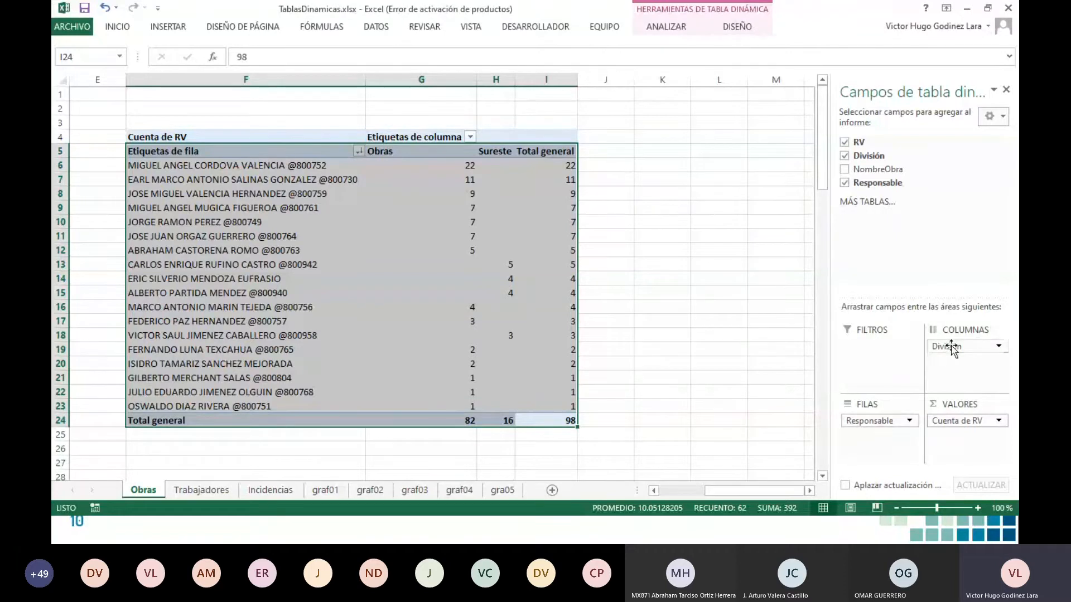
{"action": "left_click", "coordinate": [664, 307]}
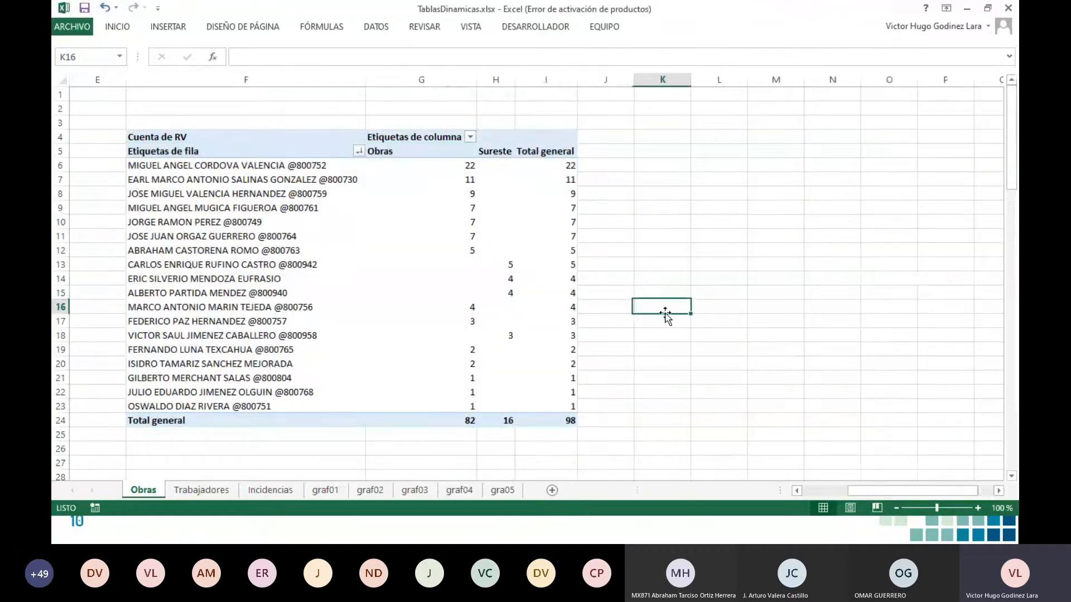
{"action": "left_click", "coordinate": [570, 179]}
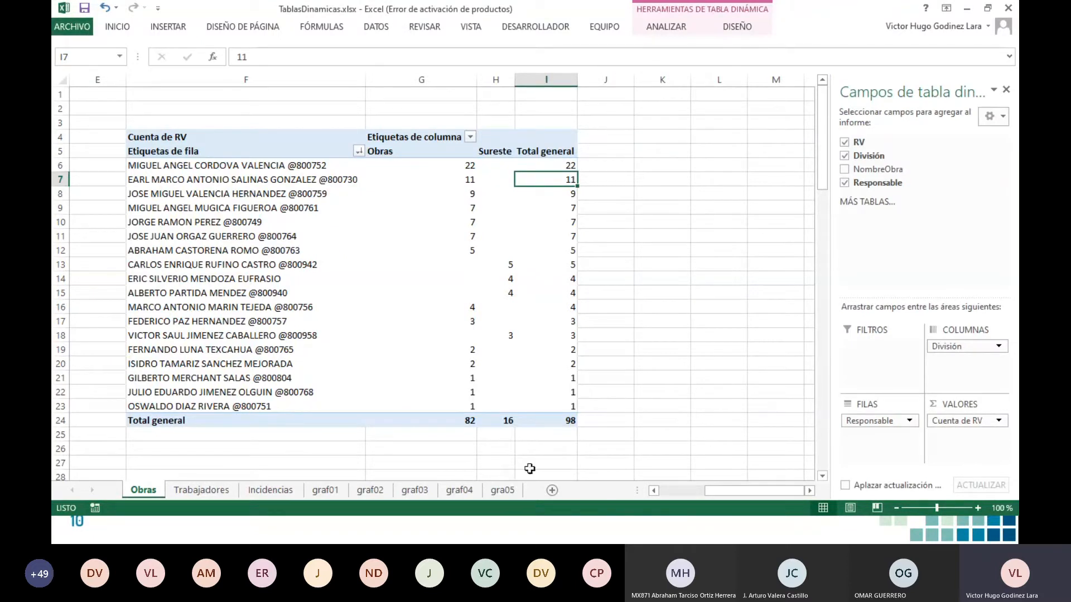
{"action": "left_click_drag", "start_coordinate": [742, 491], "coordinate": [670, 497]}
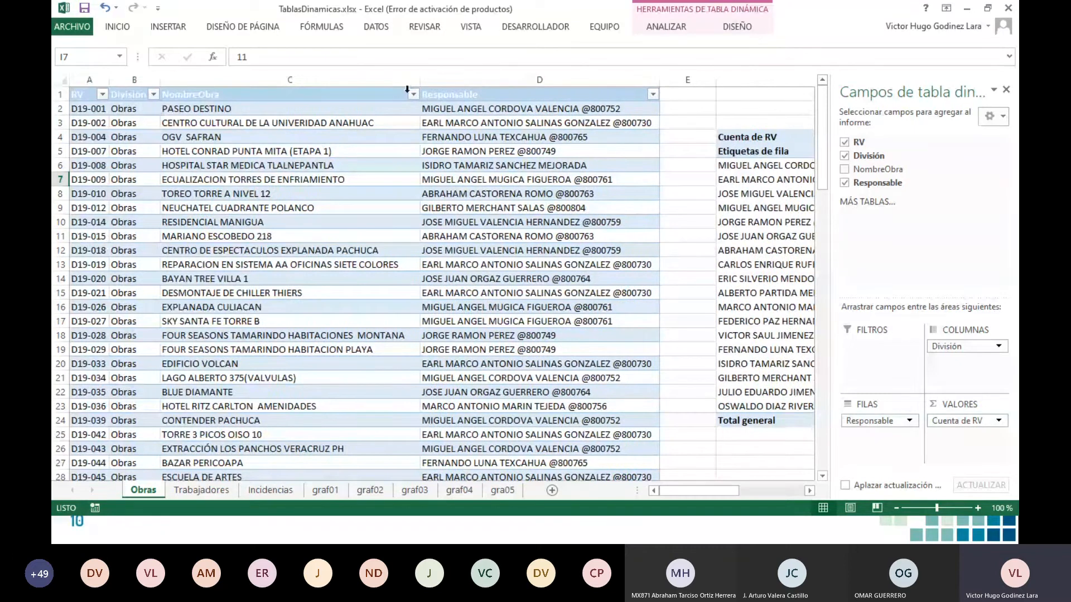
{"action": "left_click_drag", "start_coordinate": [723, 491], "coordinate": [792, 494]}
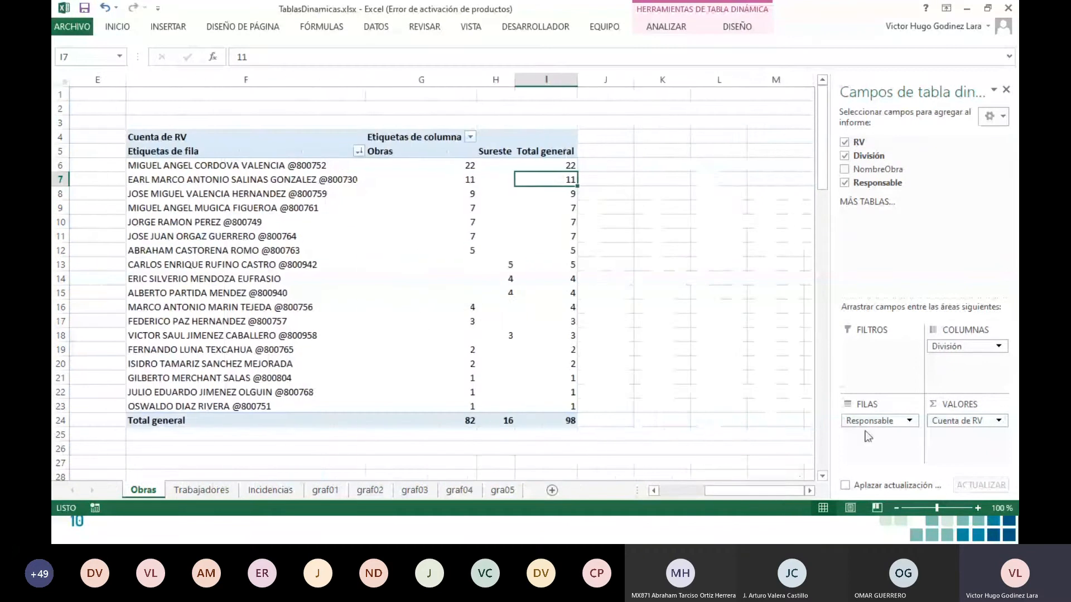
Step: Review the summary calculation in the value field settings of Cuenta de RV, keeping Cuenta
{"action": "left_click", "coordinate": [960, 424]}
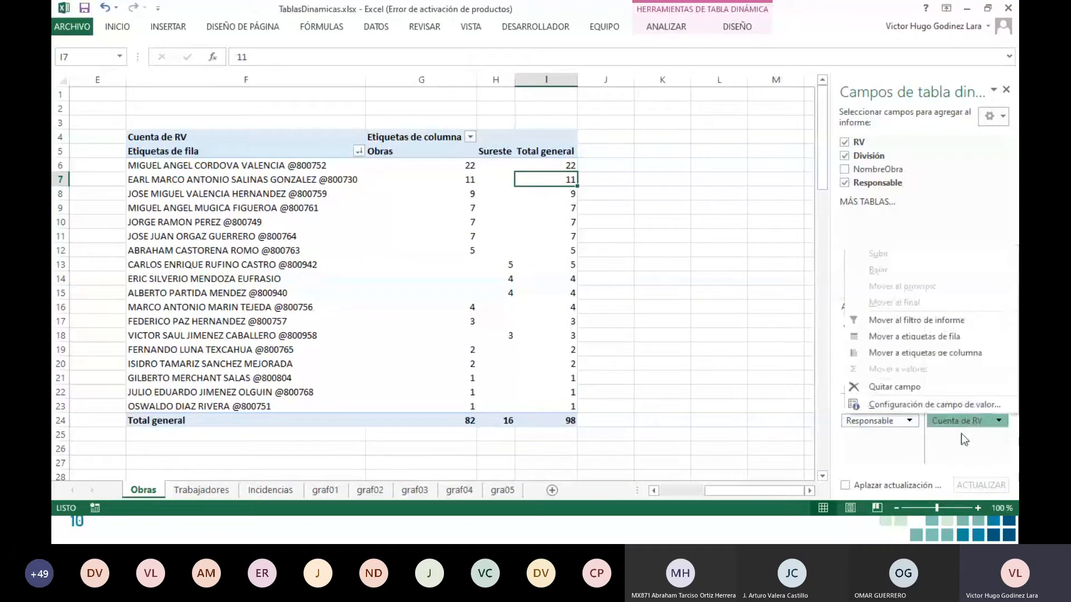
{"action": "left_click", "coordinate": [943, 404]}
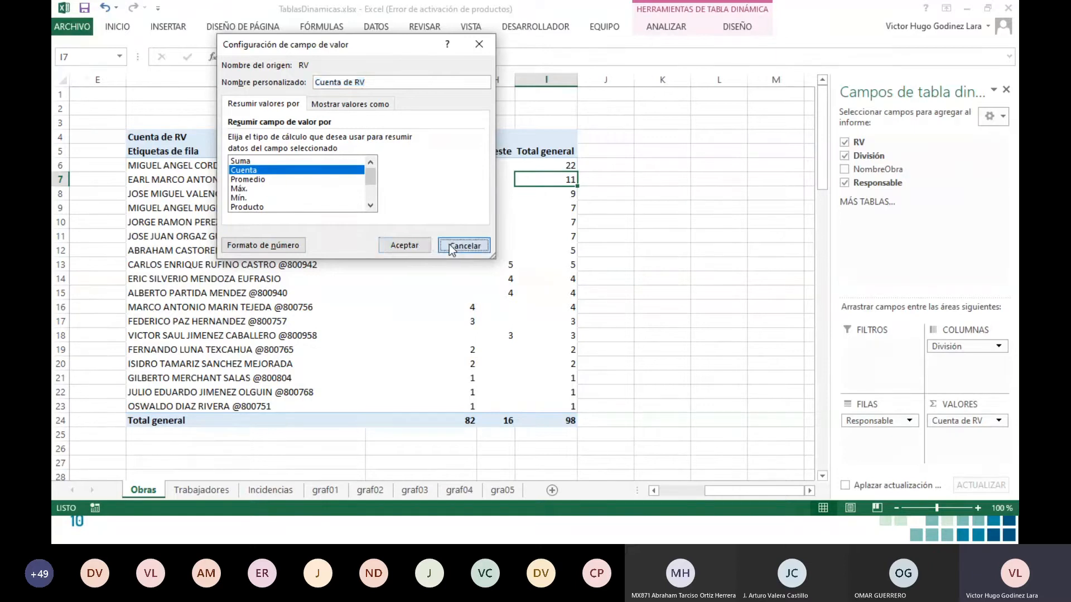
{"action": "left_click", "coordinate": [418, 246]}
{"action": "left_click", "coordinate": [609, 192]}
{"action": "left_click", "coordinate": [543, 179]}
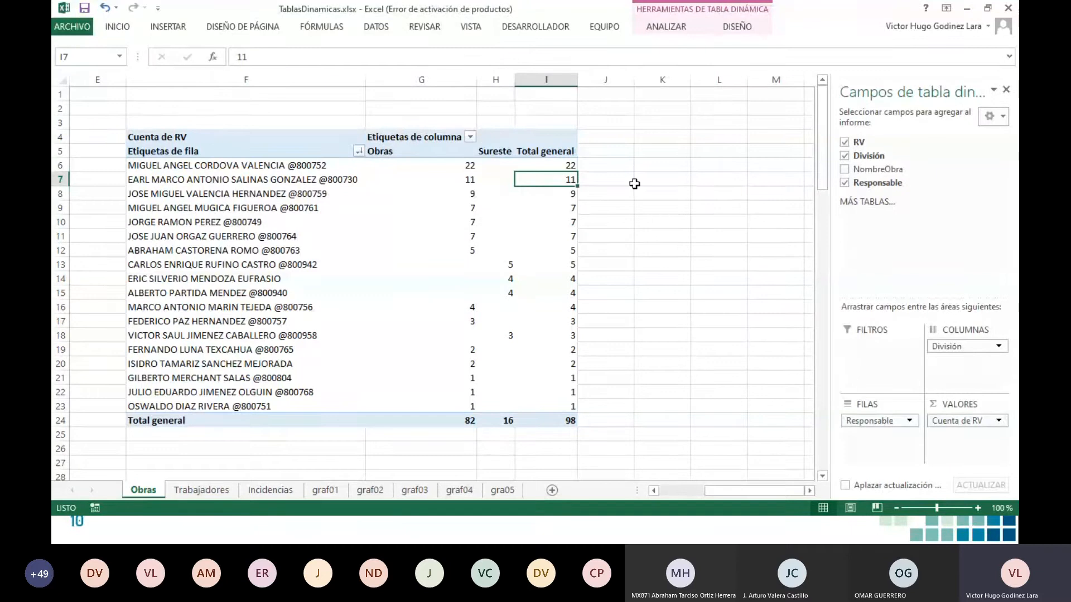
Step: Examine the worker list on the Trabajadores sheet, including its length and its TRABAJADOR and CONTRATISTA columns
{"action": "left_click", "coordinate": [223, 494]}
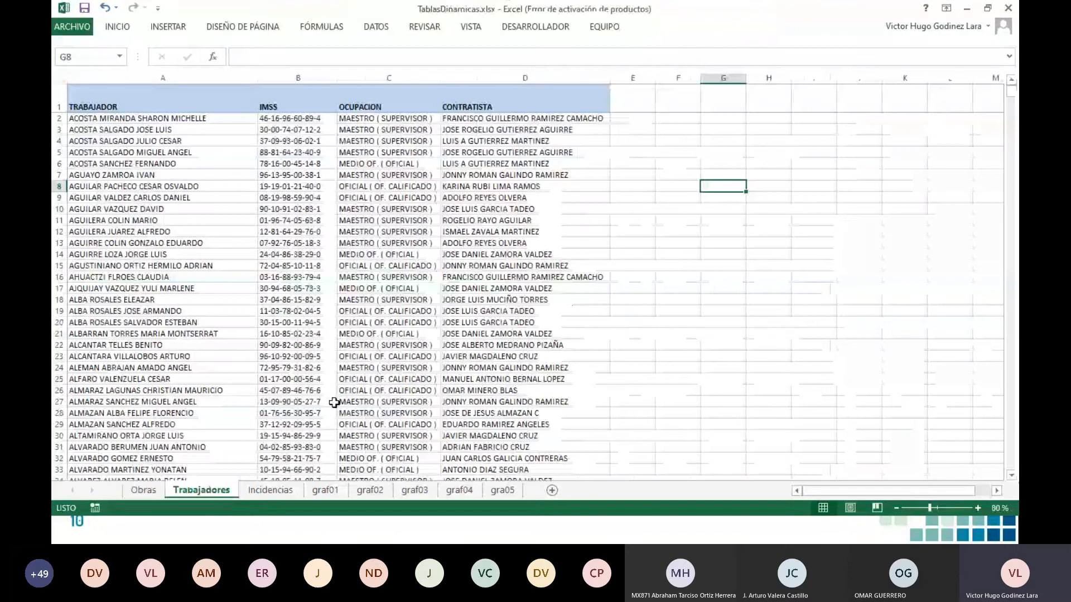
{"action": "key", "text": "ctrl+Home"}
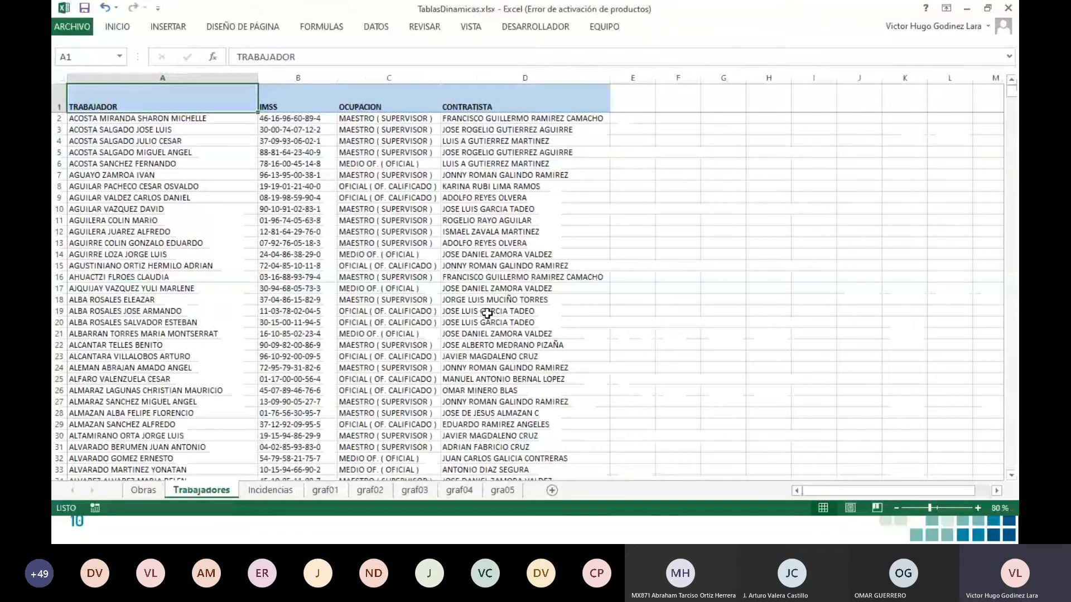
{"action": "scroll", "coordinate": [487, 313], "scroll_direction": "down", "scroll_amount": 20}
{"action": "left_click_drag", "start_coordinate": [1010, 143], "coordinate": [1010, 155]}
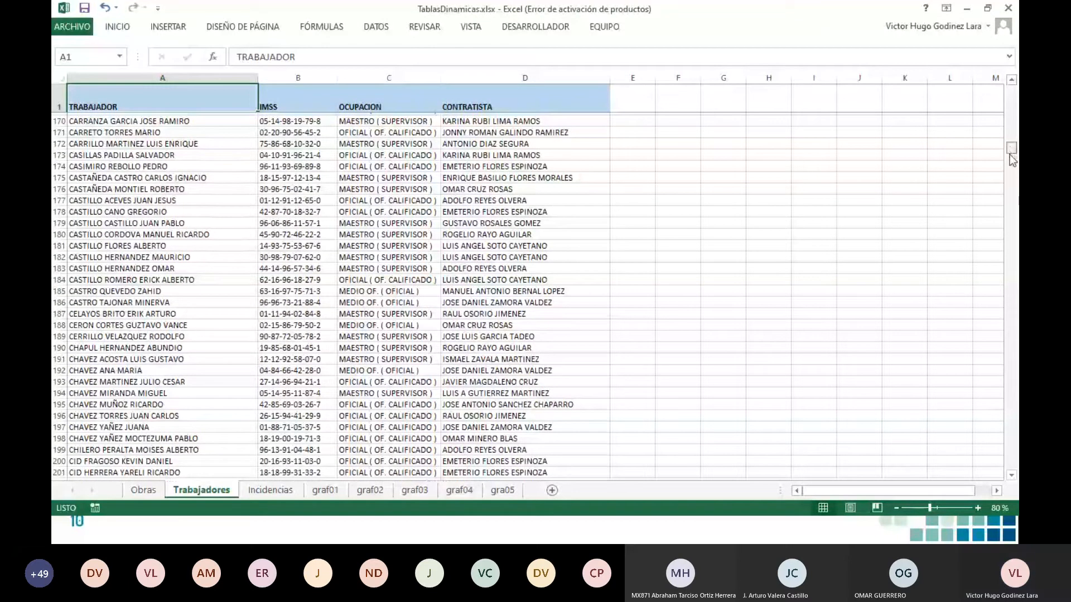
{"action": "left_click_drag", "start_coordinate": [1010, 155], "coordinate": [1011, 90]}
{"action": "left_click", "coordinate": [478, 102]}
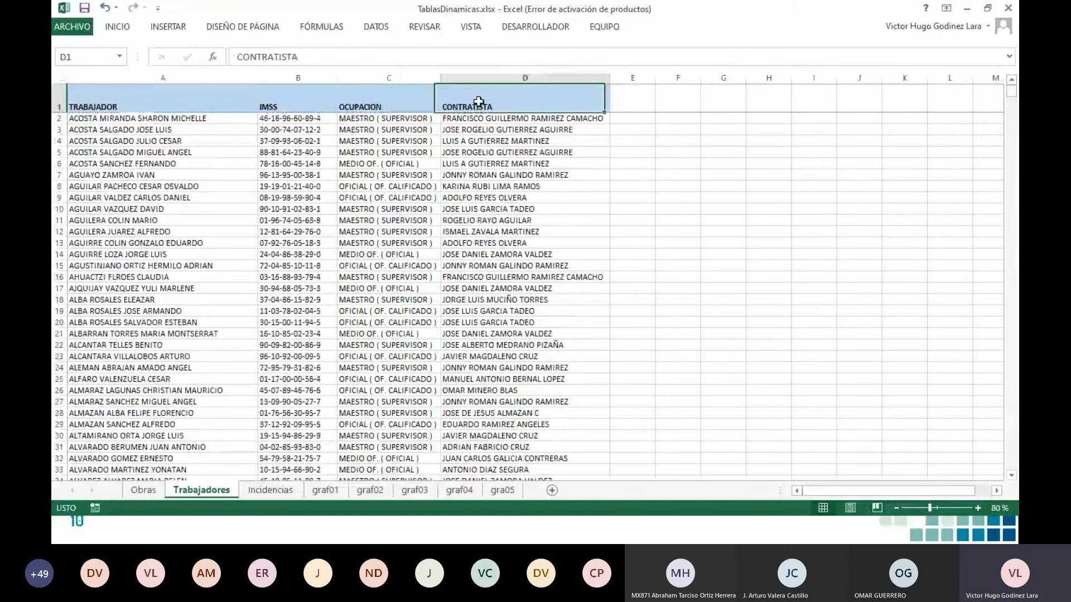
{"action": "left_click", "coordinate": [231, 110]}
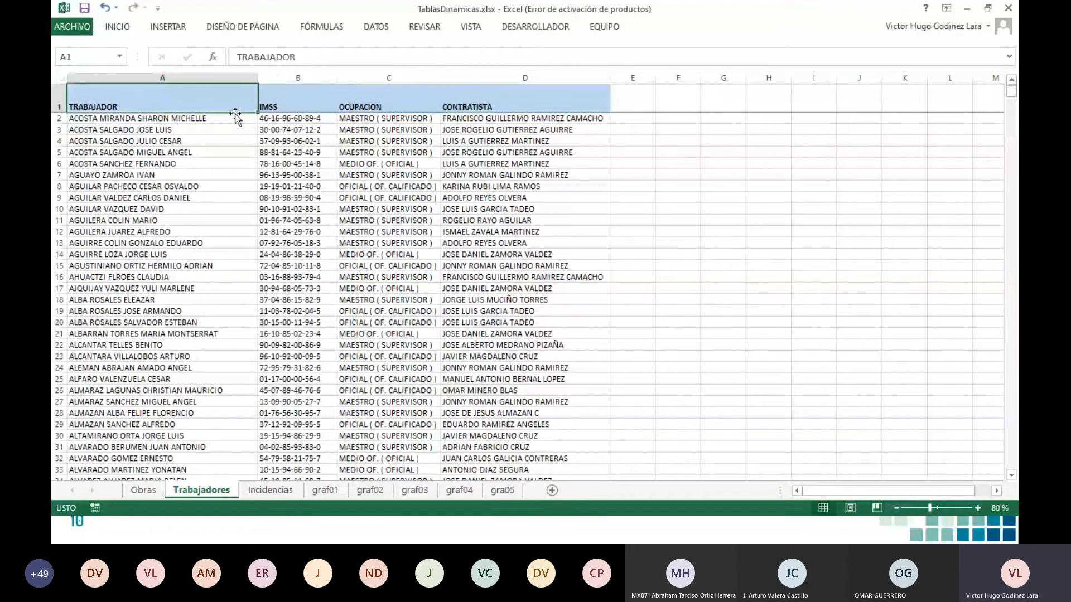
{"action": "left_click", "coordinate": [495, 99]}
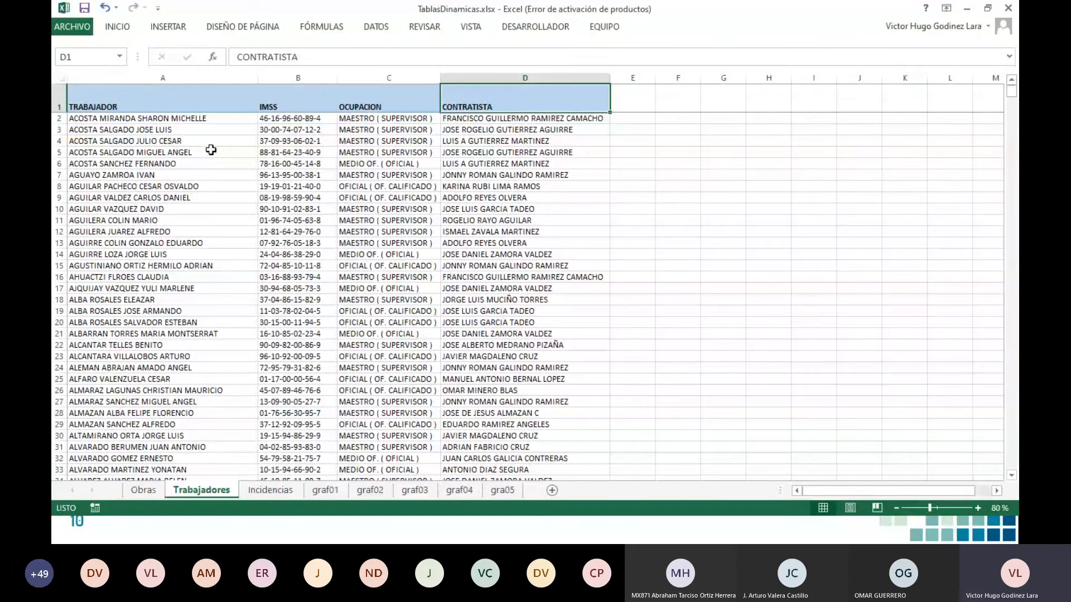
Step: Convert the worker list A1:D1194 on the Trabajadores sheet into a table with headers
{"action": "left_click", "coordinate": [224, 103]}
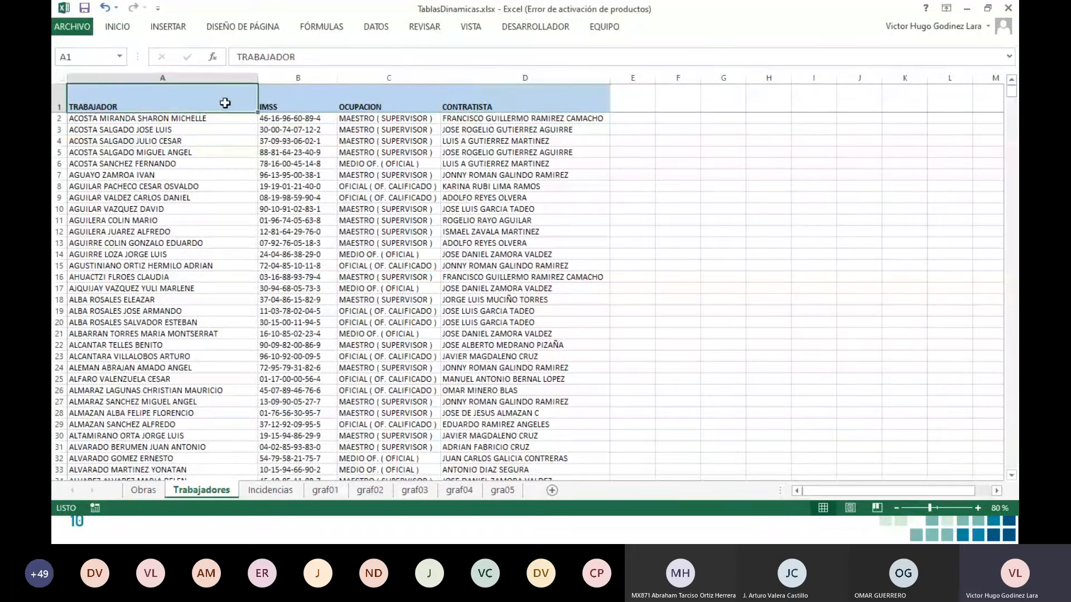
{"action": "left_click", "coordinate": [161, 28]}
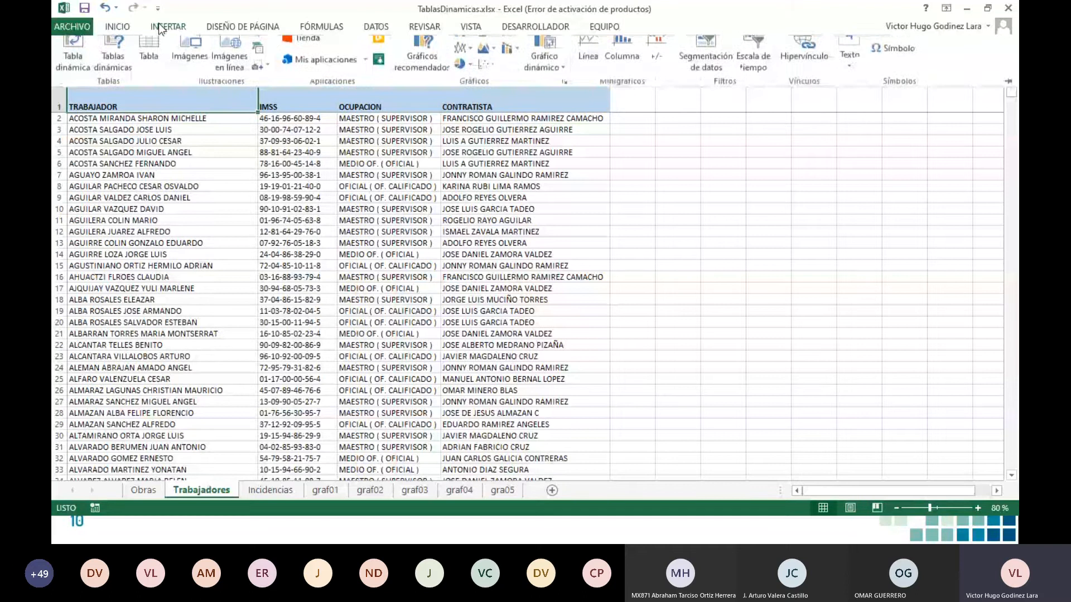
{"action": "left_click", "coordinate": [149, 54]}
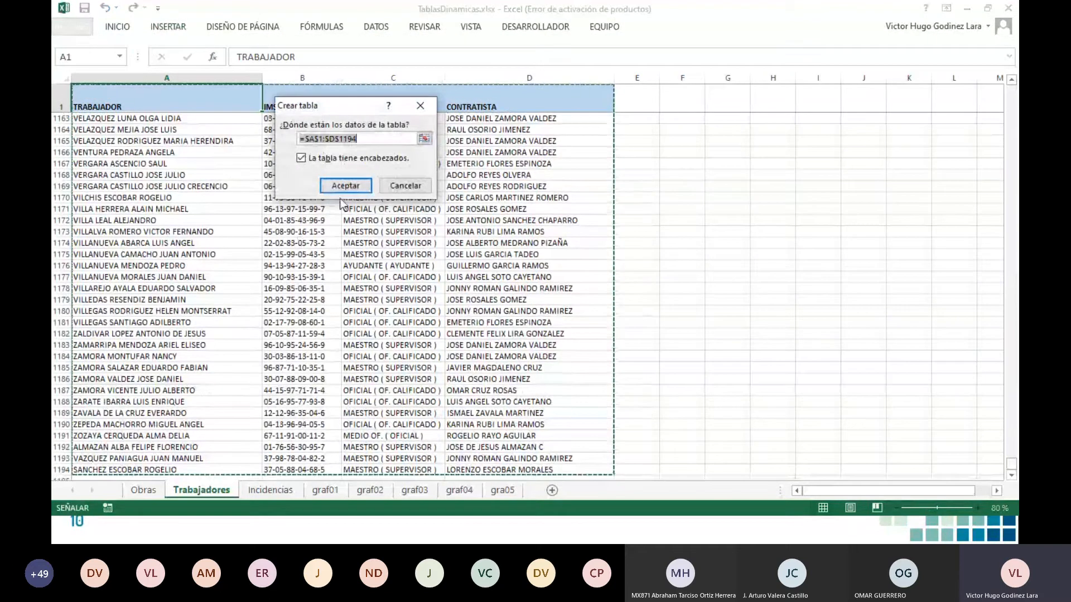
{"action": "left_click", "coordinate": [341, 185]}
{"action": "scroll", "coordinate": [235, 265], "scroll_direction": "up", "scroll_amount": 20}
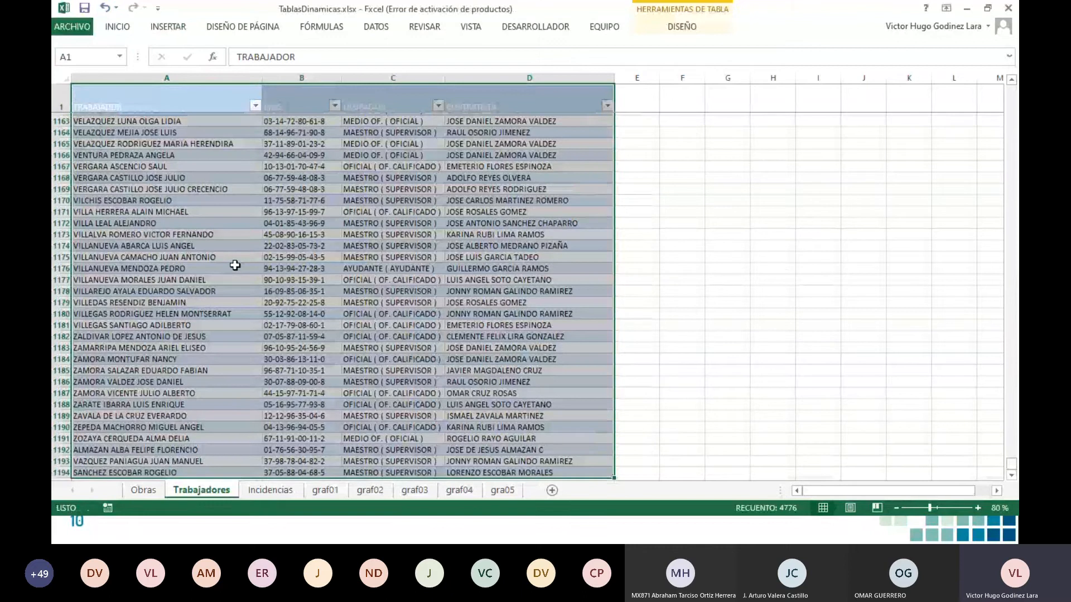
{"action": "scroll", "coordinate": [234, 265], "scroll_direction": "up", "scroll_amount": 7}
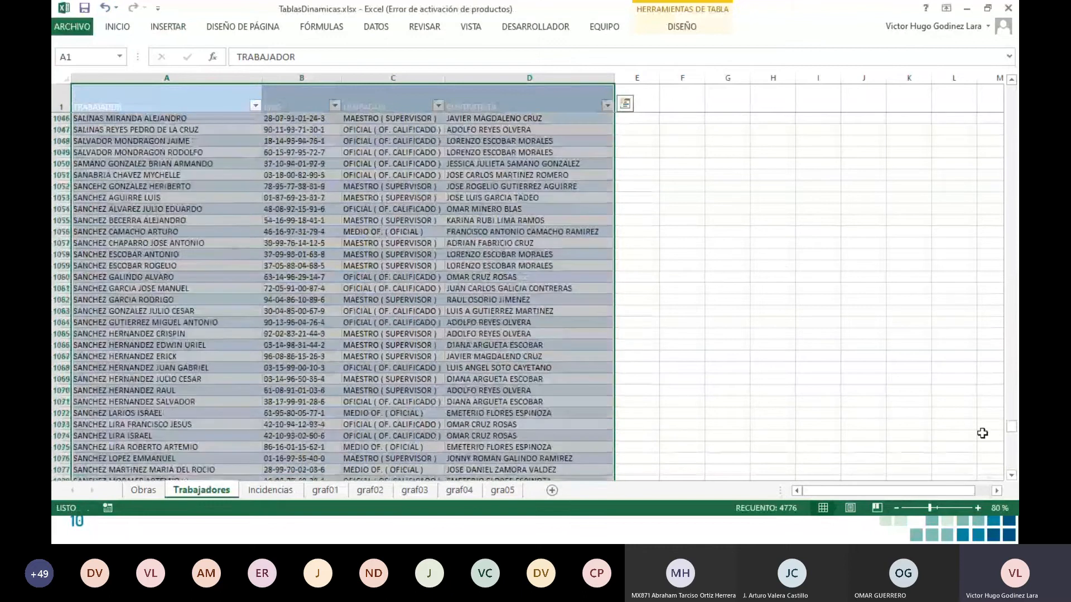
{"action": "left_click_drag", "start_coordinate": [1011, 427], "coordinate": [1013, 80]}
{"action": "left_click", "coordinate": [524, 186]}
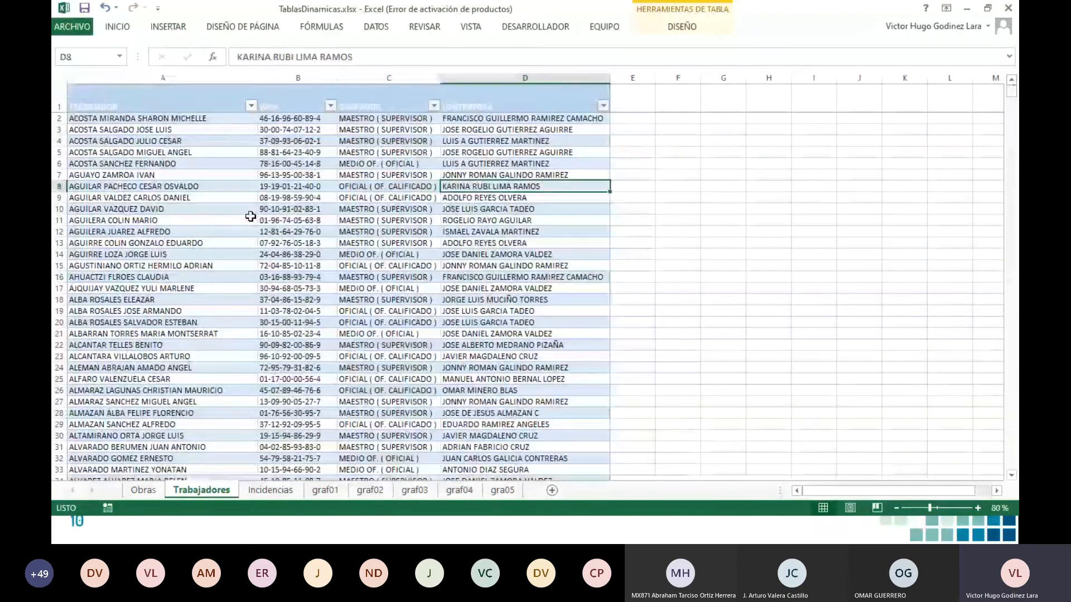
Step: Insert a pivot table based on Tabla2 into the existing Trabajadores sheet at cell F4
{"action": "key", "text": "ctrl+Home"}
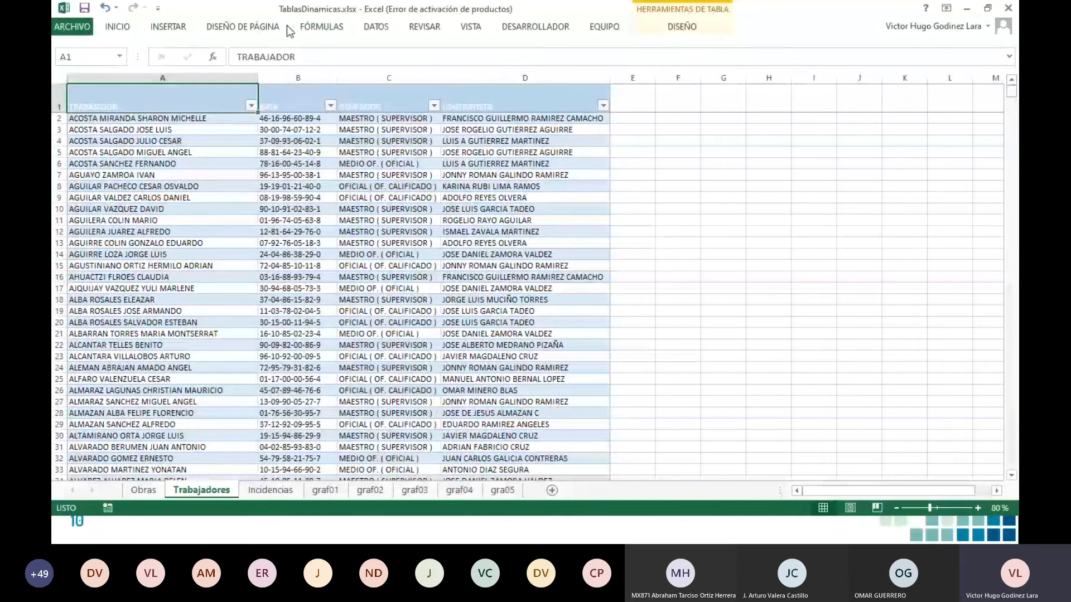
{"action": "left_click", "coordinate": [169, 30]}
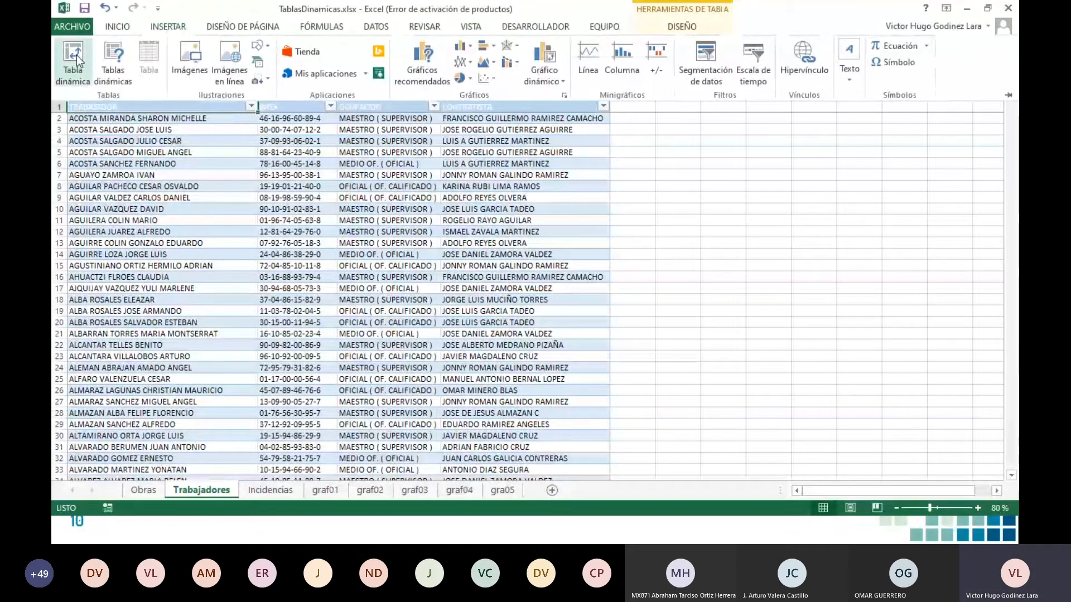
{"action": "left_click", "coordinate": [72, 56]}
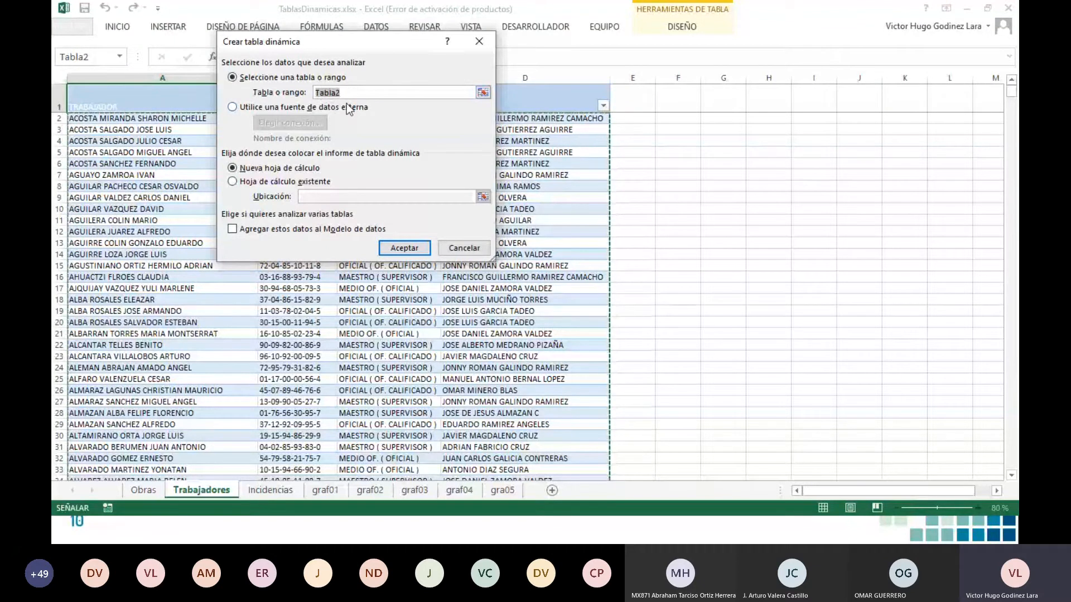
{"action": "left_click", "coordinate": [272, 182]}
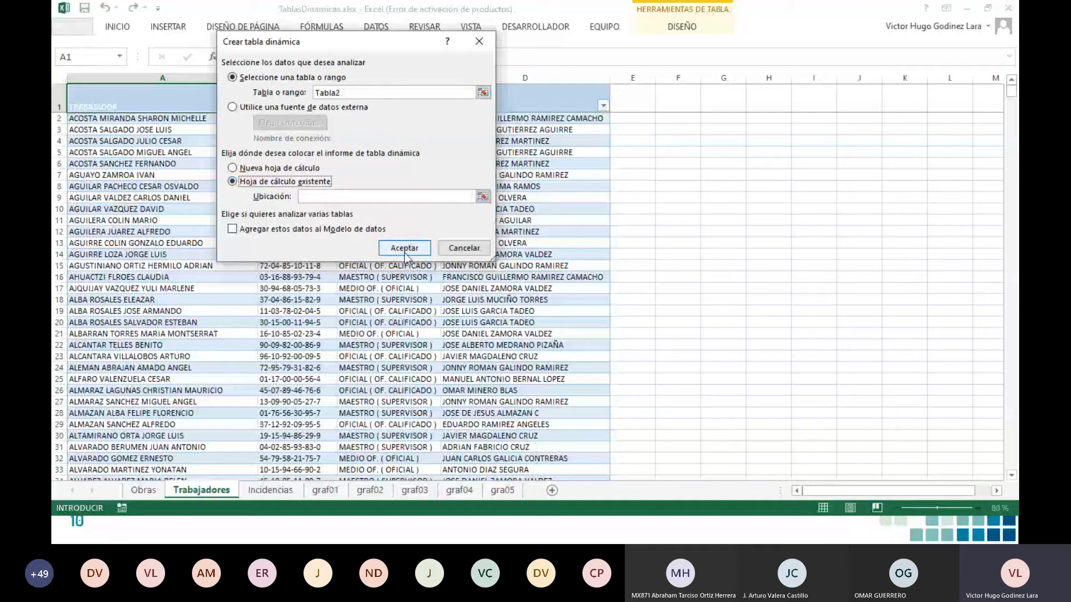
{"action": "left_click", "coordinate": [483, 196]}
{"action": "left_click", "coordinate": [681, 150]}
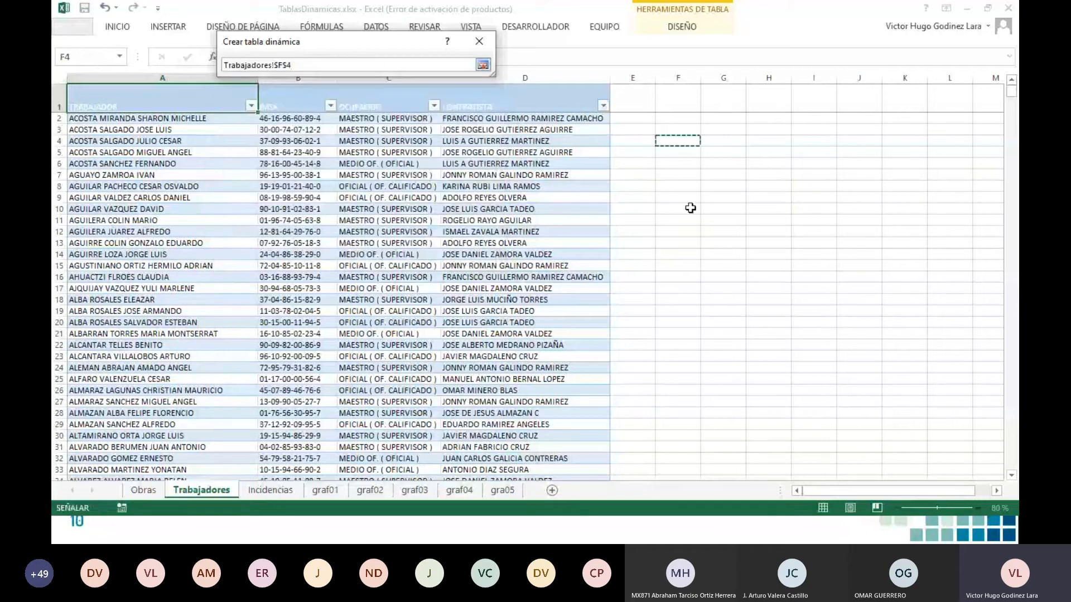
{"action": "key", "text": "Return"}
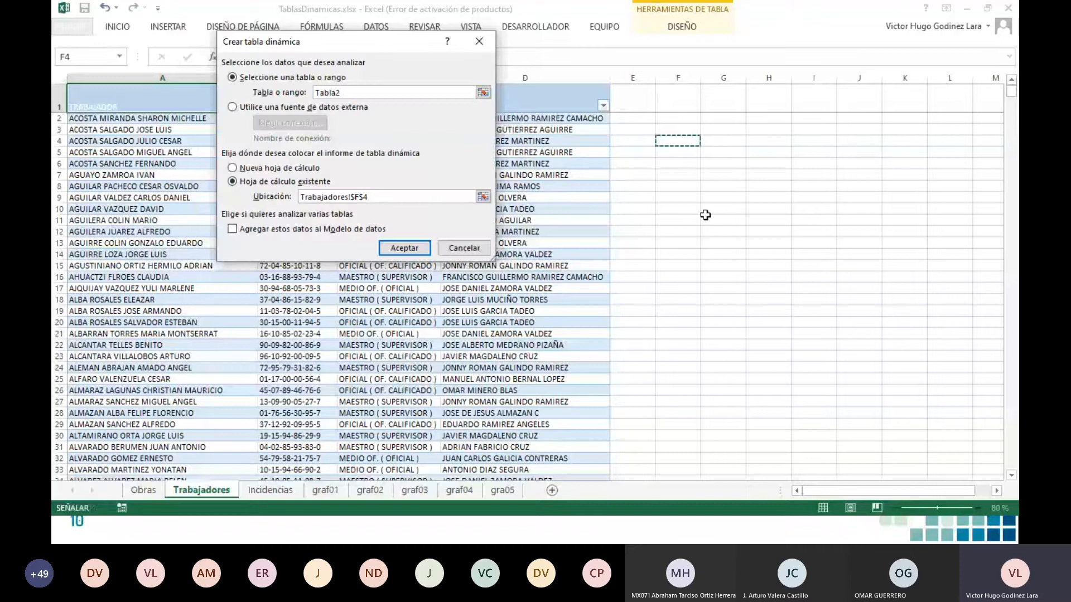
{"action": "left_click", "coordinate": [404, 248]}
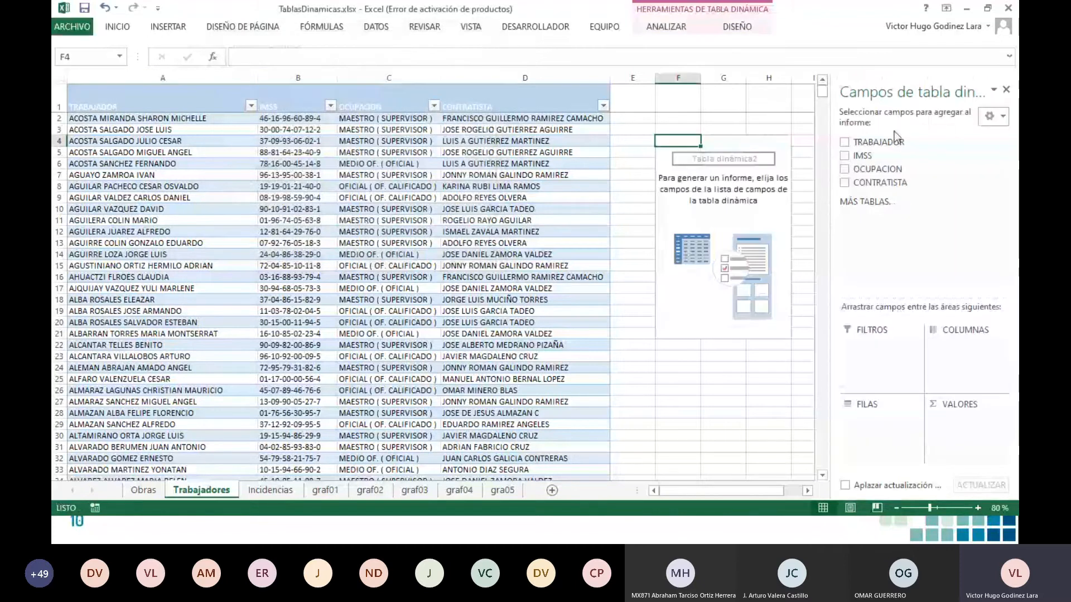
Step: Set the new pivot table's rows to CONTRATISTA and its values to the count of TRABAJADOR
{"action": "left_click_drag", "start_coordinate": [871, 183], "coordinate": [866, 416]}
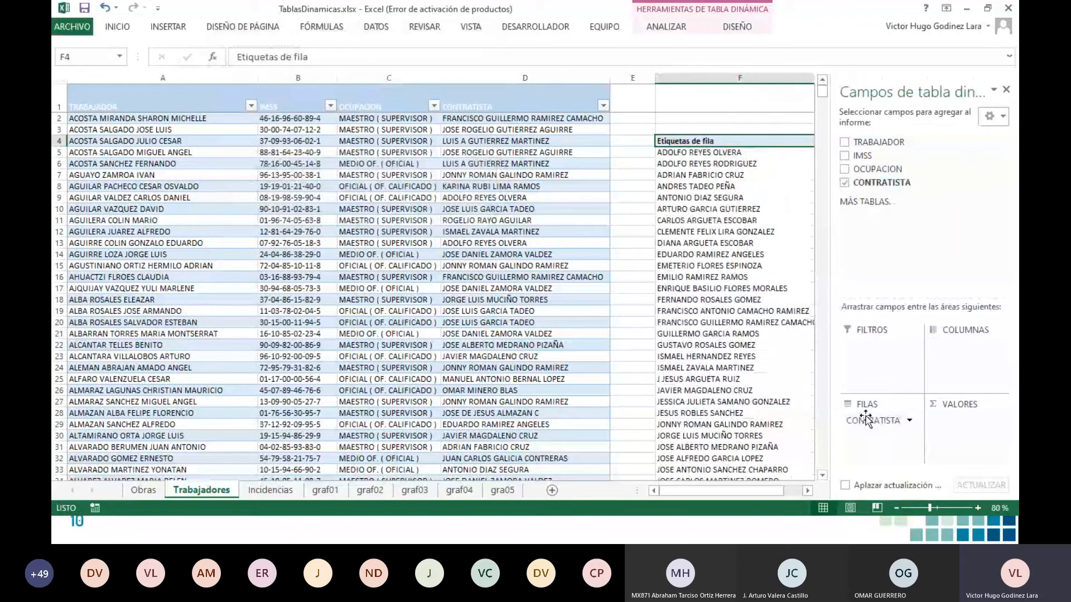
{"action": "left_click", "coordinate": [809, 491]}
{"action": "left_click", "coordinate": [809, 491]}
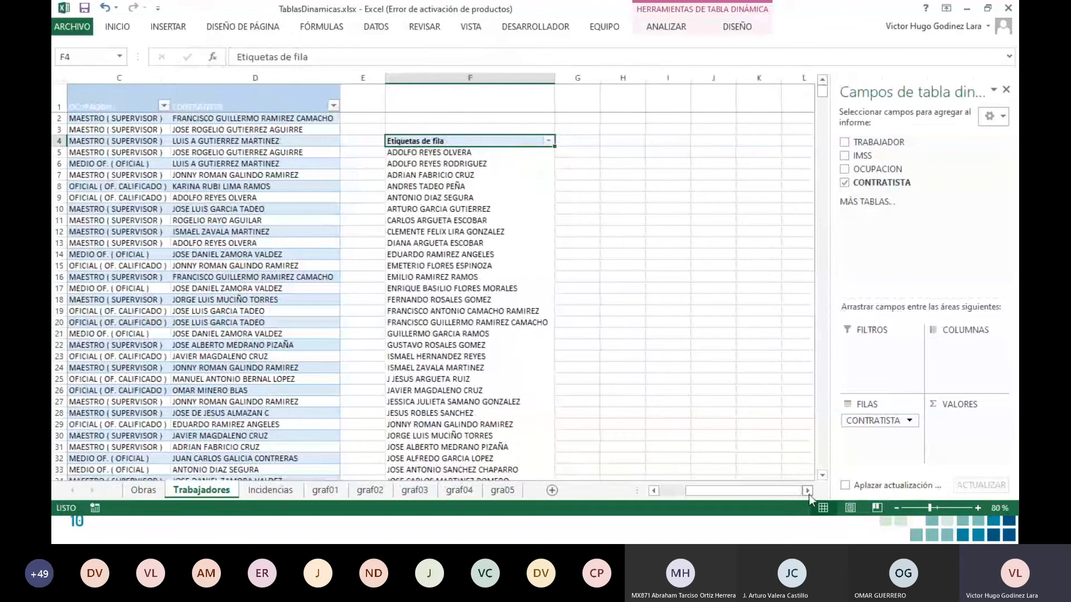
{"action": "left_click_drag", "start_coordinate": [880, 146], "coordinate": [961, 430]}
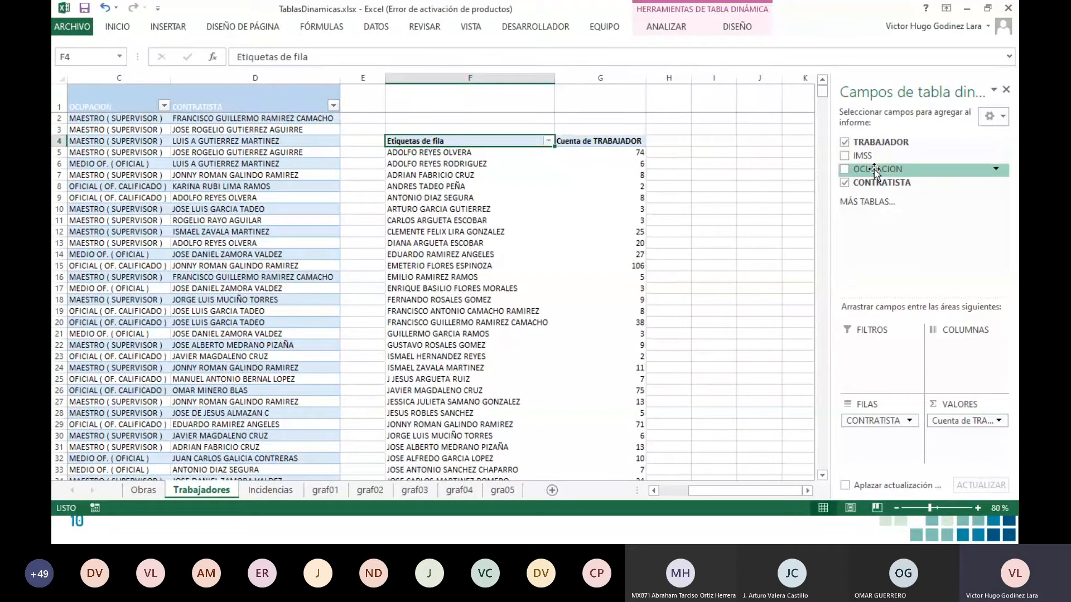
Step: Add the OCUPACION field to the columns of the contractor pivot table
{"action": "left_click_drag", "start_coordinate": [875, 171], "coordinate": [971, 362]}
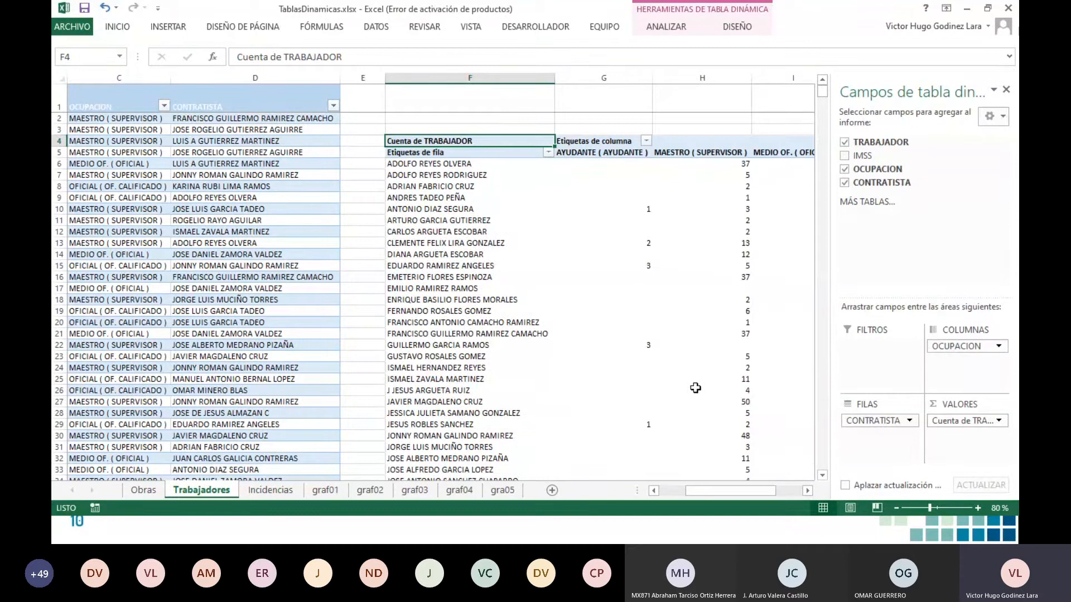
{"action": "left_click", "coordinate": [807, 490]}
{"action": "left_click", "coordinate": [807, 490]}
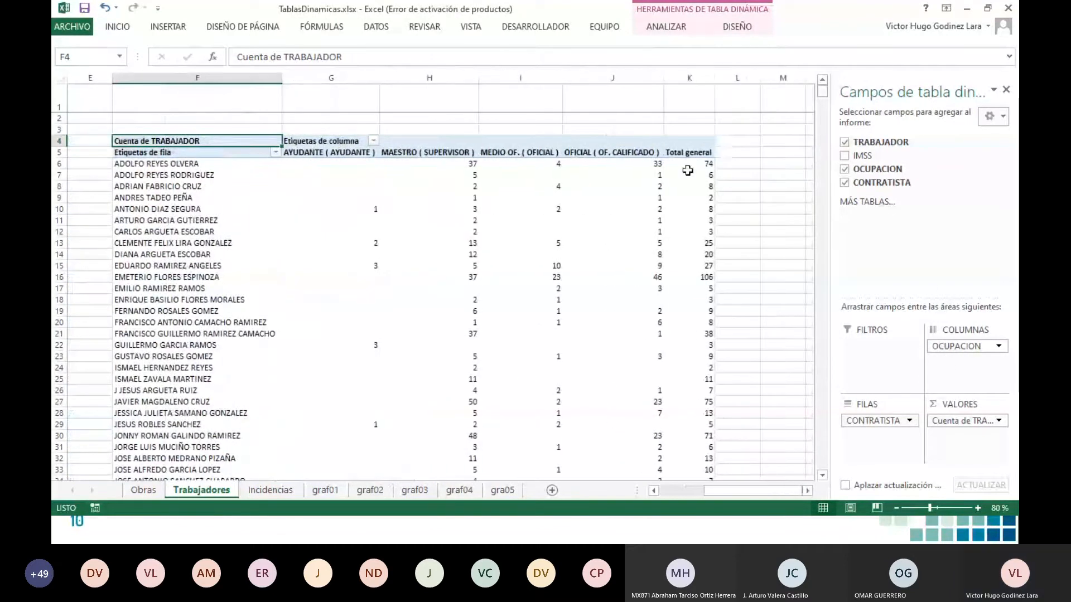
Step: Examine the first contractor's worker counts for each occupation, and look through the remaining contractors in the pivot table
{"action": "left_click", "coordinate": [759, 165]}
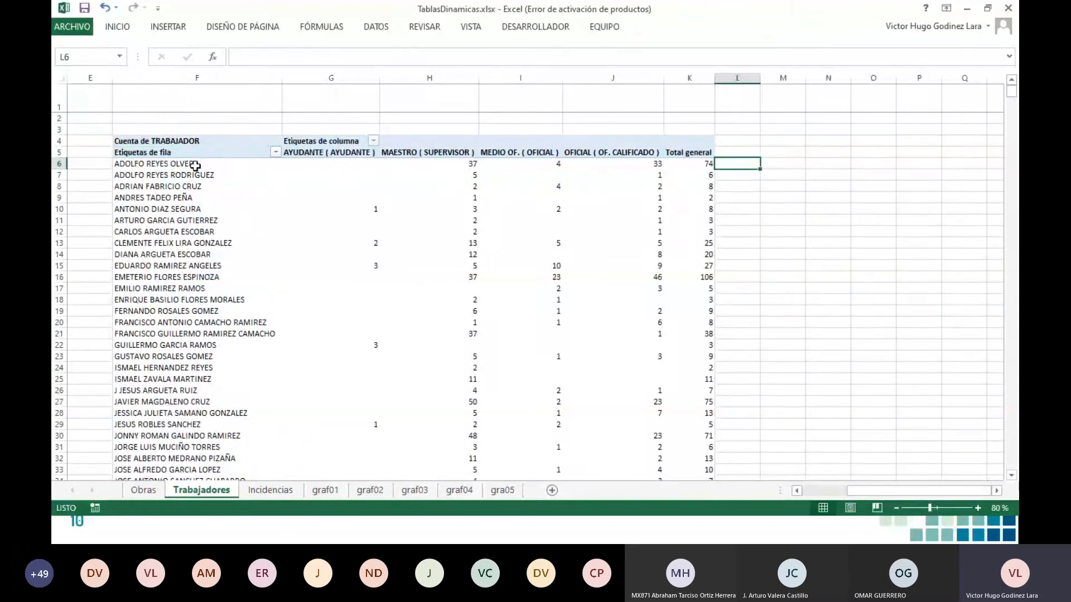
{"action": "left_click", "coordinate": [168, 165]}
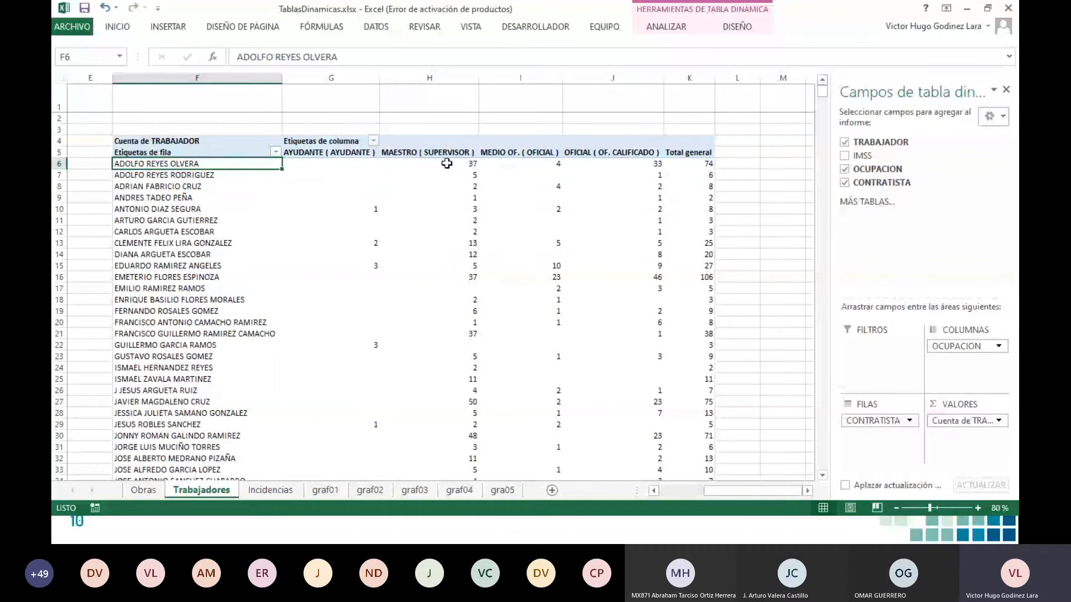
{"action": "left_click", "coordinate": [447, 163]}
{"action": "mouse_move", "coordinate": [507, 341]}
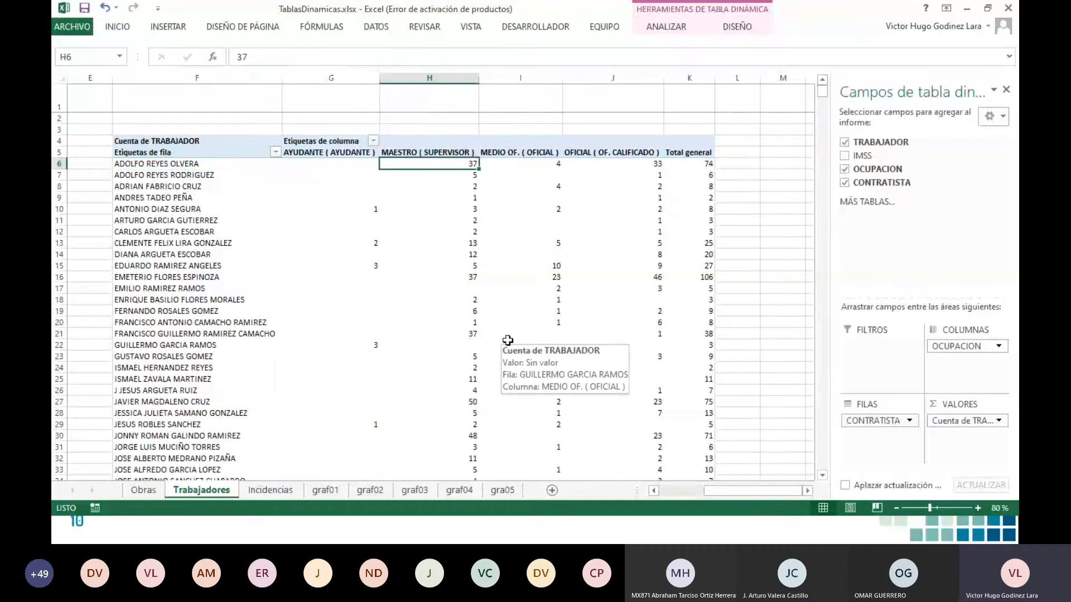
{"action": "left_click", "coordinate": [551, 164]}
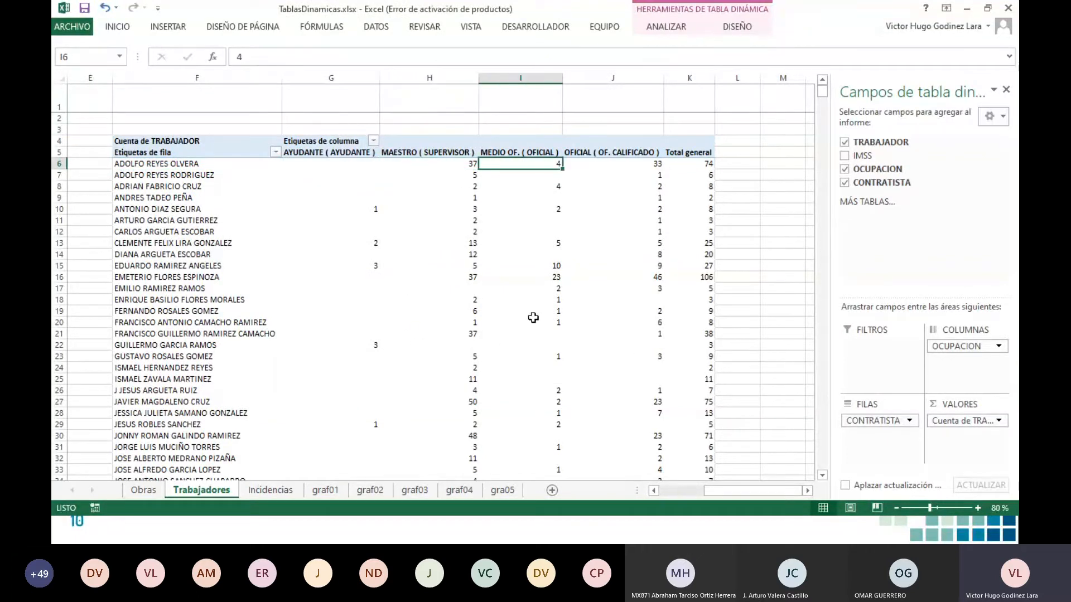
{"action": "mouse_move", "coordinate": [669, 304]}
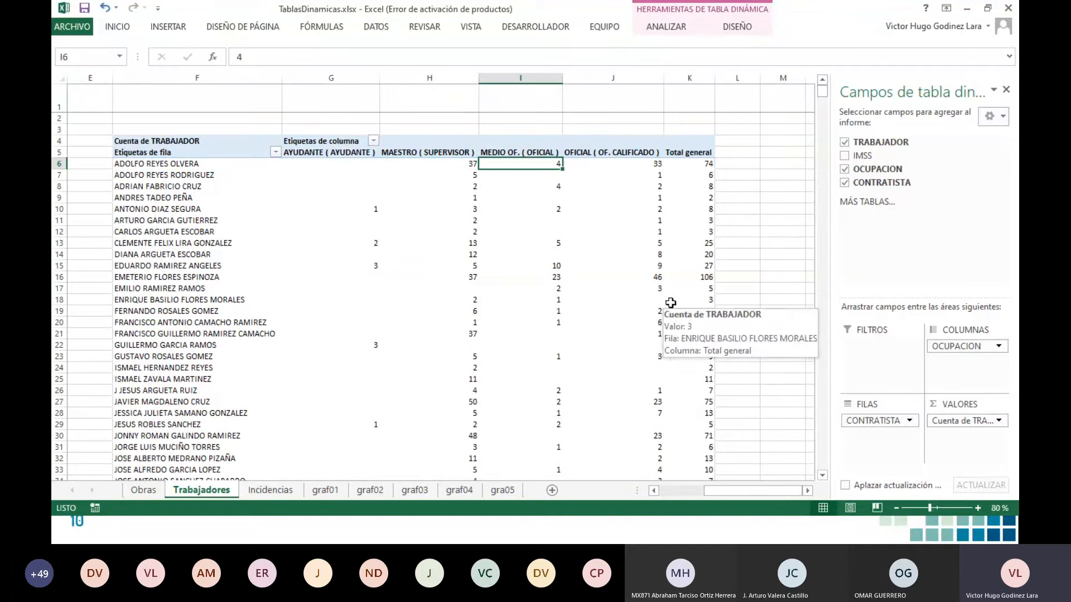
{"action": "left_click", "coordinate": [642, 167]}
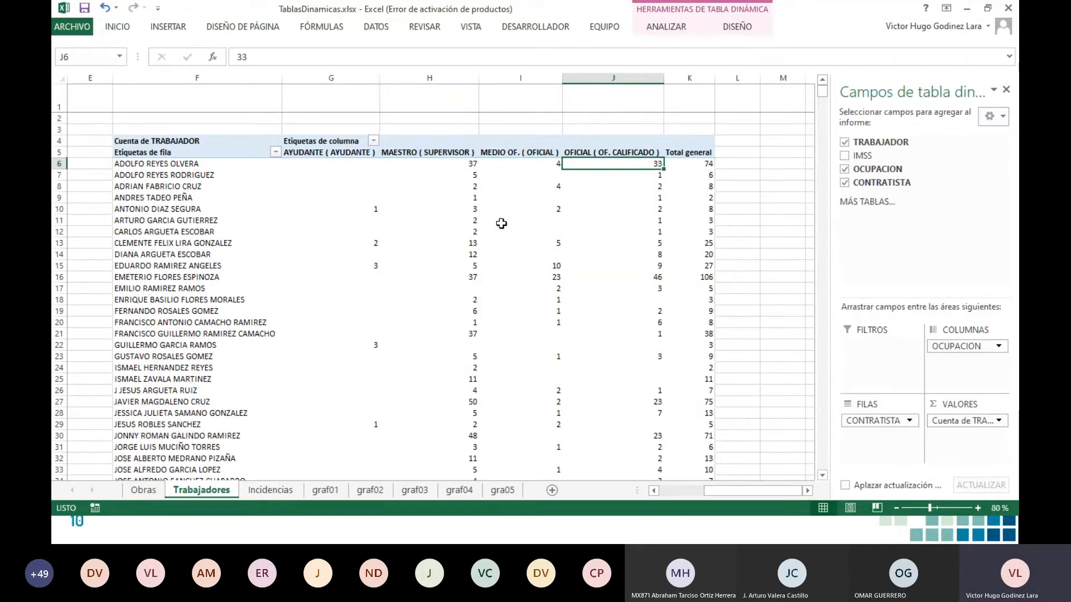
{"action": "left_click", "coordinate": [326, 163]}
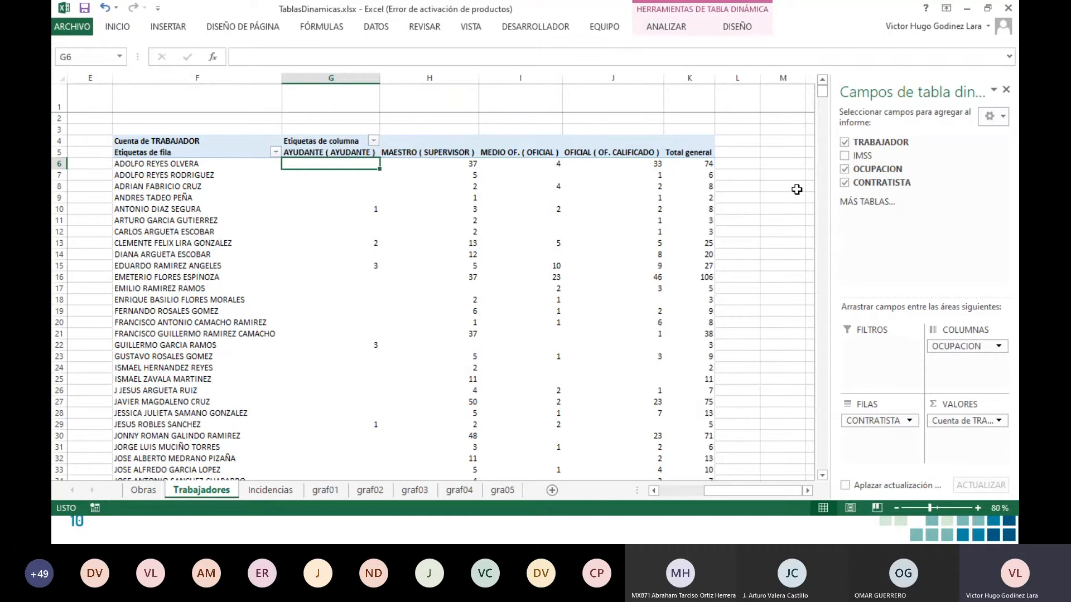
{"action": "scroll", "coordinate": [762, 210], "scroll_direction": "down", "scroll_amount": 9}
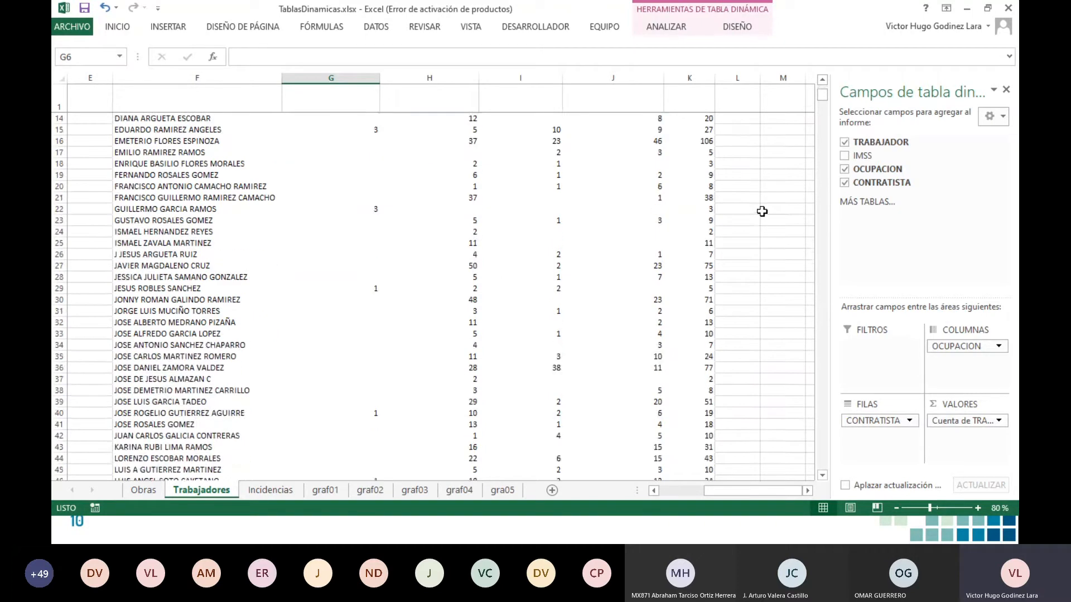
Step: Sort the contractors in the pivot table by their Total general values from largest to smallest
{"action": "scroll", "coordinate": [761, 217], "scroll_direction": "up", "scroll_amount": 9}
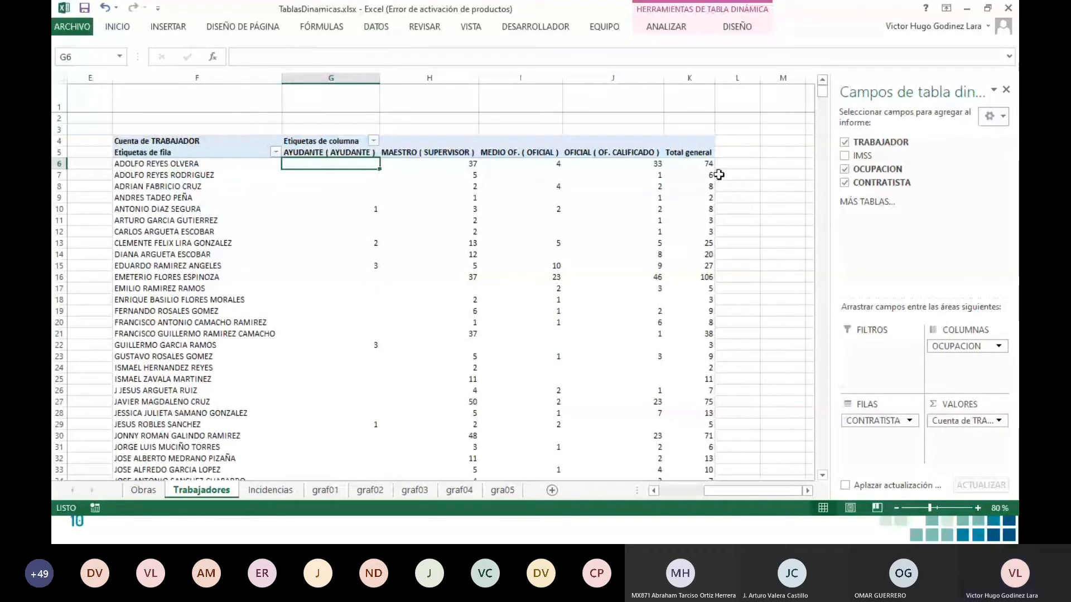
{"action": "left_click", "coordinate": [691, 168]}
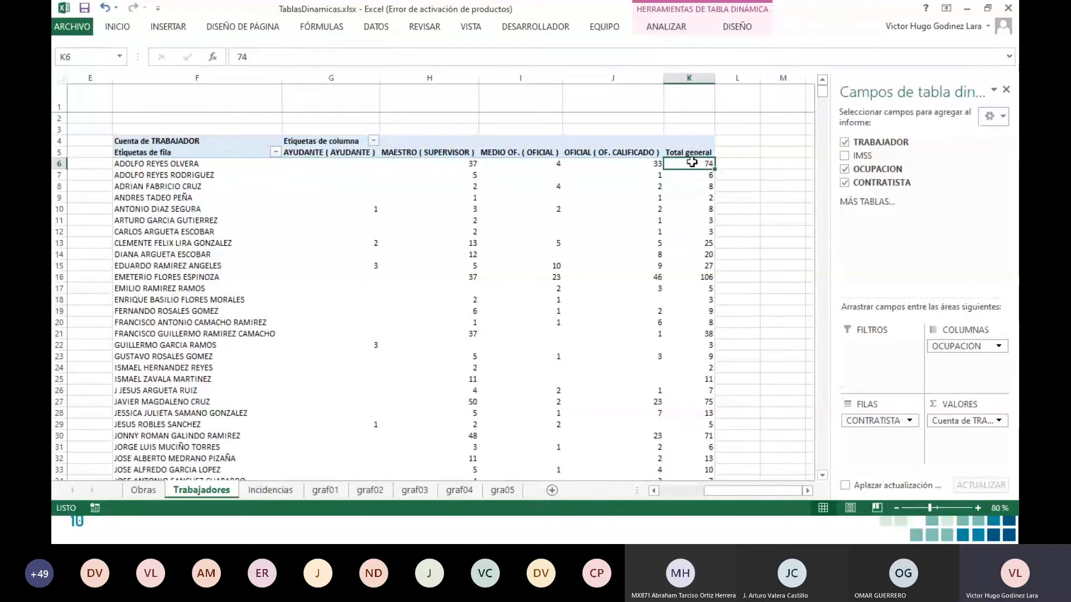
{"action": "right_click", "coordinate": [693, 167]}
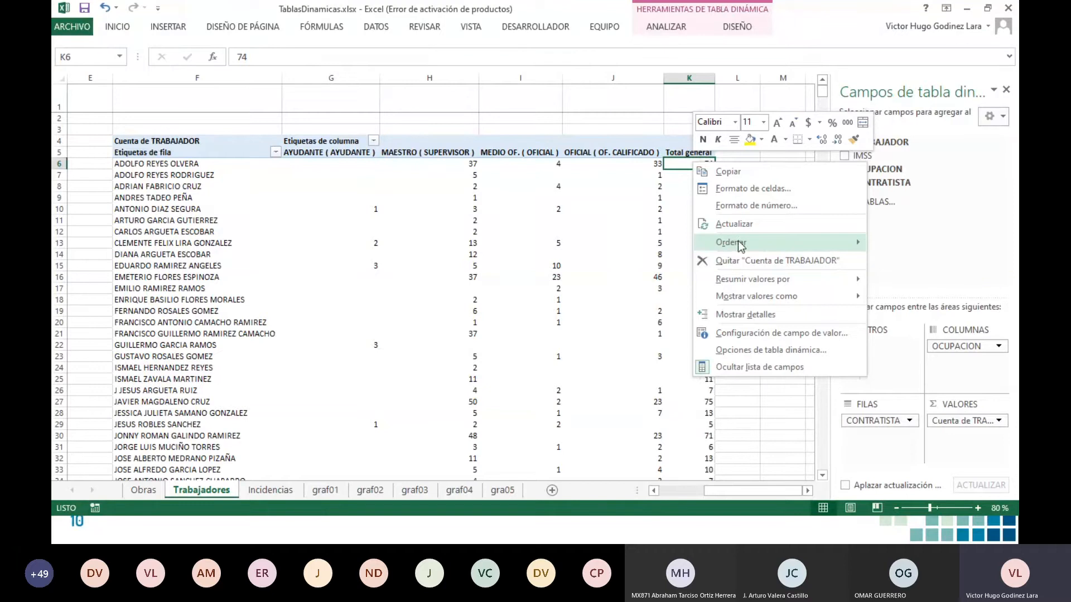
{"action": "mouse_move", "coordinate": [808, 239]}
{"action": "left_click", "coordinate": [616, 261]}
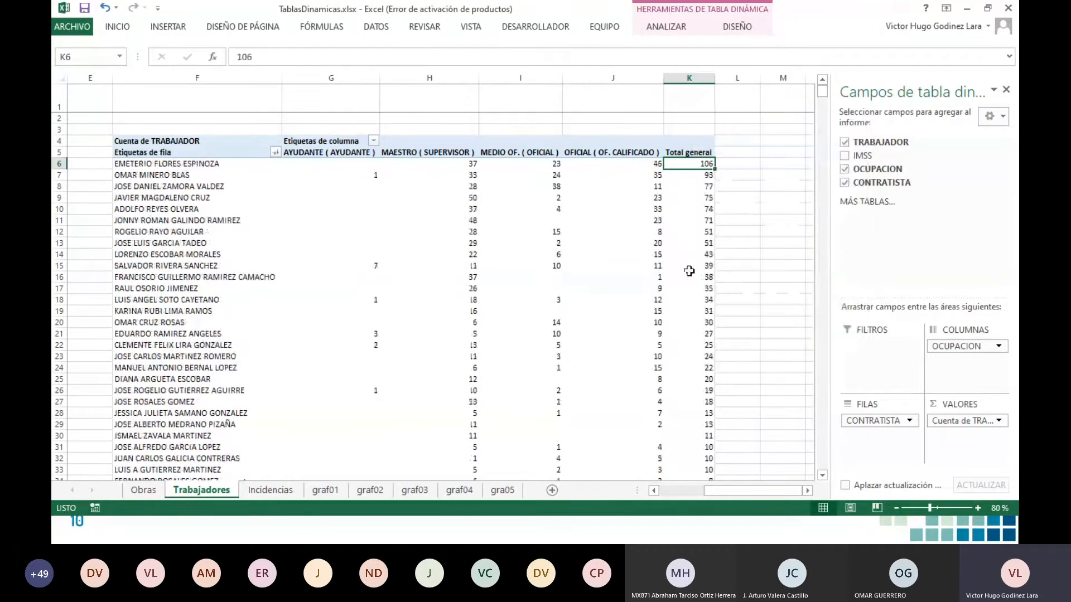
{"action": "left_click", "coordinate": [747, 206]}
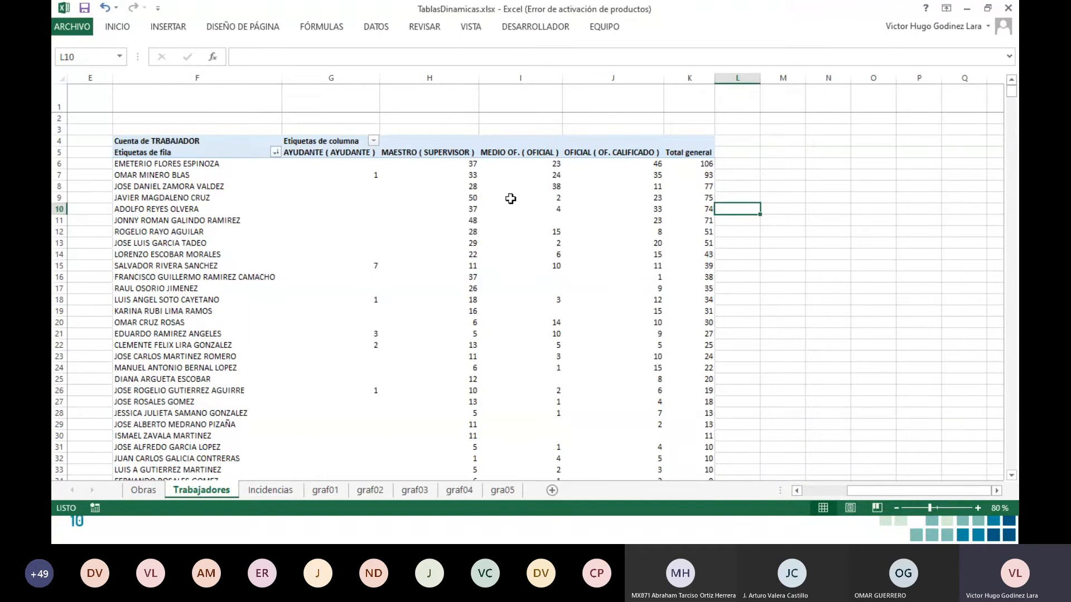
Step: Examine the sorted contractor pivot table from its first row to the grand total row
{"action": "scroll", "coordinate": [509, 226], "scroll_direction": "down", "scroll_amount": 13}
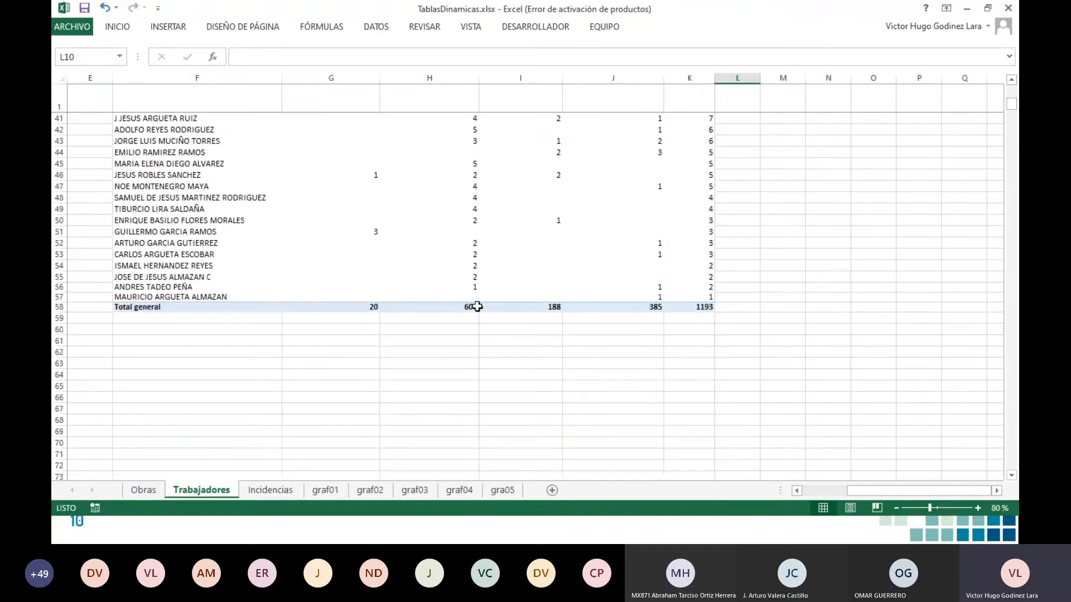
{"action": "scroll", "coordinate": [647, 280], "scroll_direction": "up", "scroll_amount": 13}
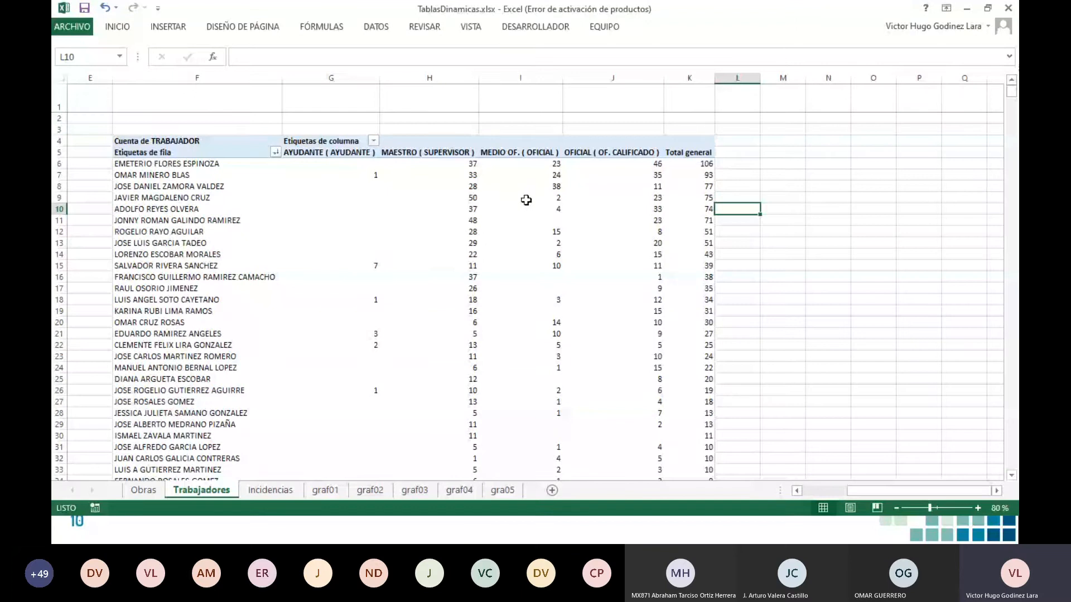
{"action": "scroll", "coordinate": [602, 191], "scroll_direction": "down", "scroll_amount": 9}
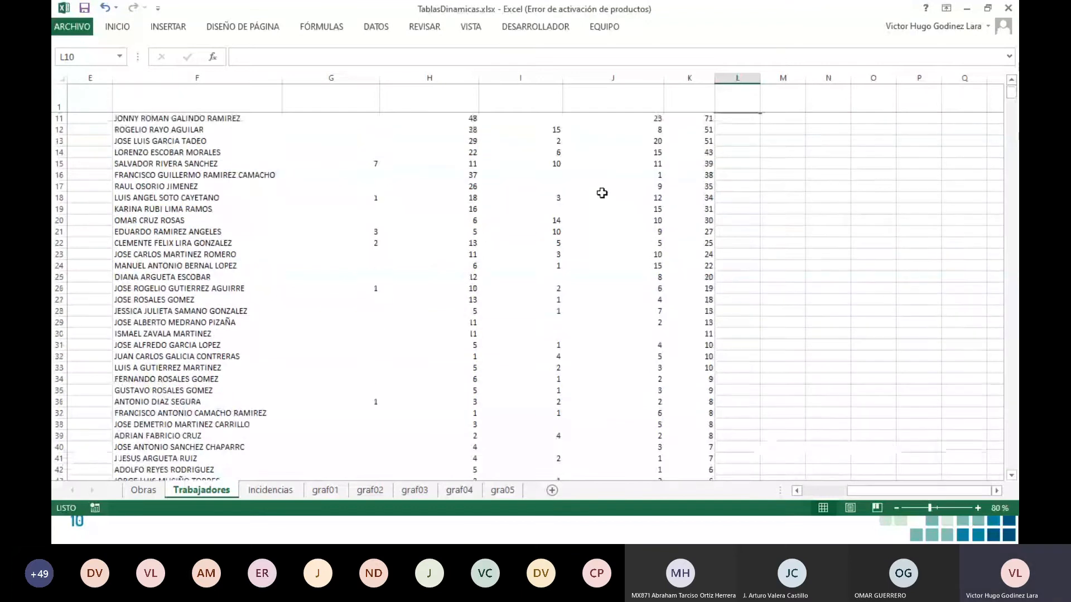
{"action": "scroll", "coordinate": [602, 193], "scroll_direction": "down", "scroll_amount": 1}
{"action": "scroll", "coordinate": [602, 193], "scroll_direction": "up", "scroll_amount": 10}
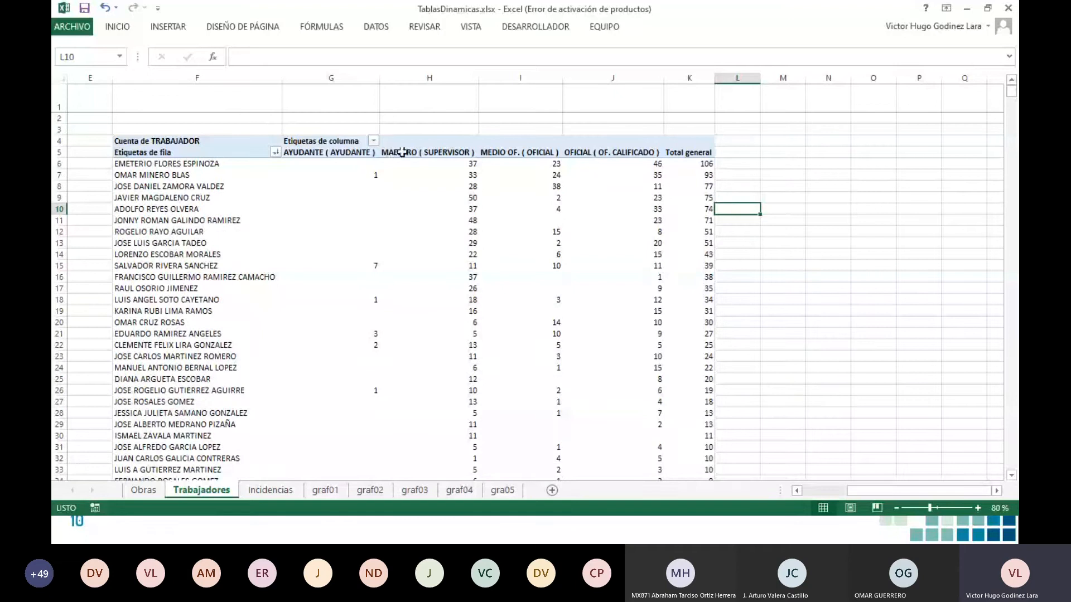
{"action": "left_click", "coordinate": [423, 125]}
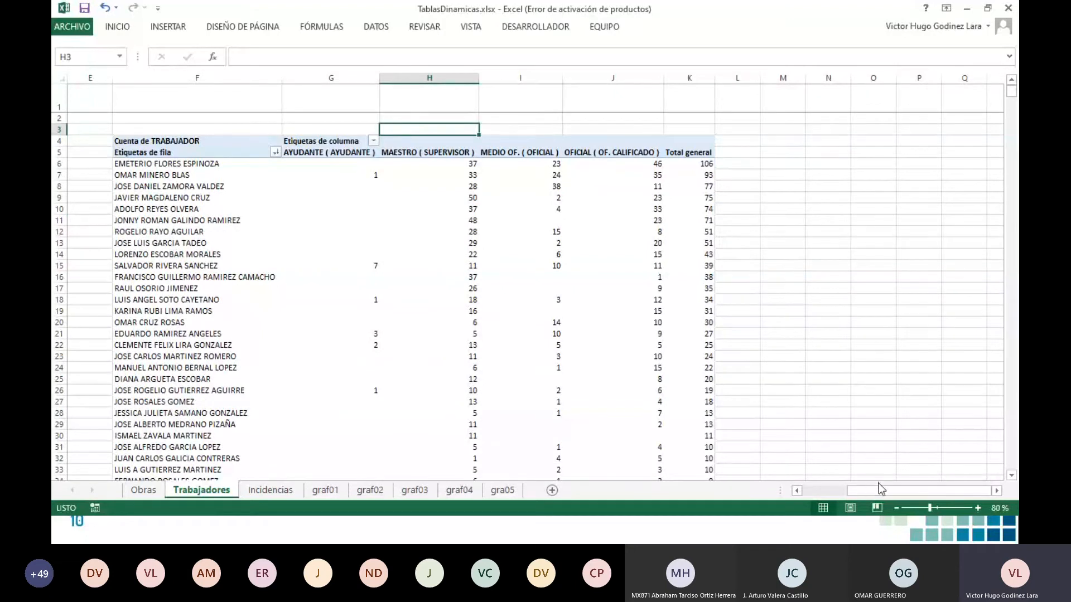
{"action": "mouse_move", "coordinate": [883, 490]}
{"action": "left_mouse_down"}
{"action": "mouse_move", "coordinate": [837, 495]}
{"action": "mouse_move", "coordinate": [876, 500]}
{"action": "left_mouse_up"}
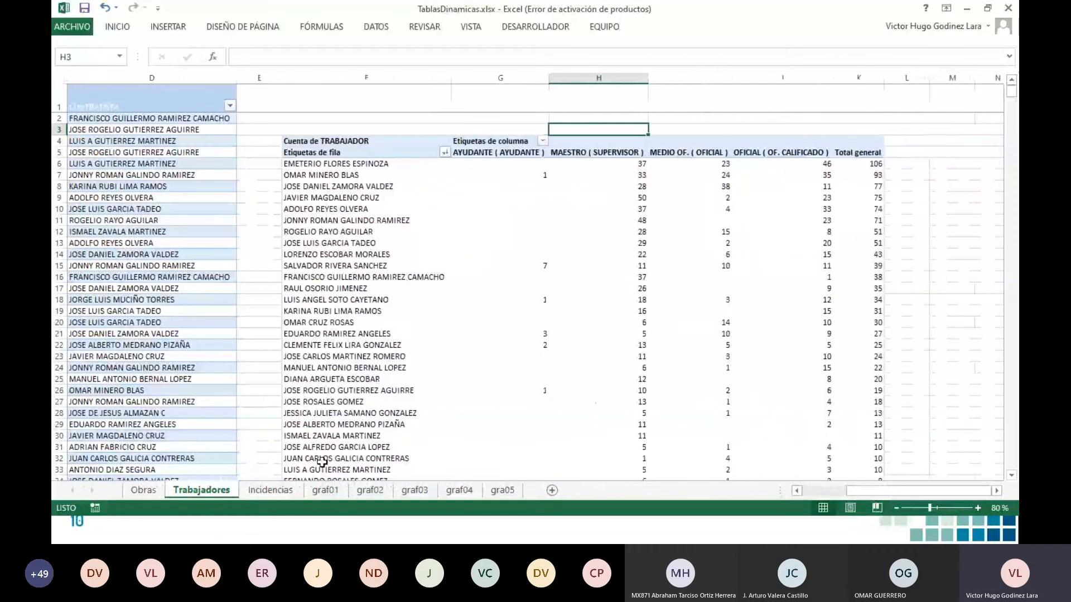
Step: Open the Incidencias sheet and review the first record's fields from RV through Salida
{"action": "left_click", "coordinate": [283, 492]}
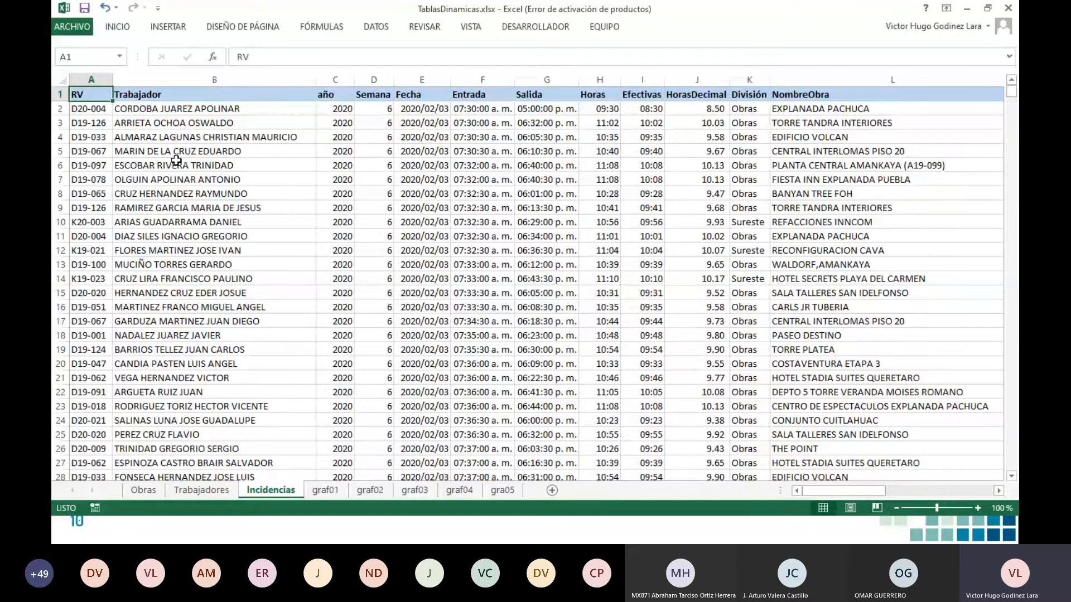
{"action": "key", "text": "Down"}
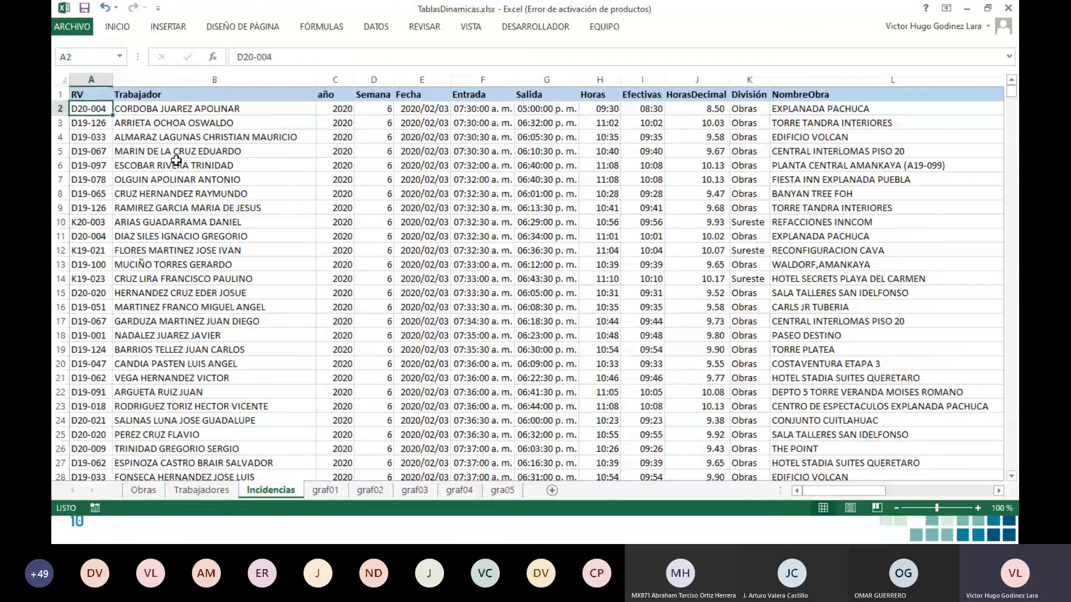
{"action": "key", "text": "Right"}
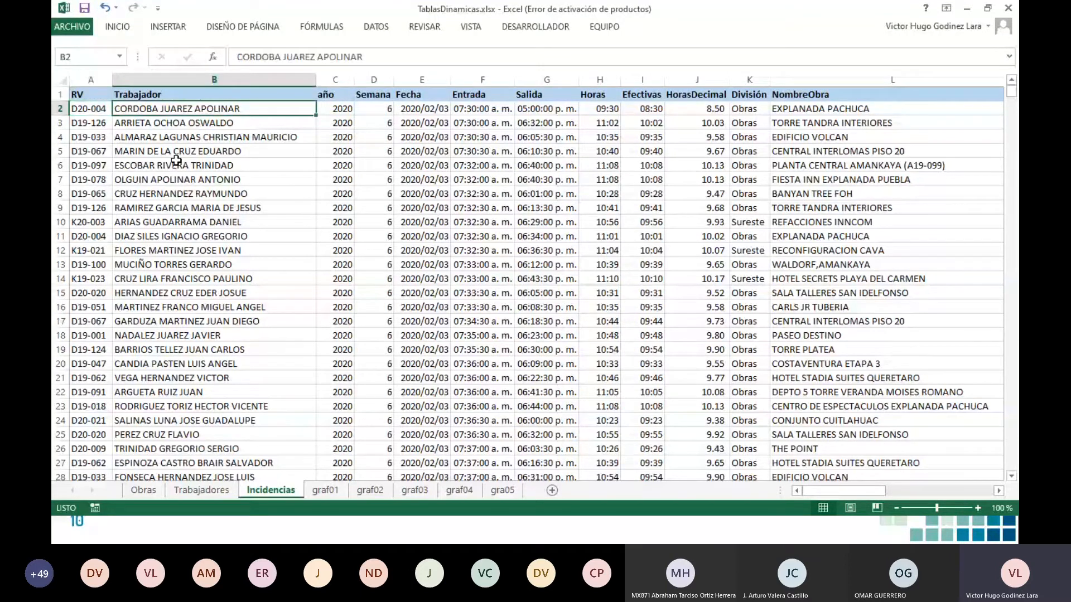
{"action": "key", "text": "Right"}
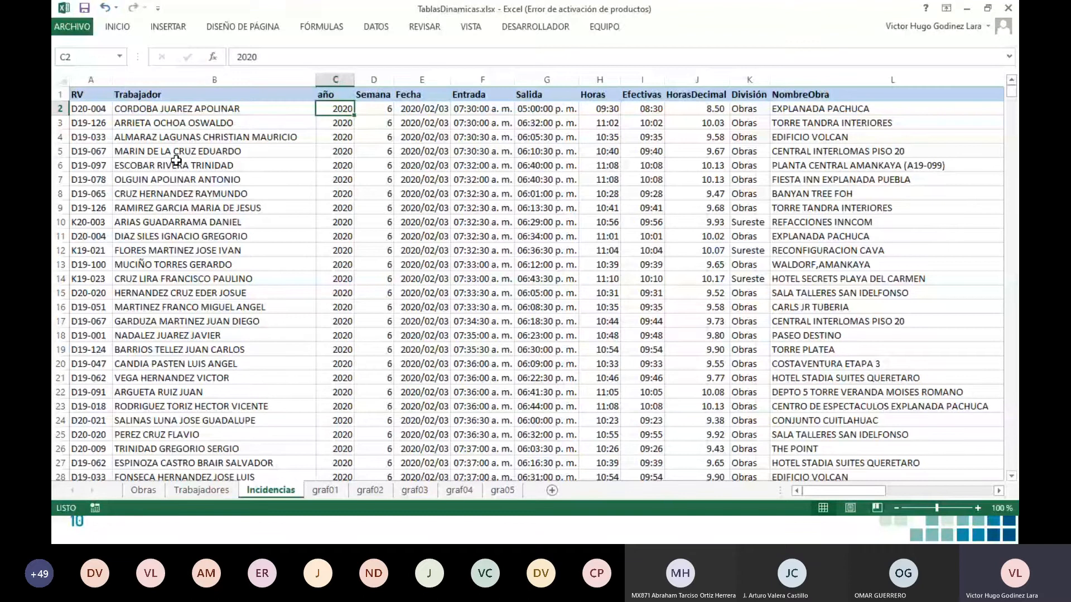
{"action": "key", "text": "Right"}
{"action": "key", "text": "Right"}
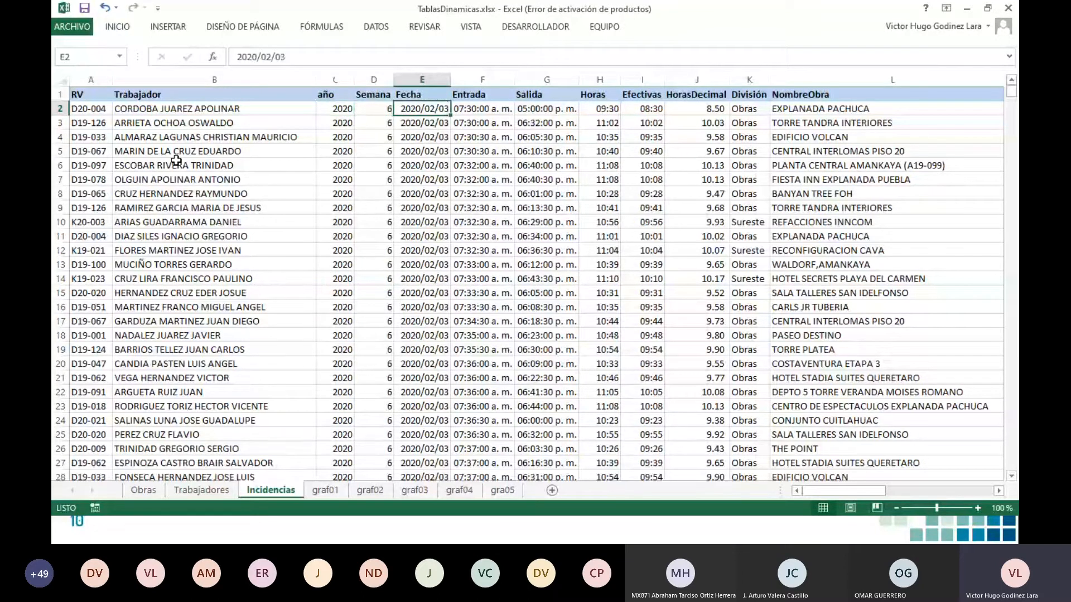
{"action": "key", "text": "Right"}
{"action": "key", "text": "Right"}
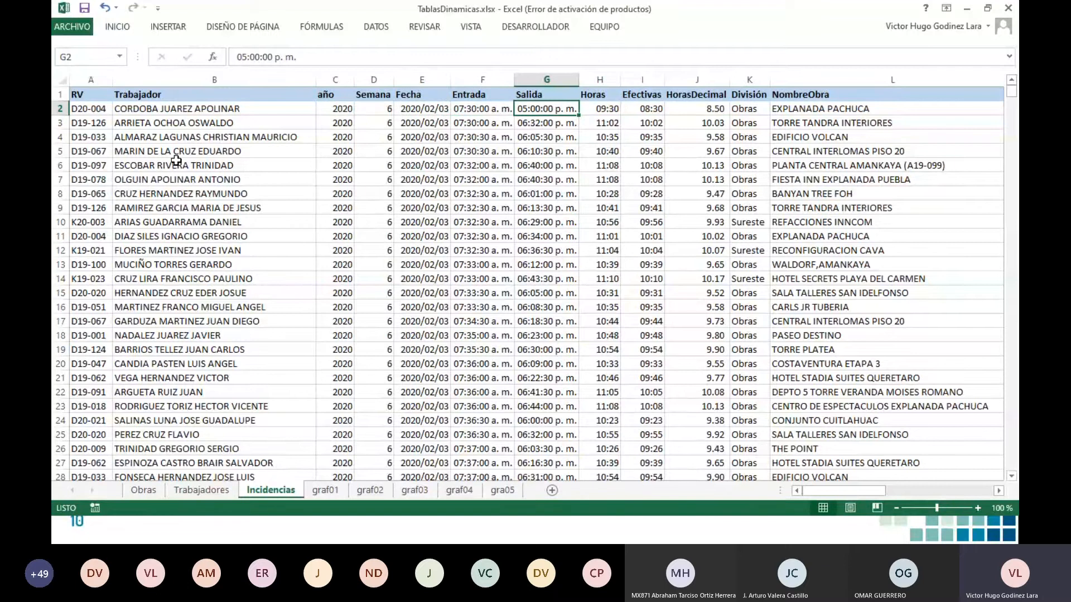
Step: Examine how Horas, Efectivas, HorasDecimal and División are filled in for the first record of Incidencias
{"action": "key", "text": "Right"}
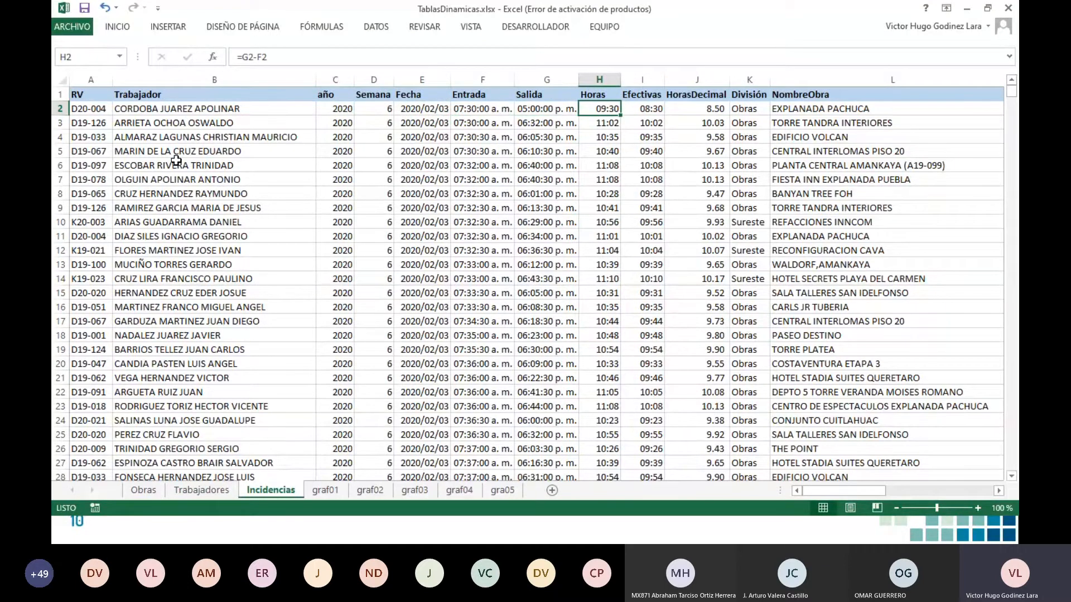
{"action": "key", "text": "Right"}
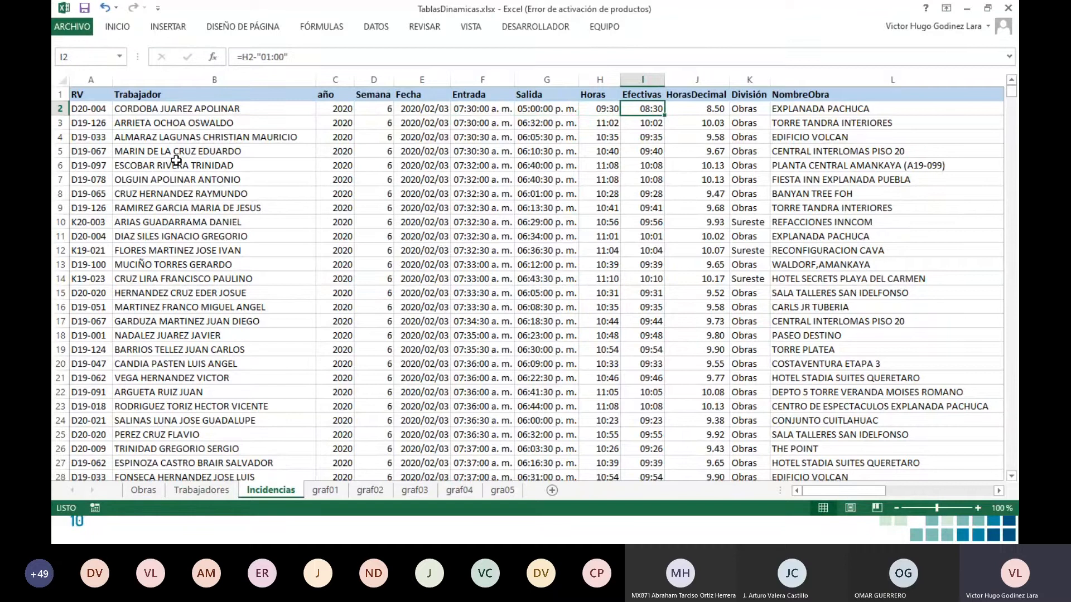
{"action": "key", "text": "Right"}
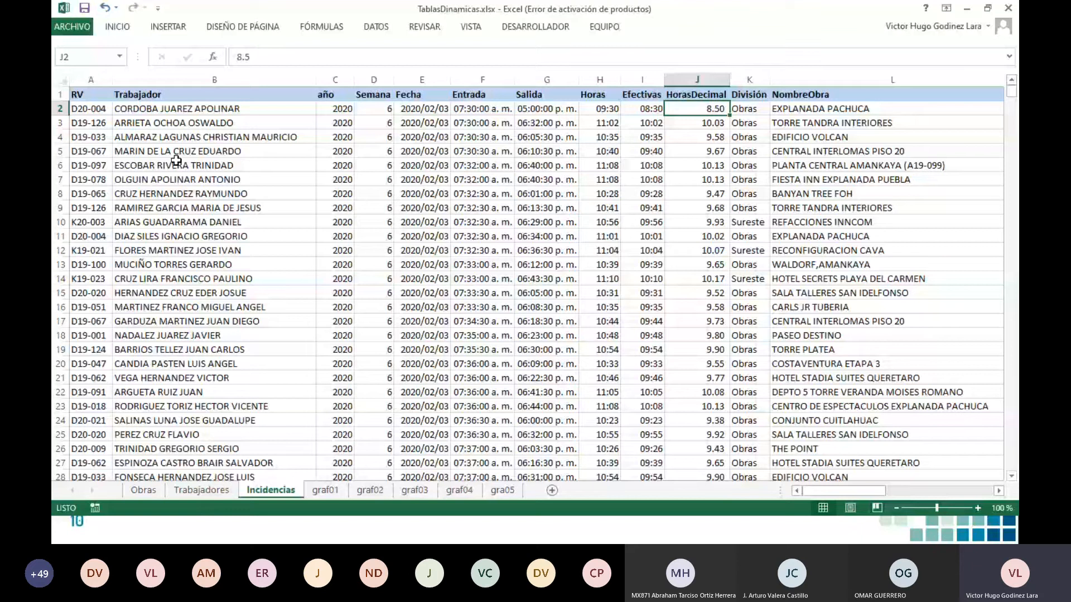
{"action": "key", "text": "Right"}
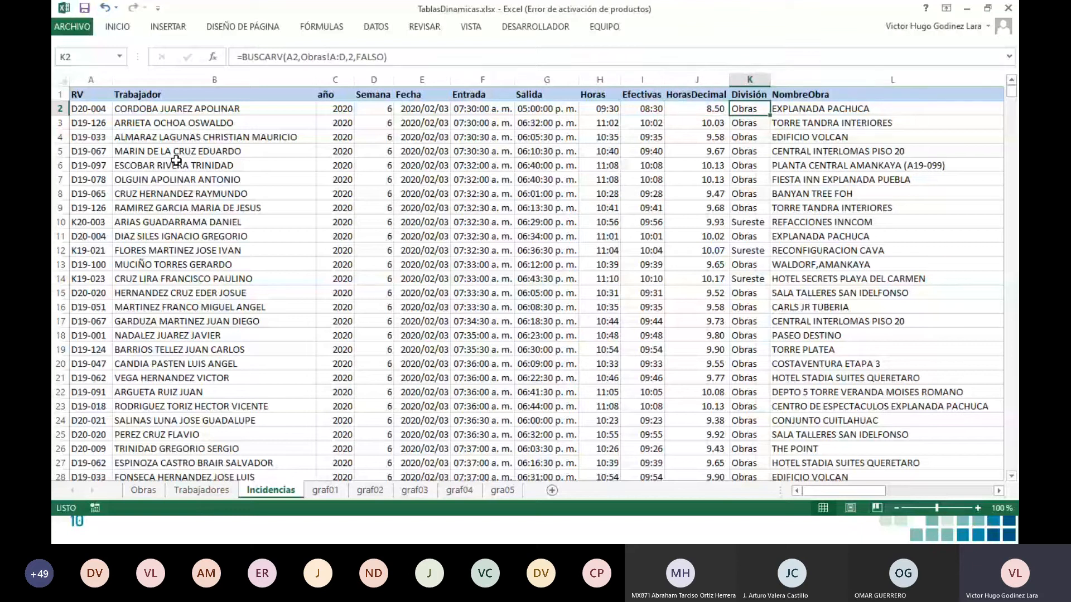
{"action": "scroll", "coordinate": [176, 161], "scroll_direction": "right", "scroll_amount": 1}
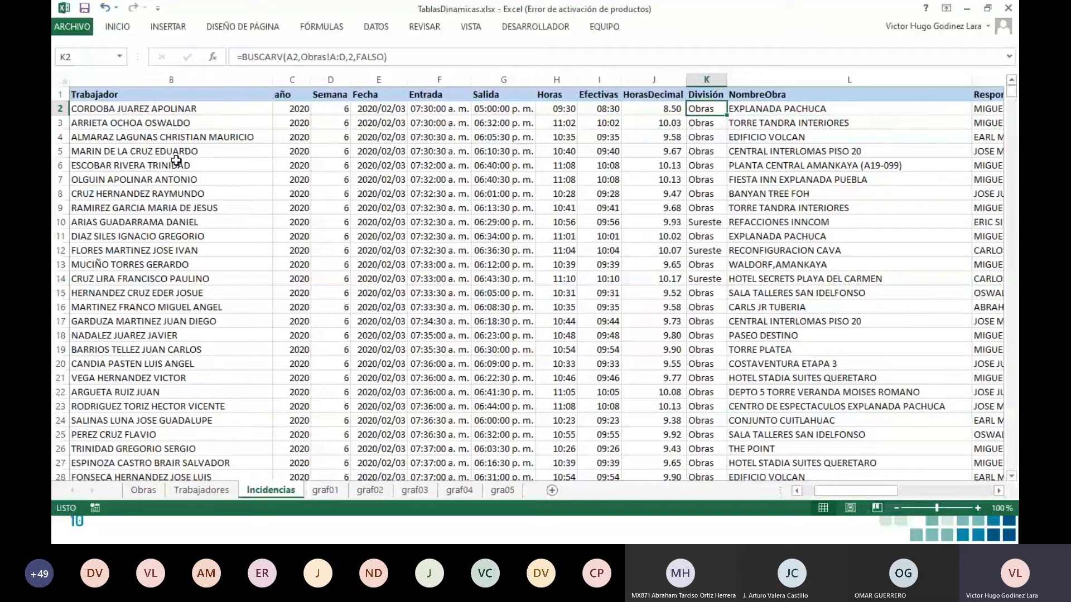
Step: Review row 2 of Incidencias again from the RV code across to the Responsable column
{"action": "key", "text": "Home"}
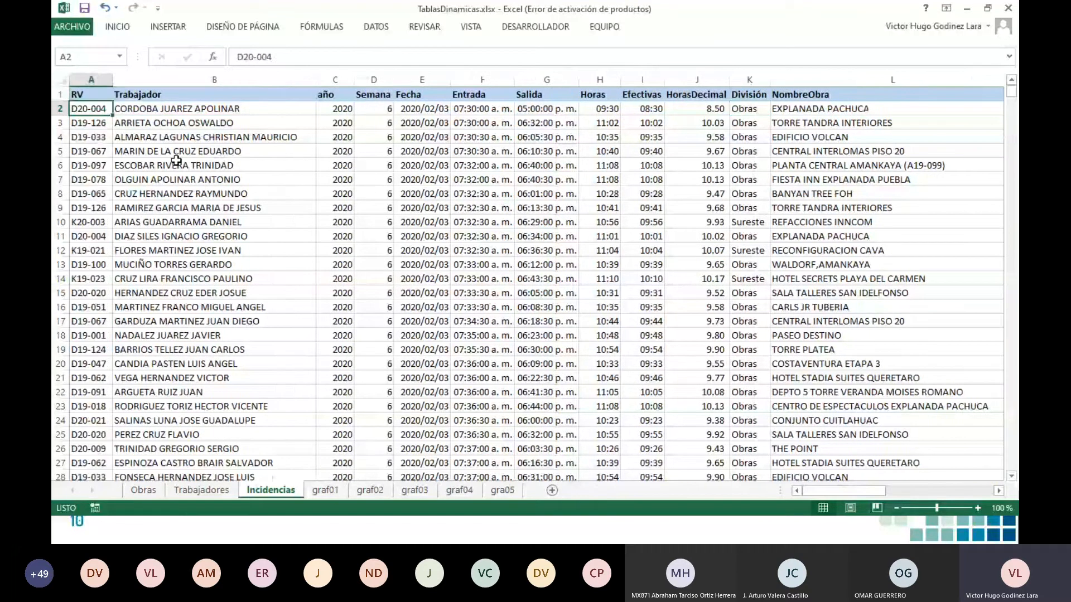
{"action": "key", "text": "Right"}
{"action": "key", "text": "Right"}
{"action": "key", "text": "Right"}
{"action": "key", "text": "Right"}
{"action": "key", "text": "Right"}
{"action": "key", "text": "Right"}
{"action": "key", "text": "Right"}
{"action": "key", "text": "Right"}
{"action": "key", "text": "Right"}
{"action": "key", "text": "Right"}
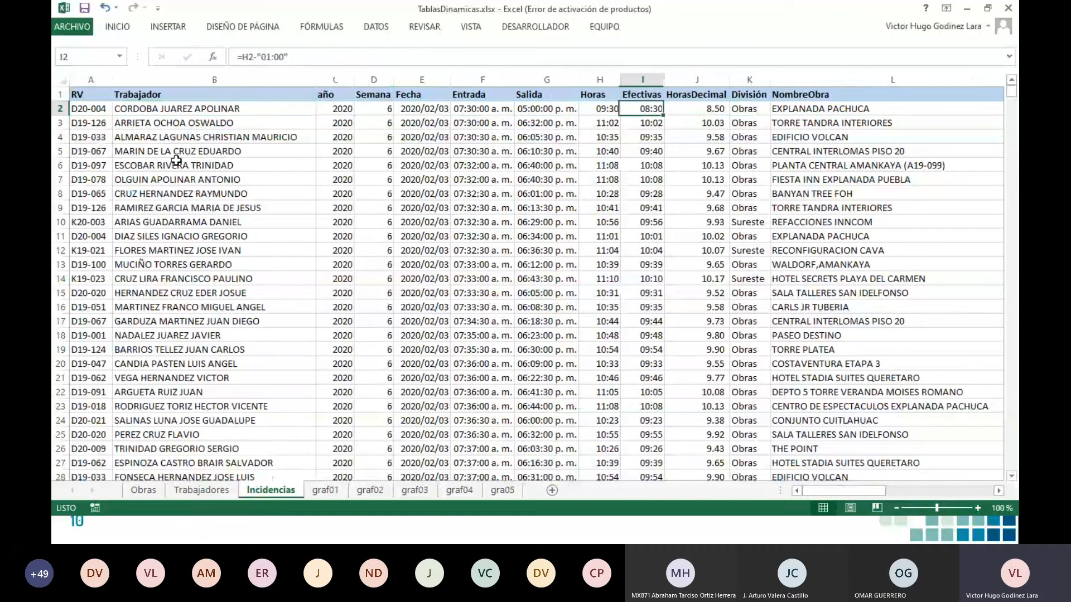
{"action": "key", "text": "Right"}
{"action": "key", "text": "Right"}
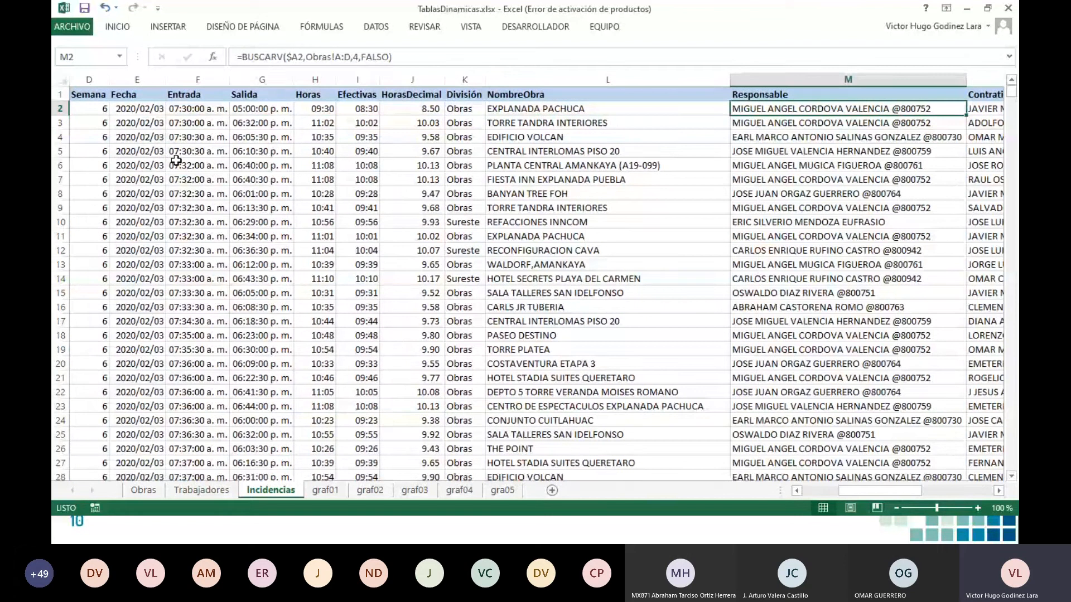
Step: Inspect the BUSCARV formulas in row 2 for División, NombreObra, Responsable and Contratista
{"action": "key", "text": "Left"}
{"action": "key", "text": "Left"}
{"action": "key", "text": "Left"}
{"action": "key", "text": "Right"}
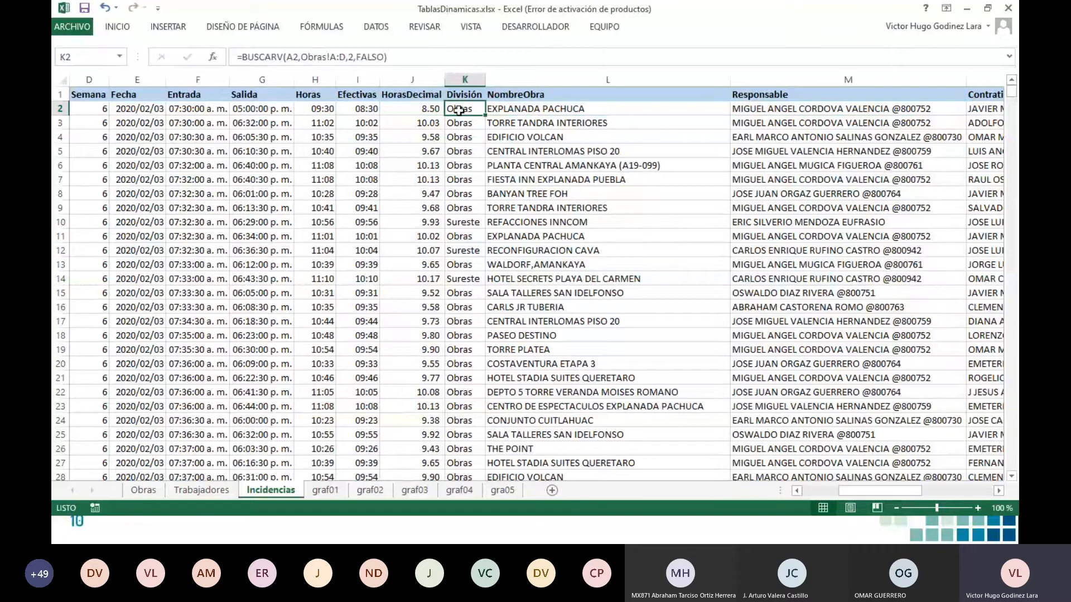
{"action": "double_click", "coordinate": [463, 110]}
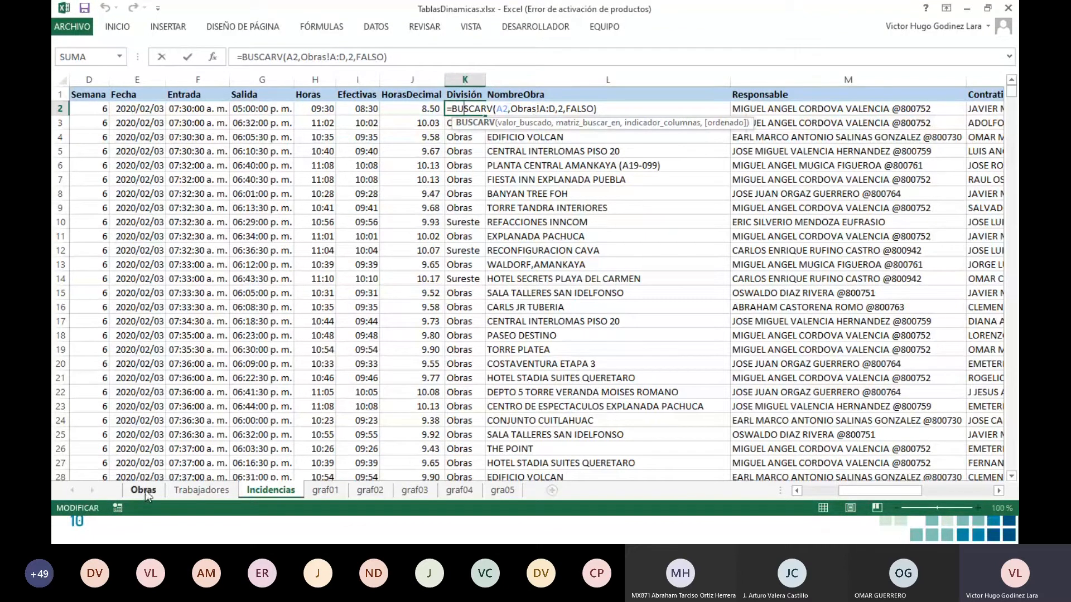
{"action": "key", "text": "Escape"}
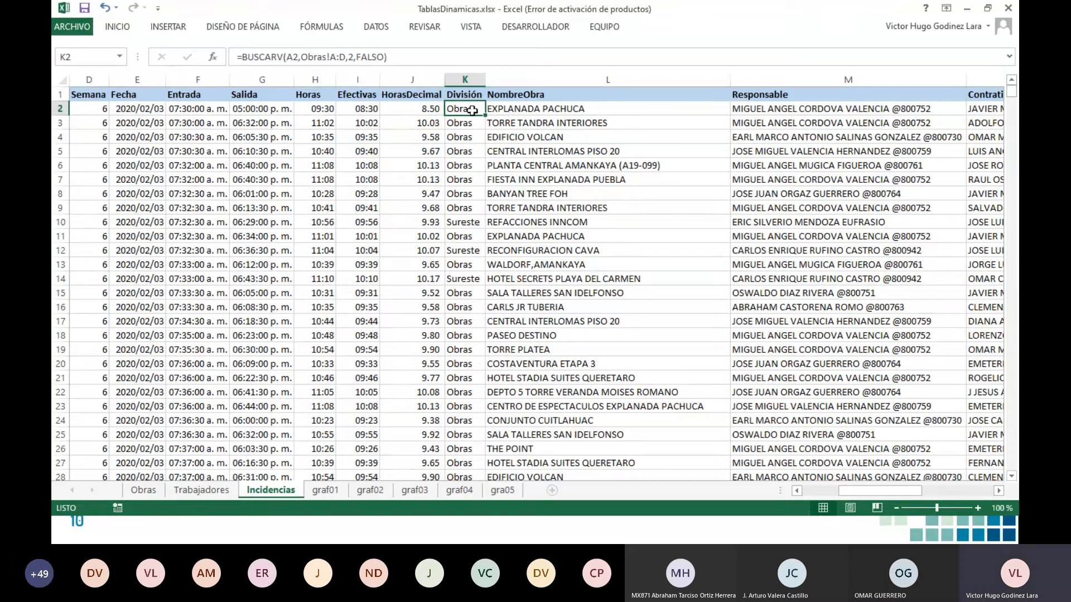
{"action": "left_click", "coordinate": [508, 111]}
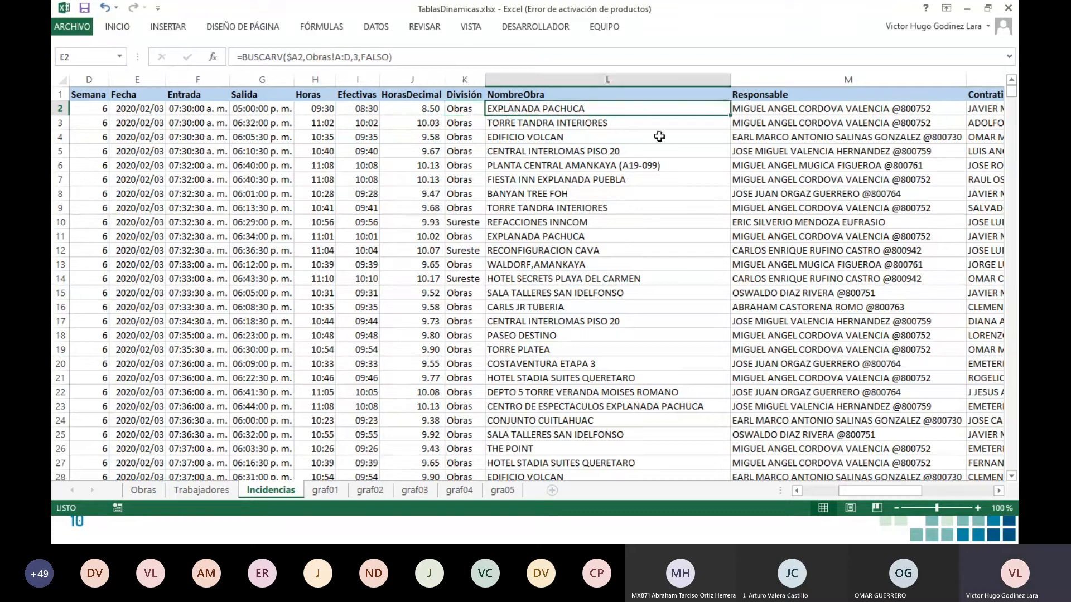
{"action": "left_click", "coordinate": [745, 109]}
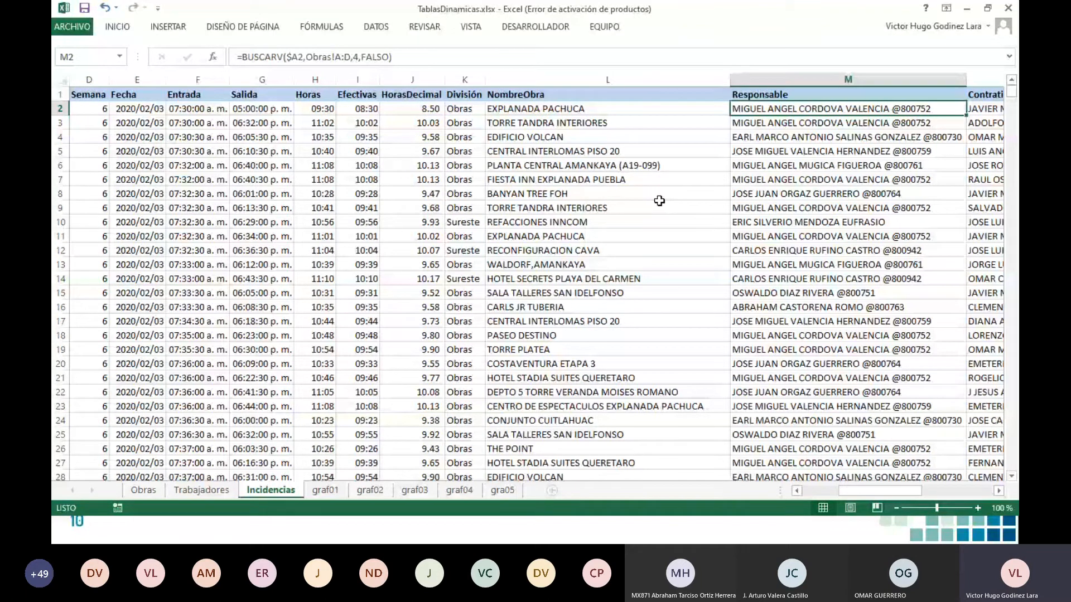
{"action": "key", "text": "Right"}
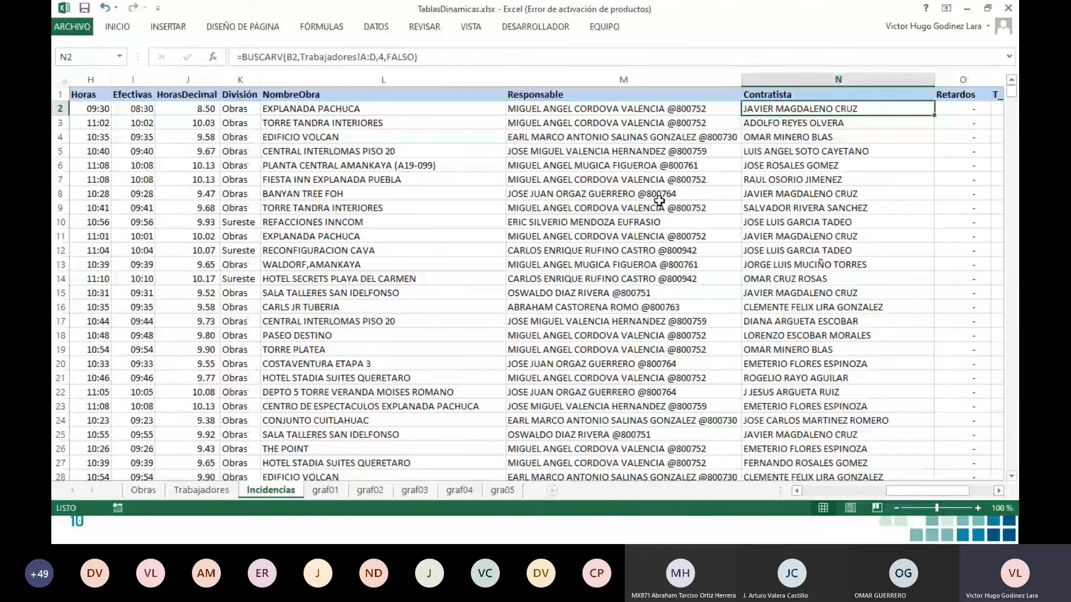
Step: Trace the Contratista lookup in row 2 from the Trabajador value in B2 across to cell N2
{"action": "left_click_drag", "start_coordinate": [914, 491], "coordinate": [801, 493]}
{"action": "key", "text": "Home"}
{"action": "key", "text": "Right"}
{"action": "key", "text": "Right"}
{"action": "key", "text": "Right"}
{"action": "key", "text": "Right"}
{"action": "key", "text": "Right"}
{"action": "key", "text": "Right"}
{"action": "key", "text": "Right"}
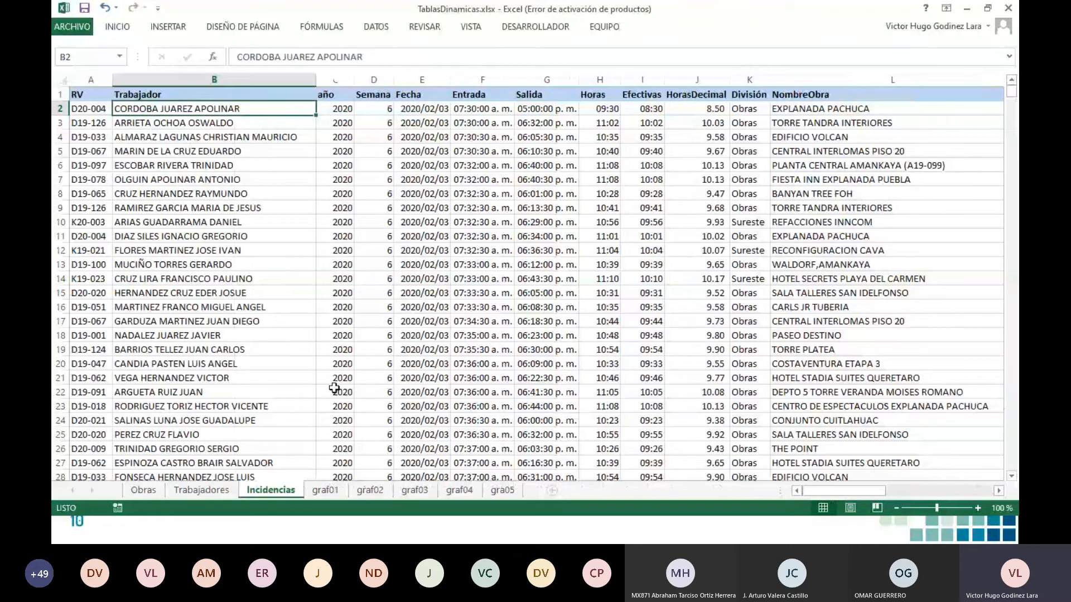
{"action": "key", "text": "Right"}
{"action": "key", "text": "Right"}
{"action": "key", "text": "Right"}
{"action": "key", "text": "Right"}
{"action": "key", "text": "Right"}
{"action": "key", "text": "Right"}
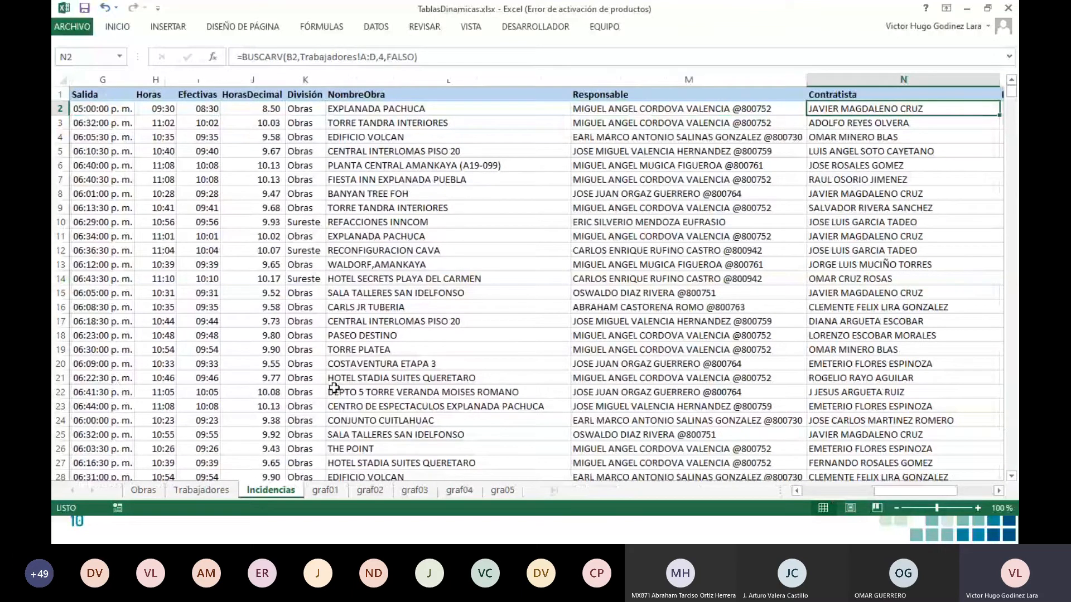
Step: Examine the Retardos and T_Extra cells in row 2, and go back to the HorasDecimal value in J2
{"action": "key", "text": "Right"}
{"action": "key", "text": "Right"}
{"action": "key", "text": "Left"}
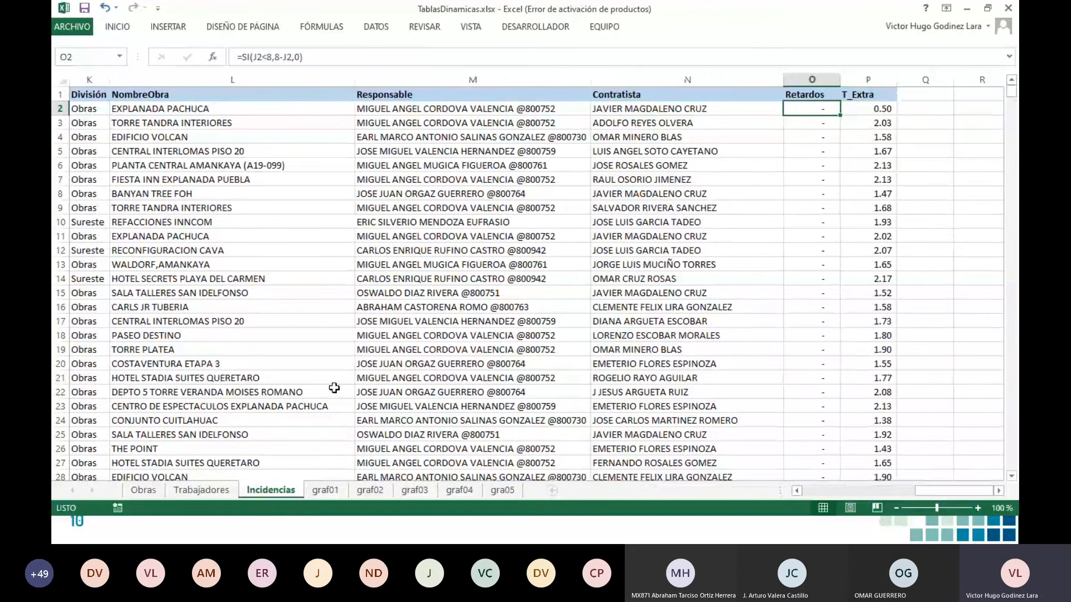
{"action": "key", "text": "Left"}
{"action": "key", "text": "Right"}
{"action": "key", "text": "Right"}
{"action": "key", "text": "Left"}
{"action": "key", "text": "Left"}
{"action": "key", "text": "Left"}
{"action": "key", "text": "Left"}
{"action": "key", "text": "Left"}
{"action": "key", "text": "Left"}
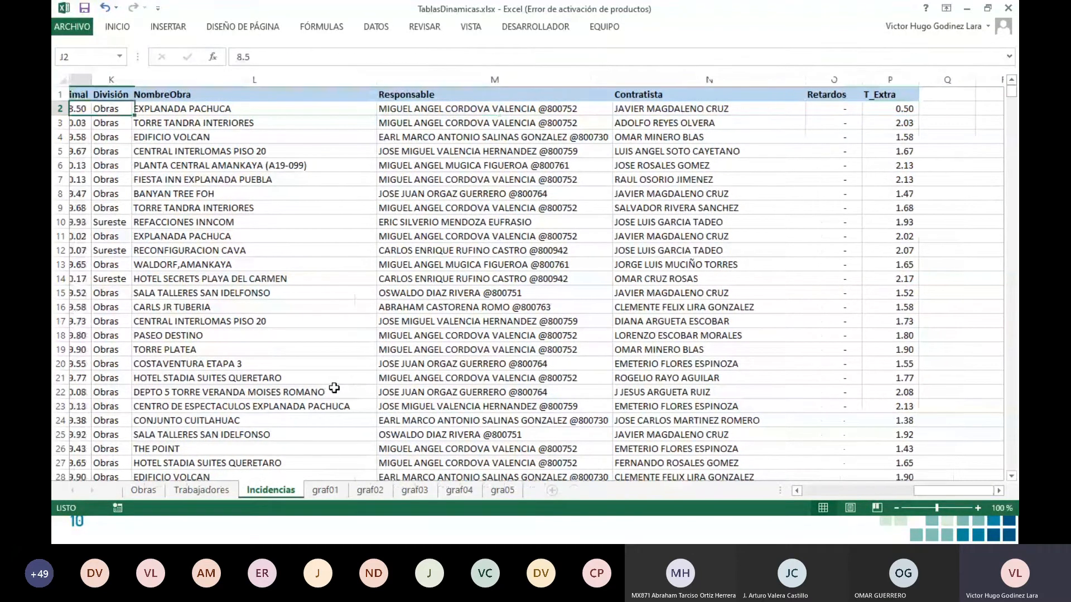
Step: Check the extent of the Incidencias data in column A, from the first record to the last row and back to the header
{"action": "key", "text": "Home"}
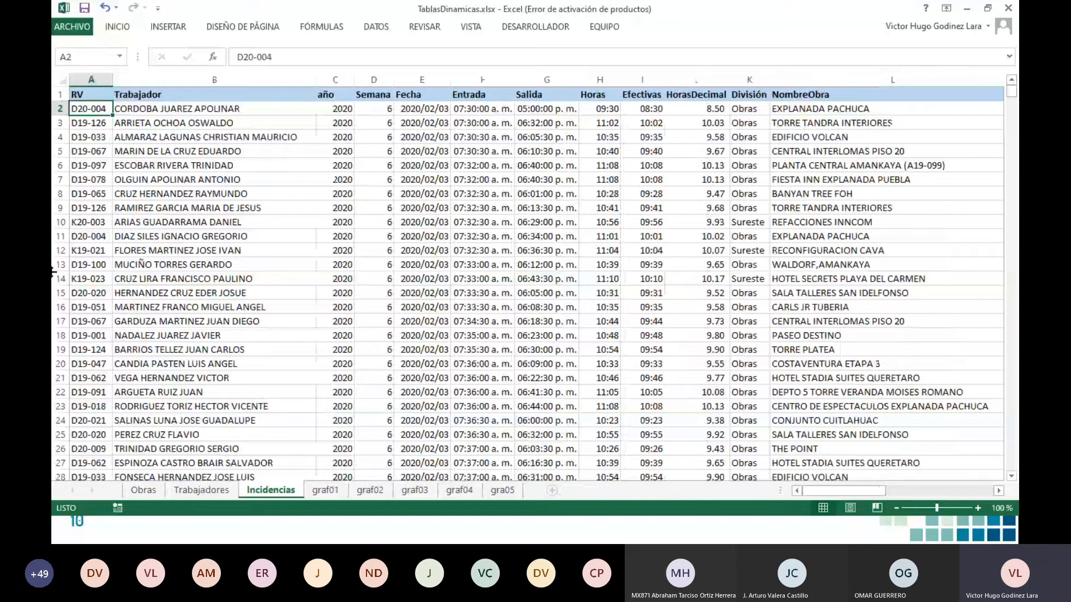
{"action": "key", "text": "Up"}
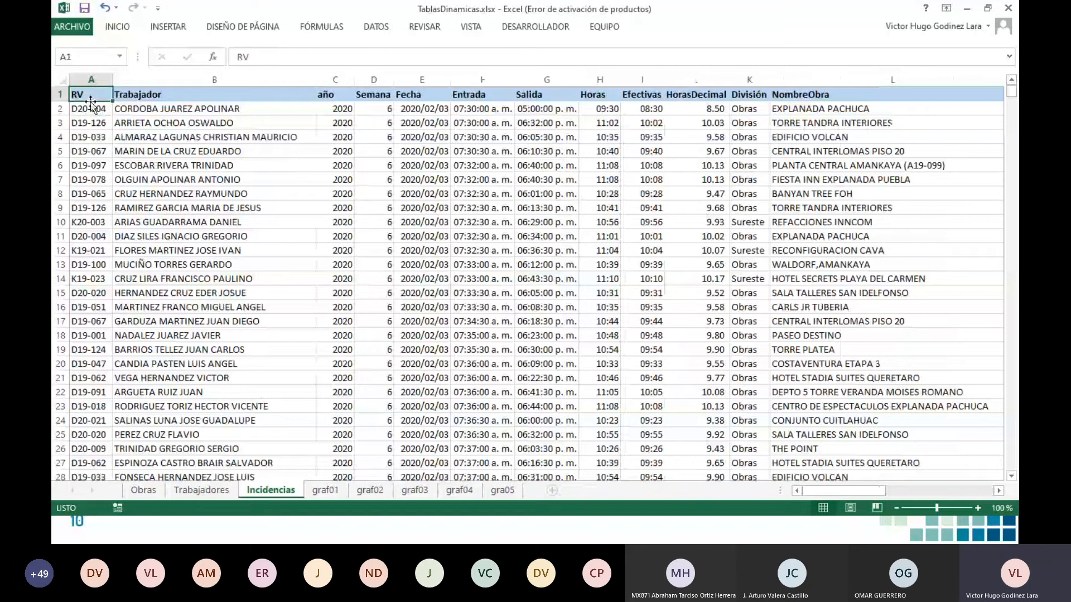
{"action": "key", "text": "Down"}
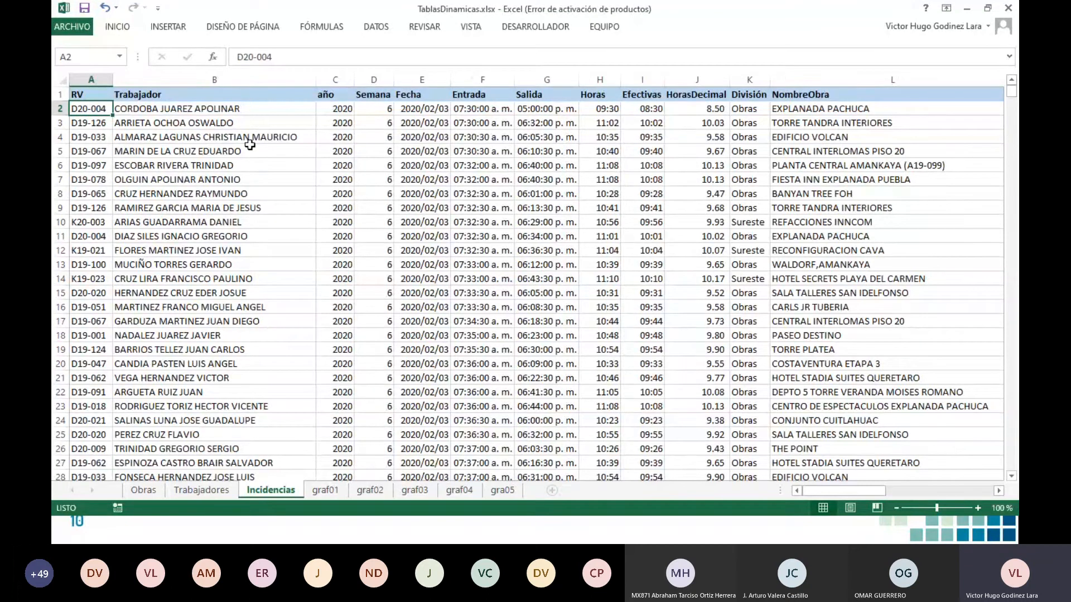
{"action": "key", "text": "ctrl+Down"}
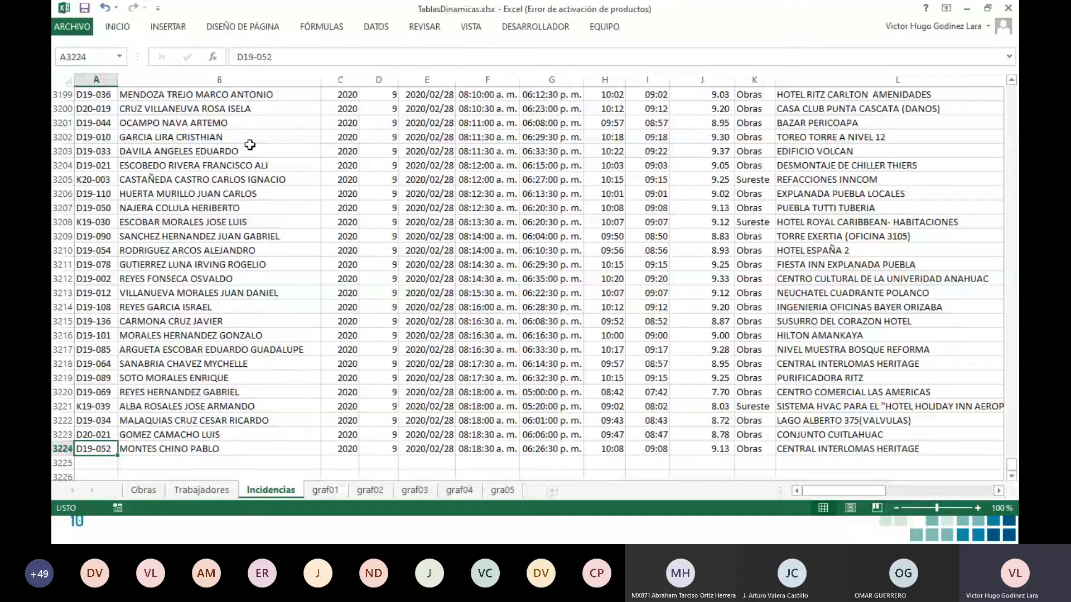
{"action": "key", "text": "Up"}
{"action": "key", "text": "Up"}
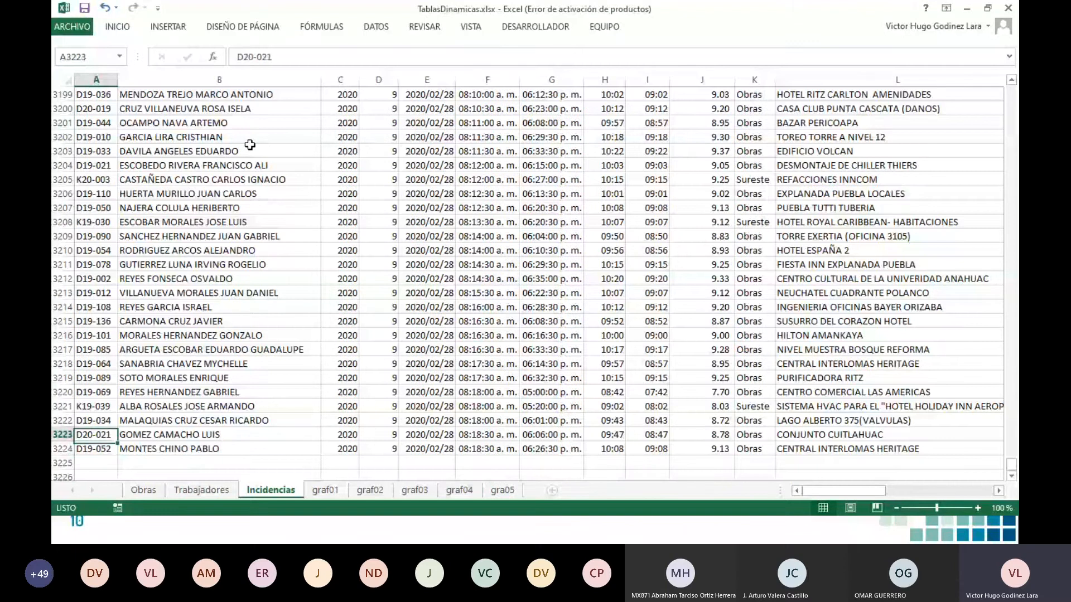
{"action": "key", "text": "End"}
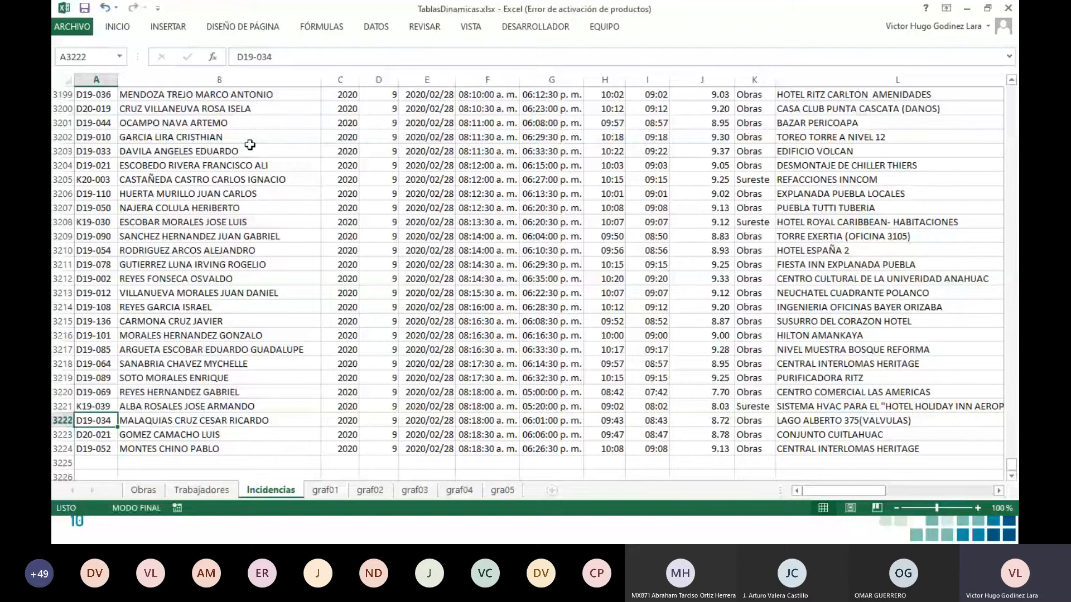
{"action": "key", "text": "Up"}
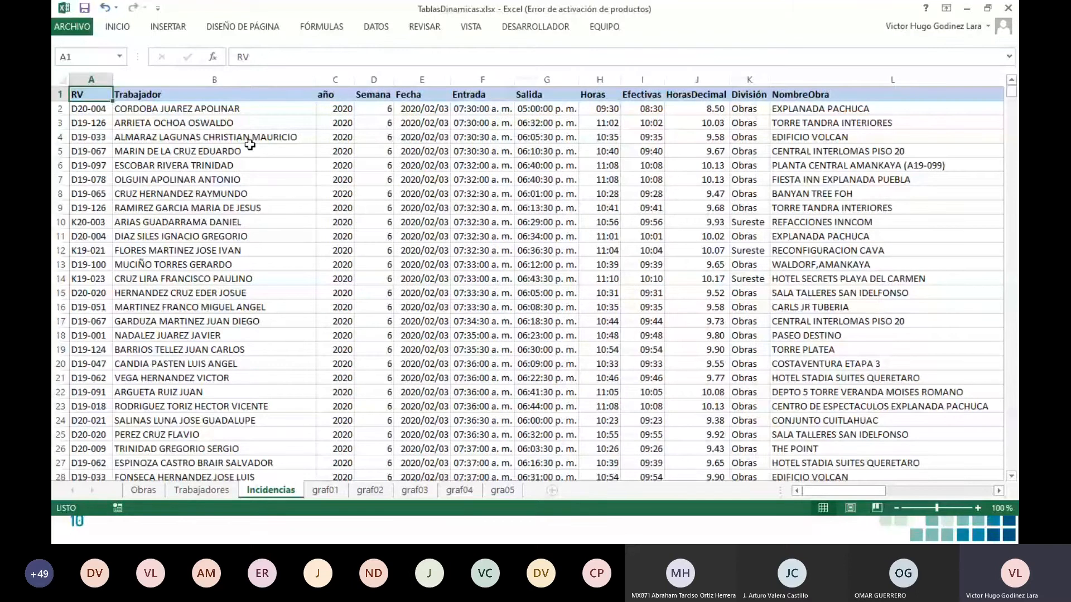
Step: Try to convert the Incidencias data into a table with headers, and check the División header formula in K1
{"action": "left_click", "coordinate": [168, 27]}
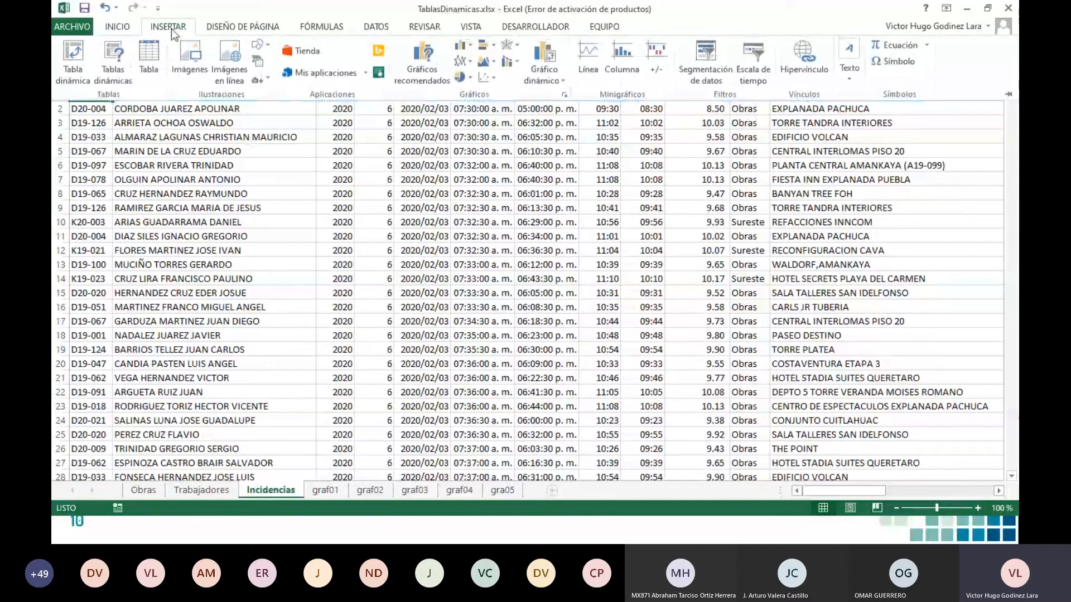
{"action": "left_click", "coordinate": [149, 53]}
{"action": "left_click", "coordinate": [345, 186]}
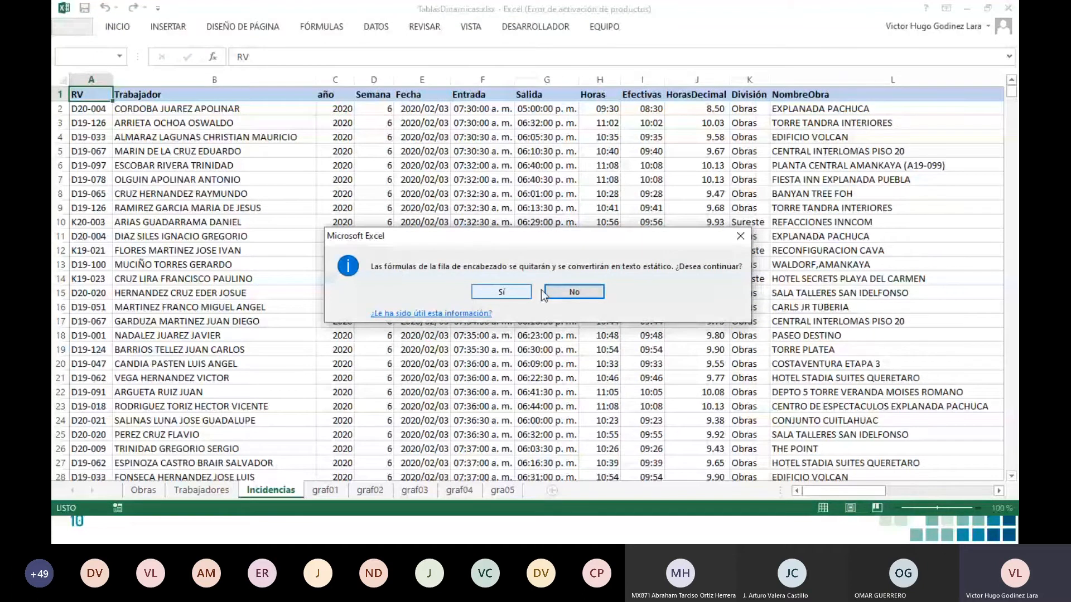
{"action": "left_click", "coordinate": [487, 293]}
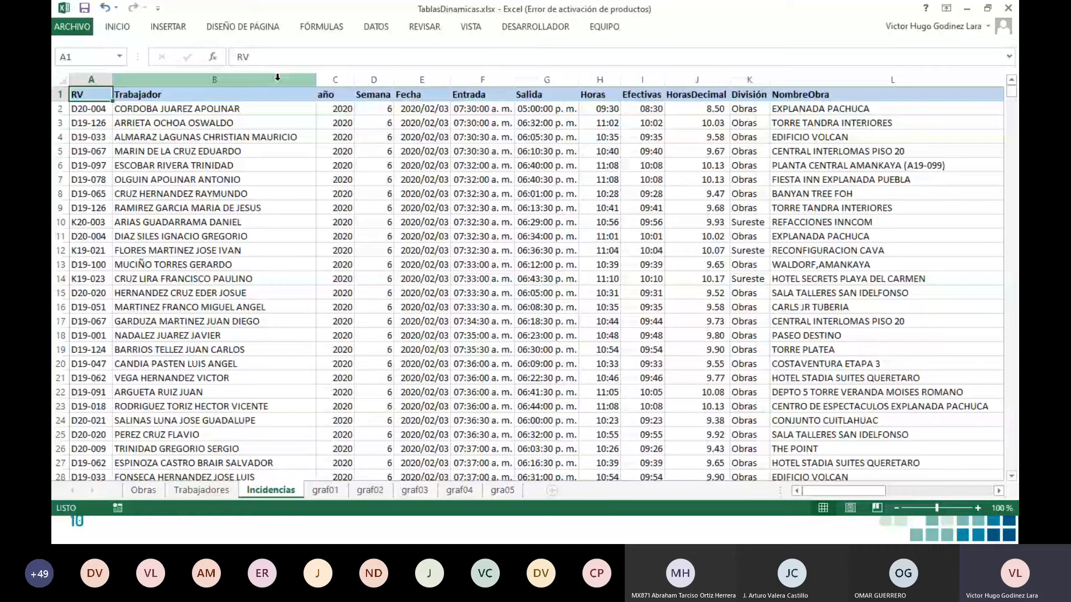
{"action": "left_click", "coordinate": [737, 94]}
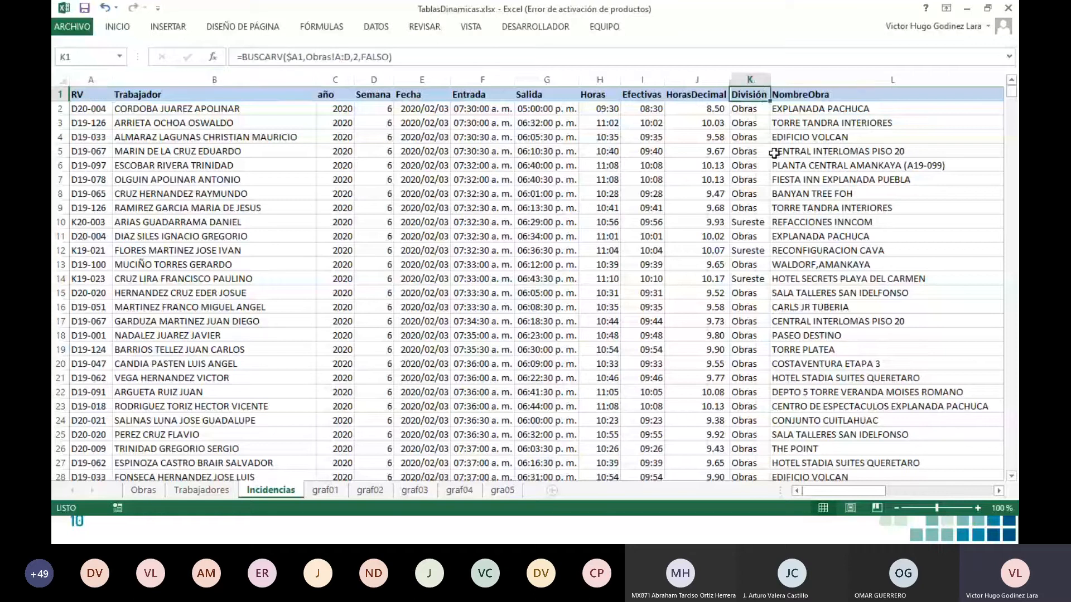
Step: Convert the Incidencias data starting at A1 into a table with headers, accepting the conversion of header formulas to static text
{"action": "left_click", "coordinate": [98, 93]}
{"action": "left_click", "coordinate": [170, 26]}
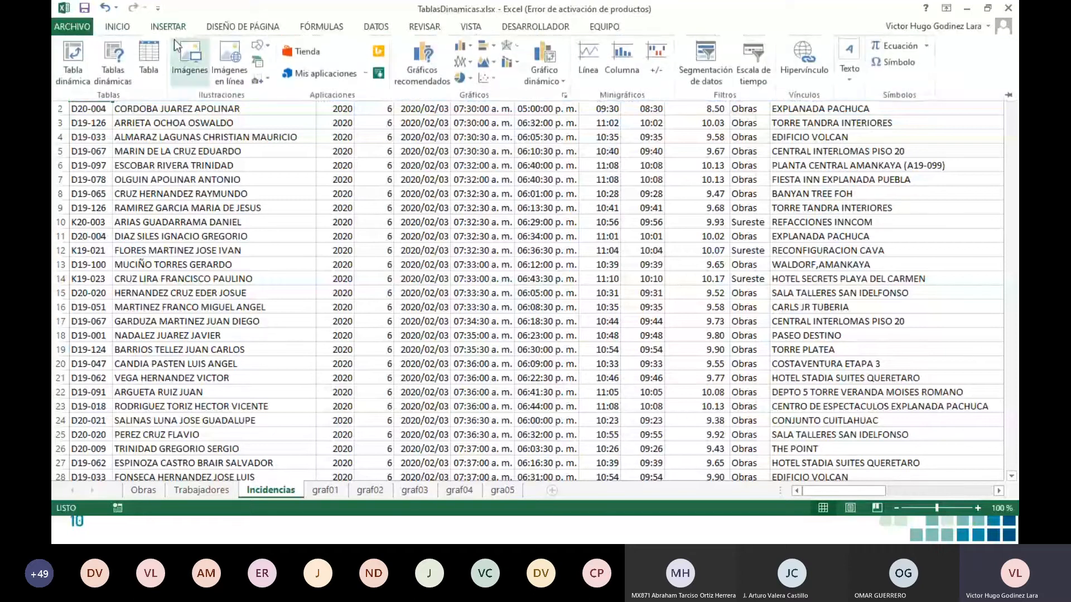
{"action": "left_click", "coordinate": [153, 56]}
{"action": "left_click", "coordinate": [346, 186]}
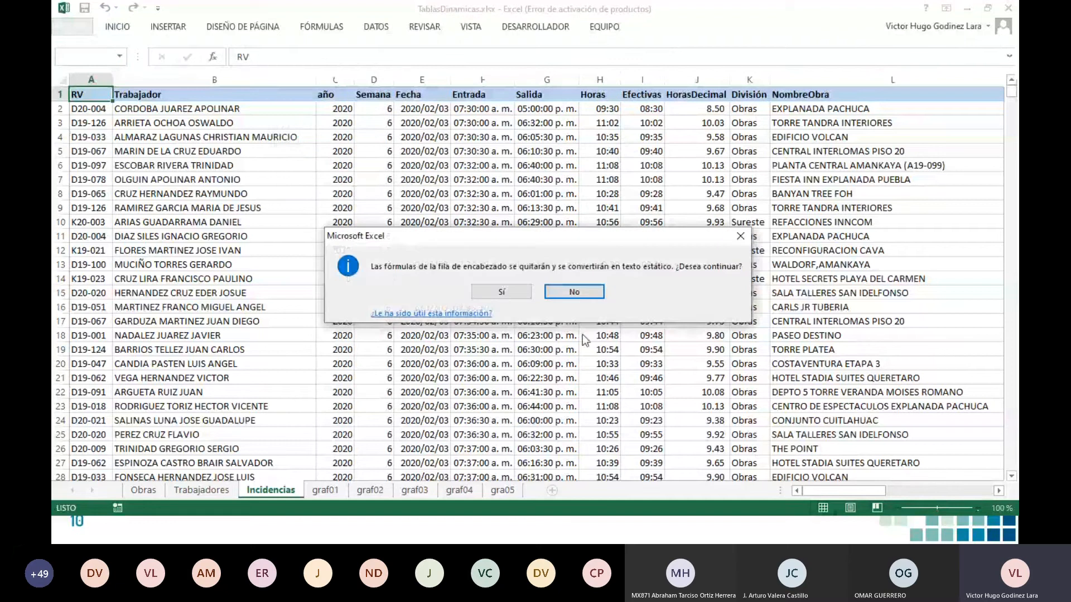
{"action": "left_click", "coordinate": [506, 292]}
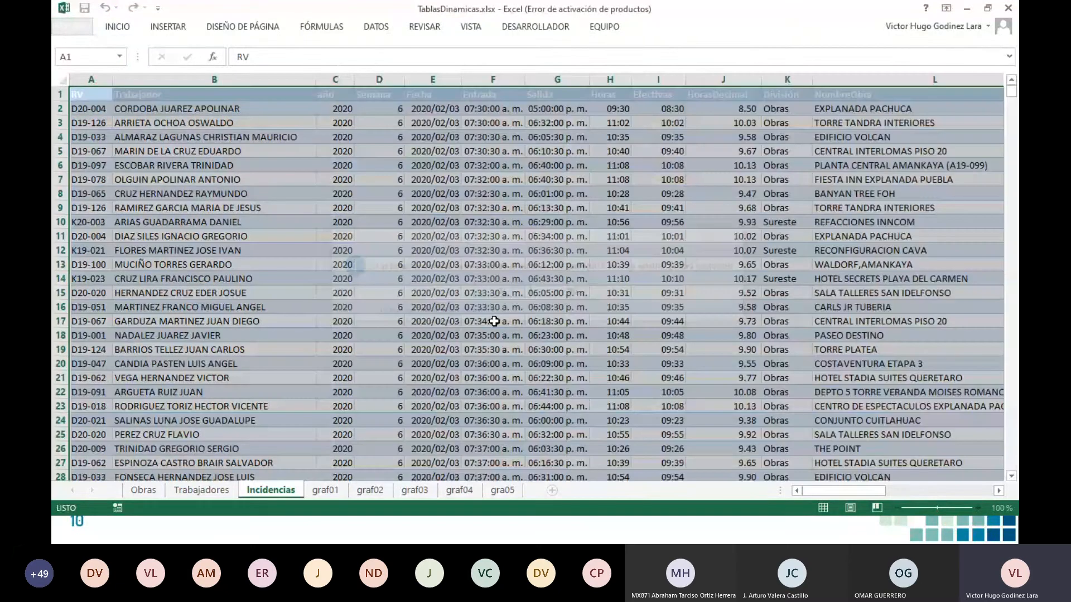
Step: Look over the new table's header row from Trabajador across to T_Extra
{"action": "left_click", "coordinate": [198, 100]}
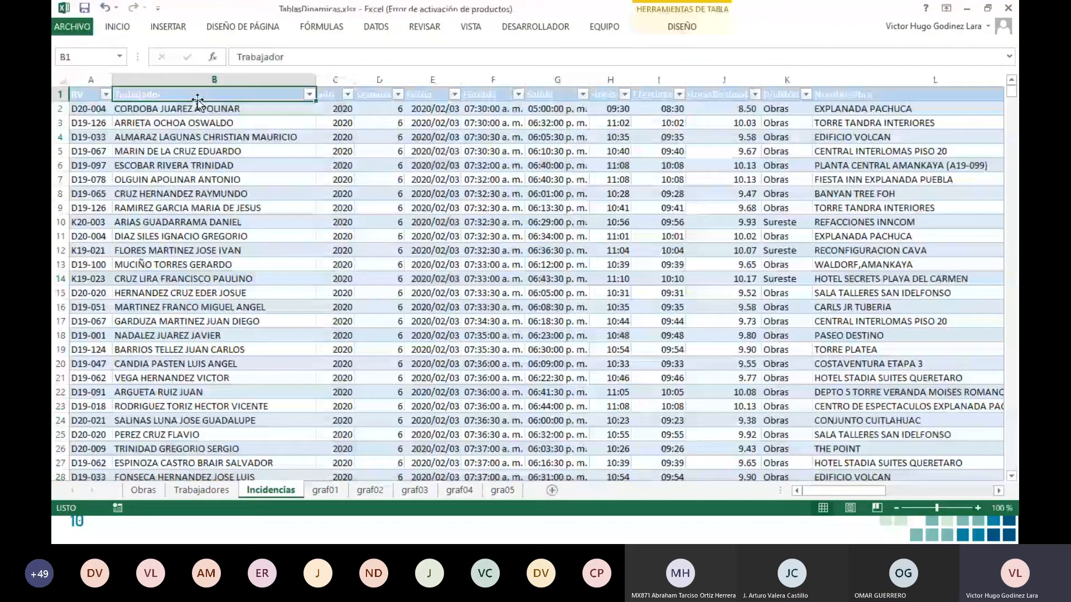
{"action": "key", "text": "Right"}
{"action": "key", "text": "Right"}
{"action": "key", "text": "Right"}
{"action": "key", "text": "Right"}
{"action": "key", "text": "Right"}
{"action": "key", "text": "Right"}
{"action": "key", "text": "Right"}
{"action": "key", "text": "Right"}
{"action": "key", "text": "Right"}
{"action": "key", "text": "Right"}
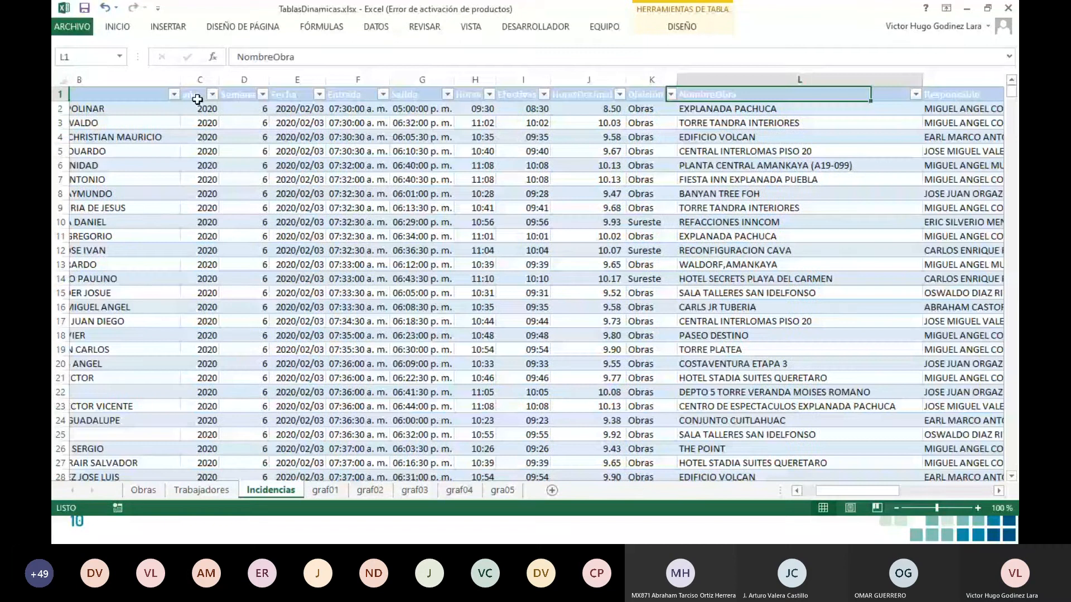
{"action": "key", "text": "Right"}
{"action": "key", "text": "Right"}
{"action": "key", "text": "Right"}
{"action": "key", "text": "Right"}
{"action": "key", "text": "Right"}
{"action": "key", "text": "Down"}
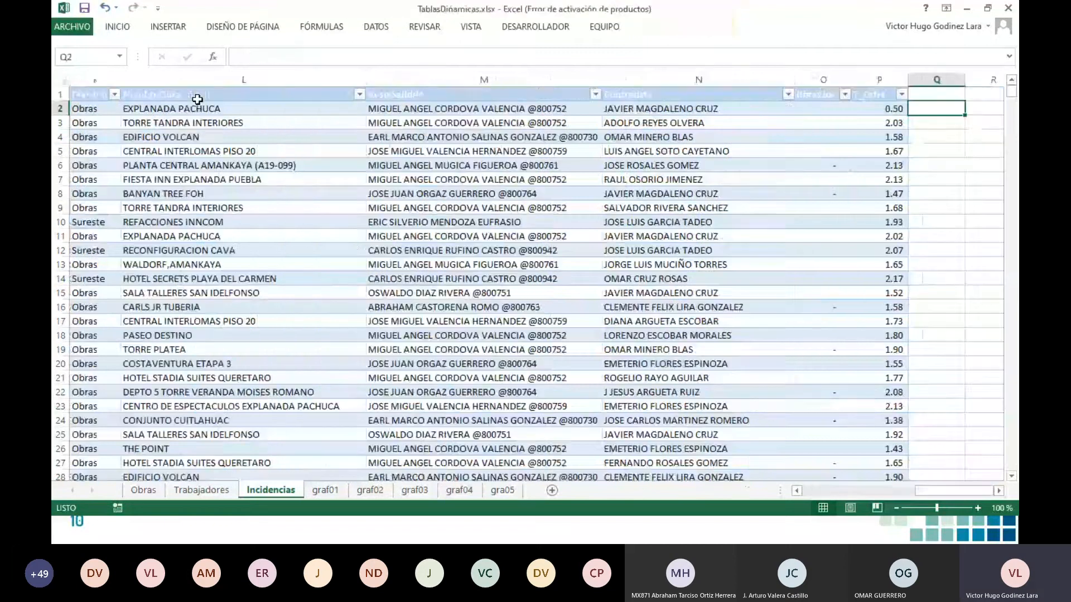
Step: Review row 2 of the new table from its far end back to the Trabajador column
{"action": "key", "text": "Left"}
{"action": "key", "text": "Left"}
{"action": "key", "text": "Left"}
{"action": "key", "text": "Left"}
{"action": "key", "text": "Left"}
{"action": "key", "text": "Left"}
{"action": "key", "text": "Left"}
{"action": "key", "text": "Left"}
{"action": "key", "text": "Left"}
{"action": "key", "text": "Left"}
{"action": "key", "text": "Left"}
{"action": "key", "text": "Left"}
{"action": "key", "text": "Left"}
{"action": "key", "text": "Left"}
{"action": "key", "text": "Left"}
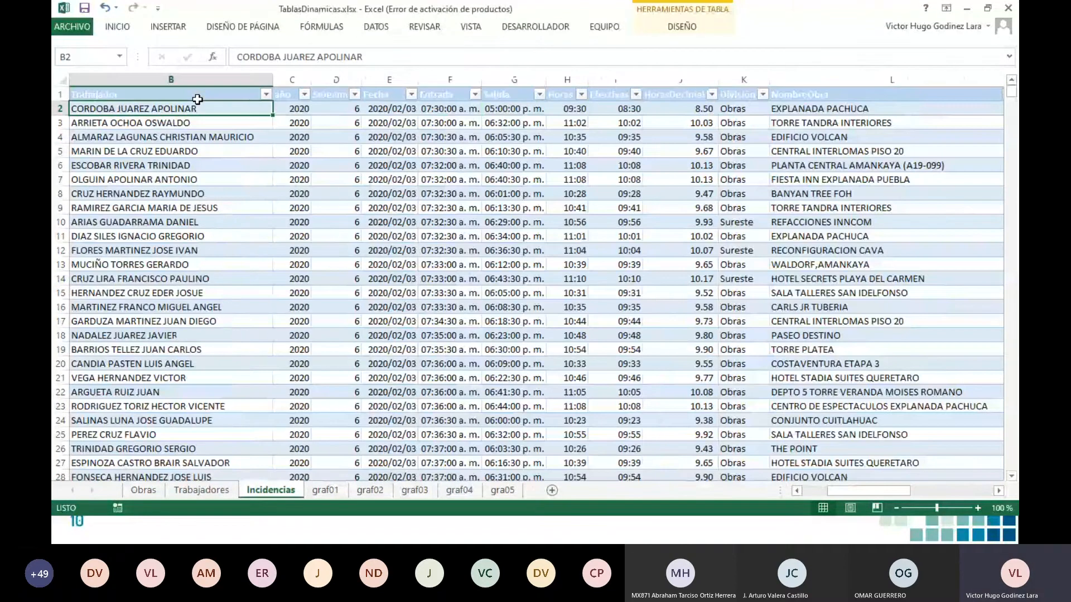
Step: Create a pivot table from Tabla3 on a new worksheet
{"action": "key", "text": "Left"}
{"action": "key", "text": "Up"}
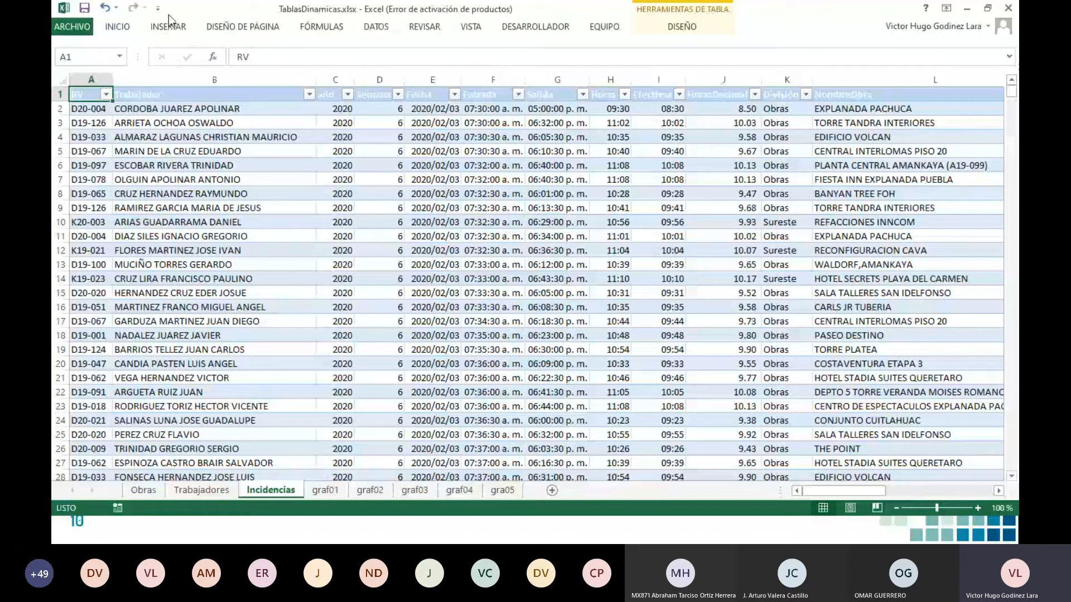
{"action": "left_click", "coordinate": [68, 54]}
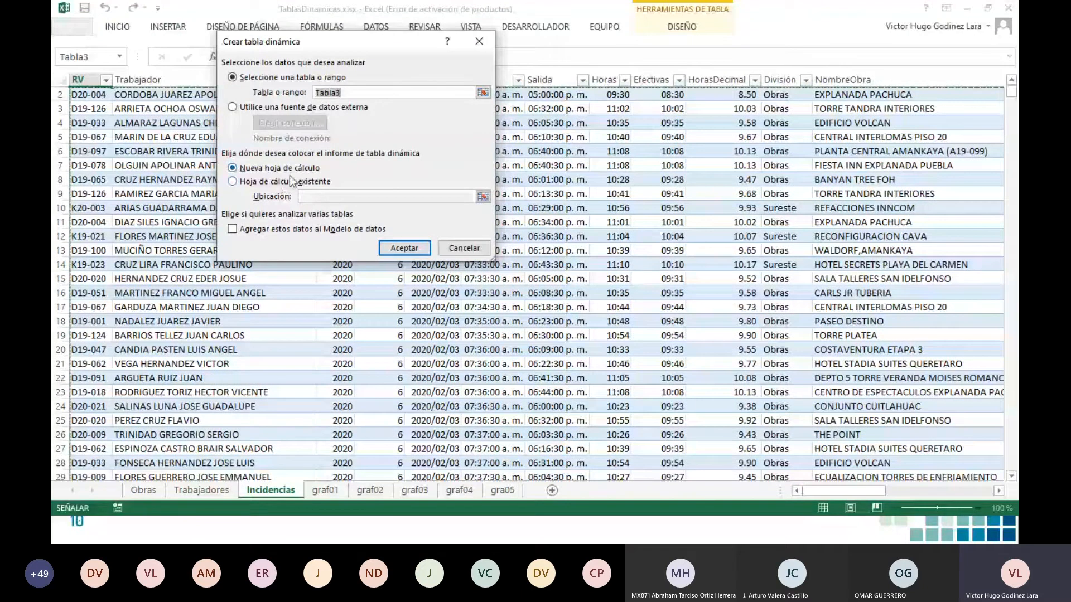
{"action": "left_click", "coordinate": [406, 250]}
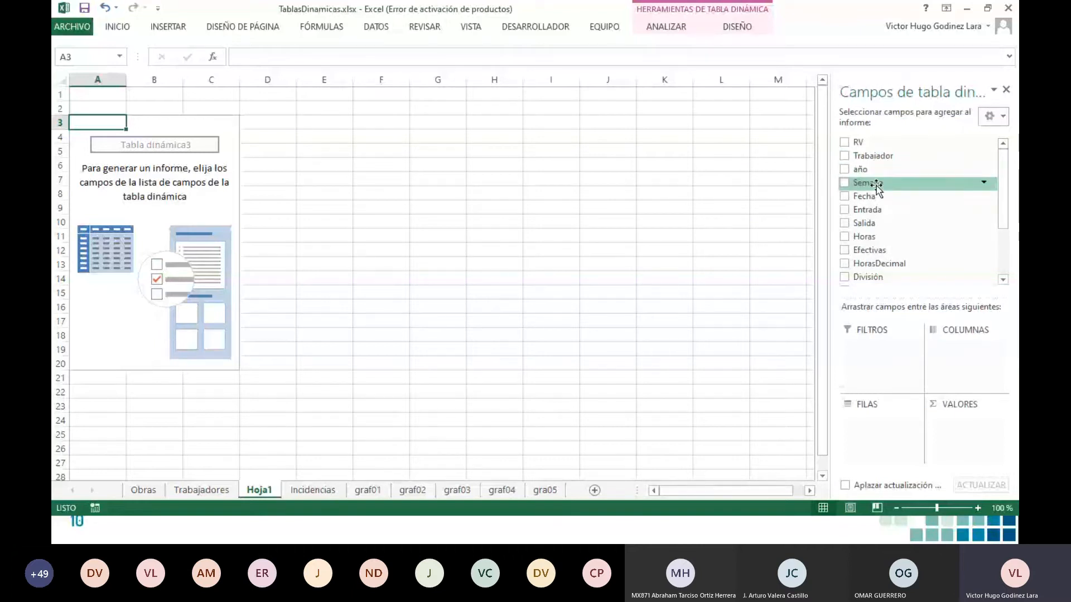
Step: Lay out the pivot table with Semana as rows, División as columns and the count of Trabajador as values
{"action": "left_click_drag", "start_coordinate": [876, 186], "coordinate": [878, 421]}
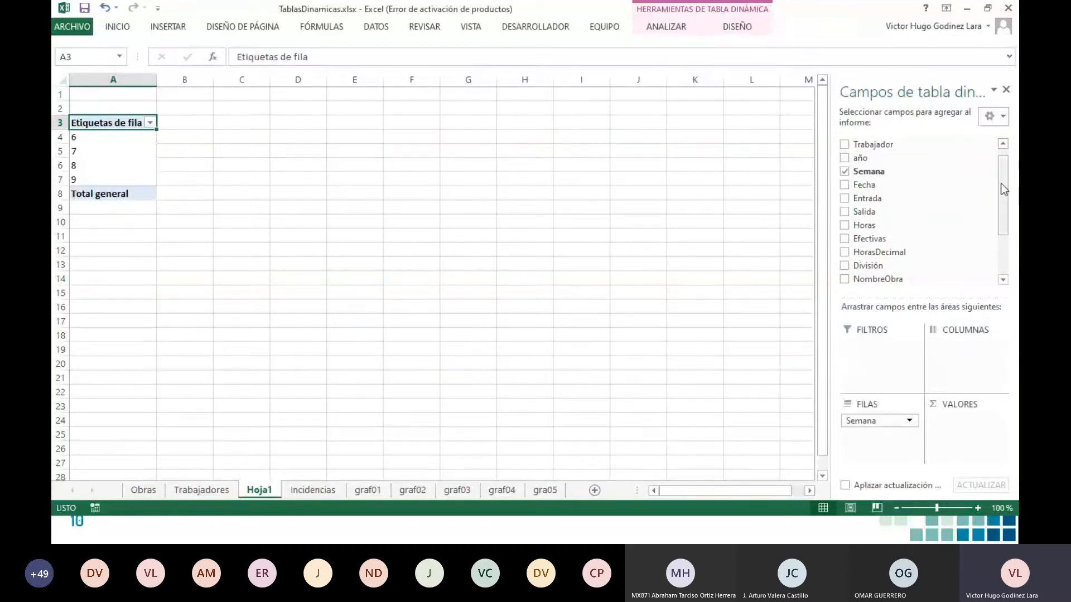
{"action": "mouse_move", "coordinate": [1000, 183]}
{"action": "left_mouse_down"}
{"action": "mouse_move", "coordinate": [1003, 210]}
{"action": "mouse_move", "coordinate": [1002, 175]}
{"action": "left_mouse_up"}
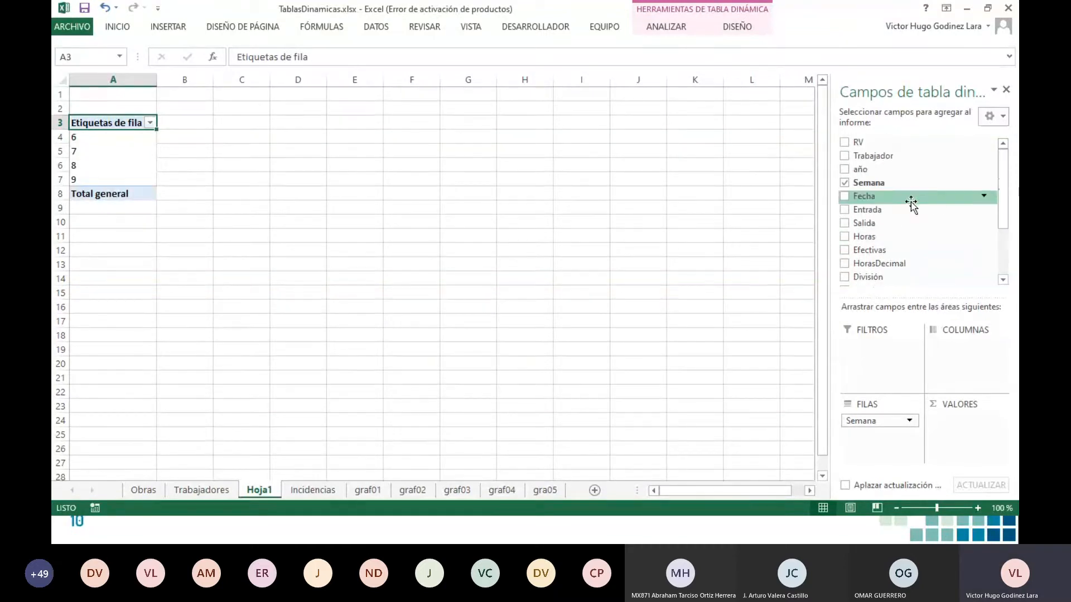
{"action": "left_click_drag", "start_coordinate": [886, 158], "coordinate": [957, 433]}
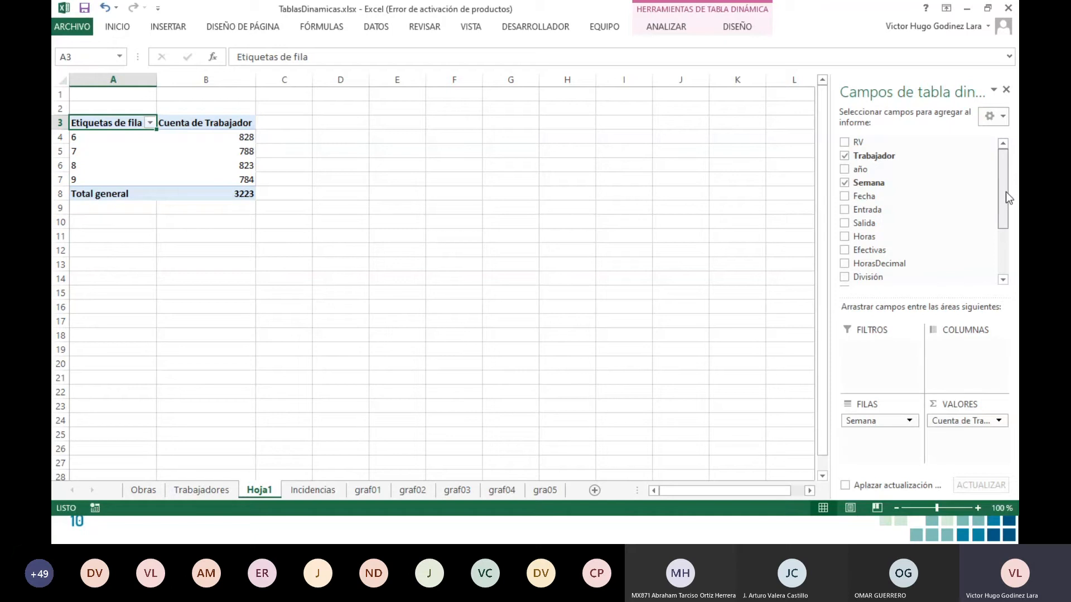
{"action": "left_click_drag", "start_coordinate": [1006, 192], "coordinate": [1005, 208]}
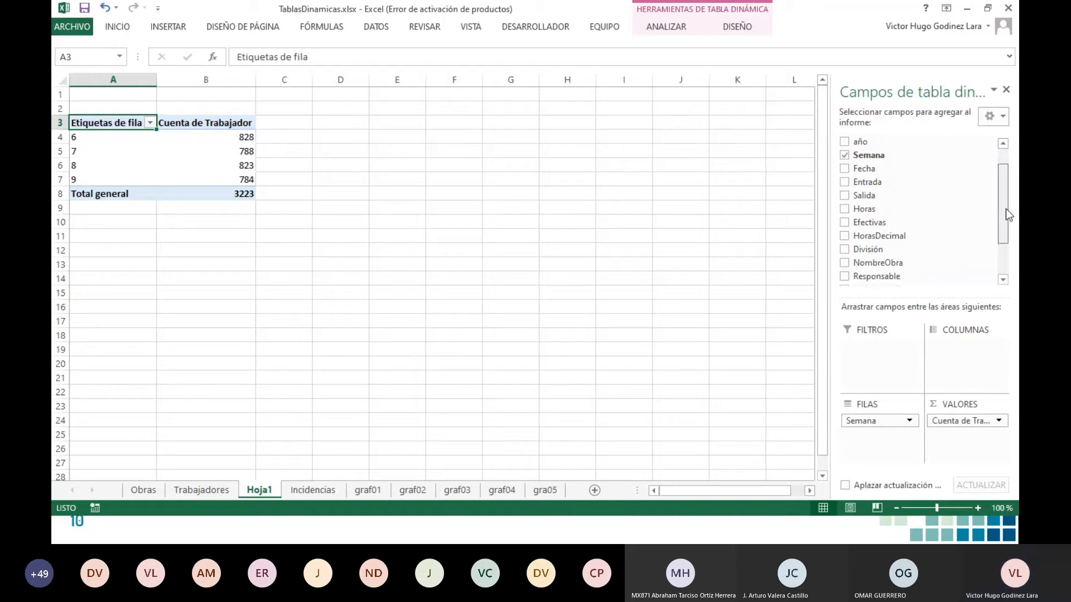
{"action": "left_click_drag", "start_coordinate": [885, 246], "coordinate": [954, 363]}
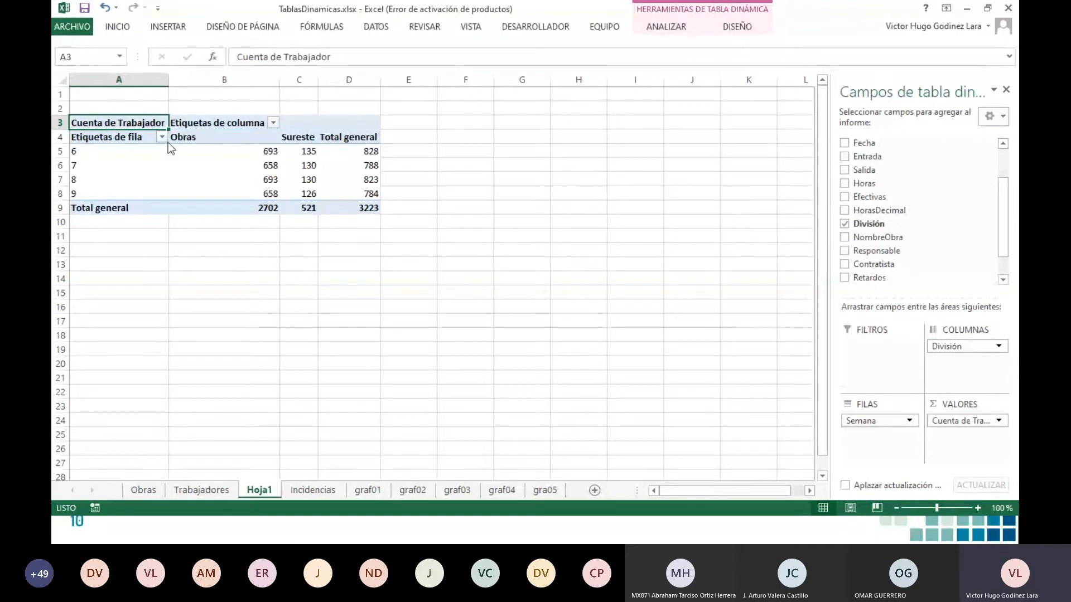
Step: Examine the weekly worker counts for Obras and Sureste in the pivot table, and look through the remaining available fields
{"action": "left_click_drag", "start_coordinate": [99, 150], "coordinate": [103, 191]}
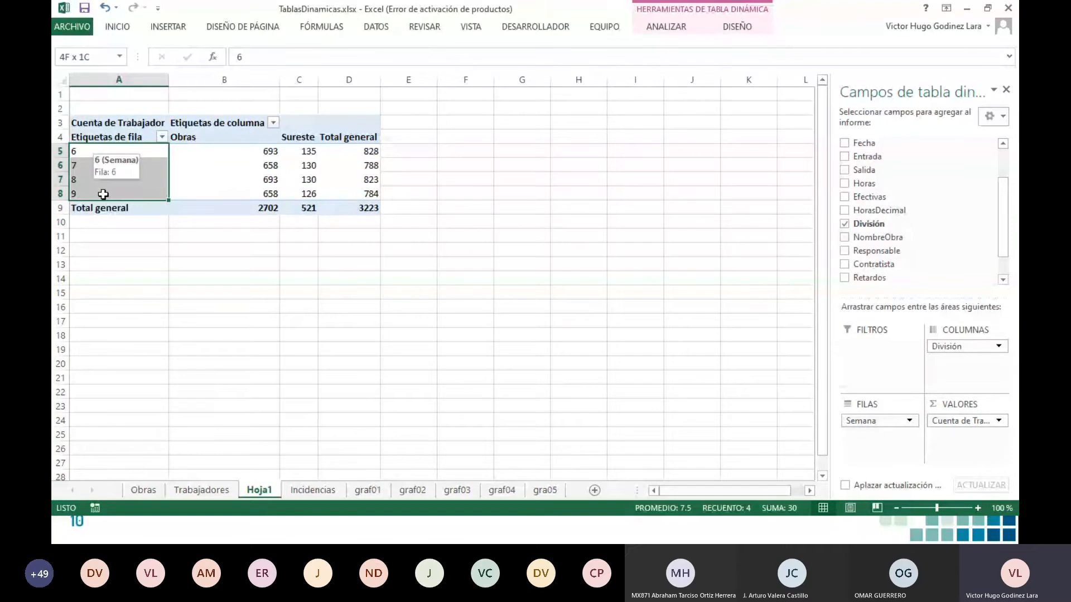
{"action": "left_click_drag", "start_coordinate": [257, 155], "coordinate": [258, 191]}
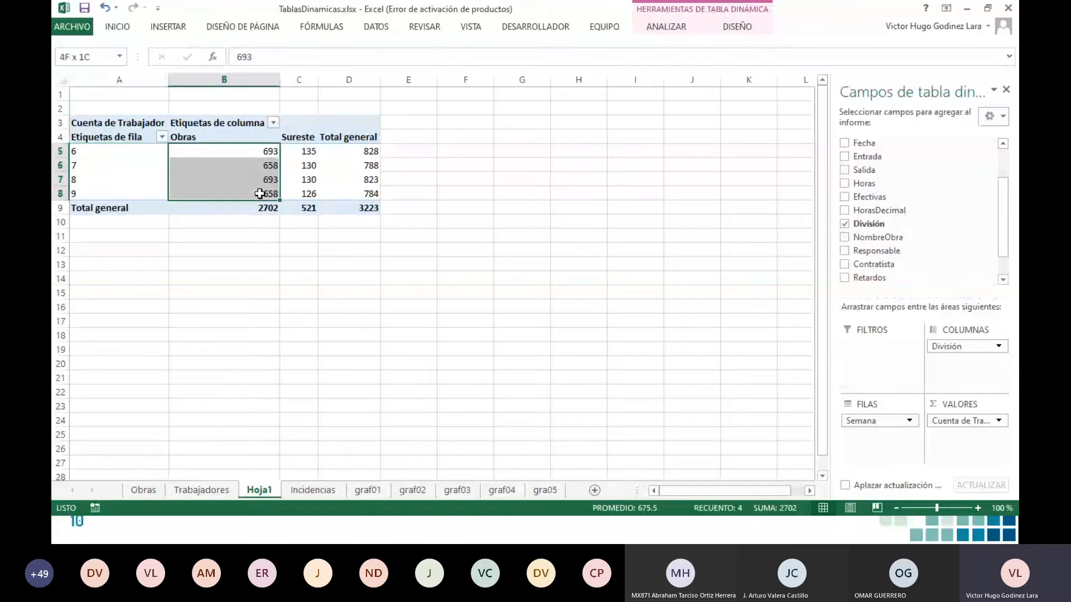
{"action": "left_click_drag", "start_coordinate": [306, 149], "coordinate": [307, 192]}
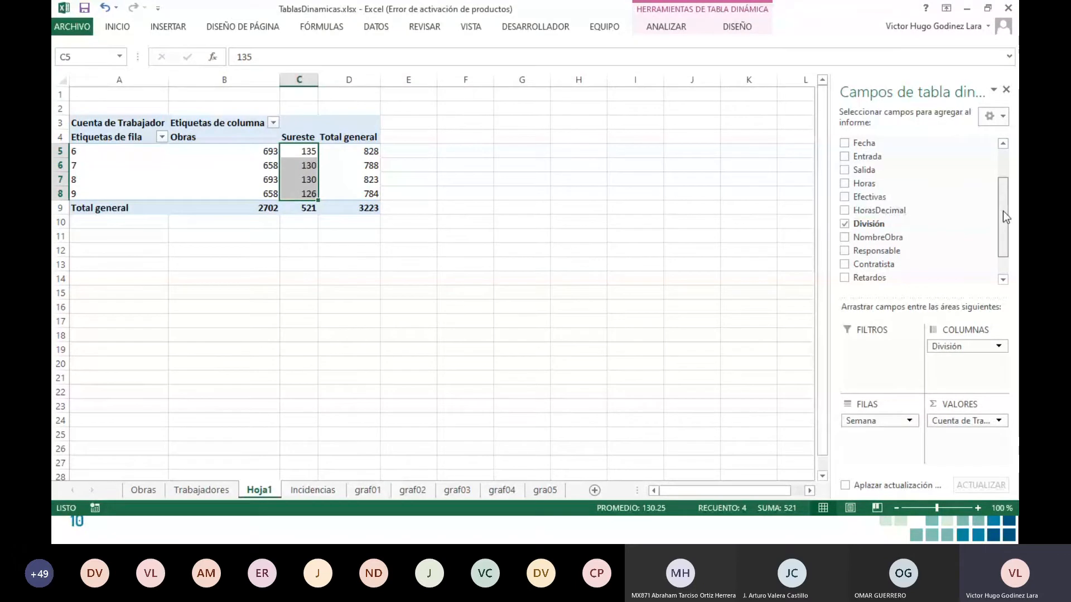
{"action": "left_click_drag", "start_coordinate": [1003, 211], "coordinate": [1002, 232]}
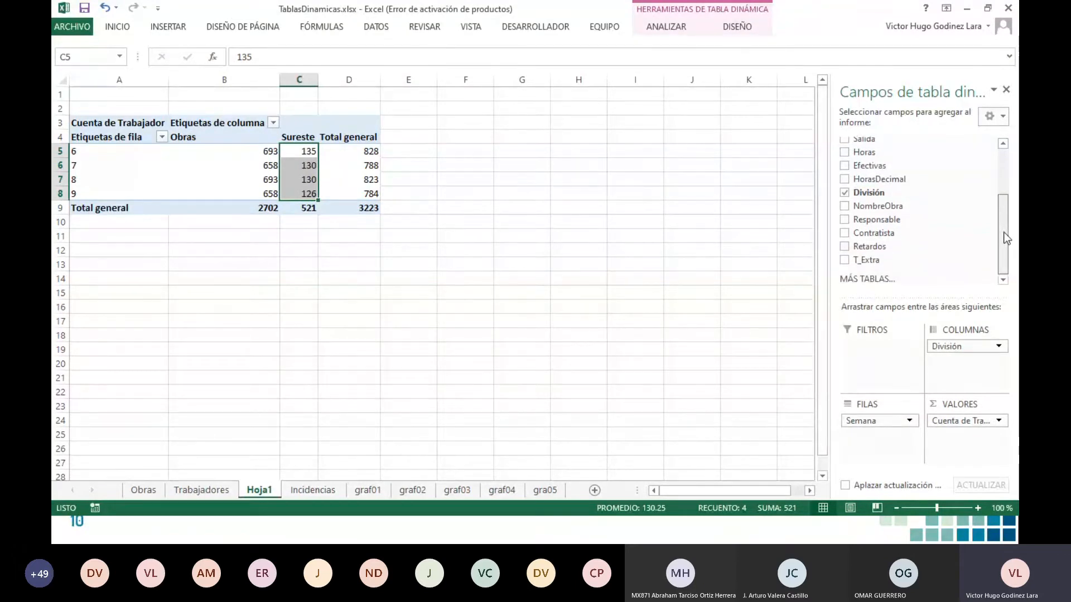
{"action": "left_click", "coordinate": [403, 308]}
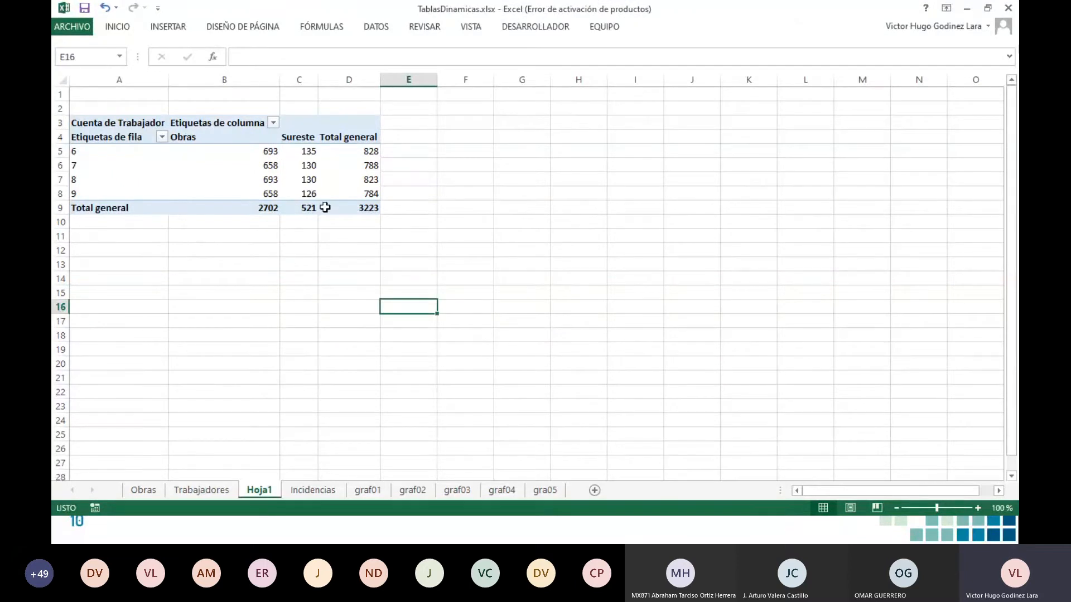
Step: Copy the whole pivot table, paste the duplicate at A14 and select a value inside it
{"action": "left_click_drag", "start_coordinate": [344, 206], "coordinate": [105, 121]}
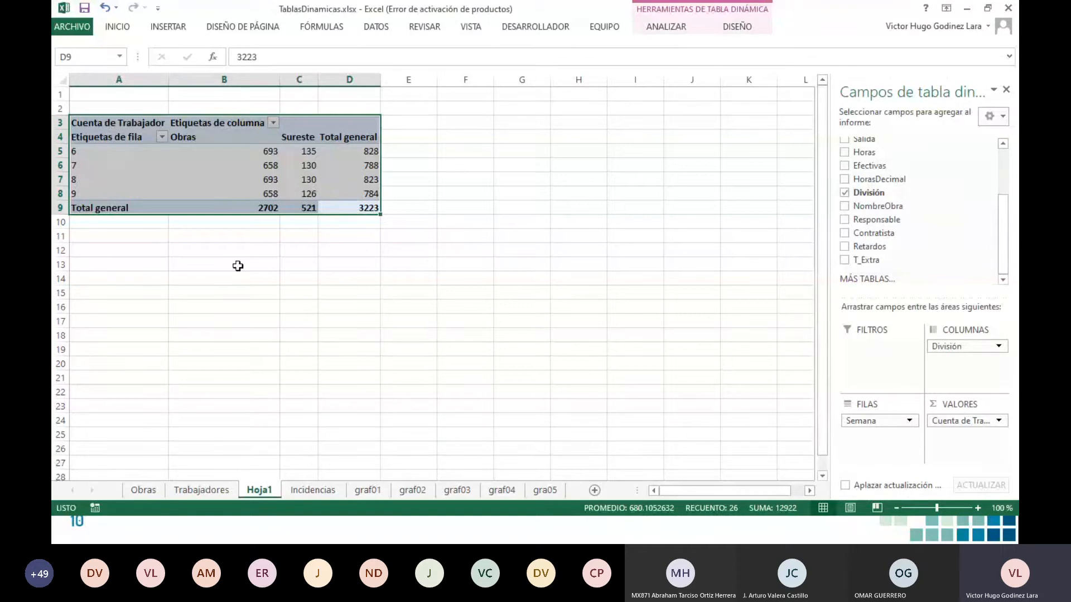
{"action": "key", "text": "ctrl+c"}
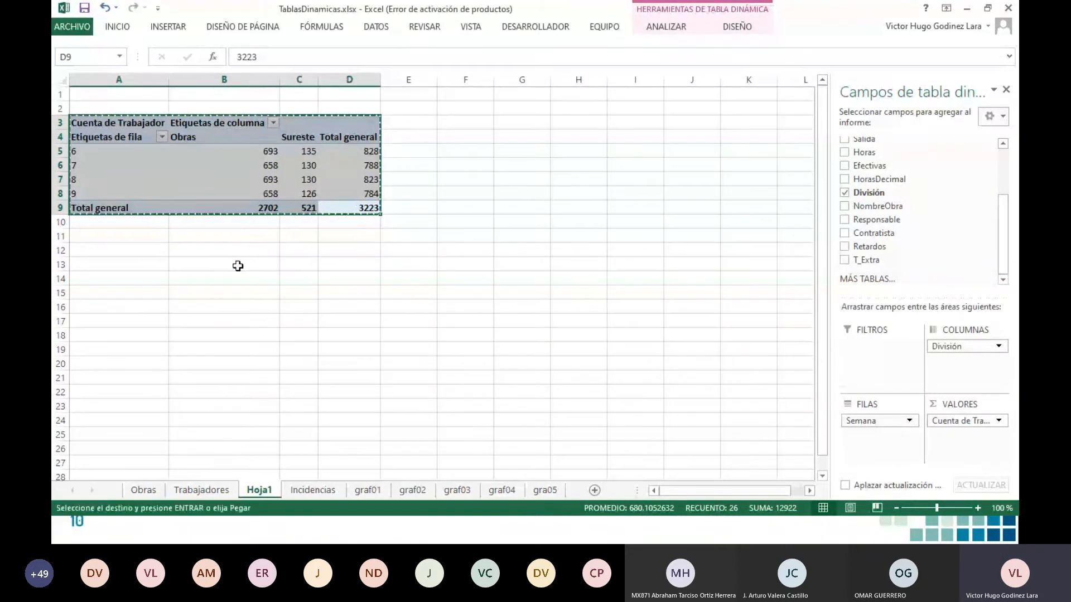
{"action": "left_click", "coordinate": [131, 276]}
{"action": "key", "text": "ctrl+v"}
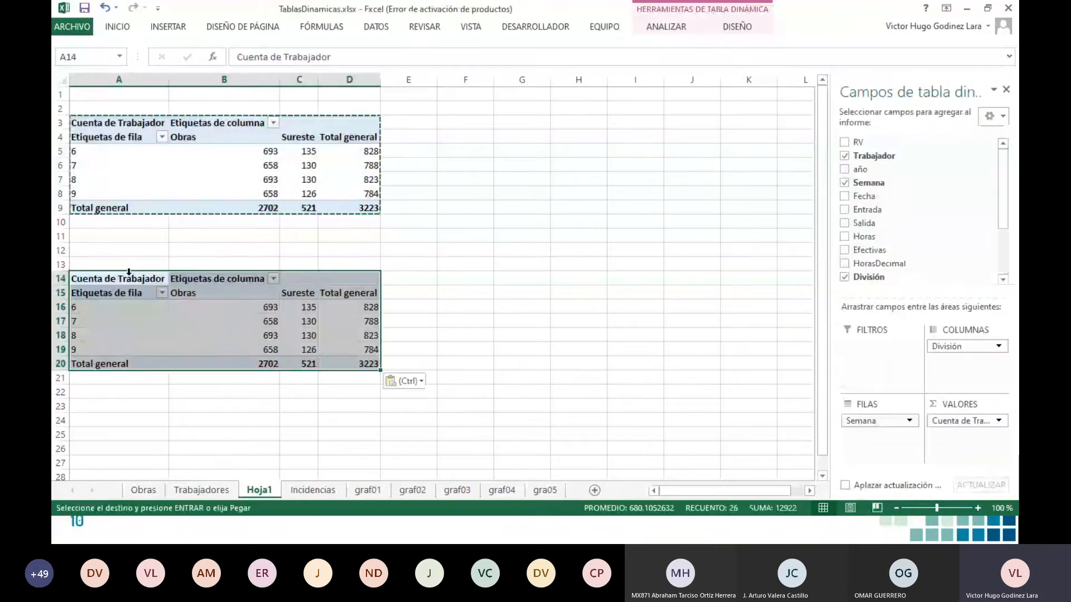
{"action": "left_click", "coordinate": [271, 318]}
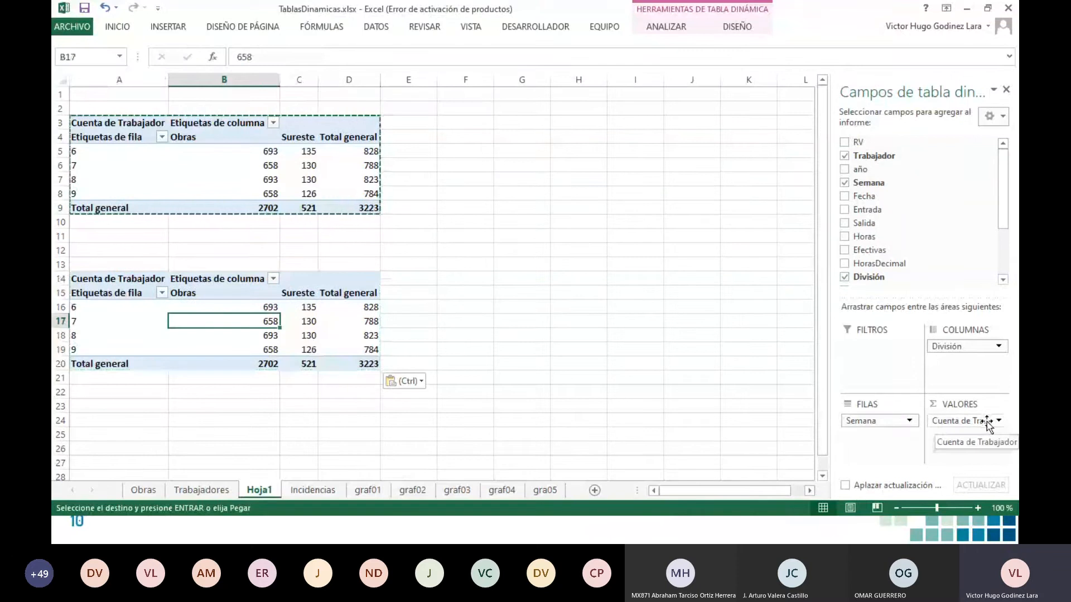
Step: Replace the Trabajador count with the sum of Retardos as the values of the second pivot table
{"action": "left_click_drag", "start_coordinate": [987, 421], "coordinate": [949, 246]}
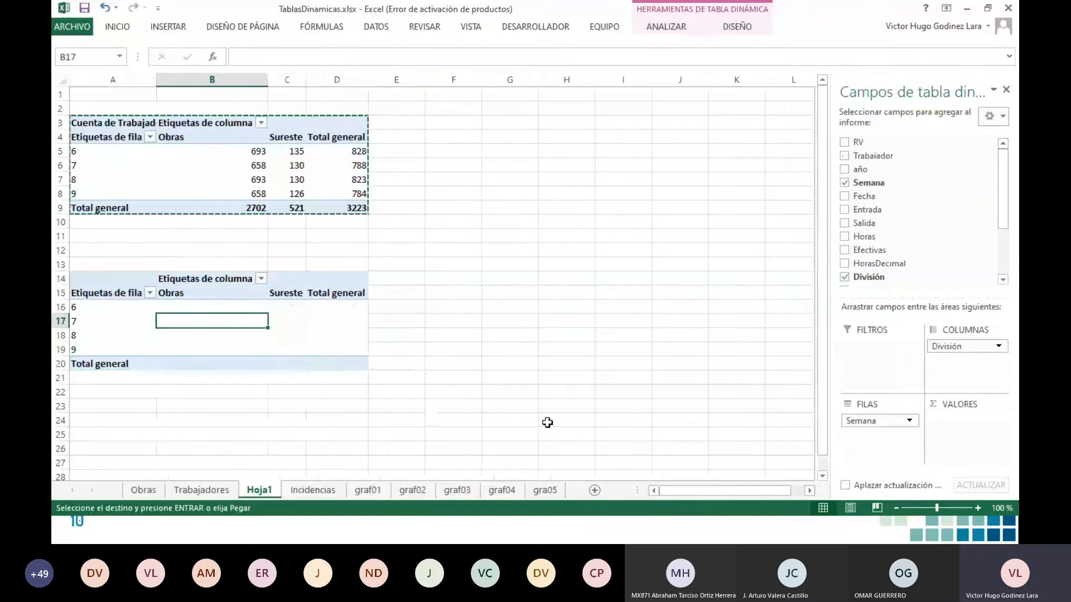
{"action": "scroll", "coordinate": [881, 262], "scroll_direction": "down", "scroll_amount": 2}
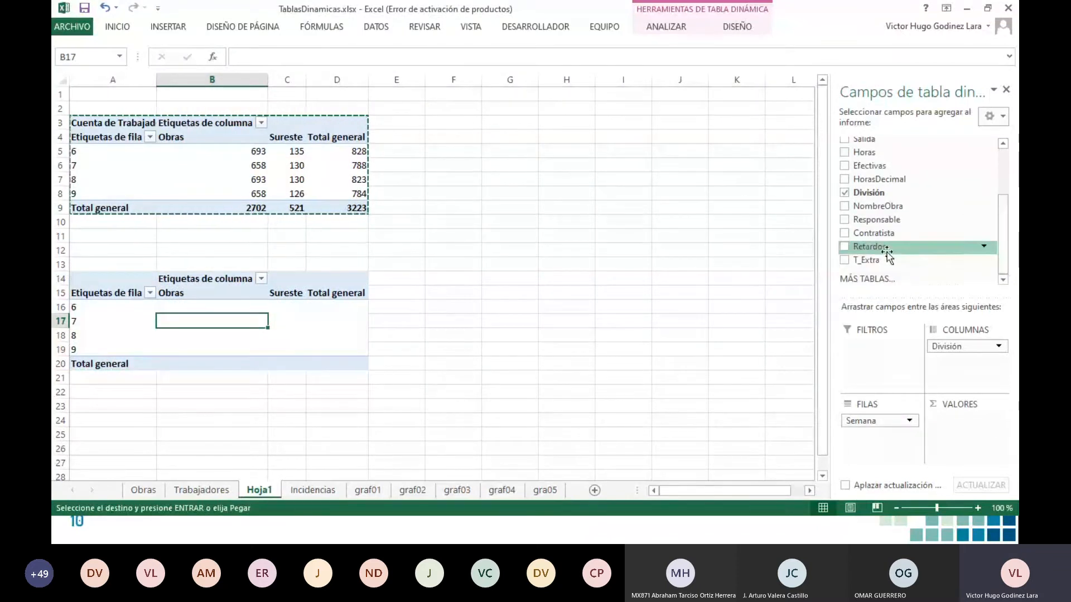
{"action": "left_click_drag", "start_coordinate": [873, 251], "coordinate": [963, 427]}
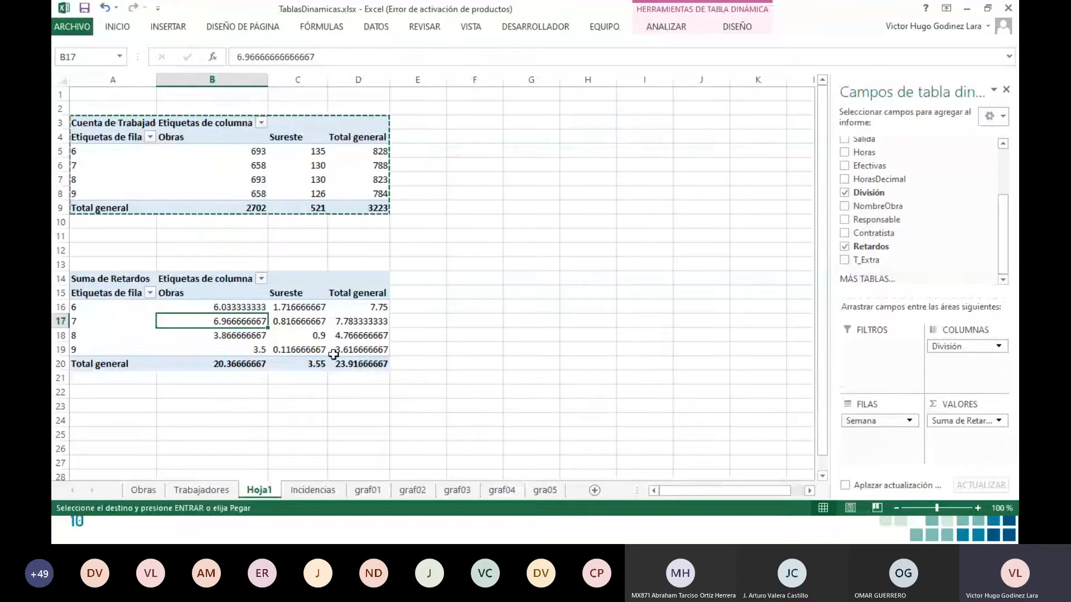
{"action": "left_click", "coordinate": [998, 421]}
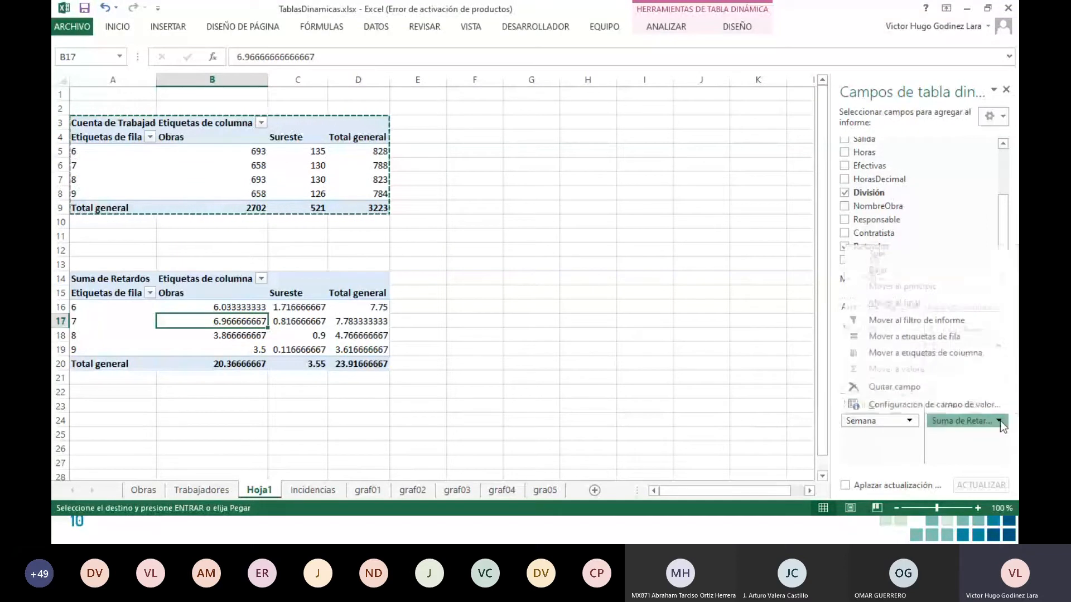
{"action": "left_click", "coordinate": [923, 406]}
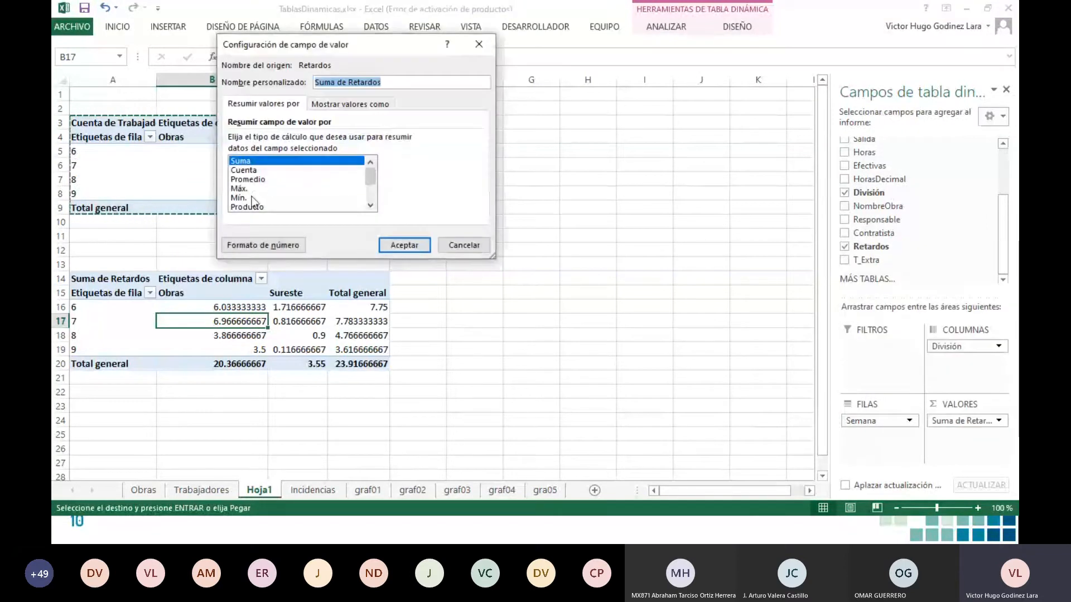
{"action": "left_click", "coordinate": [256, 246]}
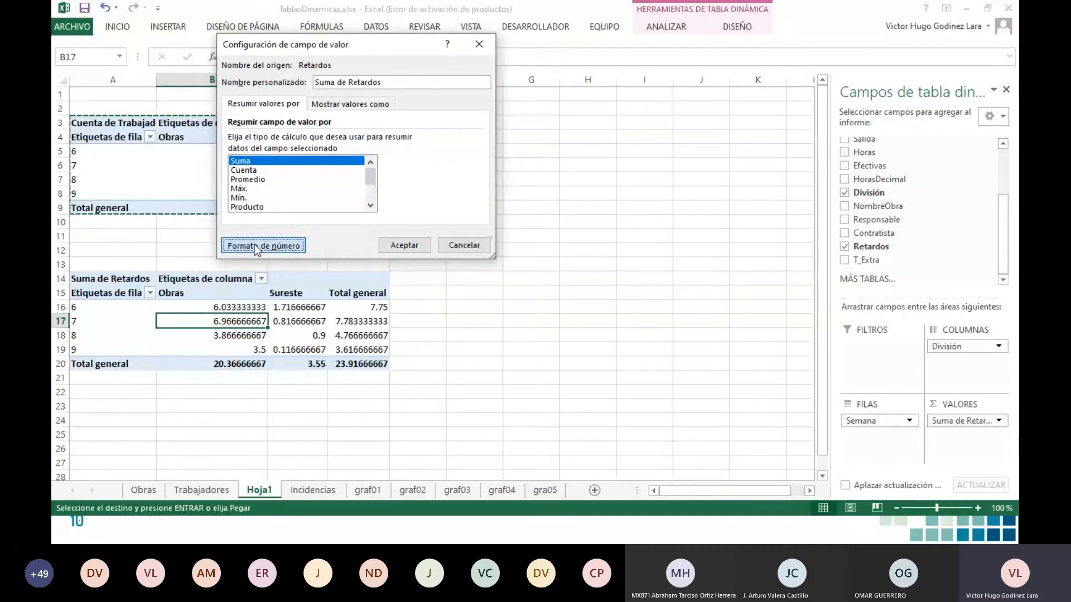
{"action": "left_click", "coordinate": [465, 246]}
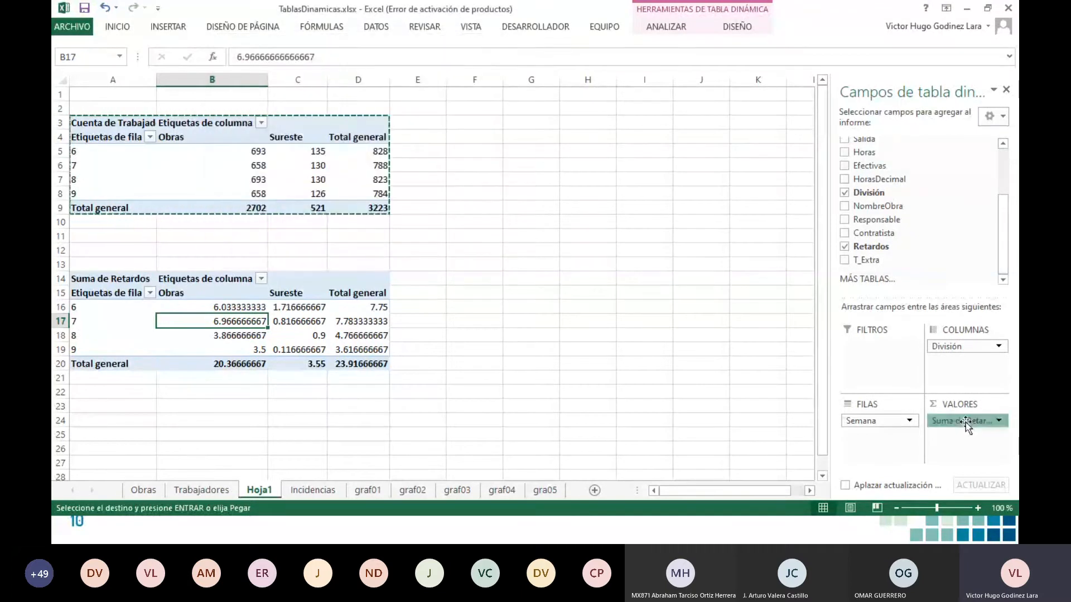
Step: Apply the custom number format #,##0.00 to the Suma de Retardos values
{"action": "left_click", "coordinate": [966, 423]}
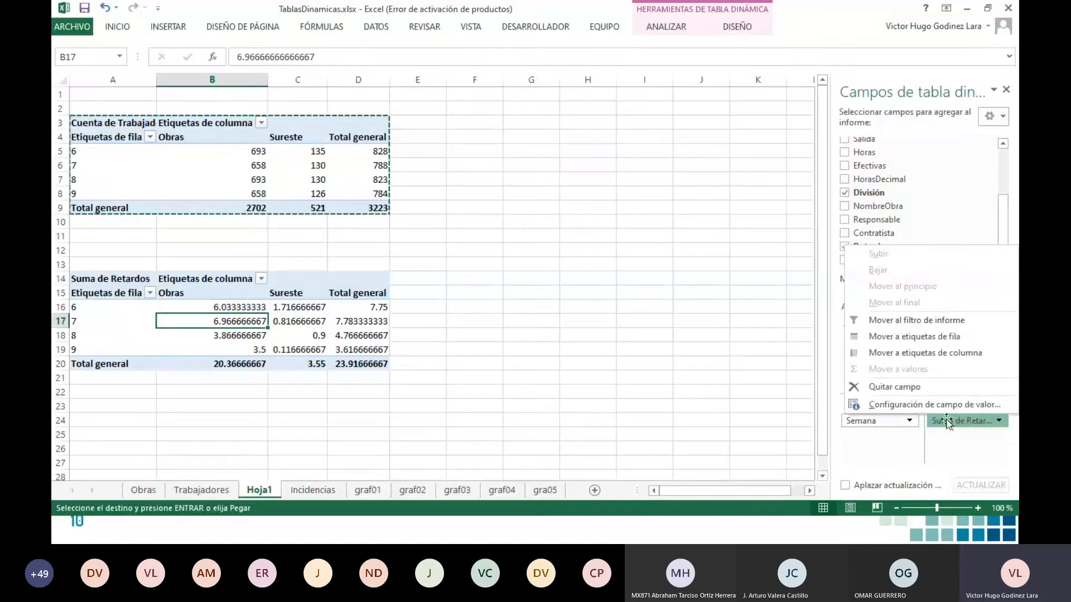
{"action": "left_click", "coordinate": [914, 403]}
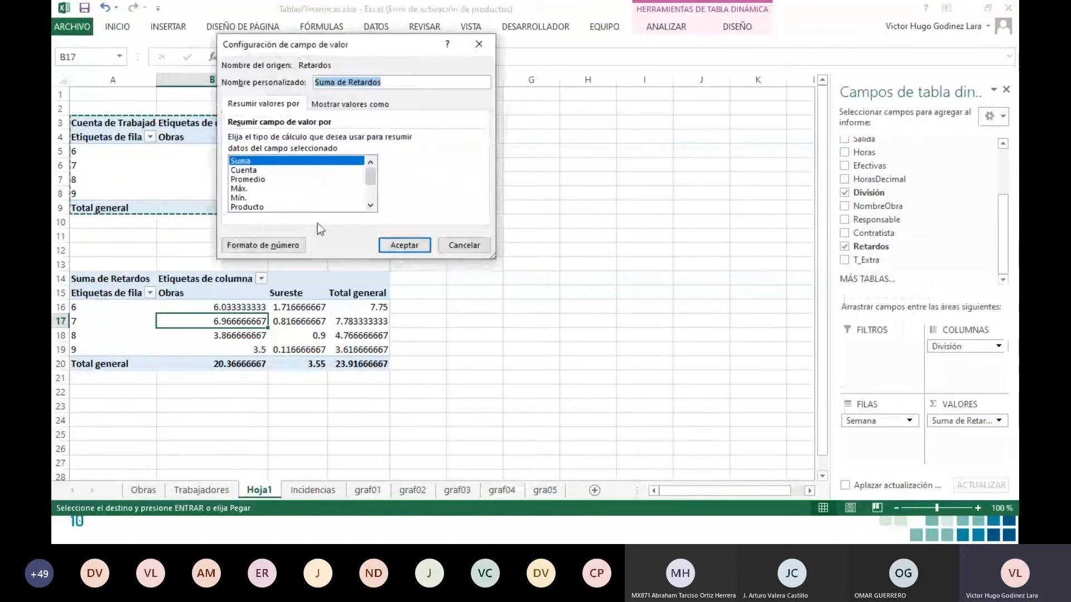
{"action": "left_click", "coordinate": [255, 246]}
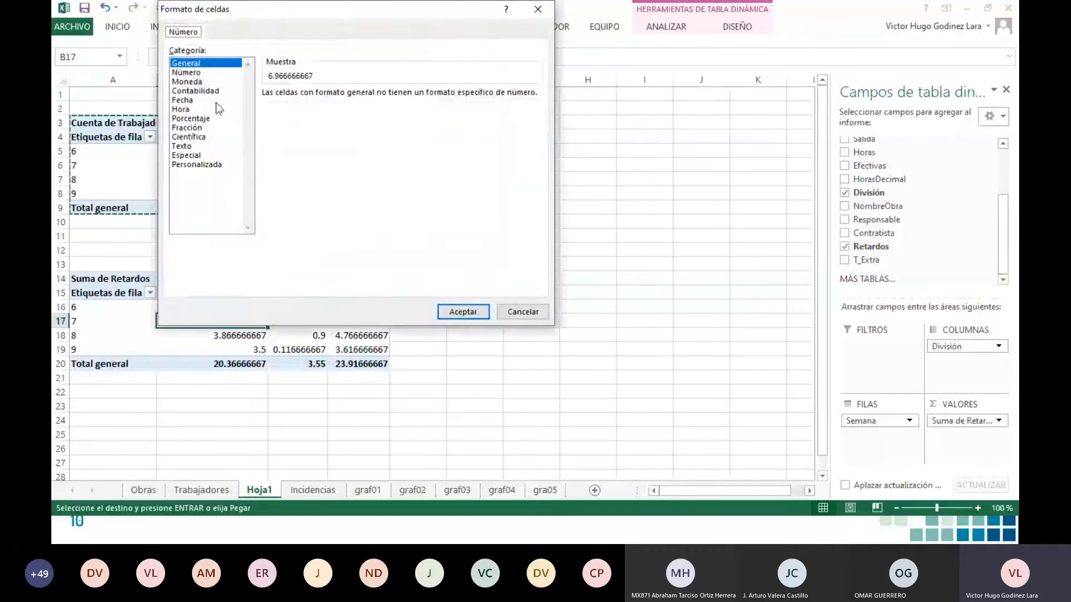
{"action": "left_click", "coordinate": [205, 164]}
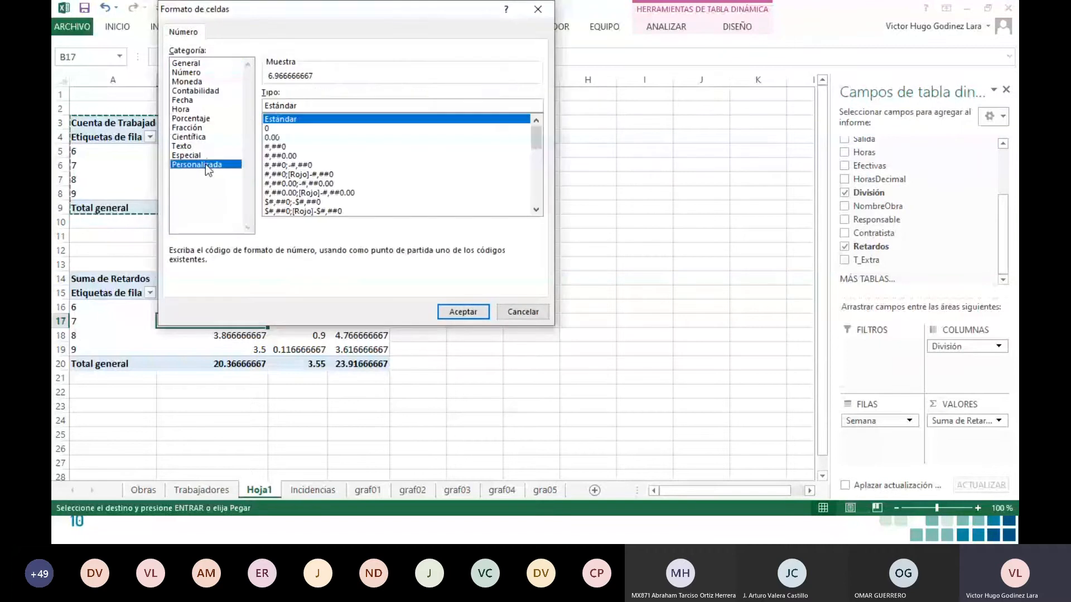
{"action": "left_click", "coordinate": [275, 156]}
{"action": "left_click", "coordinate": [460, 313]}
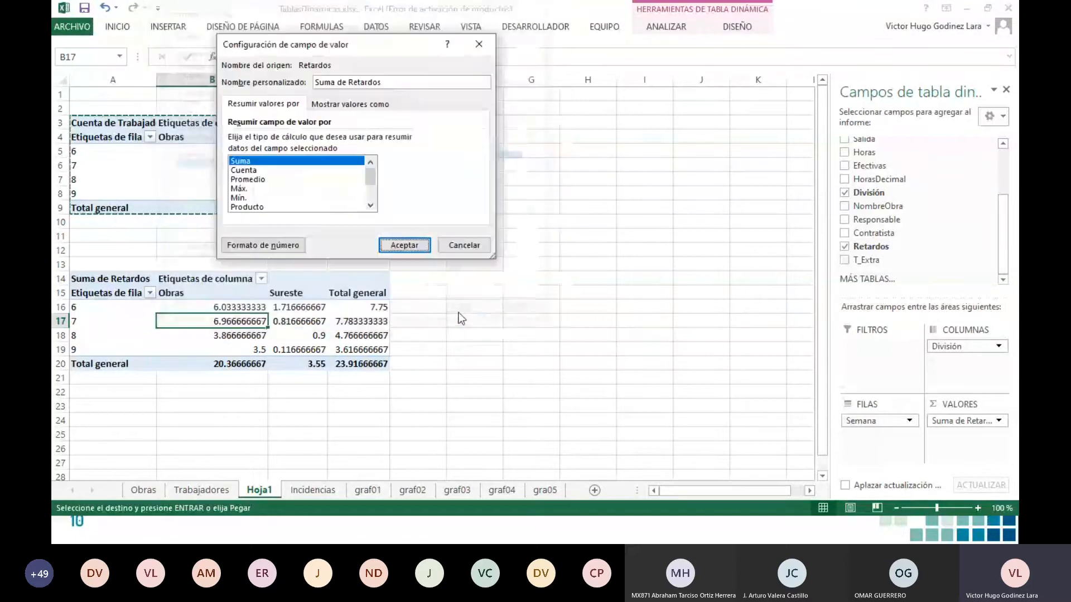
{"action": "left_click", "coordinate": [395, 242]}
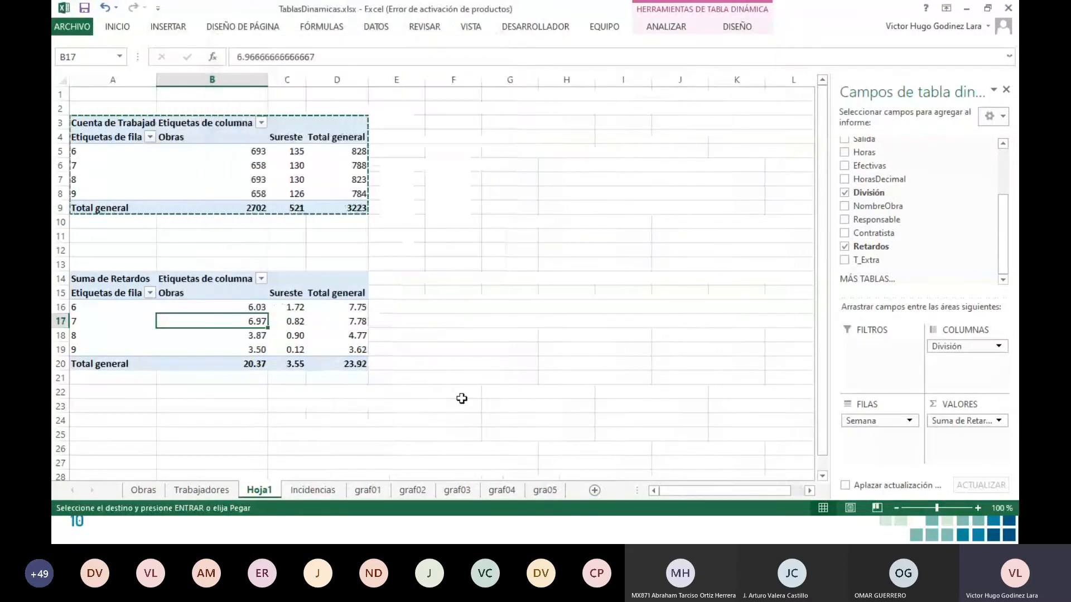
{"action": "left_click", "coordinate": [410, 337]}
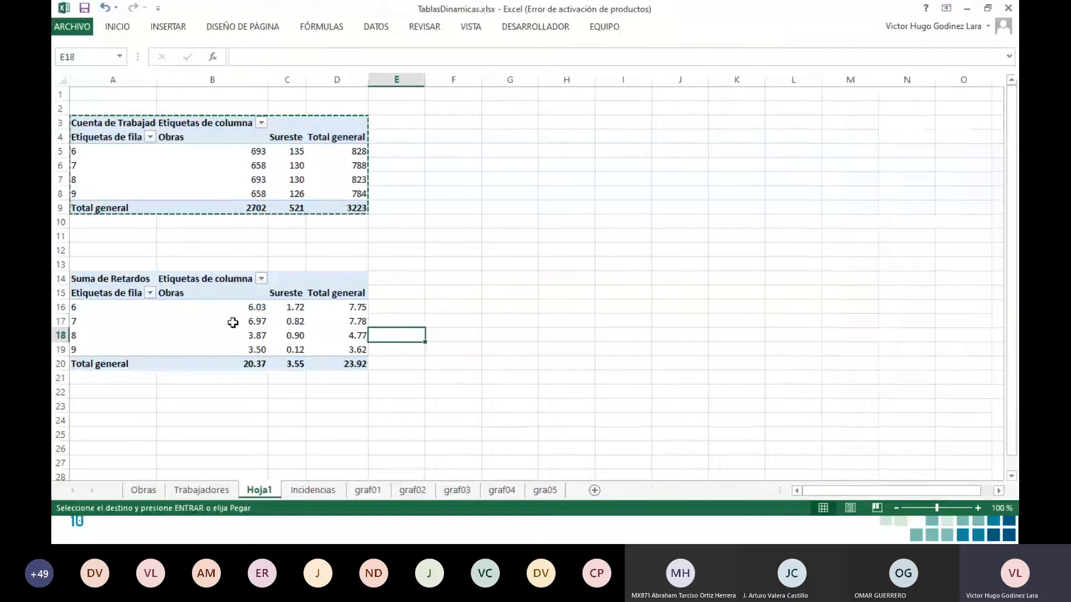
Step: Add the sum of T_Extra as a second value field in the Retardos pivot table
{"action": "key", "text": "ctrl+z"}
{"action": "left_click", "coordinate": [347, 150]}
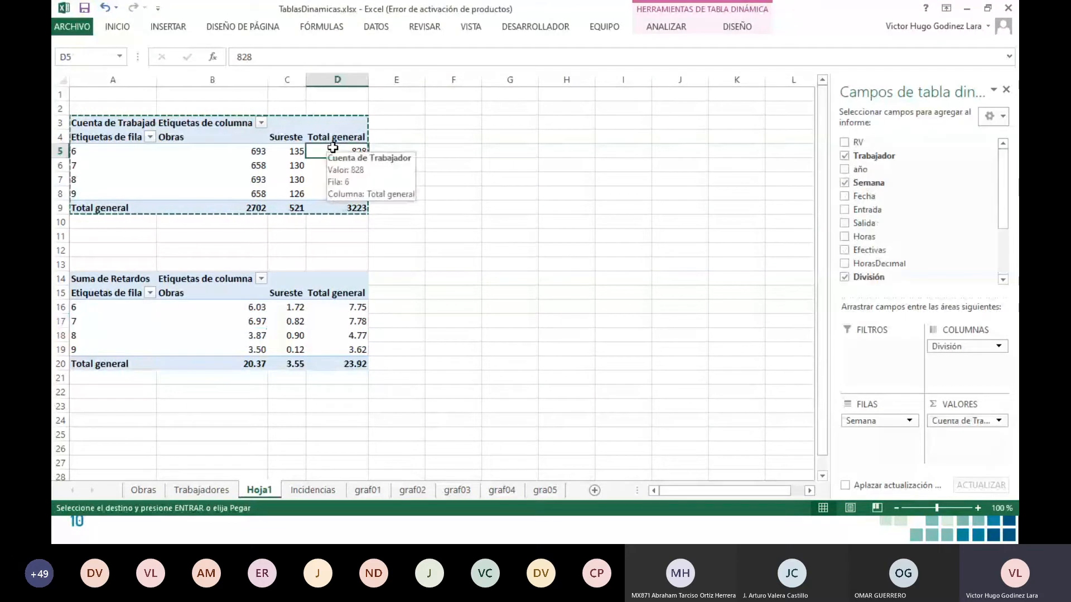
{"action": "left_click", "coordinate": [307, 322]}
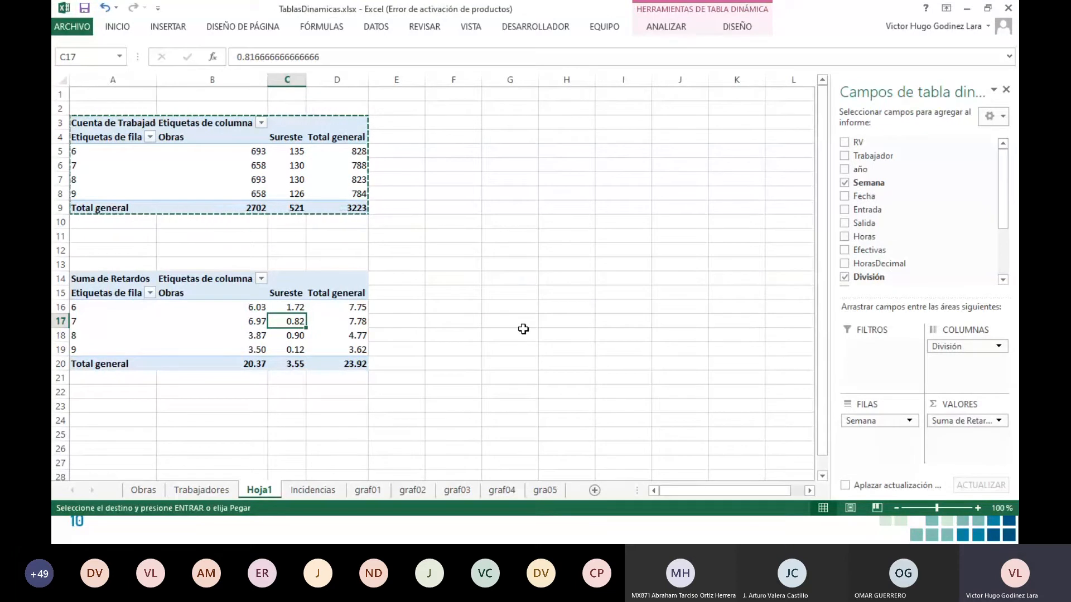
{"action": "left_click", "coordinate": [323, 326]}
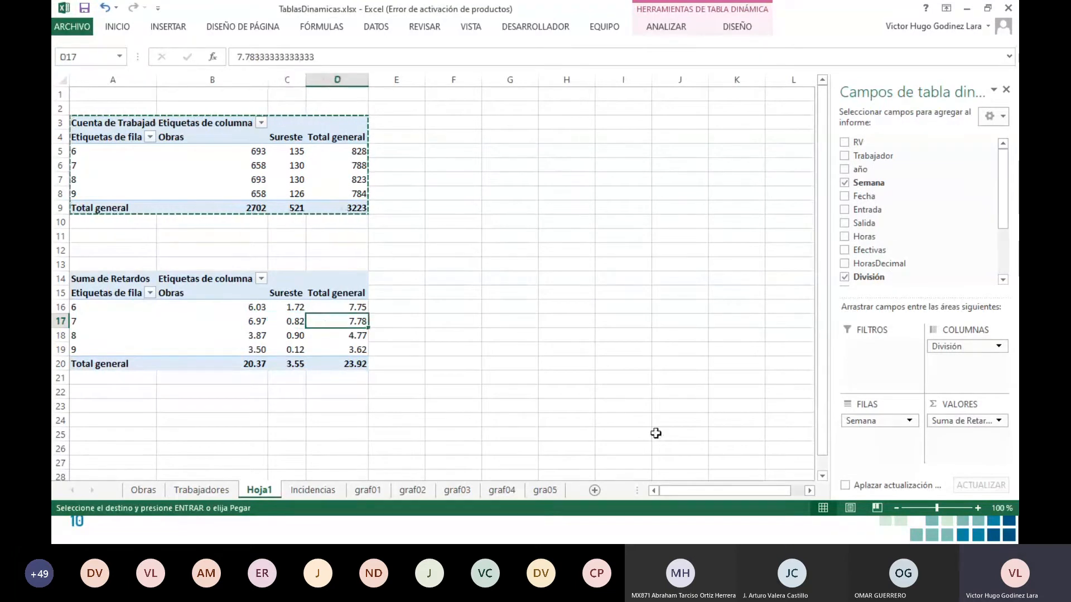
{"action": "left_click_drag", "start_coordinate": [1006, 223], "coordinate": [1006, 262]}
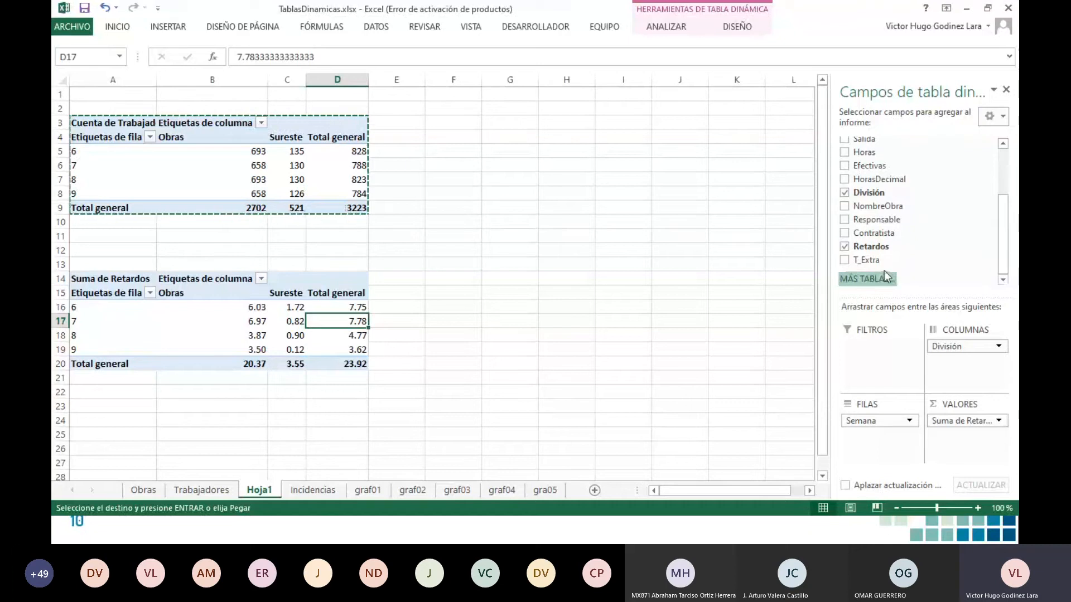
{"action": "left_click_drag", "start_coordinate": [866, 260], "coordinate": [949, 447]}
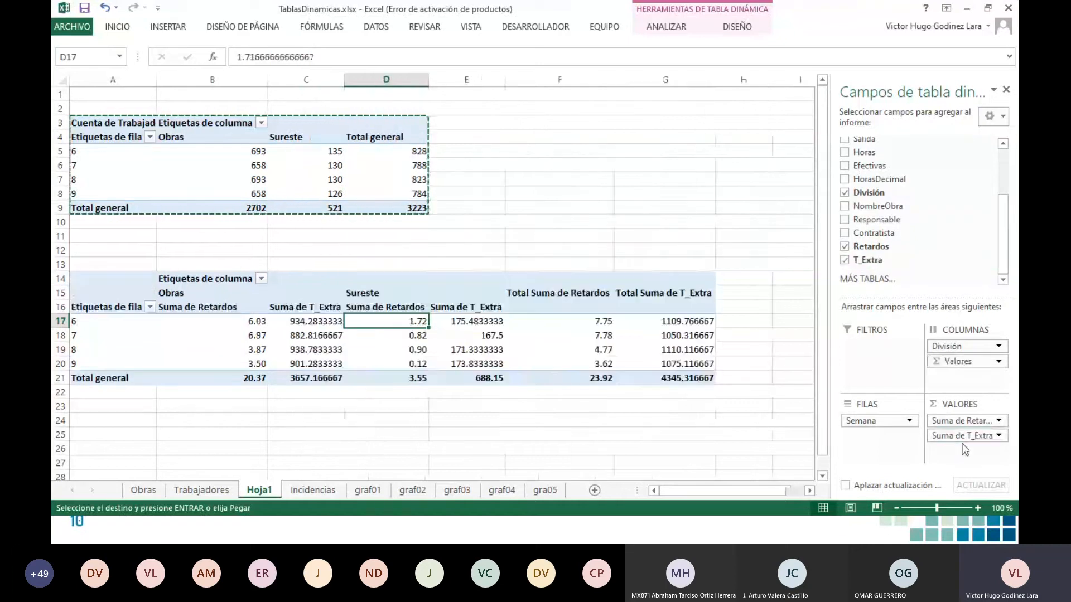
Step: Apply the custom number format #,##0.00 to the Suma de T_Extra values
{"action": "left_click", "coordinate": [997, 436]}
{"action": "left_click", "coordinate": [909, 422]}
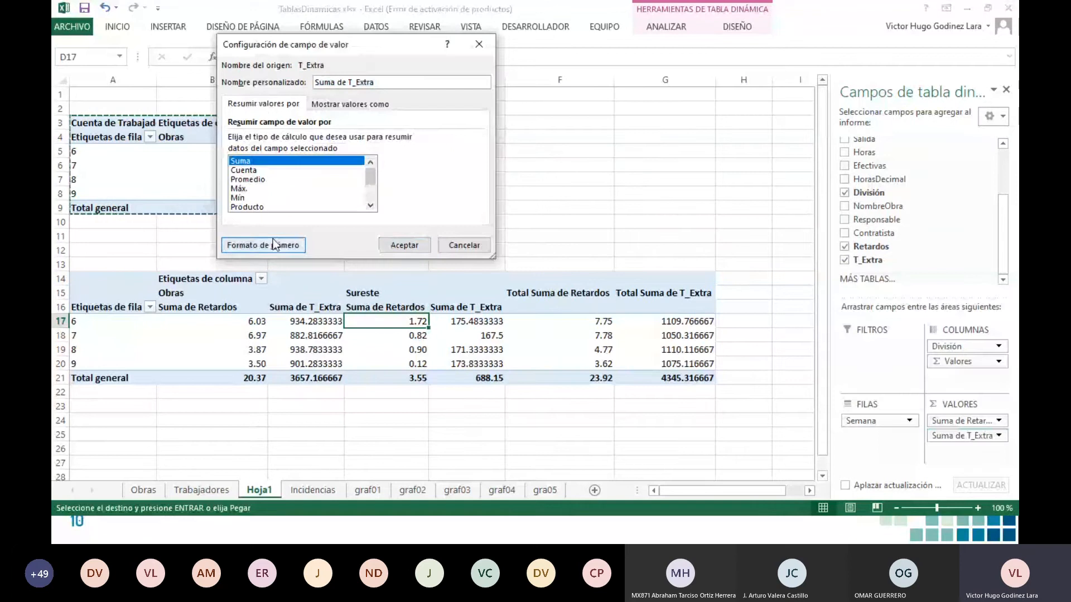
{"action": "left_click", "coordinate": [272, 239]}
{"action": "left_click", "coordinate": [212, 167]}
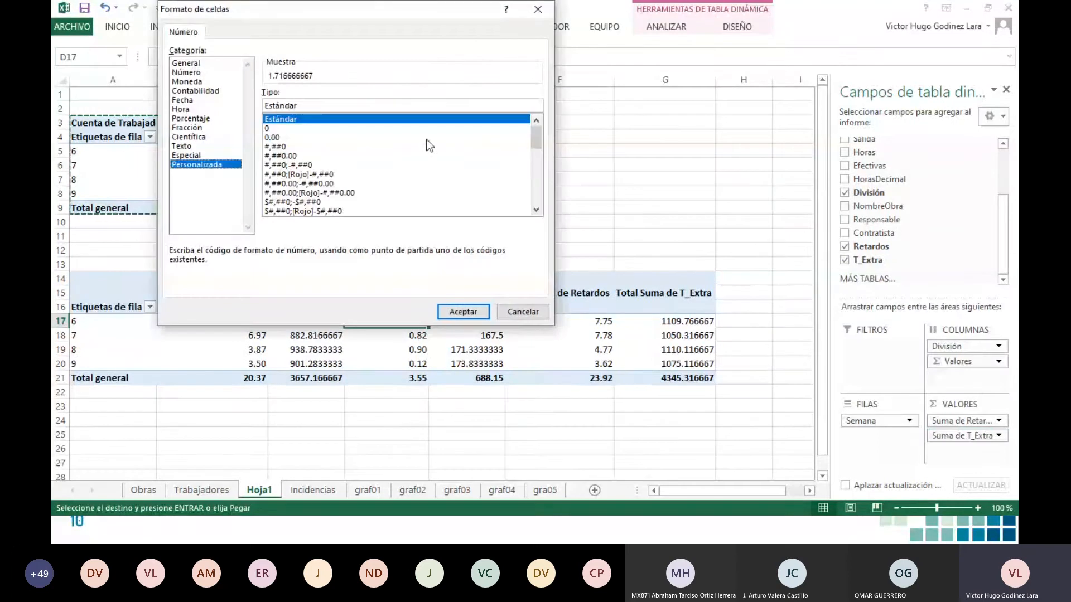
{"action": "left_click", "coordinate": [287, 157]}
{"action": "left_click", "coordinate": [462, 311]}
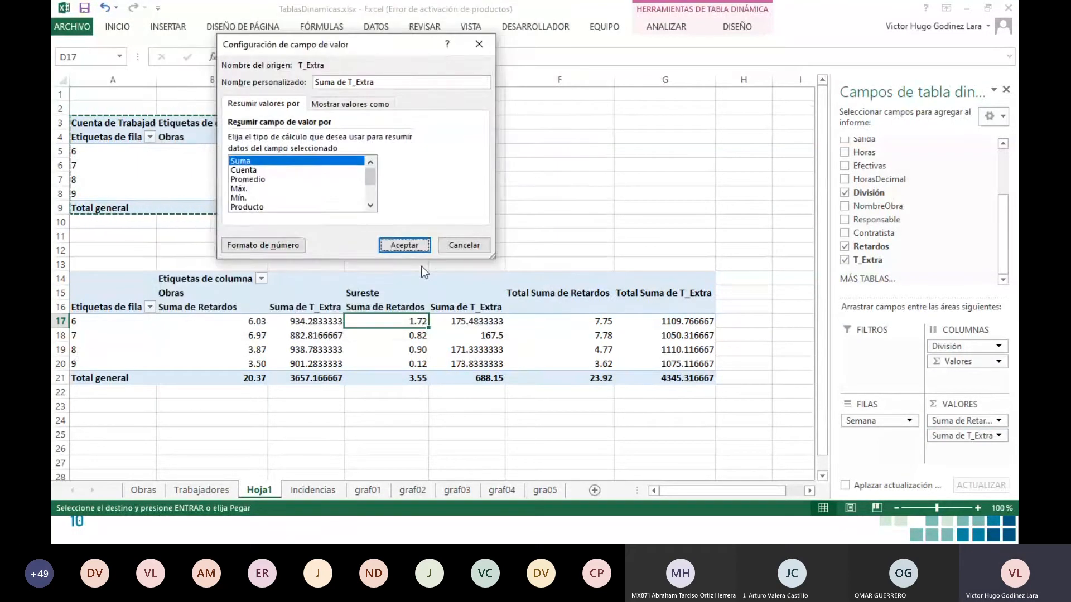
{"action": "left_click", "coordinate": [409, 244]}
{"action": "left_click", "coordinate": [396, 412]}
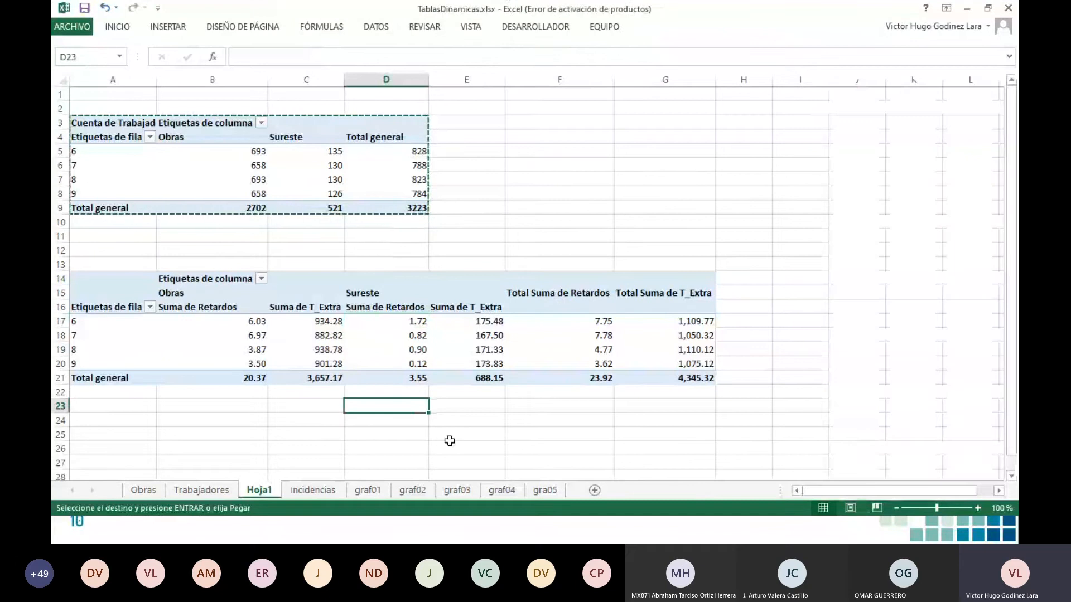
Step: Remove División from the columns of the second pivot table
{"action": "left_click", "coordinate": [390, 337]}
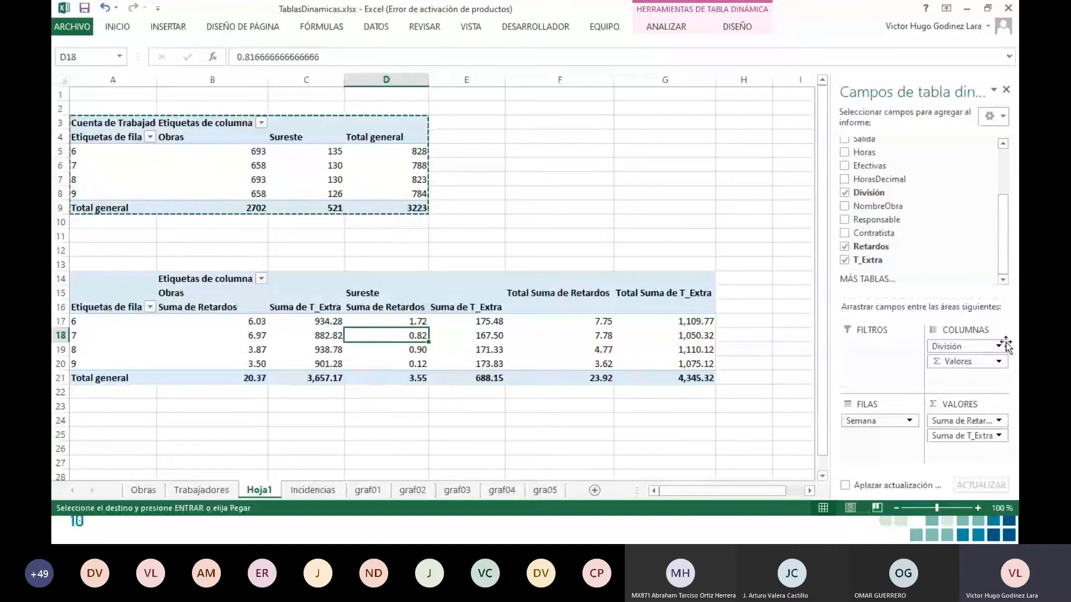
{"action": "left_click_drag", "start_coordinate": [1005, 344], "coordinate": [957, 239]}
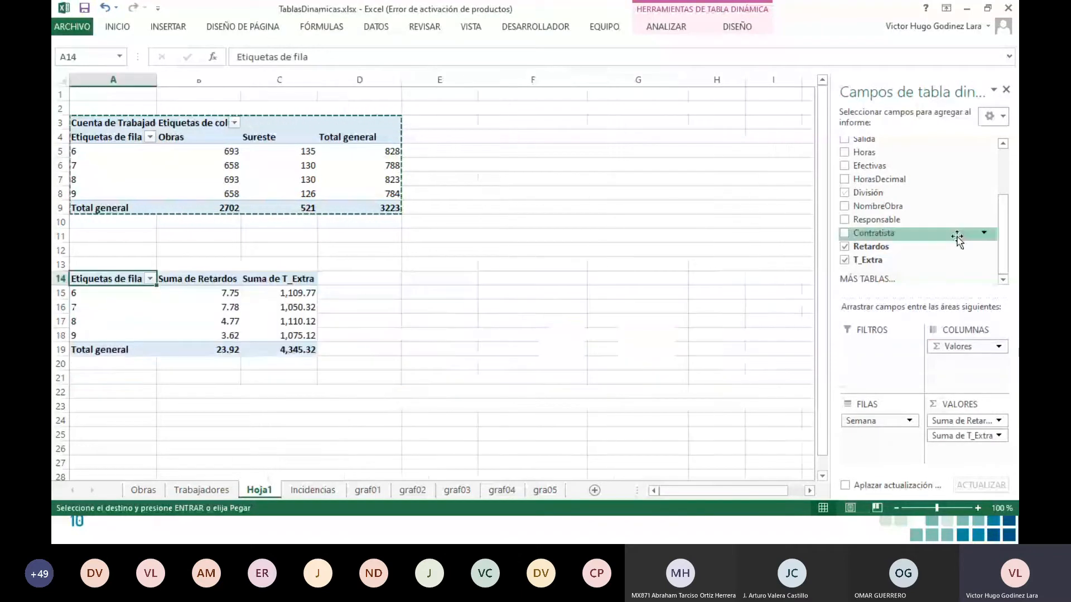
{"action": "left_click", "coordinate": [439, 337]}
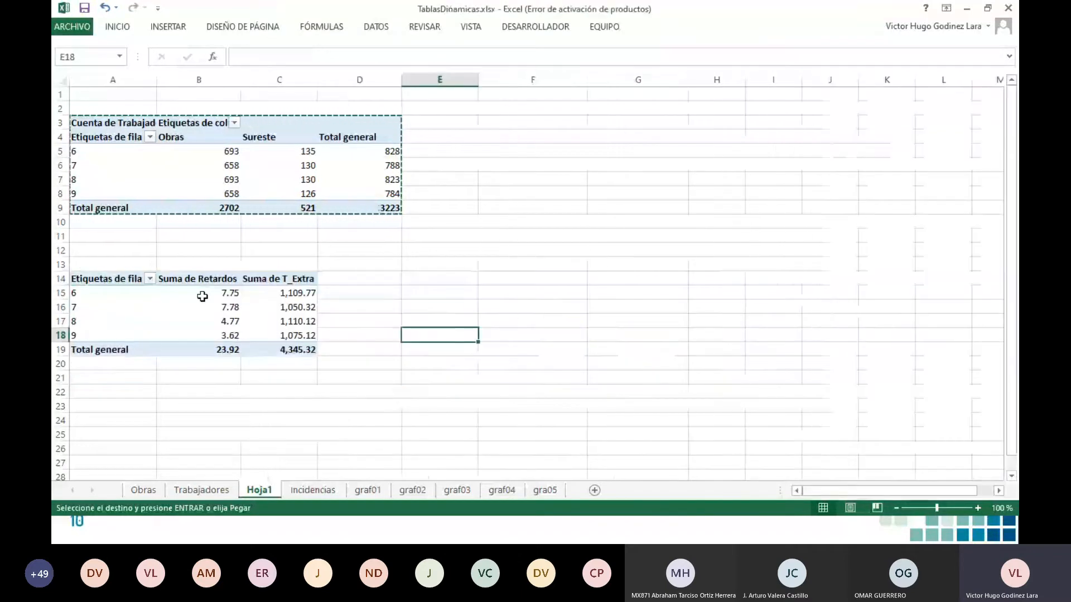
Step: Examine the weekly Retardos and T_Extra sums in the second pivot table
{"action": "left_click_drag", "start_coordinate": [84, 293], "coordinate": [86, 337]}
{"action": "left_click_drag", "start_coordinate": [528, 416], "coordinate": [524, 410]}
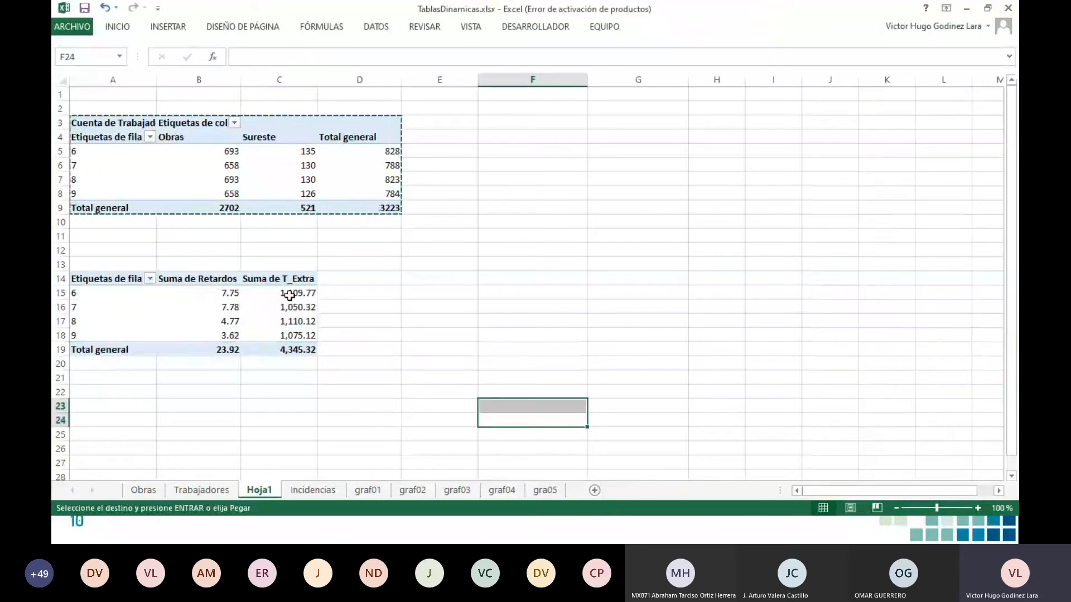
{"action": "left_click_drag", "start_coordinate": [289, 295], "coordinate": [120, 341]}
{"action": "left_click", "coordinate": [329, 438]}
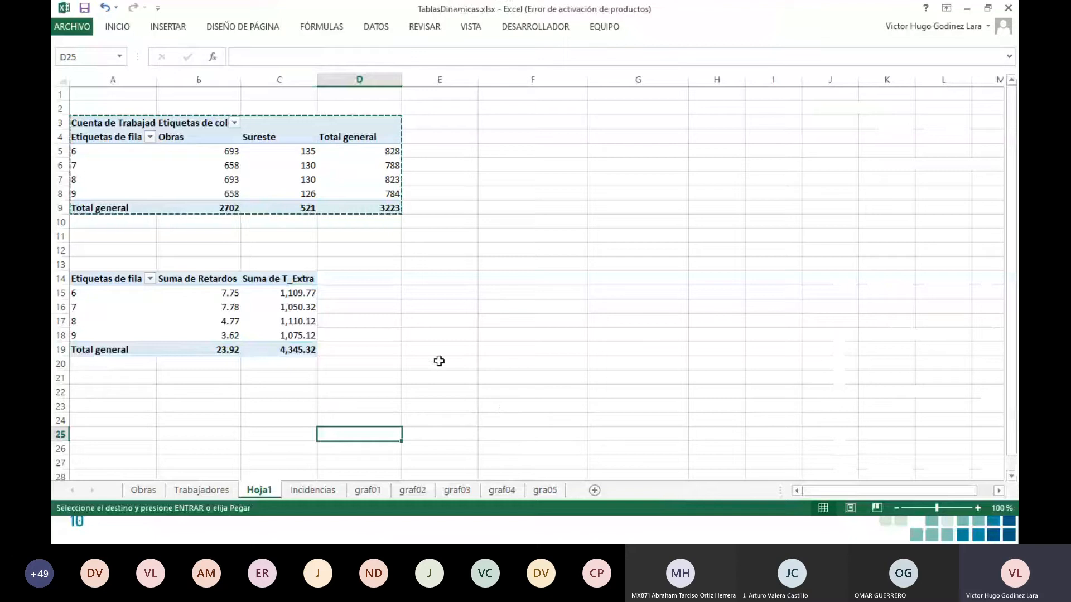
{"action": "left_click", "coordinate": [286, 296]}
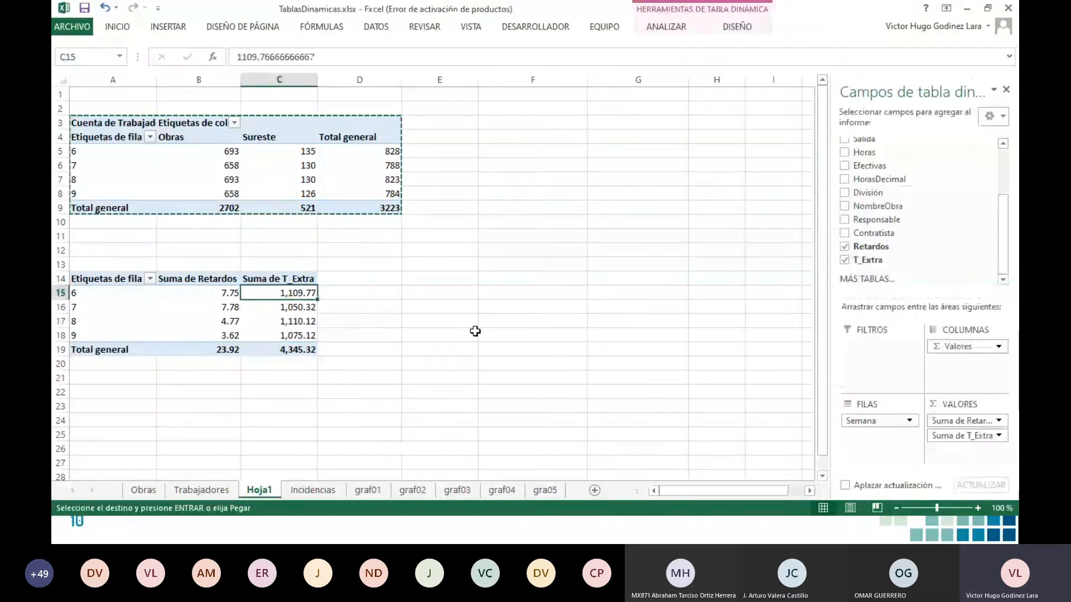
Step: Clear the pending copy selection around the Trabajador count pivot table
{"action": "left_click", "coordinate": [391, 179]}
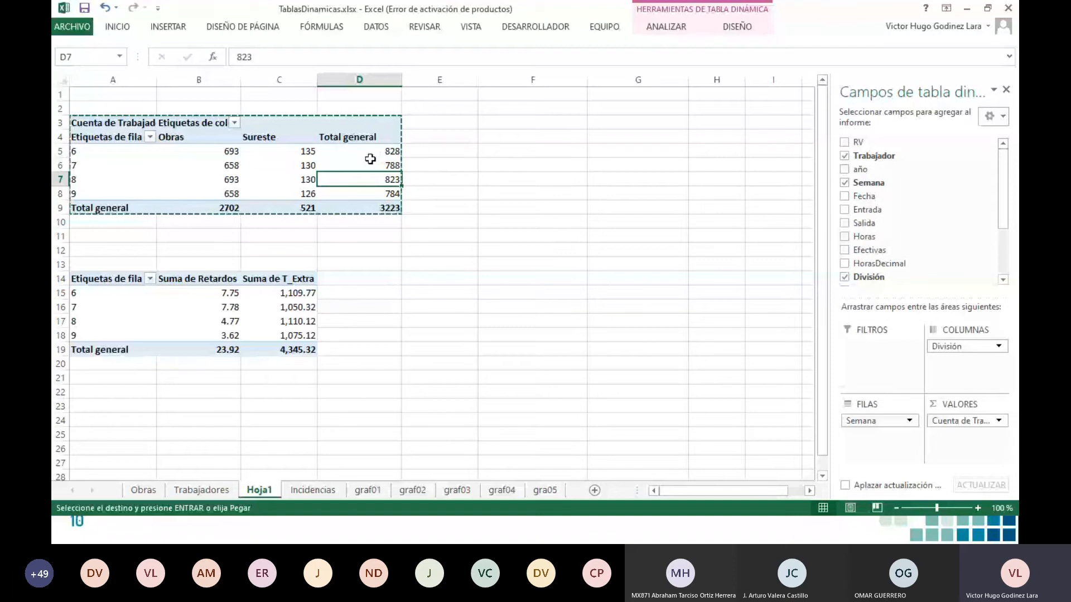
{"action": "right_click", "coordinate": [223, 166]}
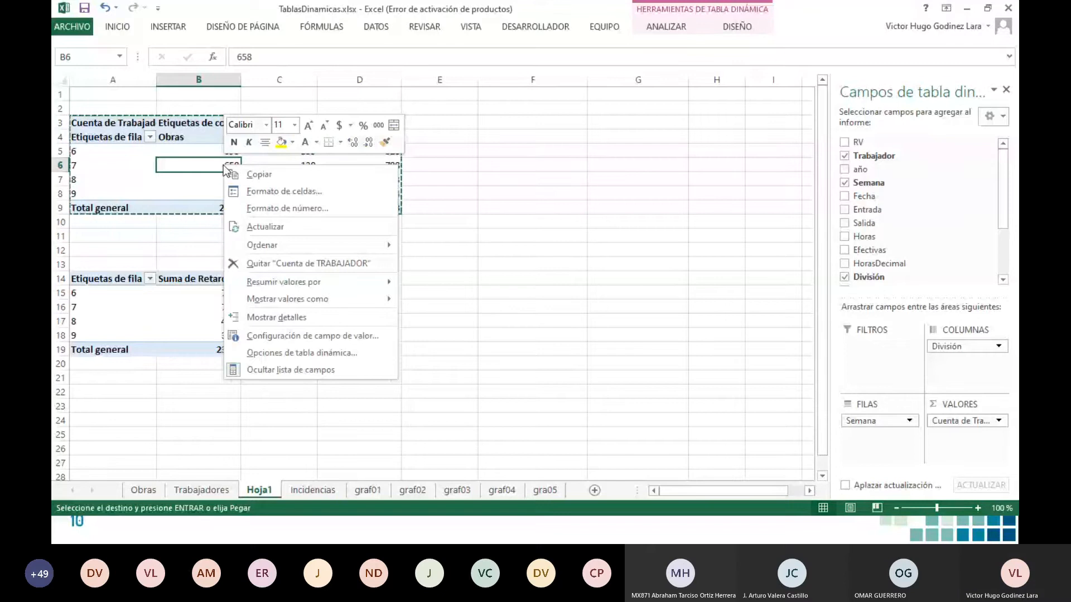
{"action": "key", "text": "Escape"}
{"action": "key", "text": "Escape"}
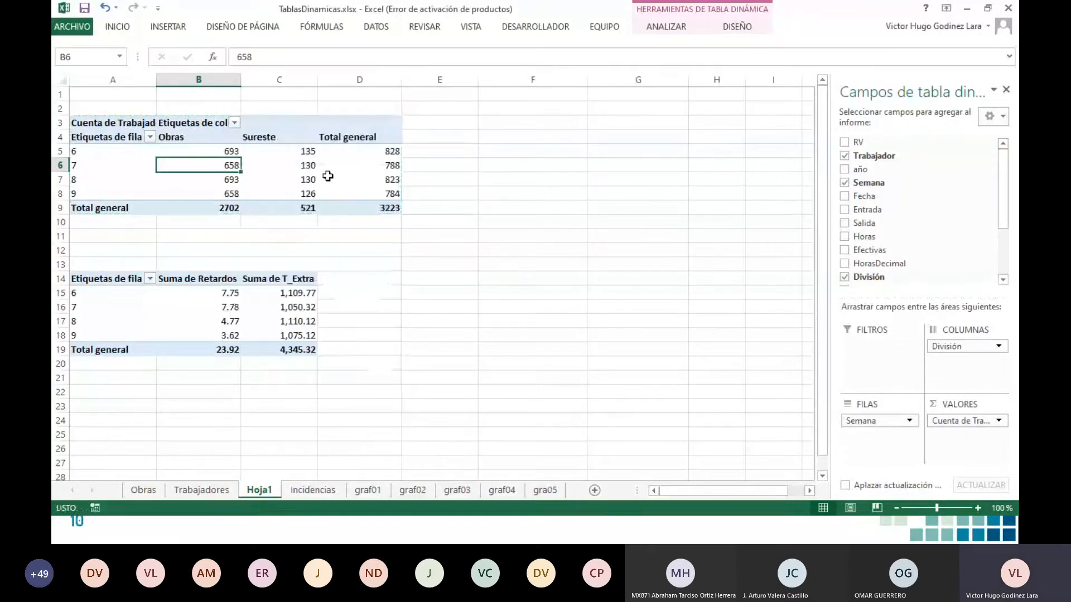
Step: Look at the chart types available for insertion, including the pivot chart, for the Trabajador count pivot table
{"action": "left_click", "coordinate": [270, 169]}
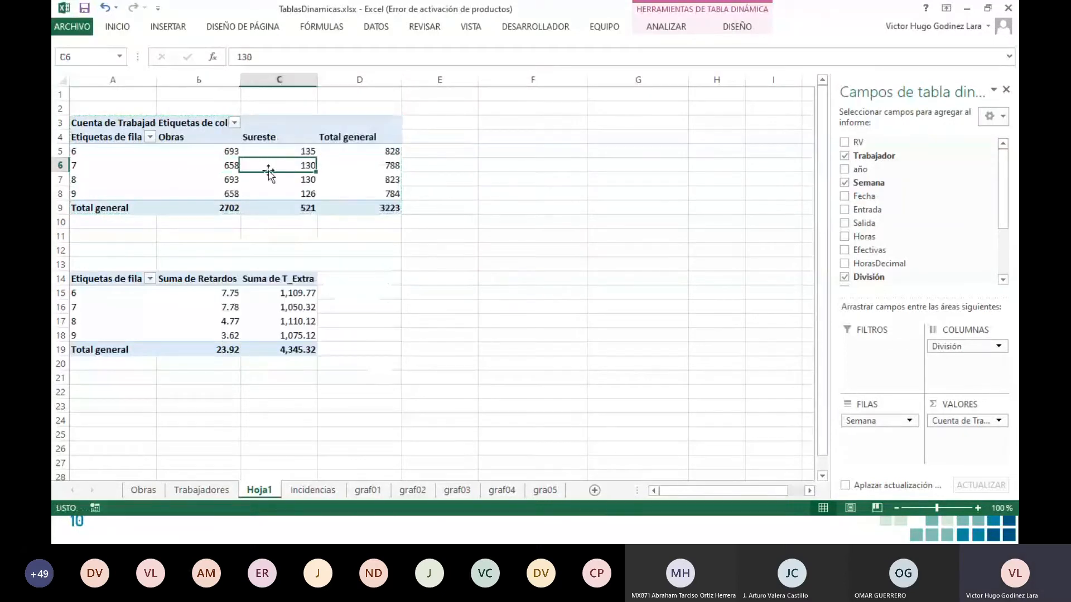
{"action": "left_click", "coordinate": [168, 29]}
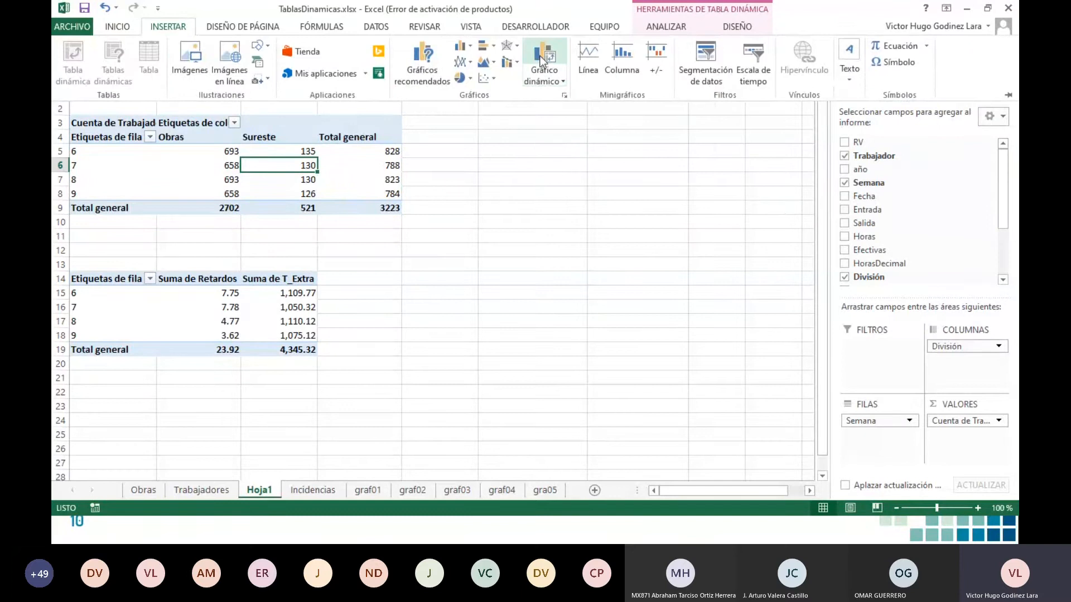
{"action": "left_click", "coordinate": [363, 262]}
{"action": "left_click", "coordinate": [357, 179]}
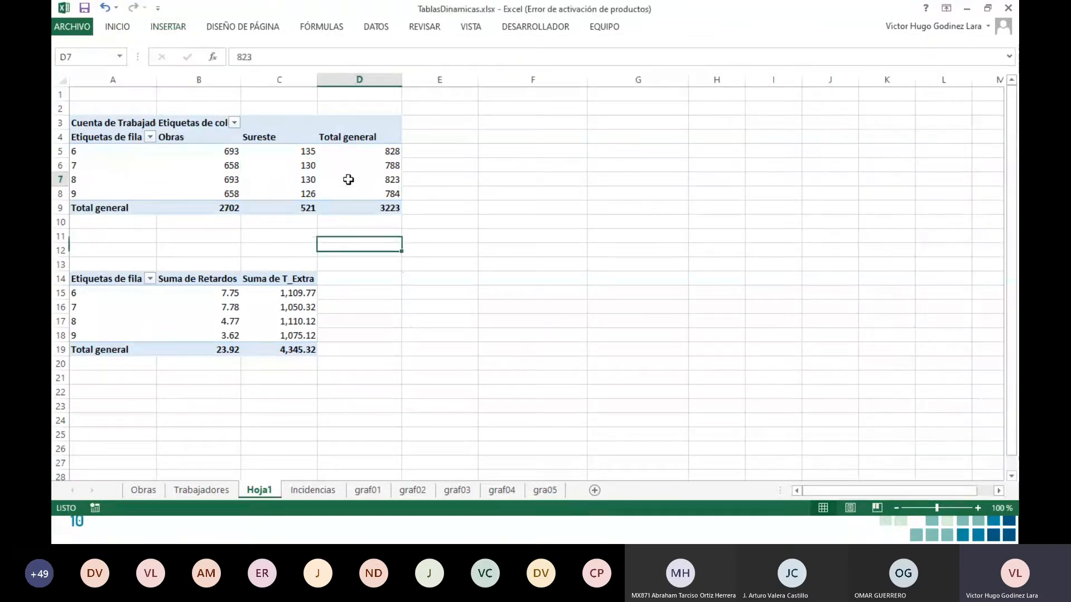
Step: Insert a clustered column pivot chart for the Trabajador count pivot table and place it beside that table
{"action": "left_click", "coordinate": [286, 175]}
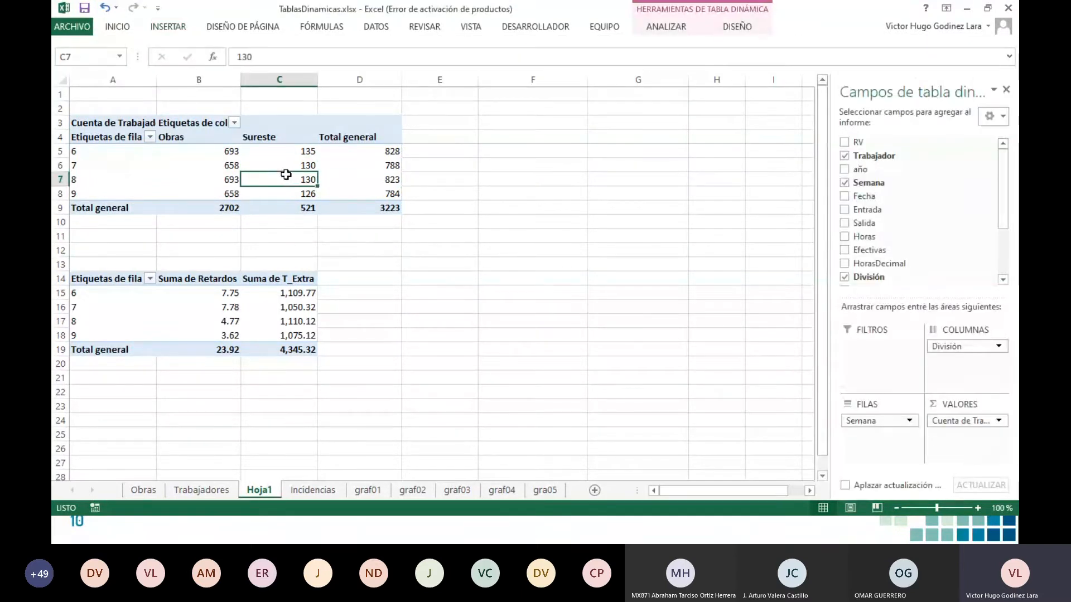
{"action": "left_click", "coordinate": [170, 29]}
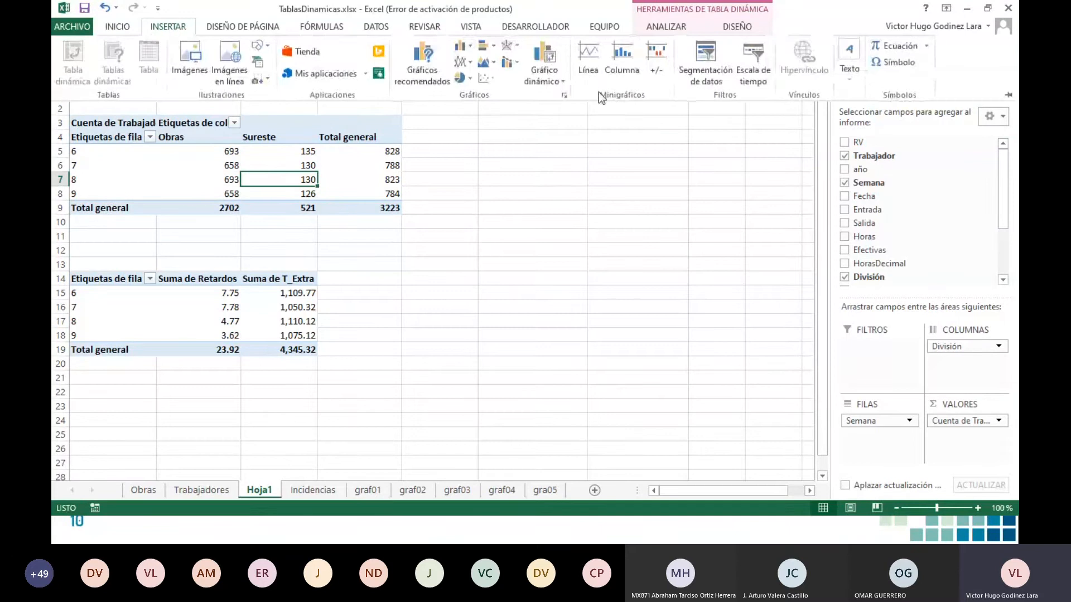
{"action": "left_click", "coordinate": [546, 55]}
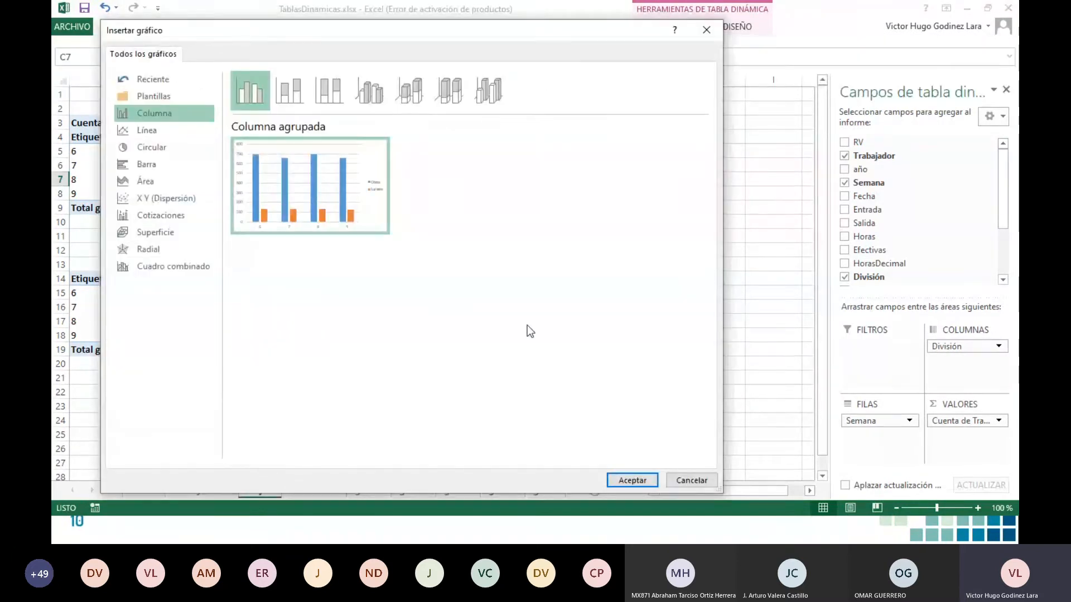
{"action": "mouse_move", "coordinate": [267, 231]}
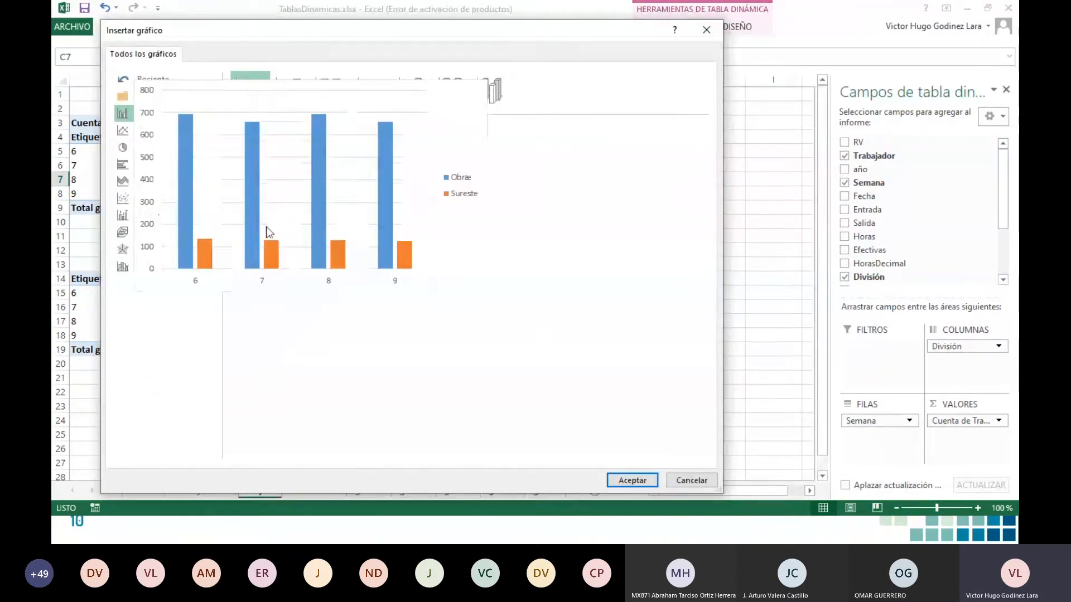
{"action": "left_click", "coordinate": [645, 483]}
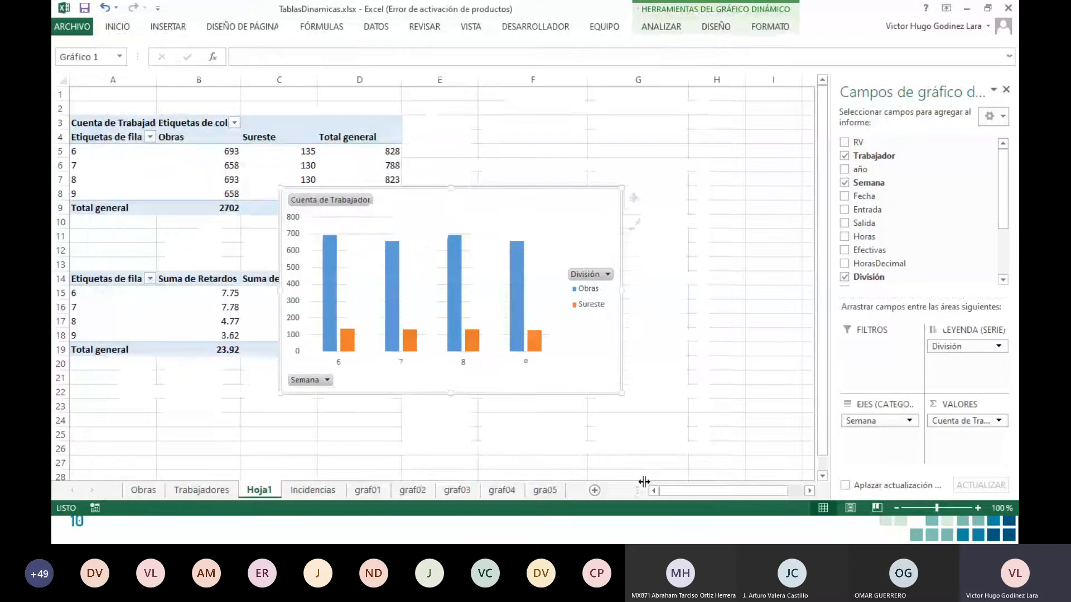
{"action": "mouse_move", "coordinate": [461, 199]}
{"action": "left_mouse_down"}
{"action": "mouse_move", "coordinate": [624, 184]}
{"action": "mouse_move", "coordinate": [597, 113]}
{"action": "left_mouse_up"}
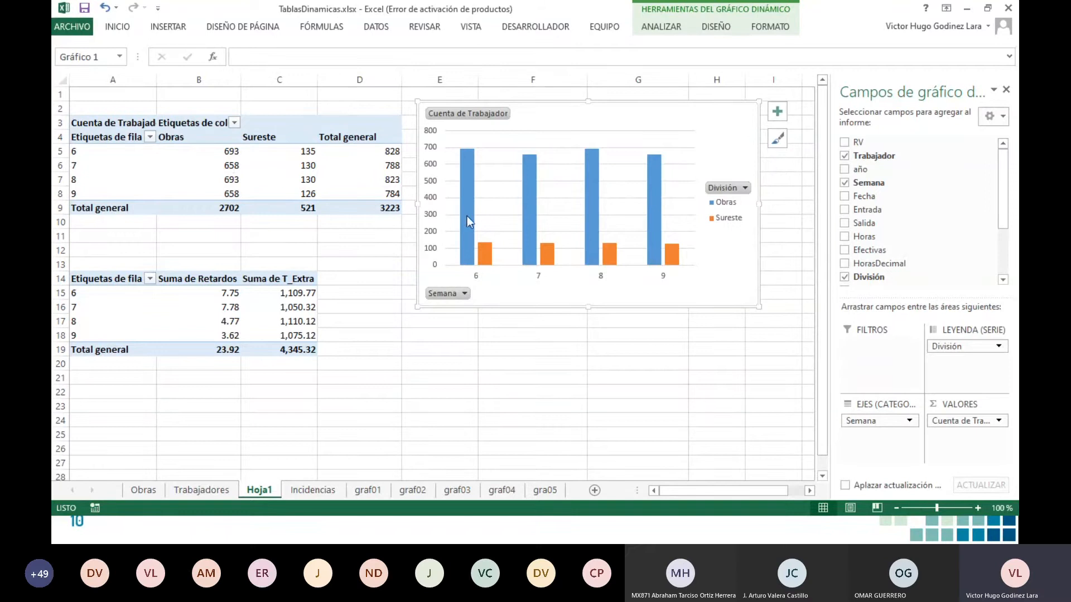
Step: Add data labels to the Obras and Sureste series of the Trabajador count chart
{"action": "left_click", "coordinate": [468, 158]}
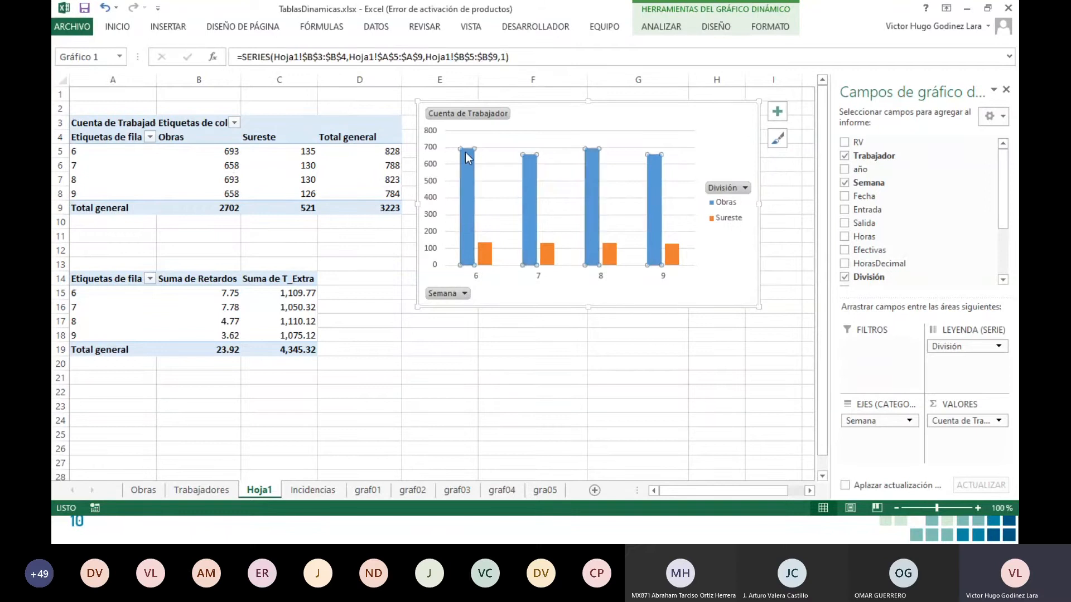
{"action": "right_click", "coordinate": [467, 154]}
{"action": "mouse_move", "coordinate": [516, 291]}
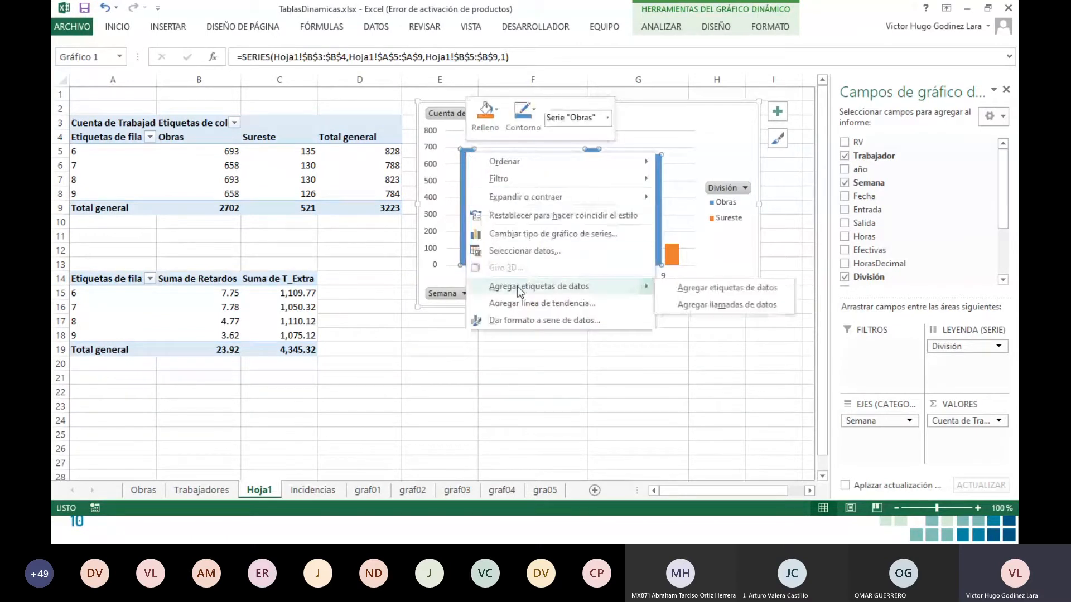
{"action": "left_click", "coordinate": [718, 290]}
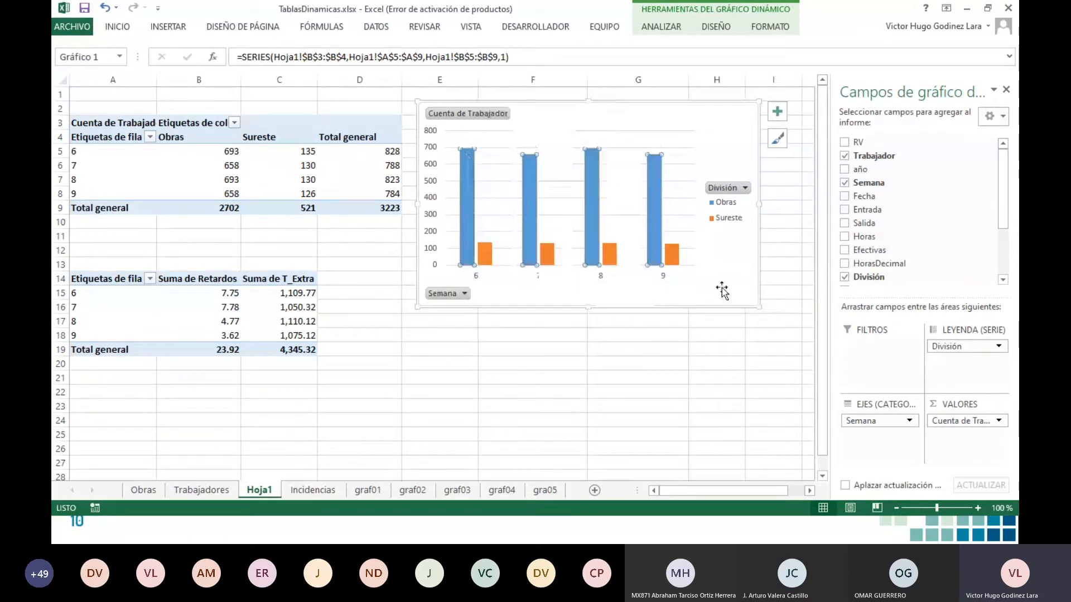
{"action": "left_click", "coordinate": [488, 251]}
{"action": "right_click", "coordinate": [487, 251]}
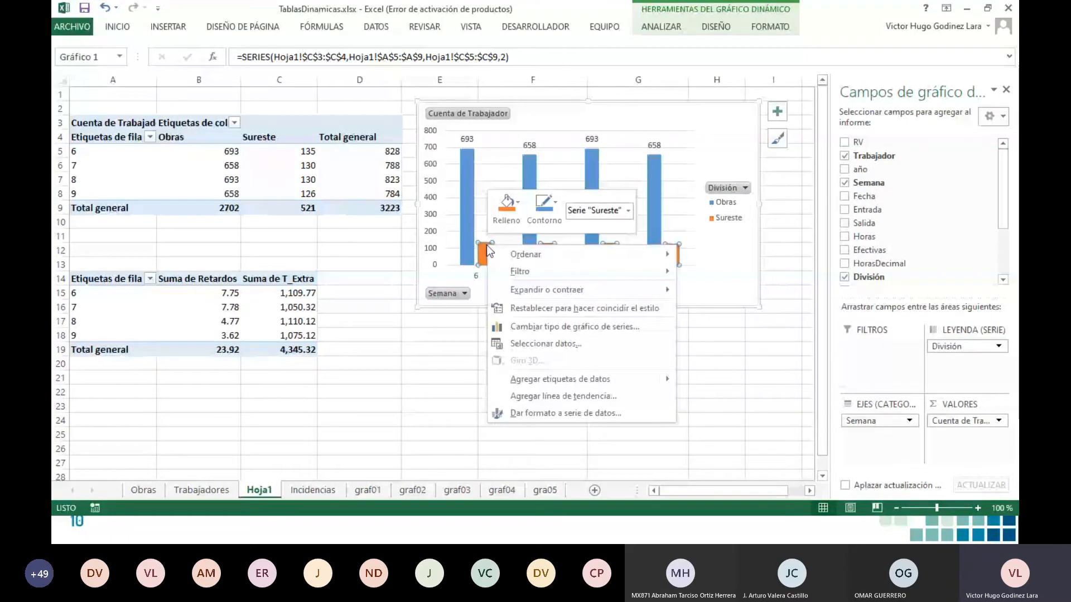
{"action": "mouse_move", "coordinate": [562, 383]}
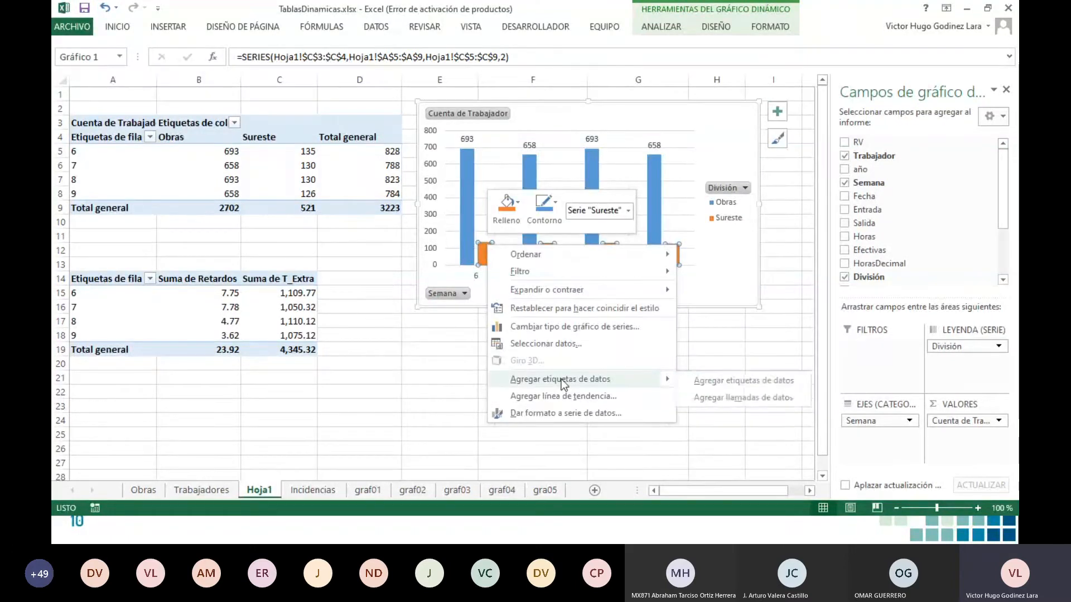
{"action": "left_click", "coordinate": [696, 381]}
{"action": "left_click", "coordinate": [568, 390]}
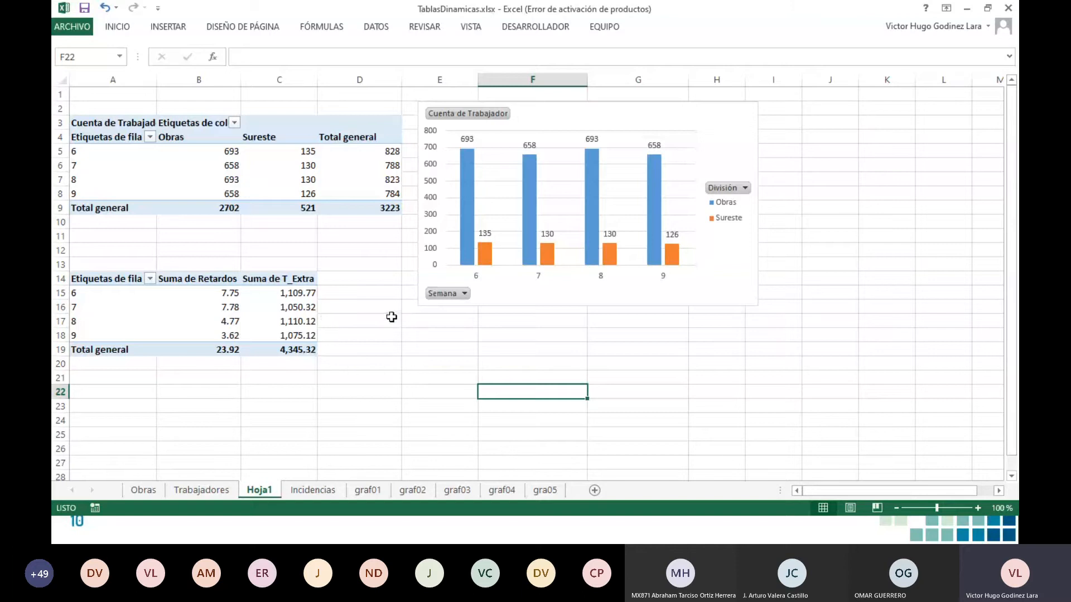
Step: Move the Retardos and T_Extra pivot table down so it starts at cell A26
{"action": "scroll", "coordinate": [393, 311], "scroll_direction": "down", "scroll_amount": 2}
{"action": "left_click_drag", "start_coordinate": [289, 269], "coordinate": [115, 161]}
{"action": "left_click", "coordinate": [335, 287]}
{"action": "left_click_drag", "start_coordinate": [334, 287], "coordinate": [120, 346]}
{"action": "left_click", "coordinate": [520, 327]}
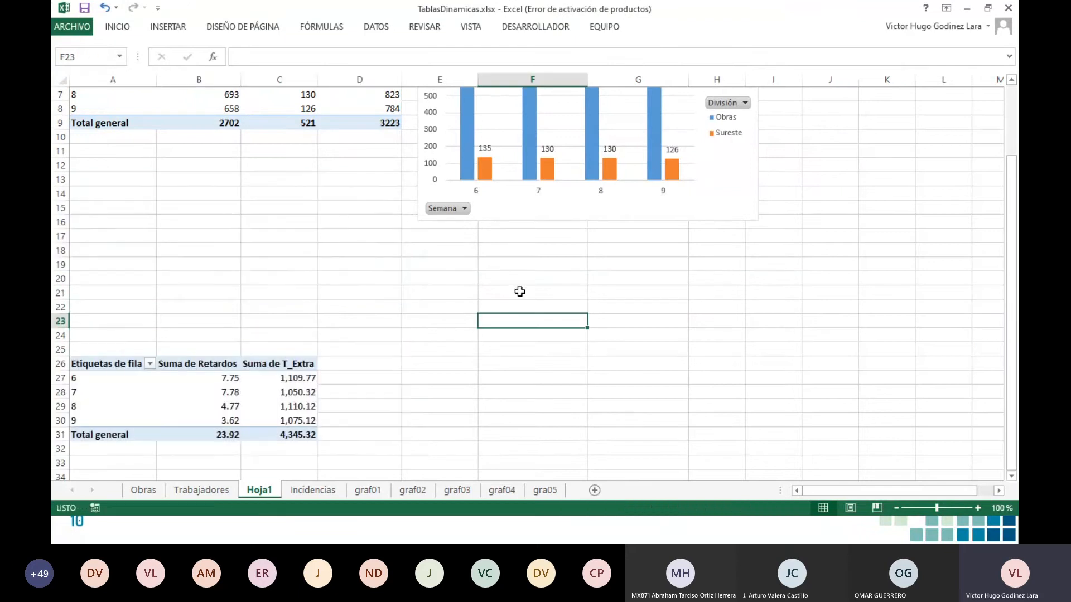
Step: Insert a clustered column pivot chart for the Retardos and T_Extra pivot table and place it beside that table, below the first chart
{"action": "left_click", "coordinate": [219, 379]}
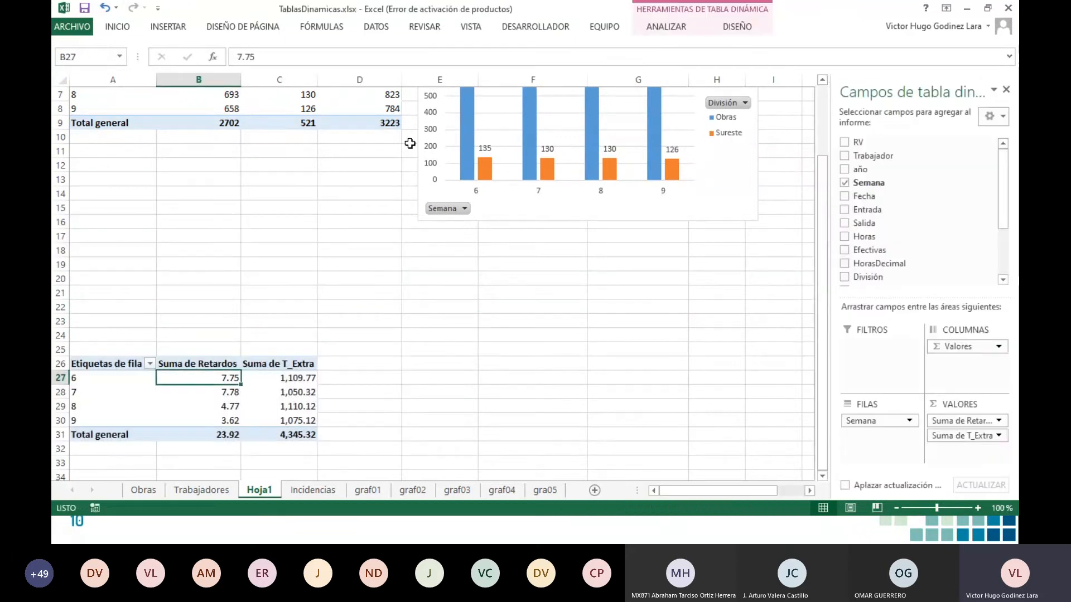
{"action": "left_click", "coordinate": [186, 27]}
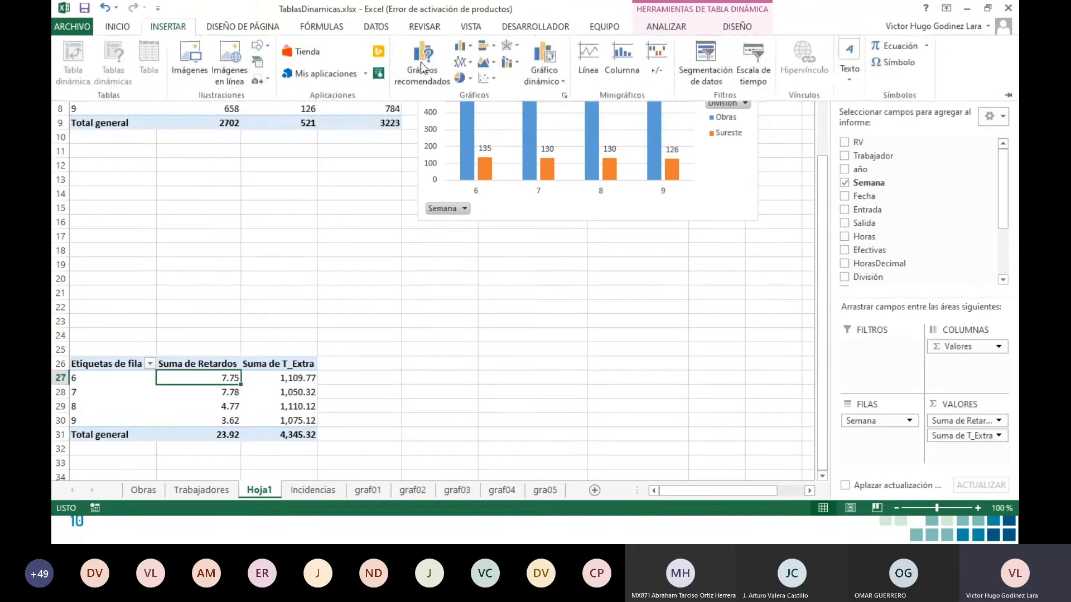
{"action": "left_click", "coordinate": [544, 51]}
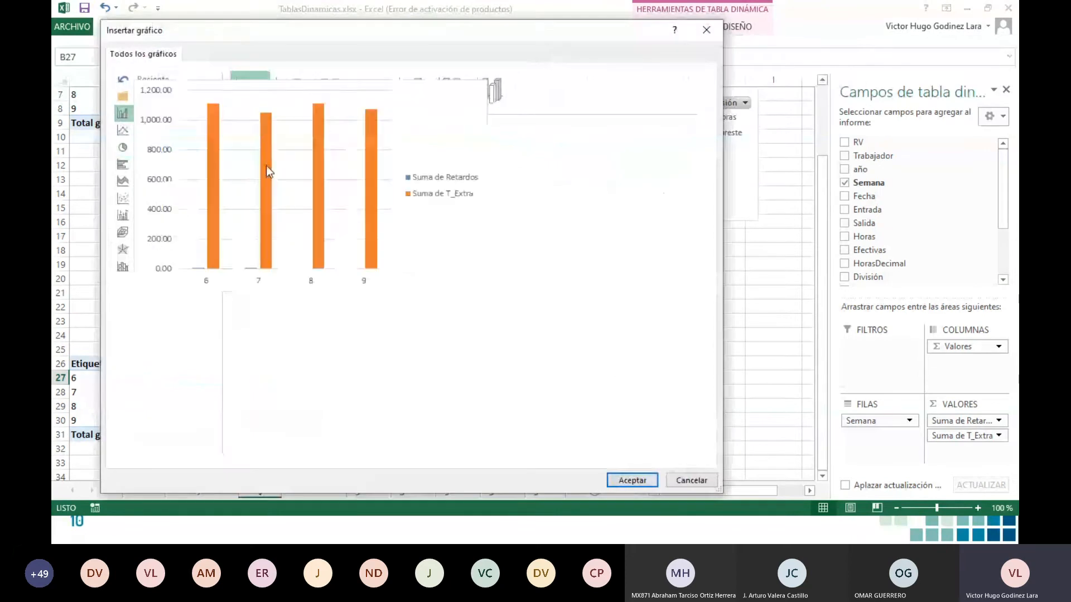
{"action": "left_click", "coordinate": [634, 481]}
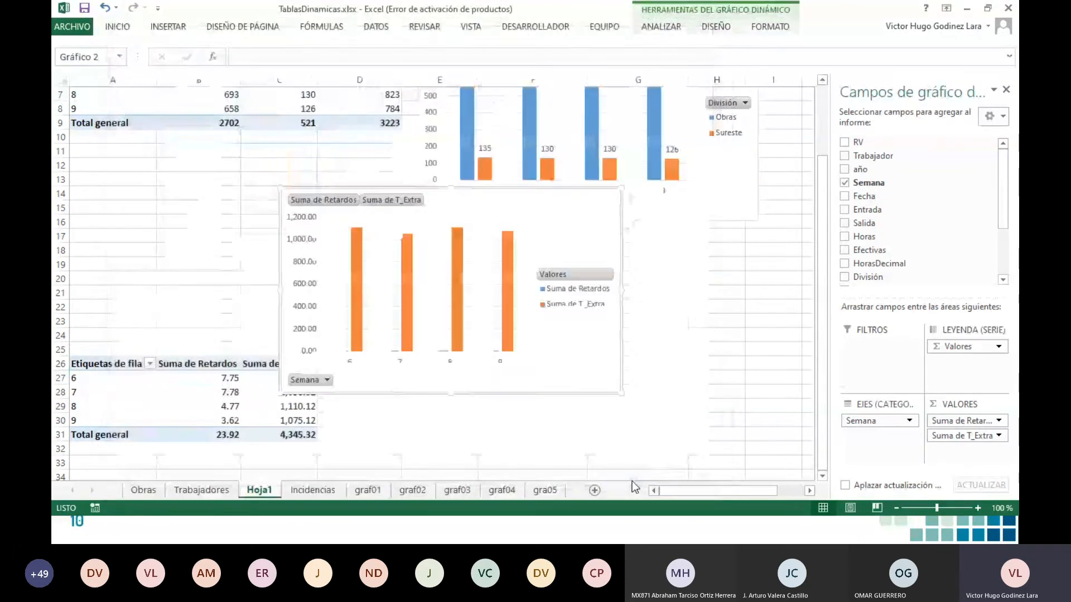
{"action": "mouse_move", "coordinate": [490, 194]}
{"action": "left_mouse_down"}
{"action": "mouse_move", "coordinate": [606, 280]}
{"action": "mouse_move", "coordinate": [573, 277]}
{"action": "left_mouse_up"}
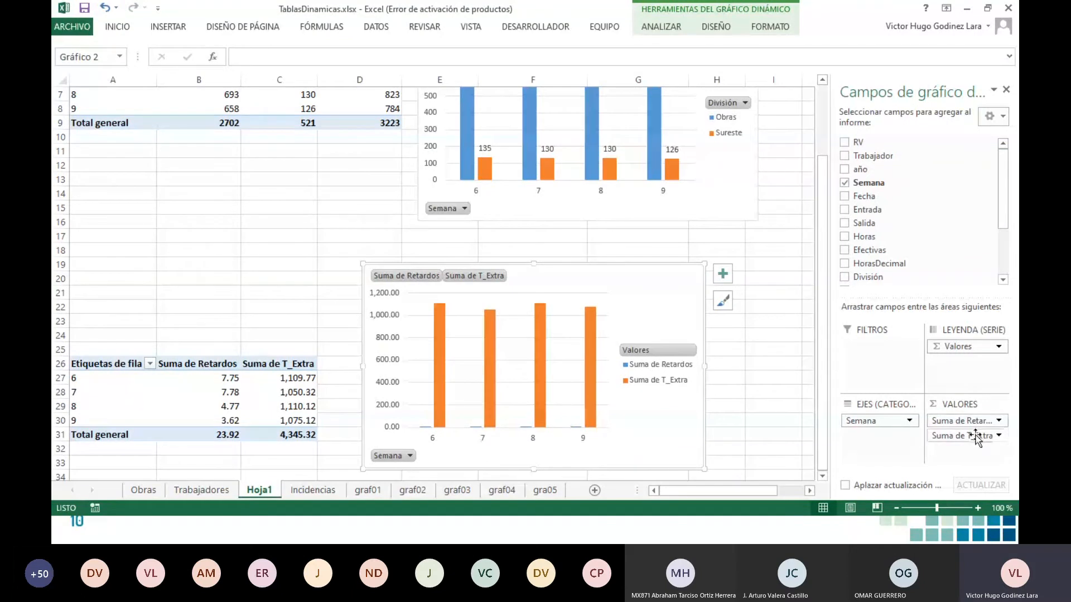
Step: Remove Suma de T_Extra from the second pivot chart's values and add data labels to its Retardos columns
{"action": "left_click_drag", "start_coordinate": [970, 435], "coordinate": [951, 220]}
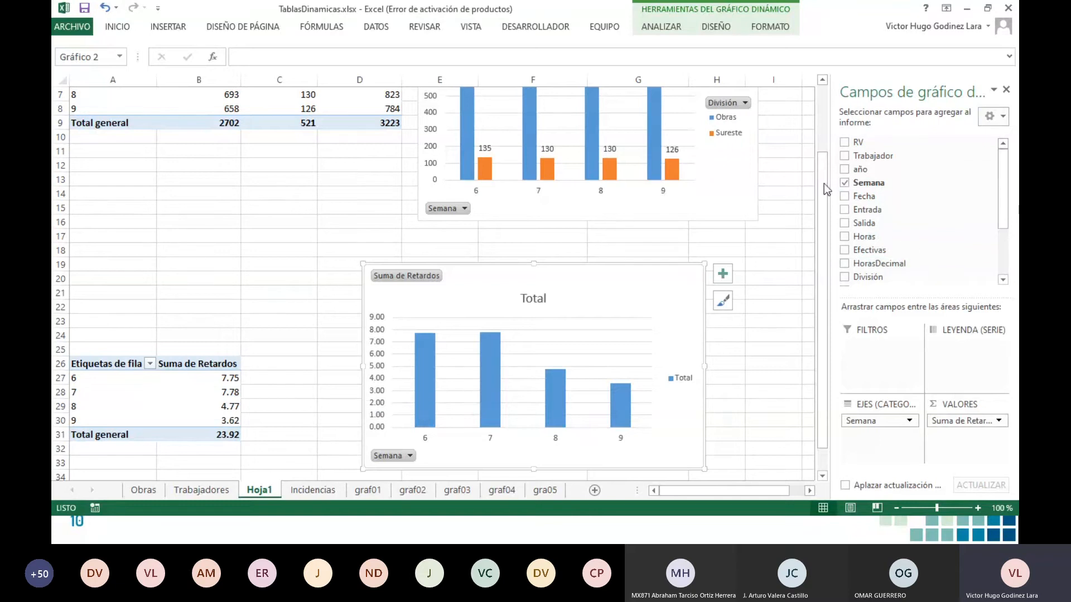
{"action": "left_click", "coordinate": [425, 337]}
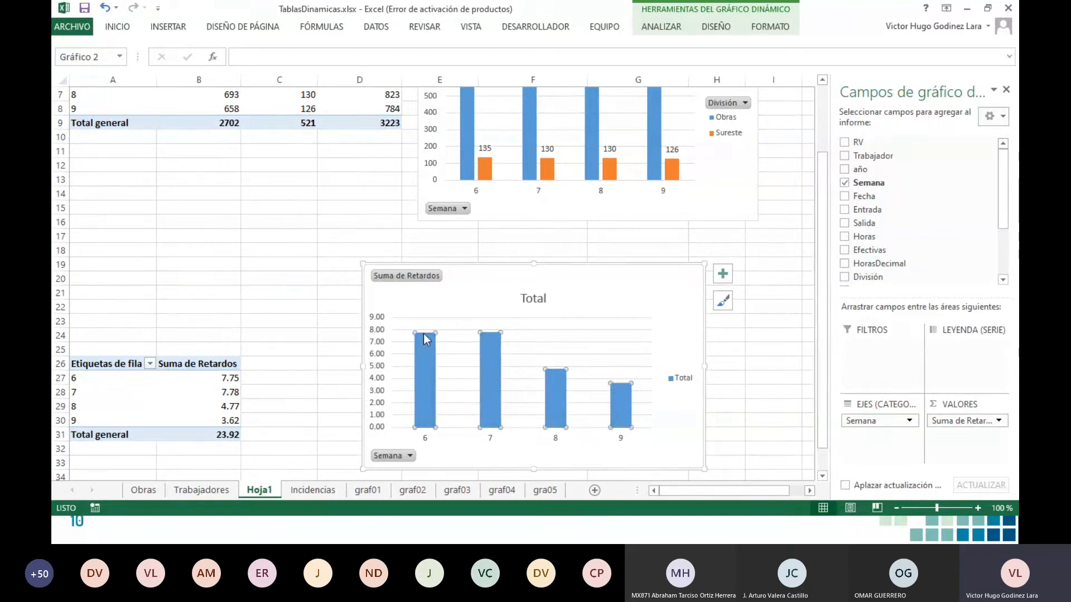
{"action": "right_click", "coordinate": [425, 338]}
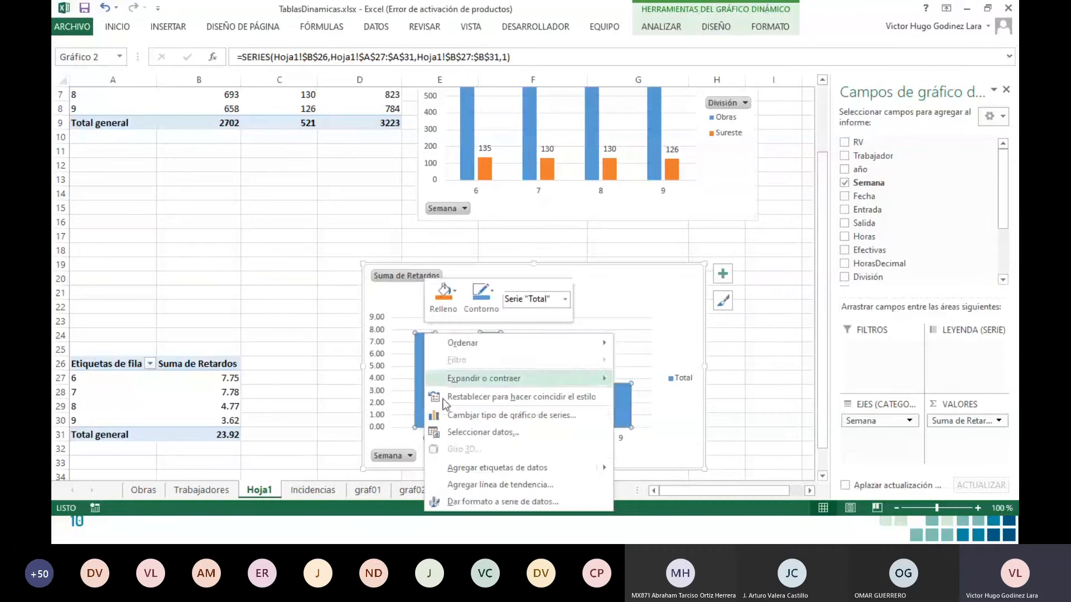
{"action": "mouse_move", "coordinate": [469, 470]}
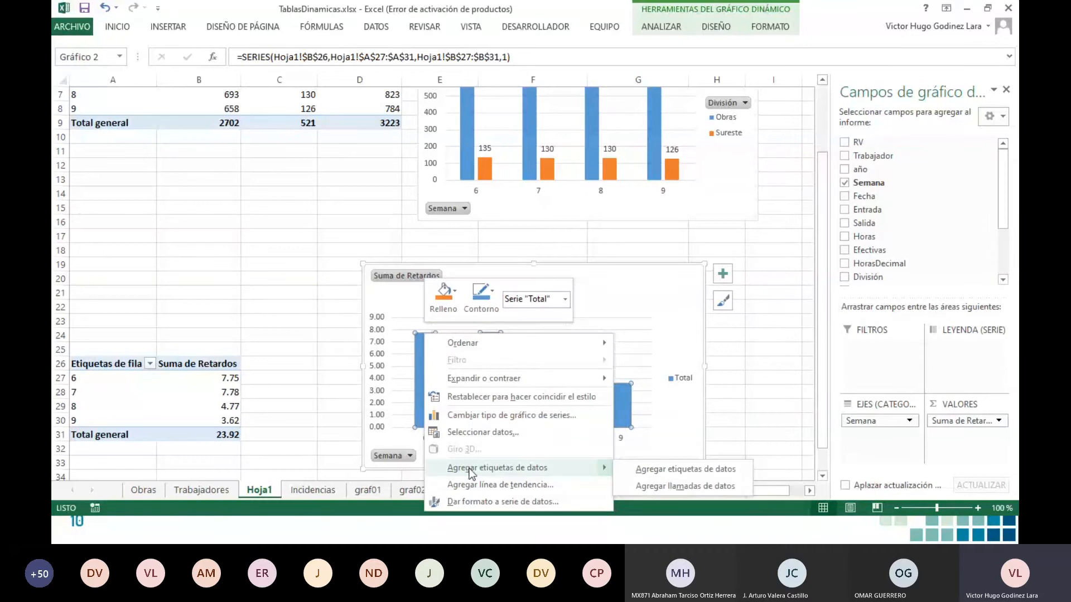
{"action": "left_click", "coordinate": [678, 473]}
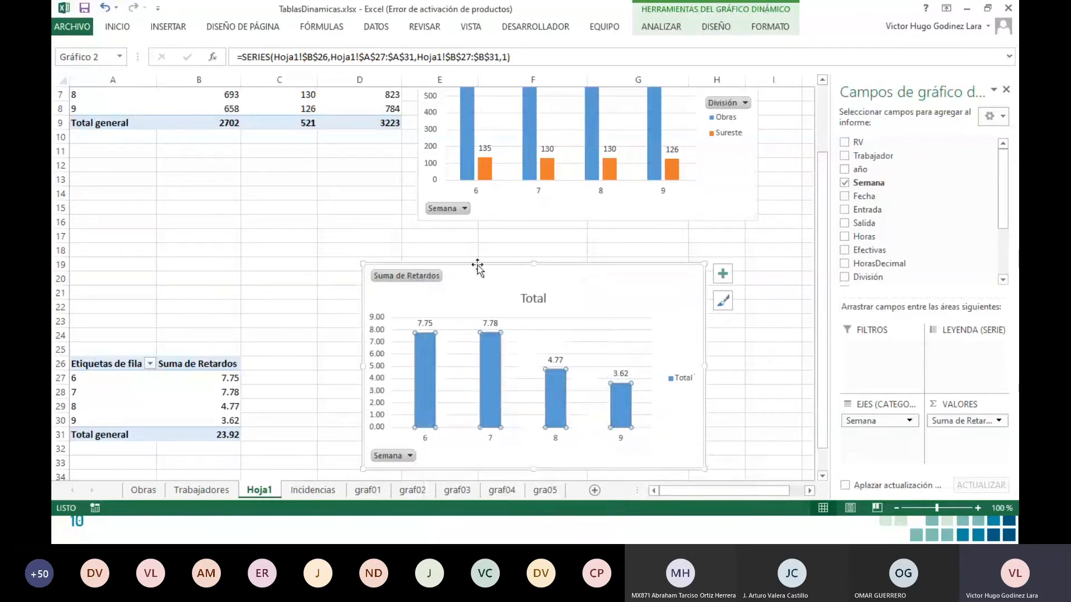
{"action": "left_click", "coordinate": [281, 265]}
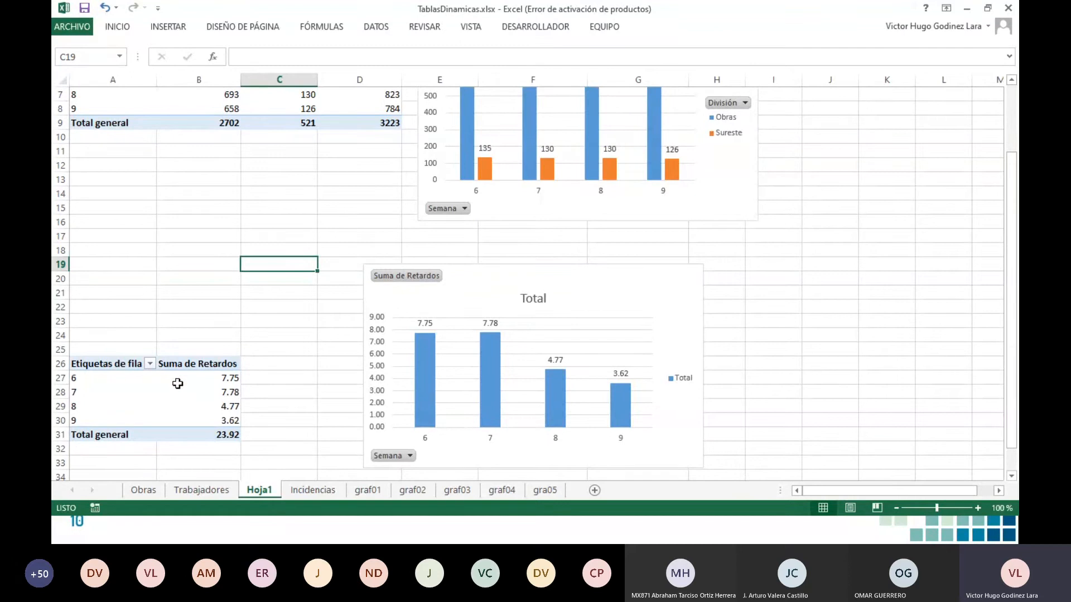
Step: Add the RV field as a report filter to the Suma de Retardos pivot table
{"action": "scroll", "coordinate": [840, 321], "scroll_direction": "up", "scroll_amount": 2}
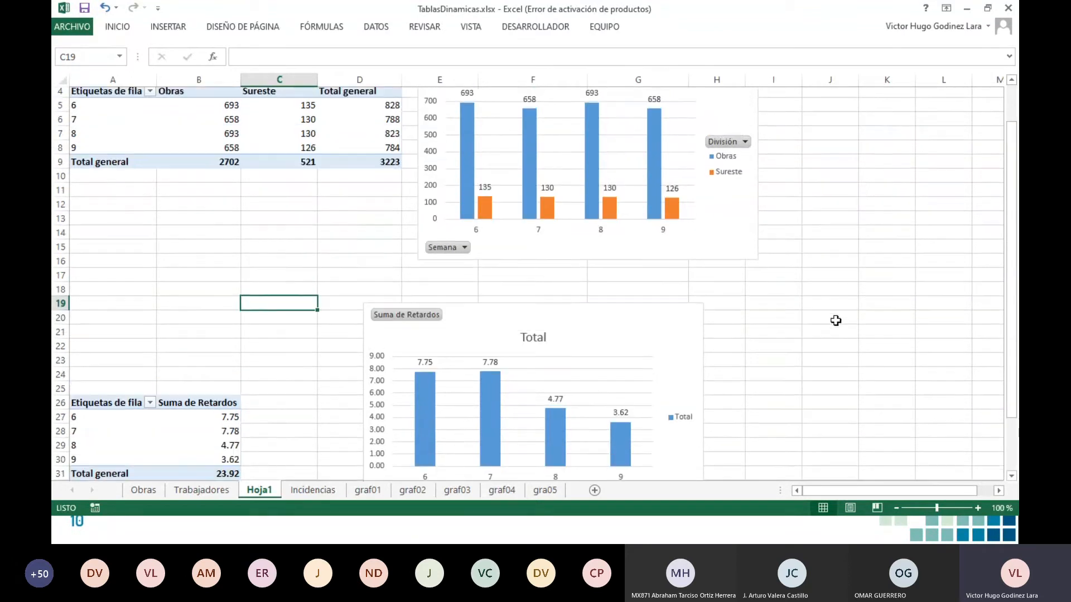
{"action": "scroll", "coordinate": [836, 320], "scroll_direction": "down", "scroll_amount": 2}
{"action": "scroll", "coordinate": [835, 321], "scroll_direction": "down", "scroll_amount": 1}
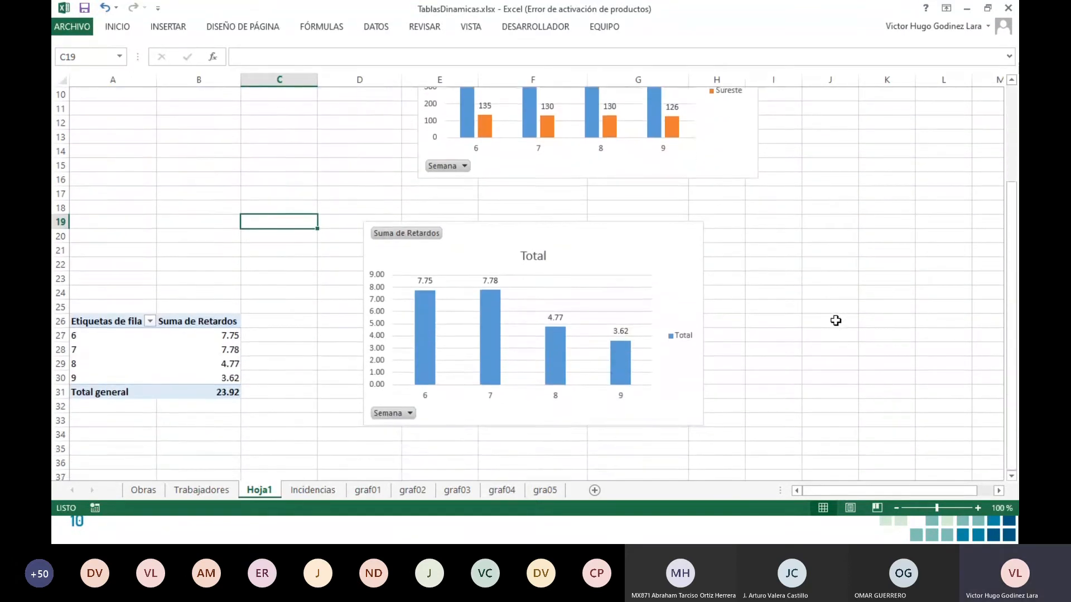
{"action": "scroll", "coordinate": [835, 319], "scroll_direction": "up", "scroll_amount": 3}
{"action": "scroll", "coordinate": [240, 292], "scroll_direction": "down", "scroll_amount": 3}
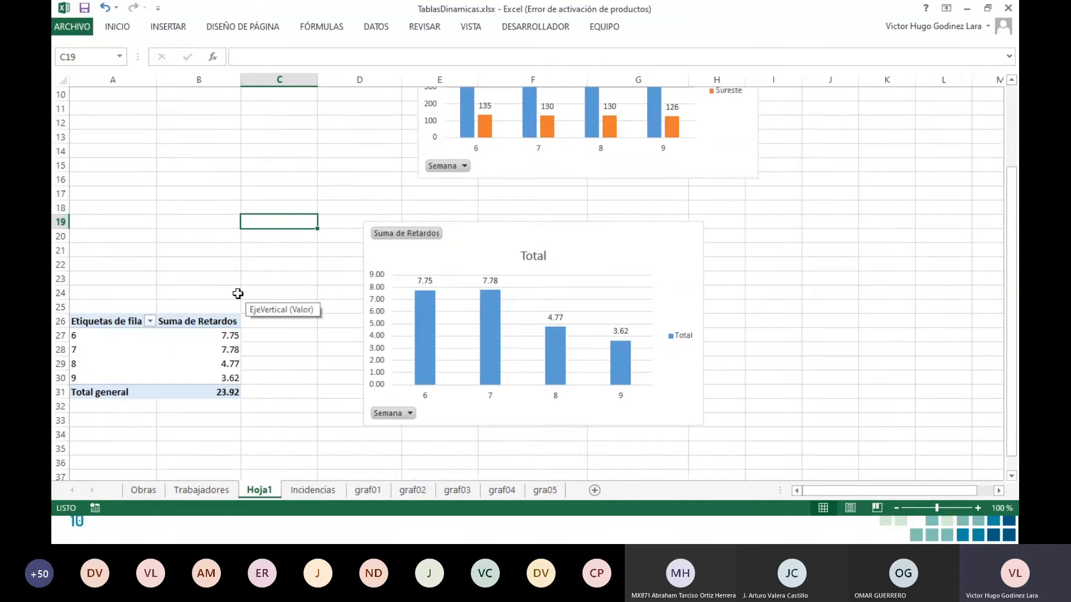
{"action": "left_click", "coordinate": [232, 350]}
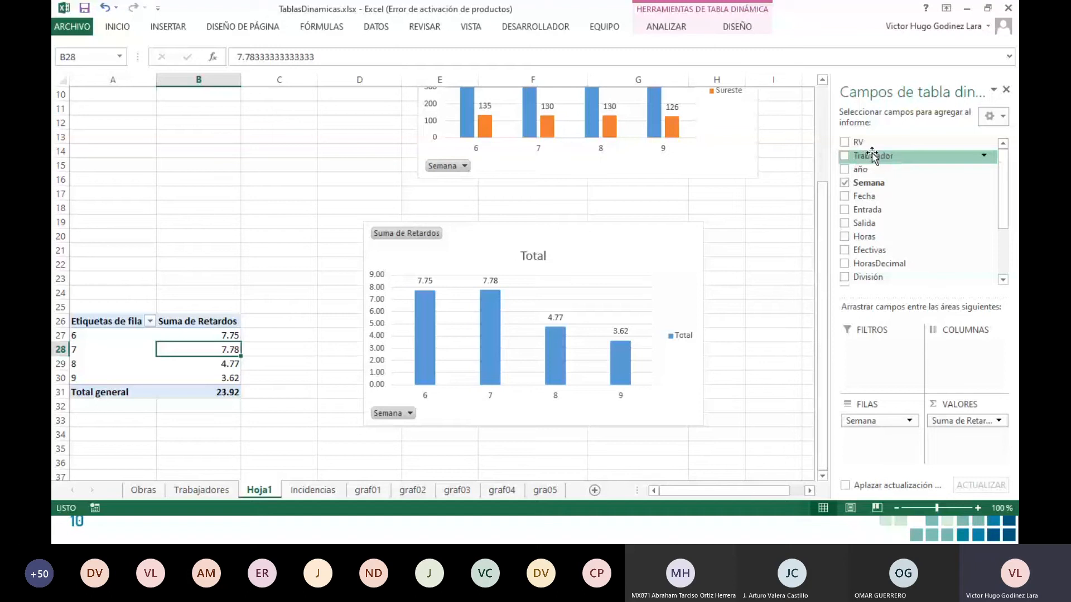
{"action": "left_click_drag", "start_coordinate": [860, 143], "coordinate": [871, 359]}
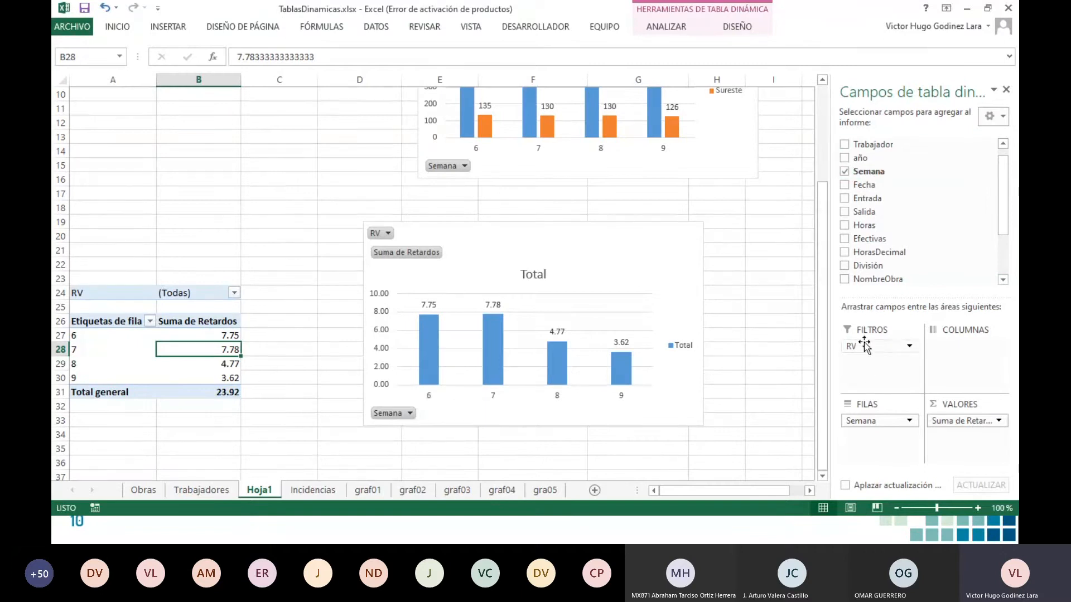
Step: Filter the Retardos pivot table by RV with multiple selection enabled, keeping only D19-007
{"action": "left_click", "coordinate": [234, 293]}
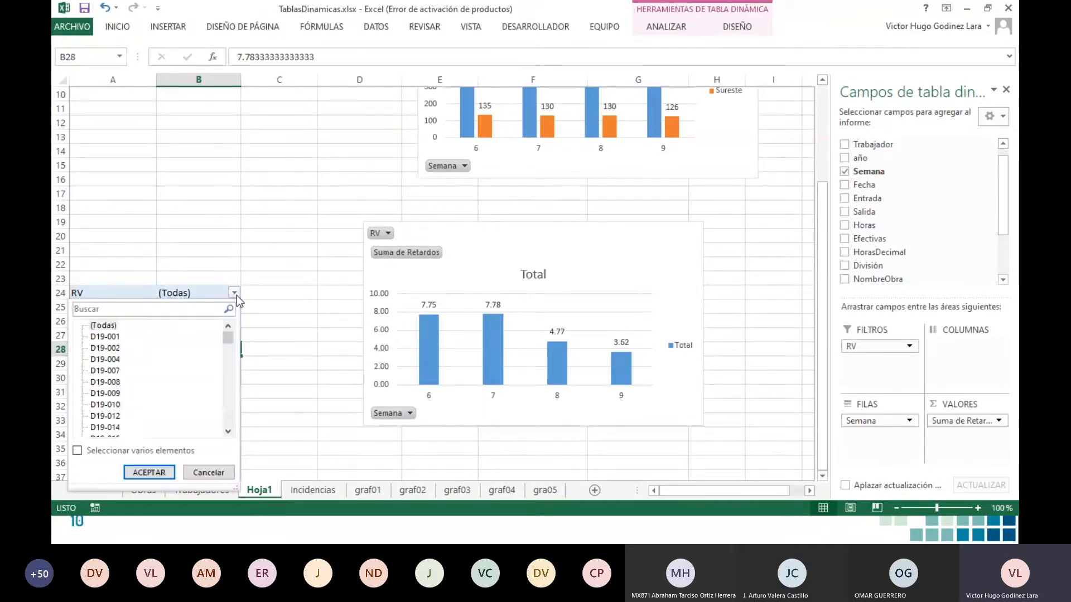
{"action": "left_click", "coordinate": [79, 451]}
{"action": "left_click", "coordinate": [93, 326]}
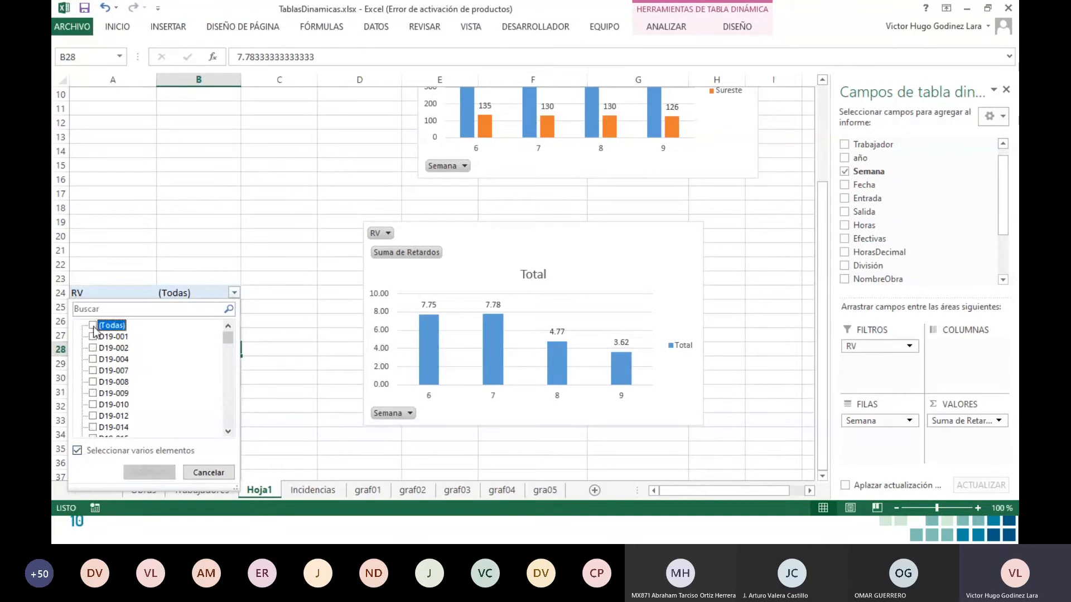
{"action": "left_click", "coordinate": [93, 371]}
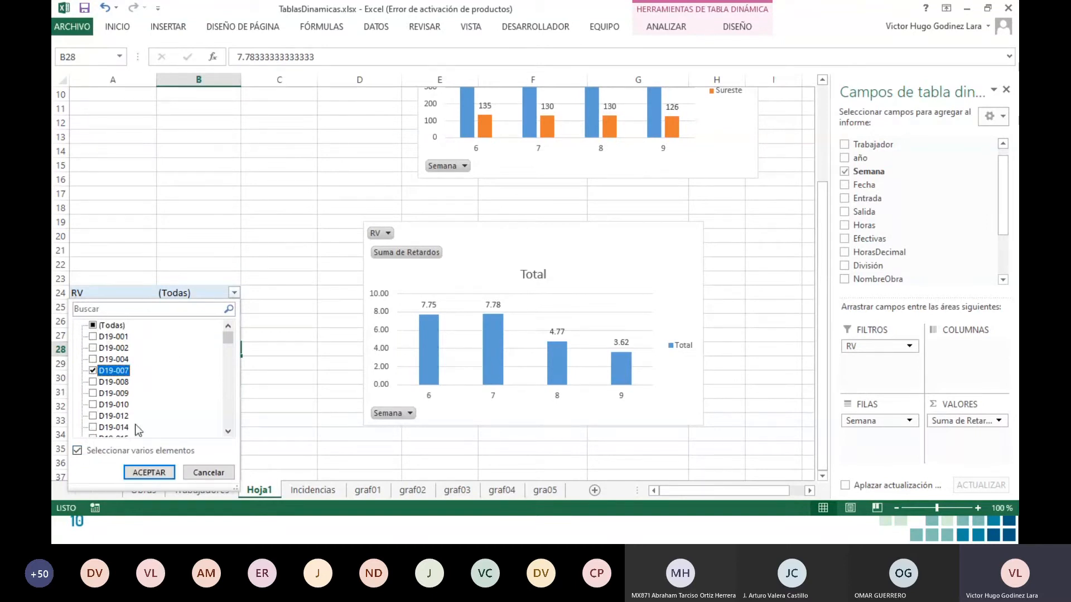
{"action": "left_click", "coordinate": [142, 473]}
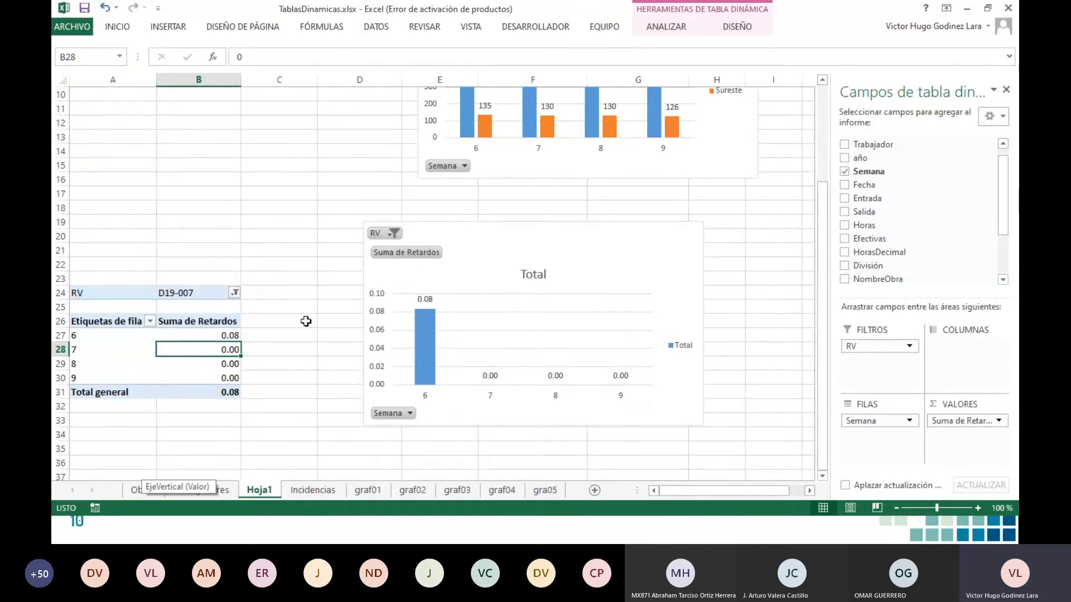
Step: Add D19-002 and D19-004 to the RV filter selection of the Retardos pivot table
{"action": "left_click", "coordinate": [235, 294]}
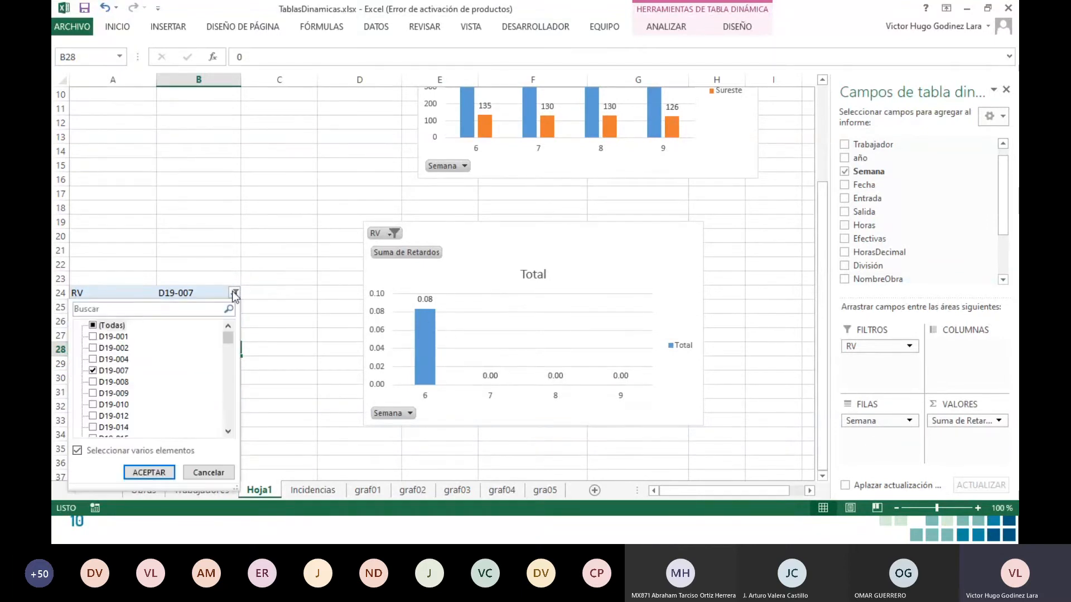
{"action": "left_click", "coordinate": [92, 348]}
{"action": "left_click", "coordinate": [92, 359]}
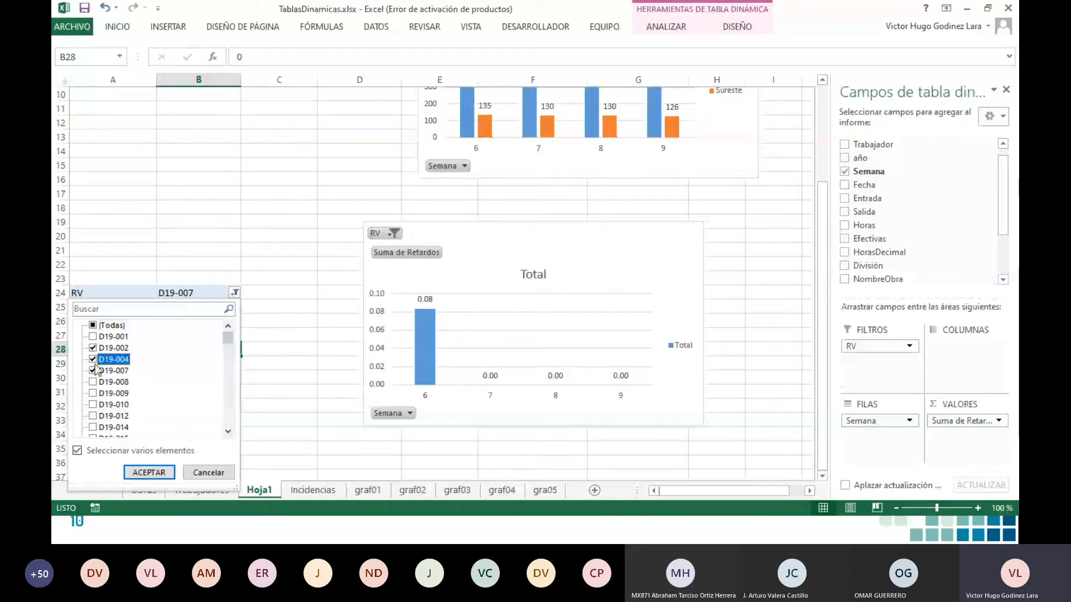
{"action": "left_click", "coordinate": [146, 473]}
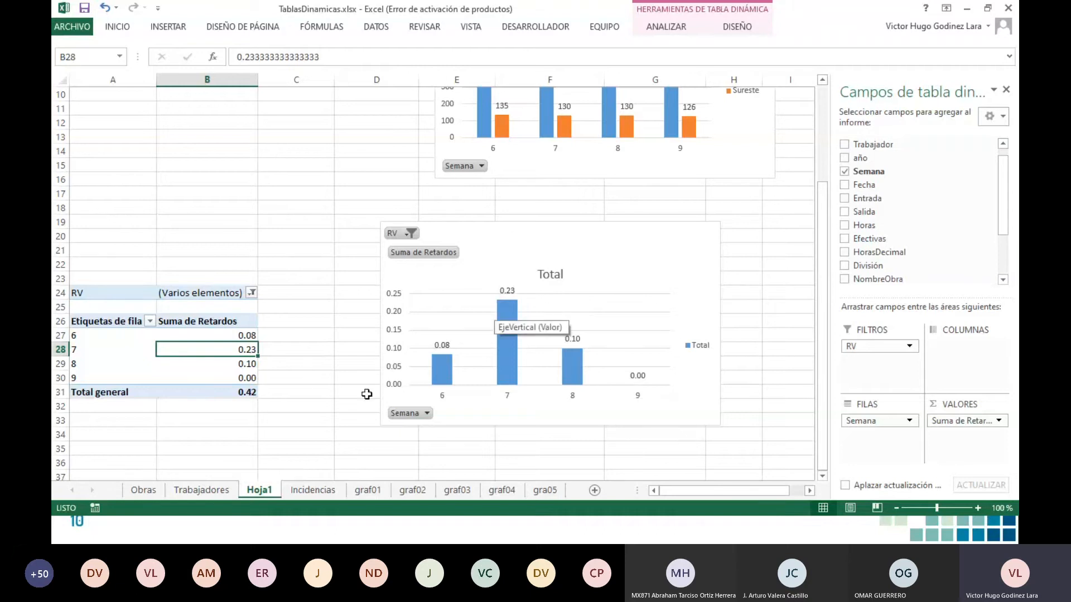
Step: Look through the finished pivot charts on the graf01, graf02 and graf03 sheets
{"action": "left_click", "coordinate": [370, 491]}
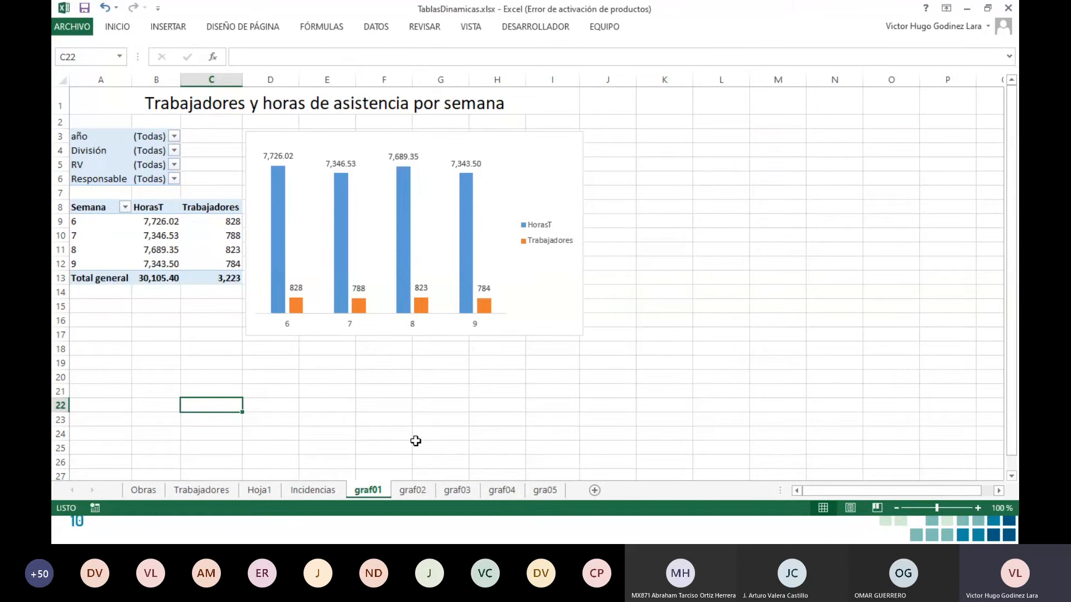
{"action": "left_click", "coordinate": [419, 491]}
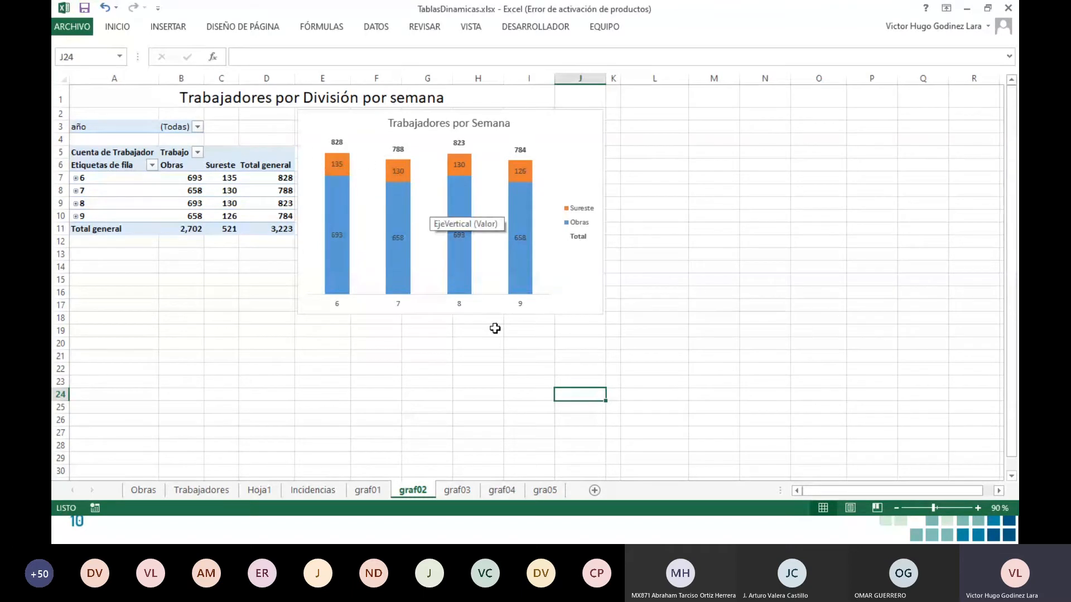
{"action": "left_click", "coordinate": [457, 490]}
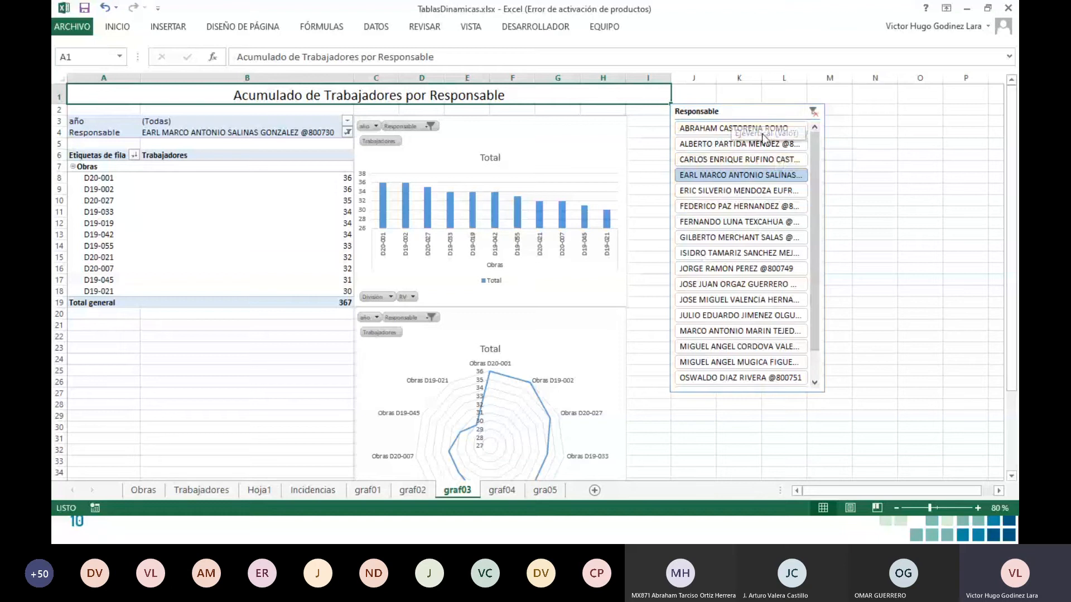
Step: Insert a División slicer for the graf03 pivot table and place it beside the Responsable slicer
{"action": "left_click", "coordinate": [193, 221]}
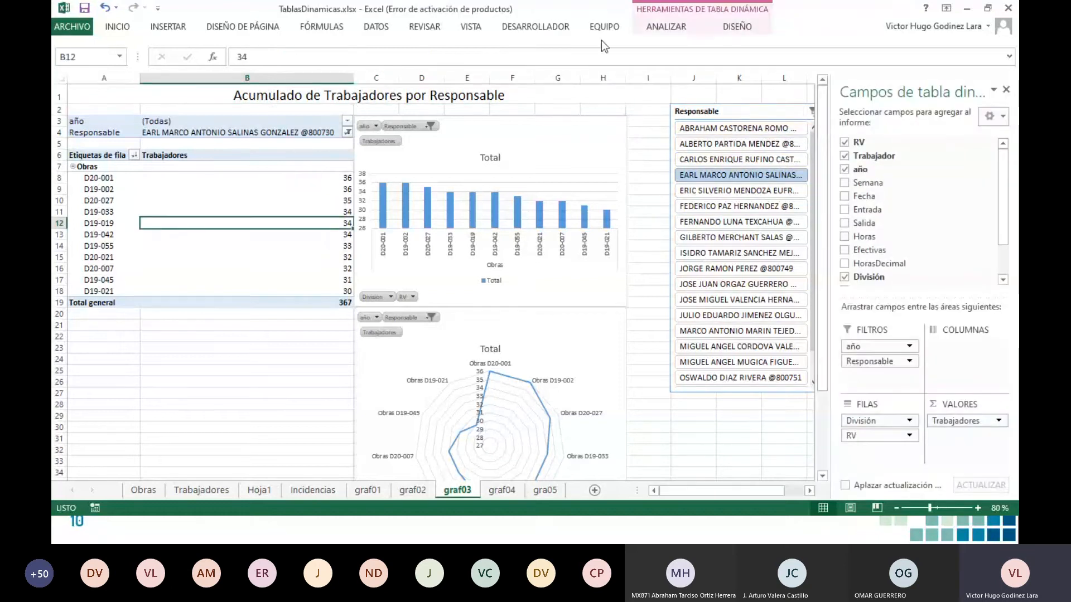
{"action": "left_click", "coordinate": [662, 27]}
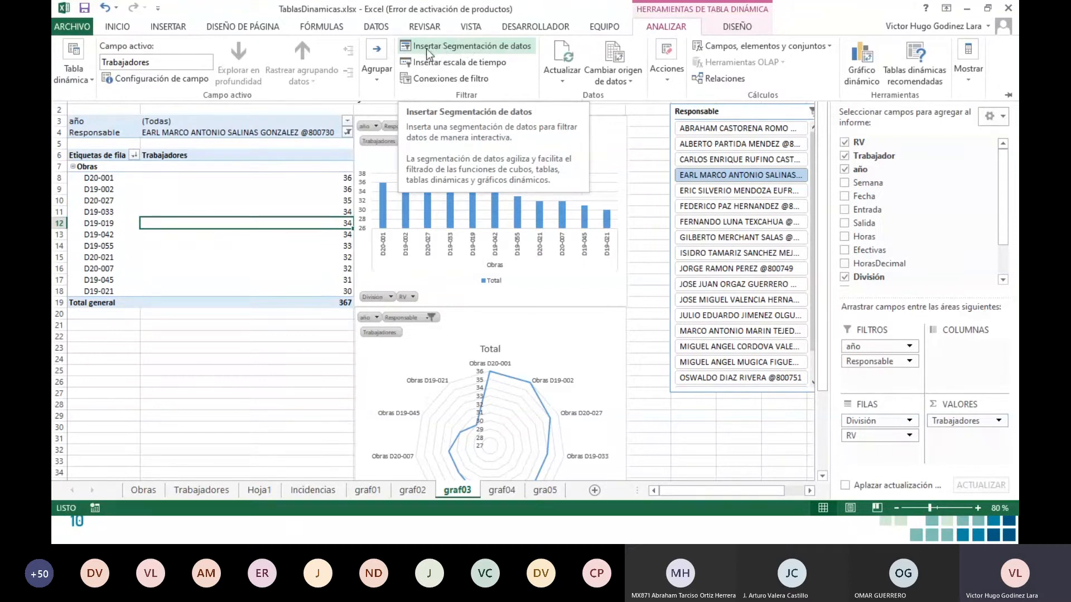
{"action": "left_click", "coordinate": [459, 51]}
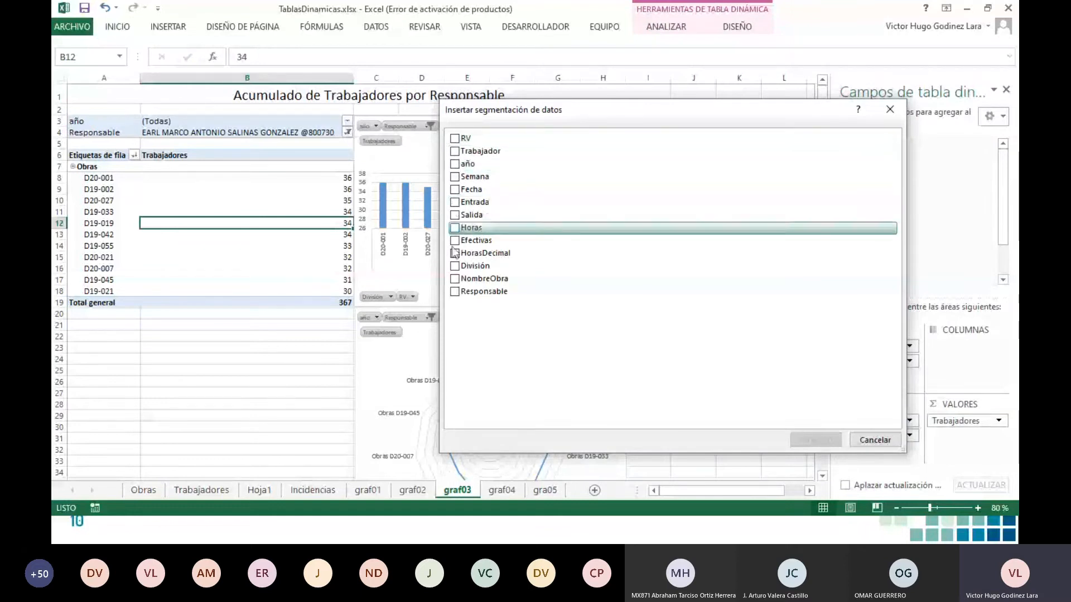
{"action": "left_click", "coordinate": [455, 266]}
{"action": "left_click", "coordinate": [815, 440]}
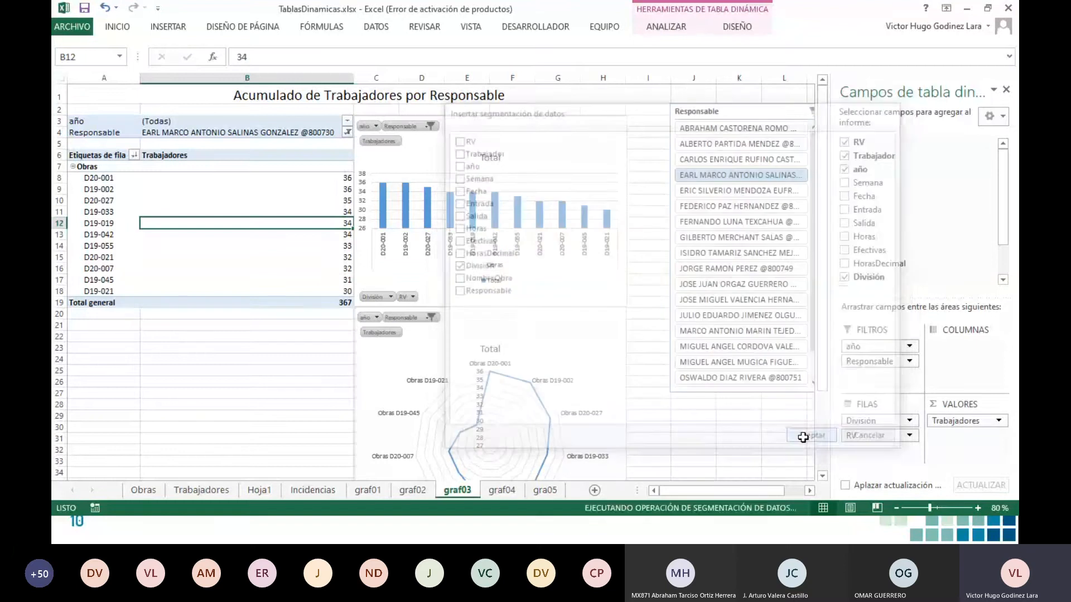
{"action": "left_click_drag", "start_coordinate": [440, 218], "coordinate": [902, 119]}
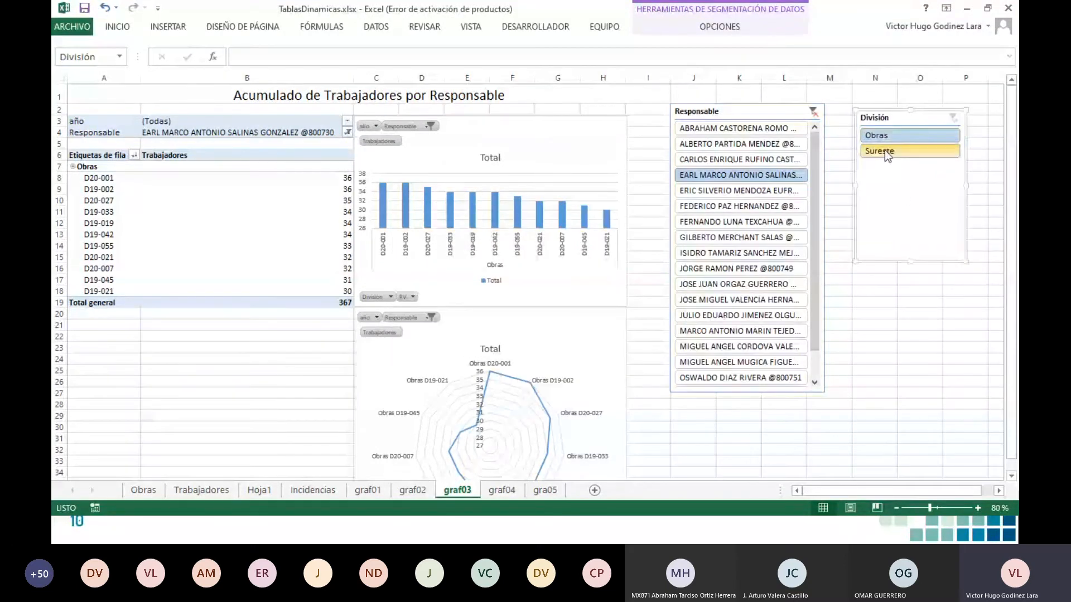
Step: Clear the Responsable slicer, reselect its fourth person, and move the División slicer up against it
{"action": "left_click", "coordinate": [813, 113]}
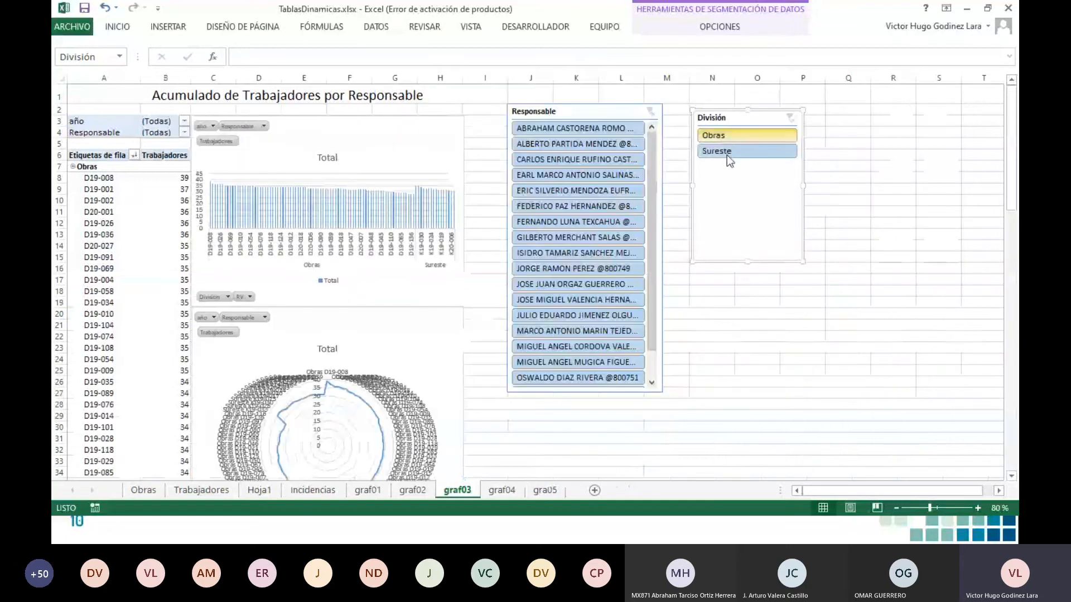
{"action": "left_click", "coordinate": [578, 175]}
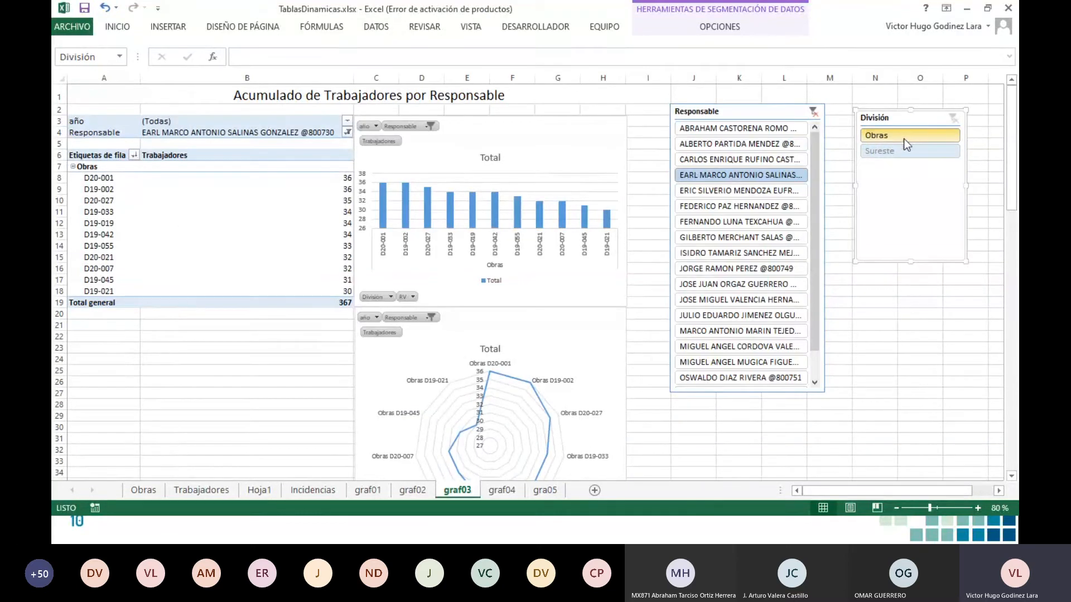
{"action": "left_click_drag", "start_coordinate": [910, 124], "coordinate": [889, 118]}
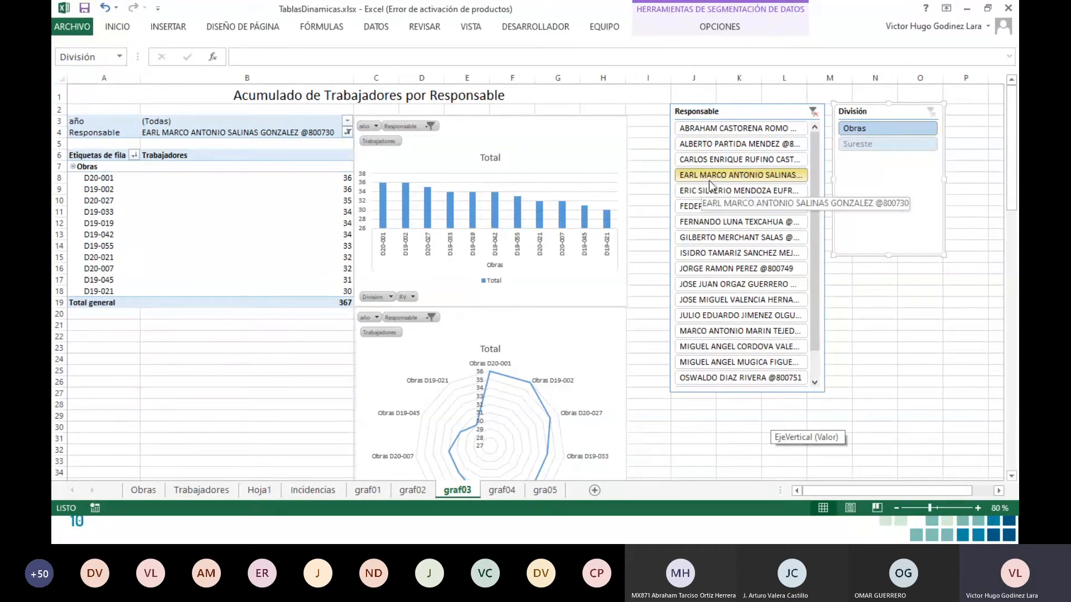
Step: Filter by the first person in the Responsable slicer, and restore the fourth person's selection
{"action": "left_click", "coordinate": [712, 130]}
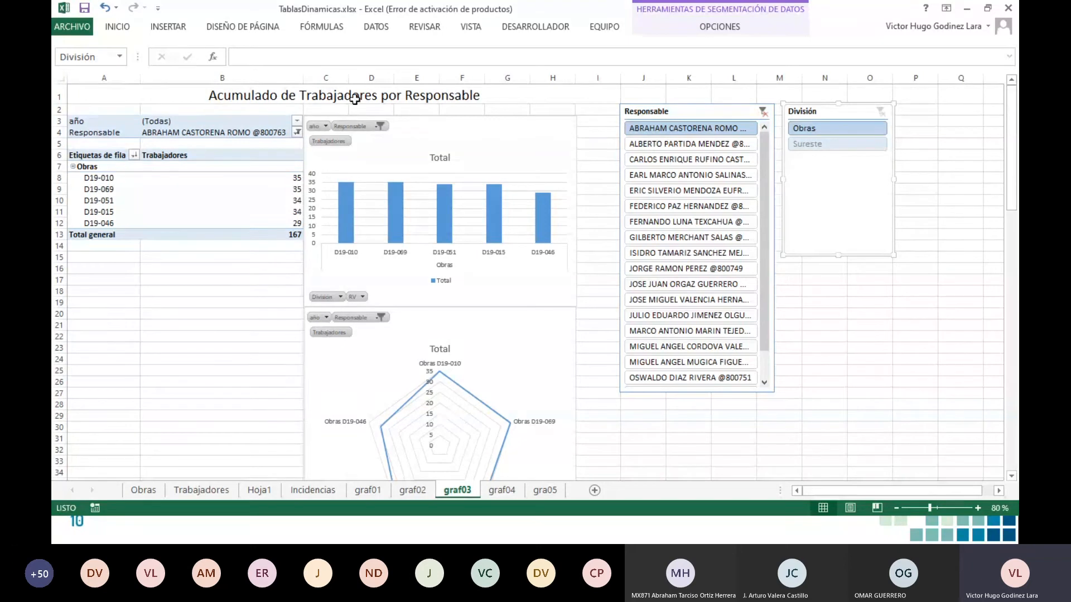
{"action": "left_click", "coordinate": [689, 174]}
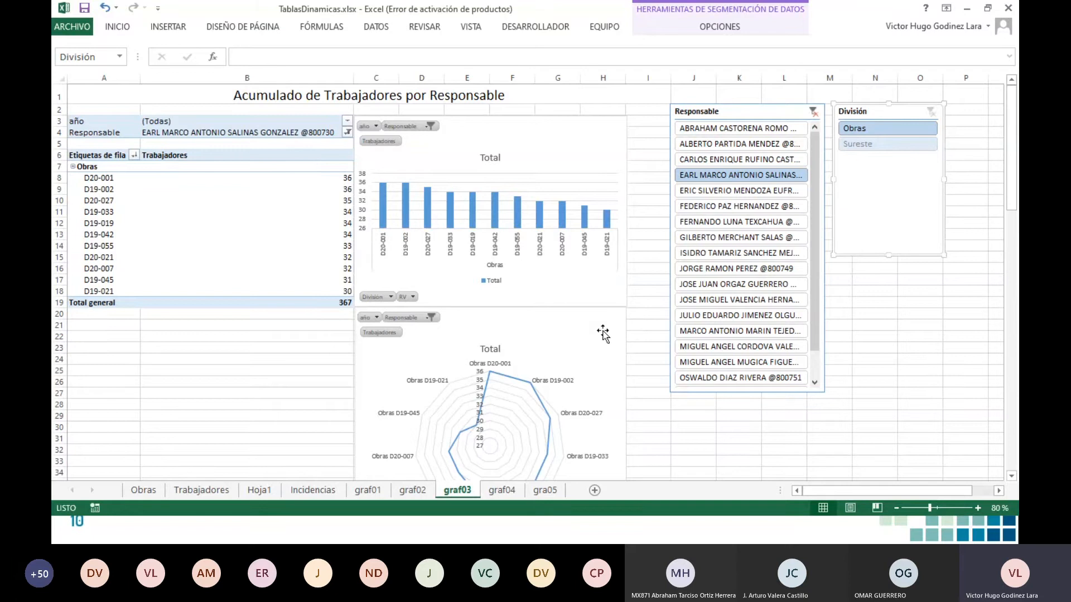
{"action": "left_click", "coordinate": [644, 394]}
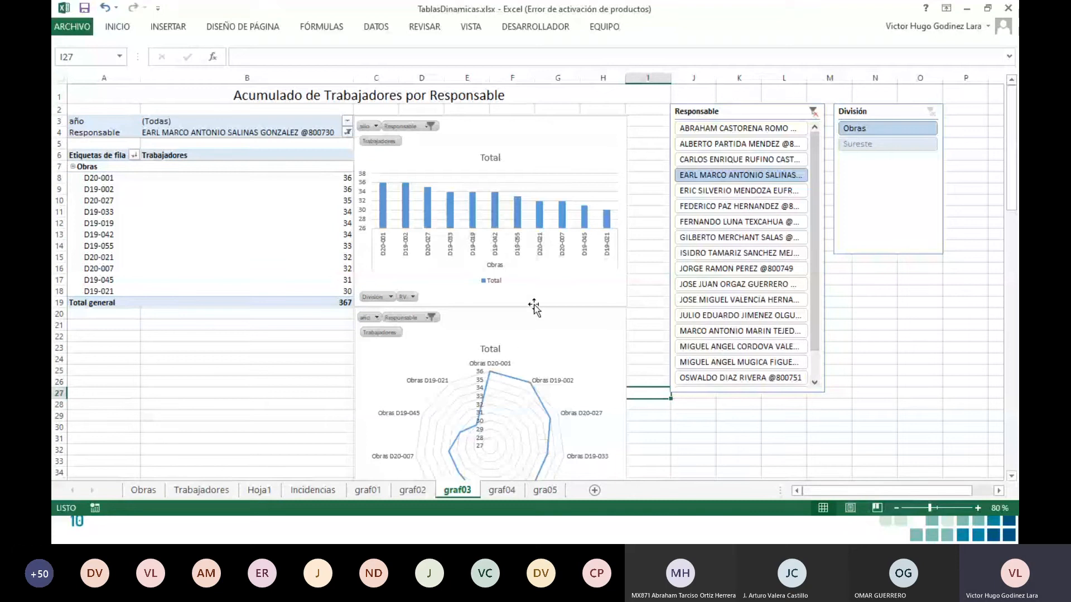
Step: Add data labels to the columns of the Total pivot chart on graf03
{"action": "left_click", "coordinate": [608, 215]}
{"action": "right_click", "coordinate": [608, 215]}
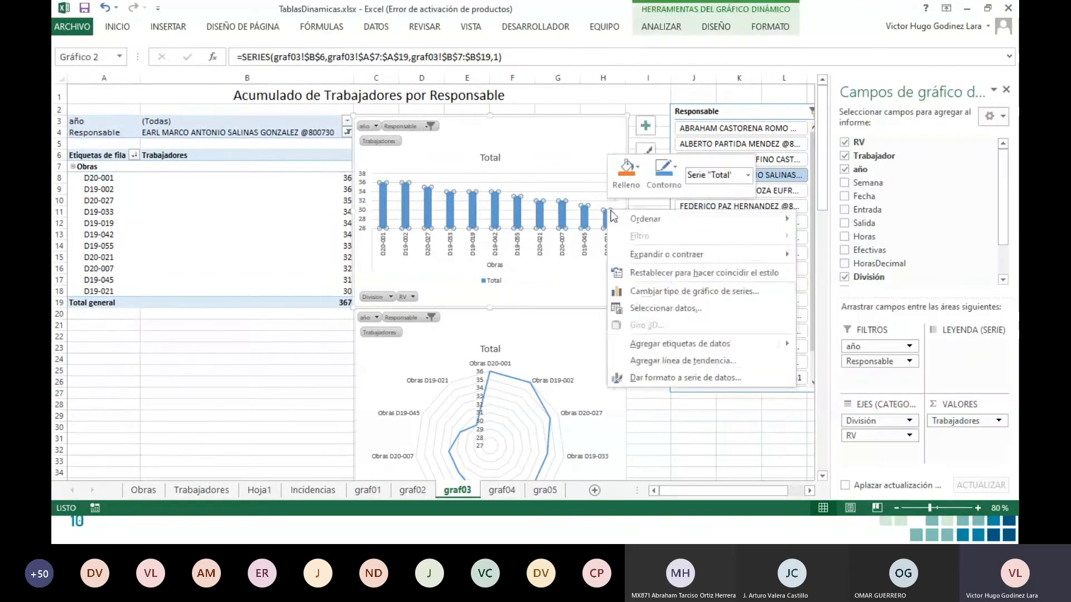
{"action": "mouse_move", "coordinate": [669, 347]}
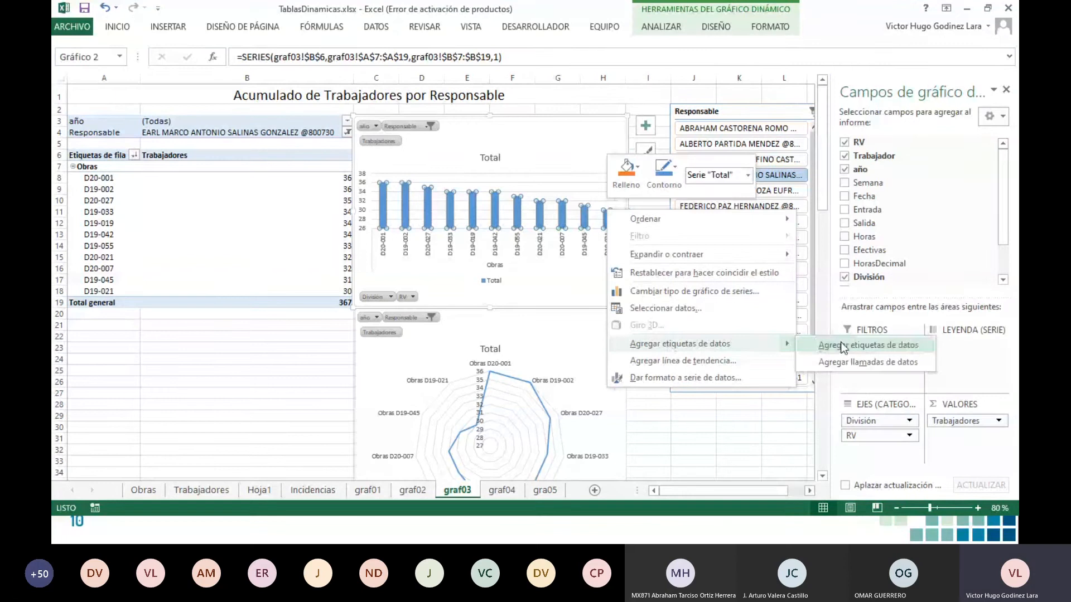
{"action": "left_click", "coordinate": [842, 346]}
{"action": "left_click", "coordinate": [641, 348]}
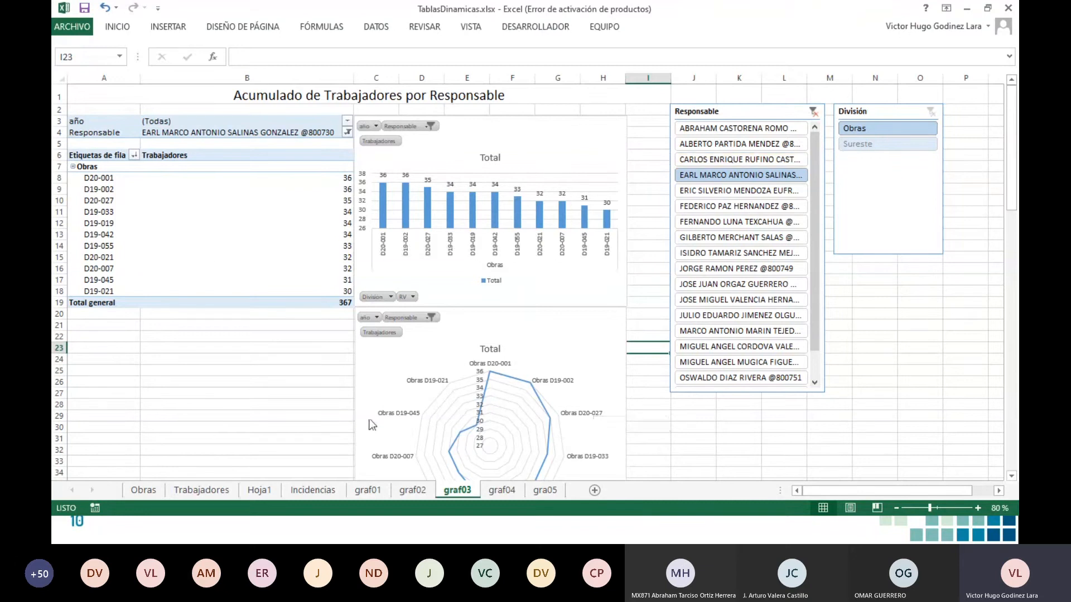
Step: On graf04, filter by two other people in the Contratista slicer, and restore the originally selected contractor
{"action": "left_click", "coordinate": [501, 490]}
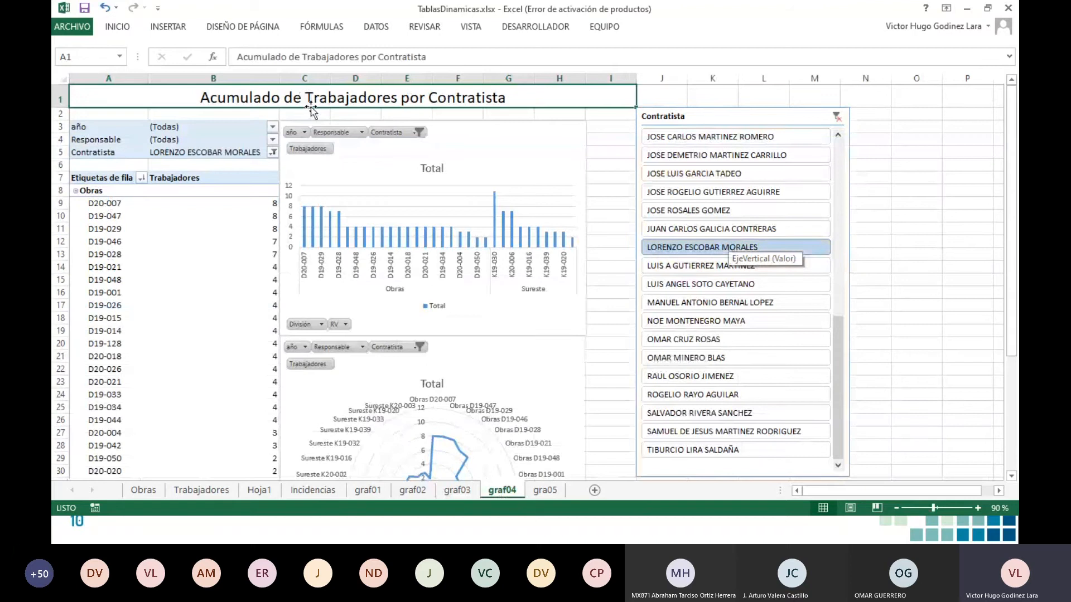
{"action": "left_click", "coordinate": [692, 152]}
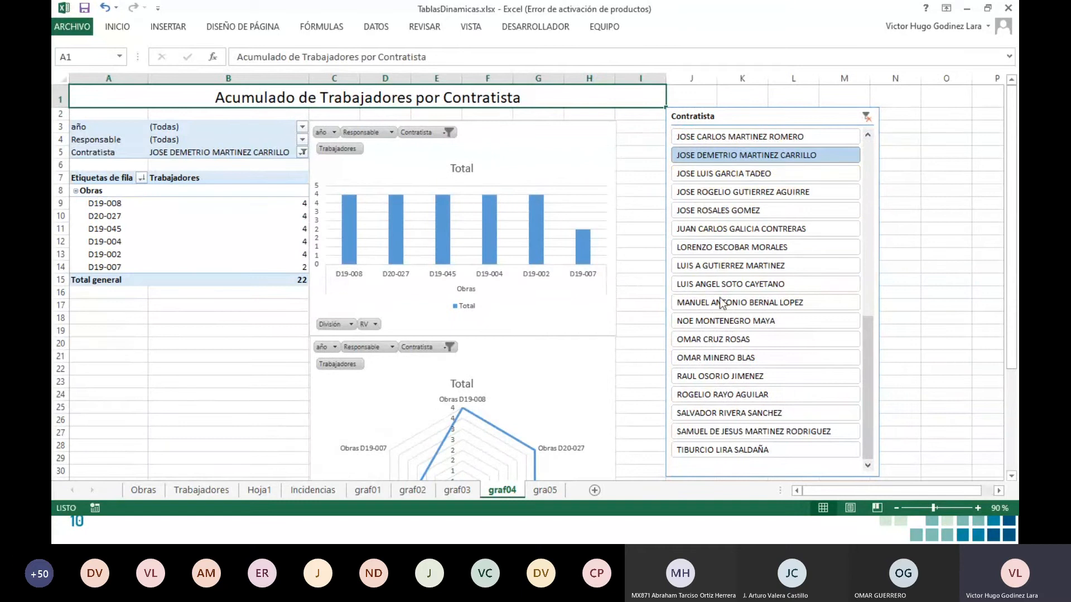
{"action": "left_click", "coordinate": [721, 230]}
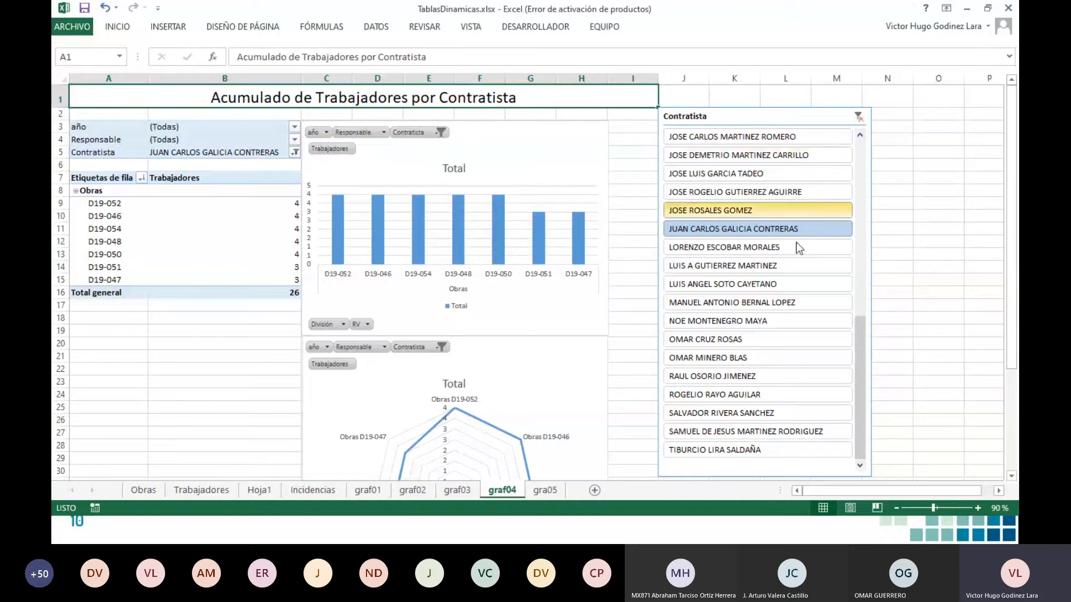
{"action": "left_click", "coordinate": [761, 247]}
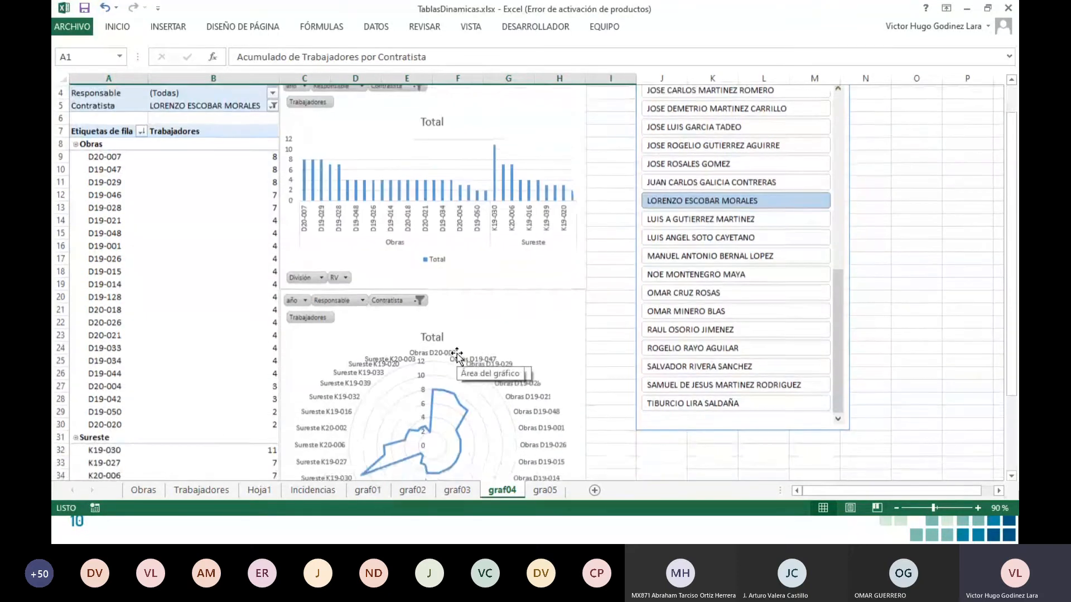
Step: Examine the radar chart of the selected contractor's workers per project on graf04
{"action": "scroll", "coordinate": [457, 358], "scroll_direction": "down", "scroll_amount": 1}
{"action": "scroll", "coordinate": [468, 354], "scroll_direction": "down", "scroll_amount": 1}
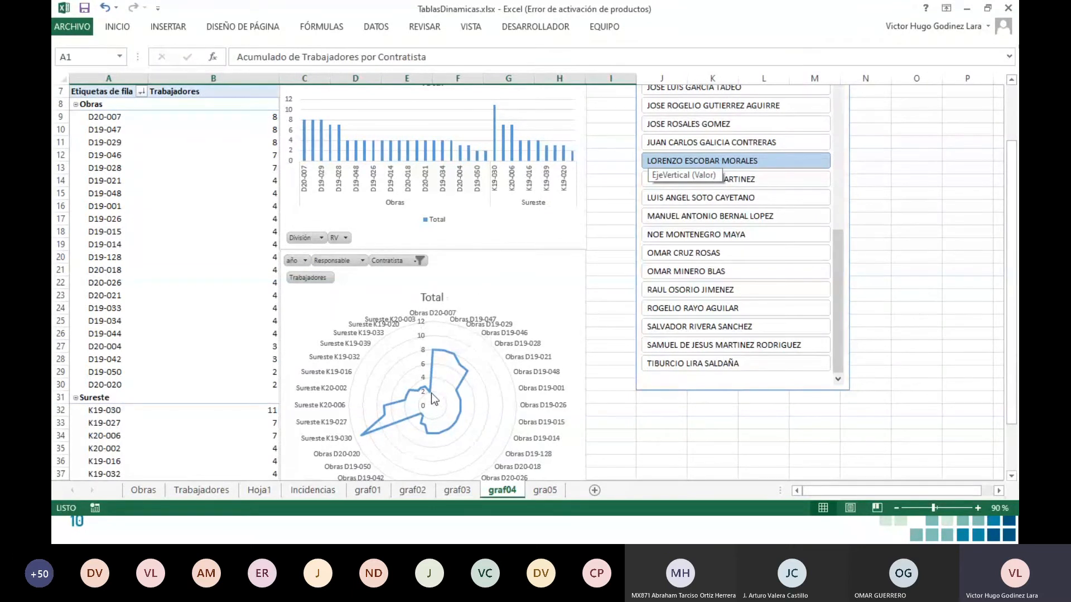
{"action": "mouse_move", "coordinate": [433, 399]}
{"action": "scroll", "coordinate": [496, 329], "scroll_direction": "up", "scroll_amount": 2}
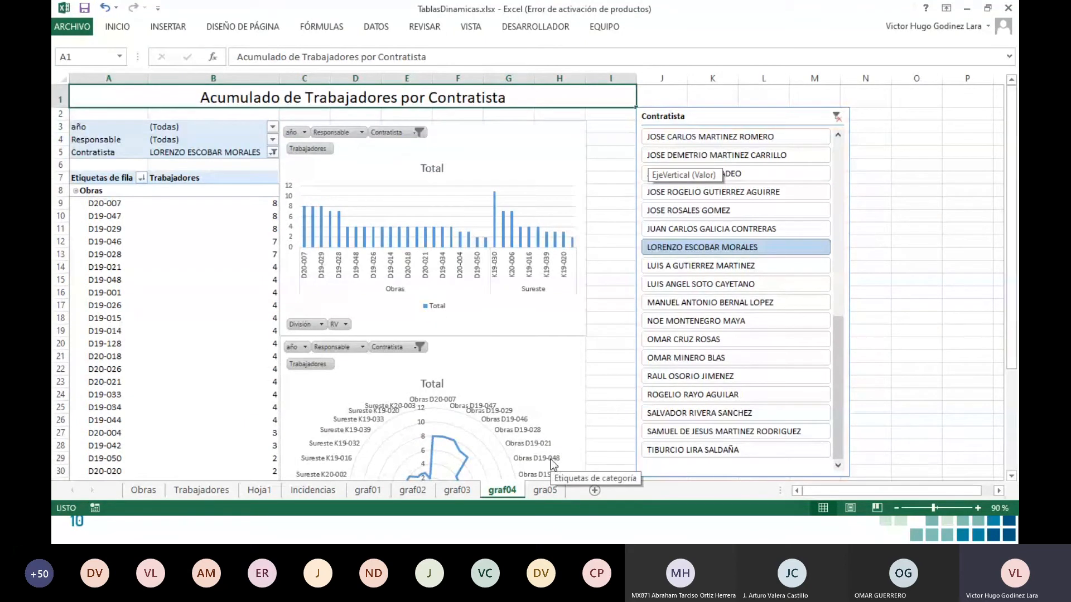
Step: Switch to the PowerPoint presentation TipsTablasMacros.ppsx at the Tablas dinámicas slide
{"action": "left_click", "coordinate": [661, 97]}
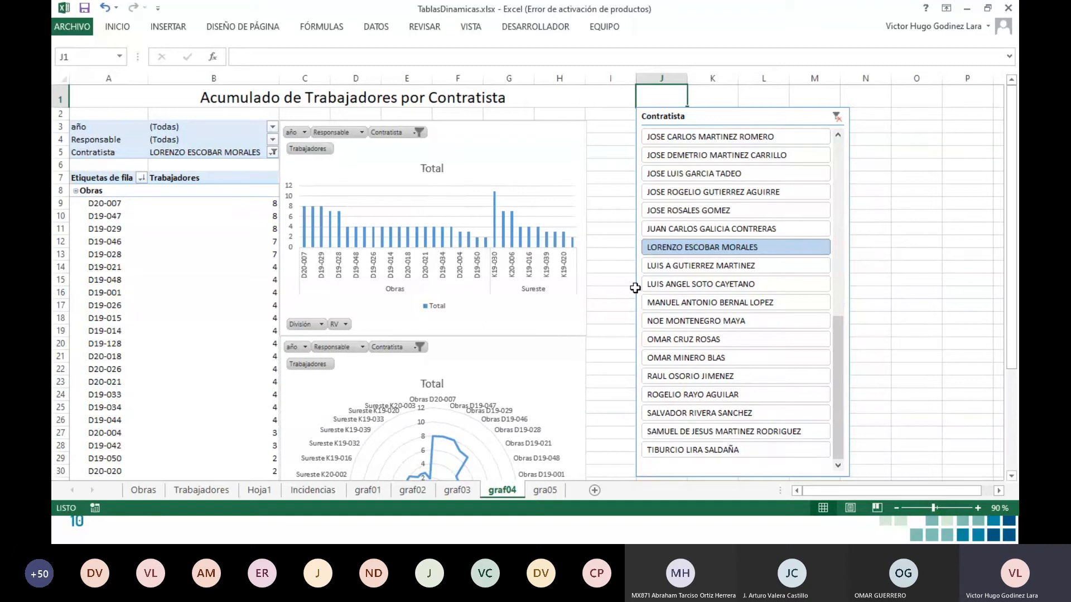
{"action": "key", "text": "alt+Tab"}
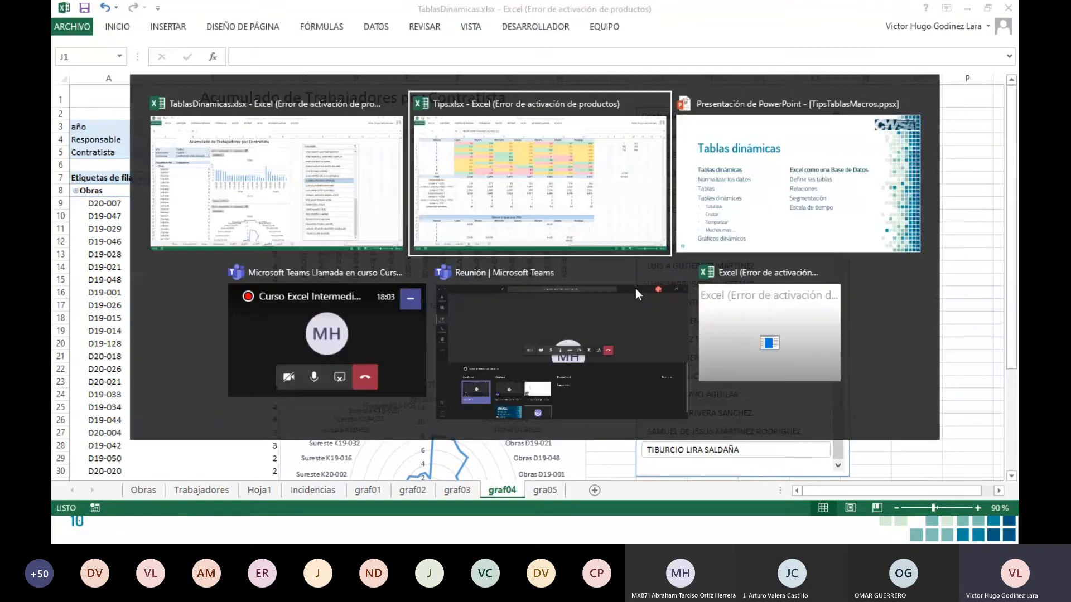
{"action": "key", "text": "alt+Tab"}
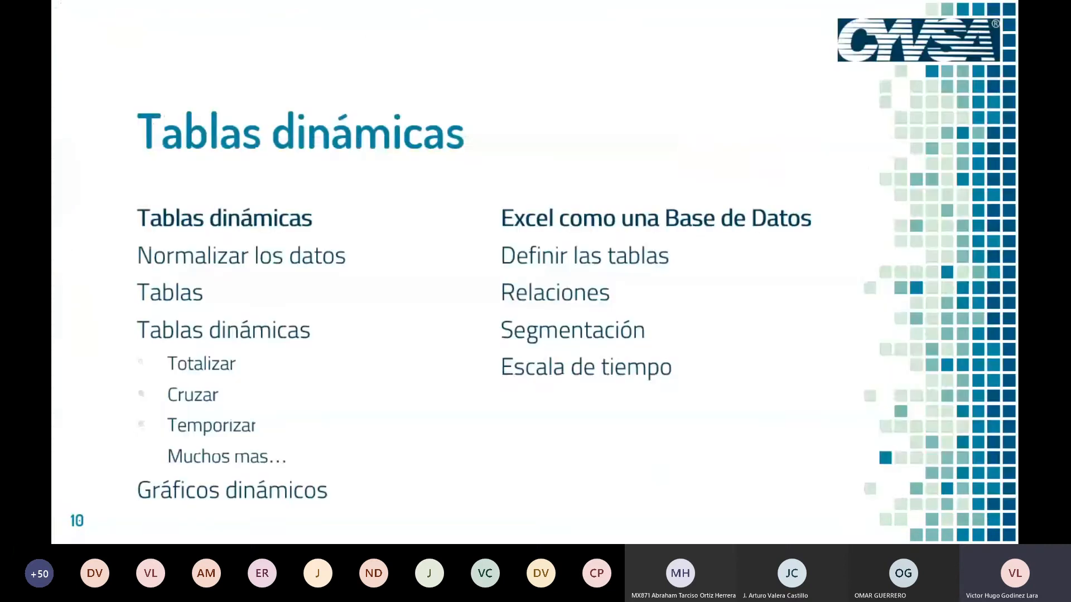
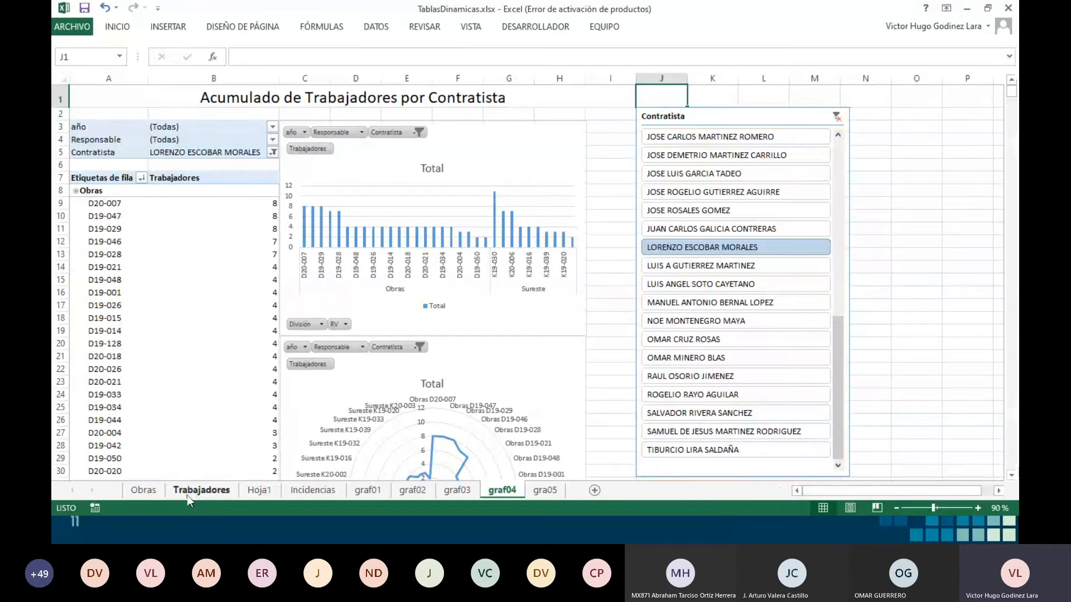
Step: On the Trabajadores sheet, remove CONTRATISTA from the pivot table's rows and move TRABAJADOR from values to rows
{"action": "left_click", "coordinate": [195, 492]}
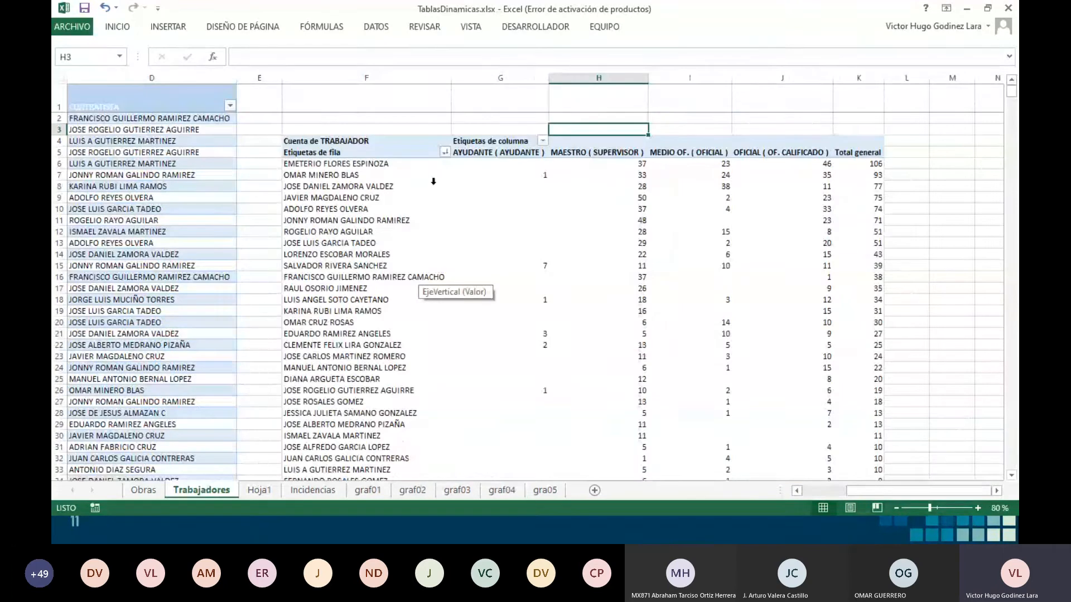
{"action": "left_click", "coordinate": [434, 181]}
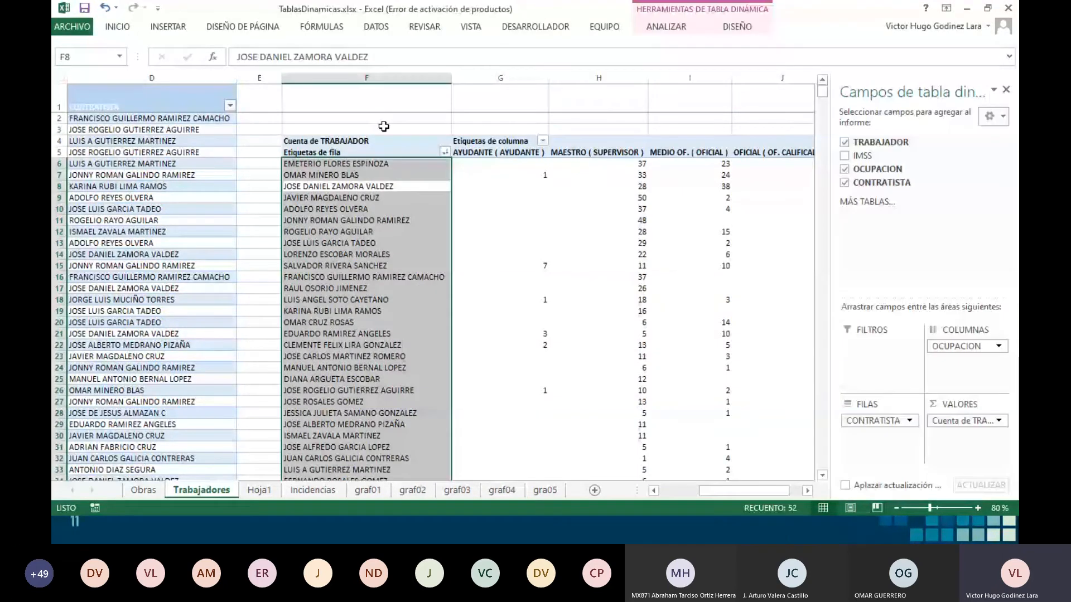
{"action": "left_click", "coordinate": [383, 127]}
{"action": "left_click", "coordinate": [433, 171]}
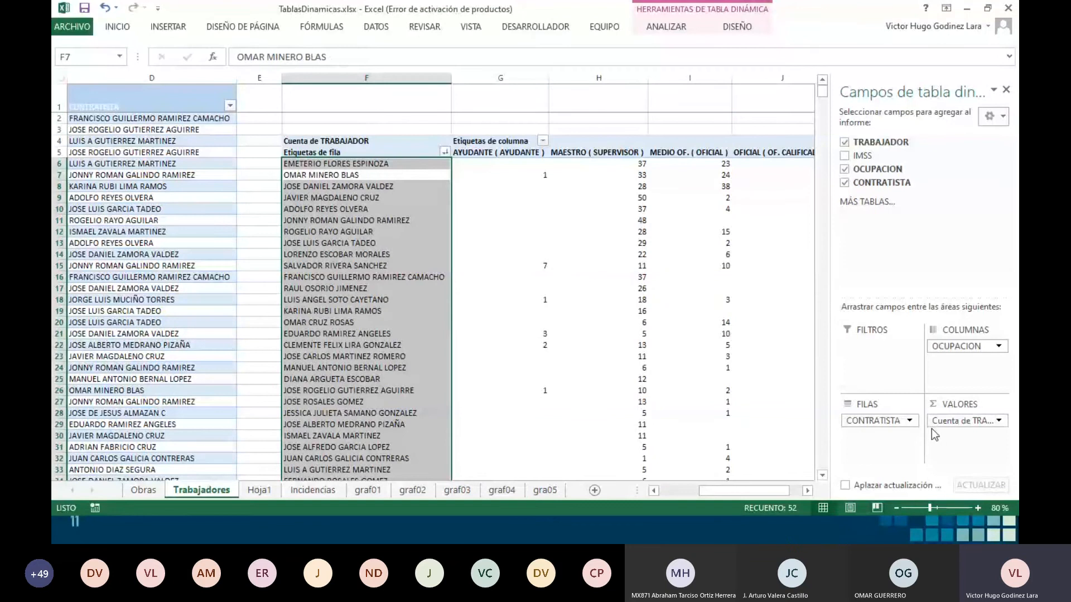
{"action": "left_click_drag", "start_coordinate": [880, 420], "coordinate": [914, 240]}
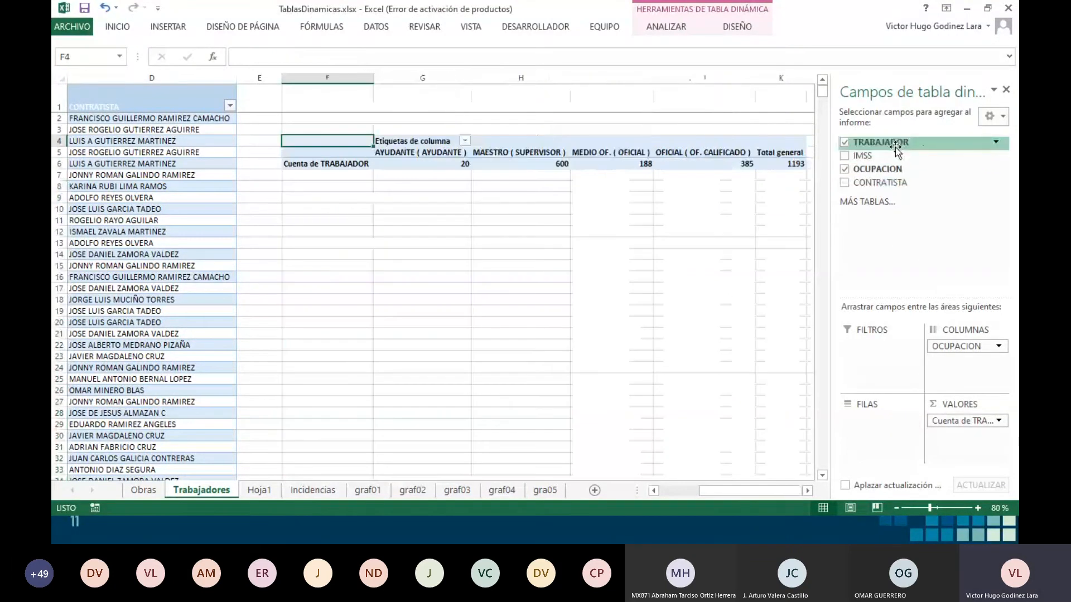
{"action": "left_click_drag", "start_coordinate": [965, 420], "coordinate": [881, 423]}
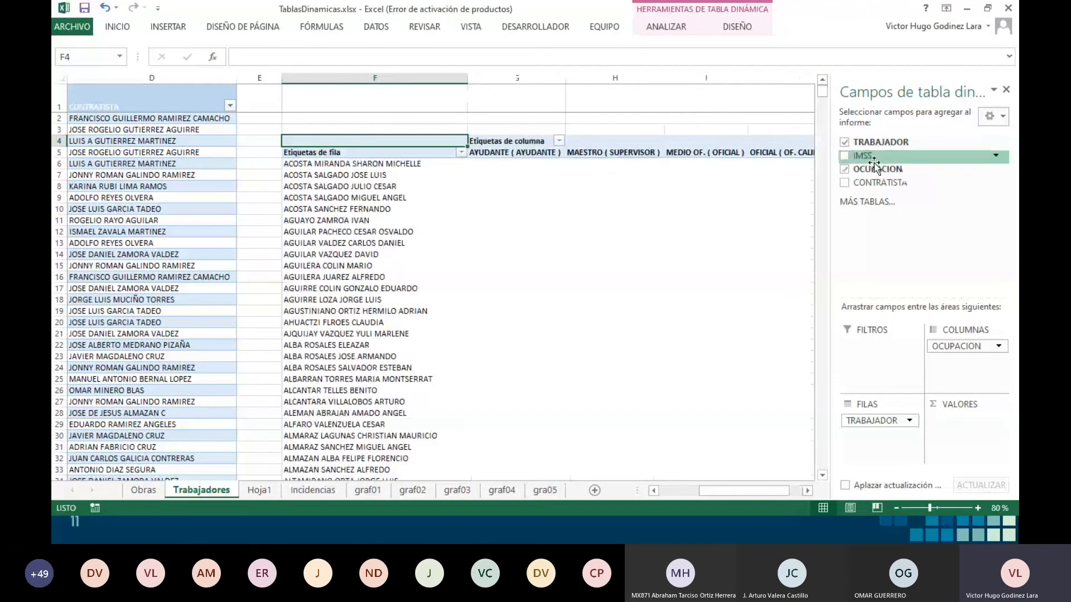
Step: Add IMSS to the pivot table's values as a count and remove OCUPACION from its columns
{"action": "left_click_drag", "start_coordinate": [871, 162], "coordinate": [996, 463]}
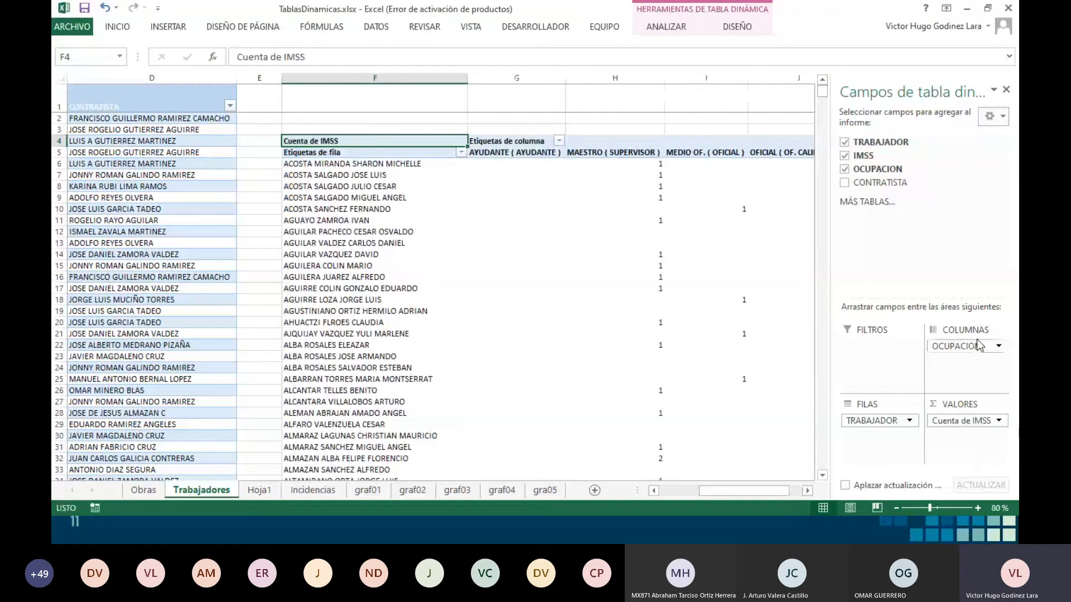
{"action": "left_click_drag", "start_coordinate": [973, 350], "coordinate": [932, 240]}
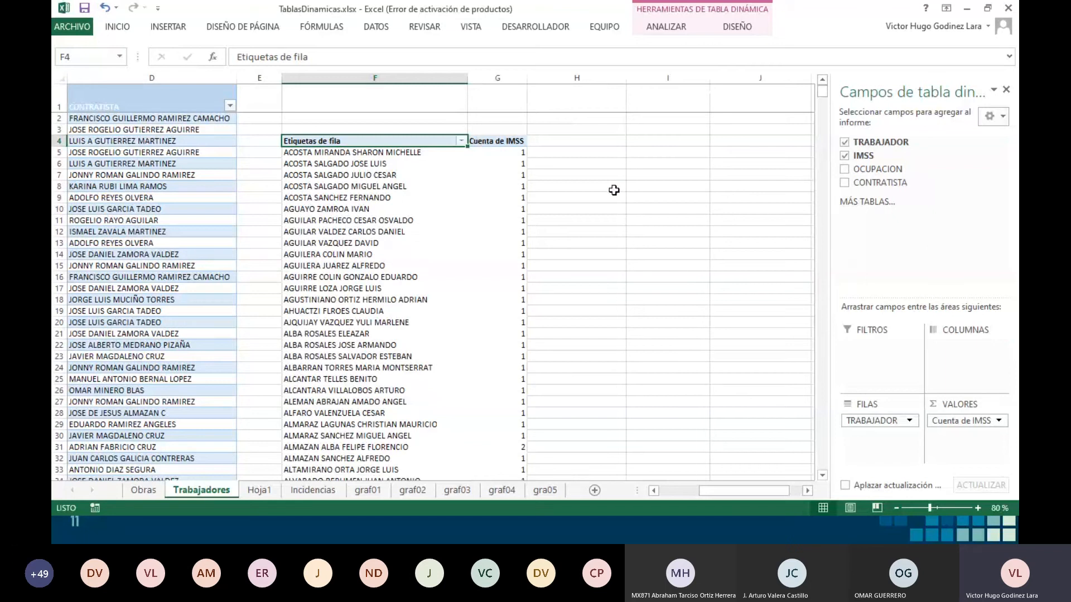
Step: Sort the pivot table's workers by Cuenta de IMSS from largest to smallest
{"action": "left_click", "coordinate": [510, 153]}
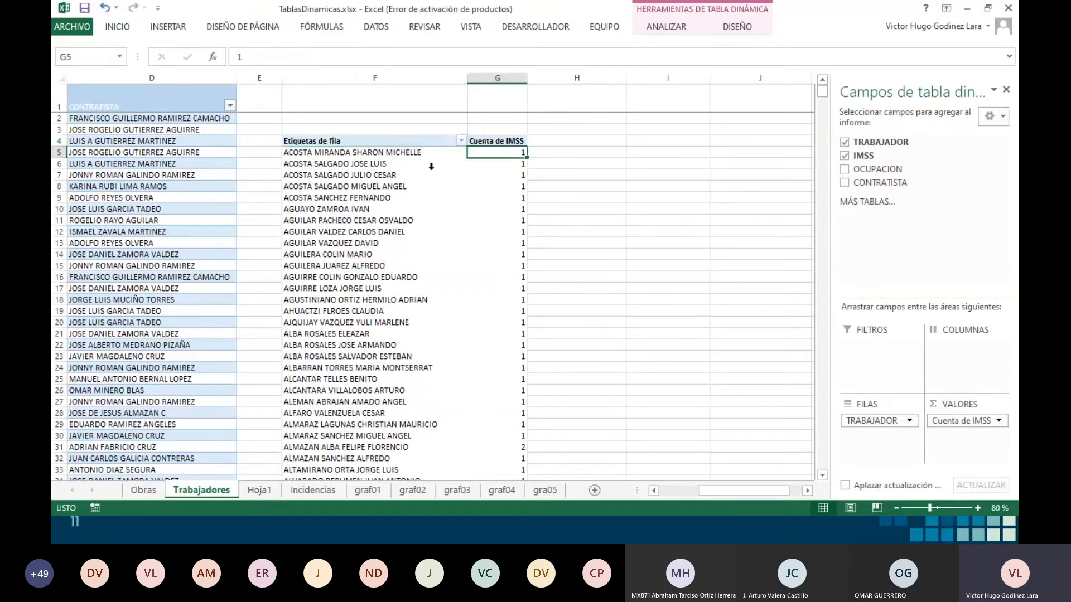
{"action": "right_click", "coordinate": [498, 151]}
{"action": "mouse_move", "coordinate": [540, 232]}
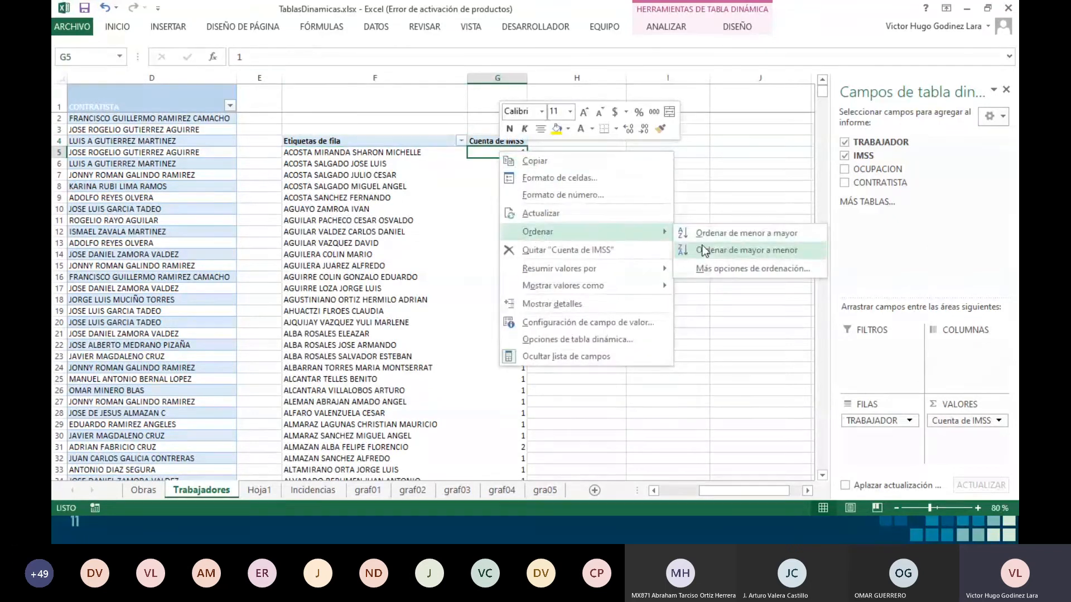
{"action": "left_click", "coordinate": [701, 250]}
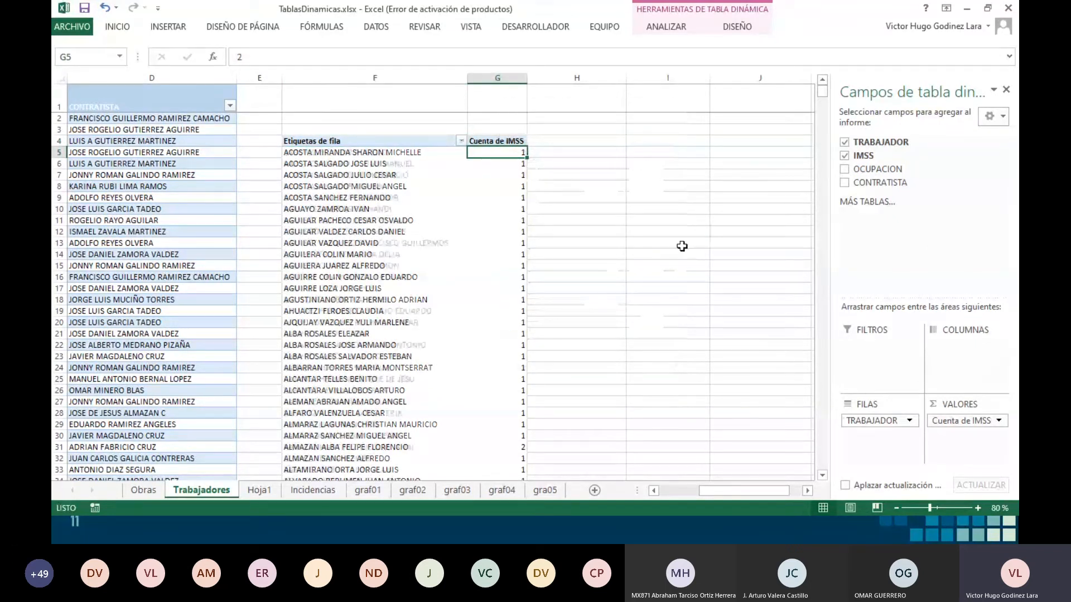
{"action": "left_click", "coordinate": [572, 206]}
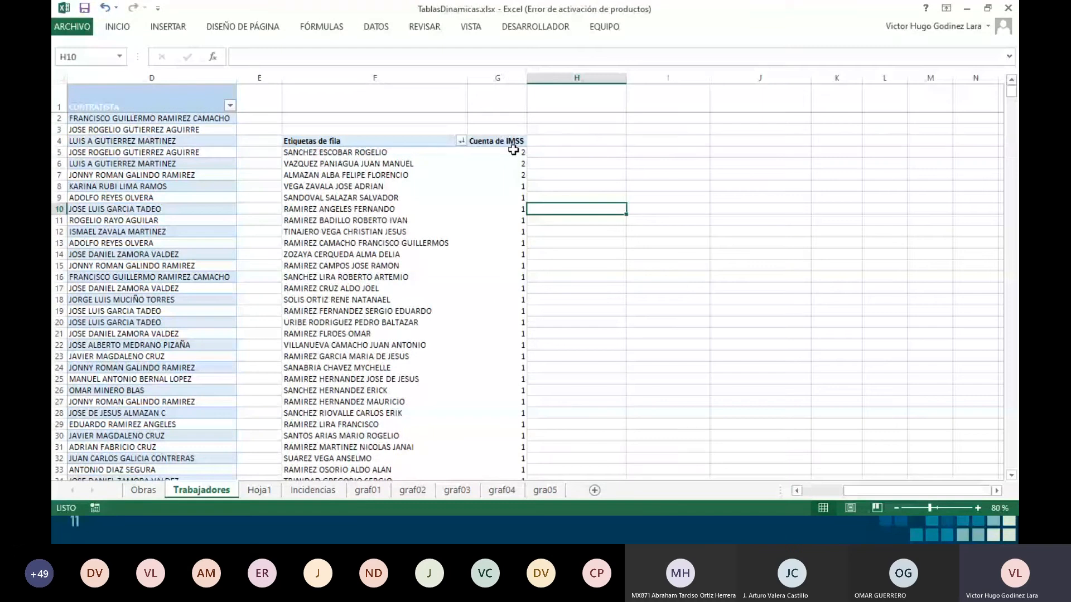
Step: Show the source records behind the first worker's Cuenta de IMSS value in G5
{"action": "left_click_drag", "start_coordinate": [513, 150], "coordinate": [463, 174]}
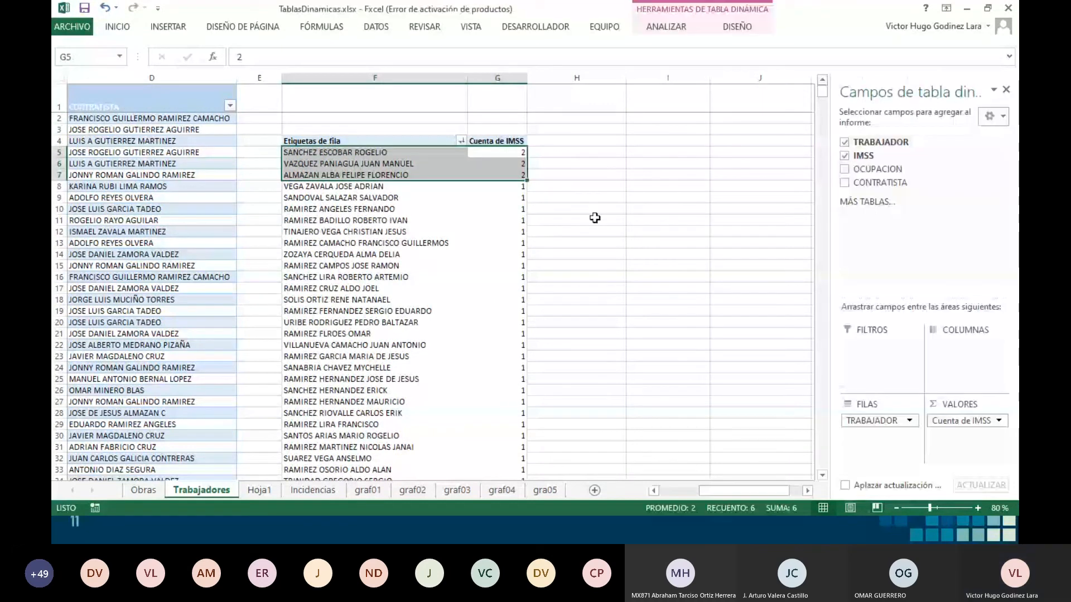
{"action": "left_click", "coordinate": [481, 155]}
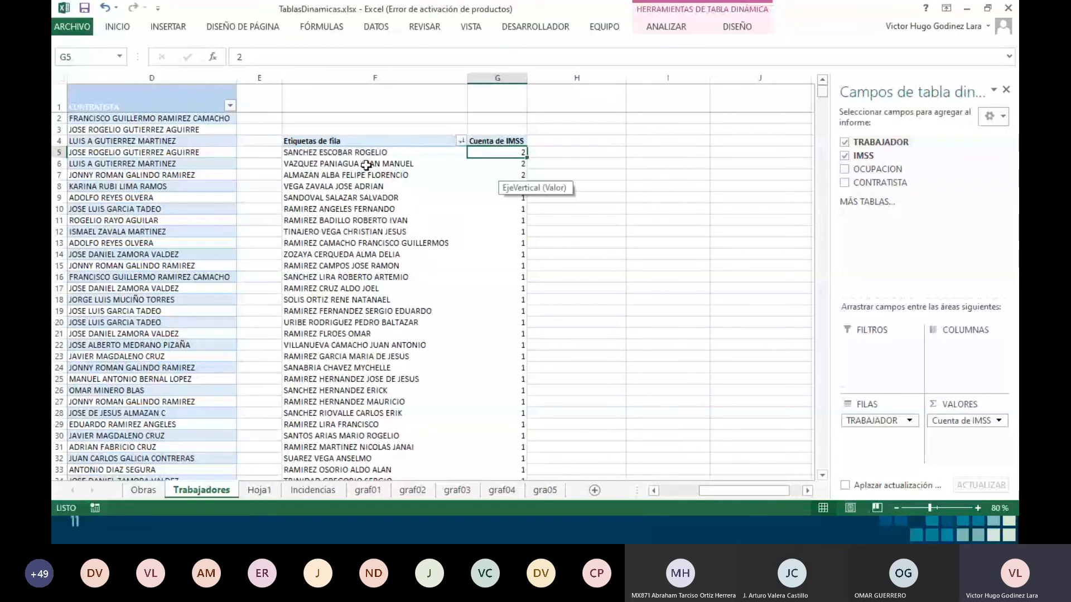
{"action": "key", "text": "Down"}
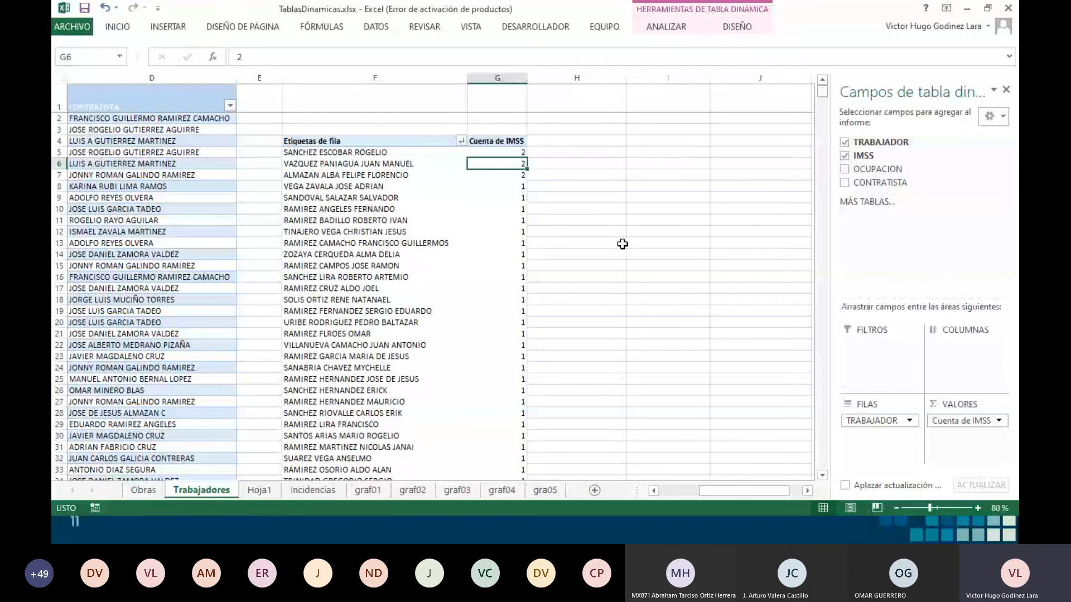
{"action": "left_click", "coordinate": [502, 152]}
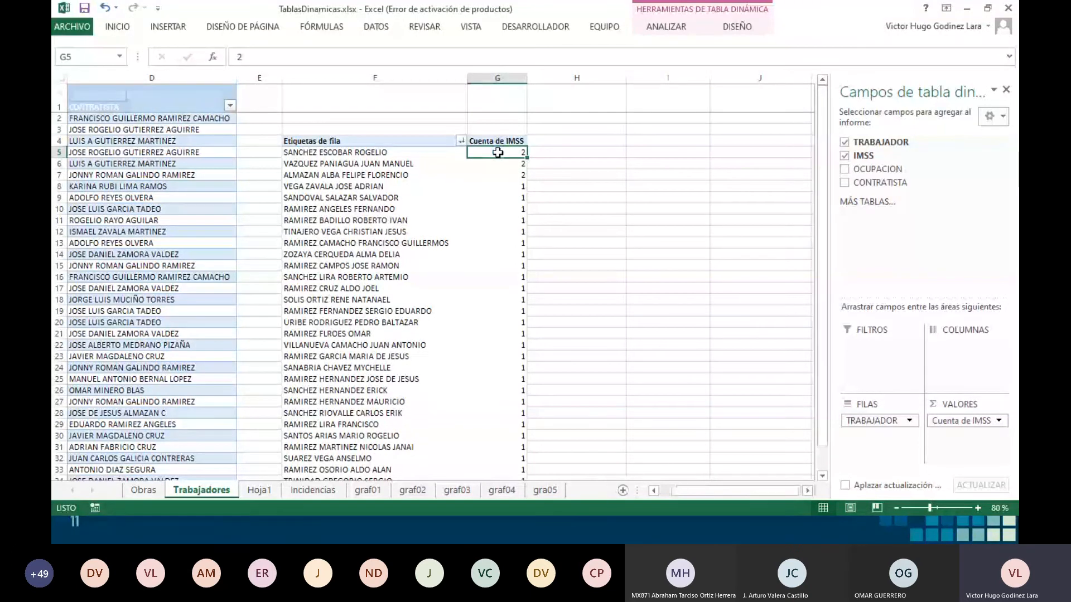
{"action": "double_click", "coordinate": [498, 153]}
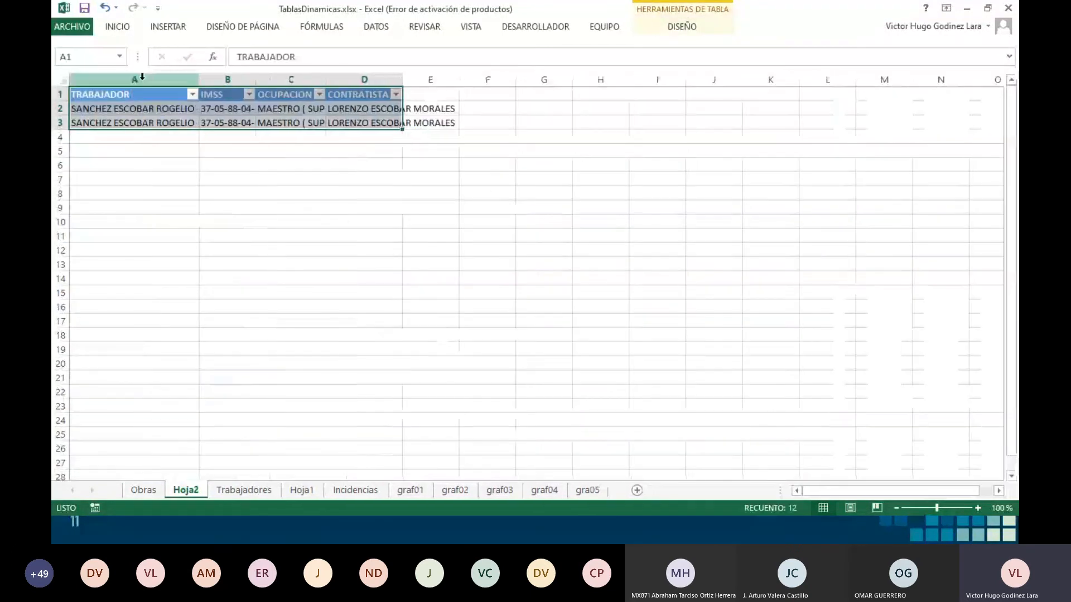
Step: Fit the OCUPACION and CONTRATISTA column widths to their contents in the detail table
{"action": "double_click", "coordinate": [326, 79]}
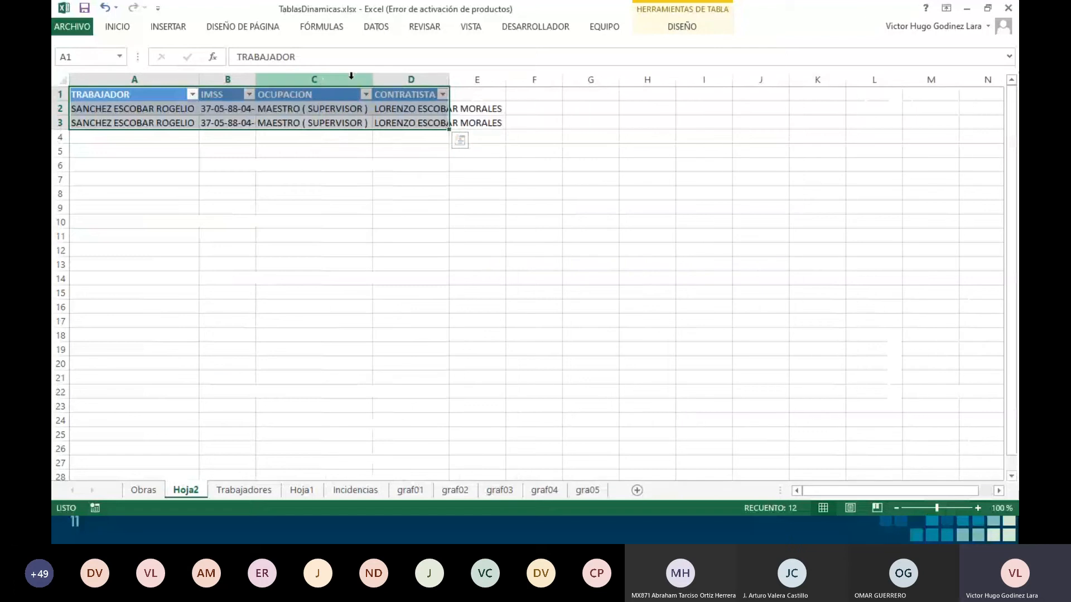
{"action": "double_click", "coordinate": [450, 79]}
{"action": "left_click", "coordinate": [439, 222]}
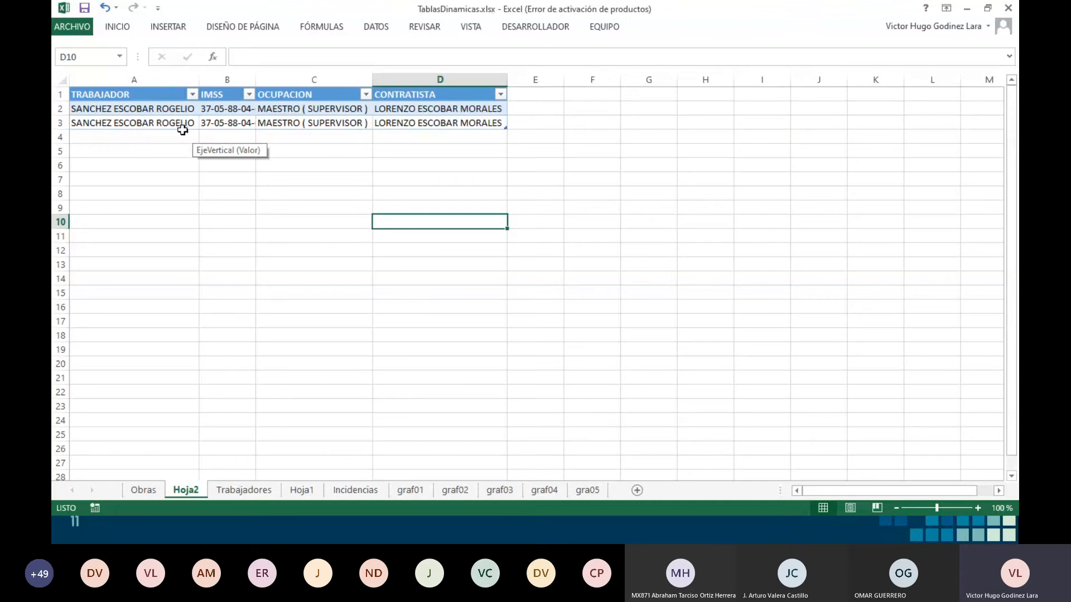
Step: Delete the detail sheet Hoja2 and return to the Trabajadores pivot table
{"action": "right_click", "coordinate": [195, 496]}
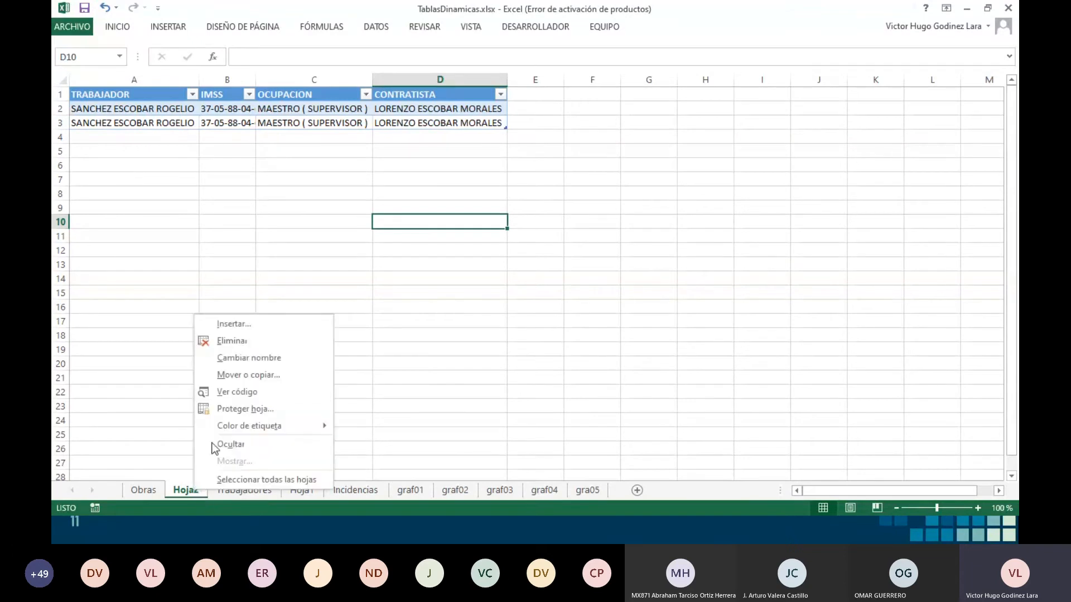
{"action": "left_click", "coordinate": [243, 341]}
{"action": "left_click", "coordinate": [500, 302]}
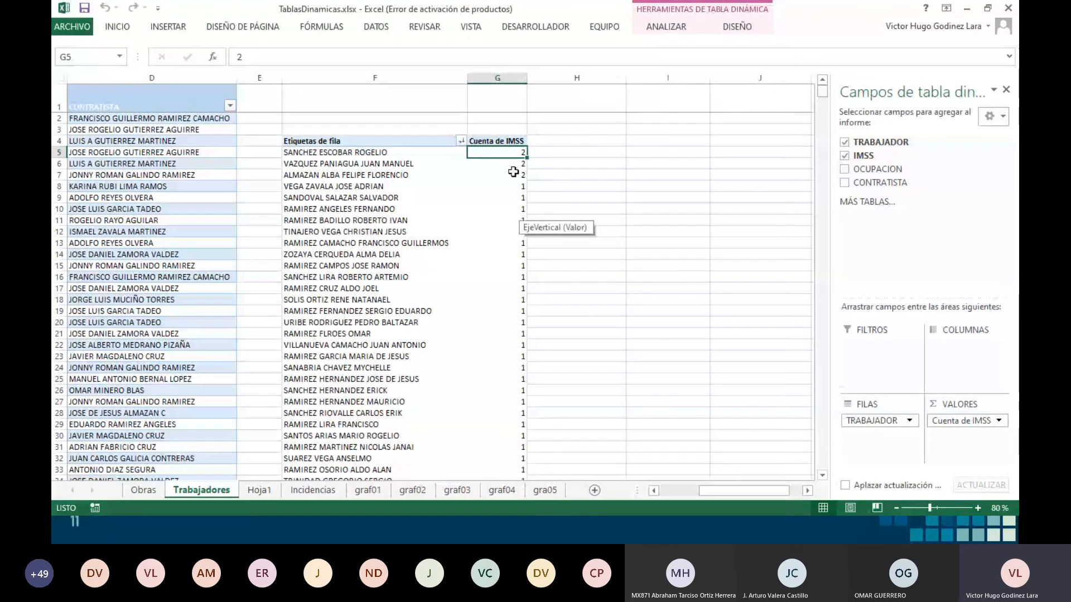
{"action": "left_click_drag", "start_coordinate": [513, 172], "coordinate": [382, 149]}
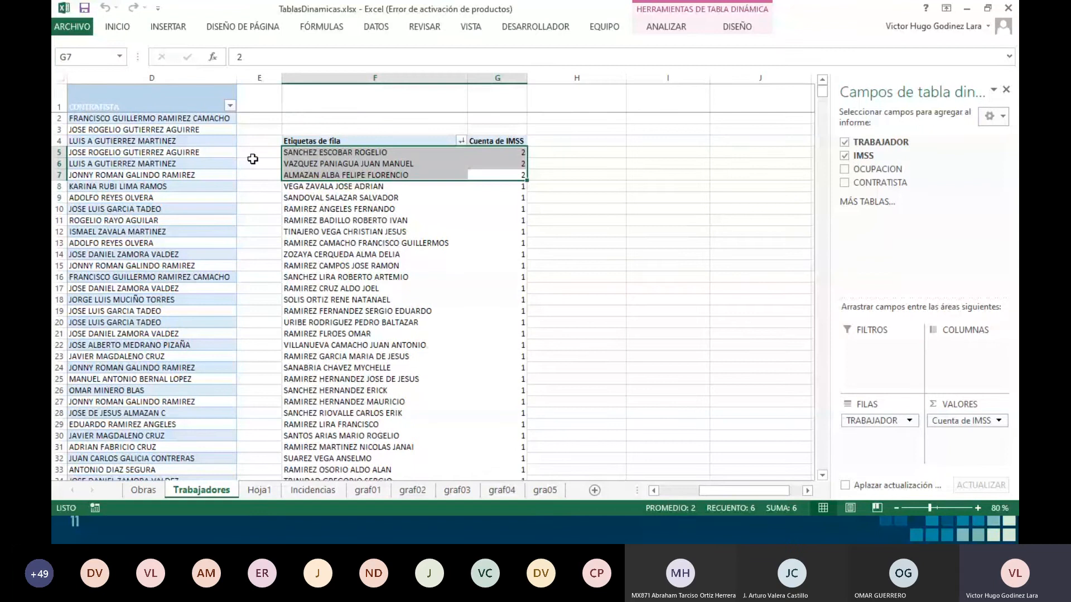
{"action": "left_click", "coordinate": [230, 153]}
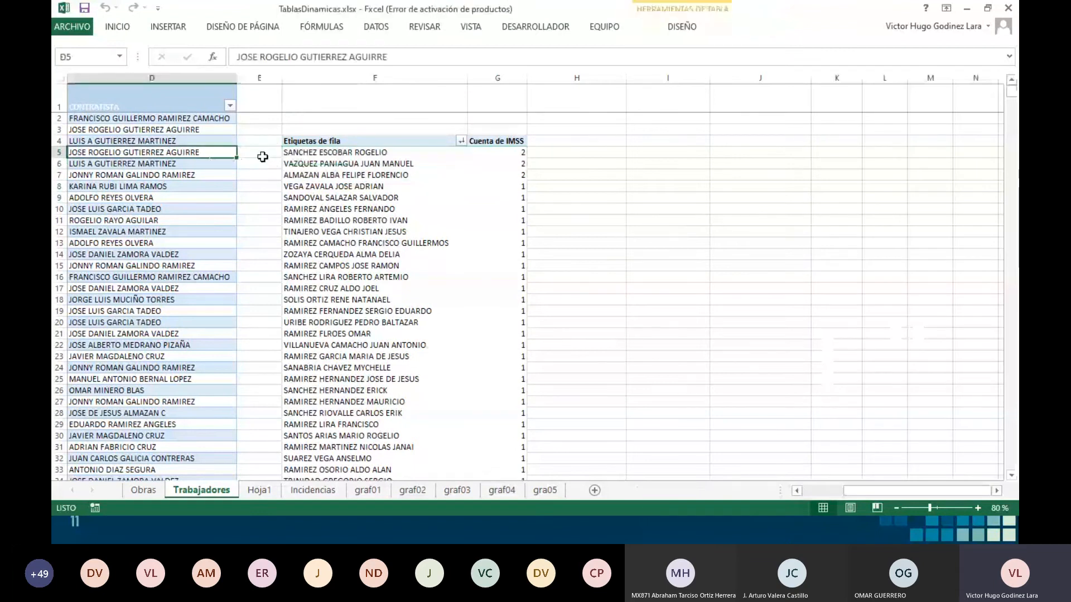
{"action": "key", "text": "ctrl+Left"}
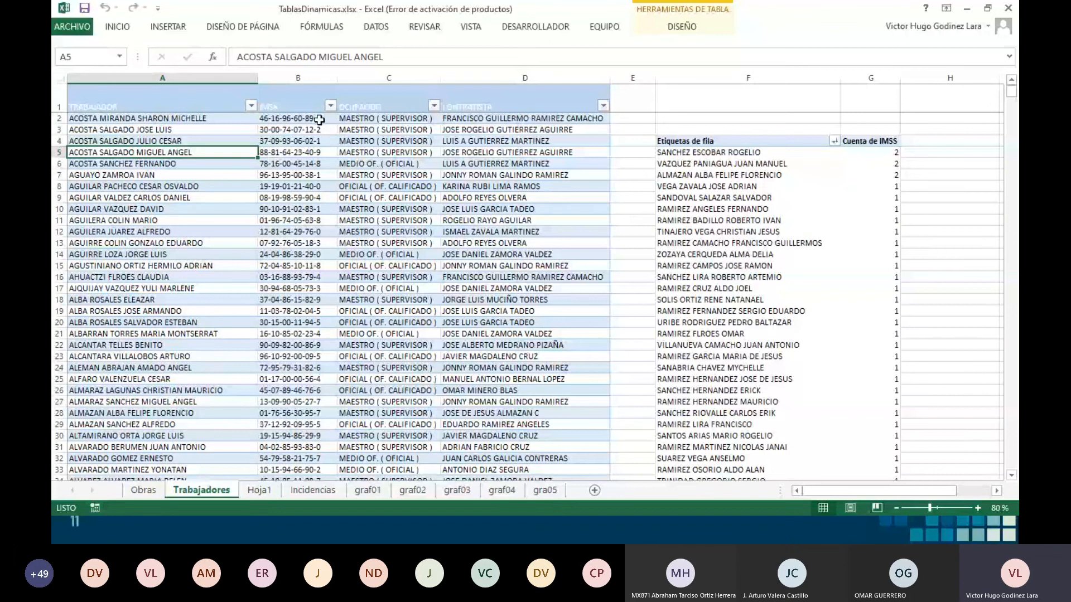
{"action": "left_click", "coordinate": [623, 120]}
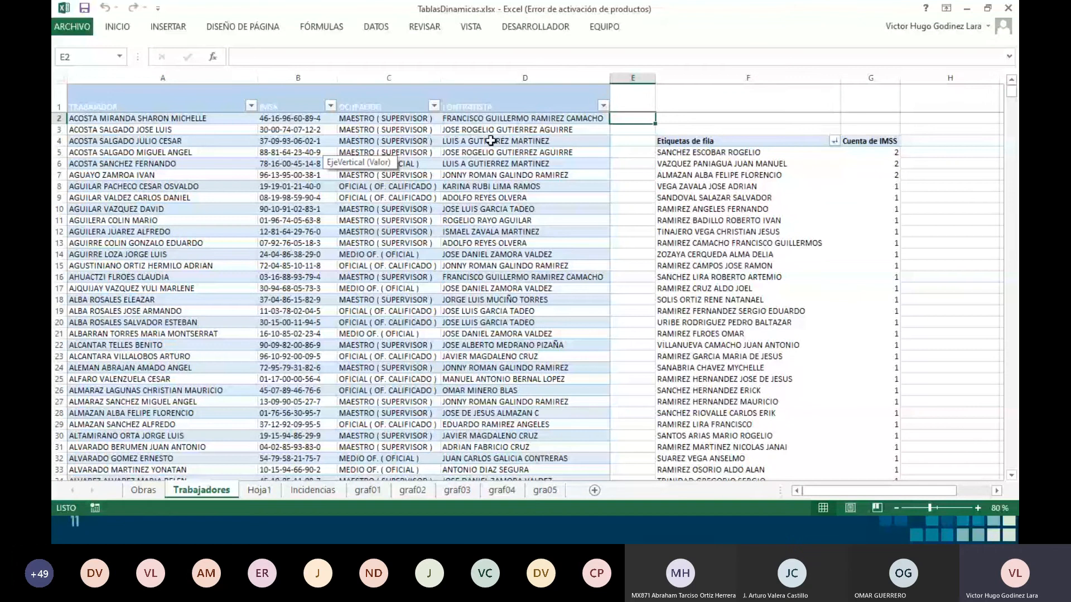
{"action": "type", "text": "=LARGO("}
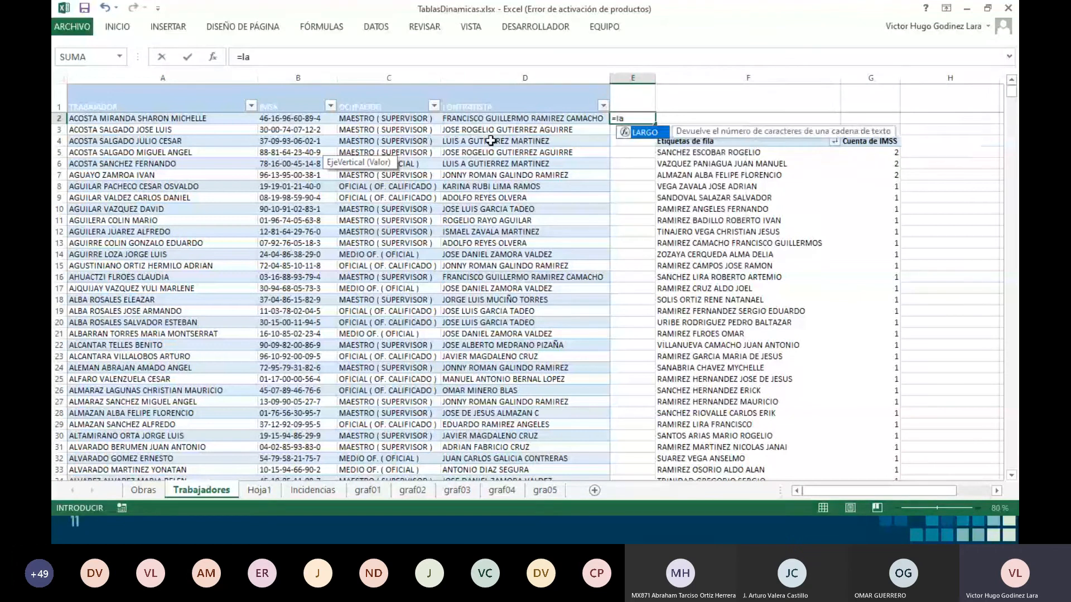
{"action": "key", "text": "Left"}
{"action": "key", "text": "Left"}
{"action": "key", "text": "Left"}
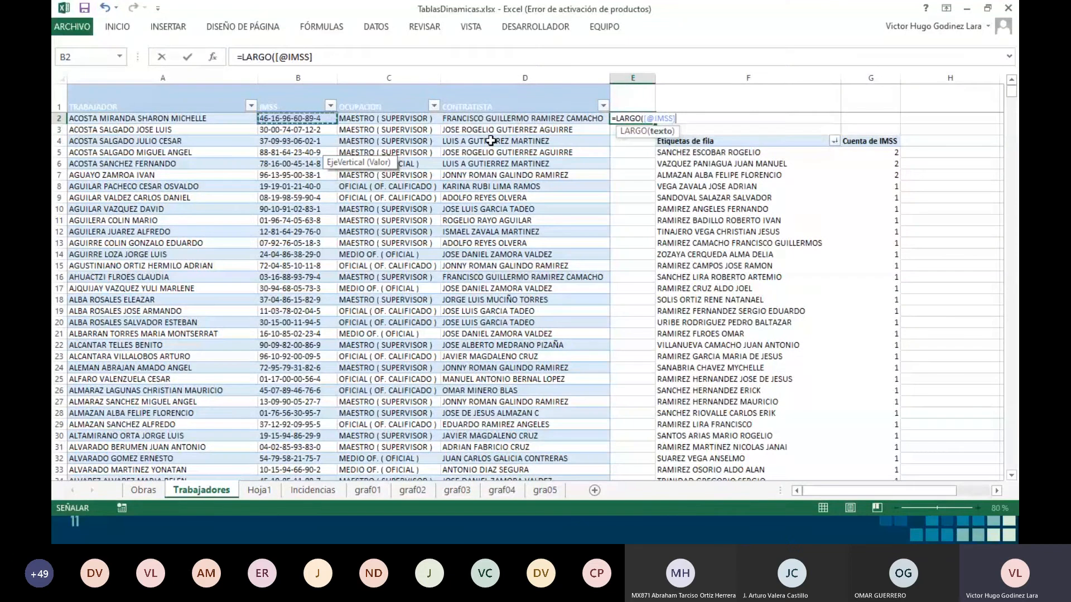
{"action": "type", "text": ")"}
{"action": "key", "text": "Return"}
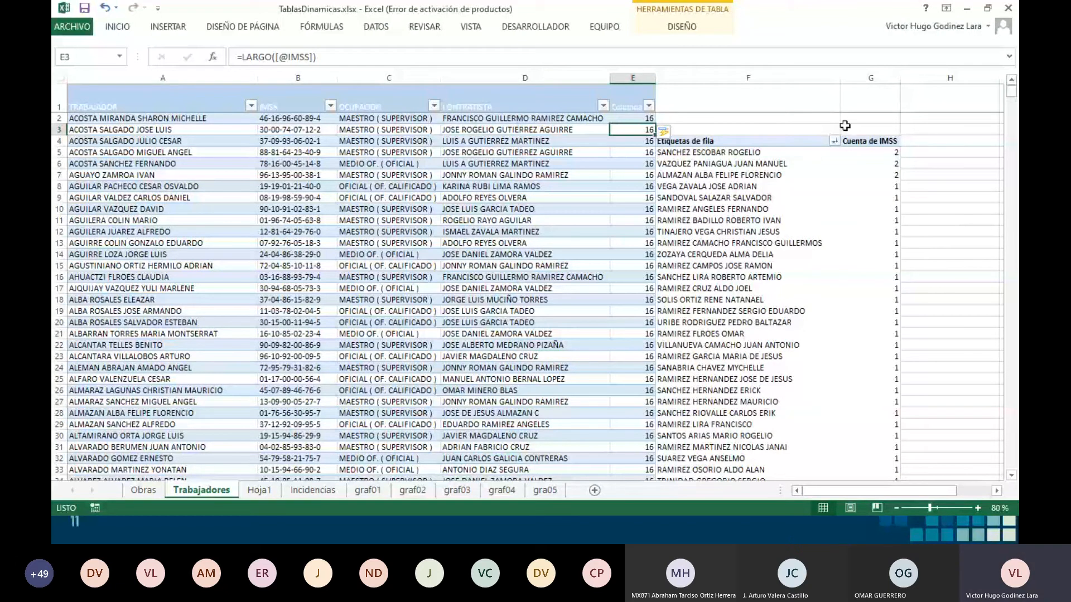
{"action": "left_click", "coordinate": [799, 120]}
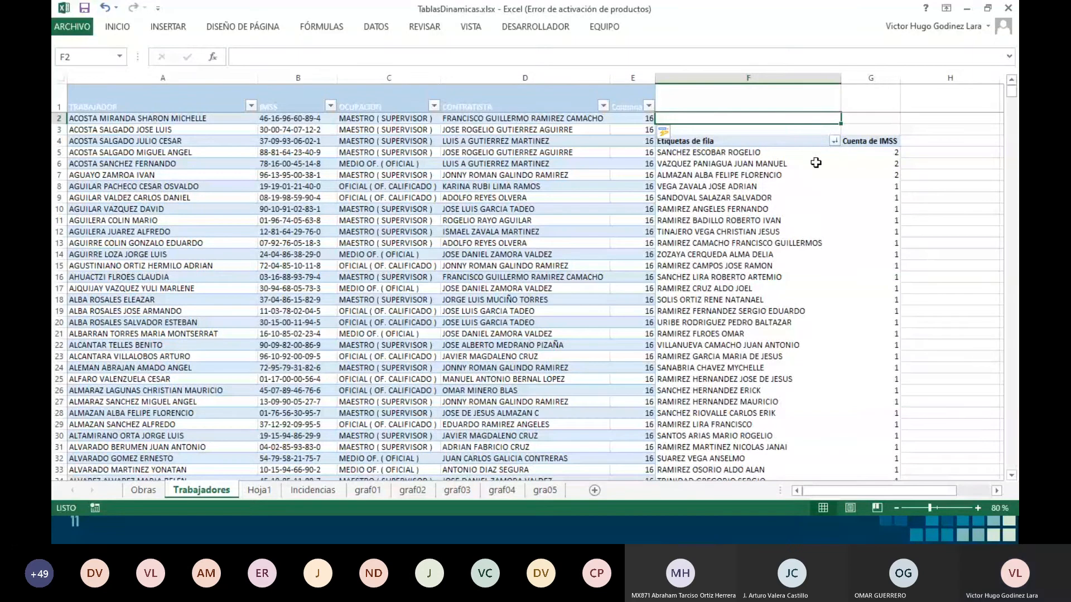
{"action": "left_click", "coordinate": [796, 102]}
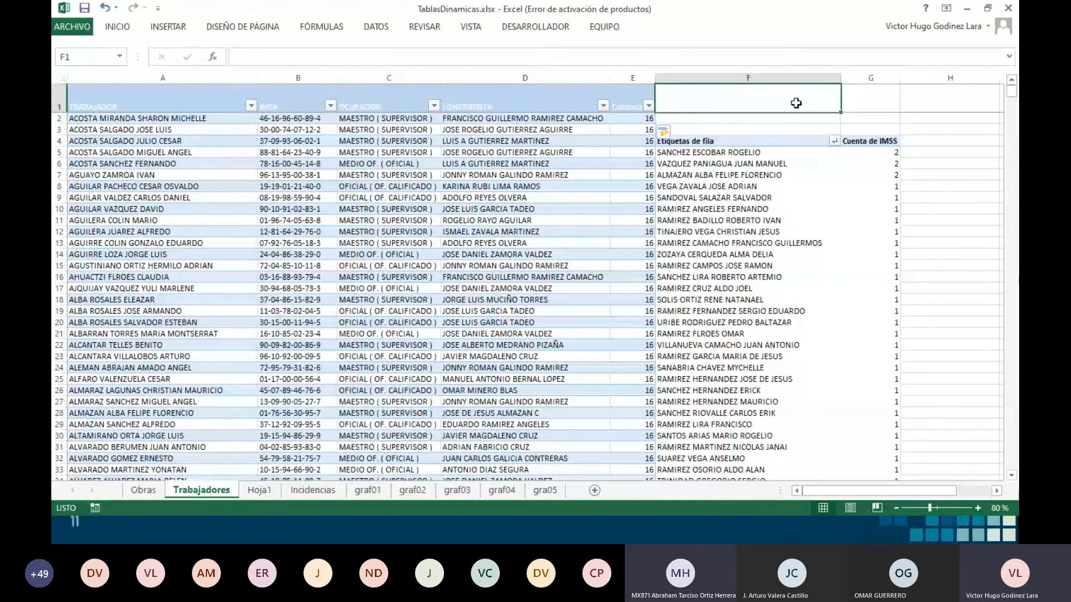
Step: View the "Comienza ya!" slide in PowerPoint and return to the TablasDinamicas.xlsx workbook in Excel
{"action": "key", "text": "alt+Tab"}
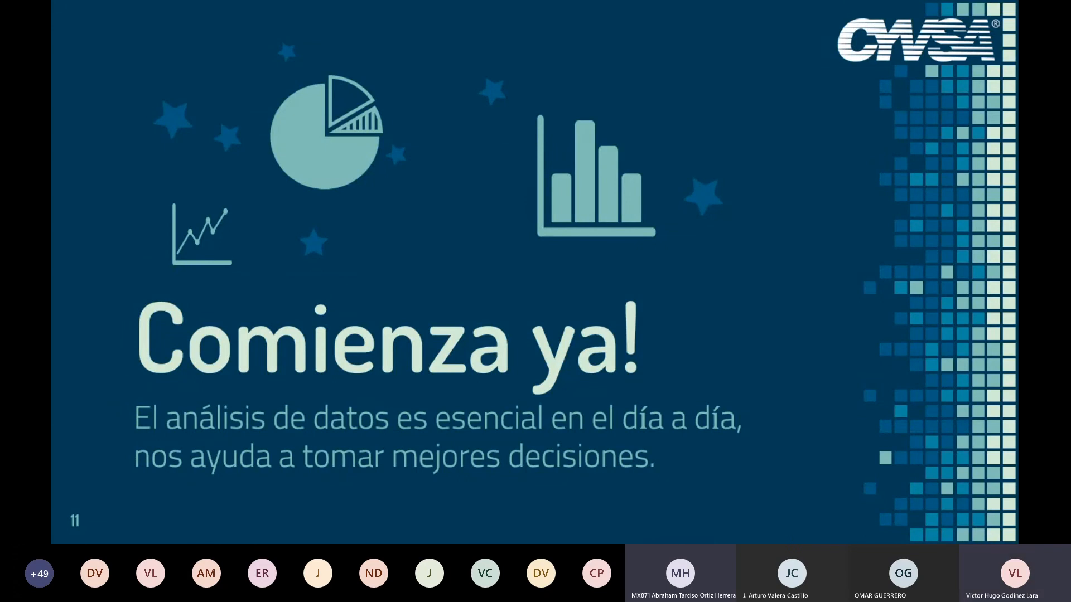
{"action": "key", "text": "alt+Tab"}
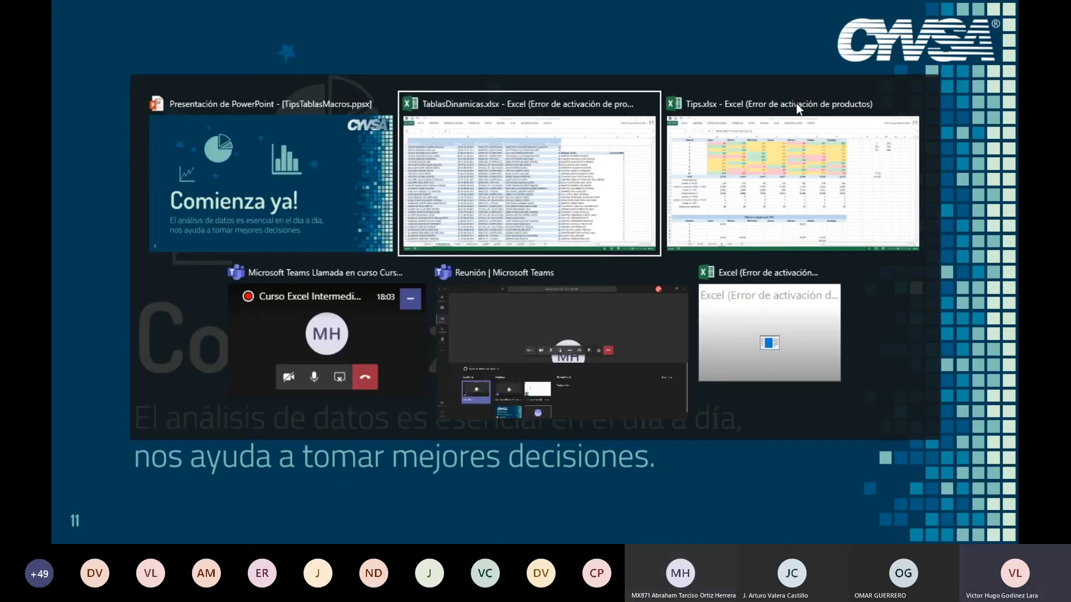
{"action": "key", "text": "Tab"}
{"action": "key", "text": "Tab"}
{"action": "key", "text": "Tab"}
{"action": "key", "text": "Tab"}
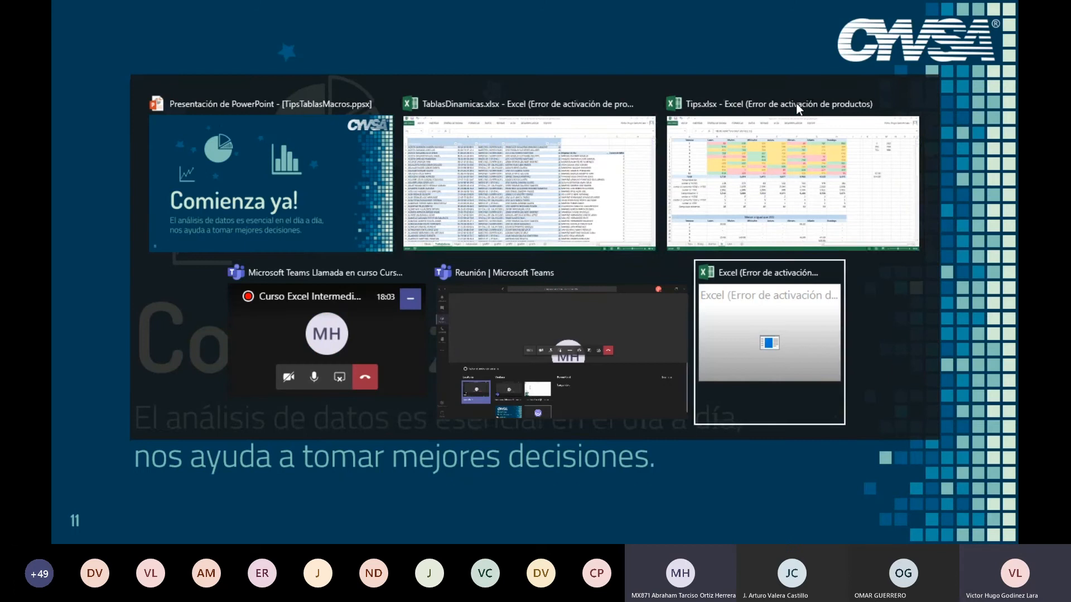
{"action": "key", "text": "Tab"}
{"action": "key", "text": "Tab"}
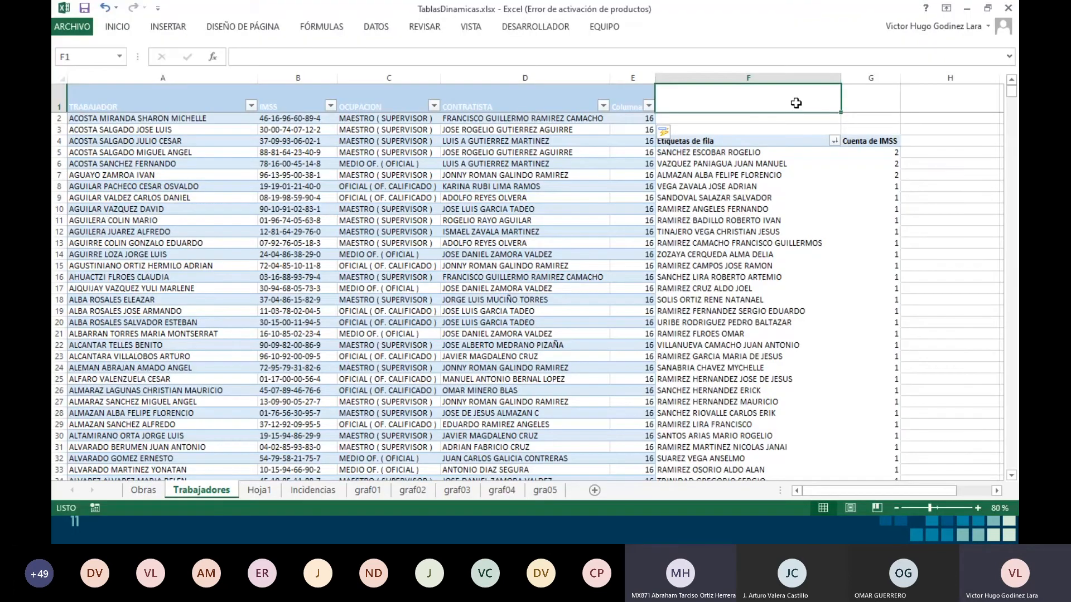
{"action": "left_click", "coordinate": [996, 490]}
{"action": "left_click", "coordinate": [997, 491]}
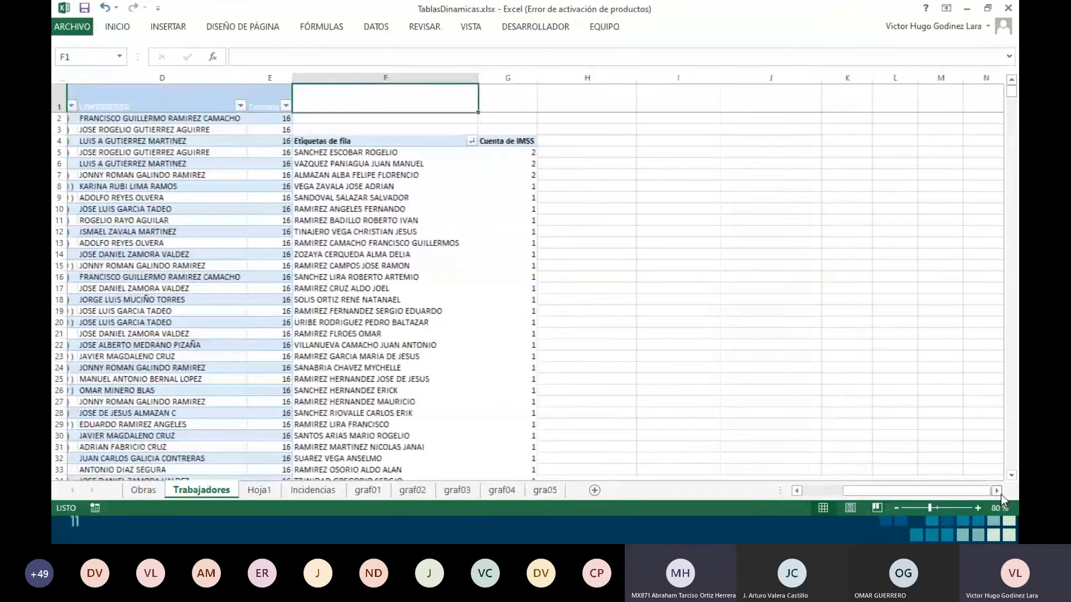
{"action": "left_click", "coordinate": [781, 311]}
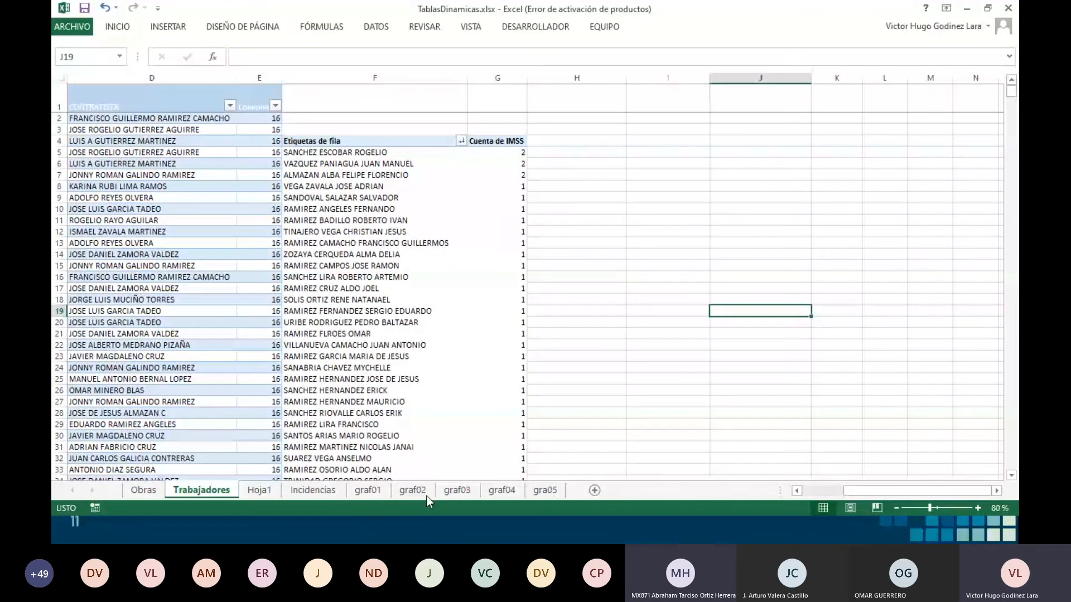
Step: Copy cells A1:C13 of the workers table on the Trabajadores sheet
{"action": "left_click_drag", "start_coordinate": [863, 487], "coordinate": [821, 496]}
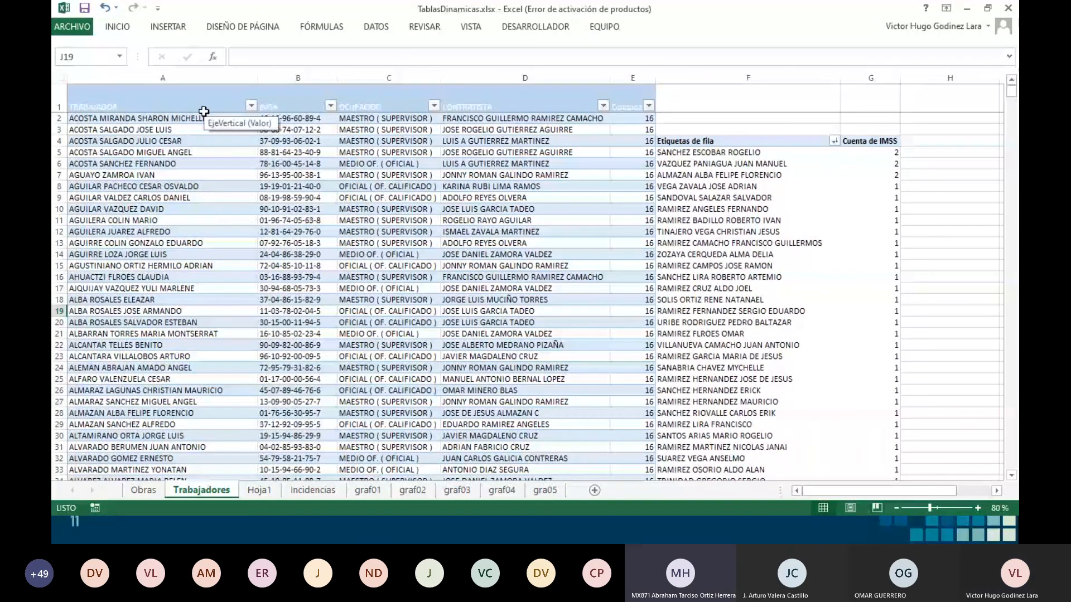
{"action": "left_click_drag", "start_coordinate": [206, 104], "coordinate": [371, 243]}
{"action": "key", "text": "ctrl+c"}
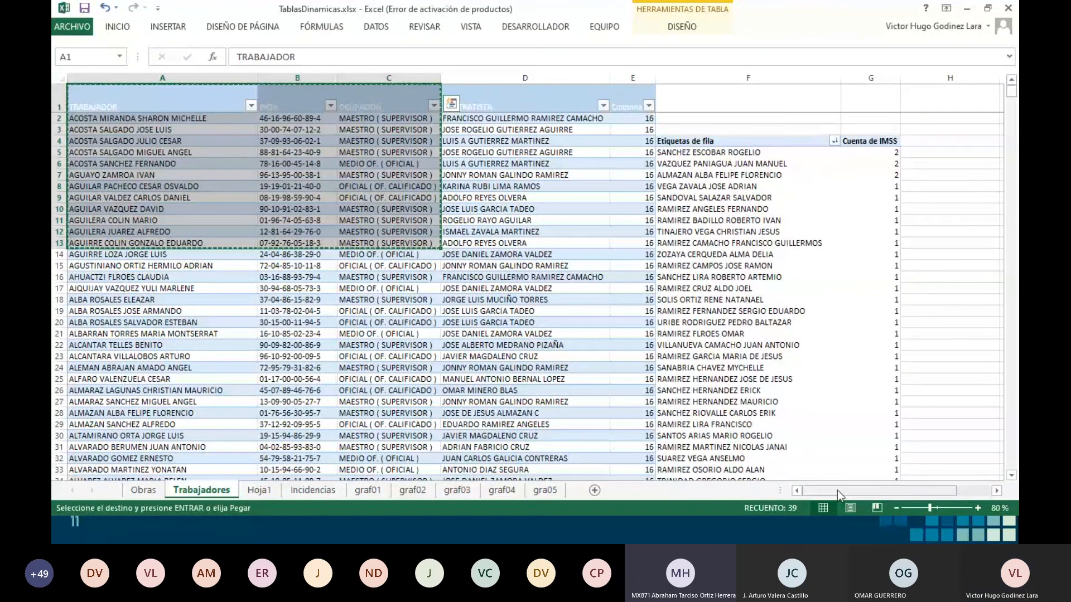
Step: Copy cells A1:K13 of the attendance table on the Incidencias sheet
{"action": "left_click", "coordinate": [308, 490]}
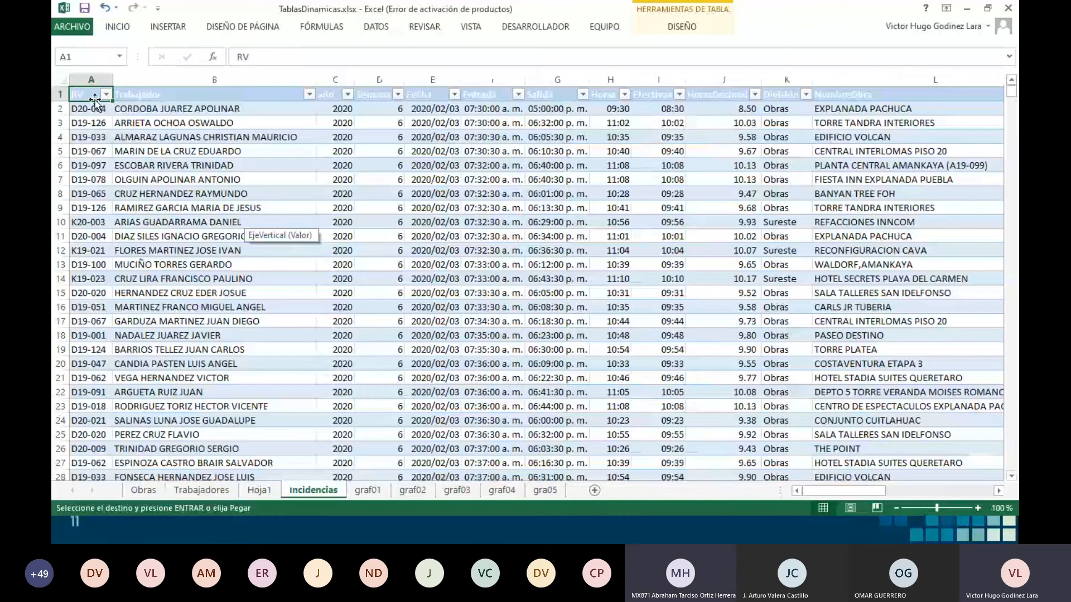
{"action": "left_click_drag", "start_coordinate": [90, 94], "coordinate": [781, 269]}
{"action": "key", "text": "ctrl+c"}
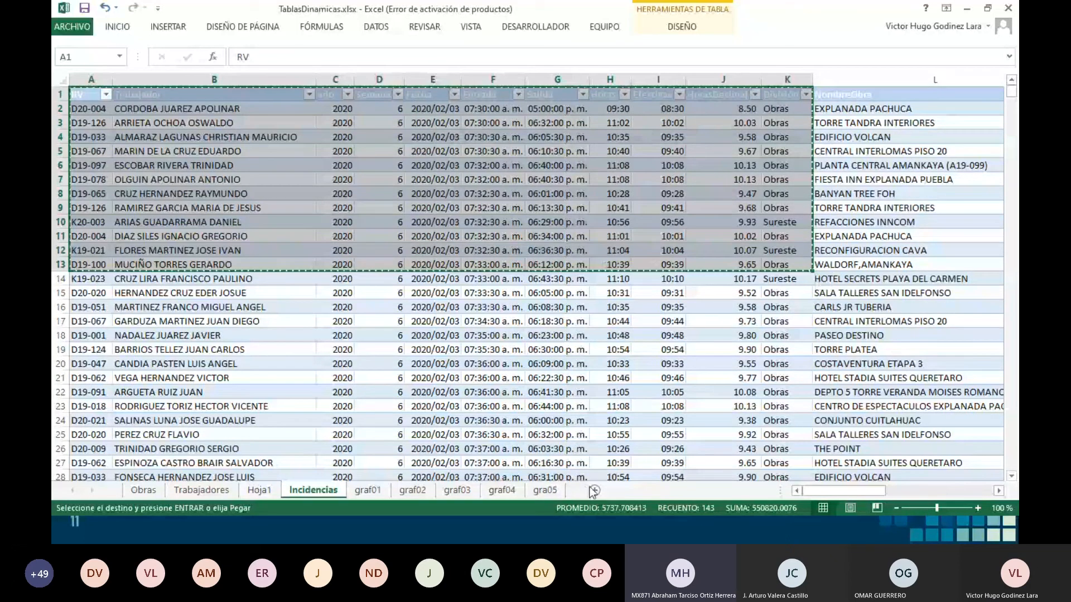
Step: Add a new sheet and paste the copied records as values only, starting in cell B3
{"action": "left_click", "coordinate": [594, 490]}
{"action": "left_click", "coordinate": [140, 122]}
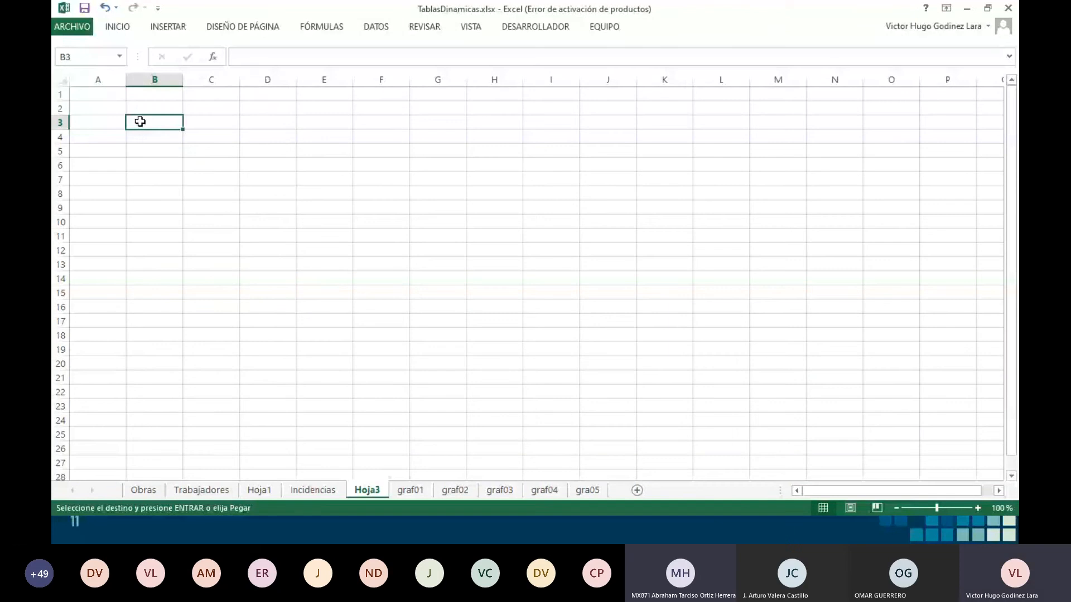
{"action": "right_click", "coordinate": [140, 122]}
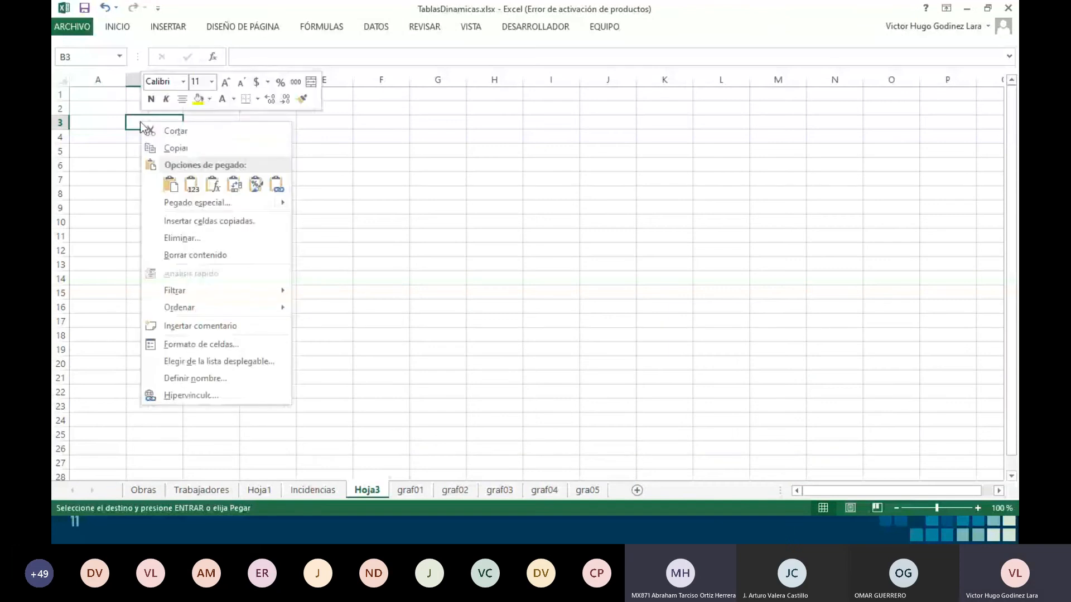
{"action": "left_click", "coordinate": [192, 186]}
{"action": "left_click", "coordinate": [335, 390]}
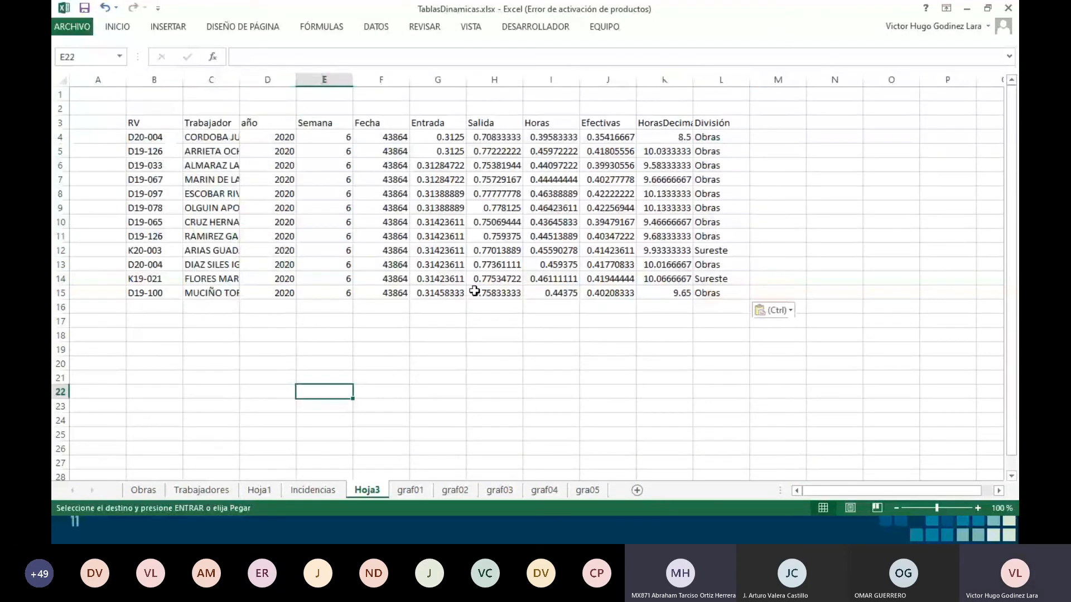
Step: Create a pivot chart from the range B3:L15 of Hoja3 on a new worksheet
{"action": "left_click_drag", "start_coordinate": [134, 123], "coordinate": [702, 297]}
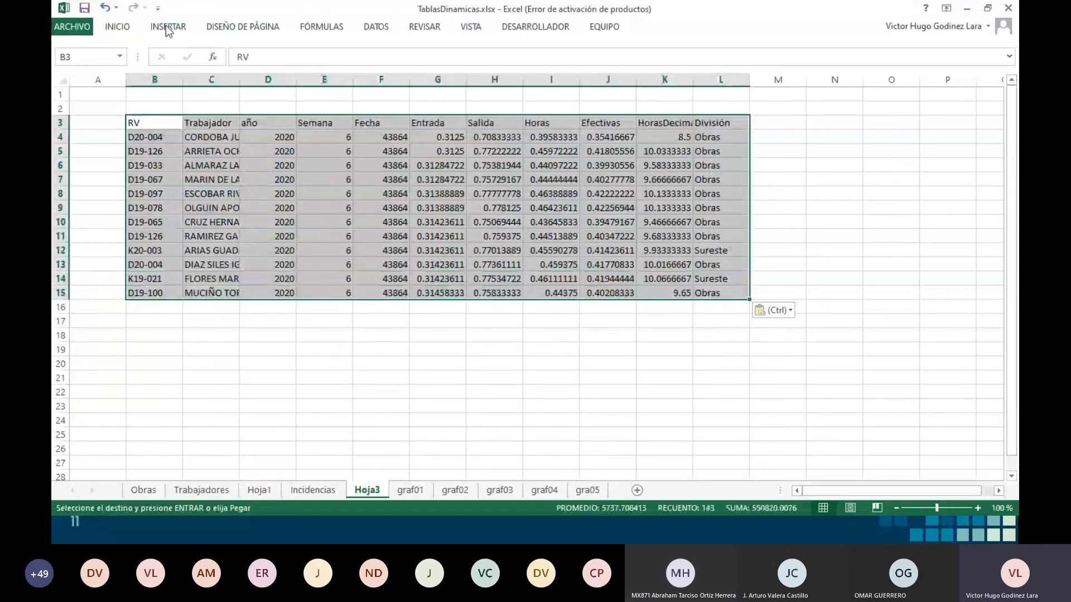
{"action": "left_click", "coordinate": [166, 28]}
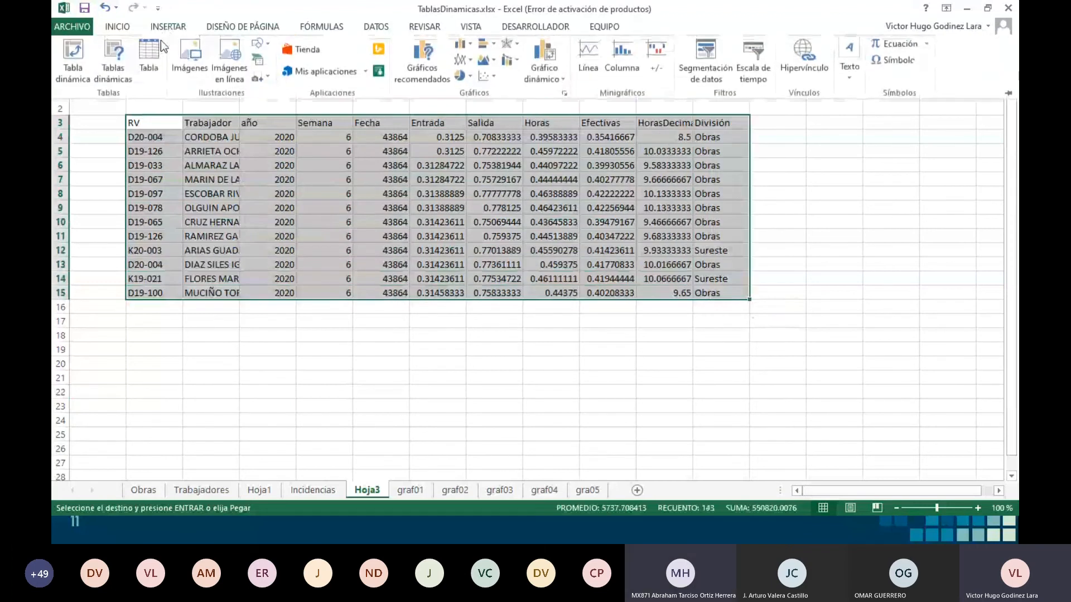
{"action": "left_click", "coordinate": [543, 64]}
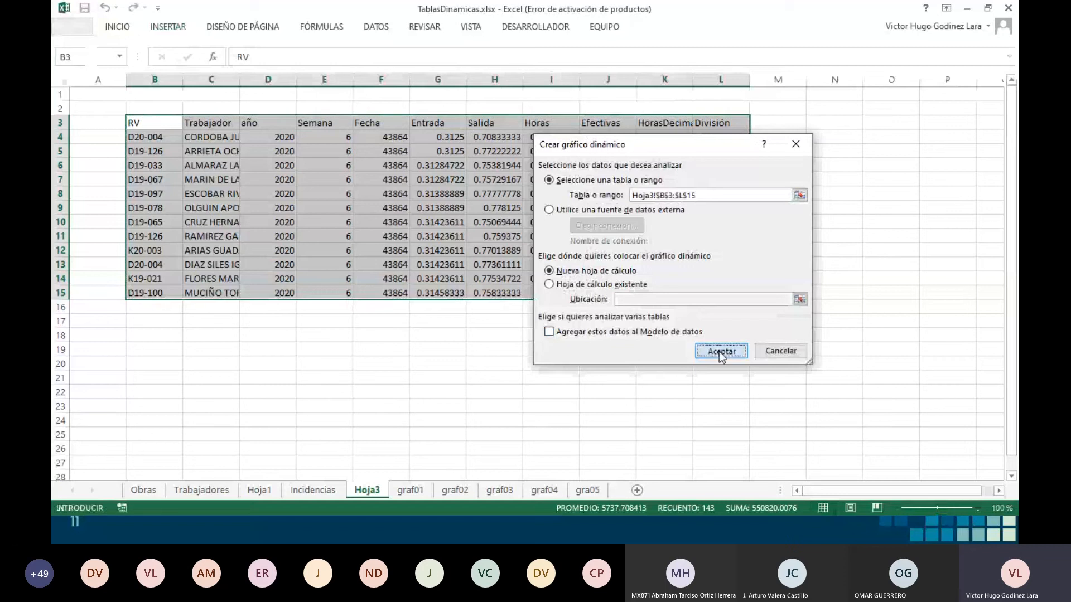
{"action": "left_click", "coordinate": [720, 351]}
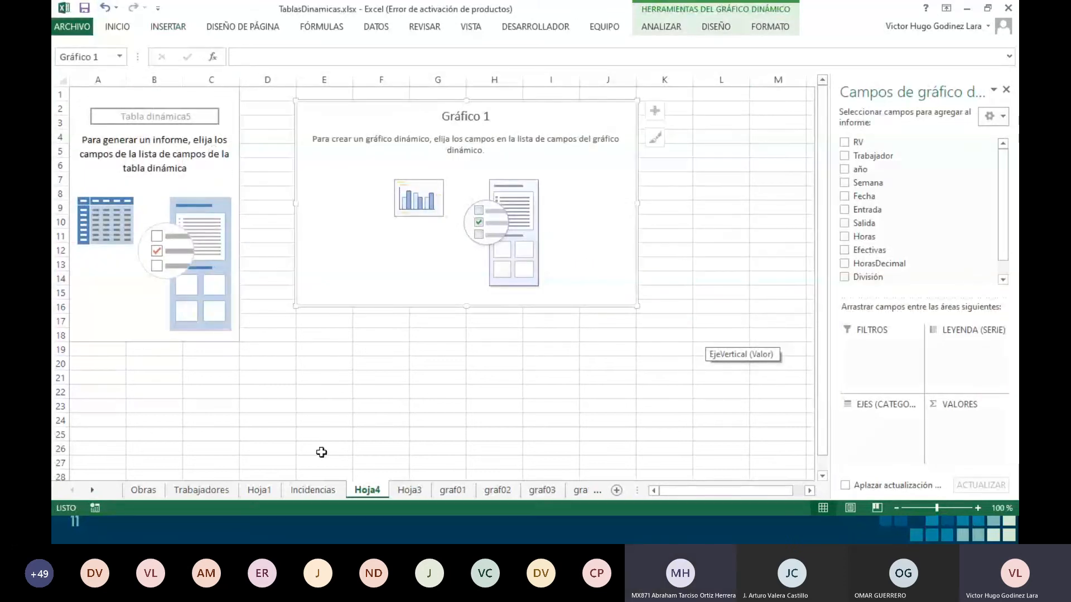
Step: Delete the Hoja4 sheet with the empty pivot chart and return to the pasted records on Hoja3
{"action": "right_click", "coordinate": [370, 491]}
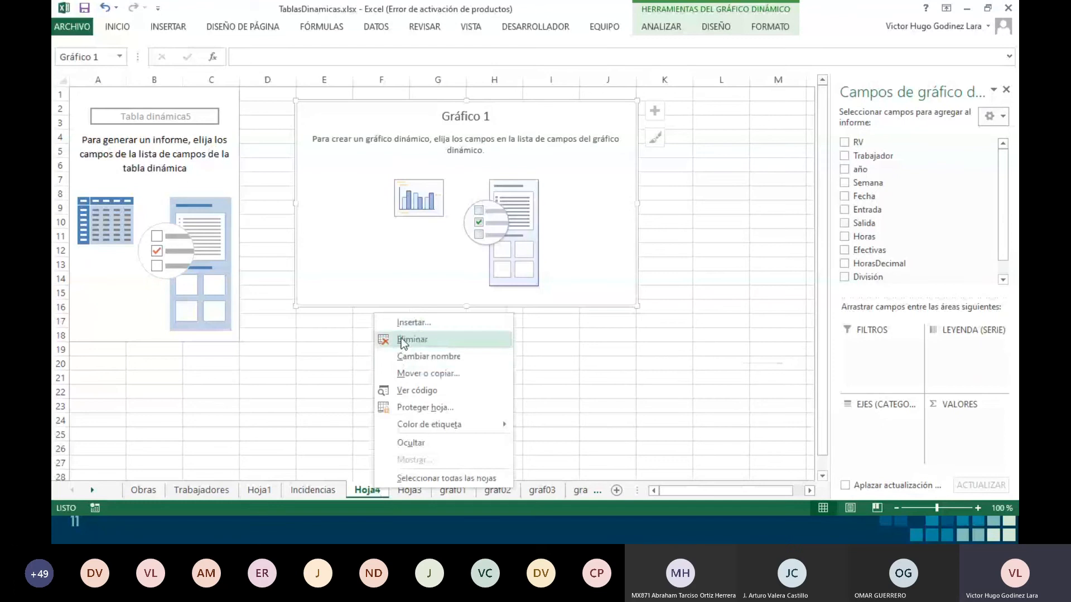
{"action": "left_click", "coordinate": [400, 338]}
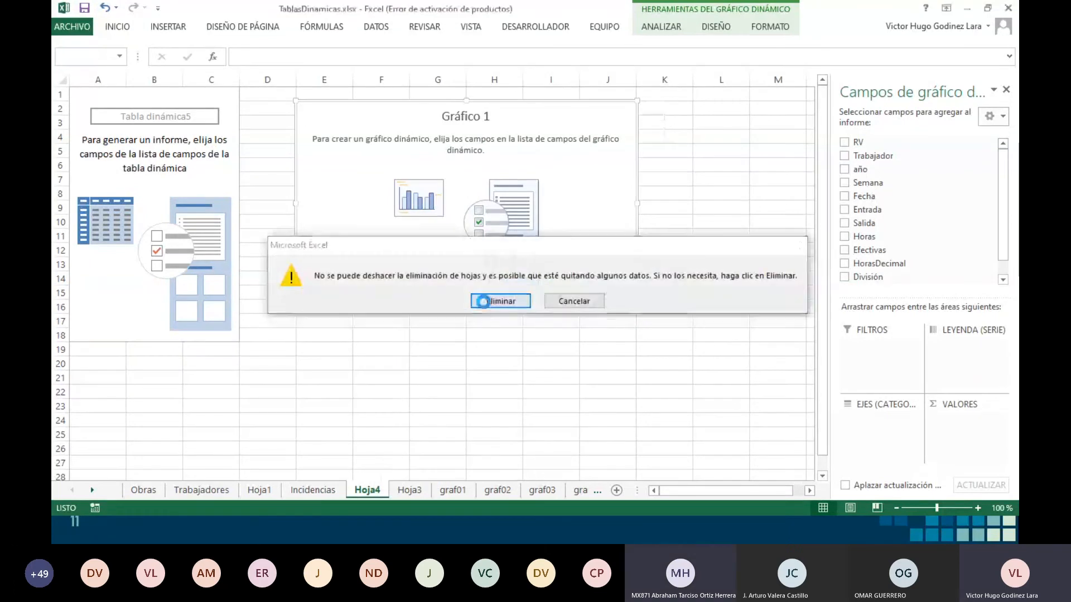
{"action": "left_click", "coordinate": [491, 302]}
{"action": "left_click", "coordinate": [435, 369]}
Step: Insert the recommended clustered column chart "Suma de Efectivas por RV" for B3:L15 and move it beside its pivot table
{"action": "left_click_drag", "start_coordinate": [139, 122], "coordinate": [699, 294]}
{"action": "left_click", "coordinate": [385, 29]}
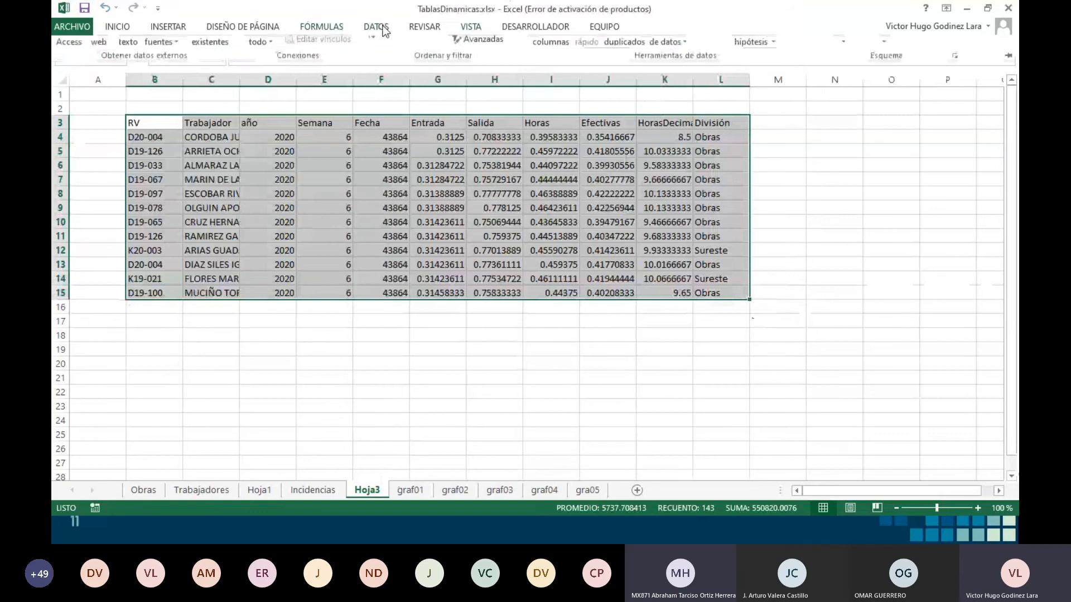
{"action": "left_click", "coordinate": [161, 32]}
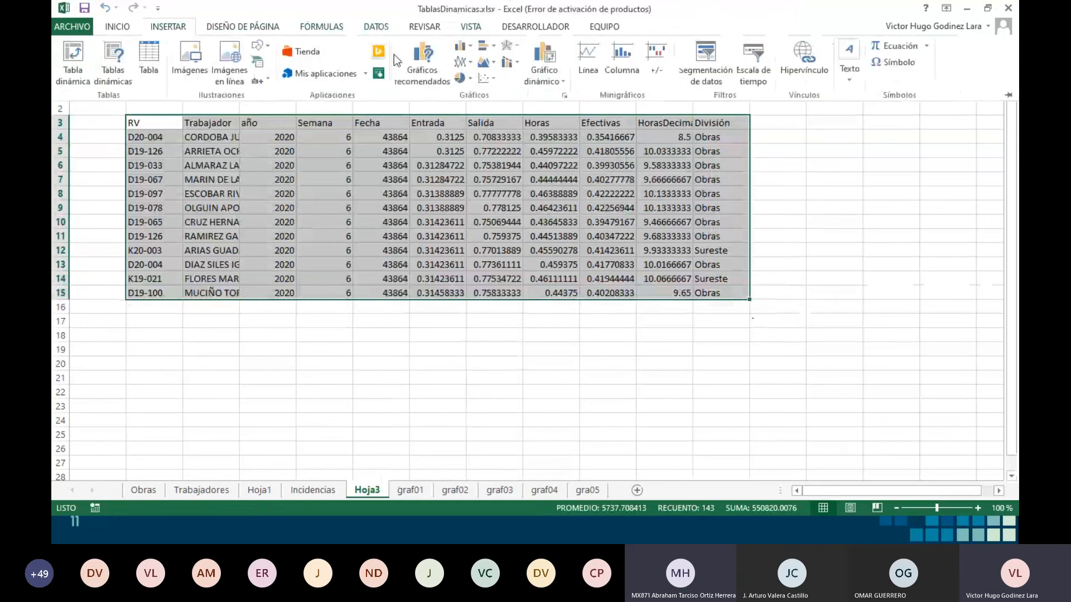
{"action": "left_click", "coordinate": [423, 69]}
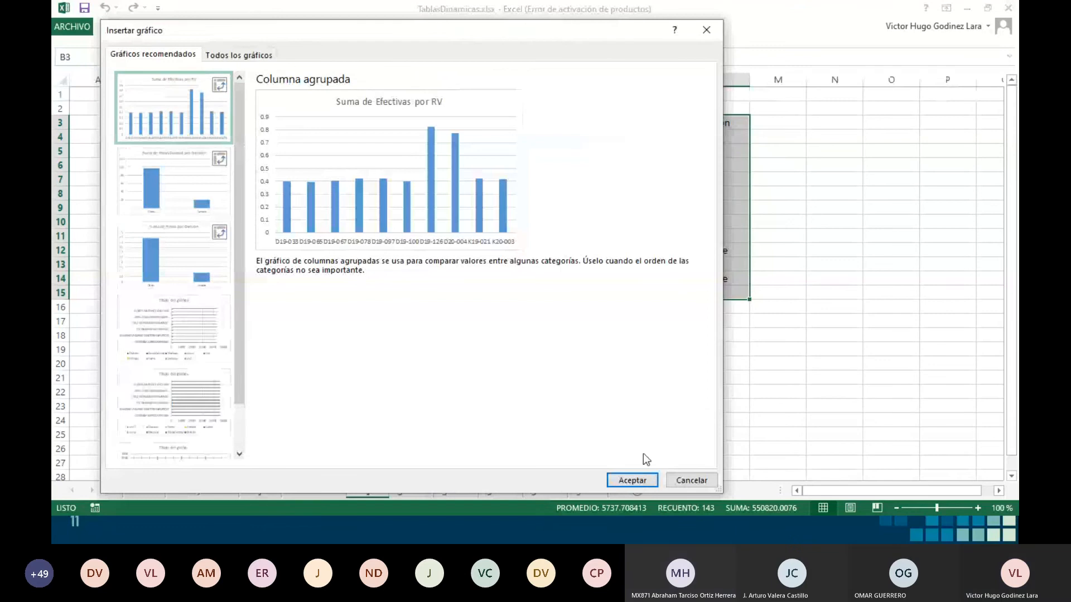
{"action": "left_click", "coordinate": [636, 478]}
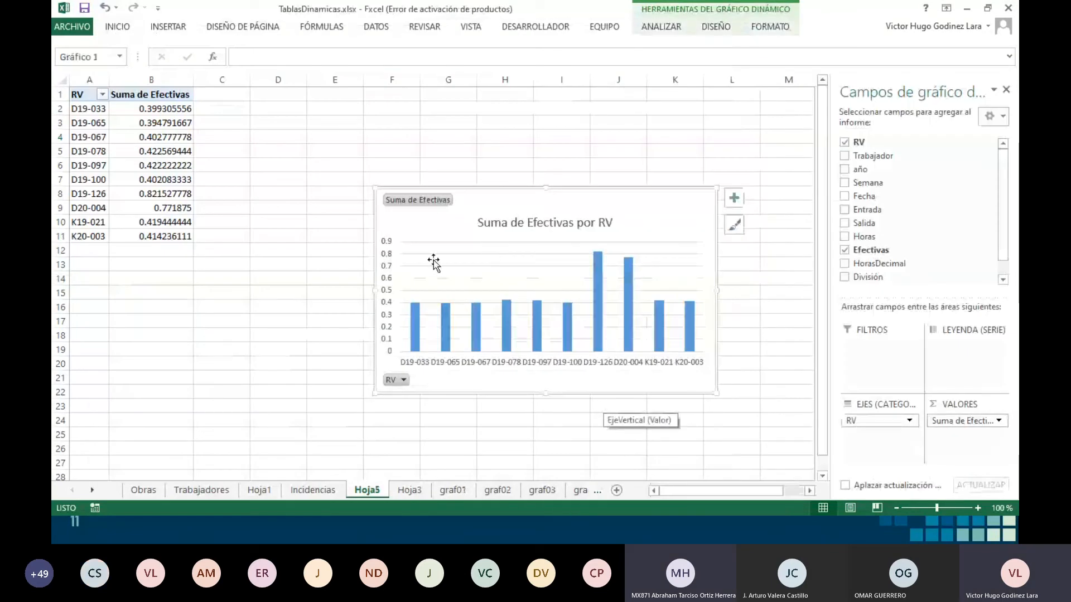
{"action": "left_click_drag", "start_coordinate": [442, 216], "coordinate": [296, 141]}
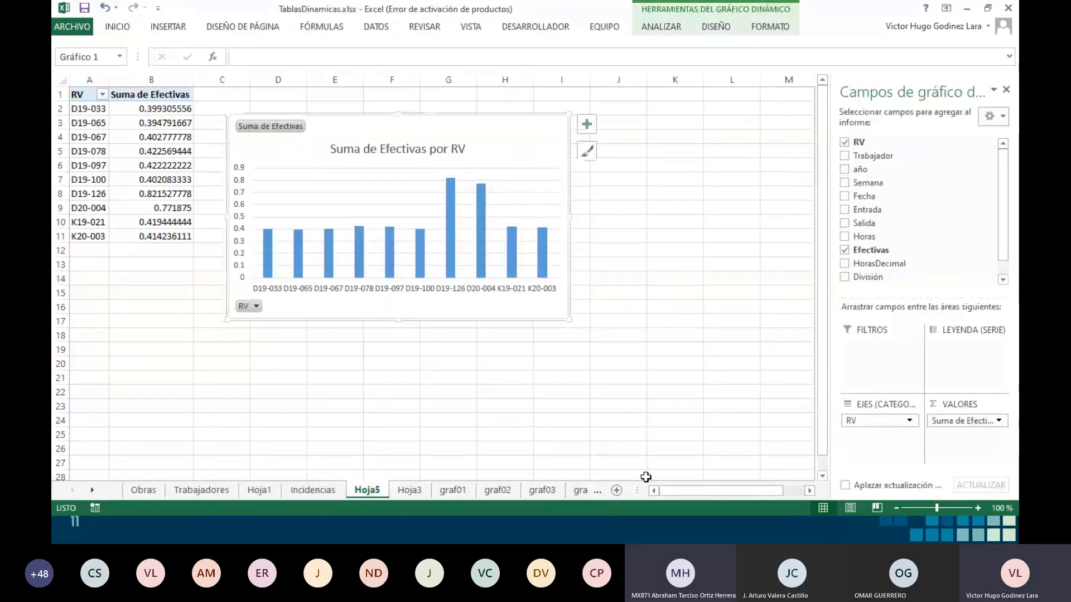
{"action": "left_click", "coordinate": [397, 391]}
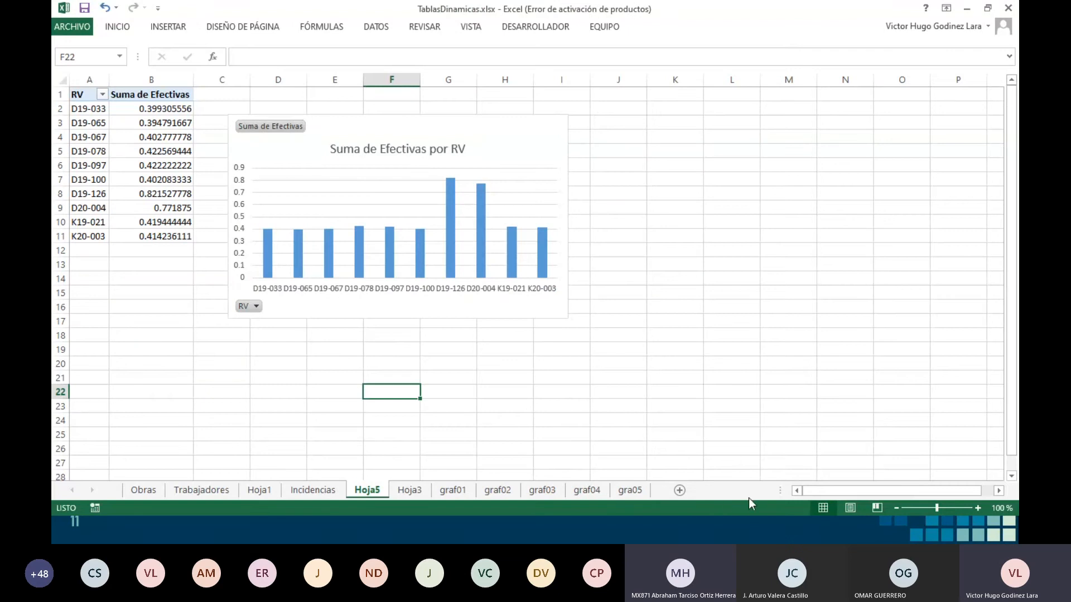
{"action": "left_click", "coordinate": [496, 368]}
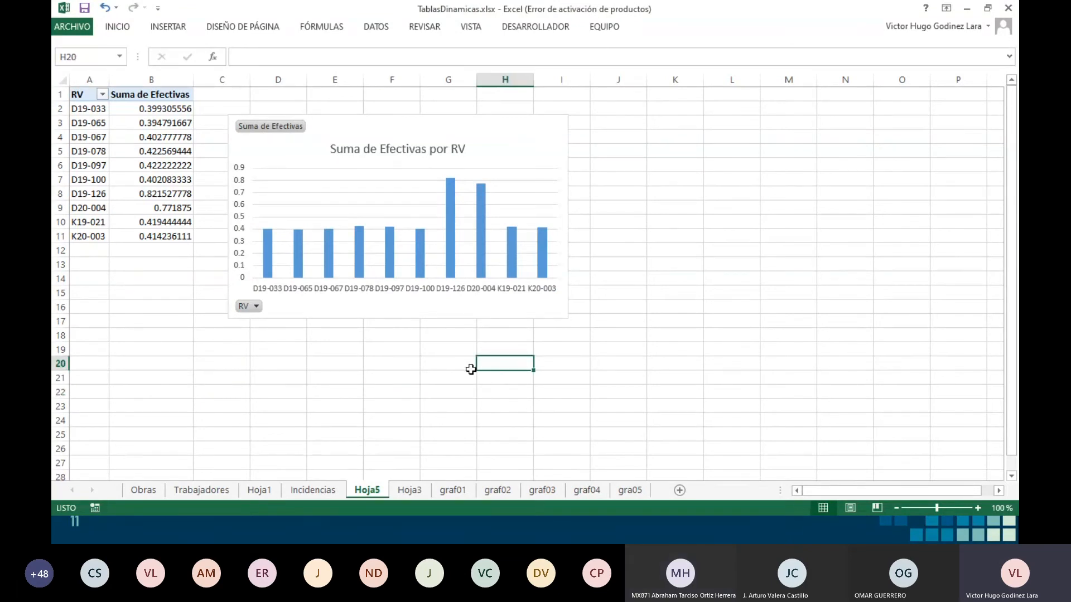
Step: Delete the Hoja5 sheet with the recommended chart and return to Hoja3
{"action": "right_click", "coordinate": [385, 489]}
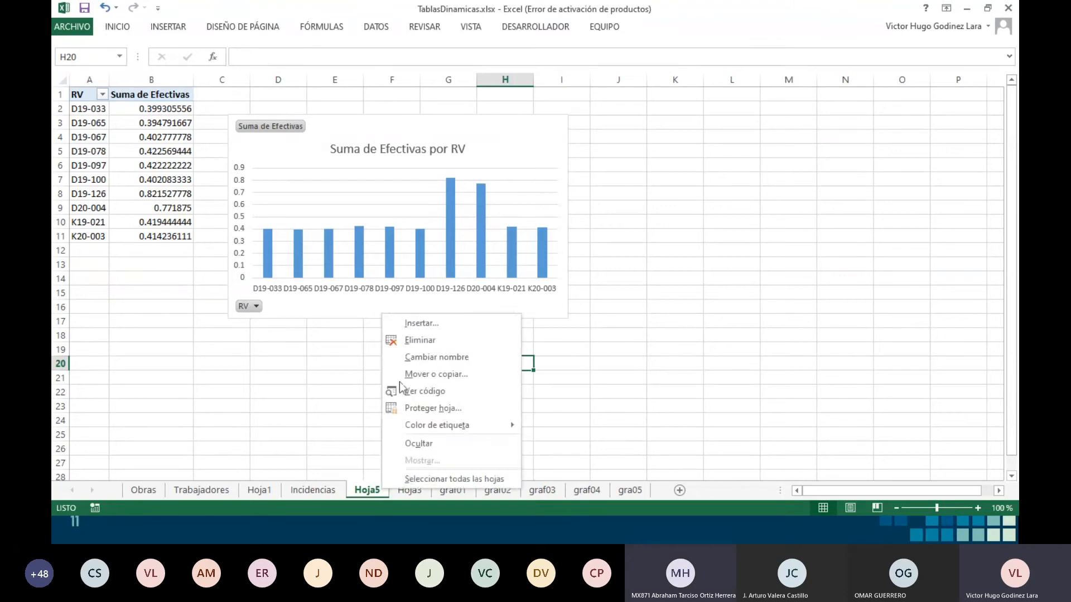
{"action": "left_click", "coordinate": [431, 342]}
{"action": "left_click", "coordinate": [527, 303]}
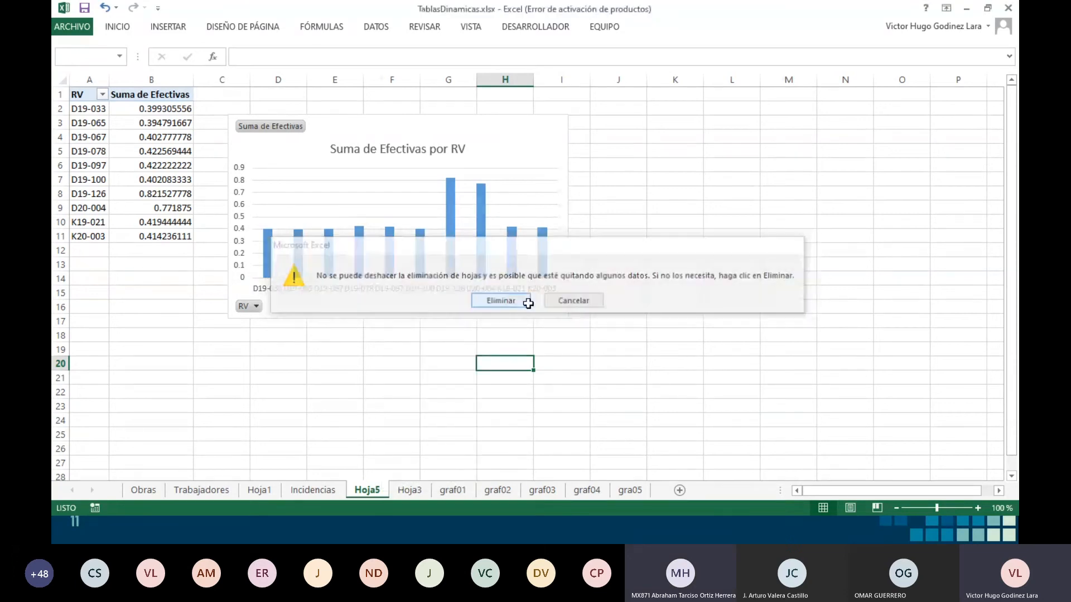
{"action": "left_click", "coordinate": [470, 421]}
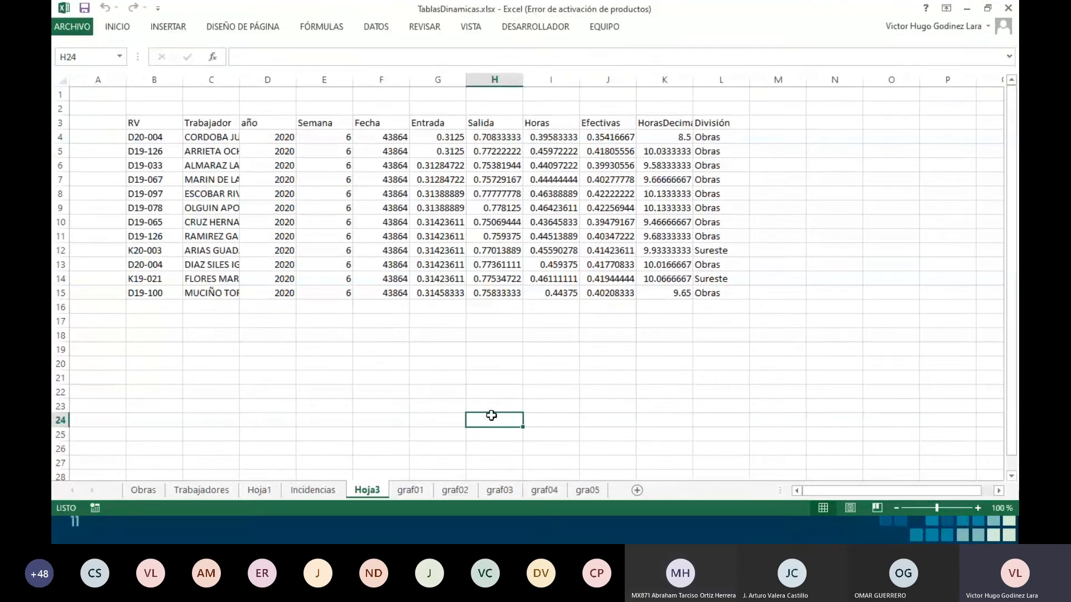
Step: Switch to the TipsTablasMacros.ppsx presentation in PowerPoint
{"action": "key", "text": "alt+Tab"}
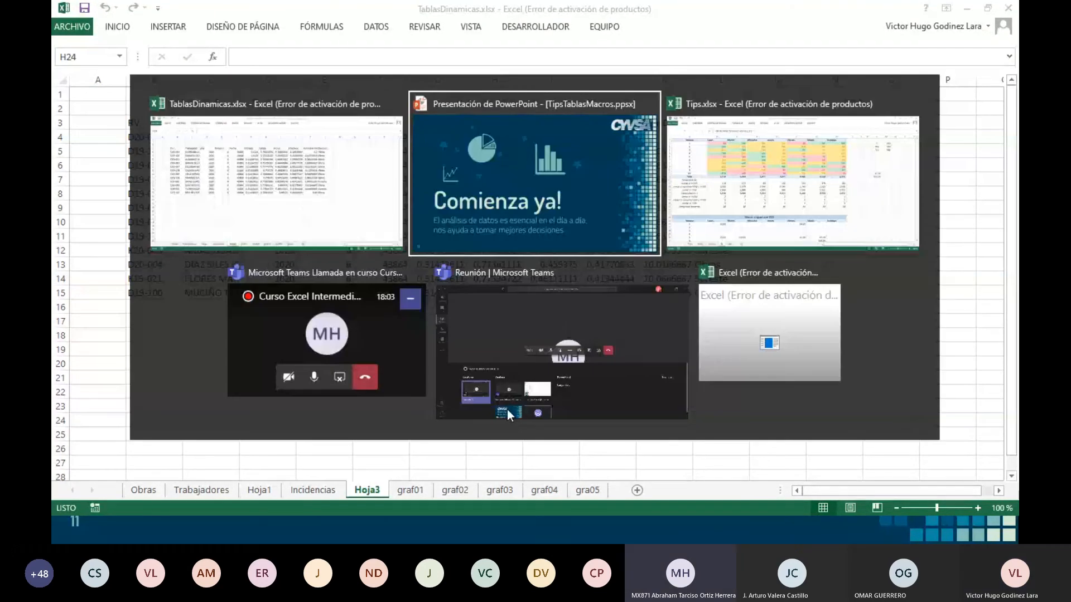